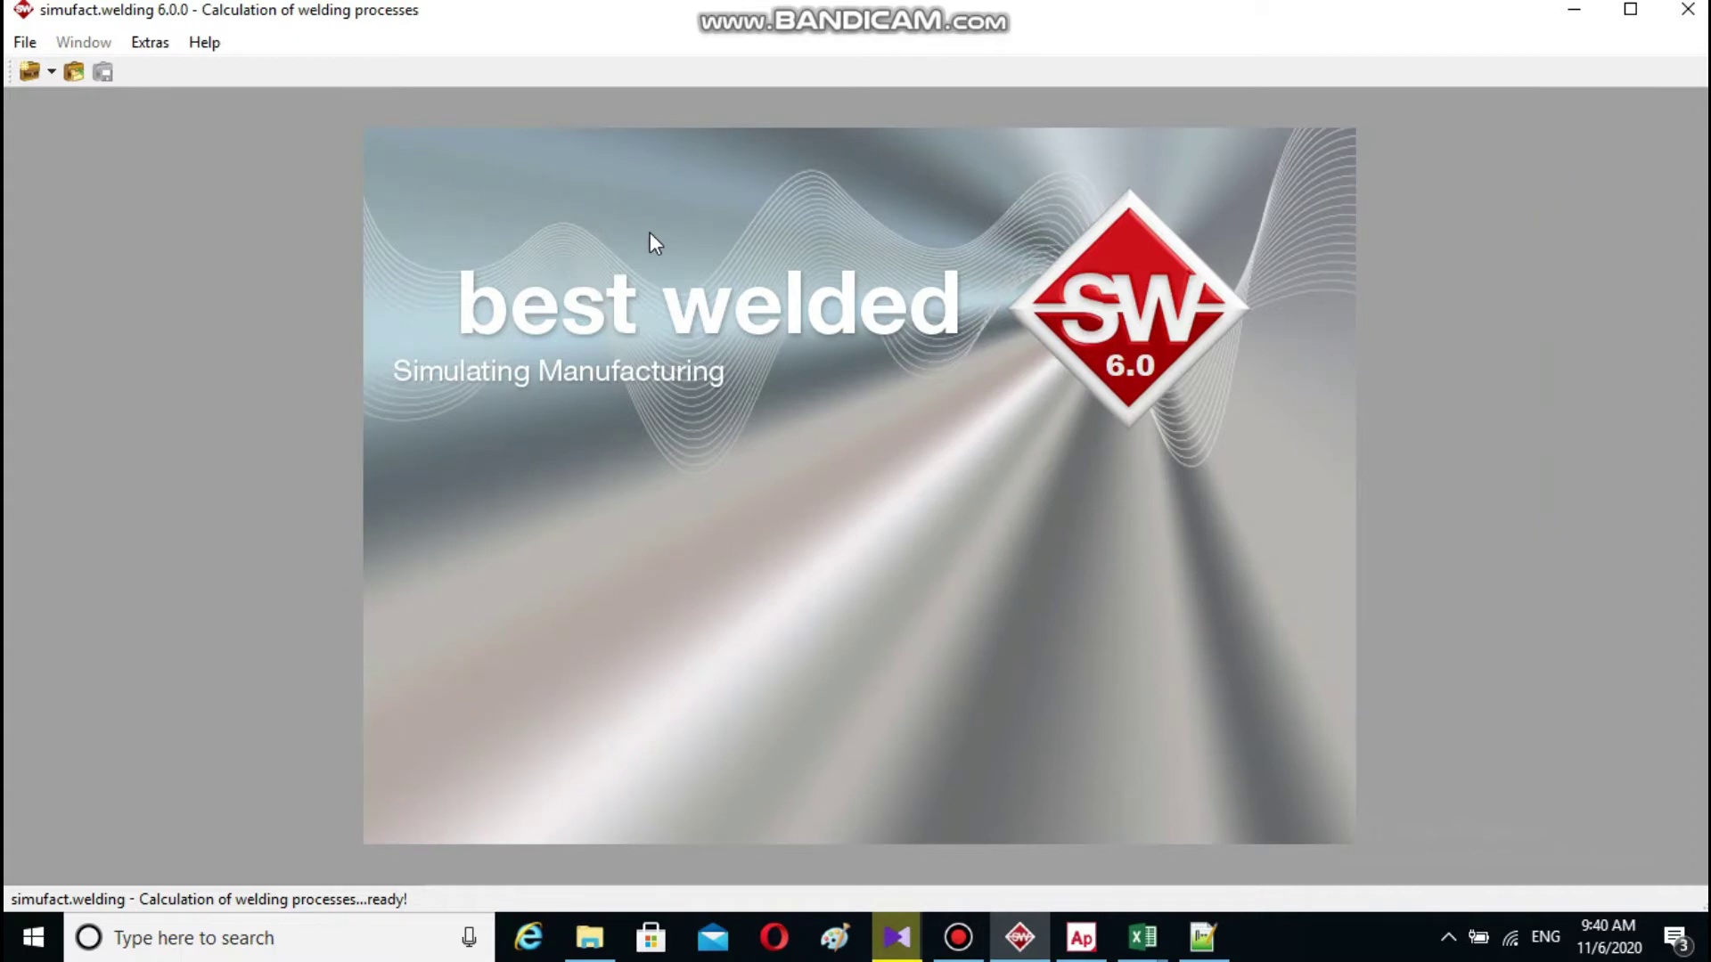
- Create a new project named WireArc in the Desktop folder
click(32, 44)
click(65, 72)
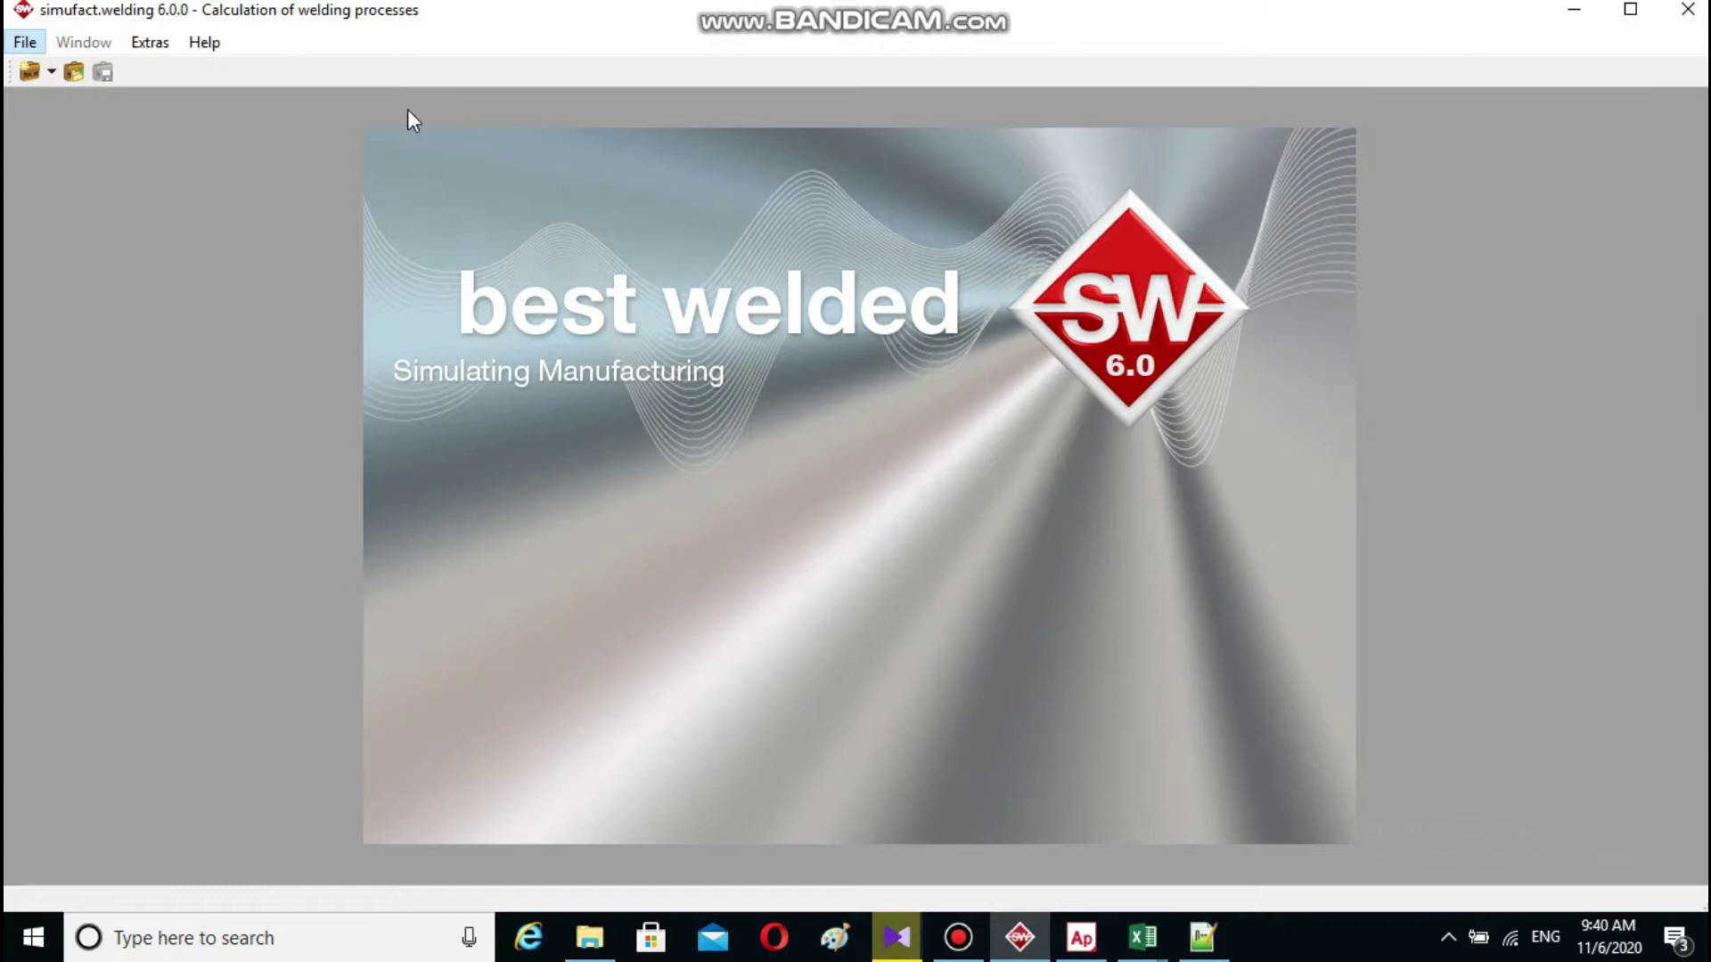
click(722, 412)
double_click(721, 411)
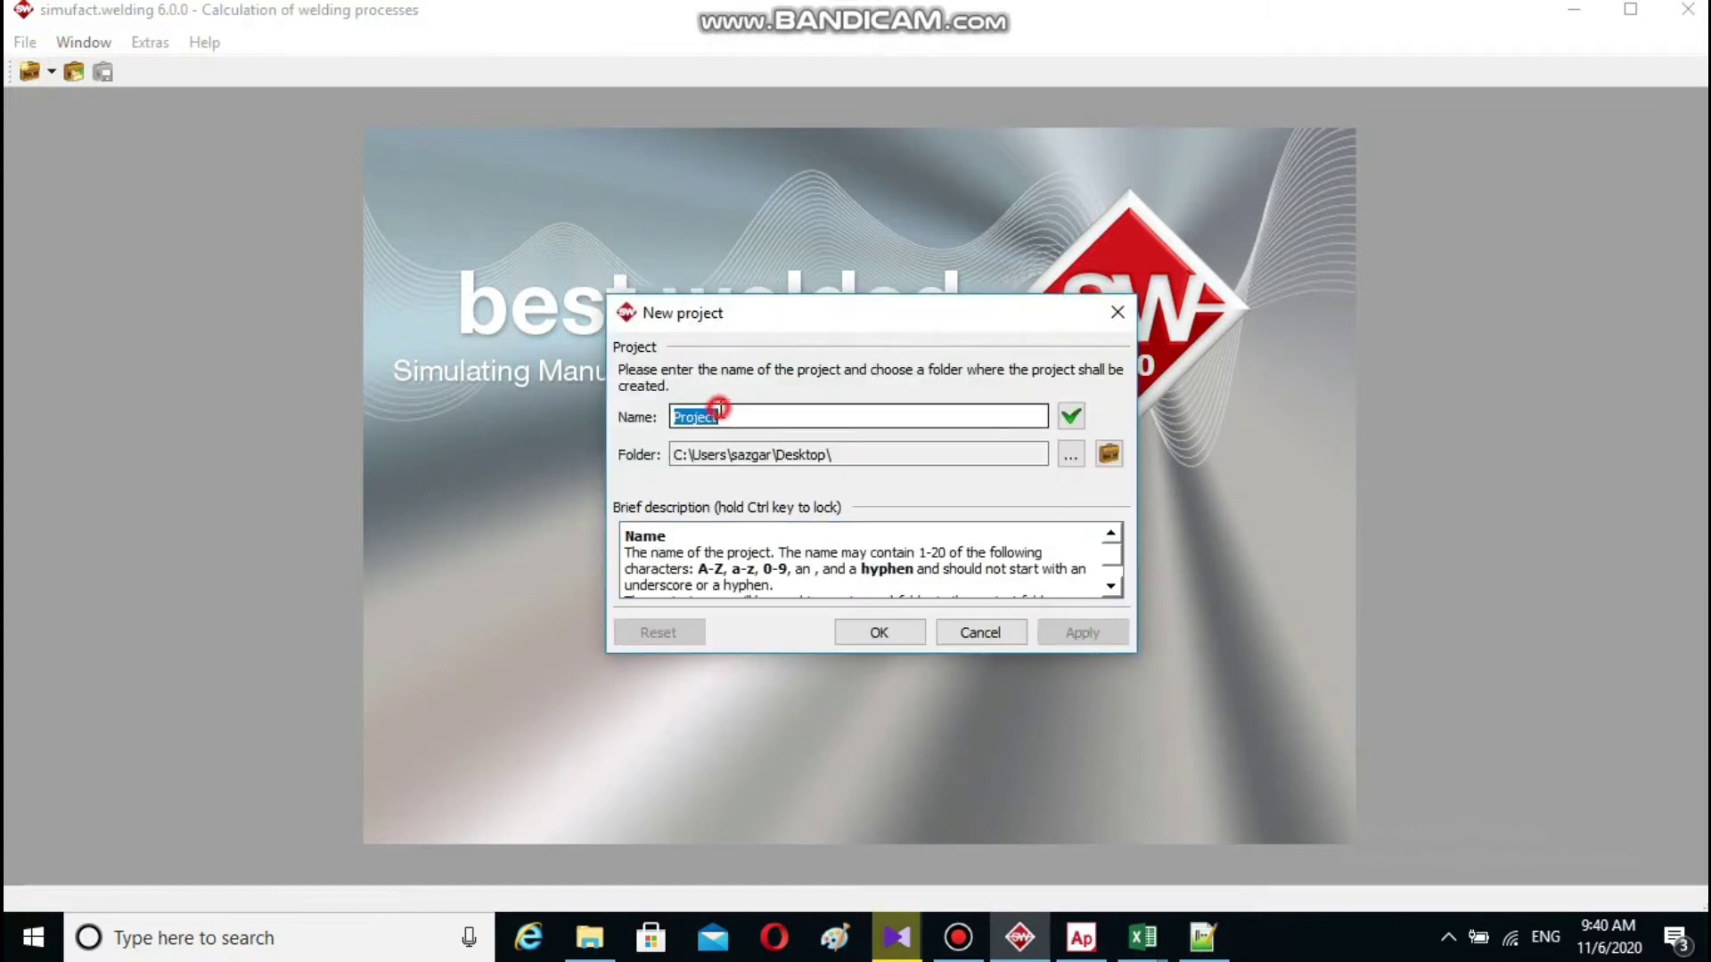
text(WireArc)
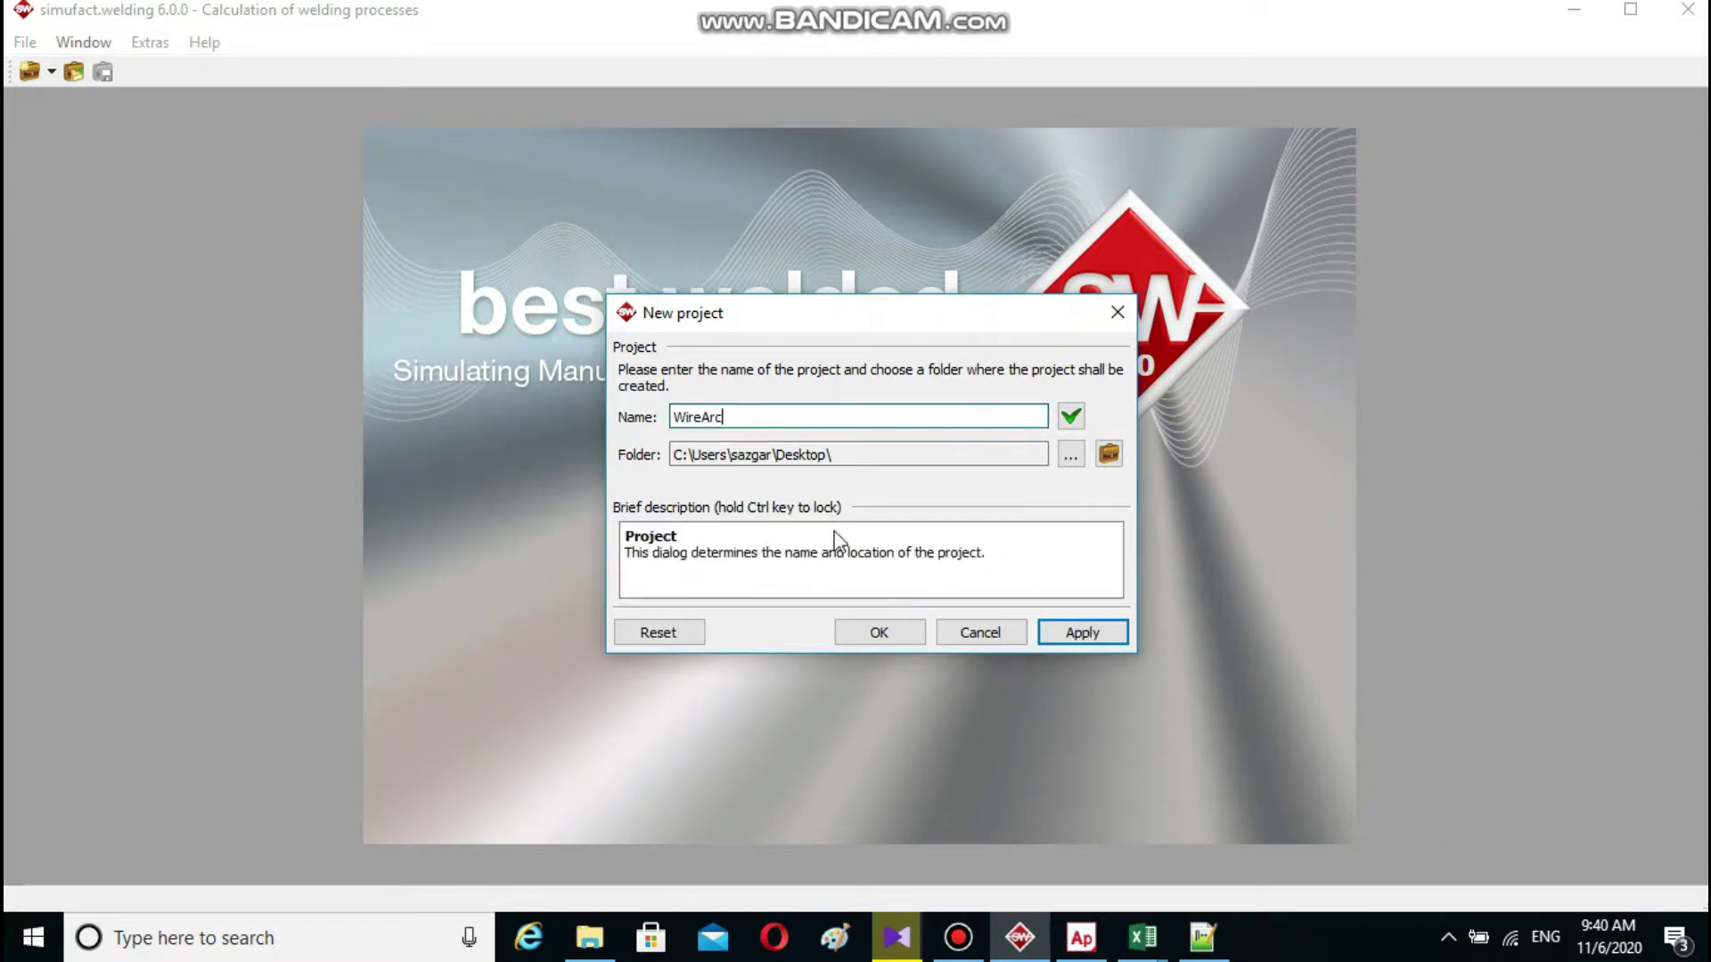
click(1062, 638)
click(884, 631)
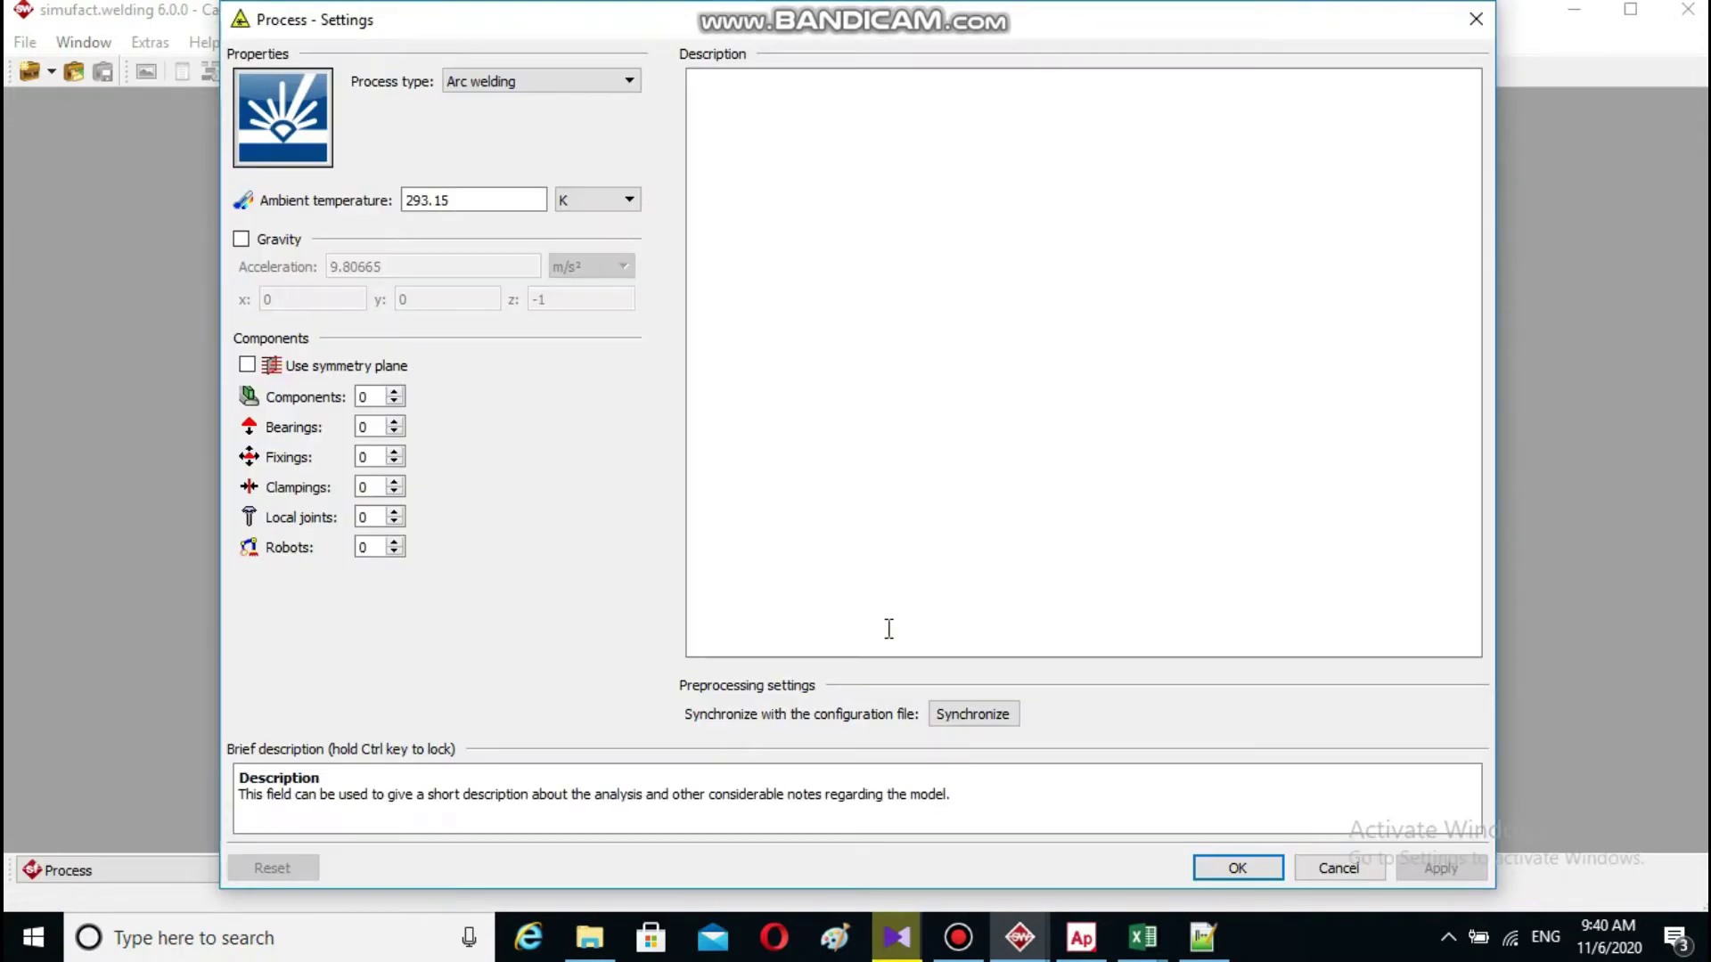
- Set the process type to Laser beam welding and the ambient temperature unit to °C
click(548, 78)
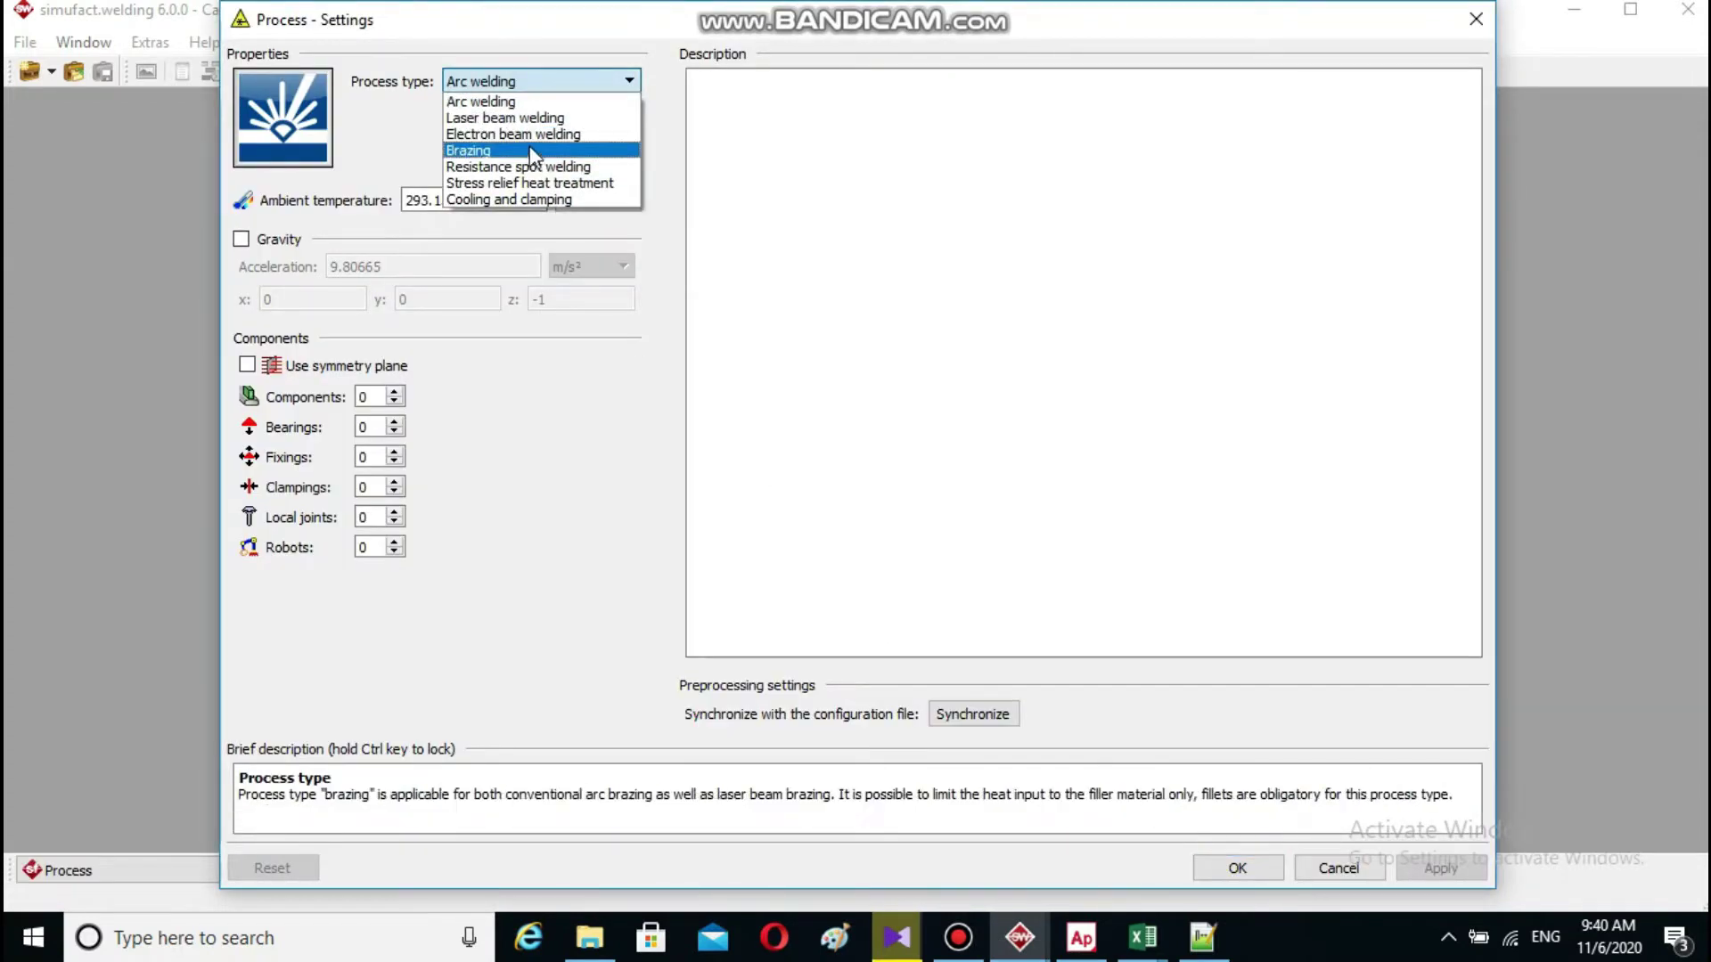
click(515, 119)
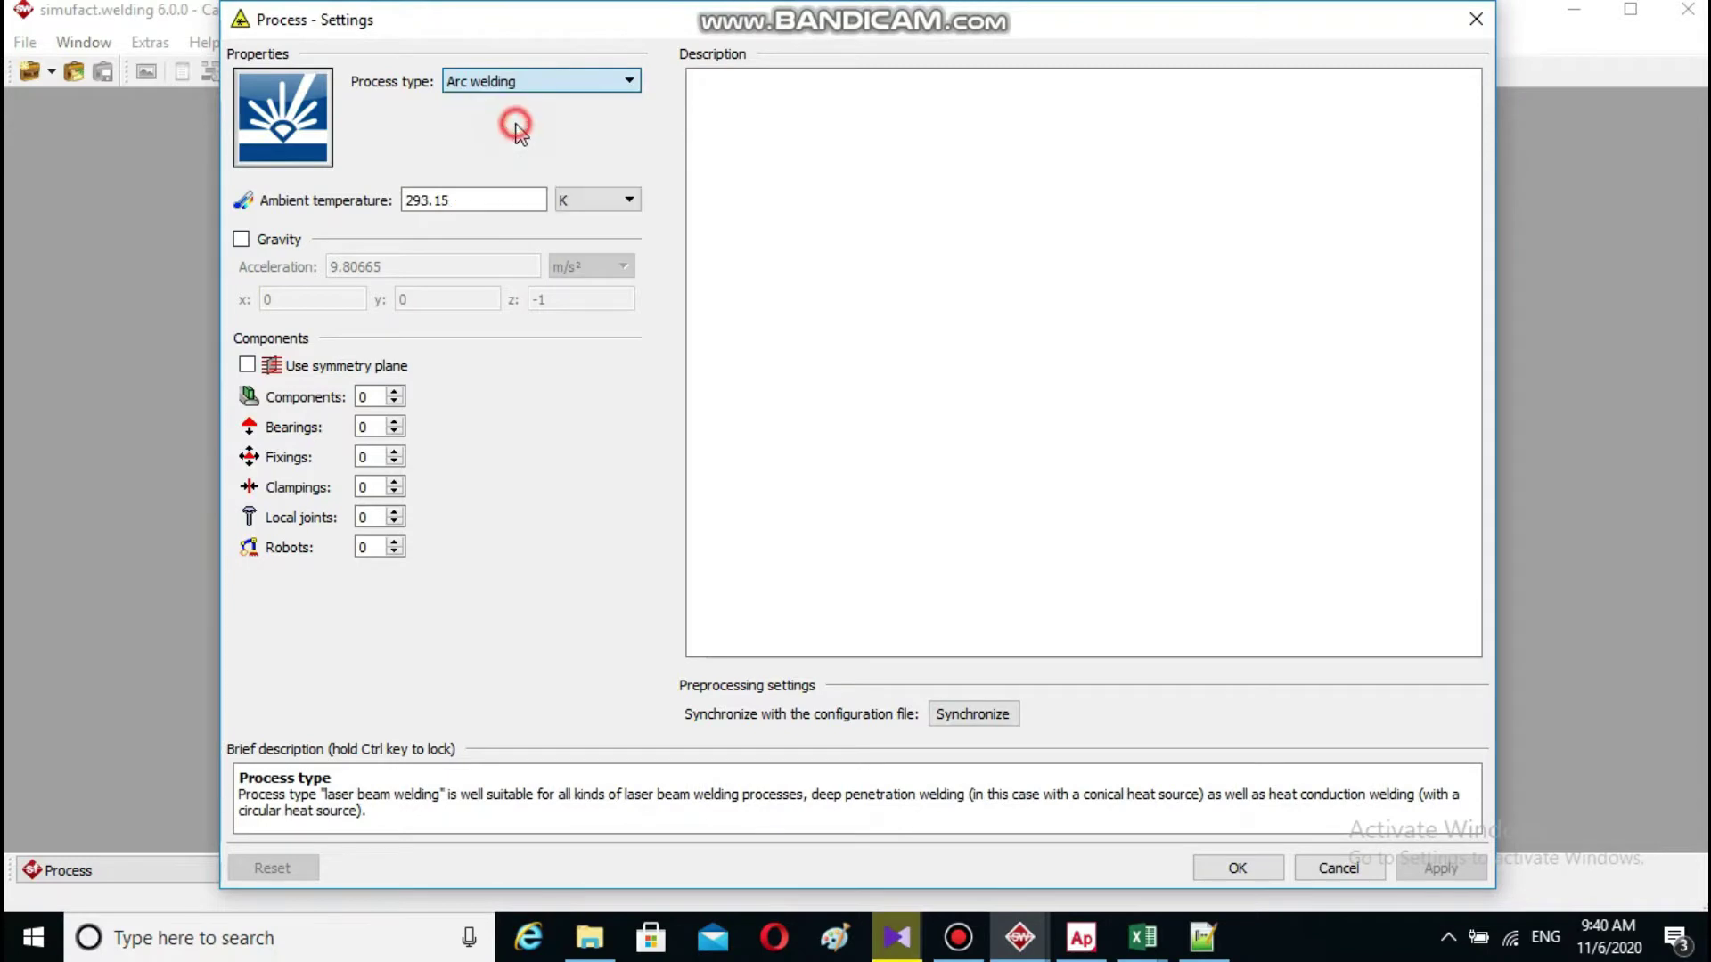
click(623, 199)
click(627, 239)
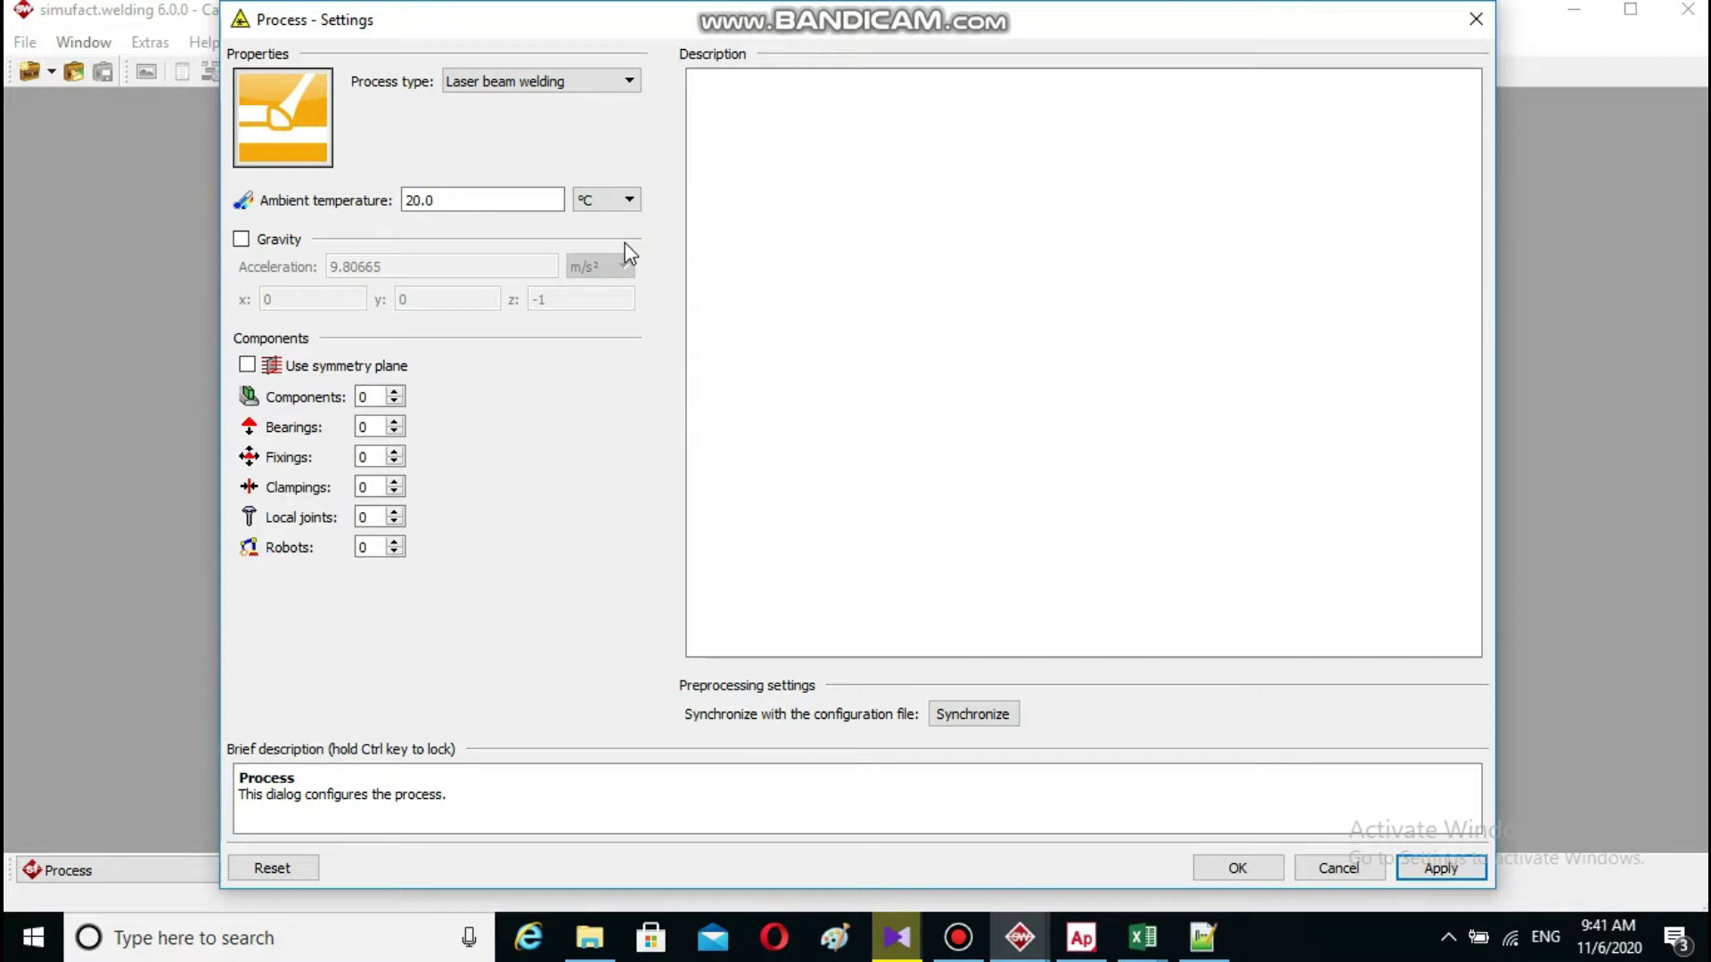
- Define the process with 1 component, 1 fixing, 4 clampings and 1 robot, and accept the settings
click(394, 391)
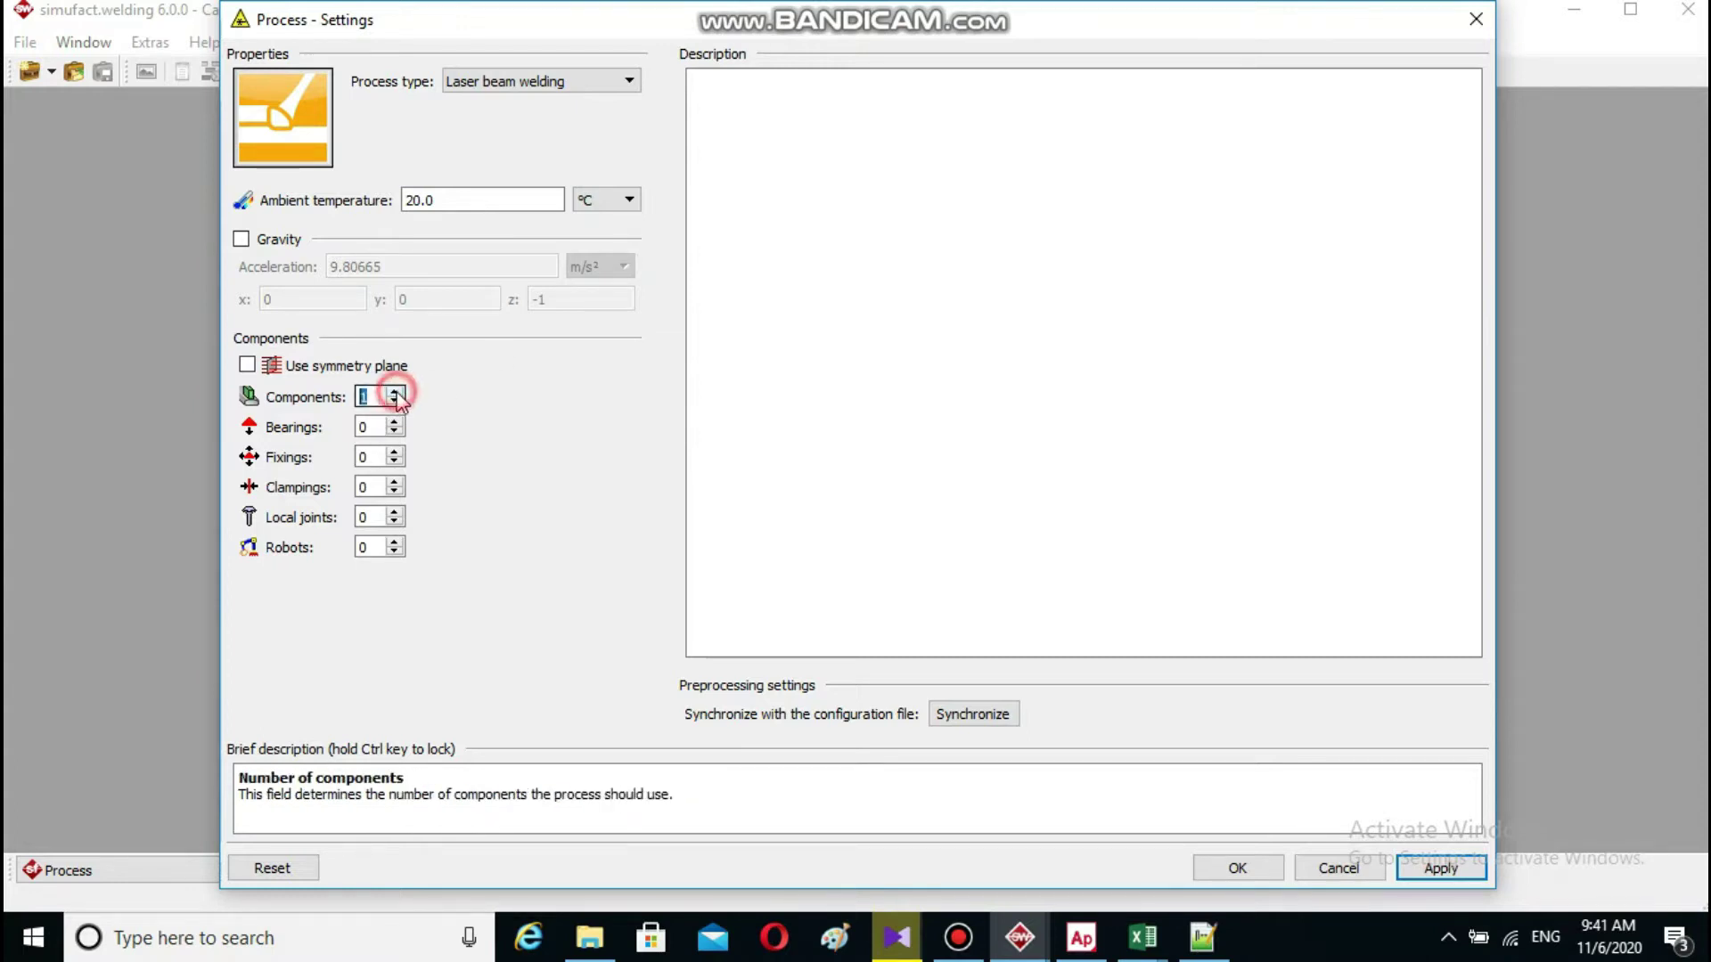
click(395, 451)
click(395, 481)
click(395, 481)
click(395, 482)
click(395, 482)
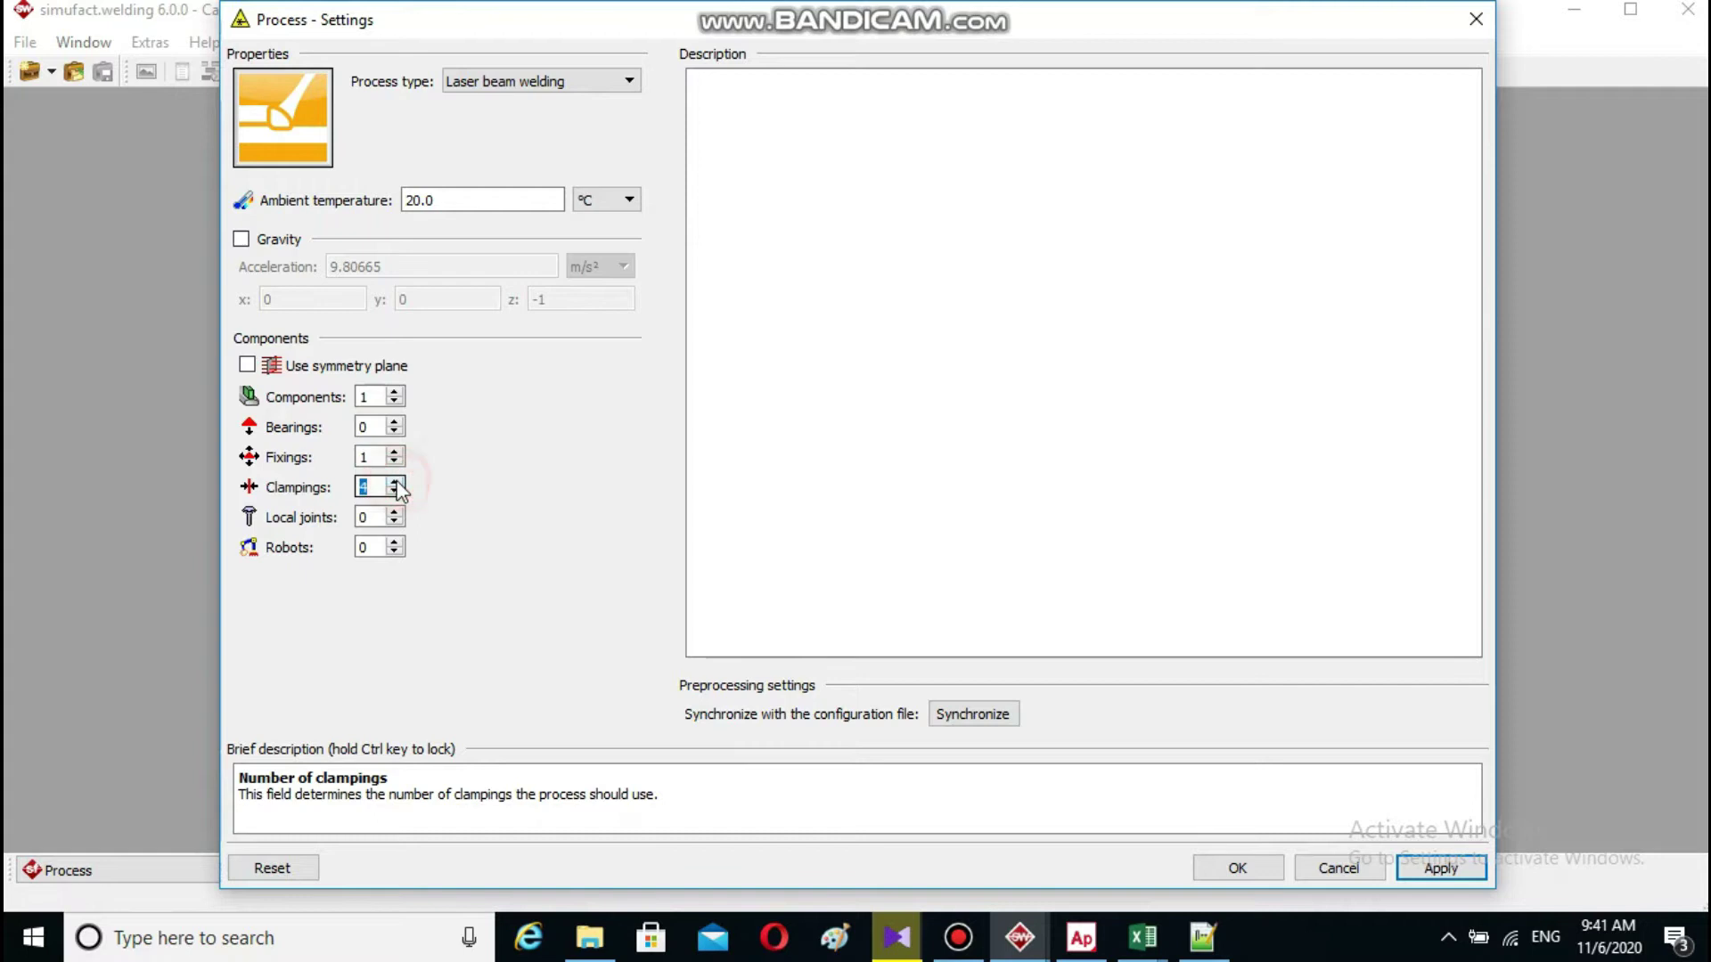
click(395, 542)
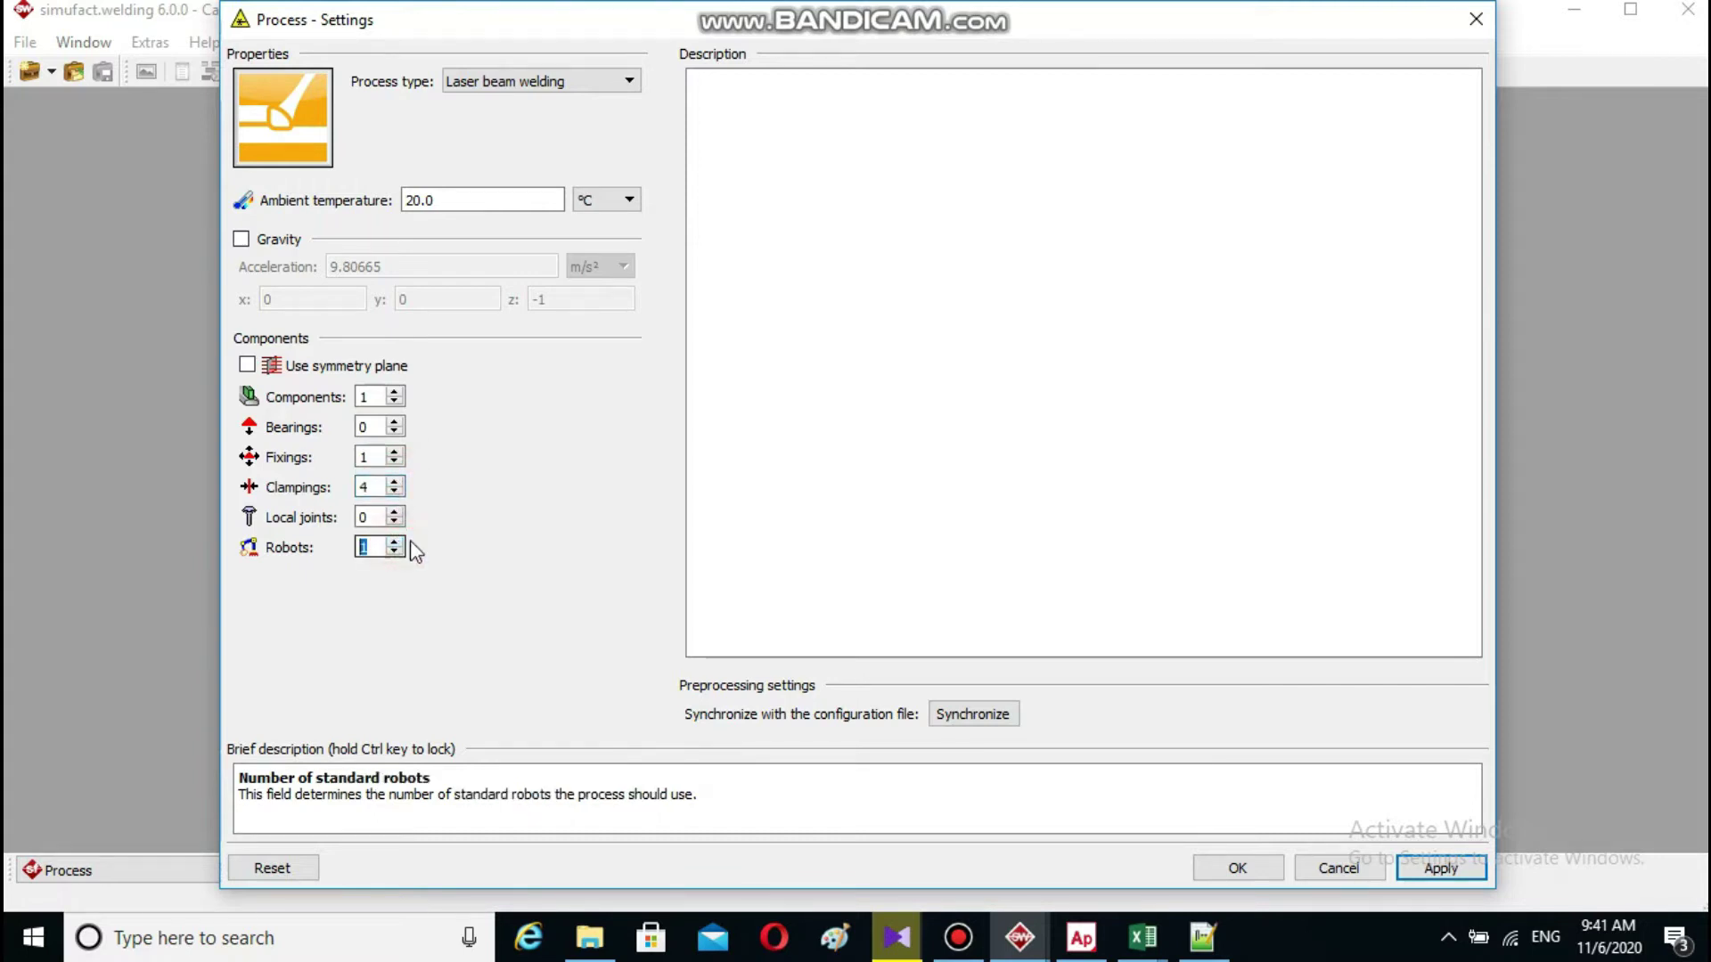
click(1239, 868)
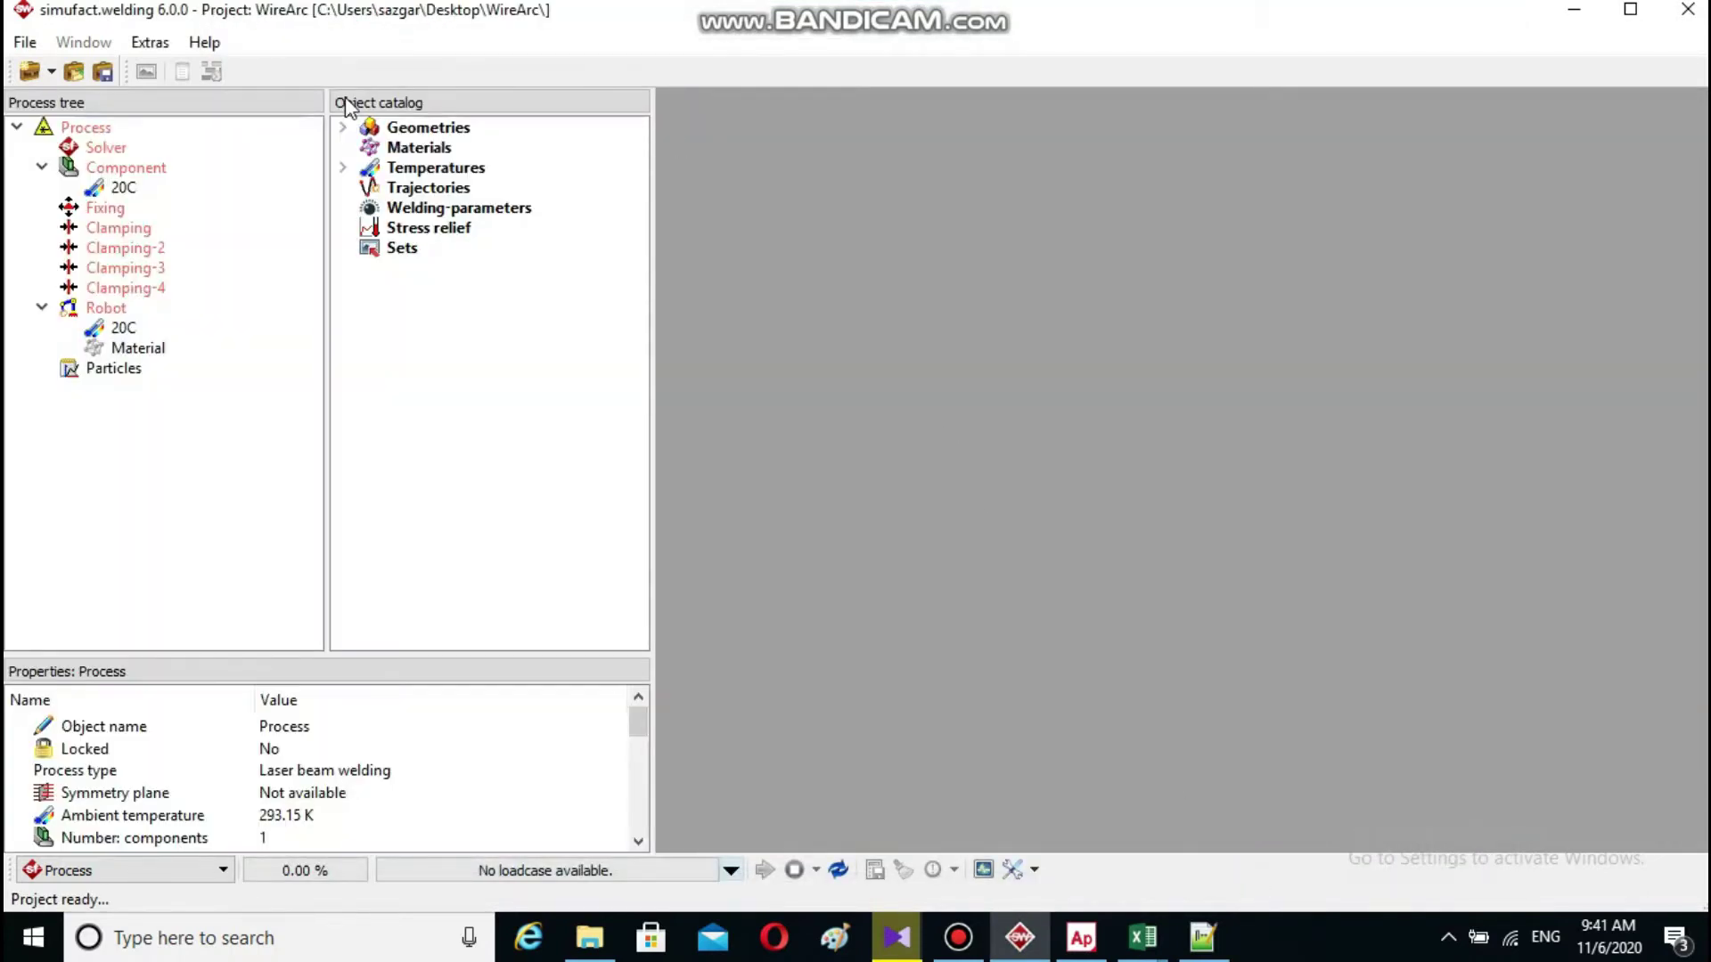
- Import the geometry files Assembly 1.bdf and Part 19.bdf from the Desktop into the object catalog
right_click(405, 129)
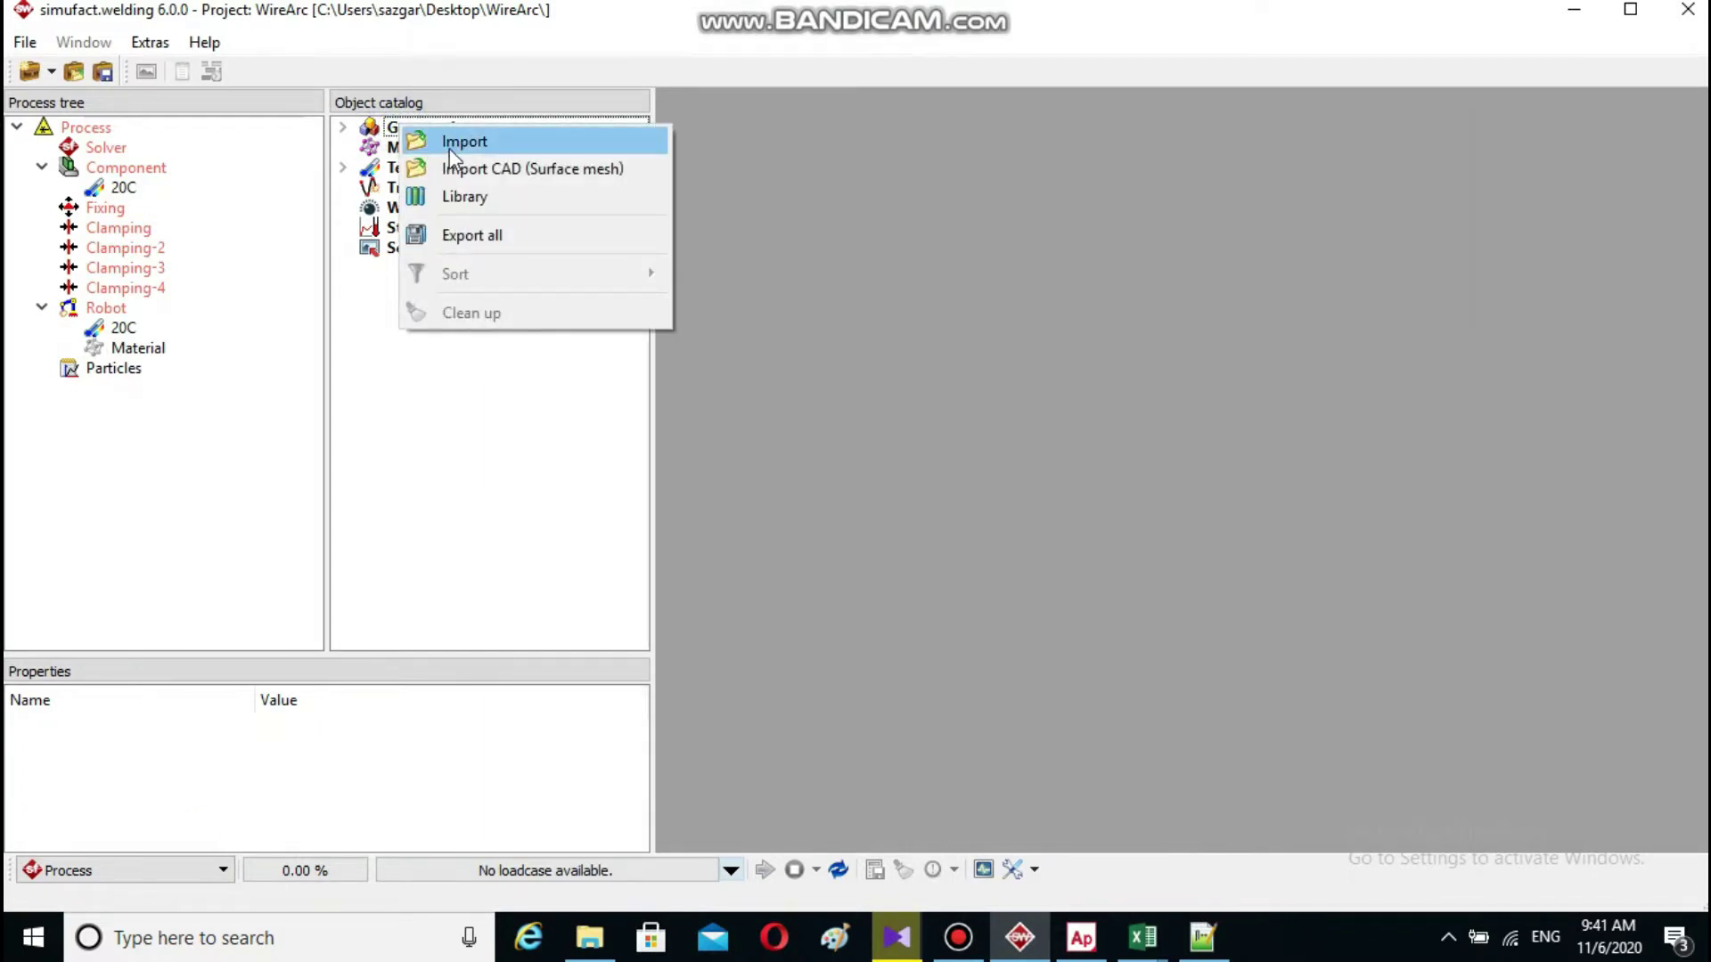
click(451, 151)
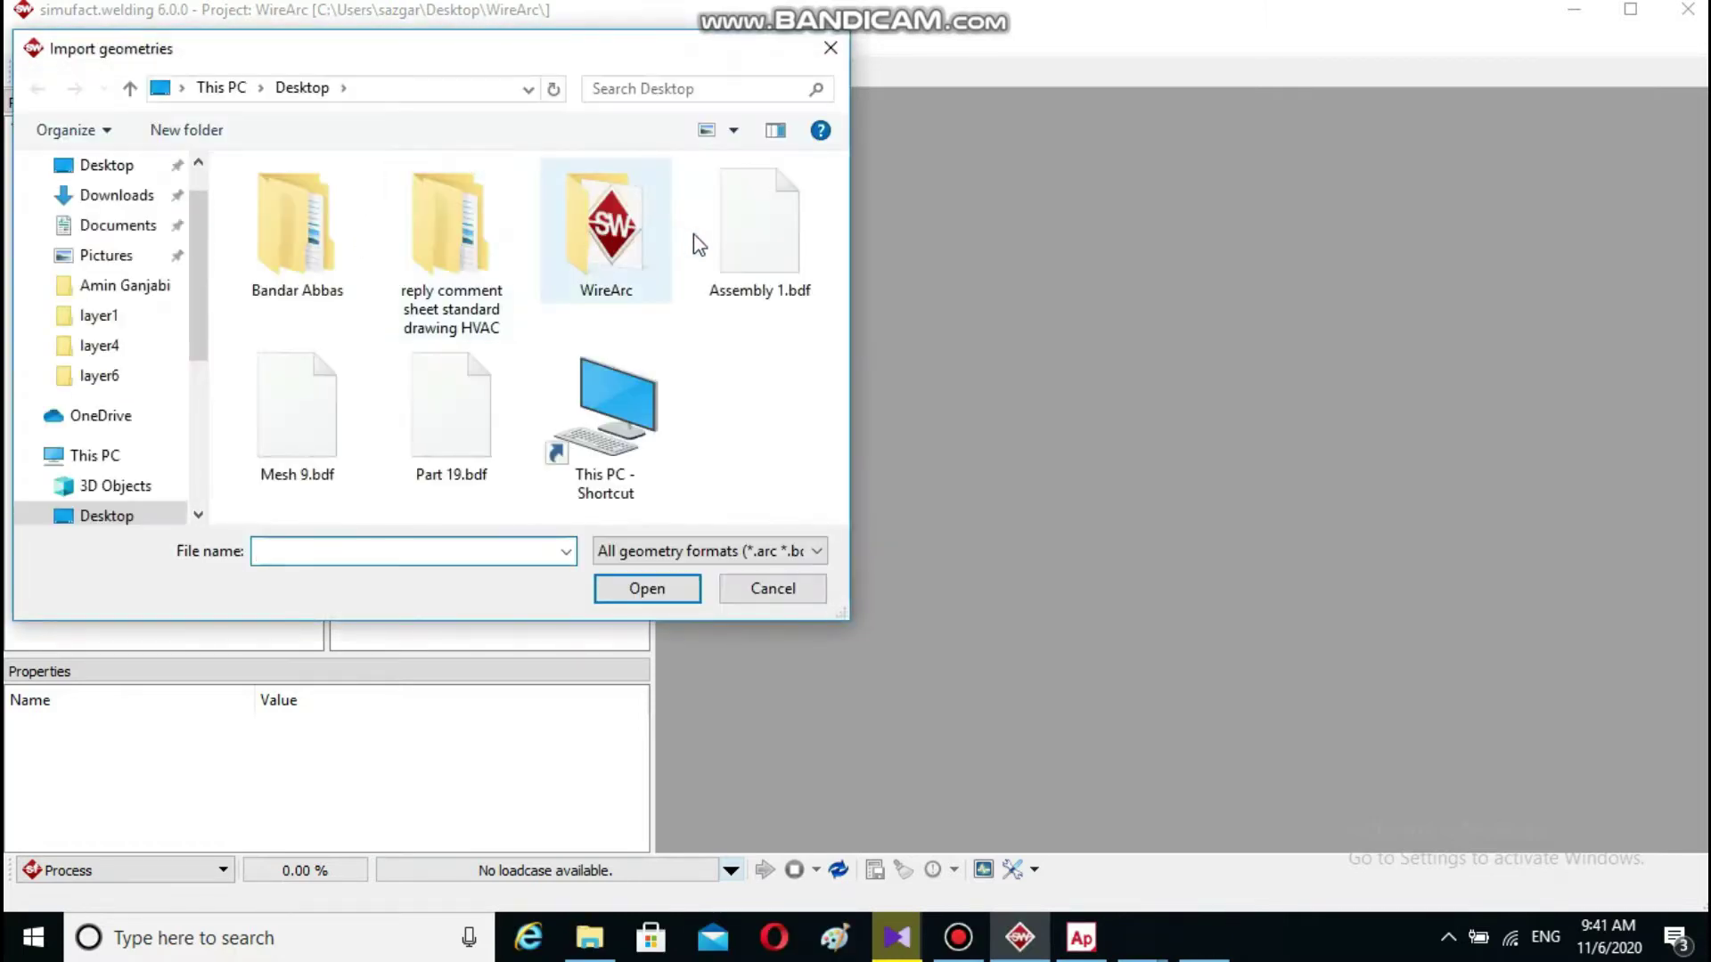
click(713, 241)
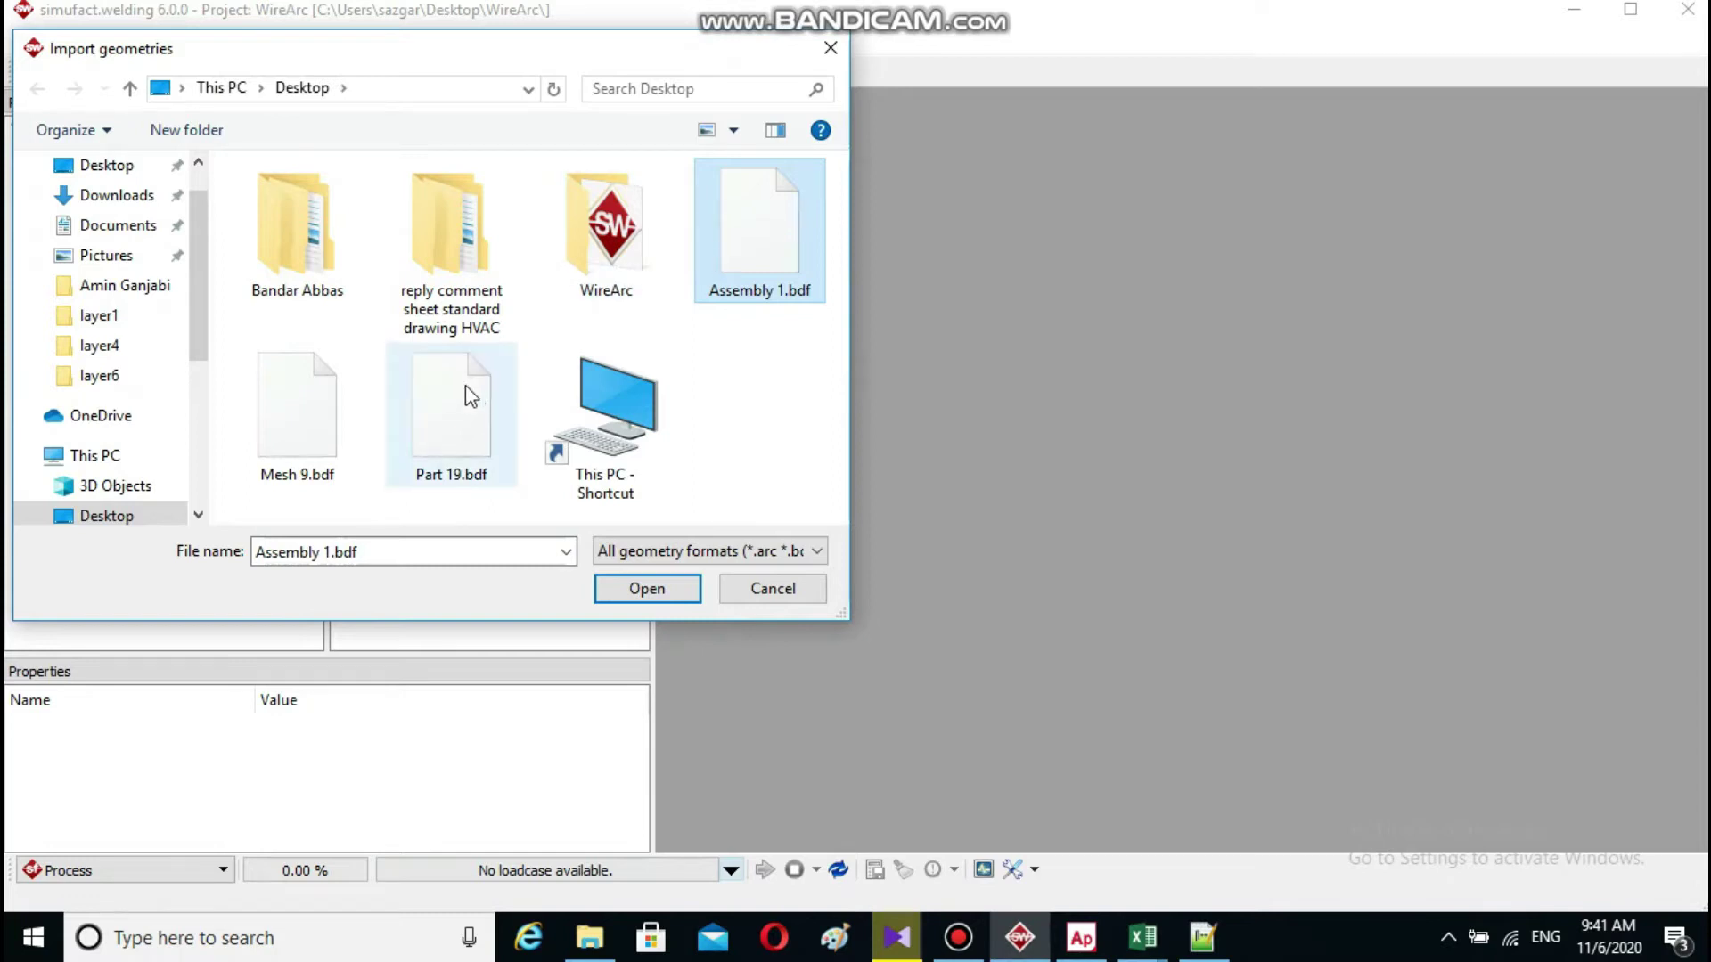
shift+click(432, 410)
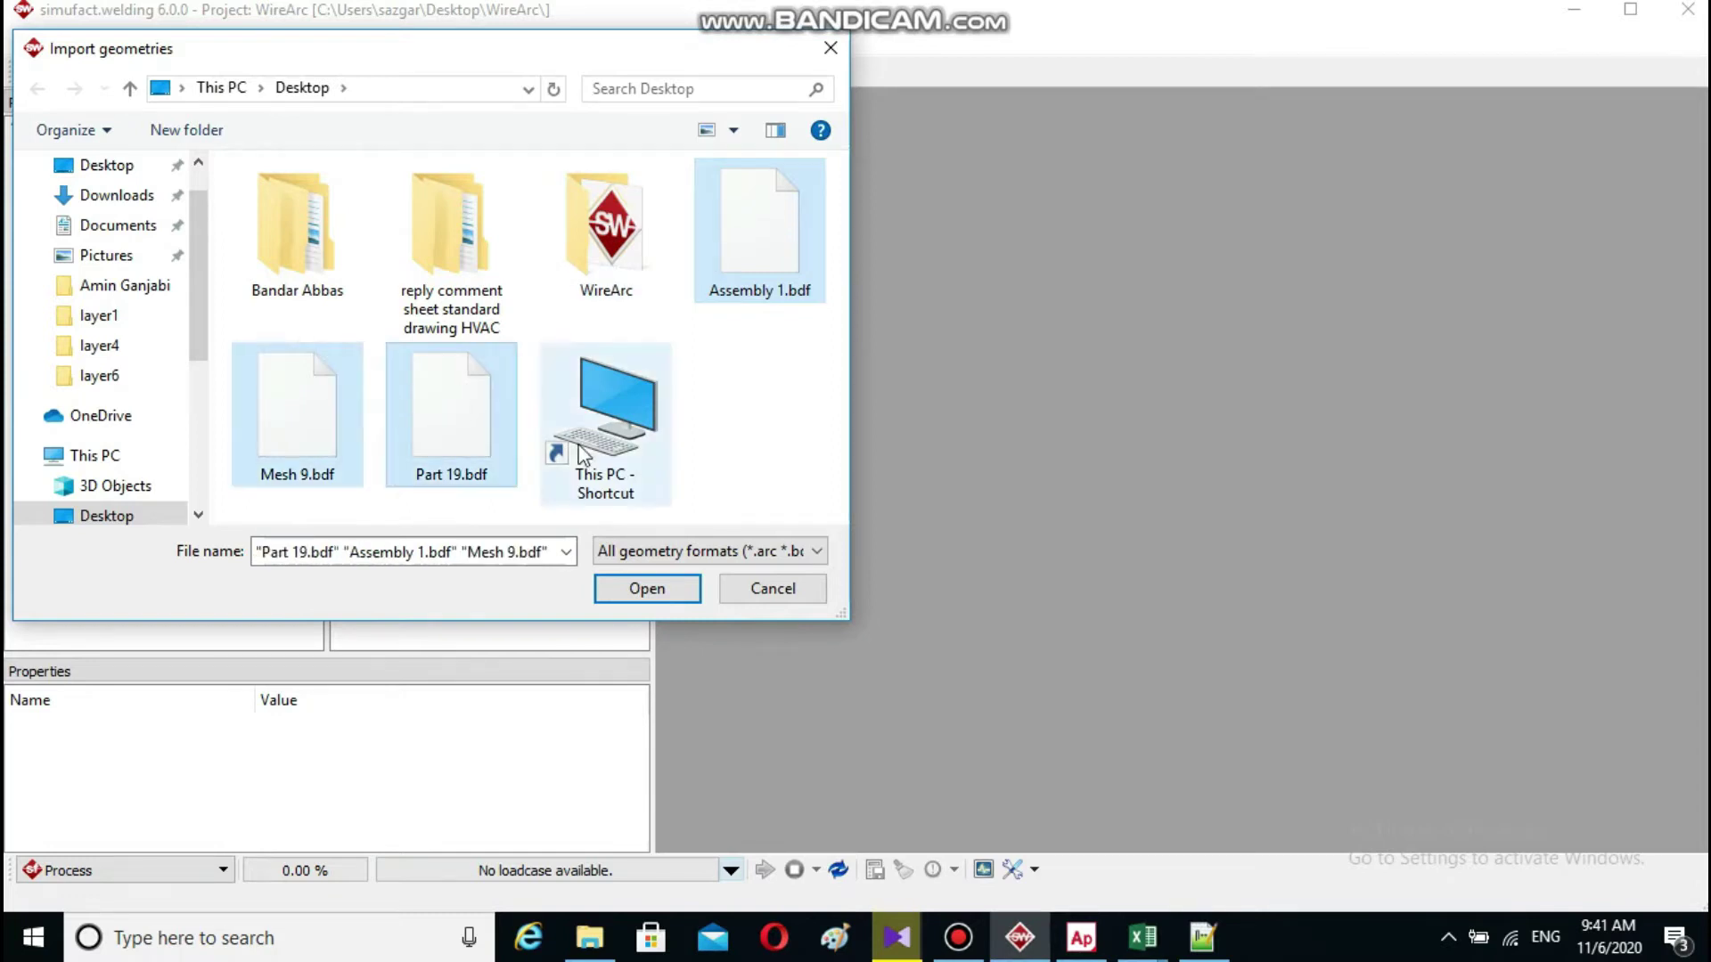
click(489, 446)
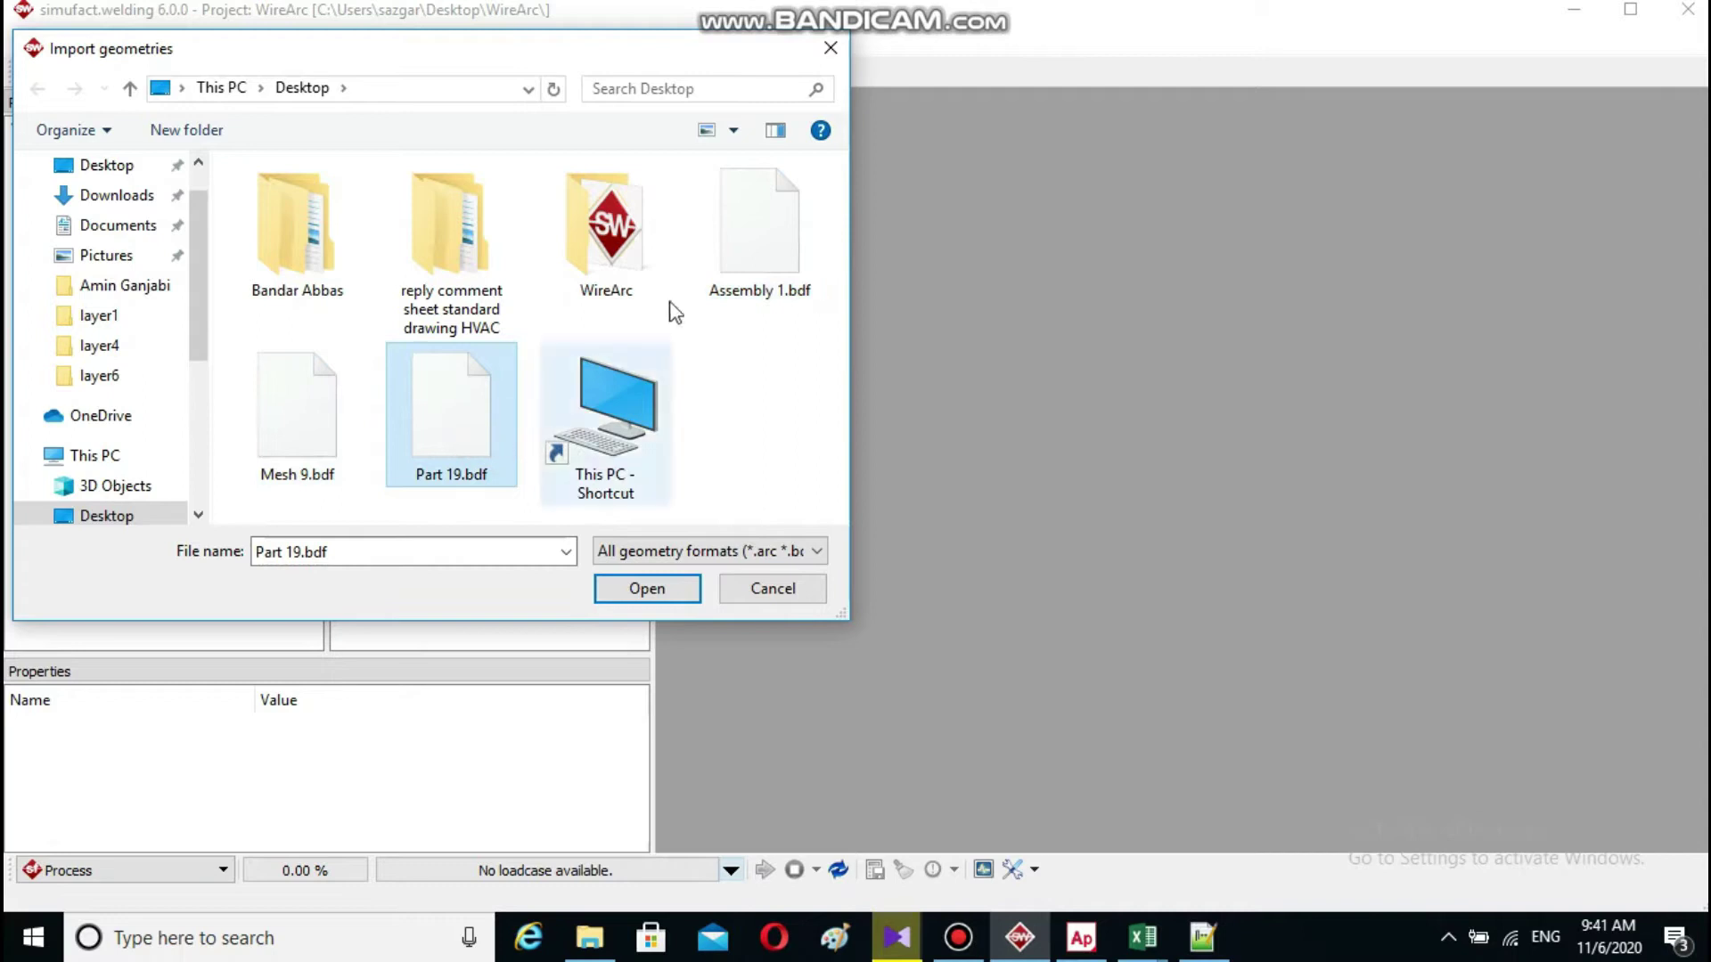
ctrl+click(735, 260)
click(648, 588)
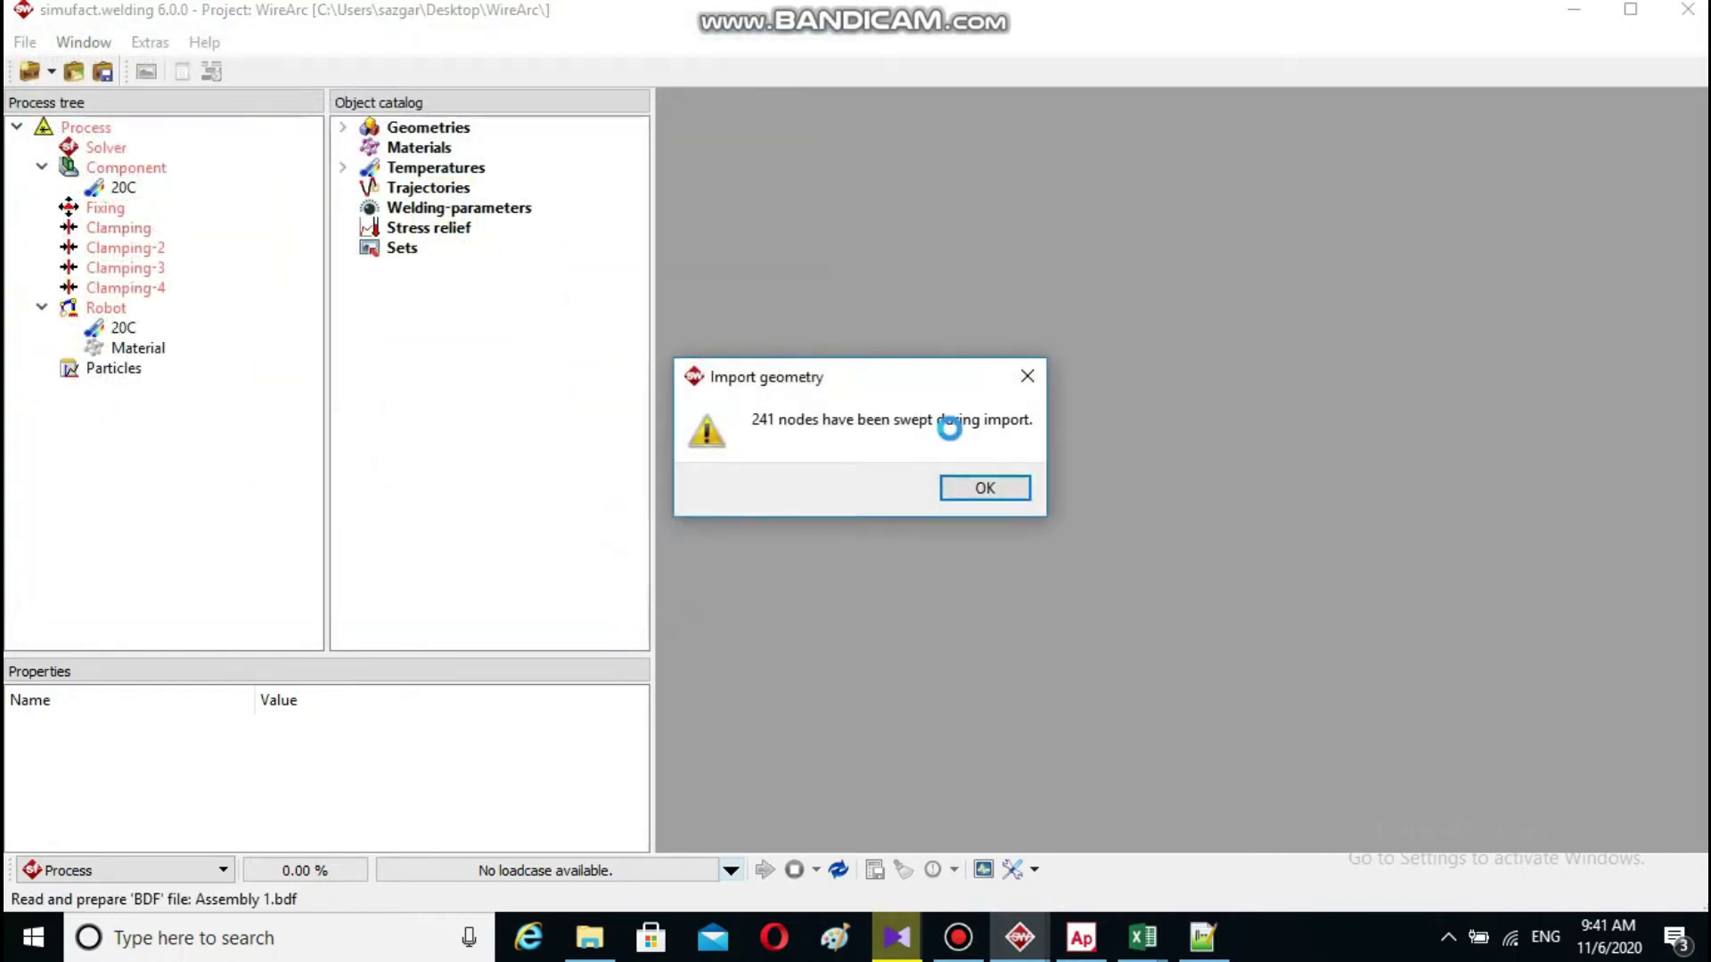
- Complete the import of both geometries with Millimeter as the length unit
click(977, 484)
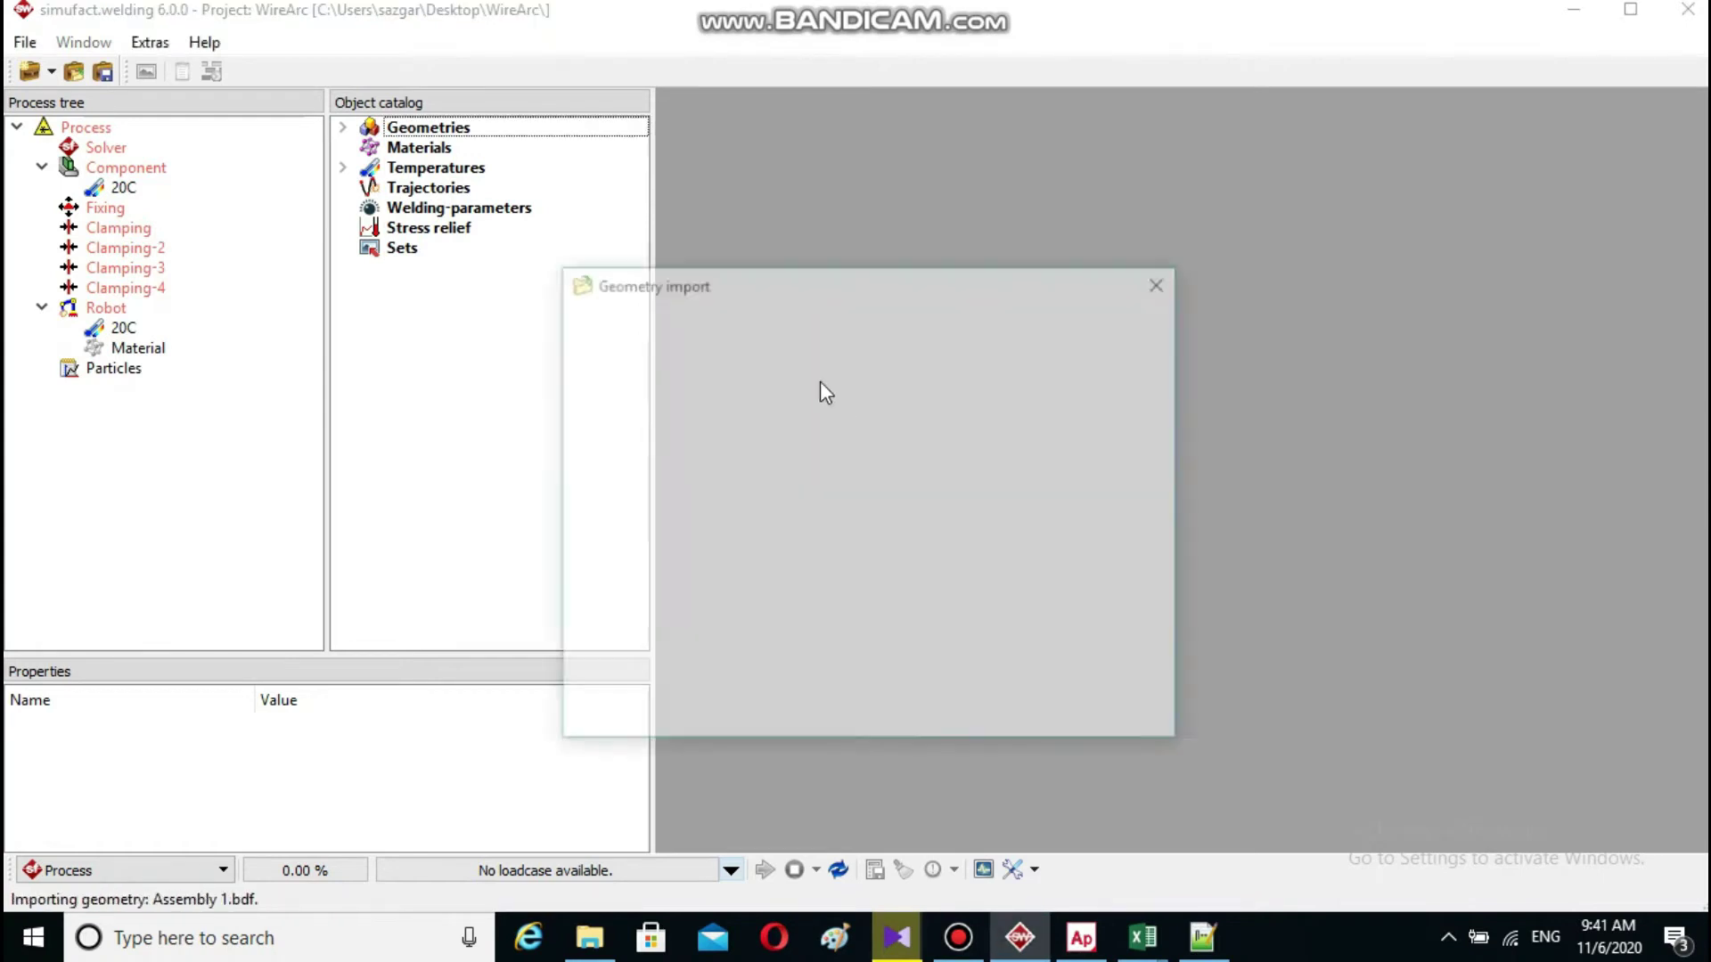
click(732, 405)
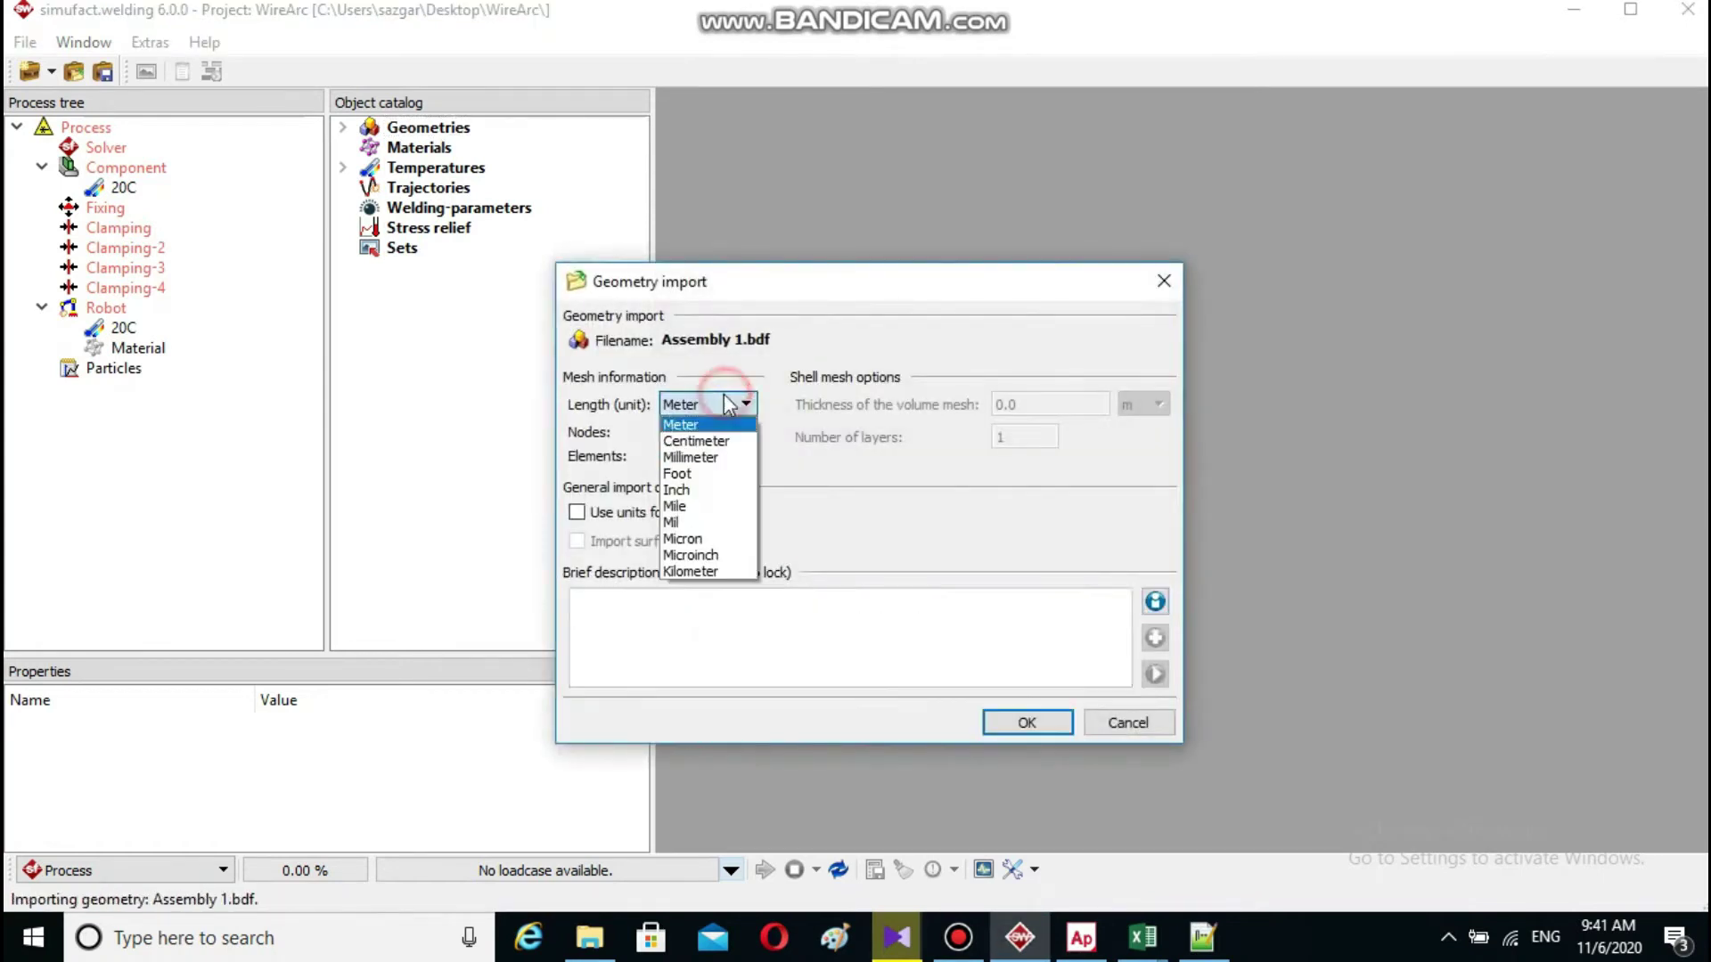
click(695, 458)
click(1027, 722)
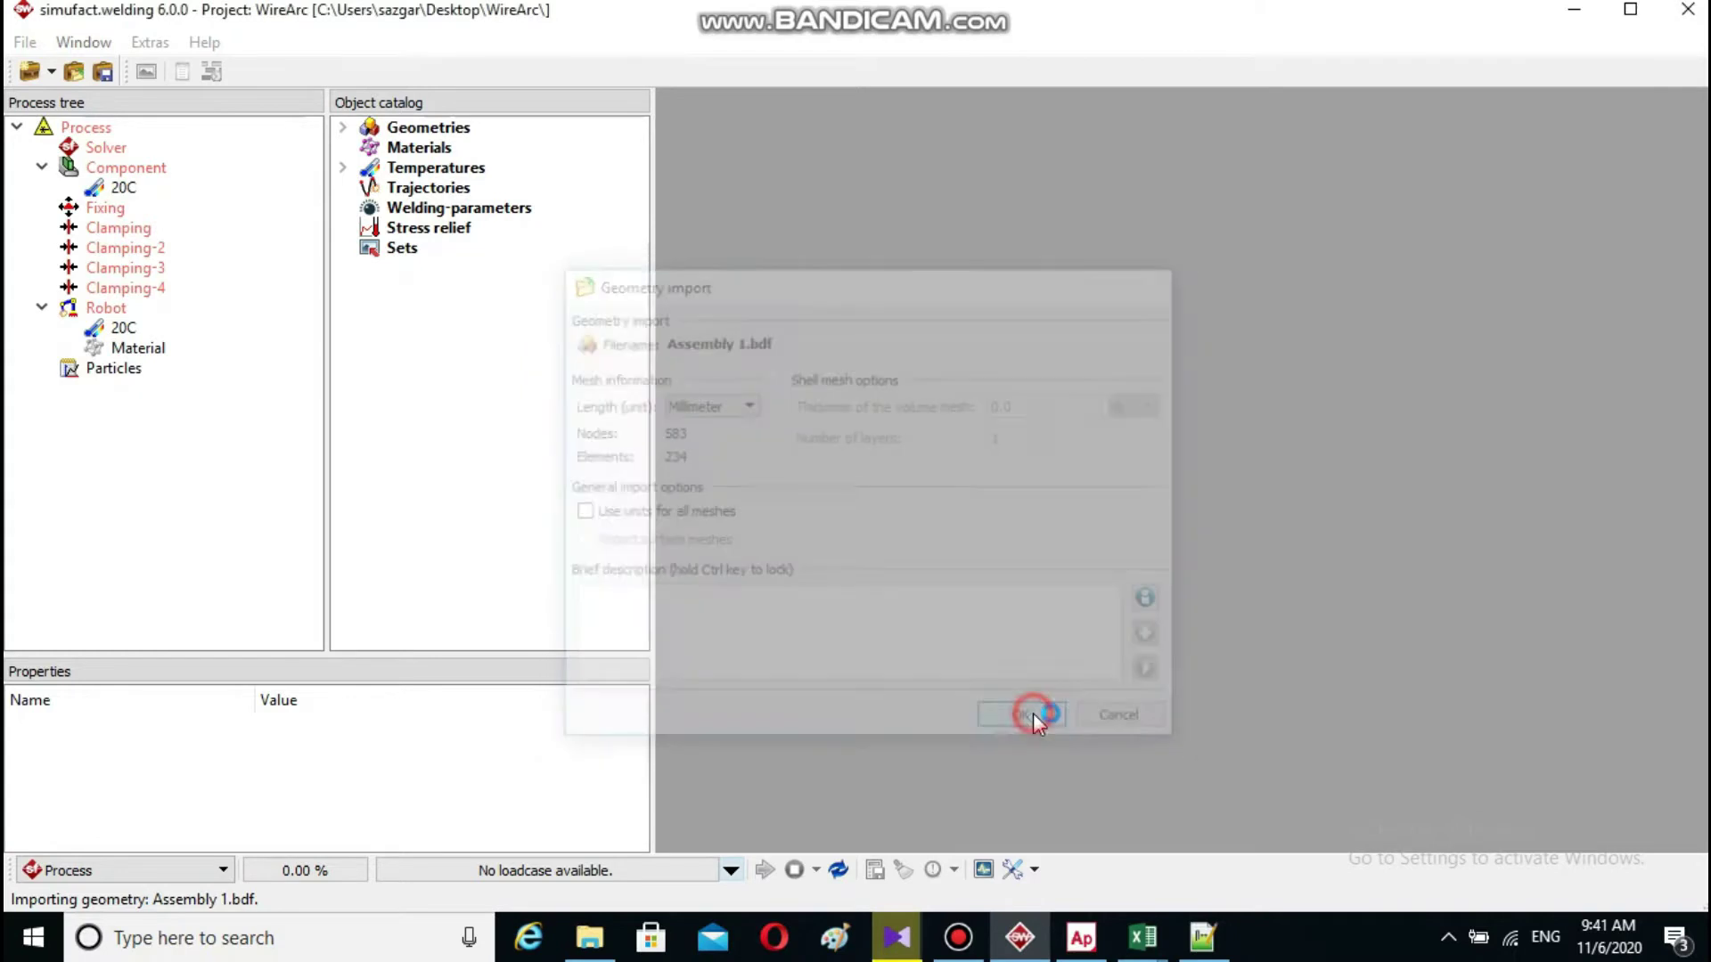
click(1028, 724)
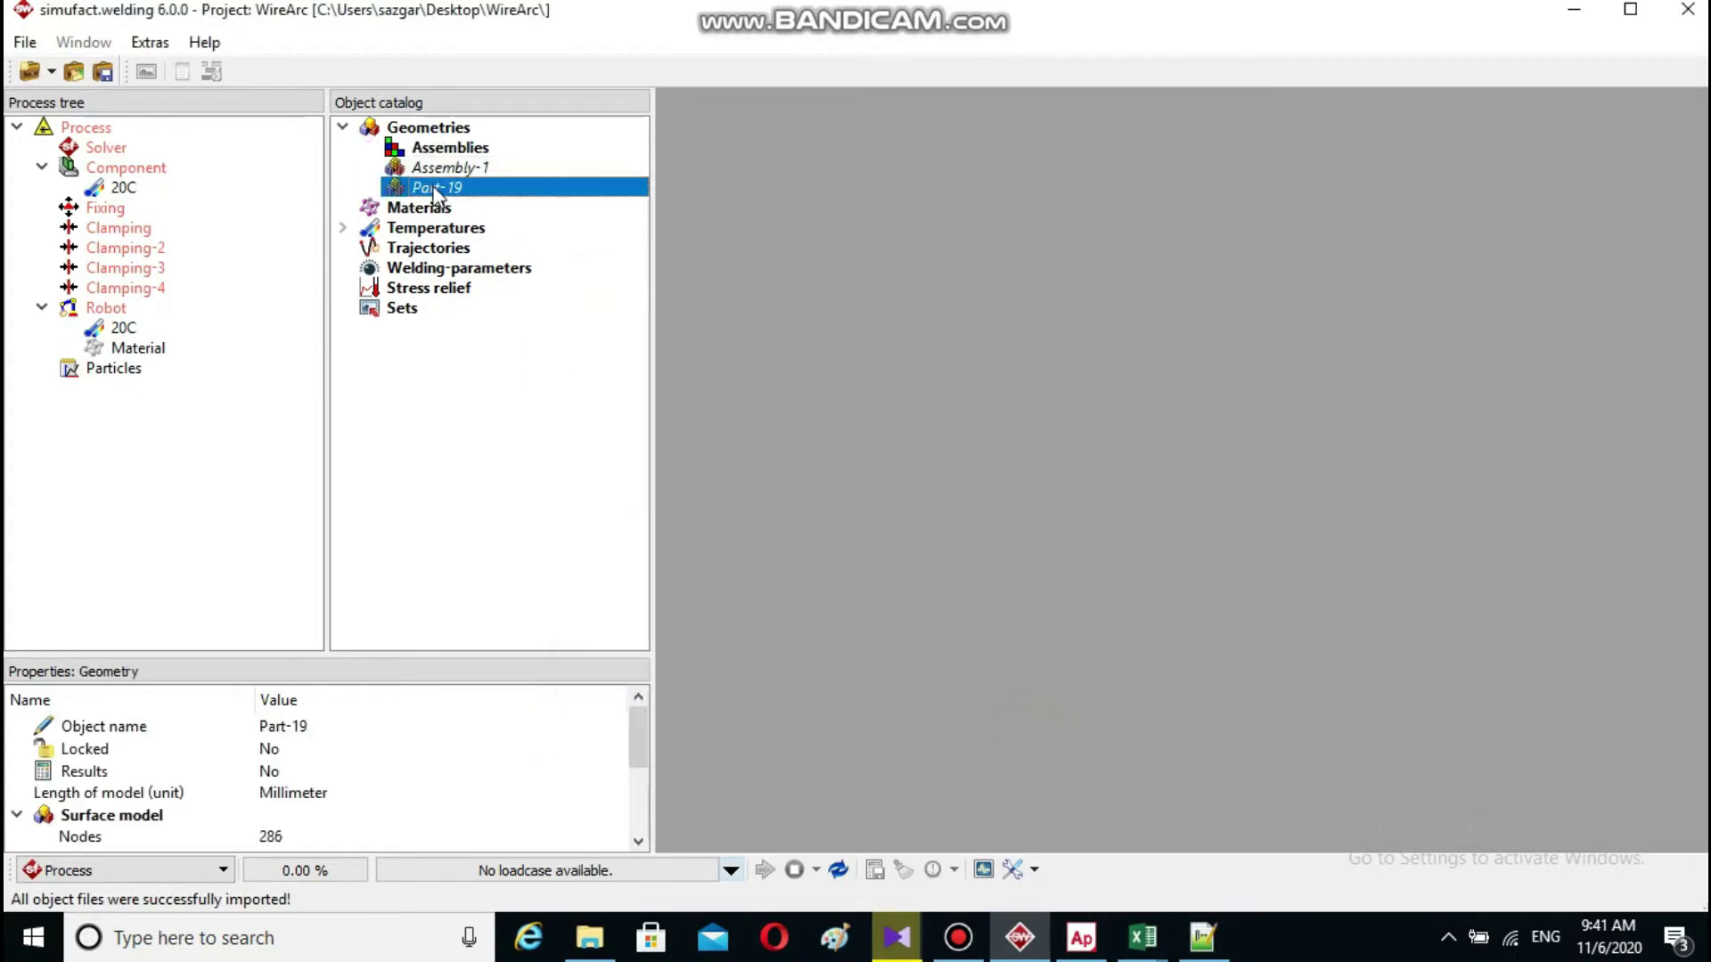
- Assign the Part-19 geometry to the component and load the copper material Cu_sw from the material library
drag(437, 192, 200, 169)
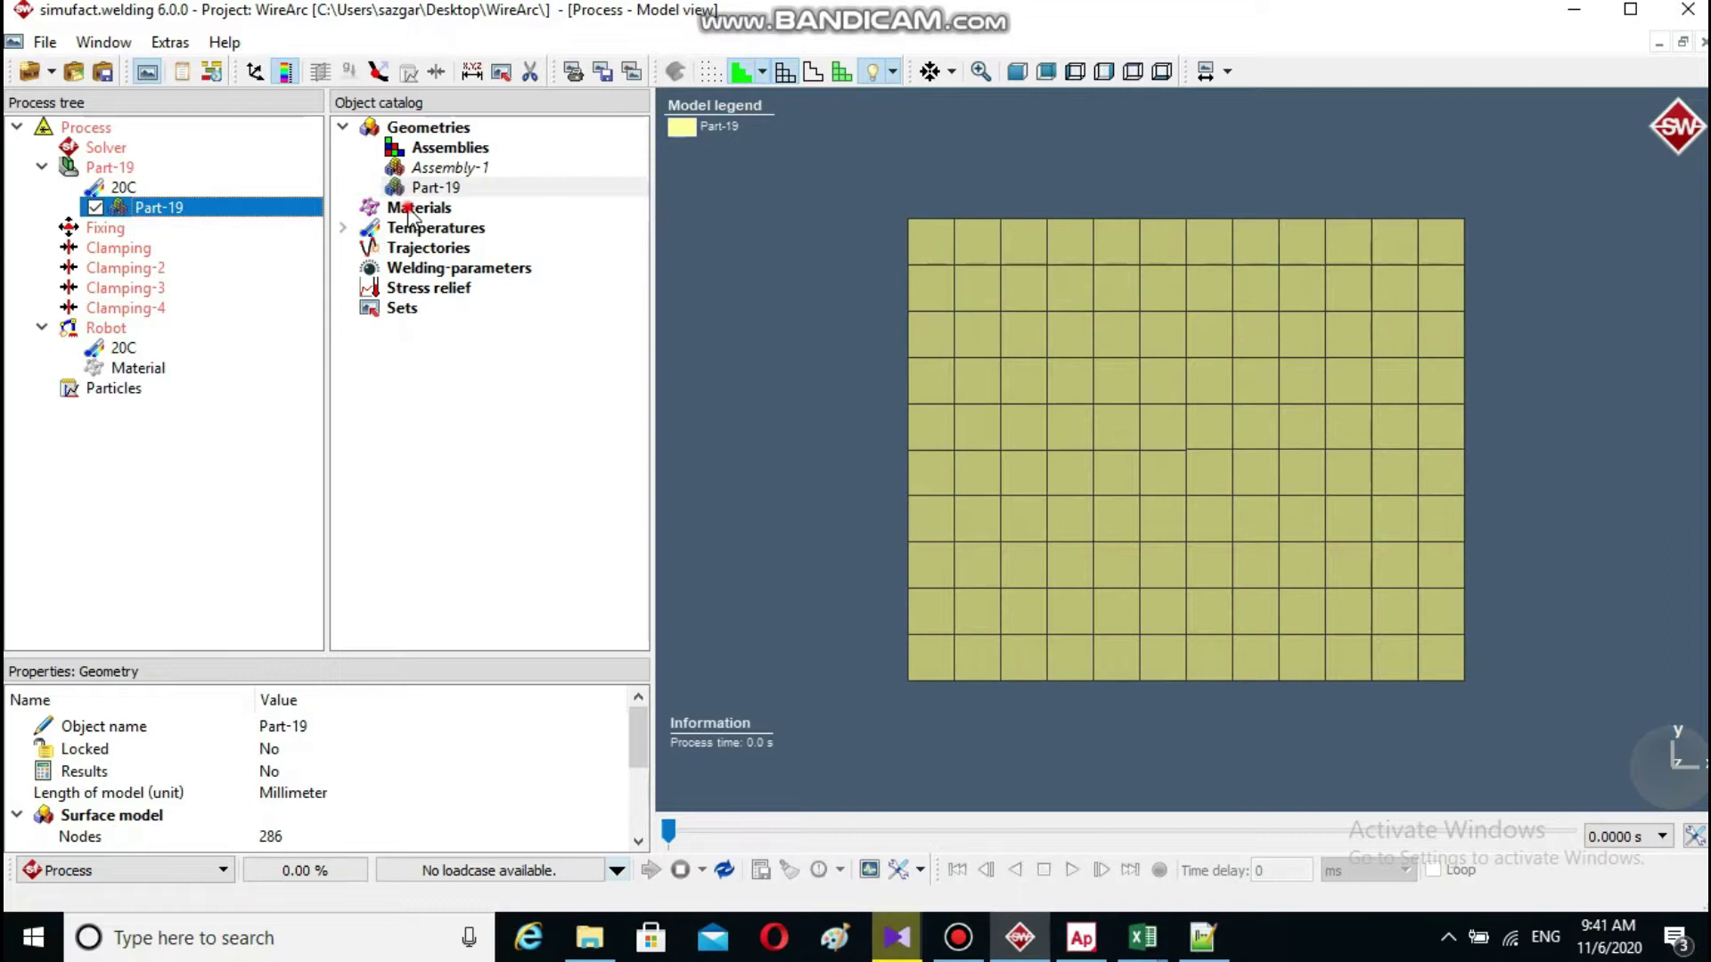
right_click(415, 210)
click(499, 290)
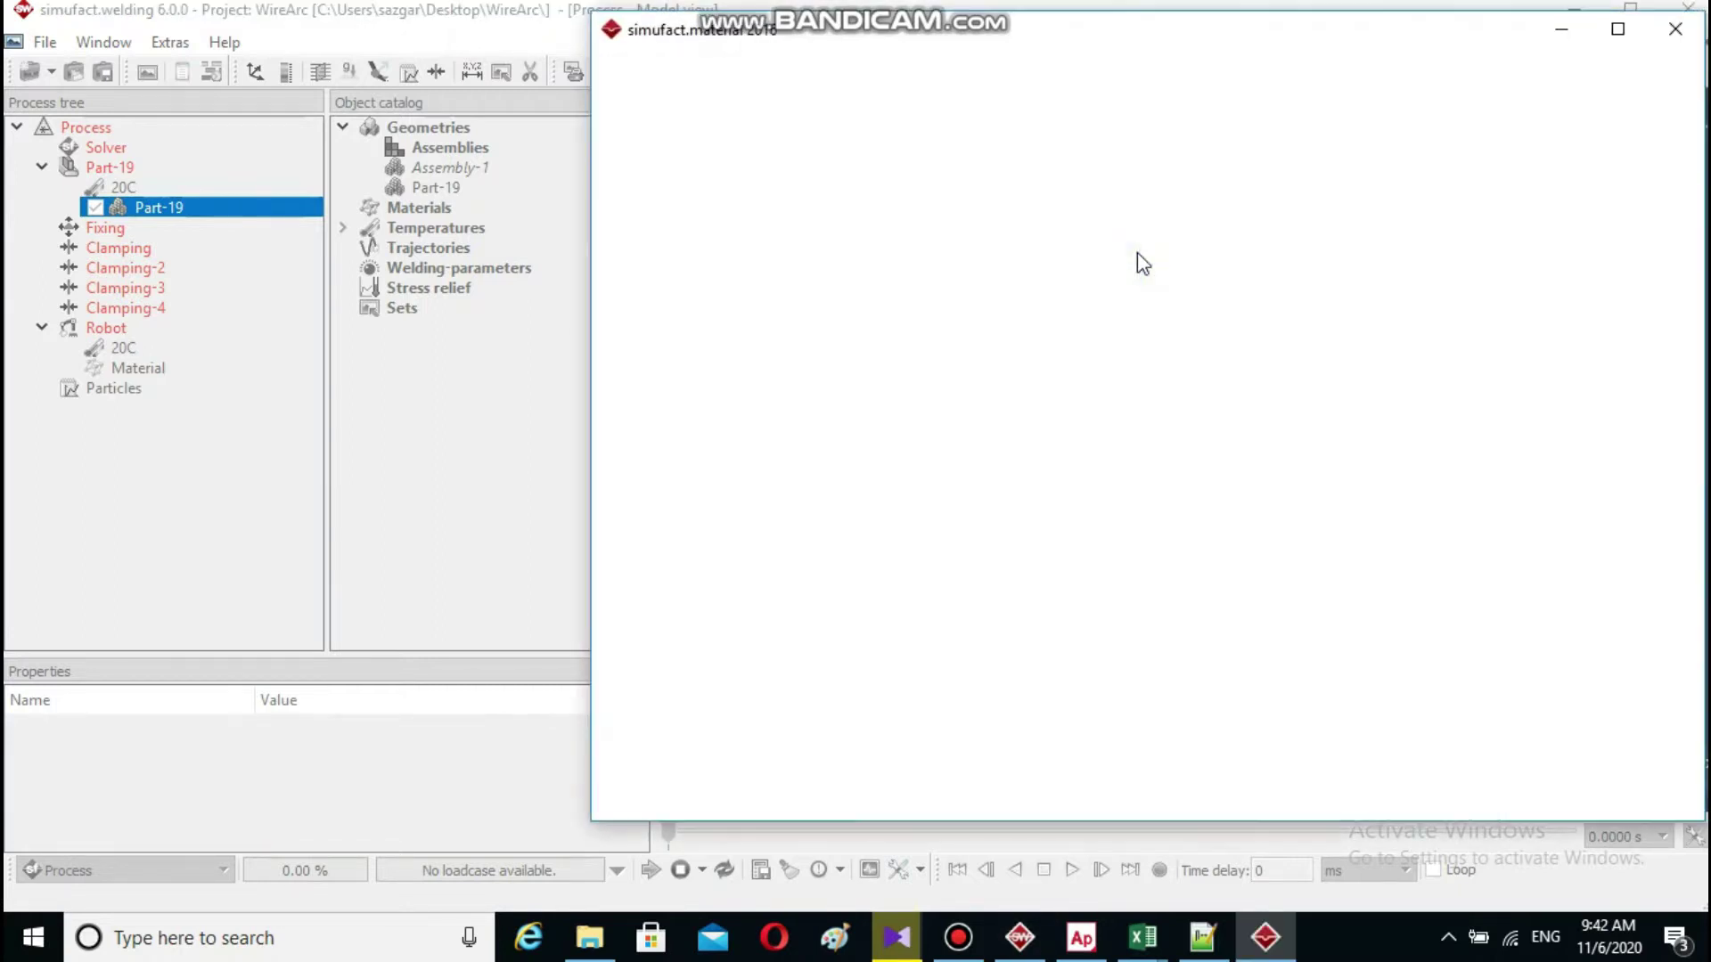
click(1038, 184)
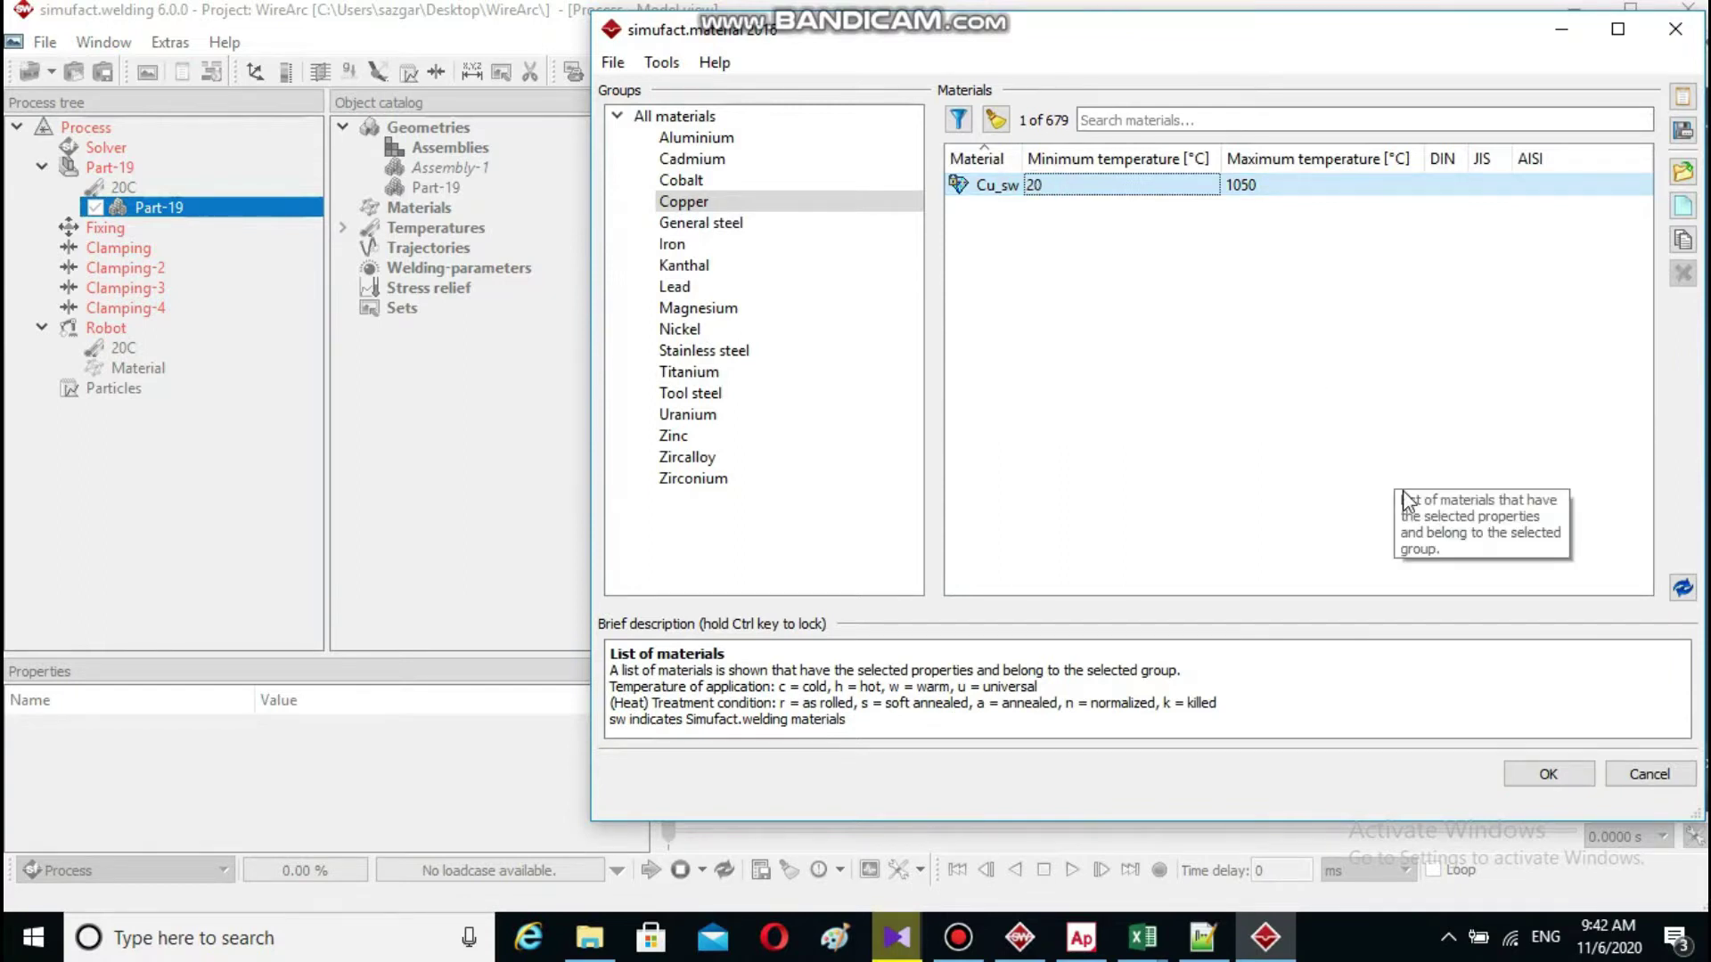
click(1542, 773)
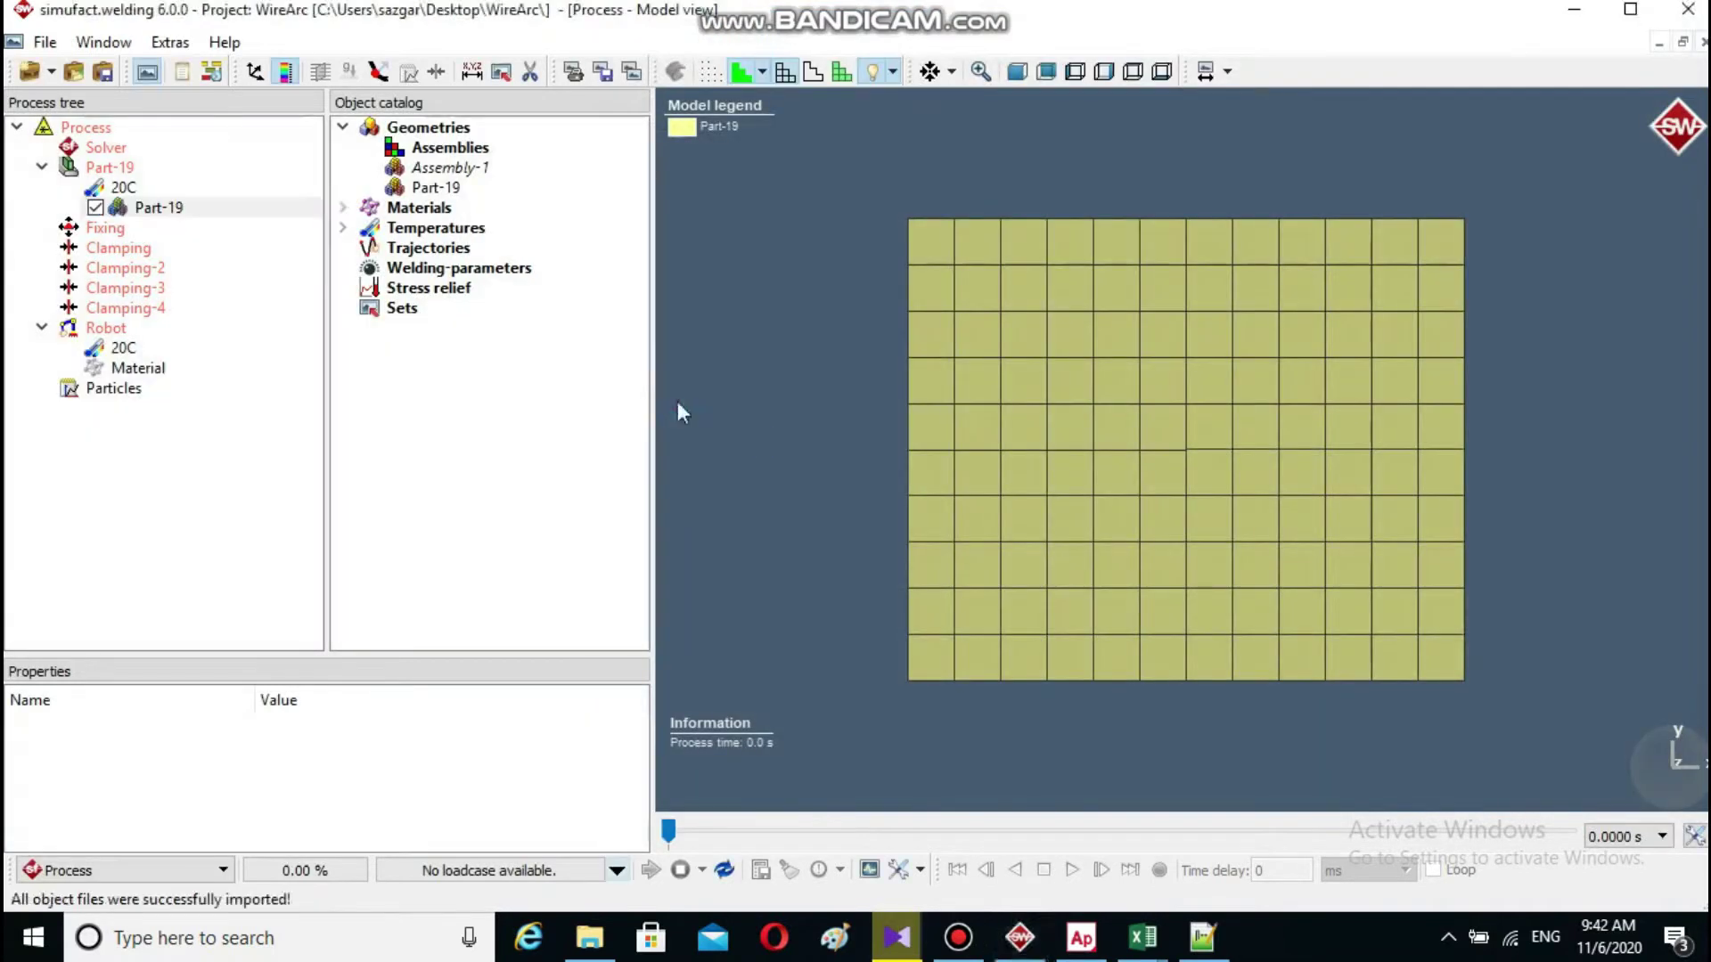
- Assign the Cu-sw material to the Part-19 component and to the robot
click(344, 208)
drag(433, 228, 124, 168)
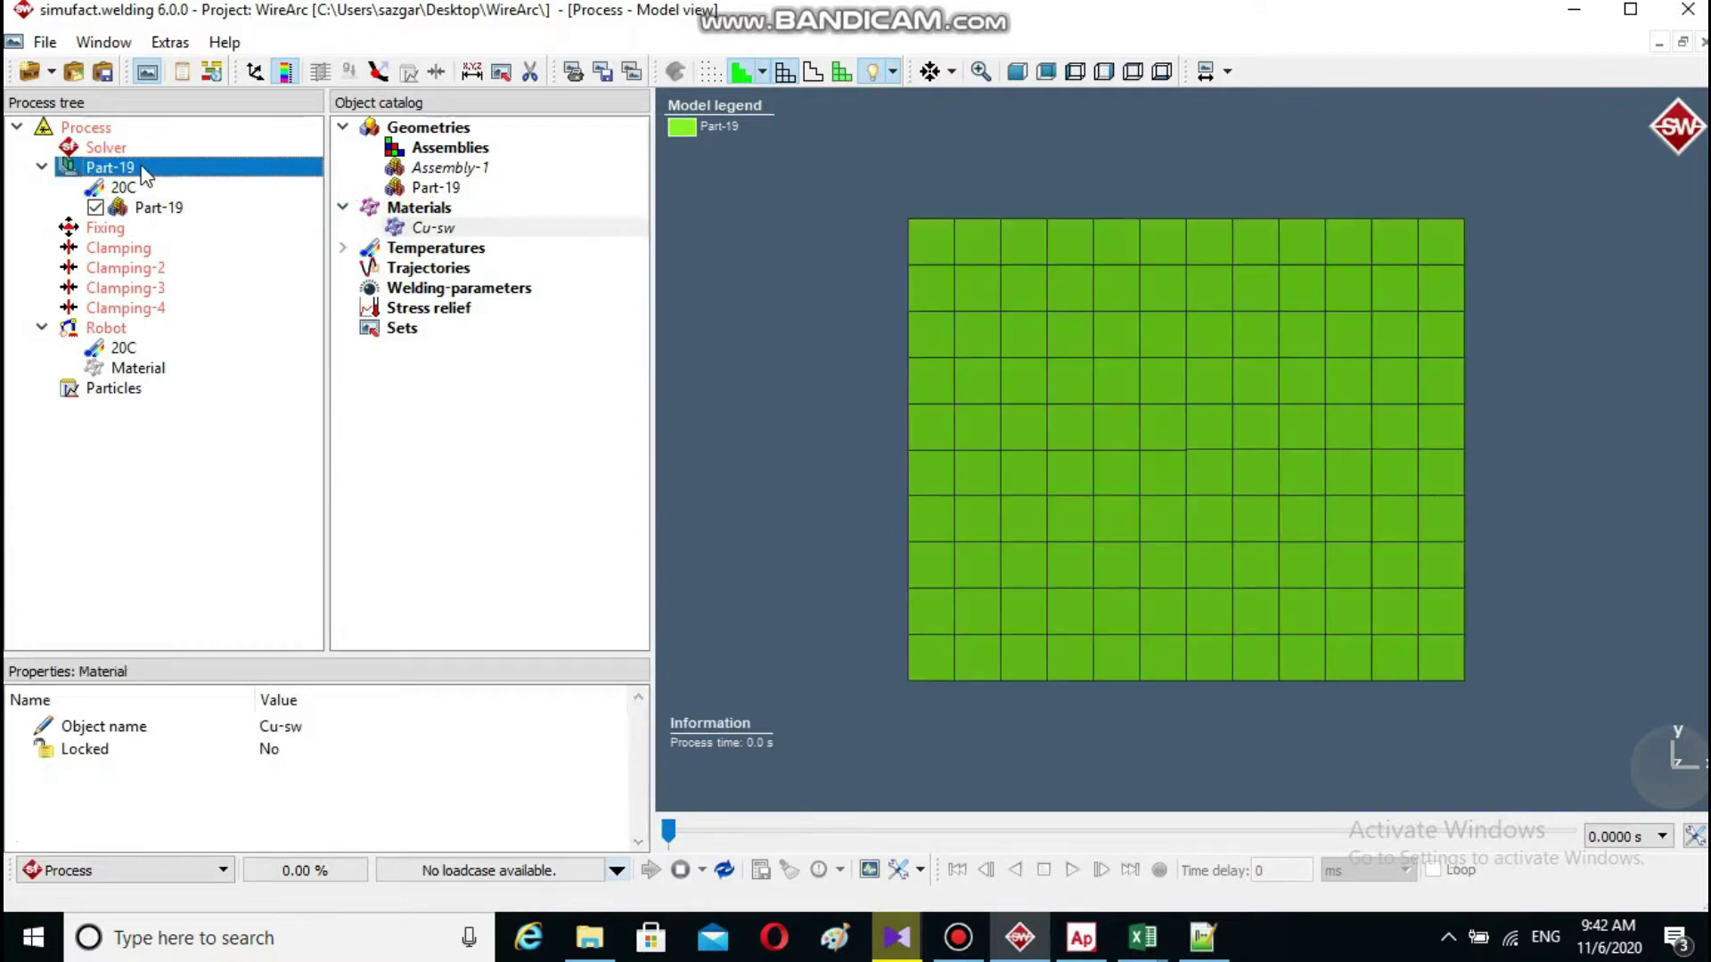
drag(397, 228, 160, 354)
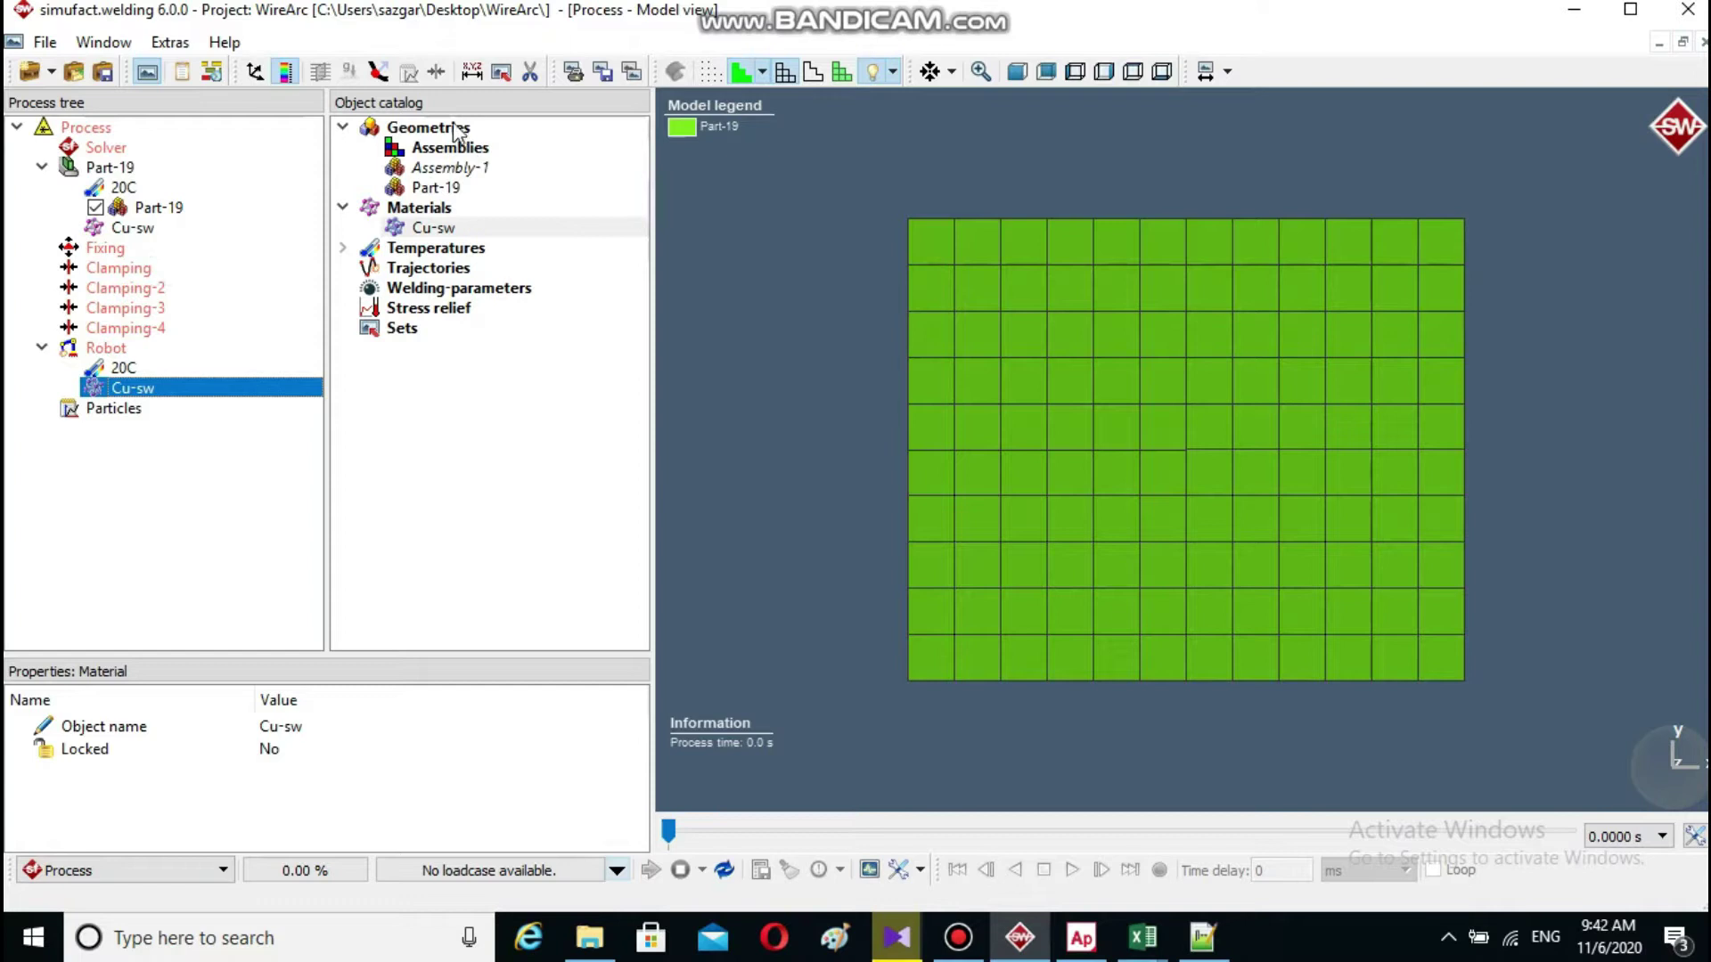
- Open the Fixing boundary condition's settings and close them without entering any values
click(412, 289)
click(1162, 73)
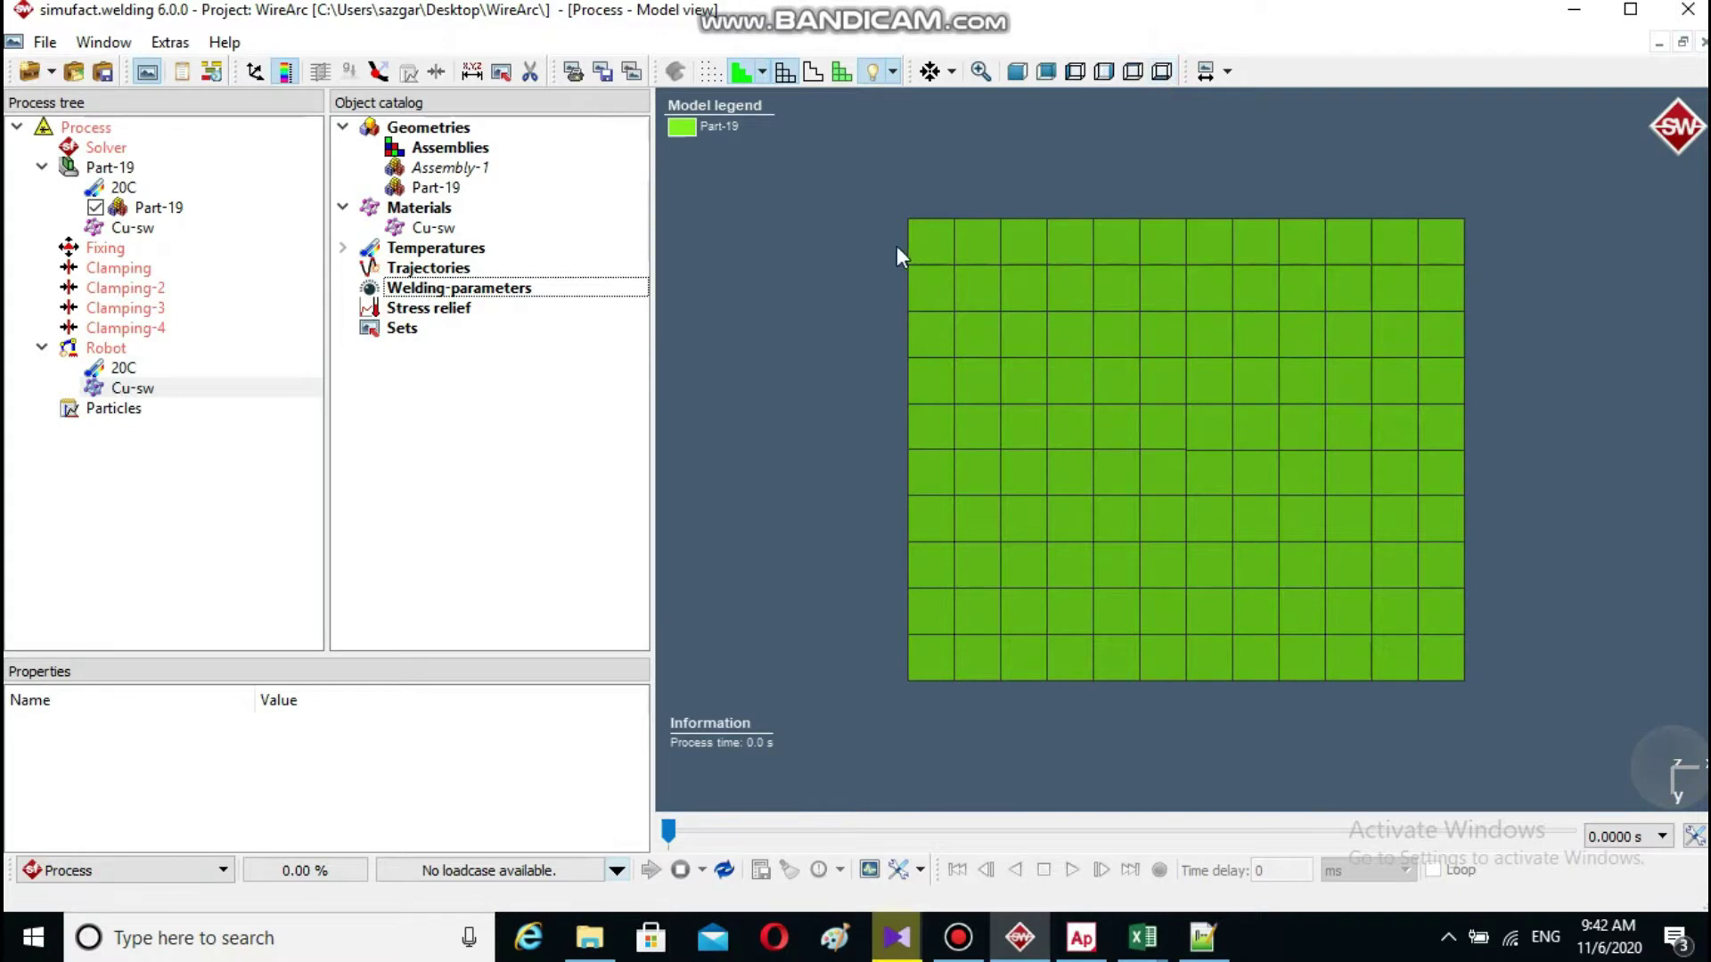
click(105, 248)
double_click(105, 248)
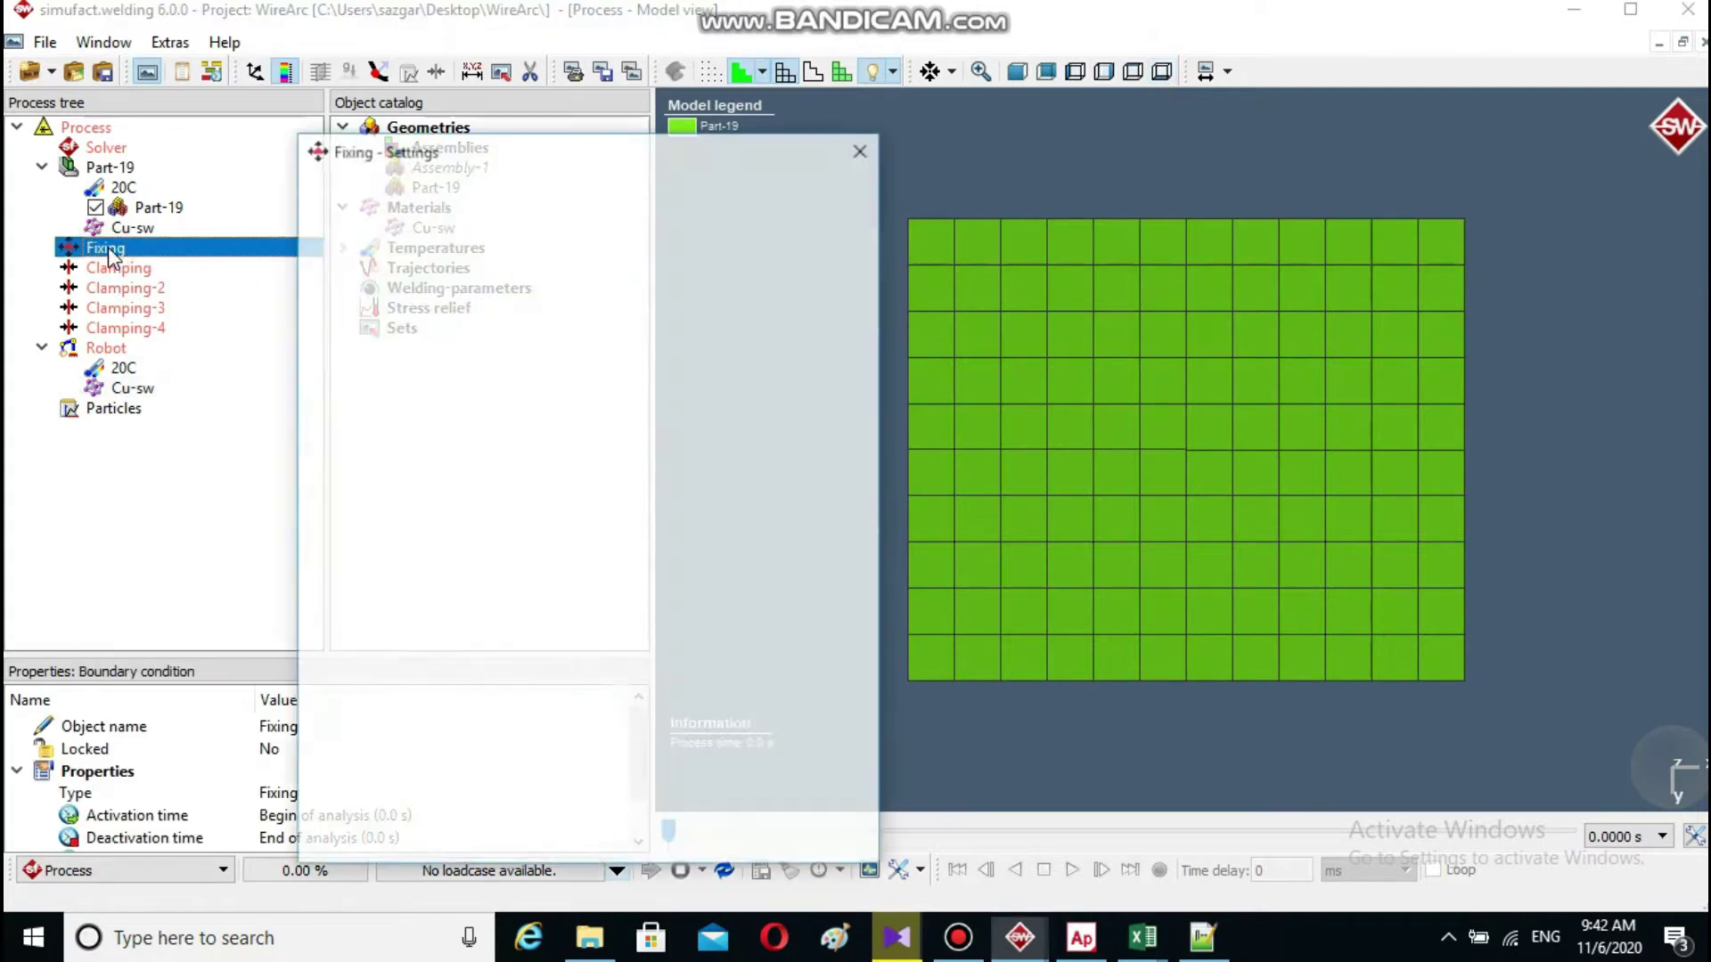
click(862, 148)
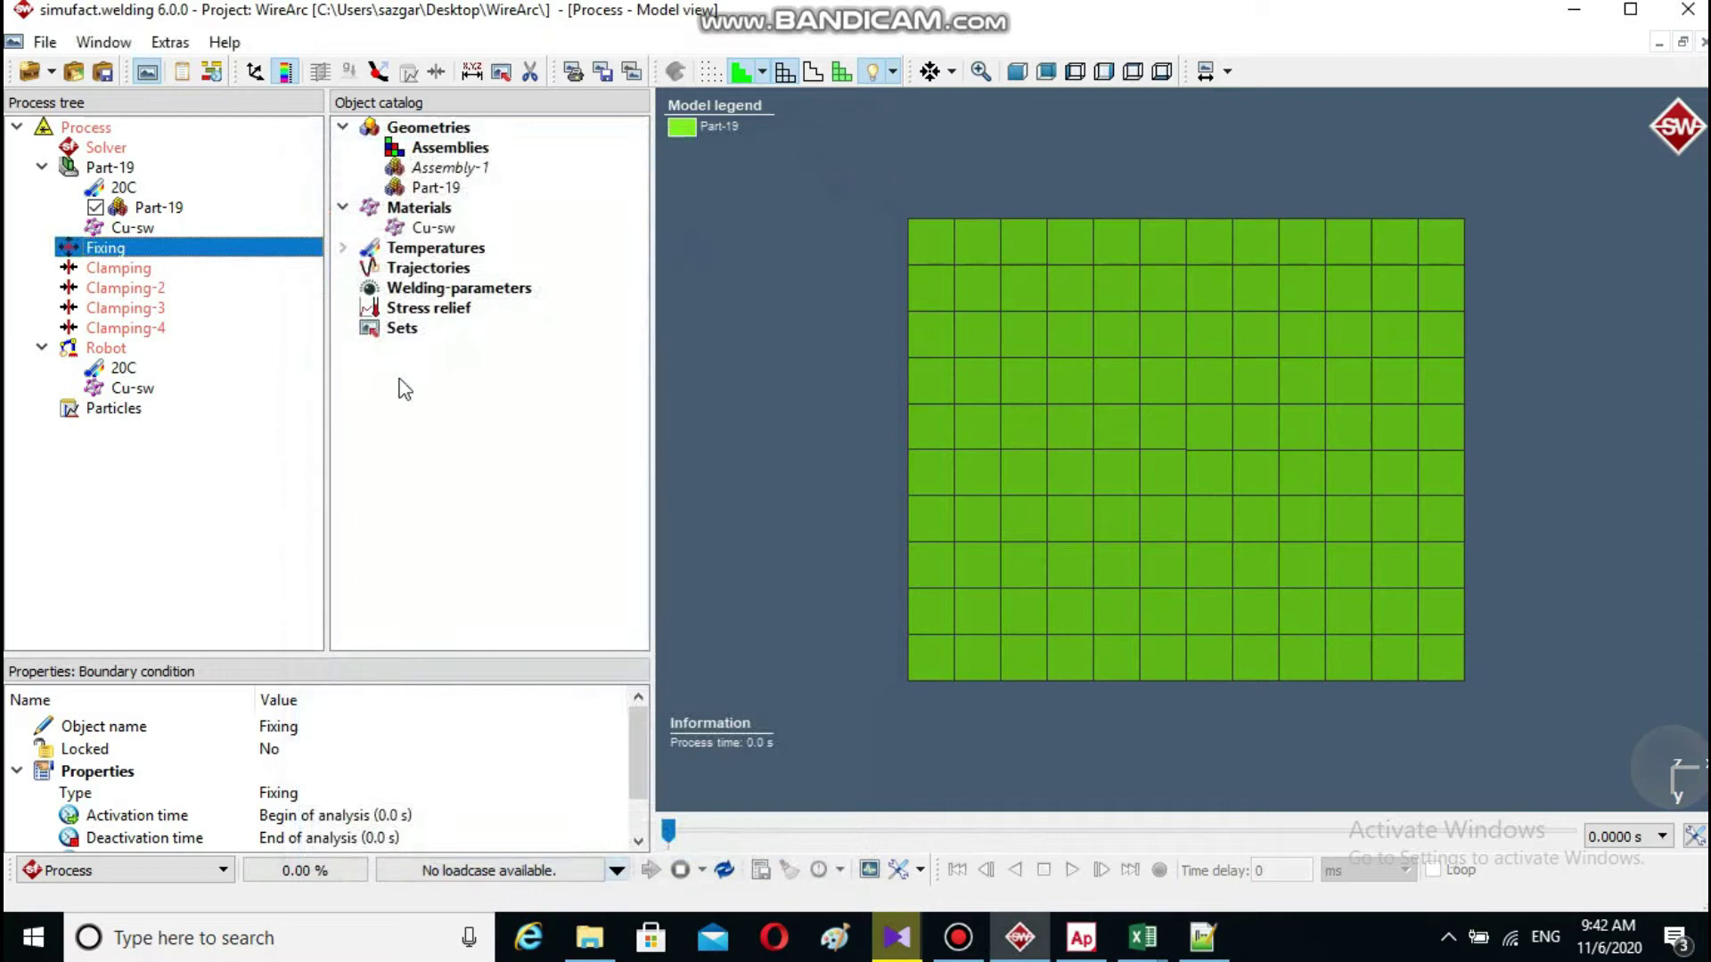
- Create a node set from the plate's four corner nodes 1035, 1054, 1067 and 1055, and close the node selection
right_click(401, 330)
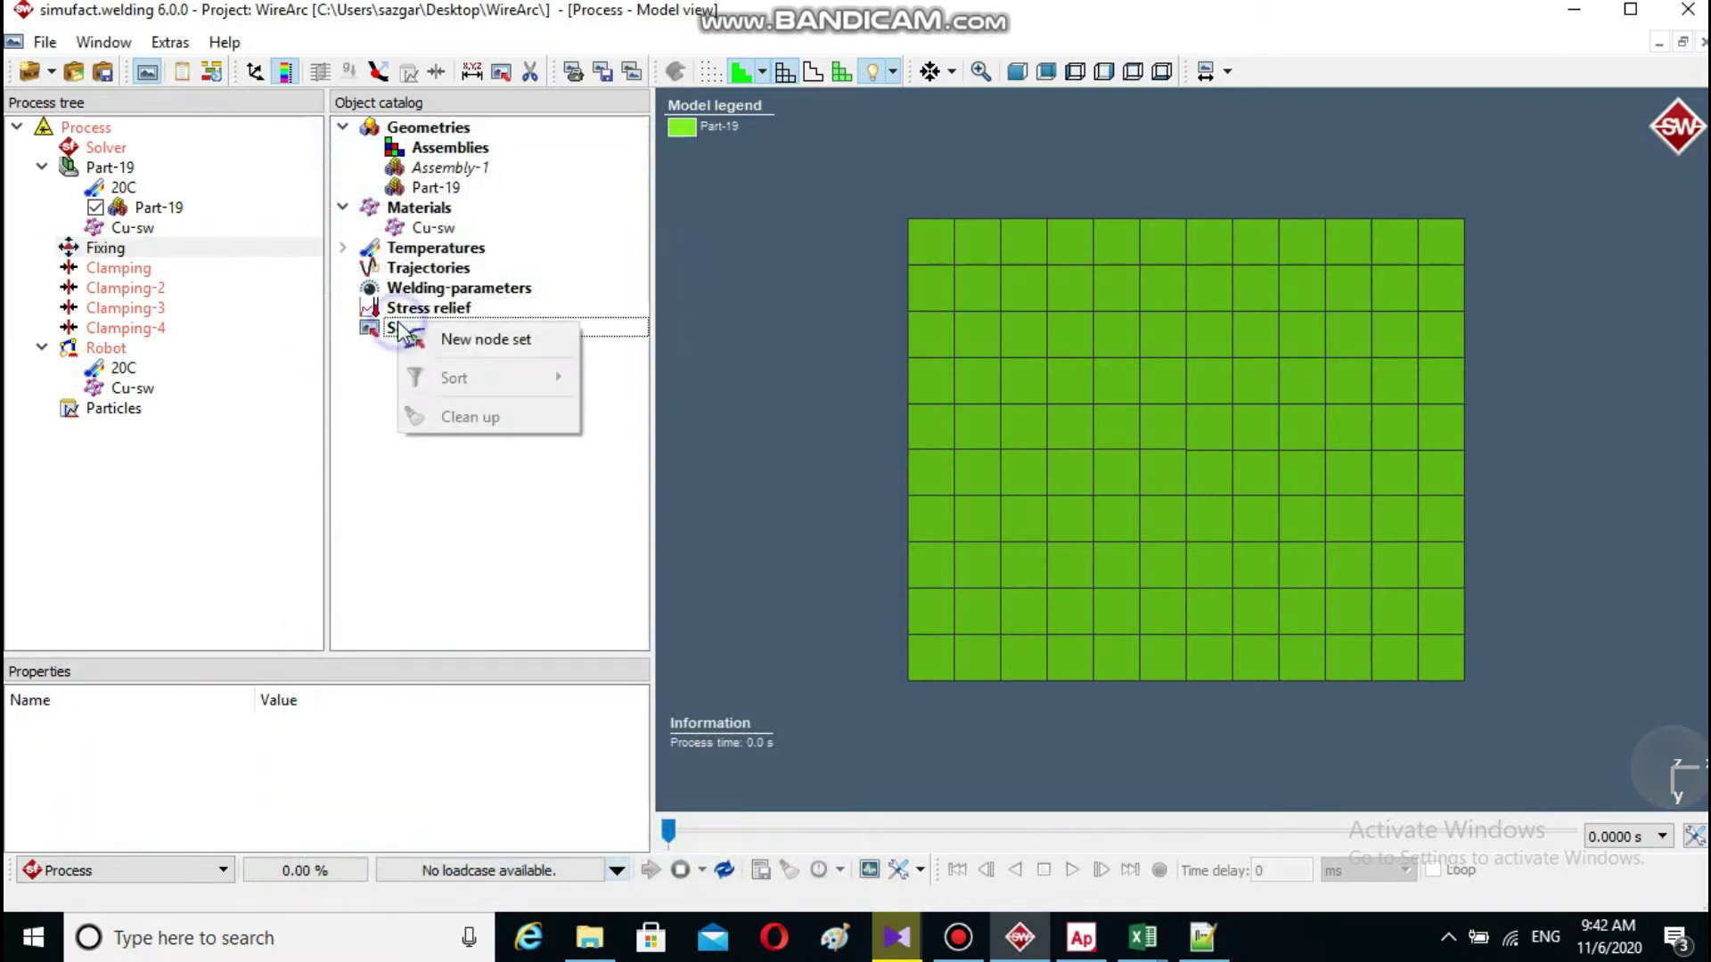
click(475, 337)
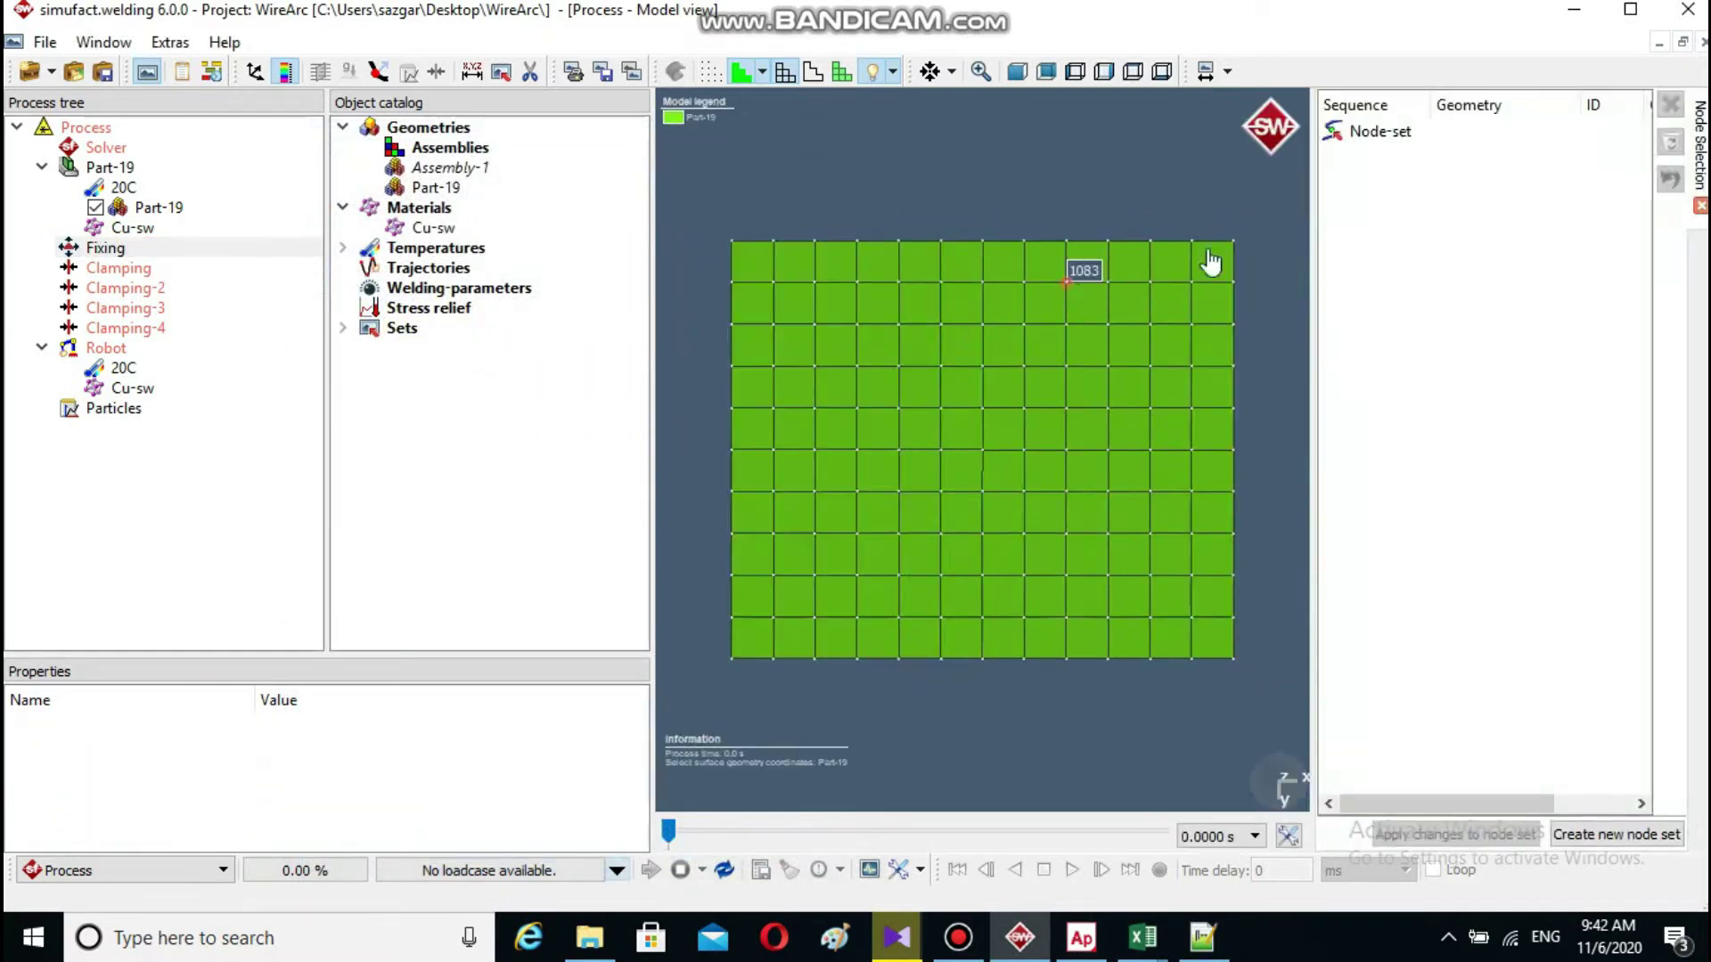
click(732, 239)
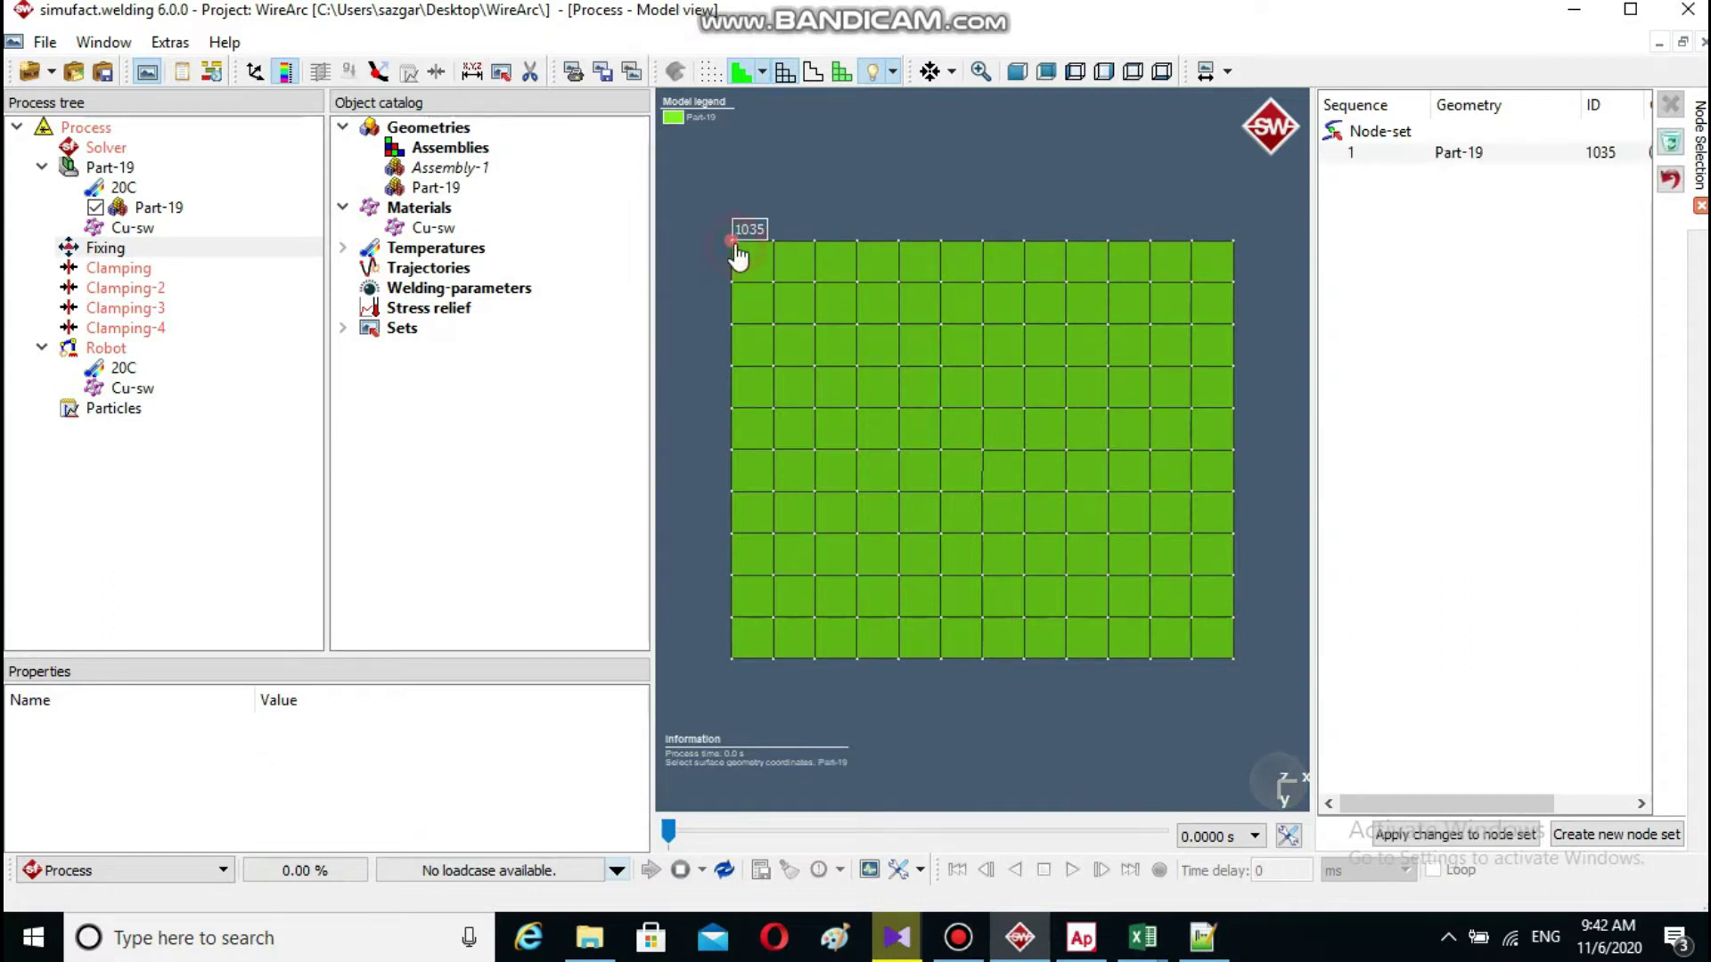
click(1234, 240)
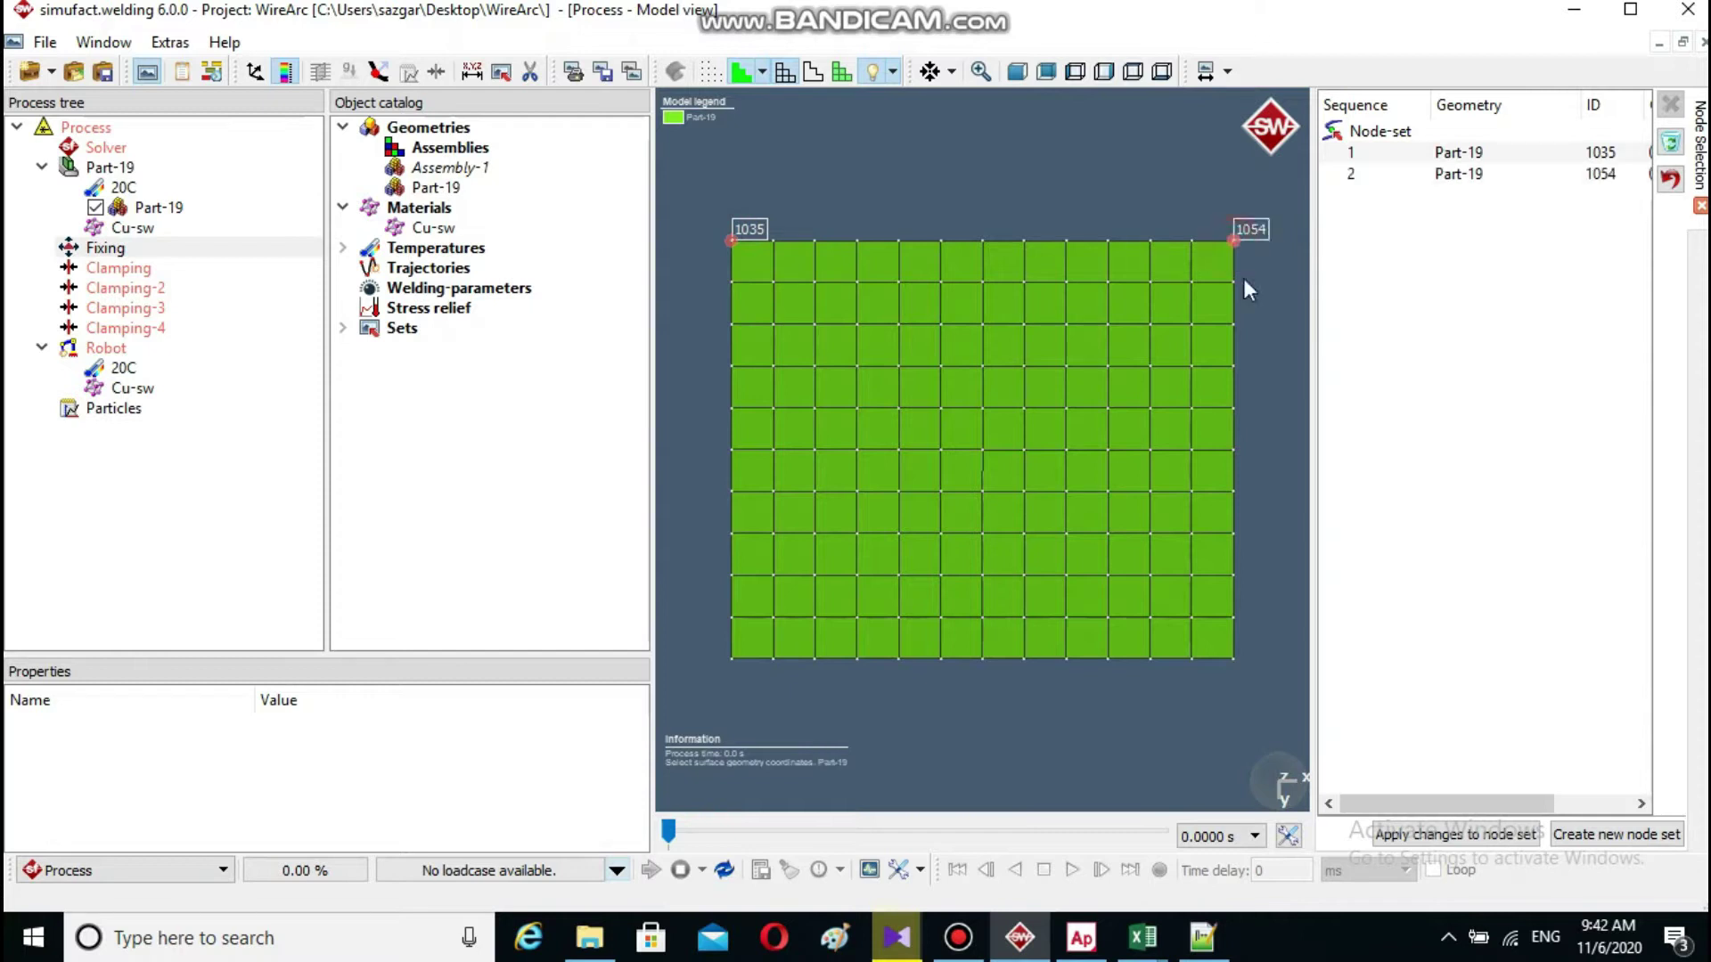
click(1233, 659)
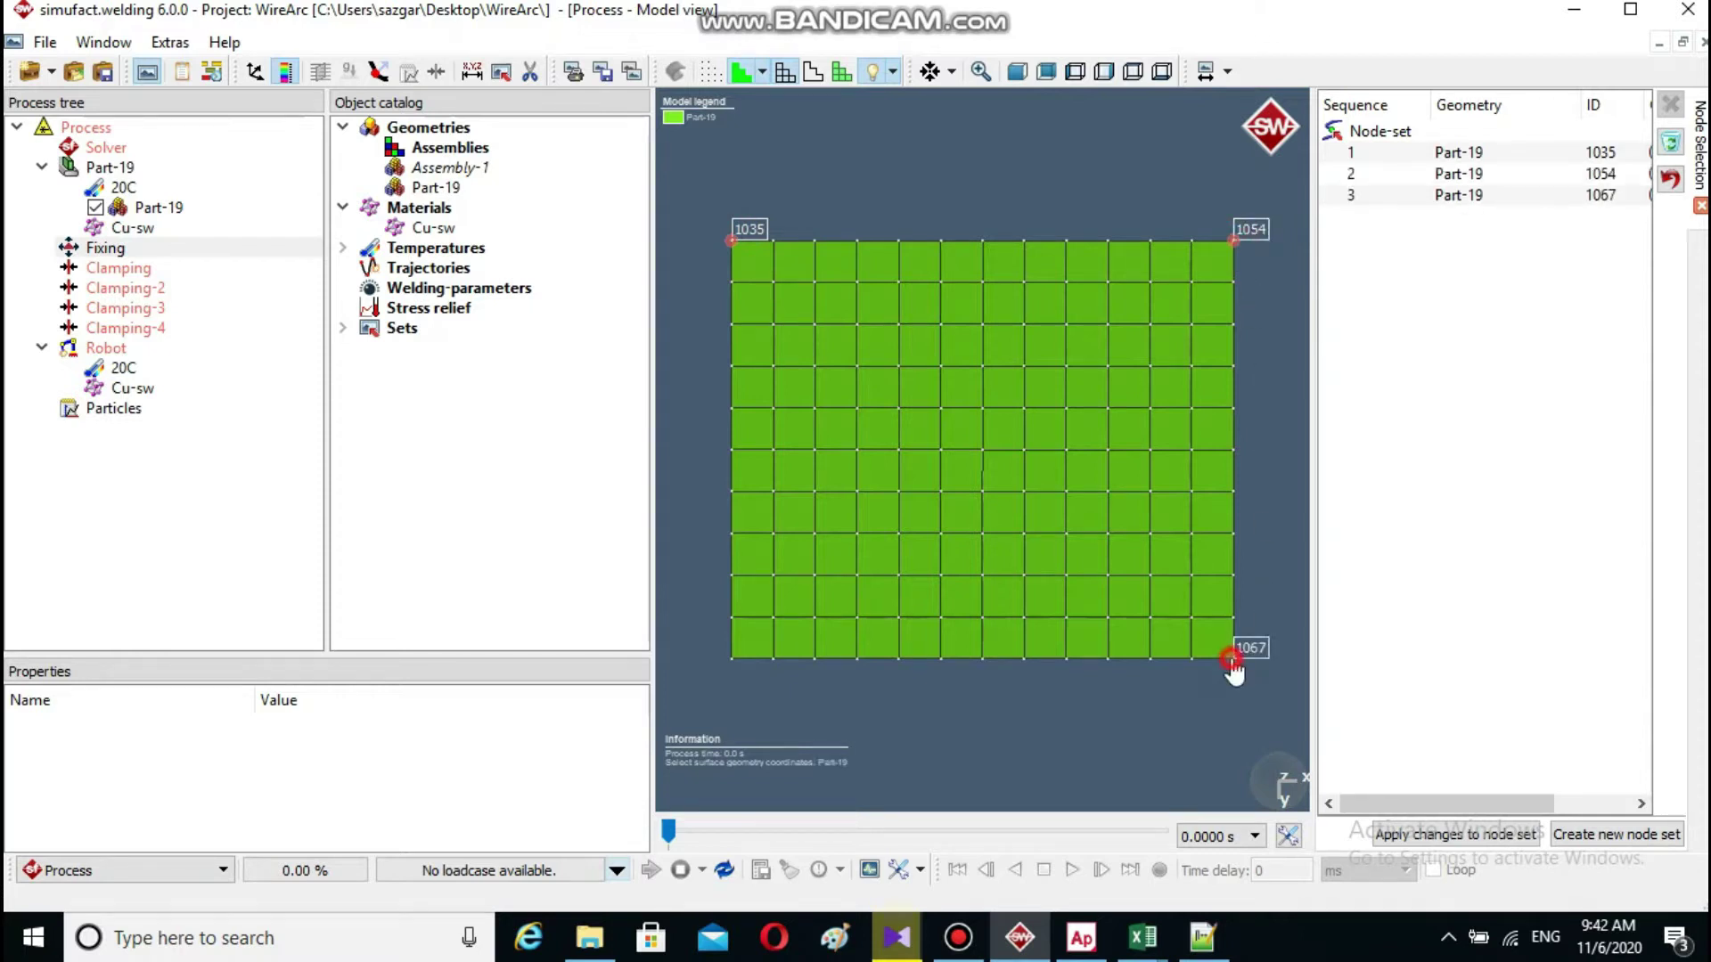
click(732, 659)
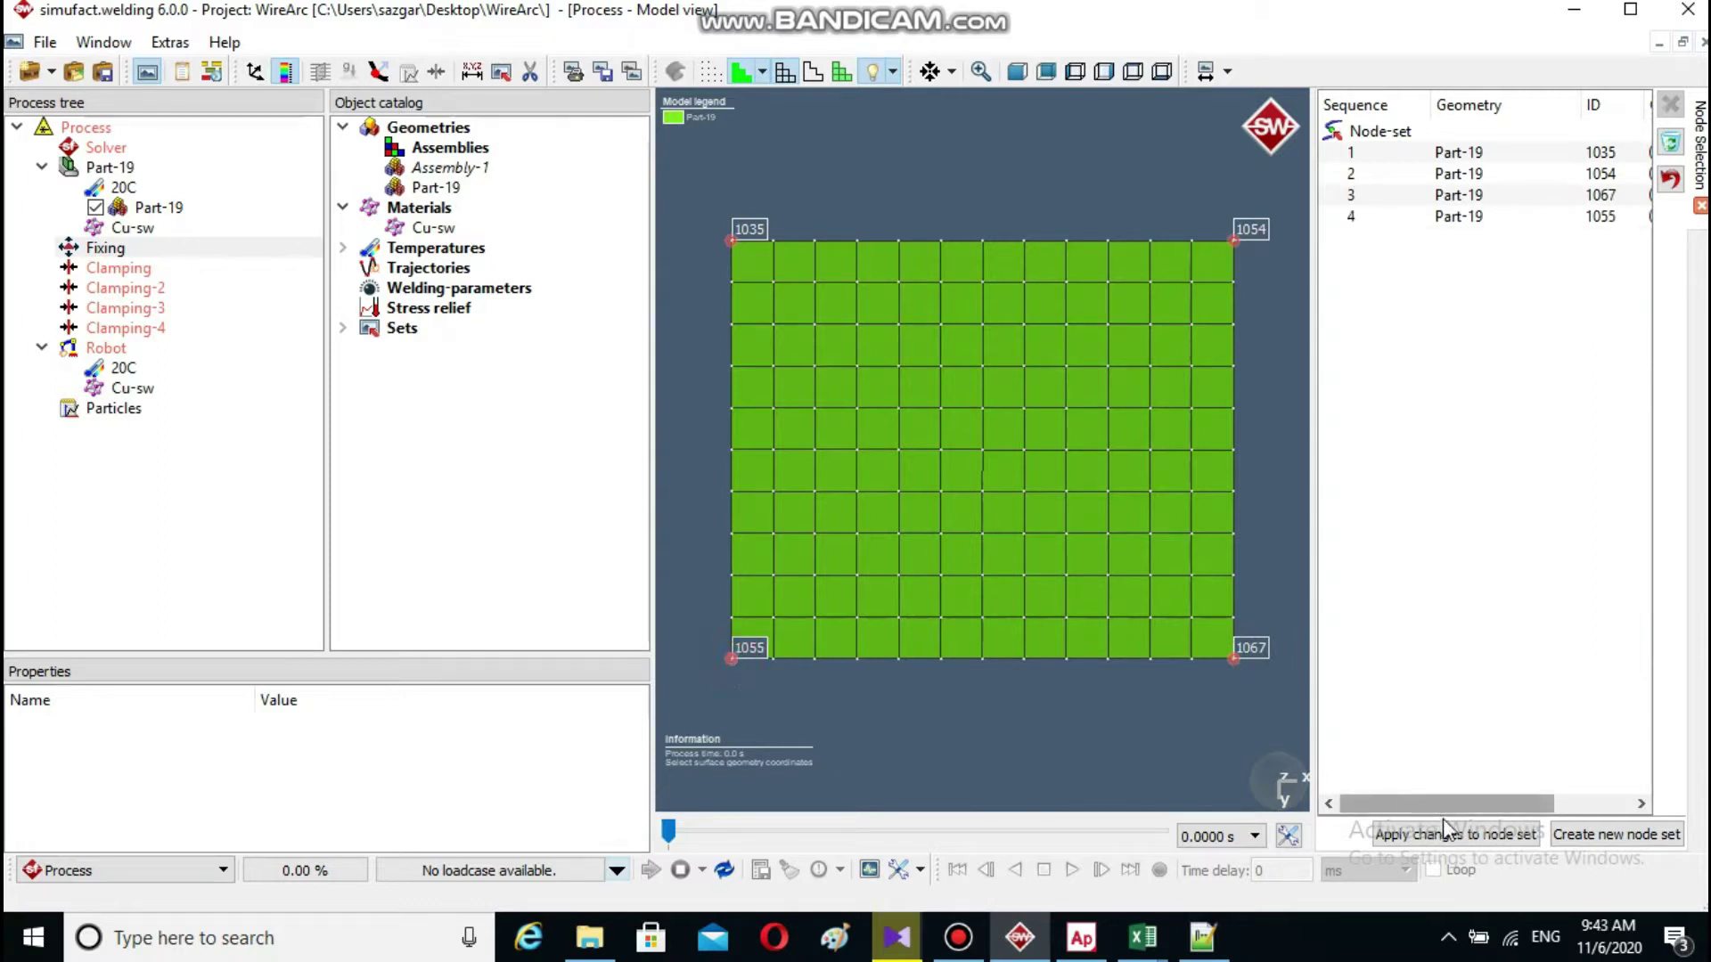
click(1469, 835)
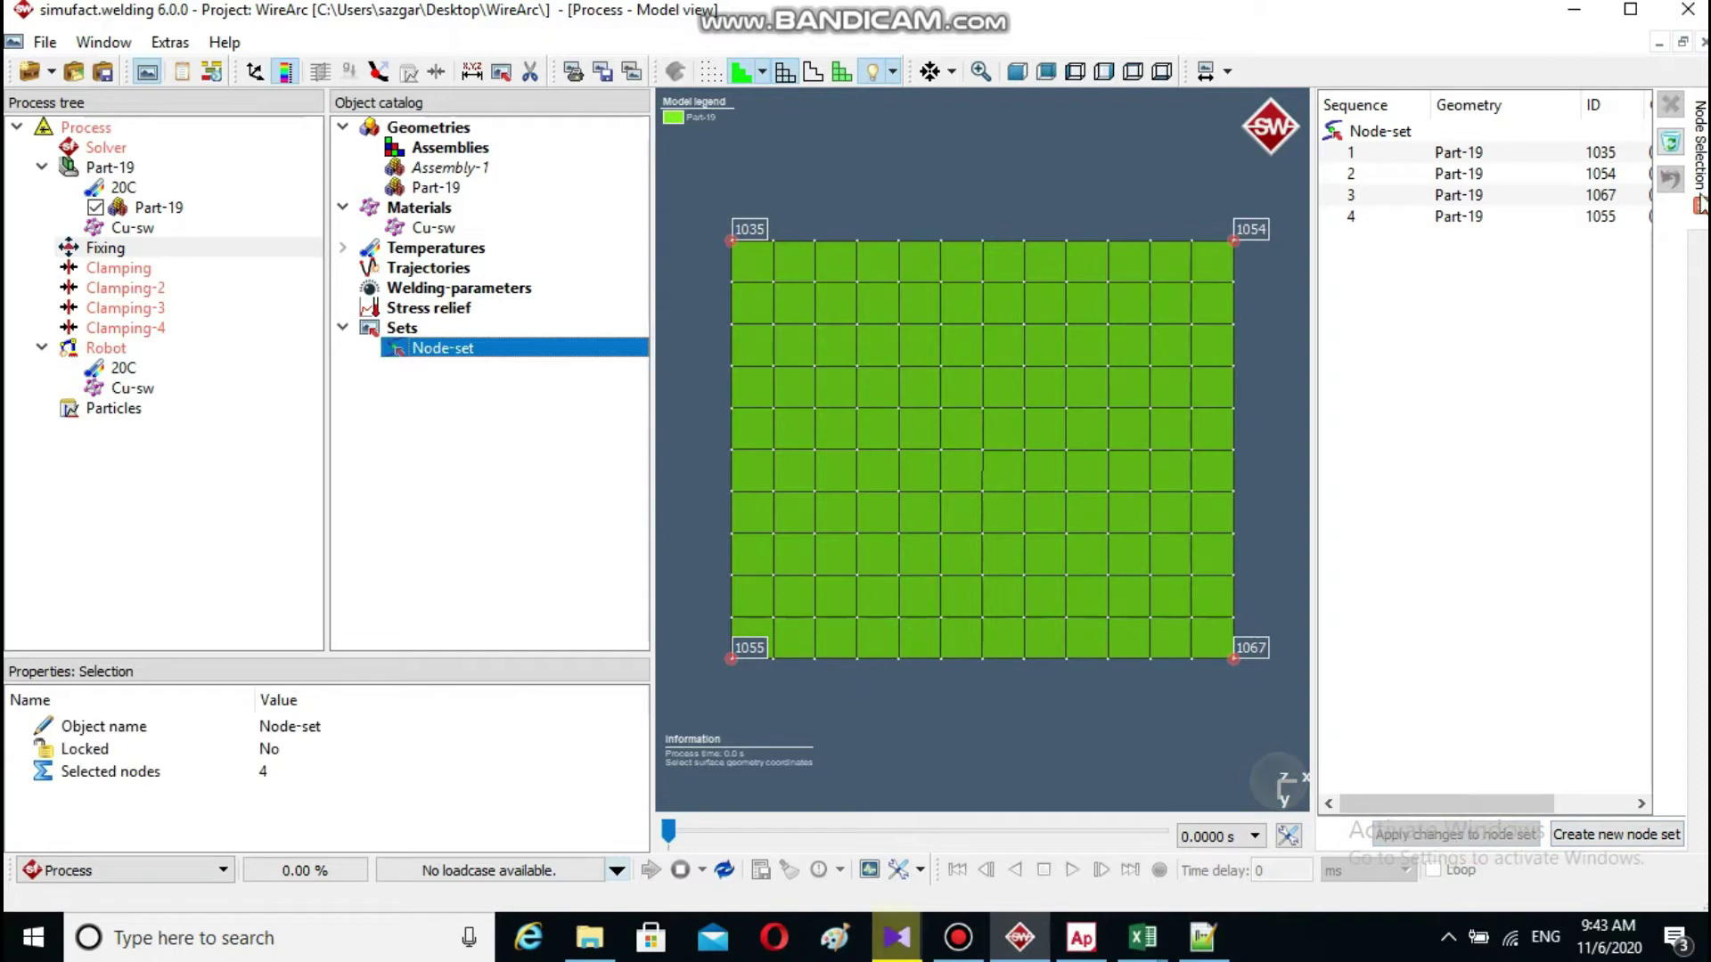
click(1700, 212)
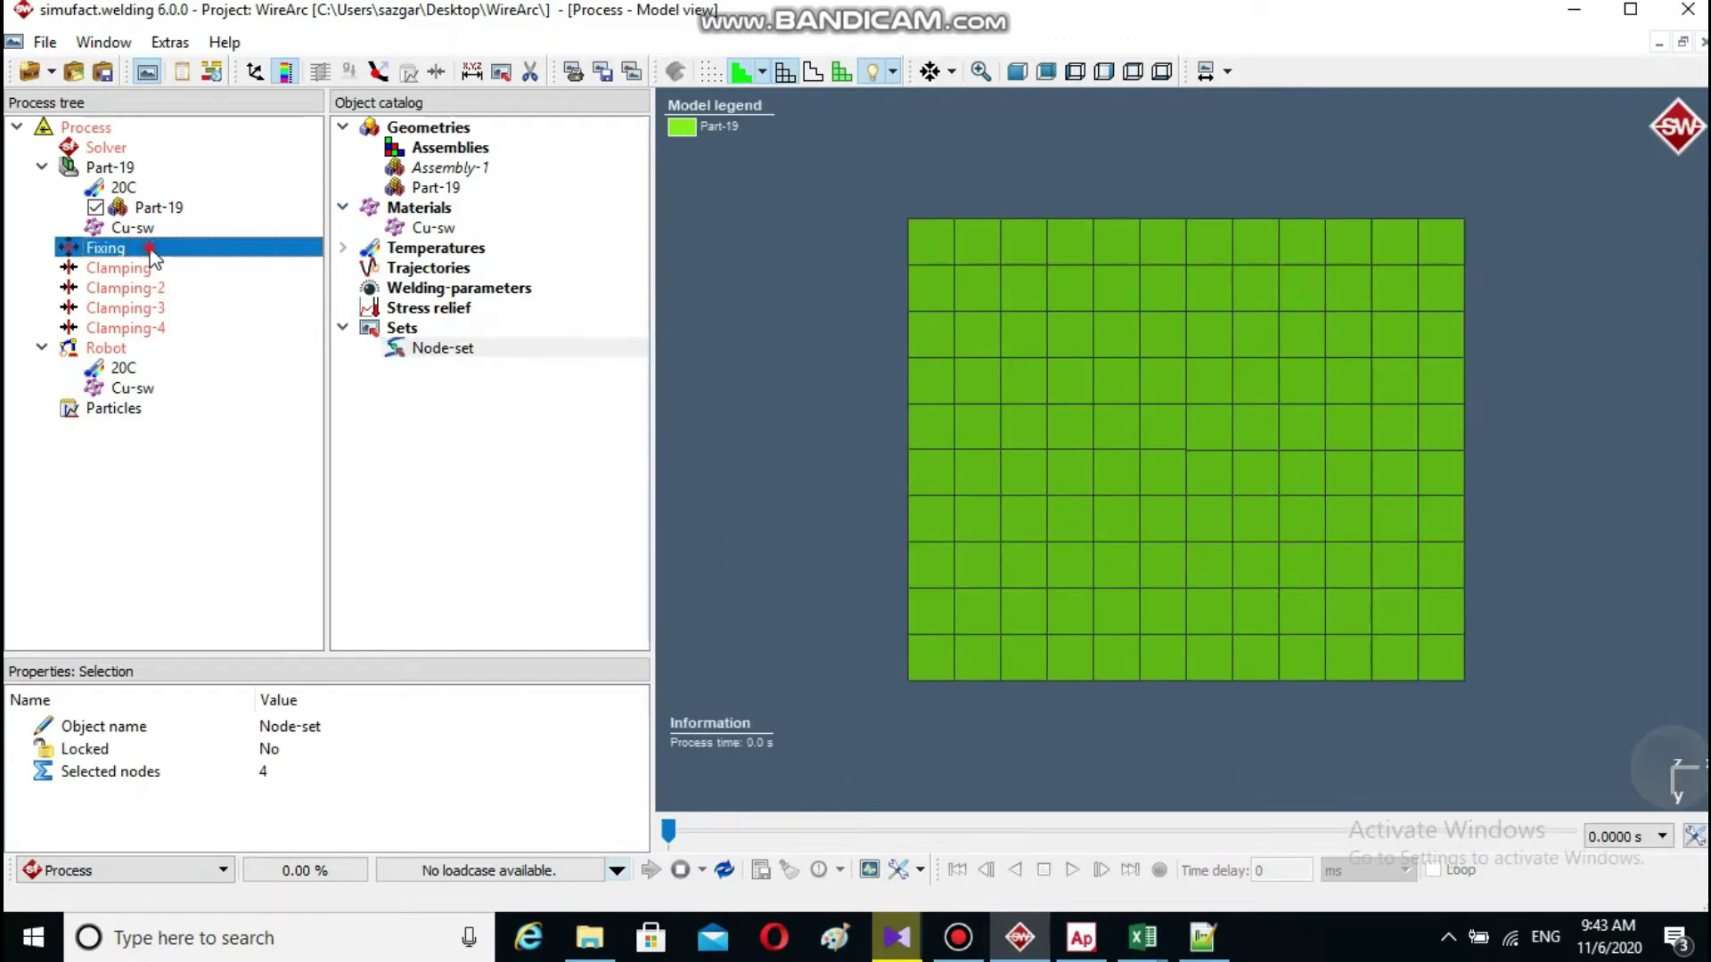
- Fix nodes in x, y and z for the Fixing boundary condition, using the node set of the four plate corners
double_click(153, 254)
click(320, 355)
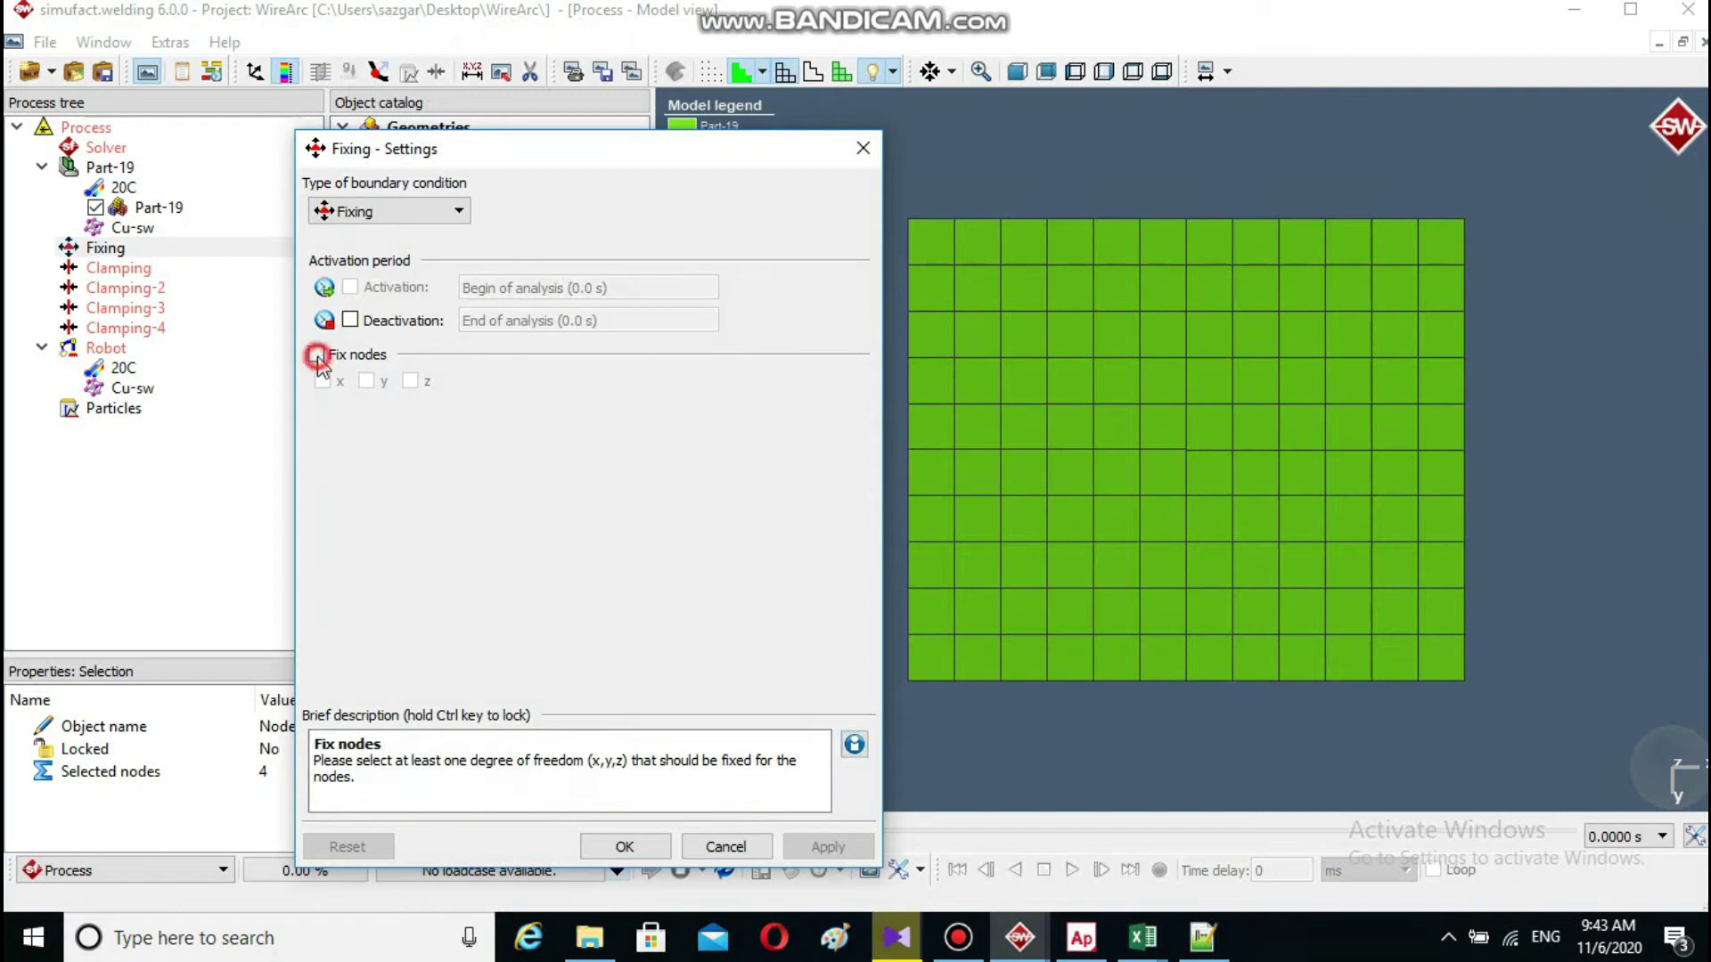
click(323, 381)
click(367, 382)
click(411, 382)
click(854, 422)
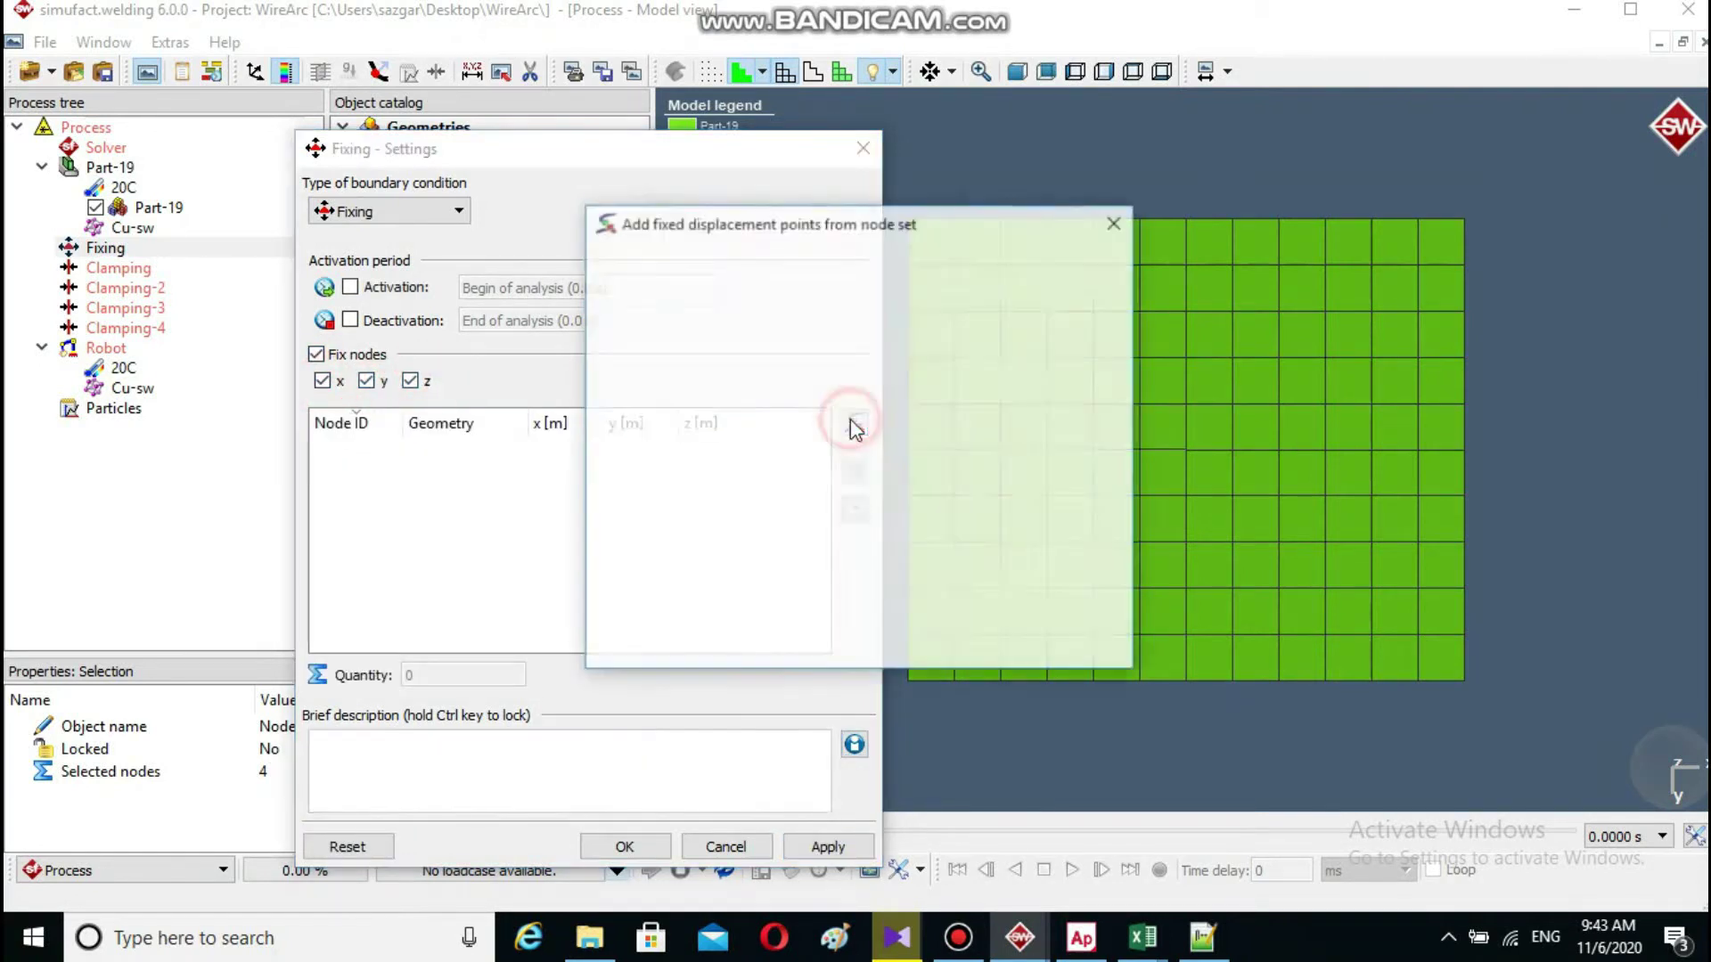
click(980, 649)
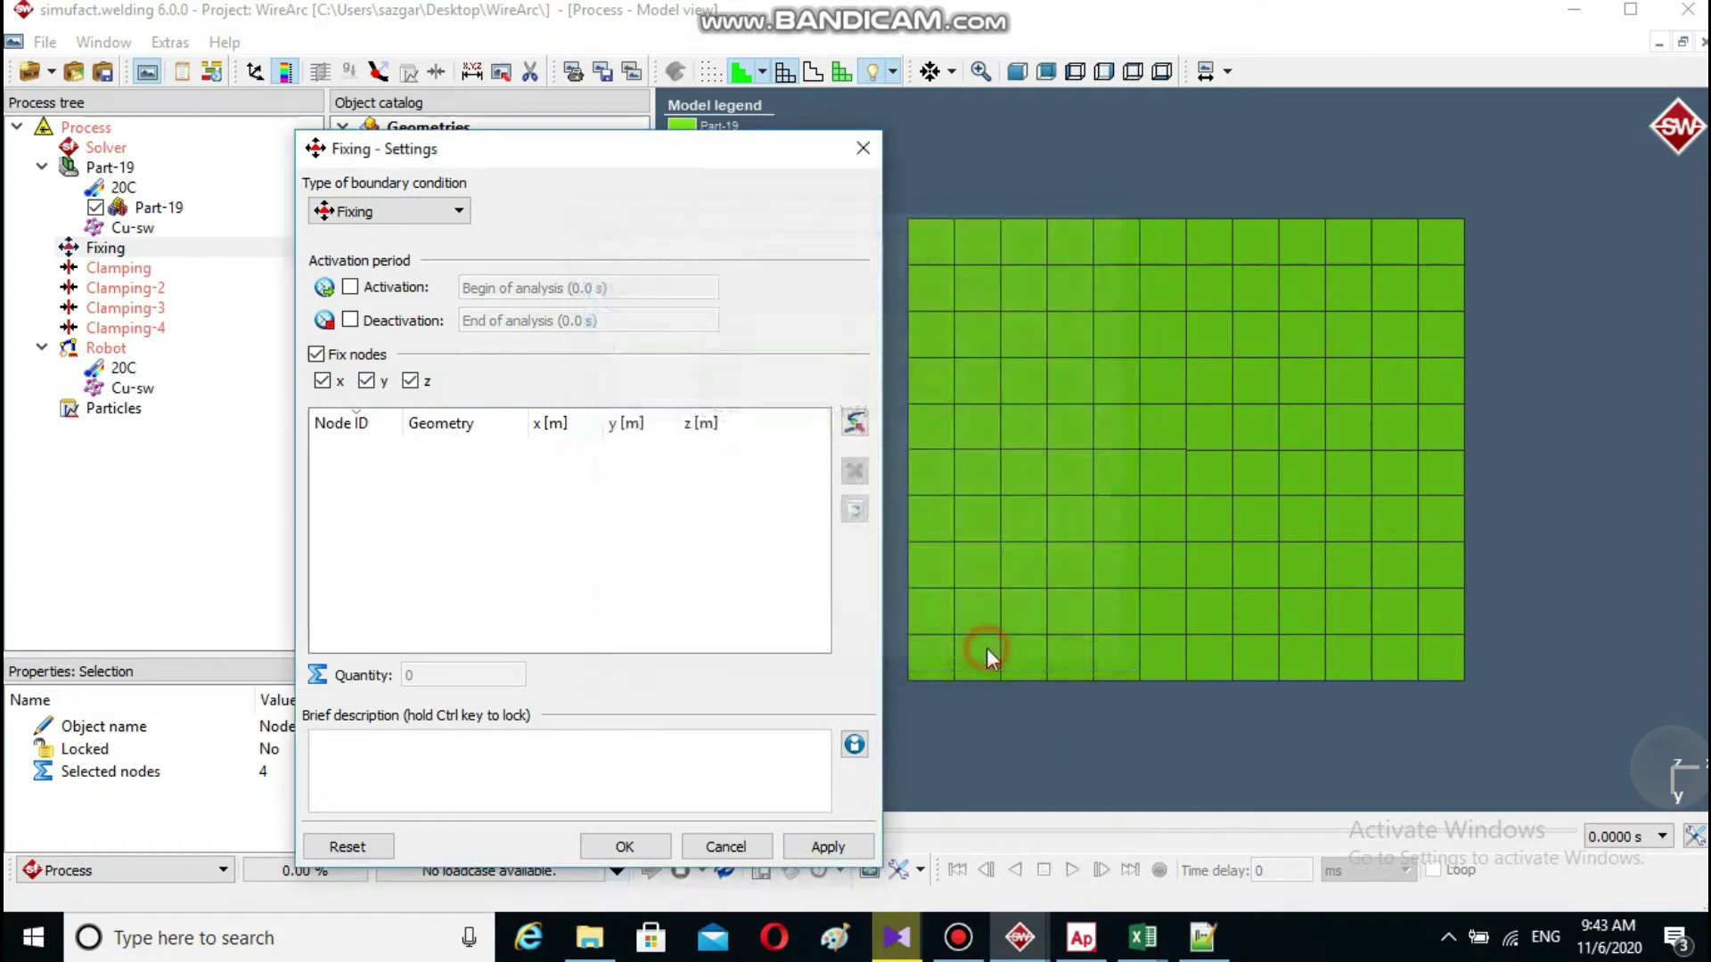
click(628, 841)
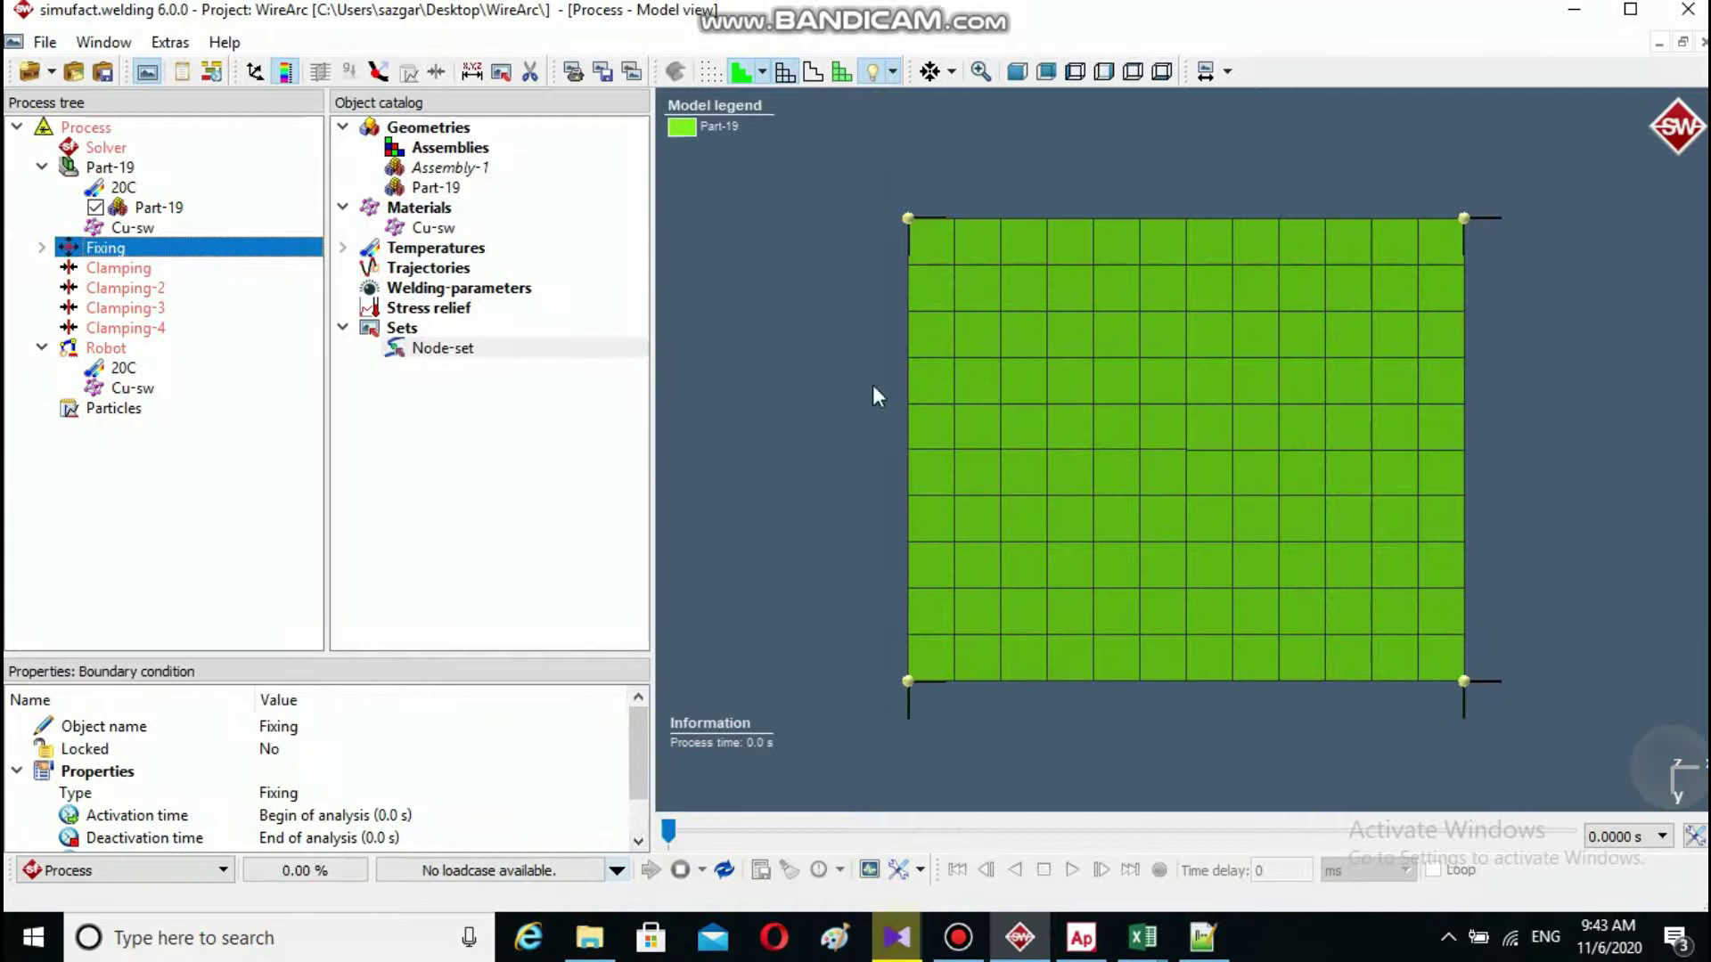
- Generate a cylinder geometry for Clamping, located on the plate near its upper-left corner
click(141, 269)
right_click(139, 269)
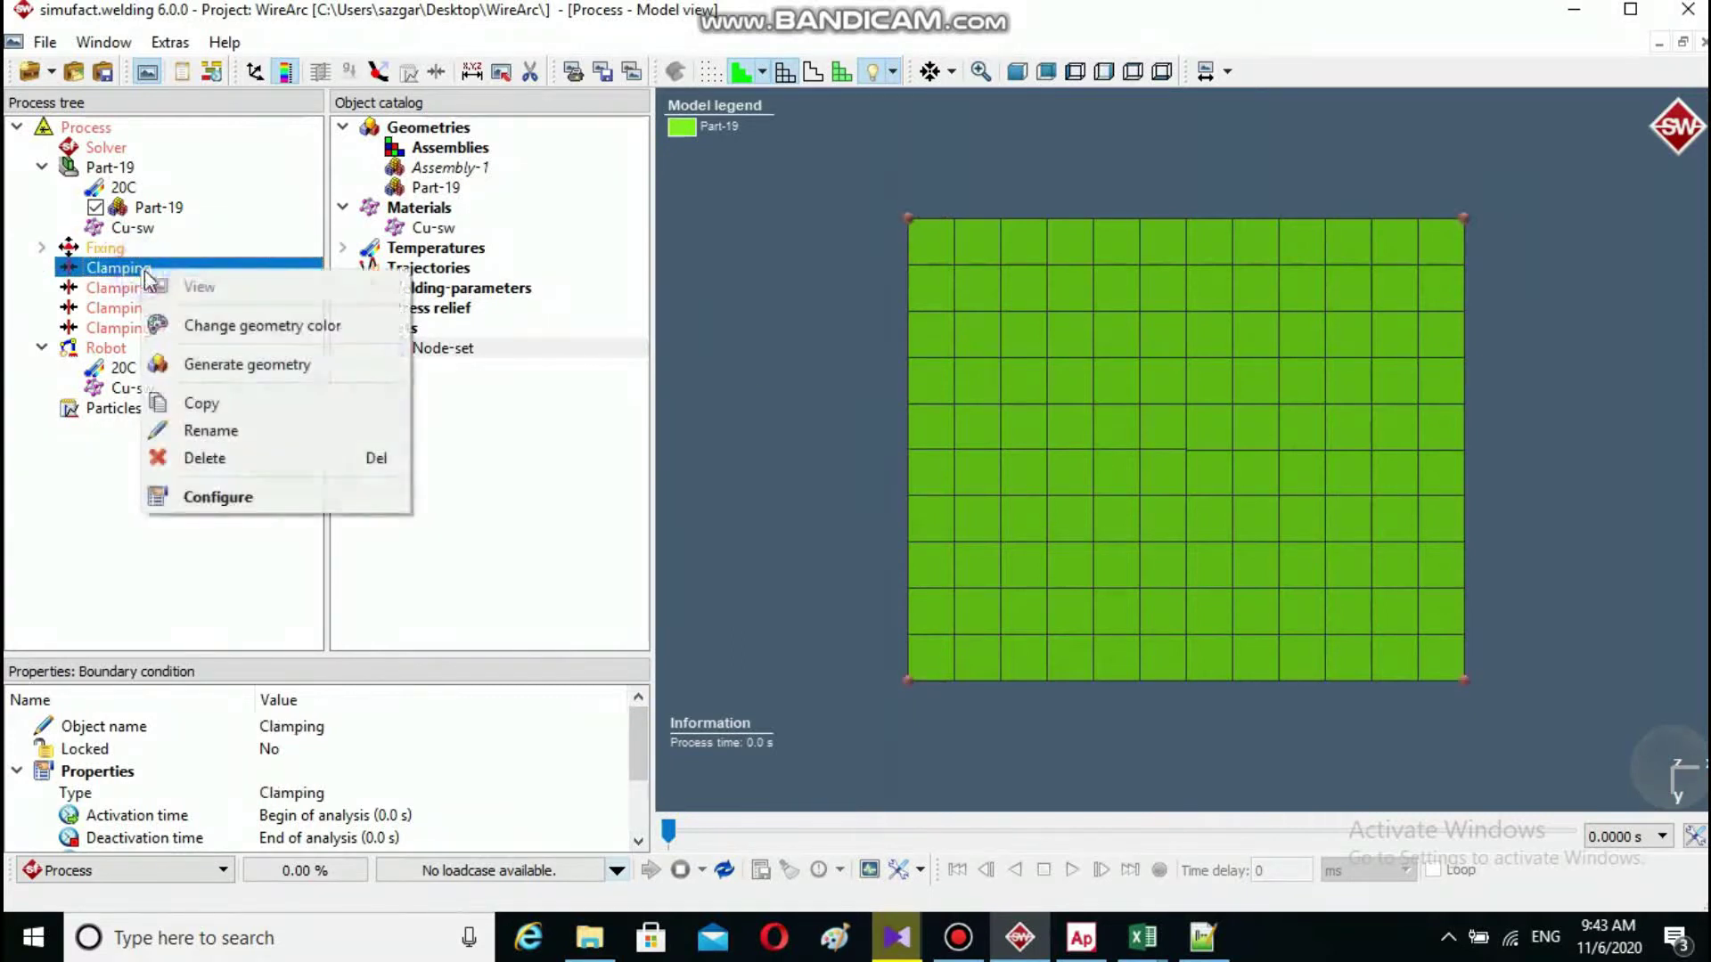
click(229, 367)
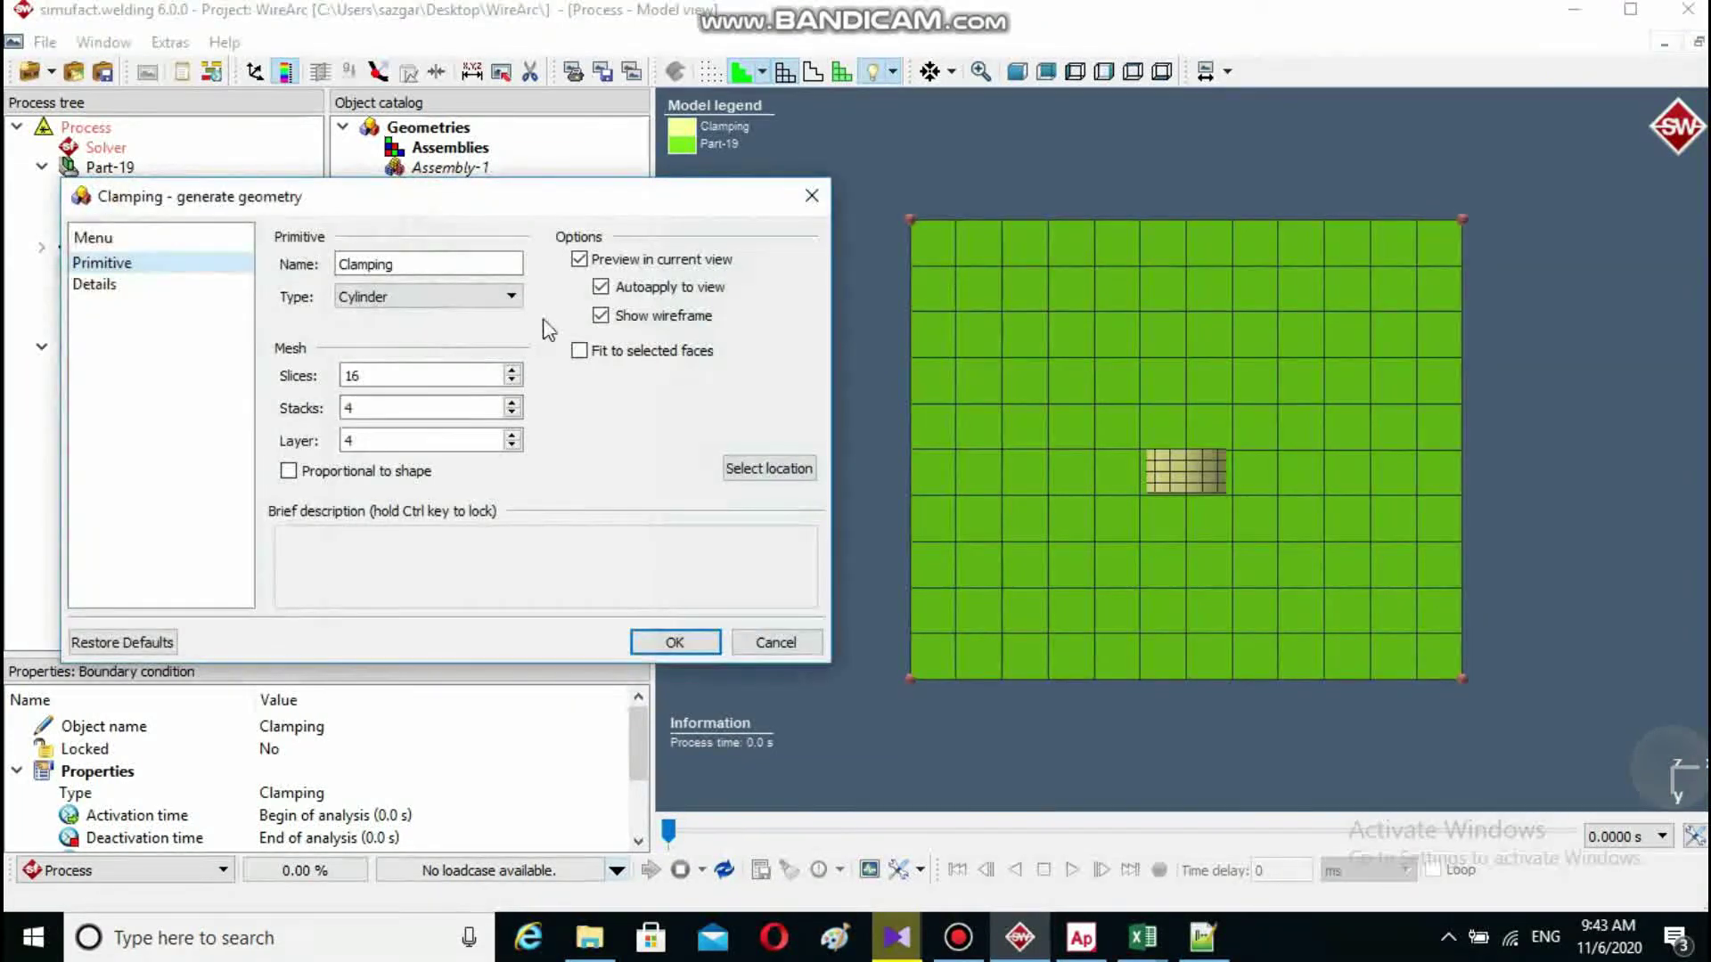
click(756, 470)
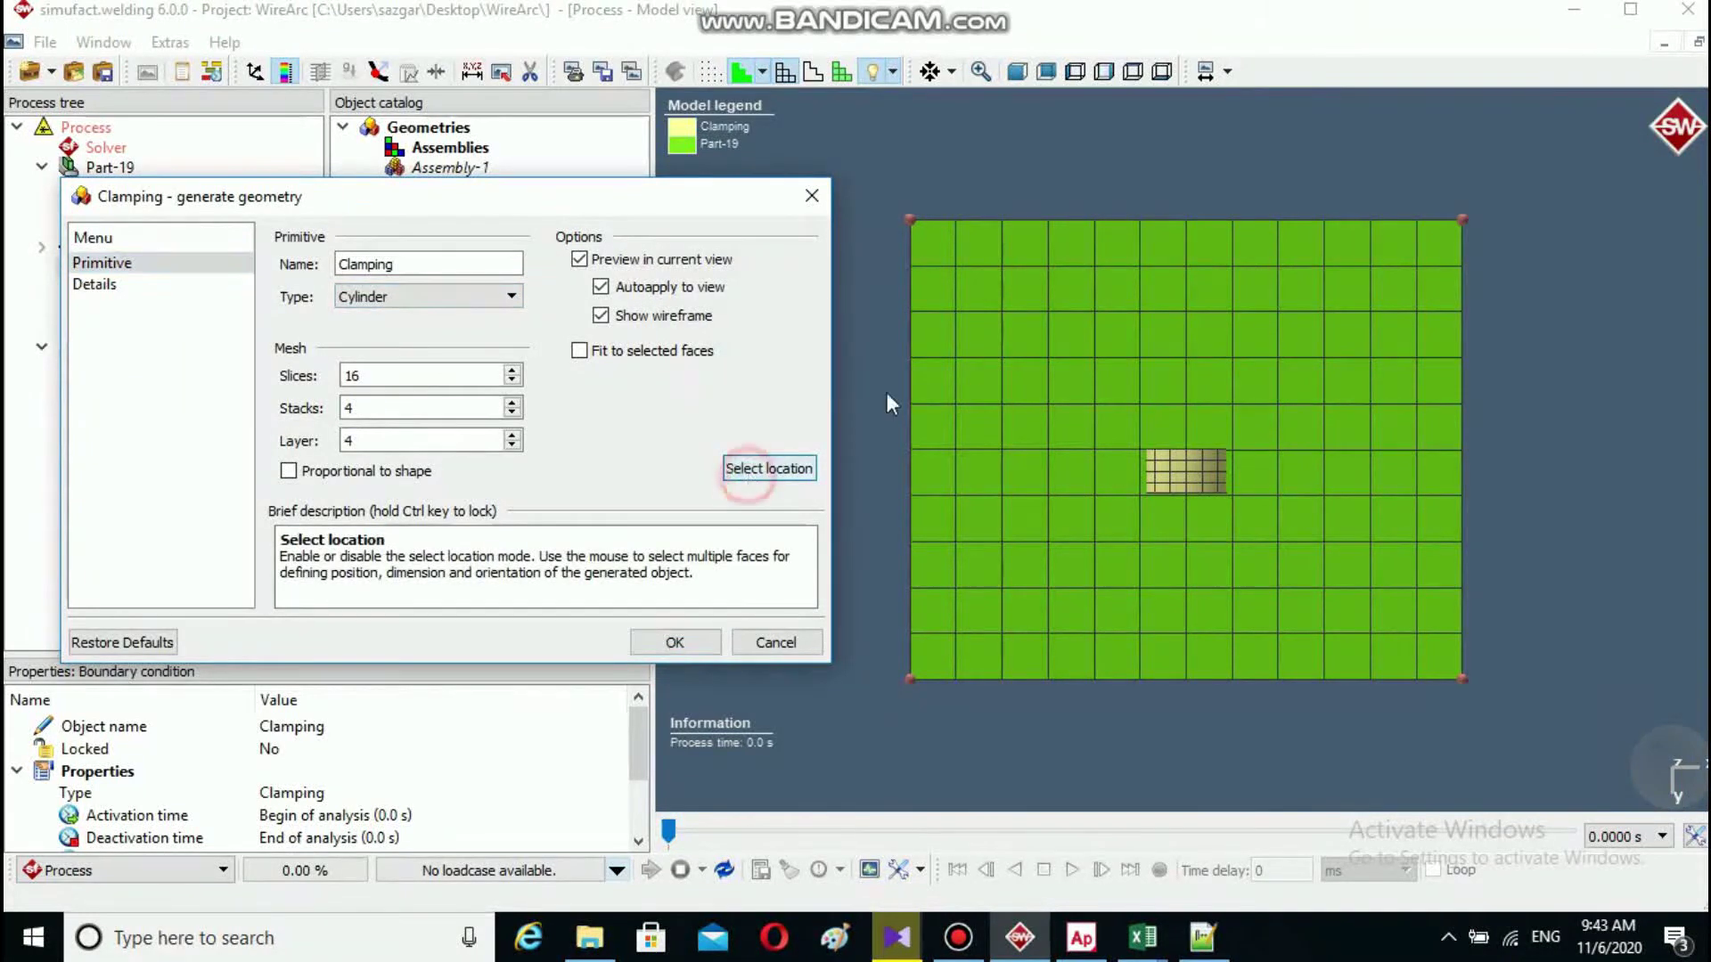
click(1003, 309)
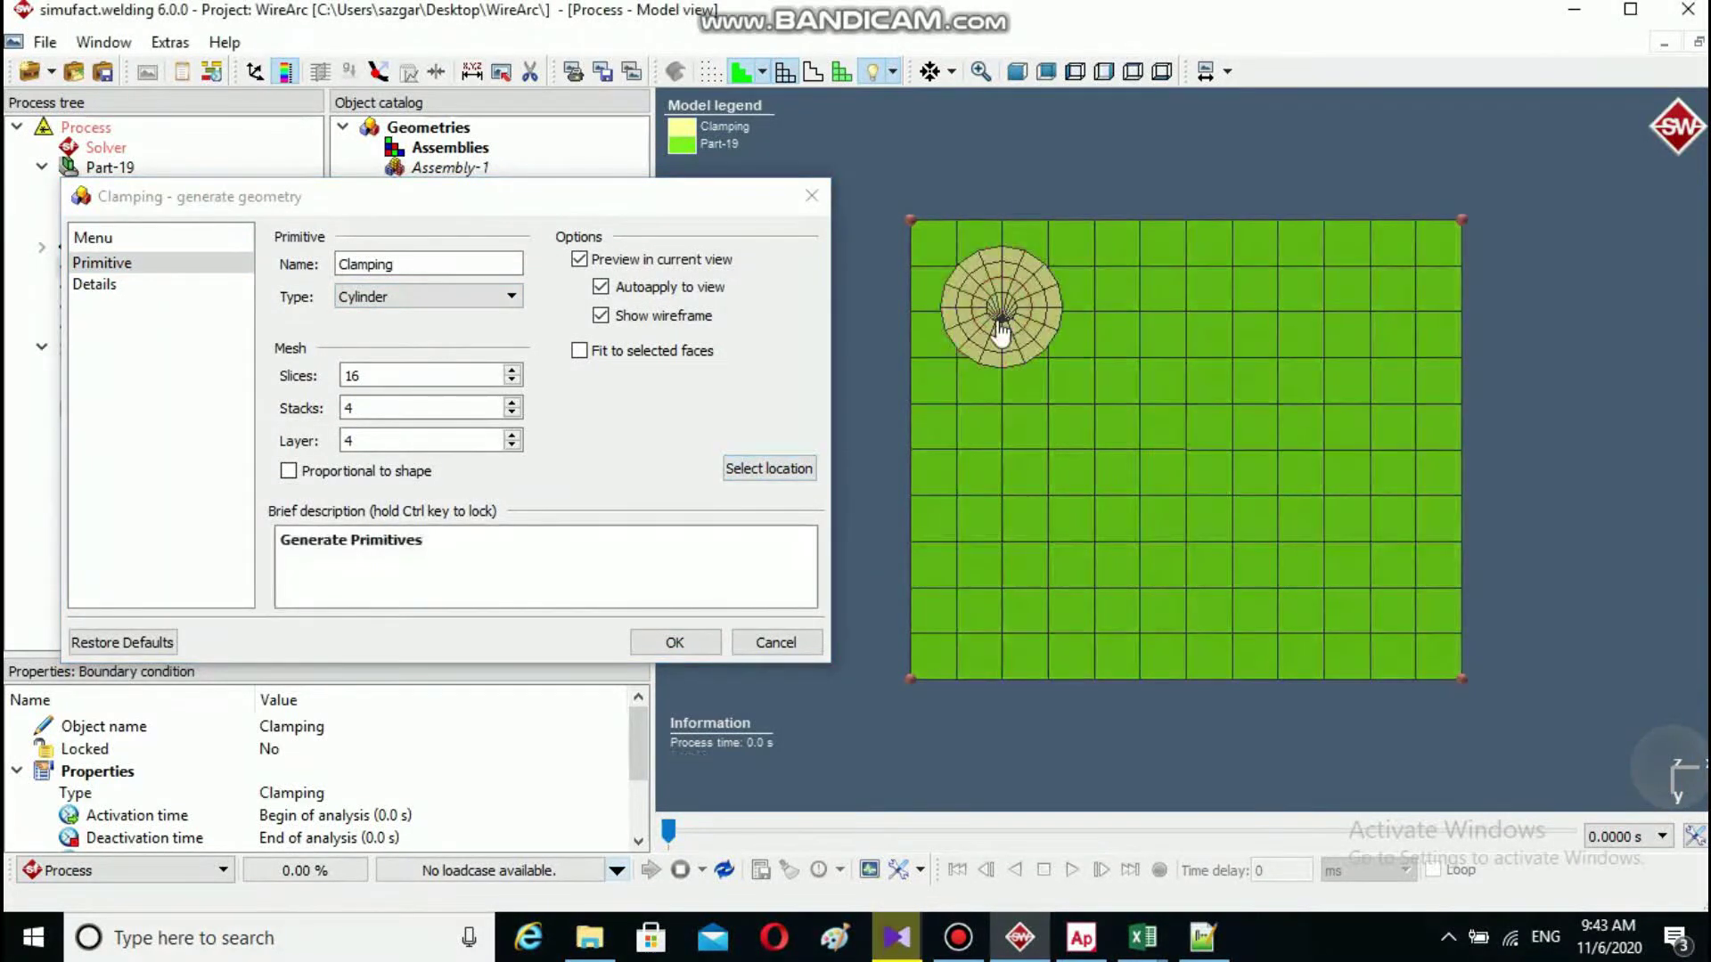
click(674, 643)
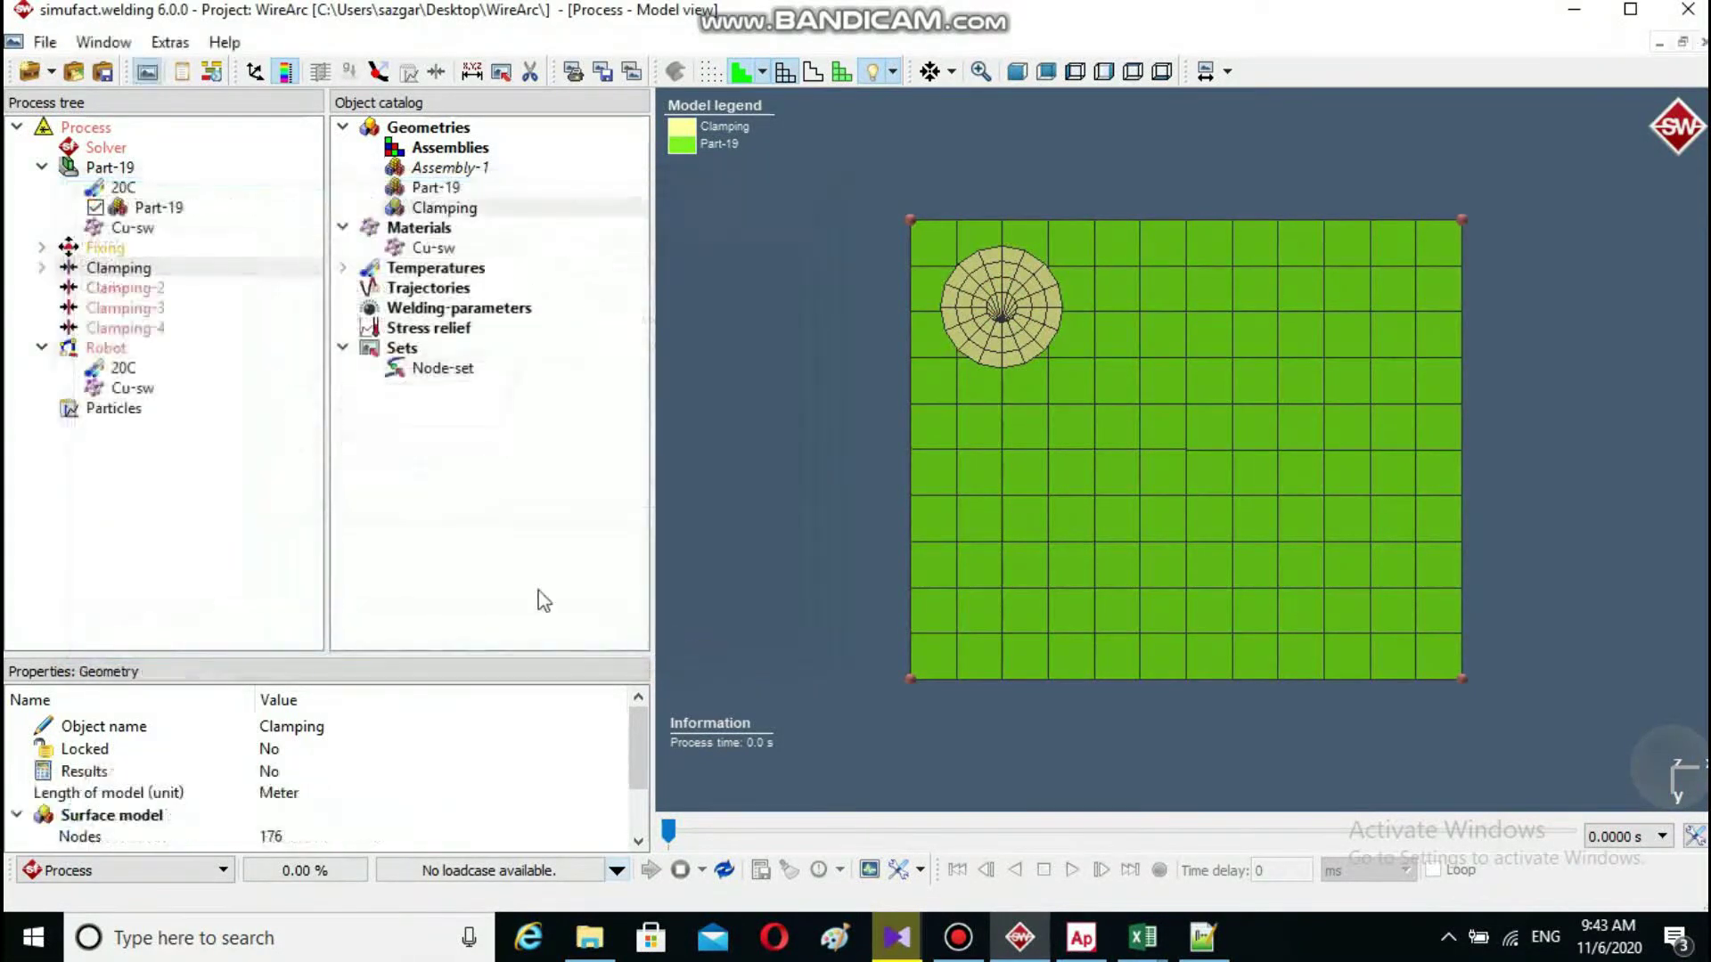
- Generate a cylinder geometry for Clamping-2, located on the plate near its lower-left corner
right_click(131, 291)
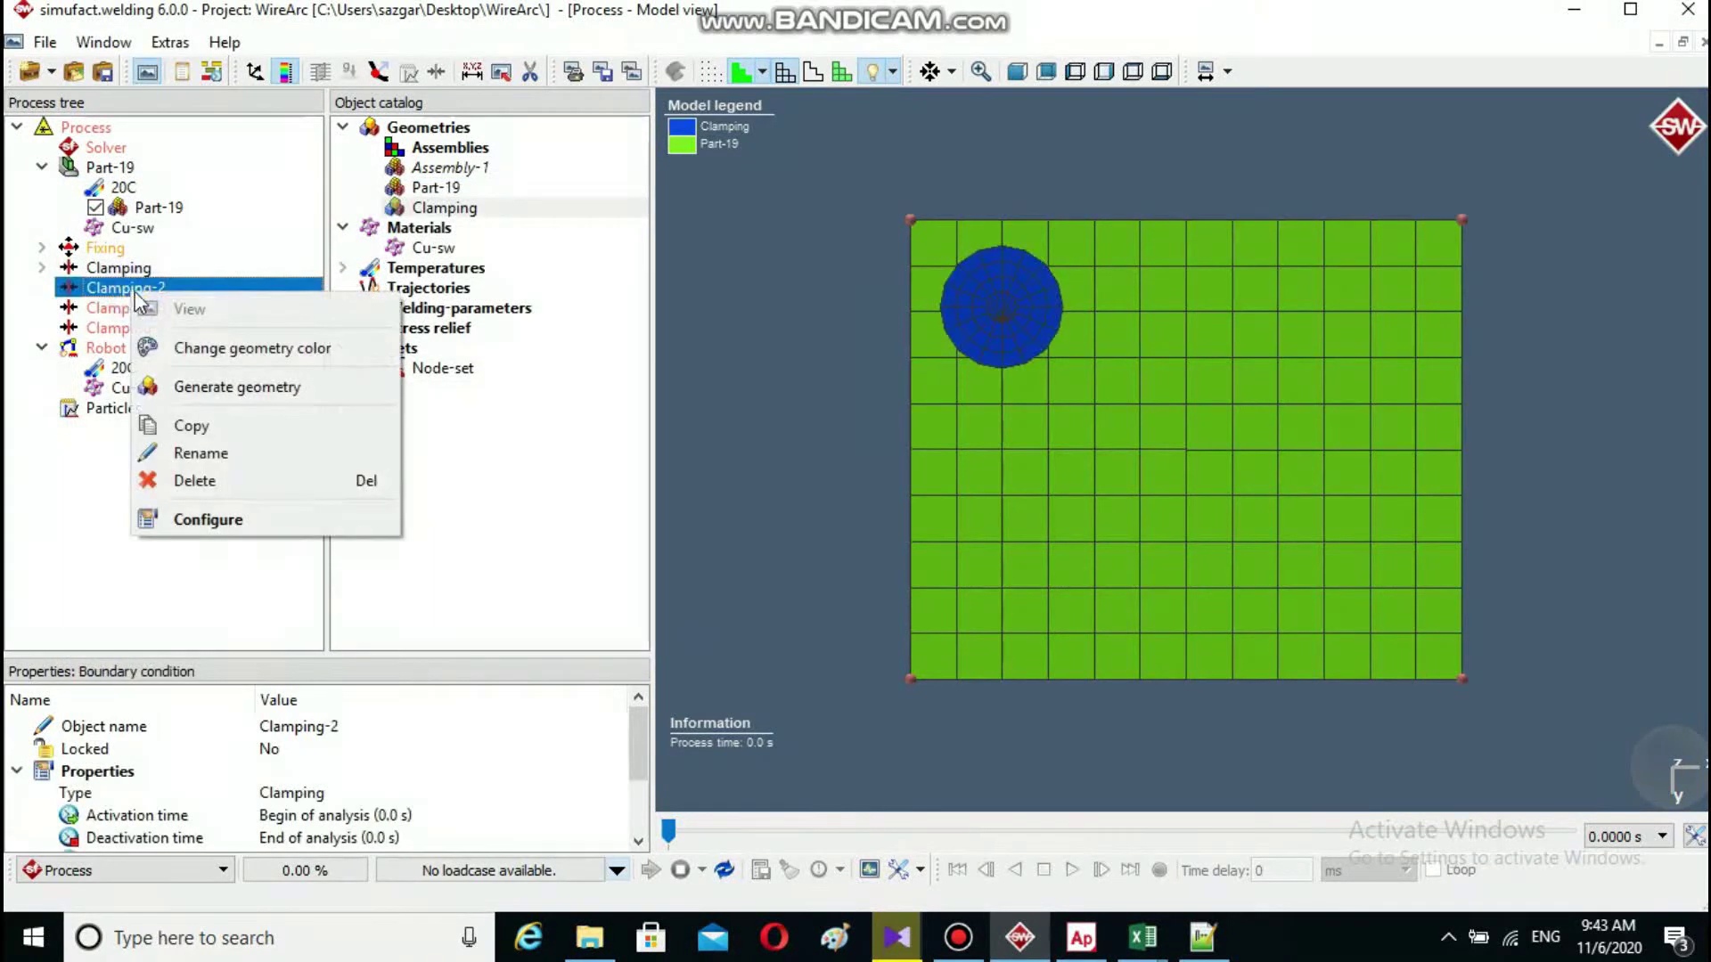
click(204, 389)
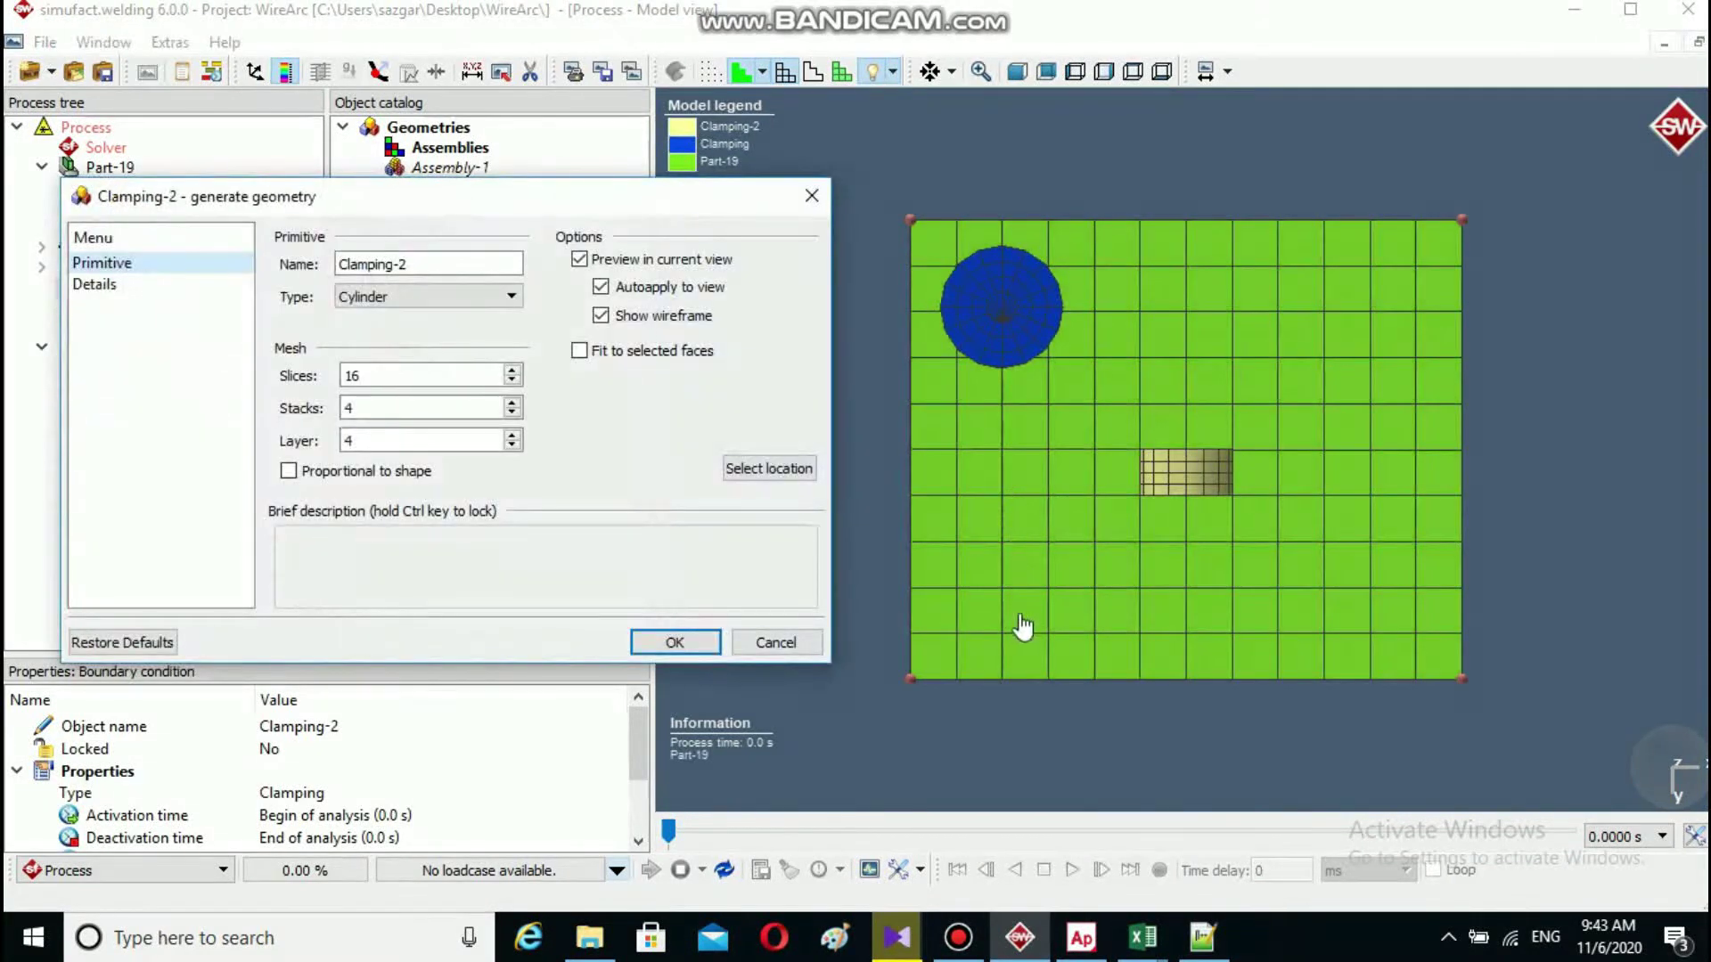
click(803, 477)
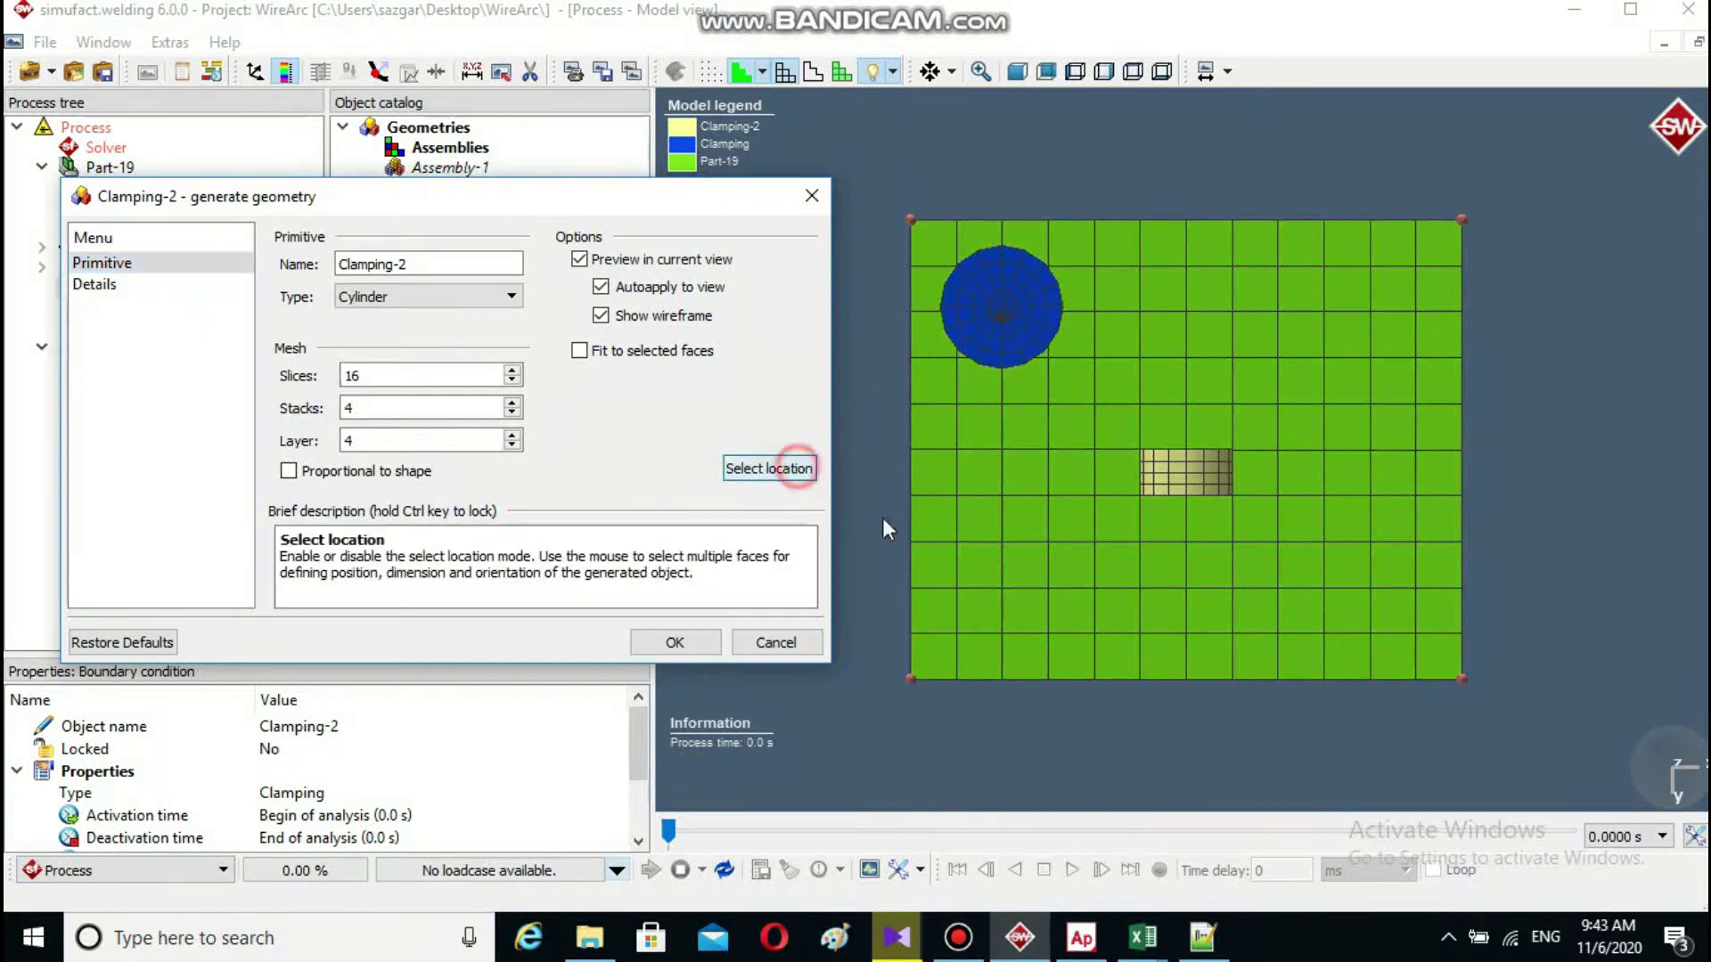
click(1000, 592)
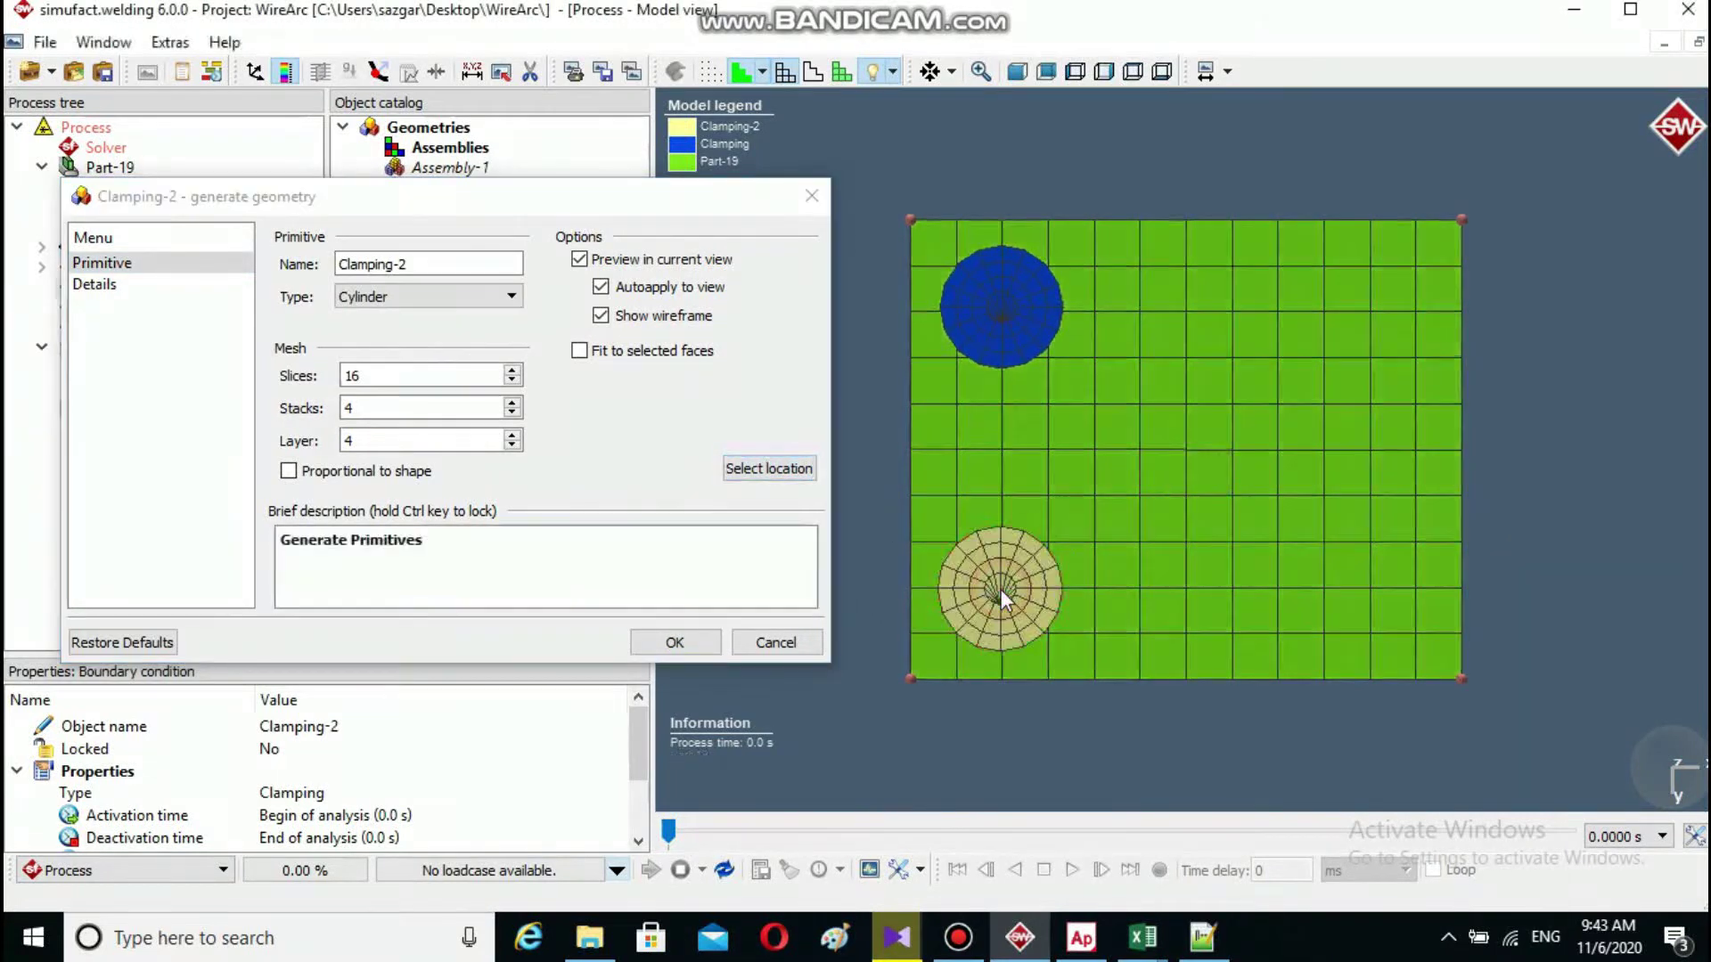
click(671, 642)
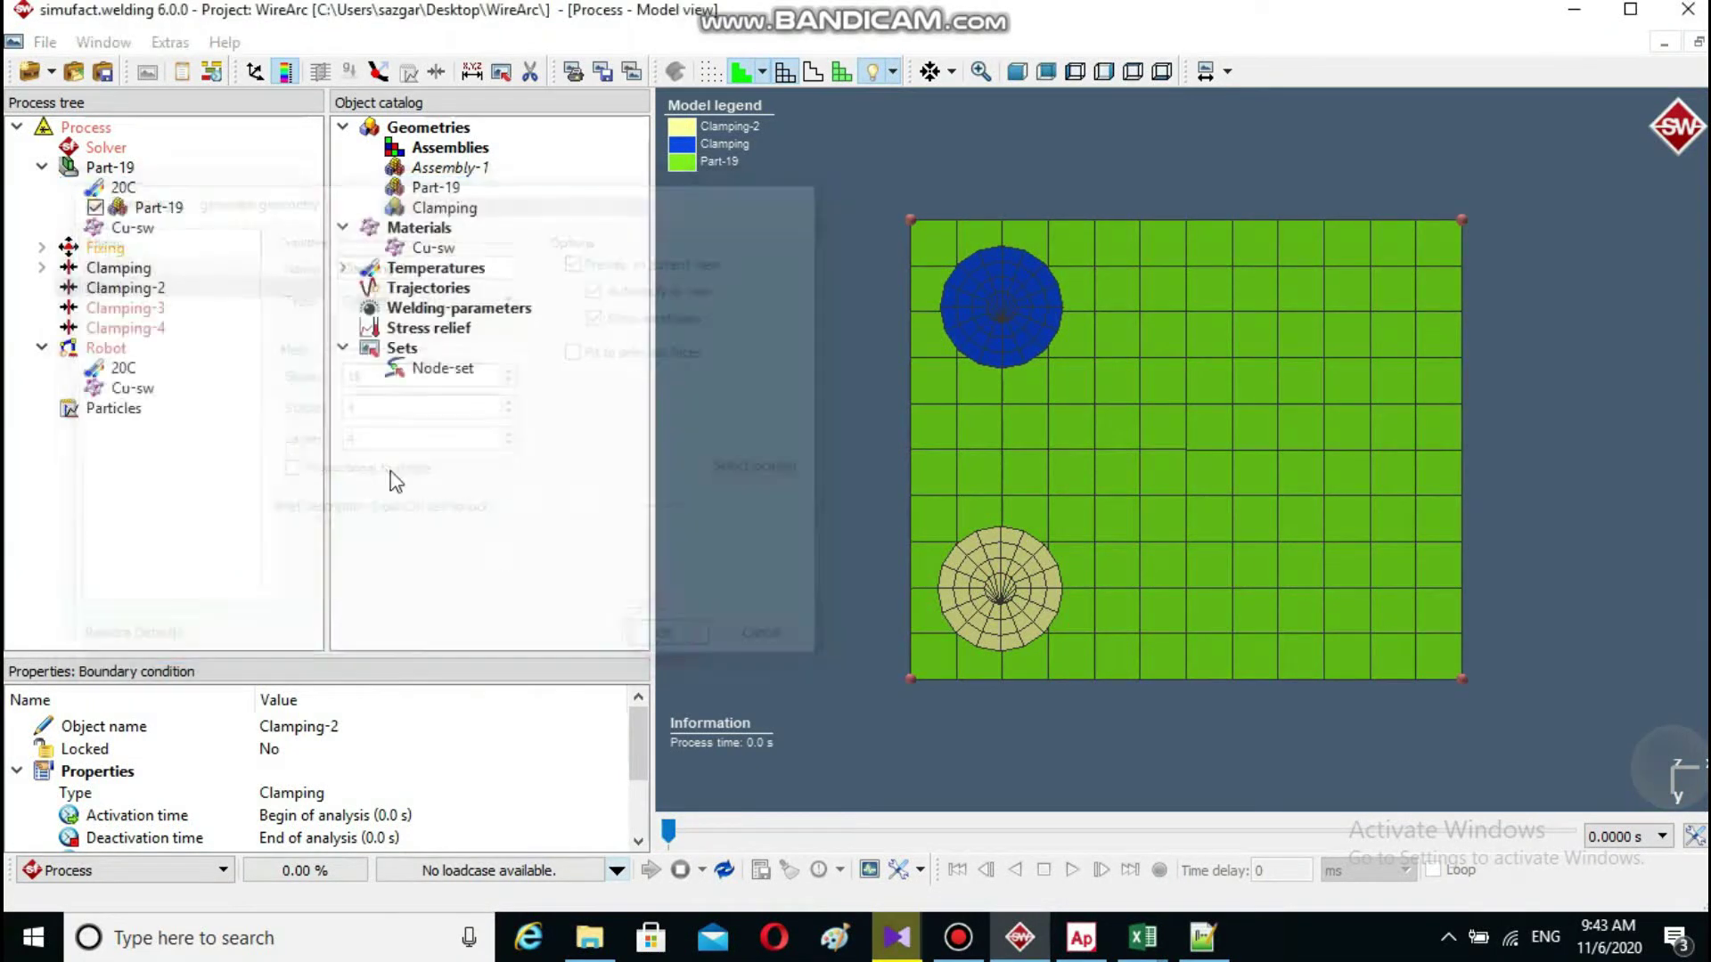
- Generate a cylinder geometry for Clamping-3, located on the plate near its upper-right corner
right_click(145, 310)
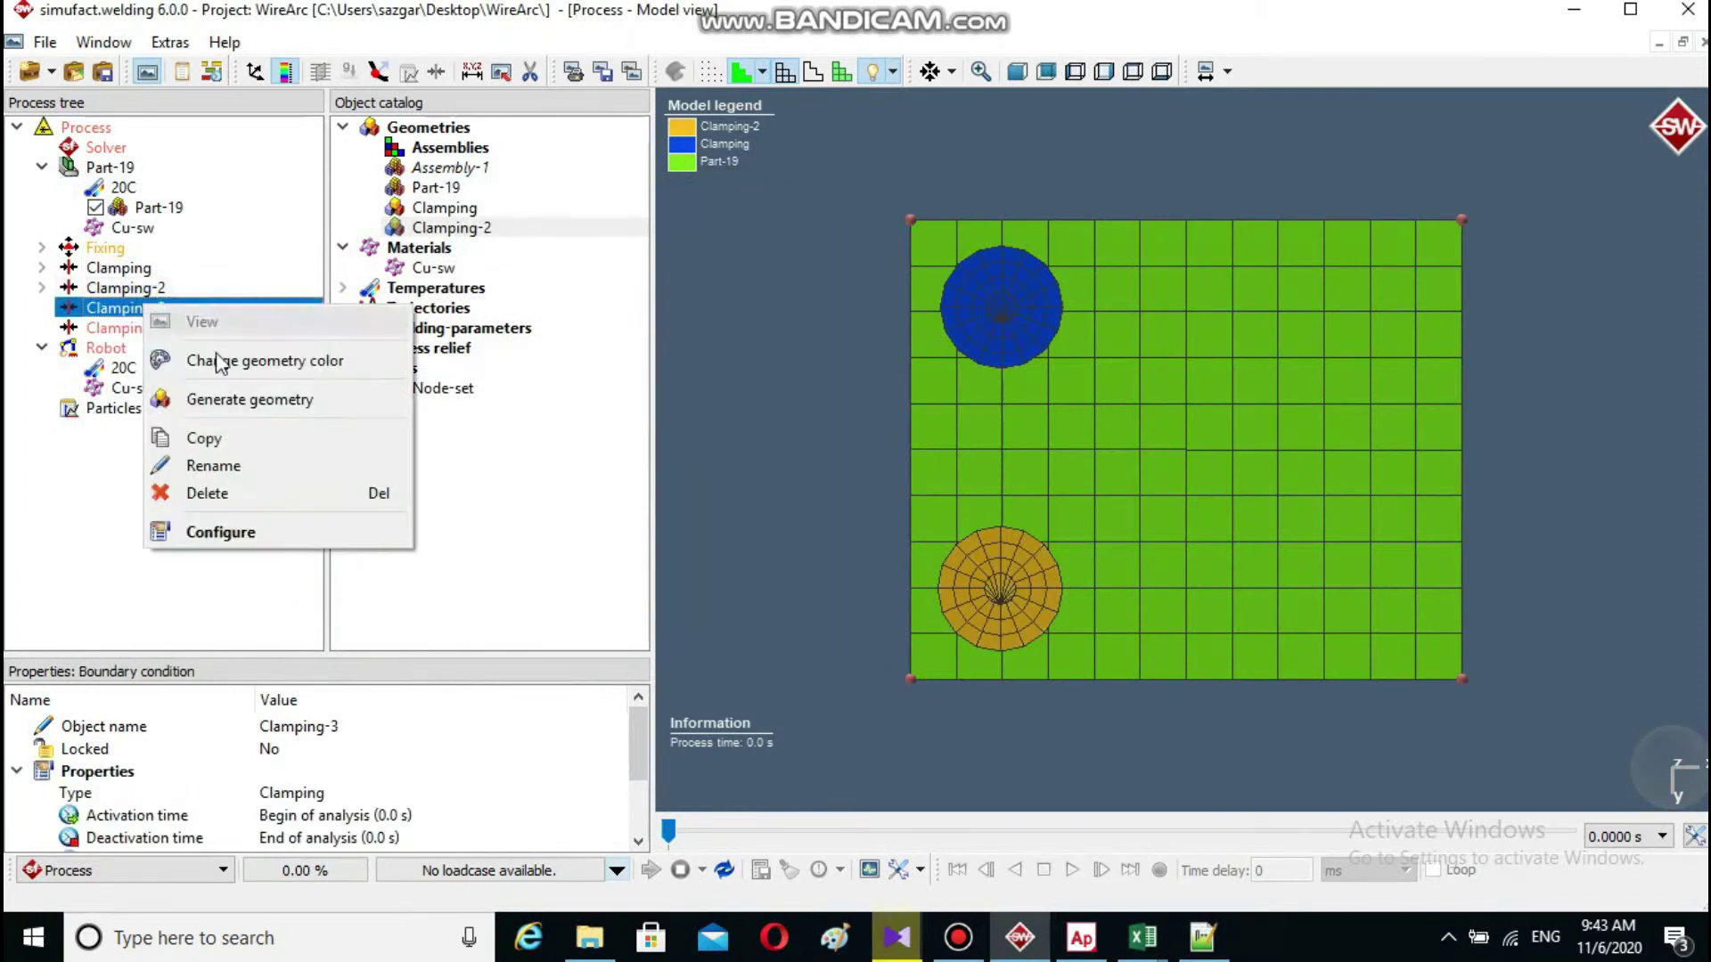
click(237, 397)
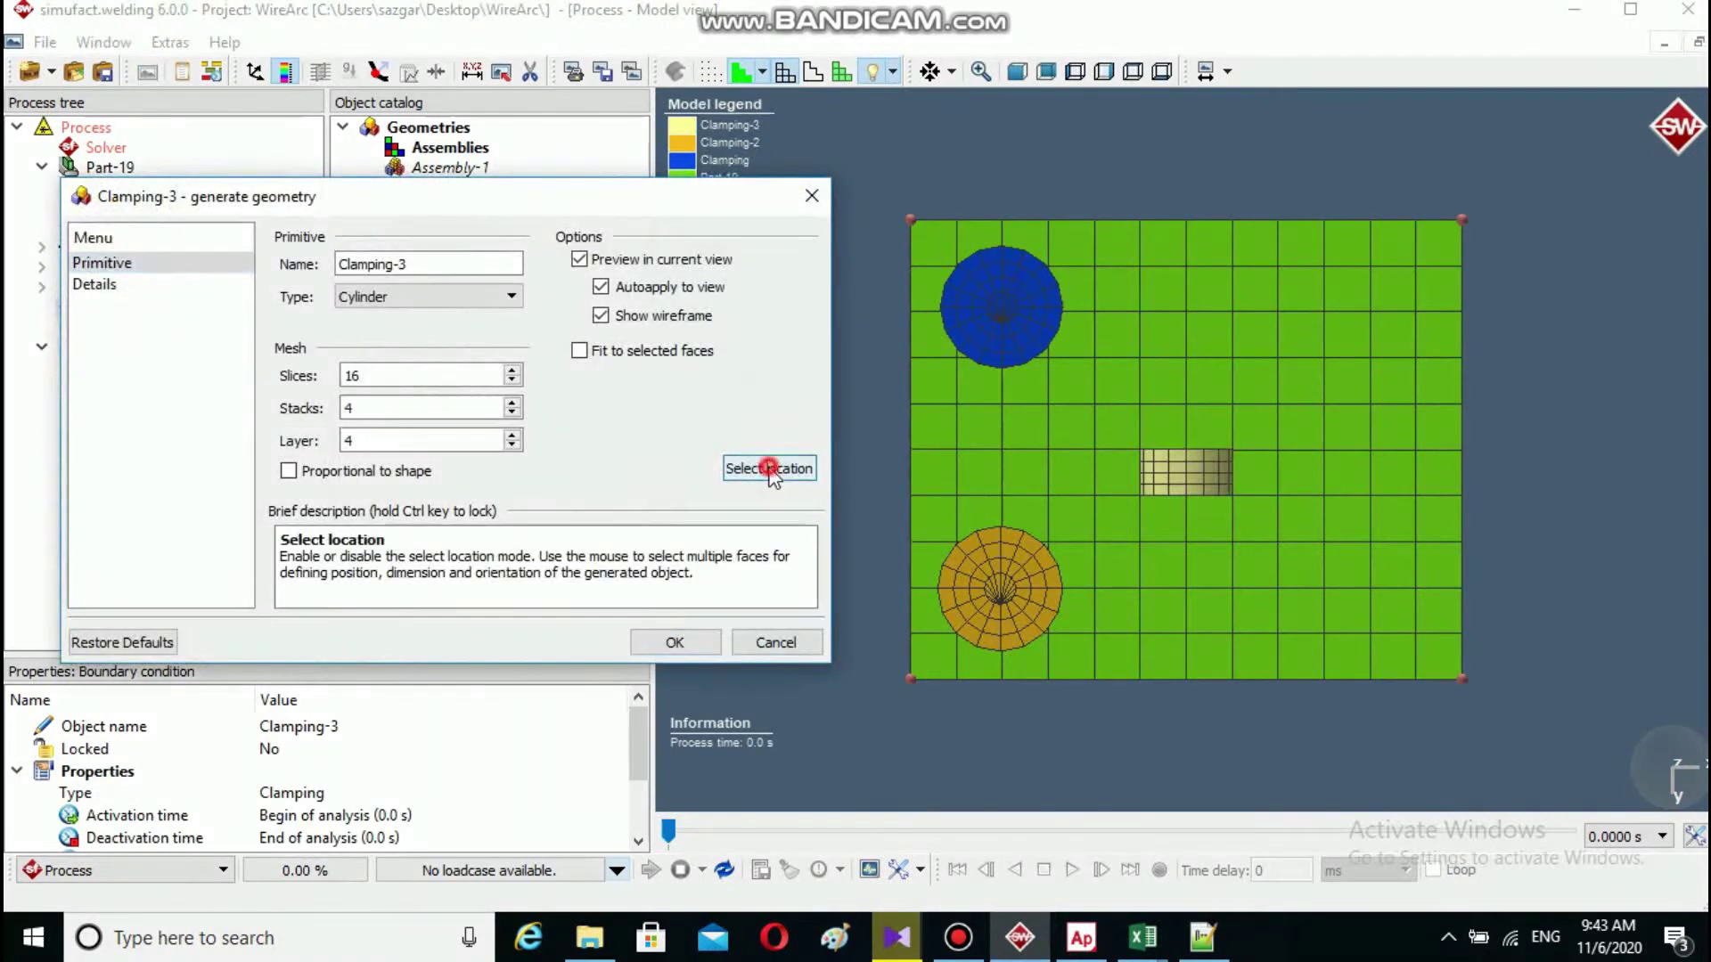
click(770, 470)
click(1372, 312)
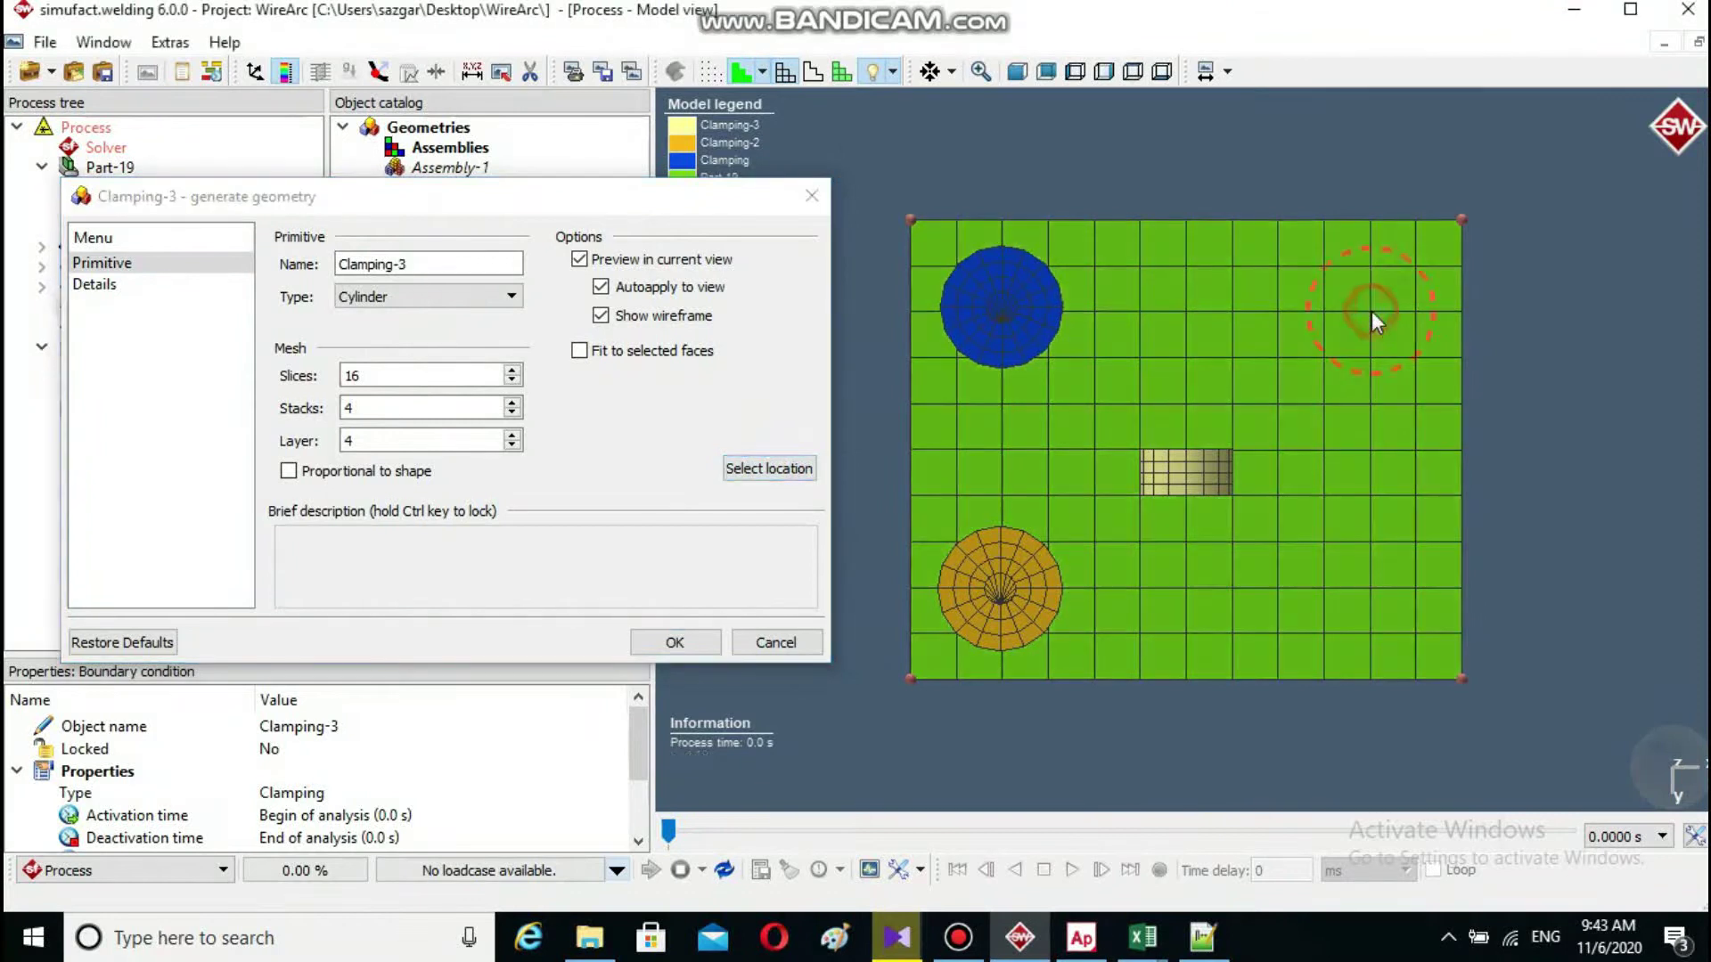
click(700, 643)
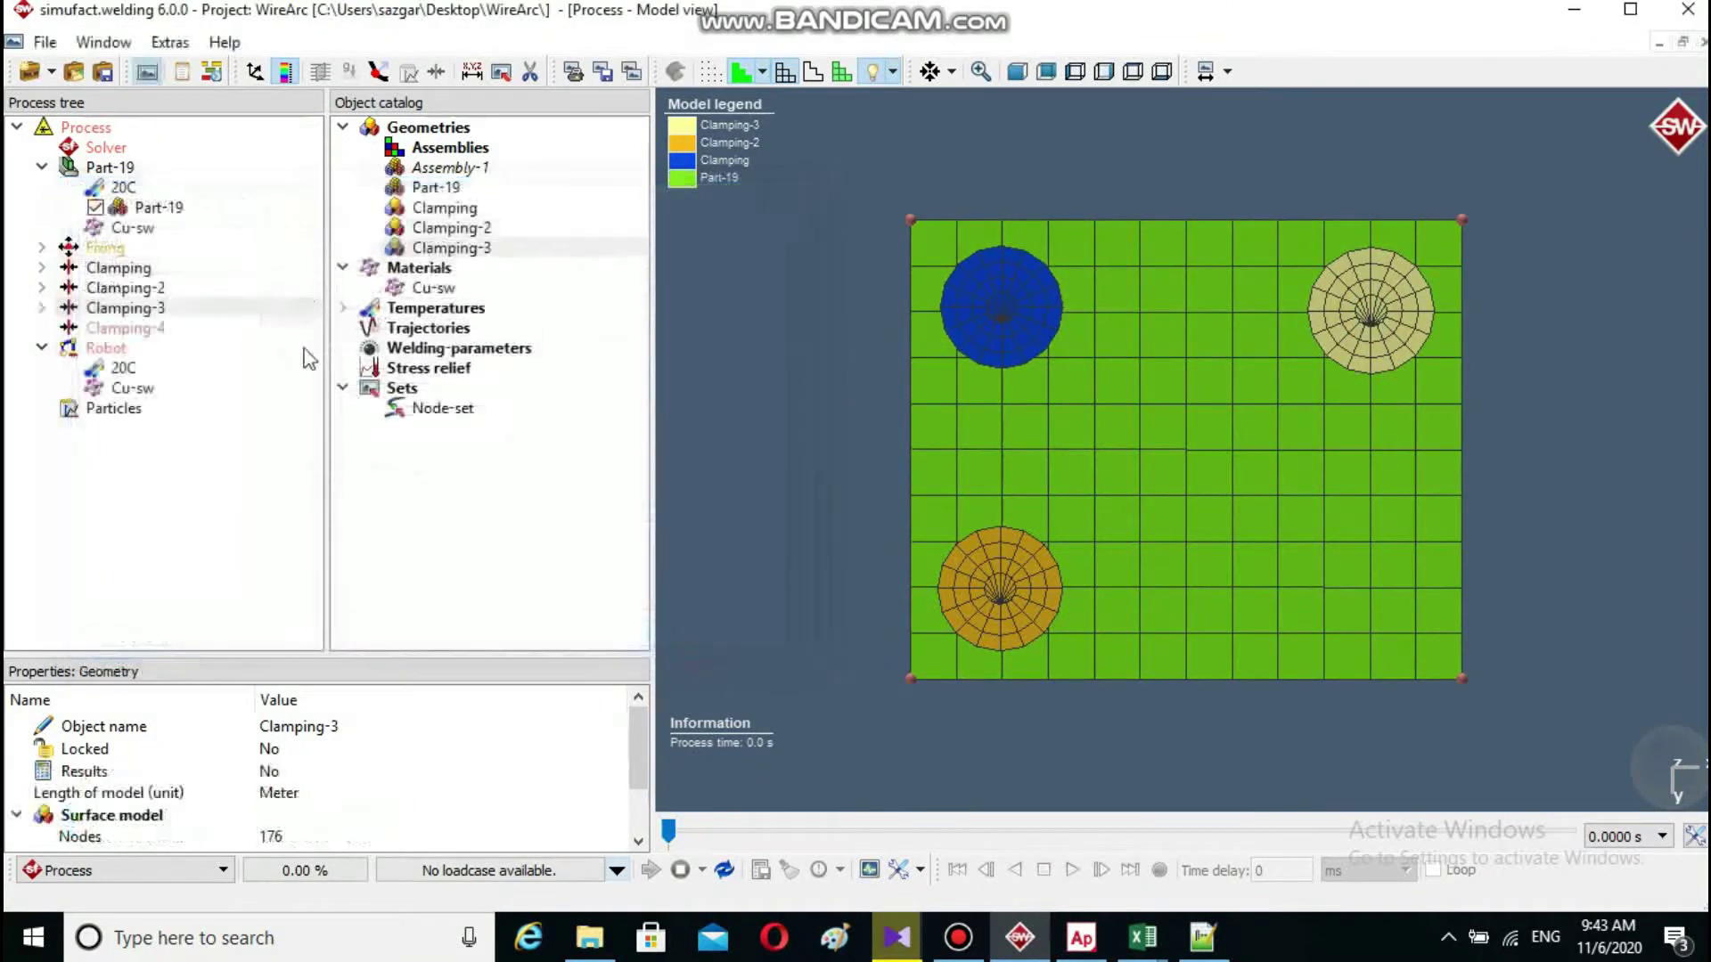
- Generate a cylinder geometry for Clamping-4, located on the plate near its lower-right corner
right_click(163, 331)
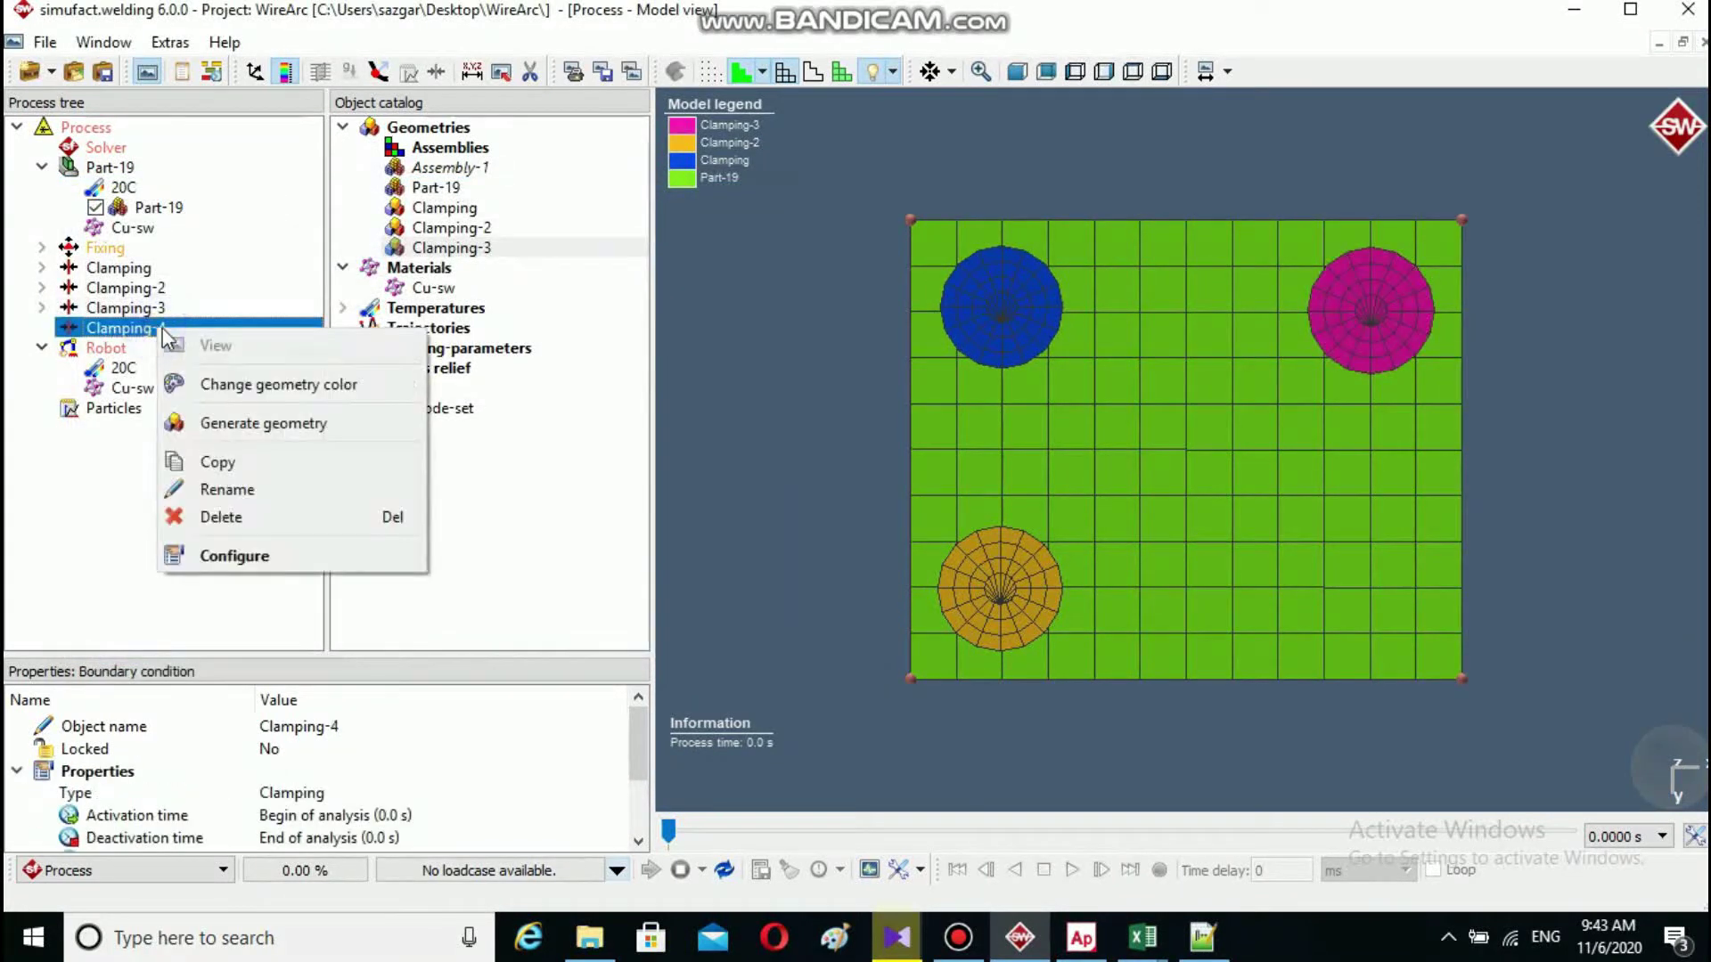
click(240, 425)
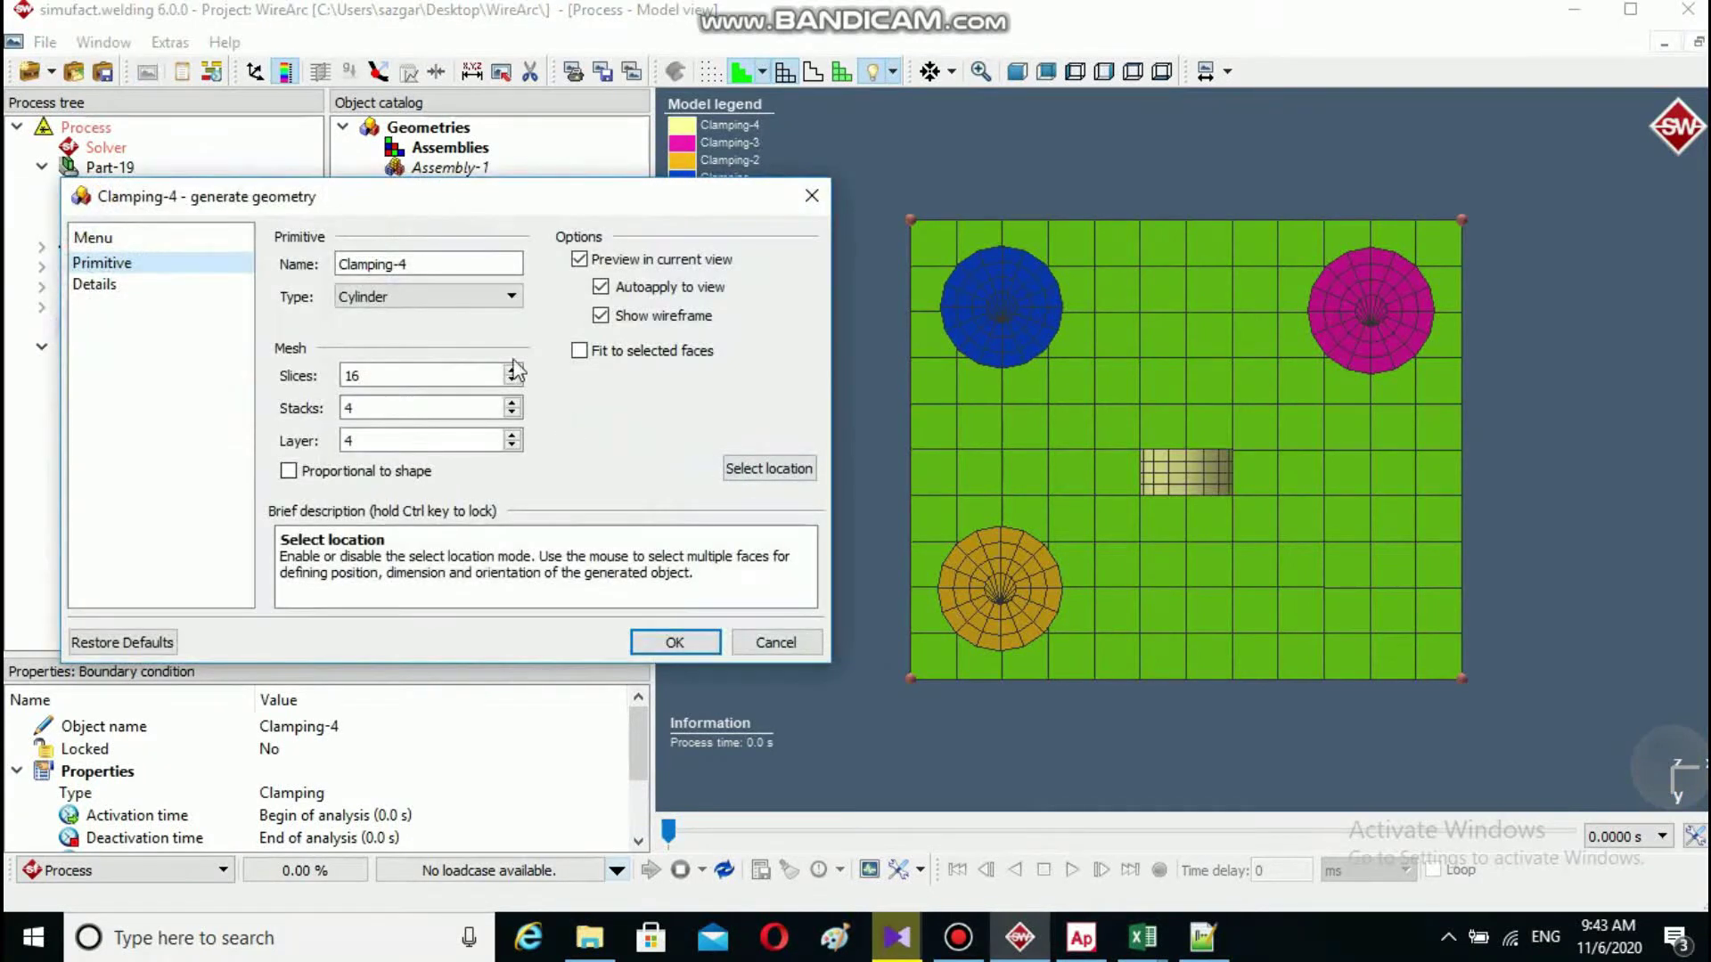
click(756, 475)
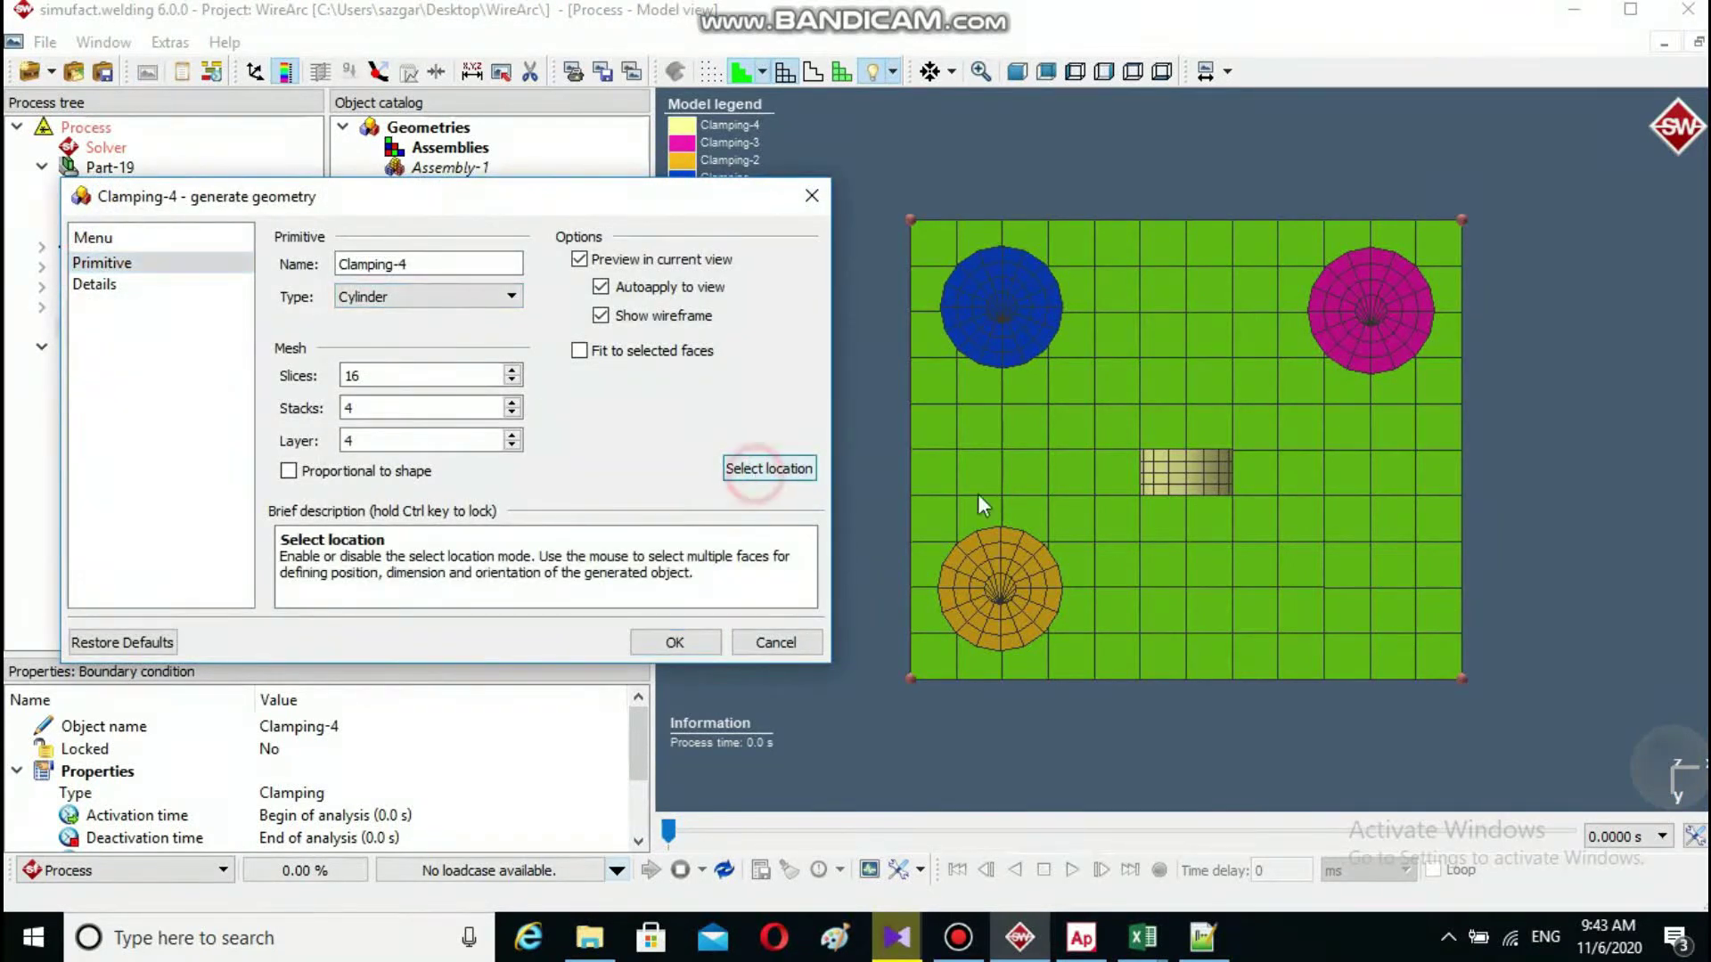
click(1372, 591)
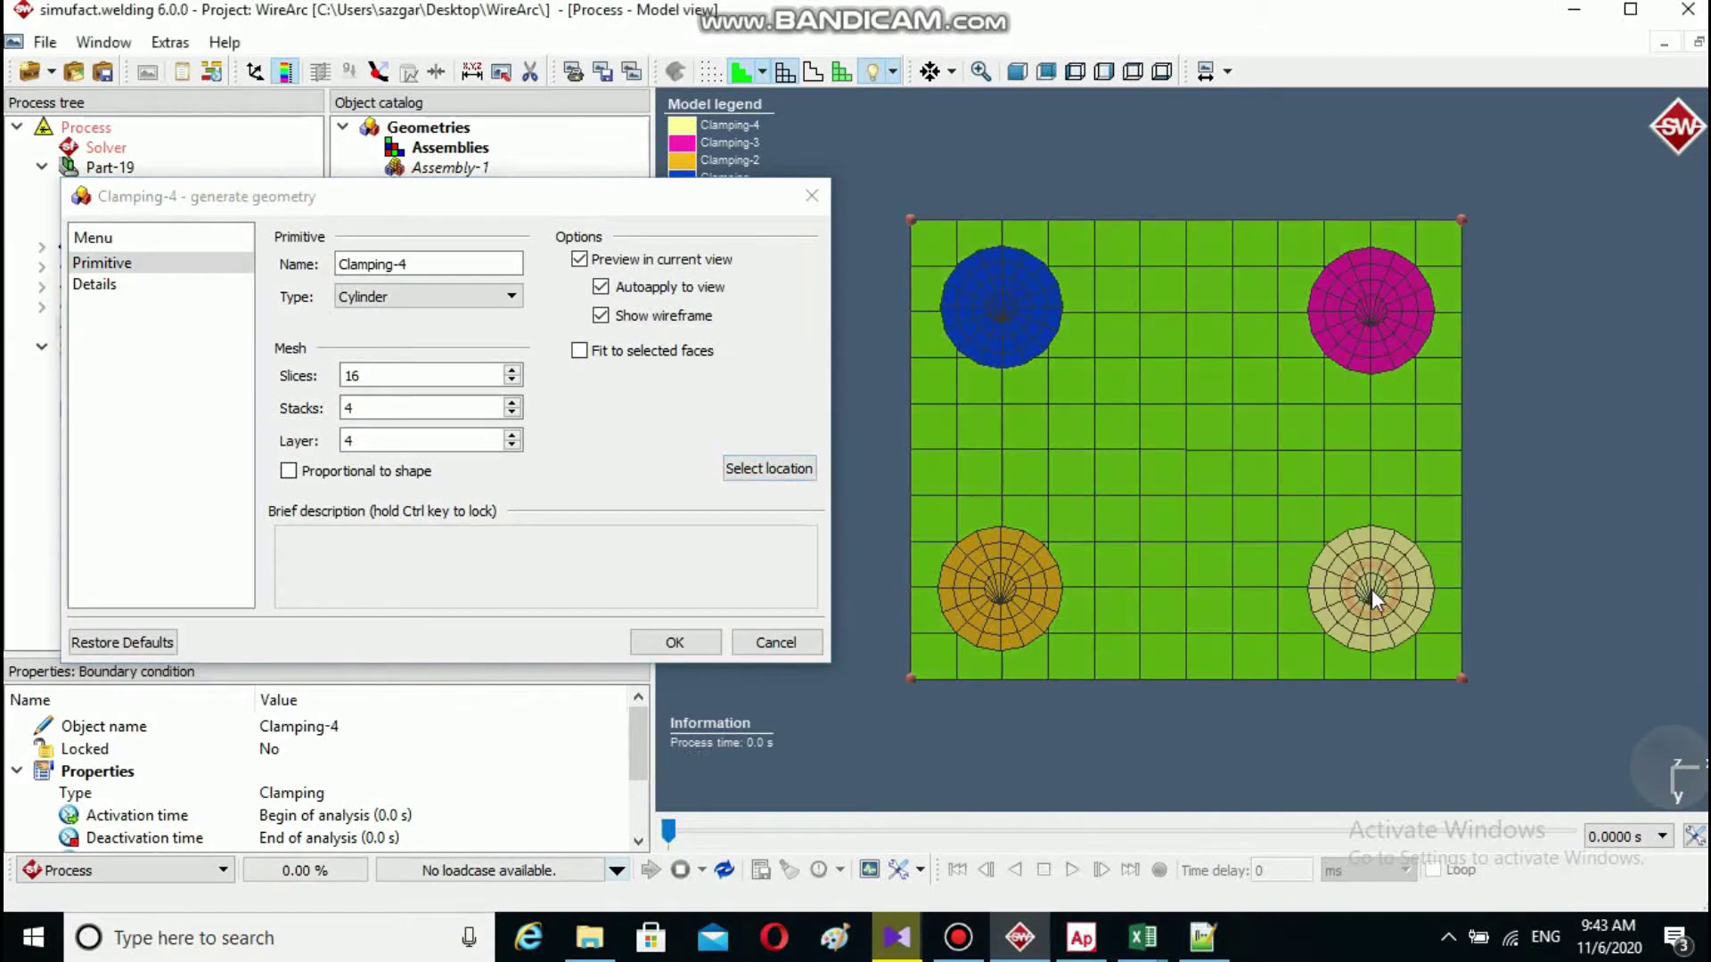
click(693, 638)
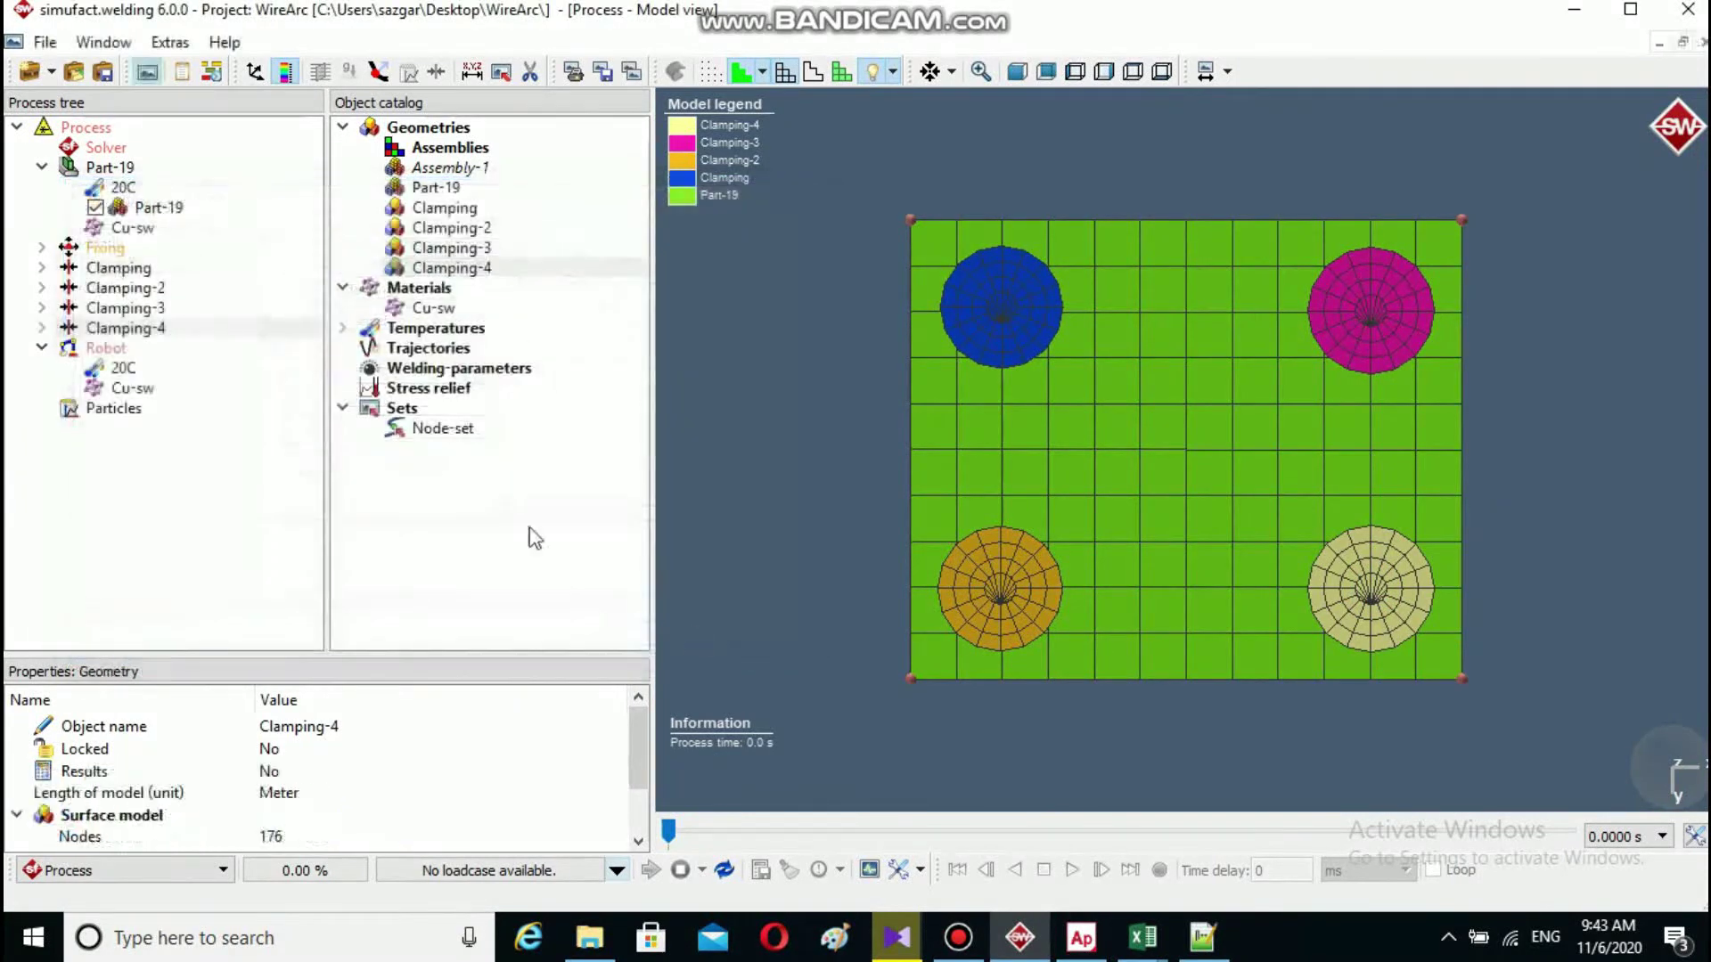
- Set the force direction of Clamping to Manual with vector x 0, y 0, z 1 and check its arrow from the side
click(125, 268)
double_click(125, 269)
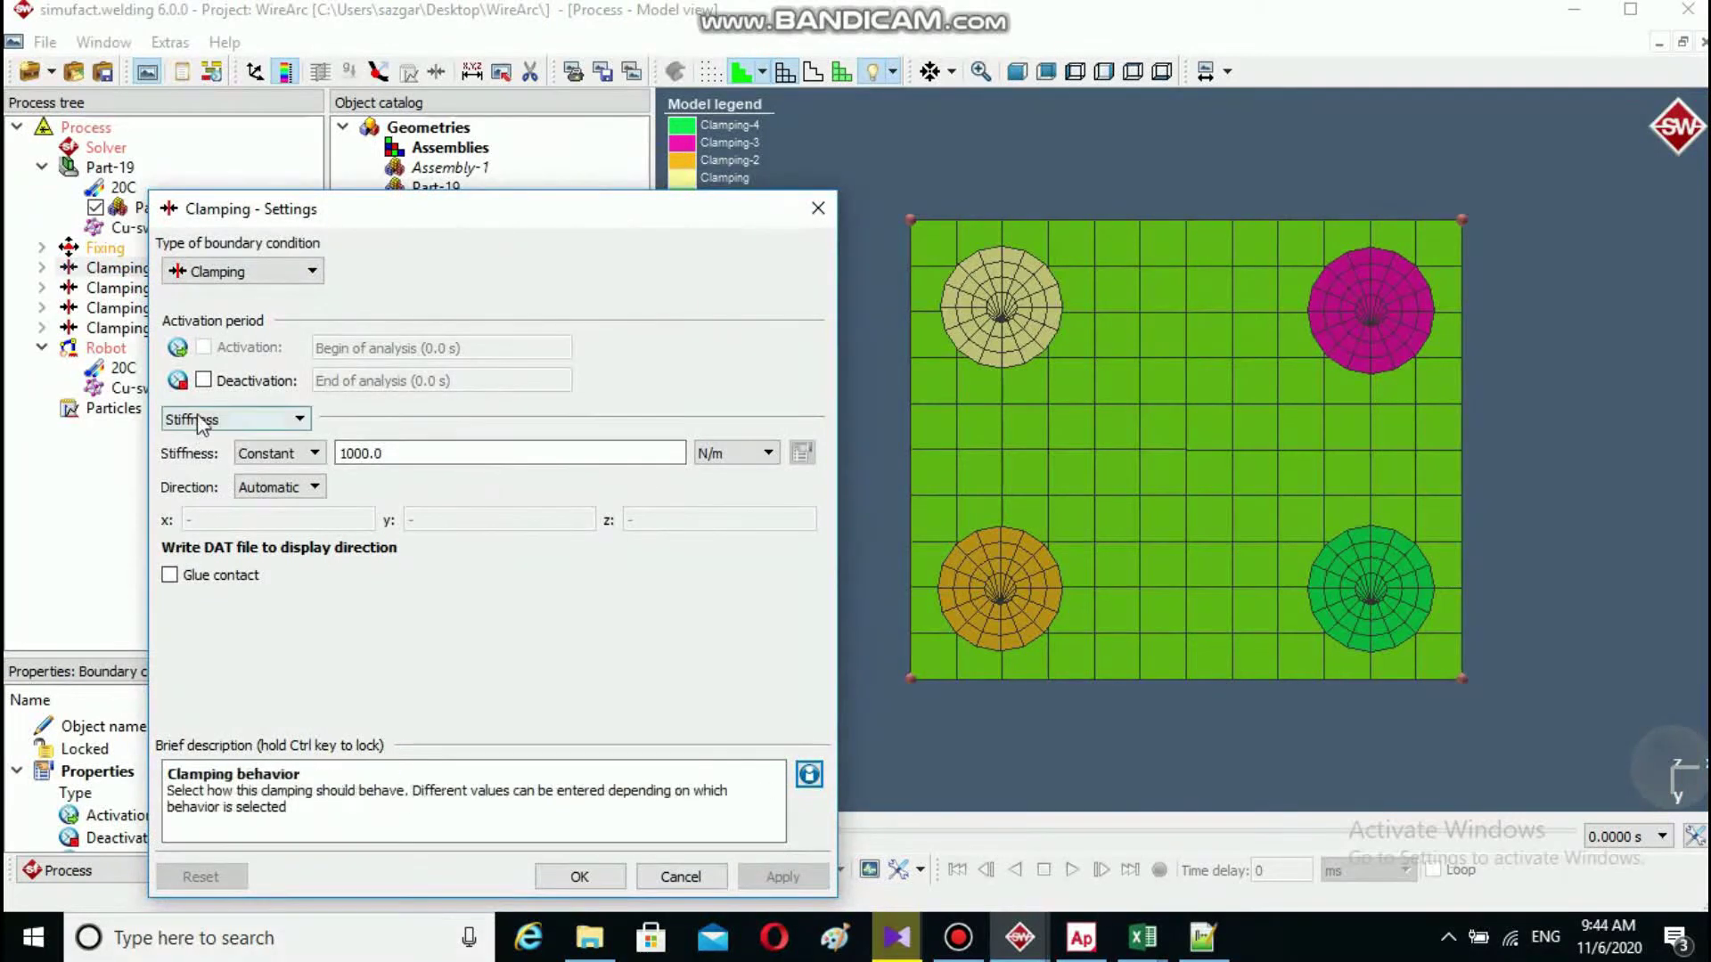
click(238, 419)
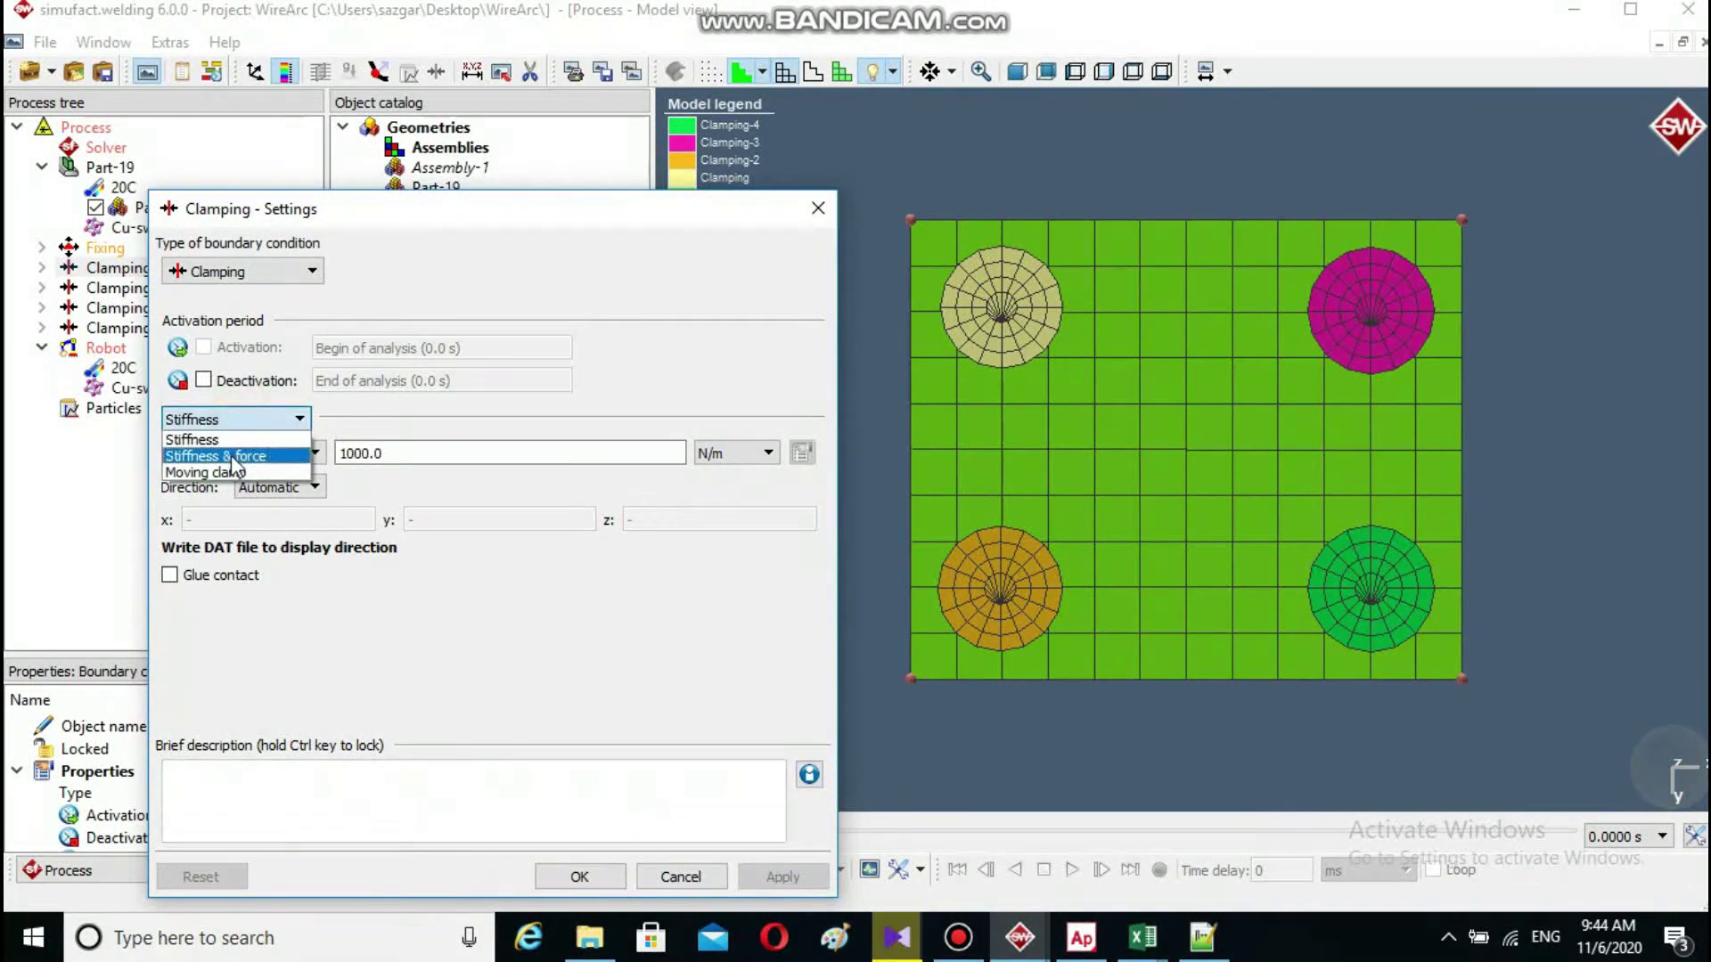
click(330, 417)
click(307, 486)
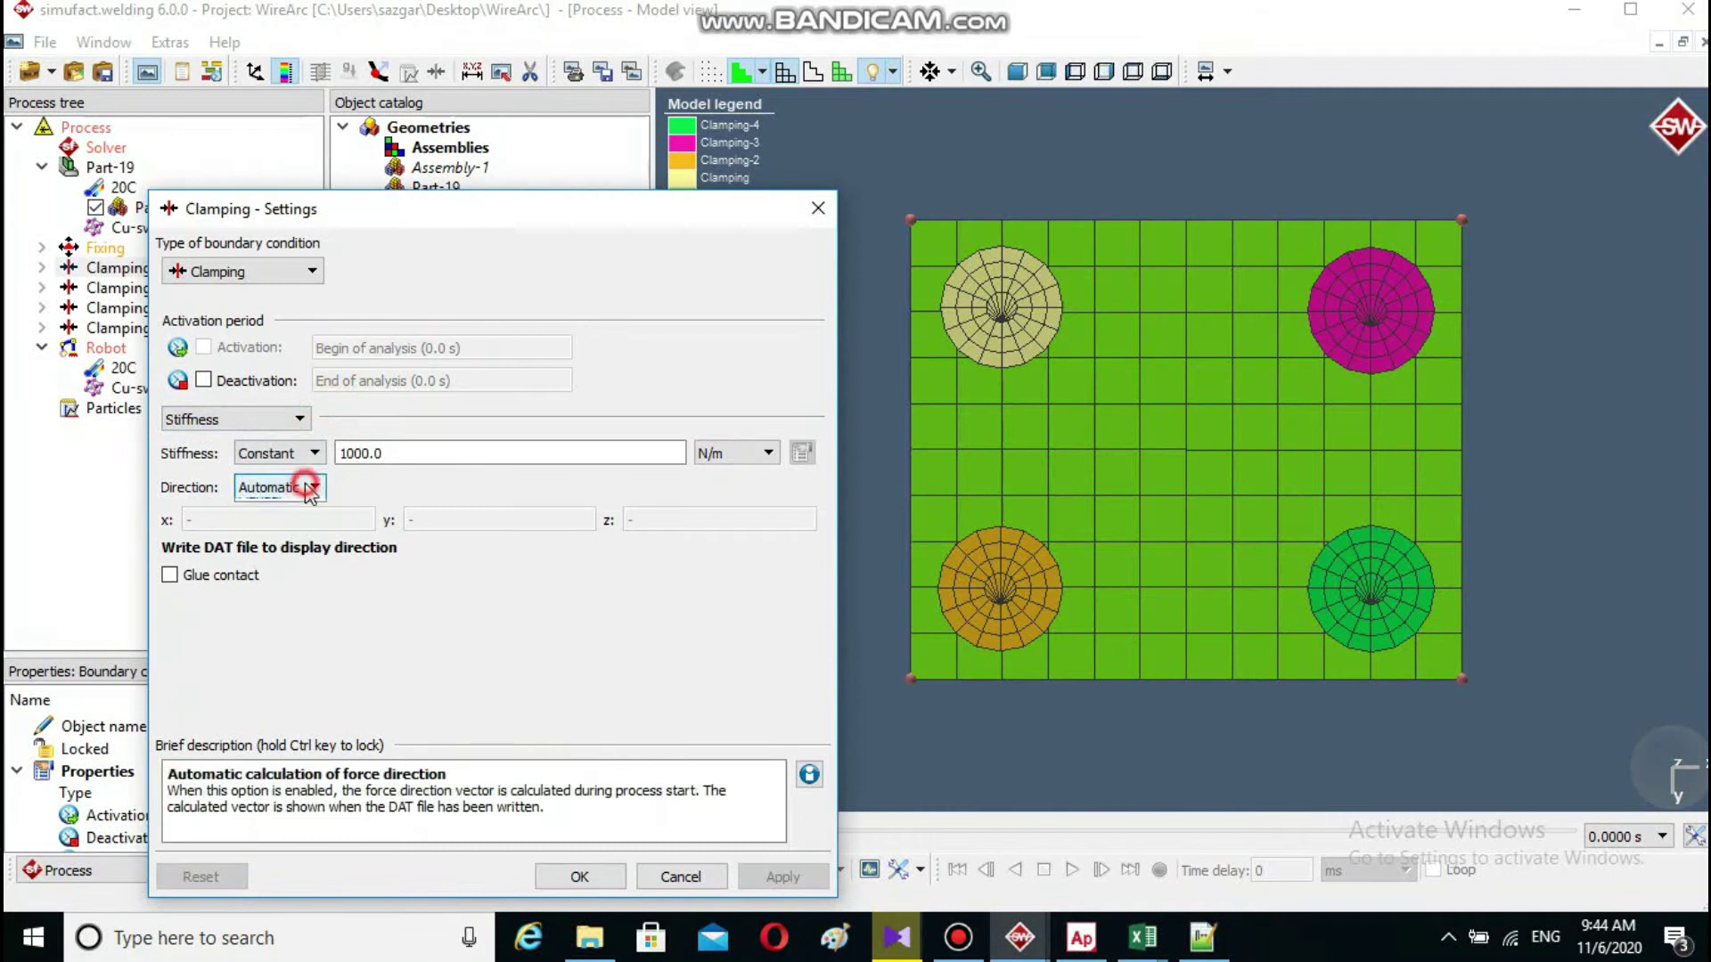
click(267, 522)
click(654, 520)
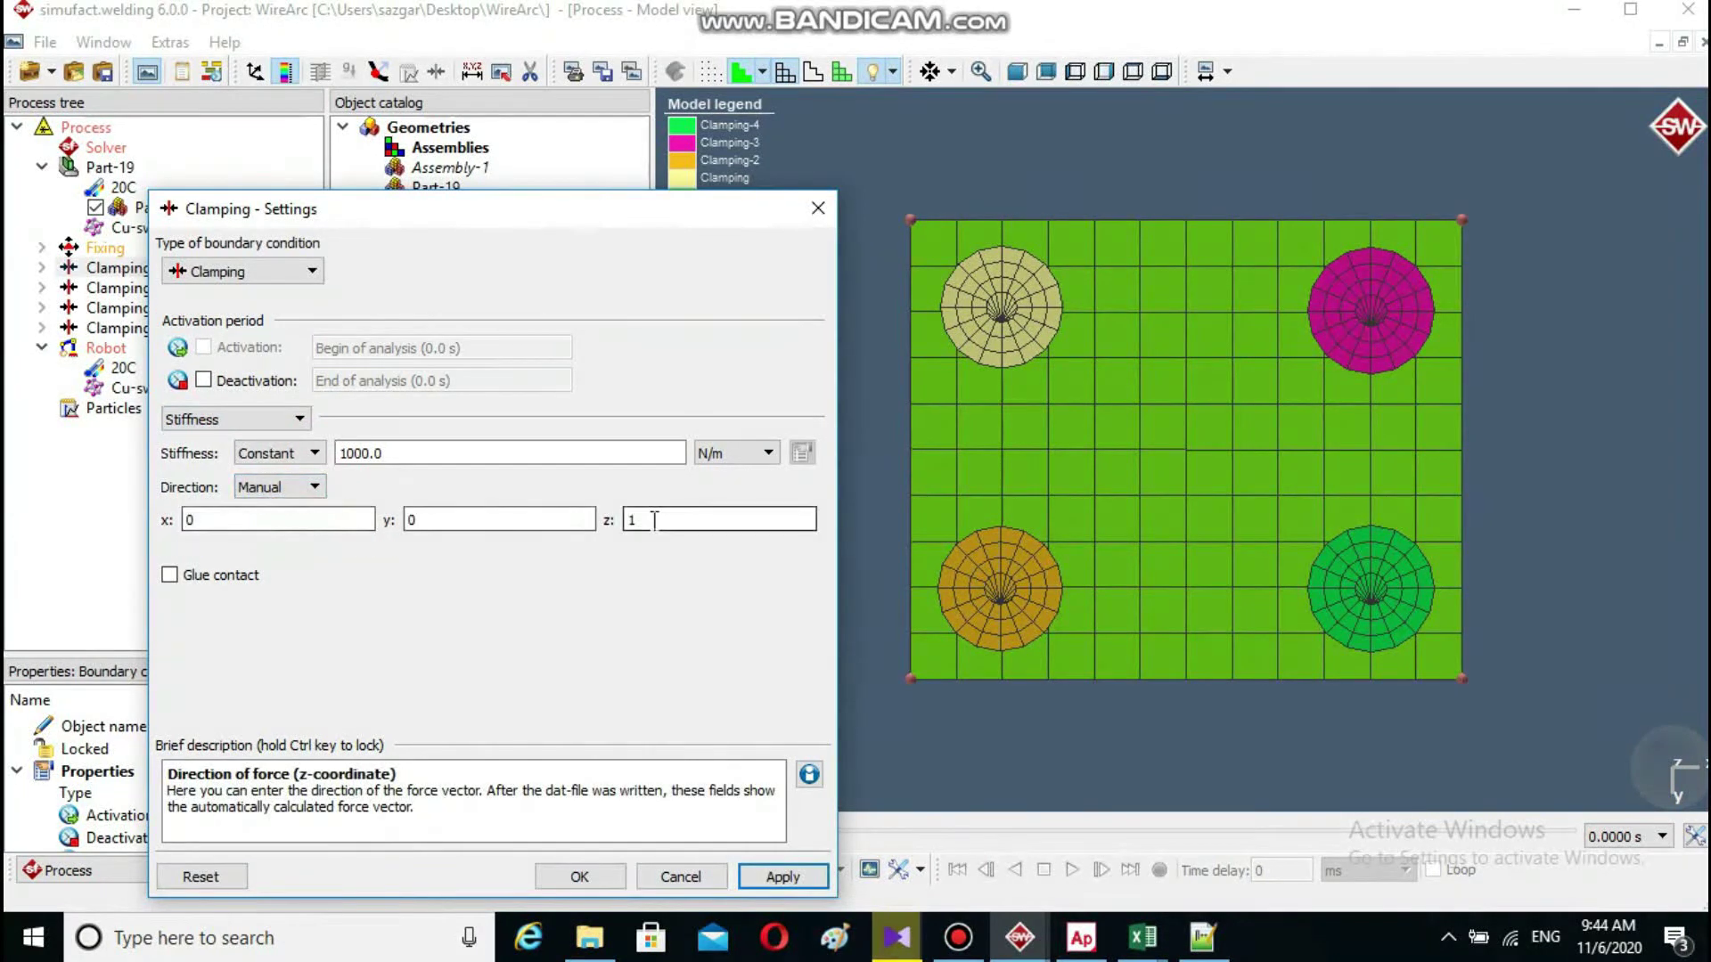
click(780, 877)
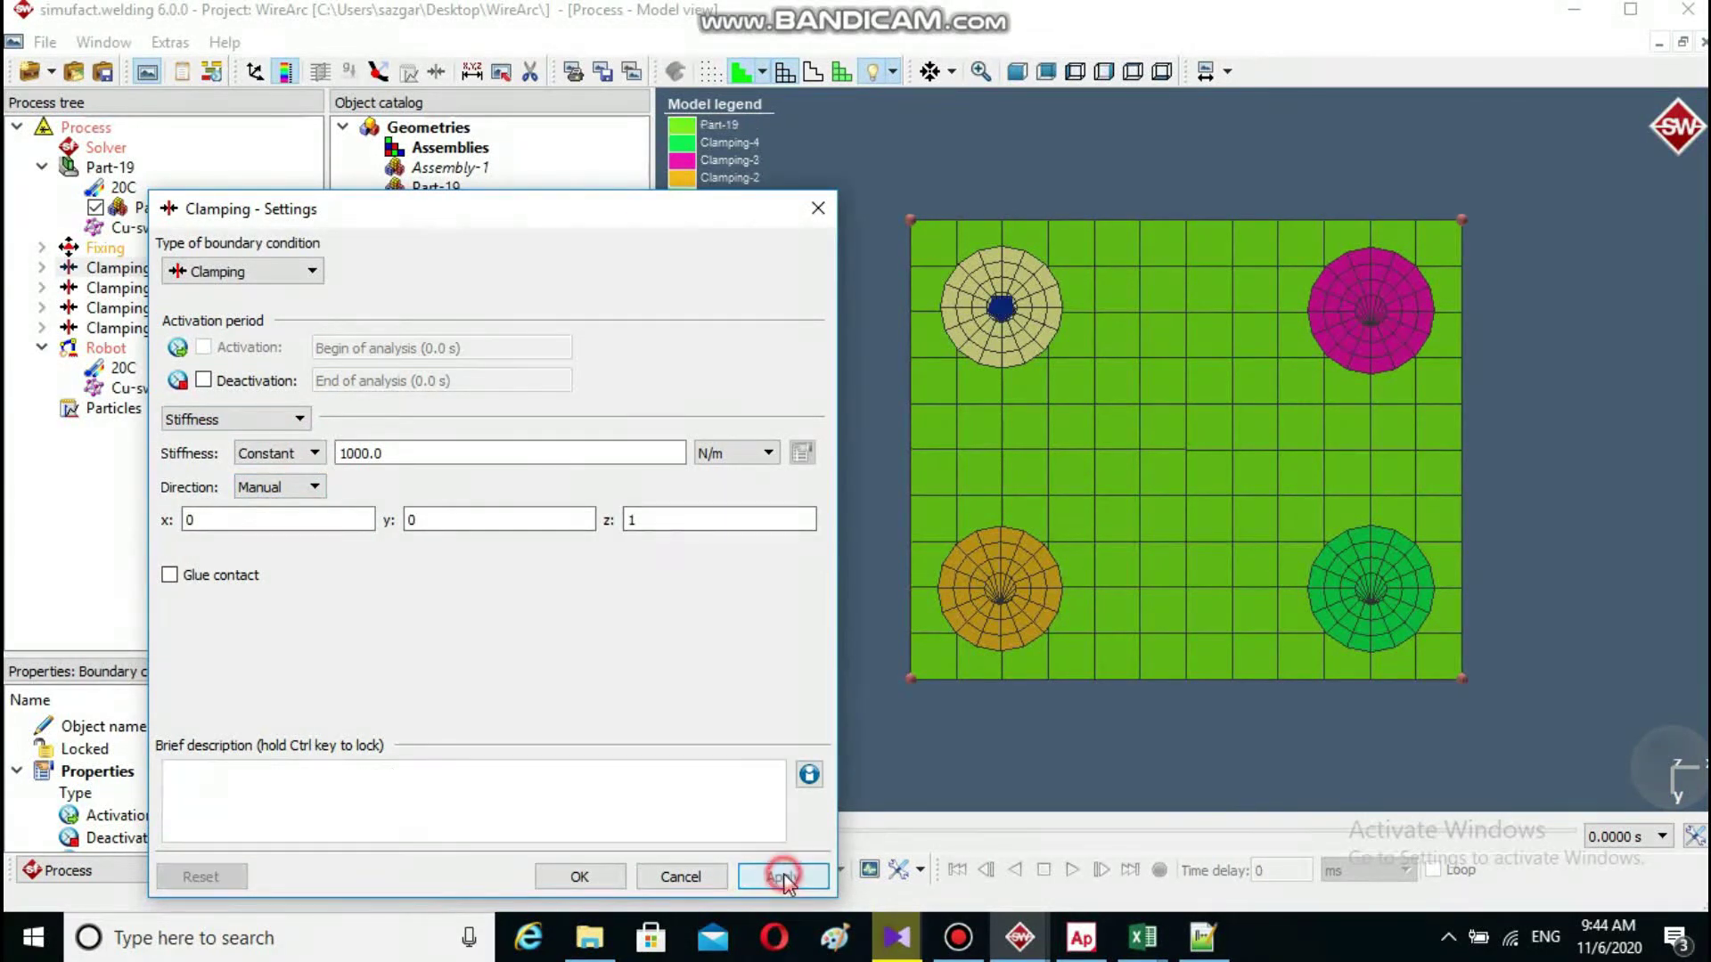
click(600, 881)
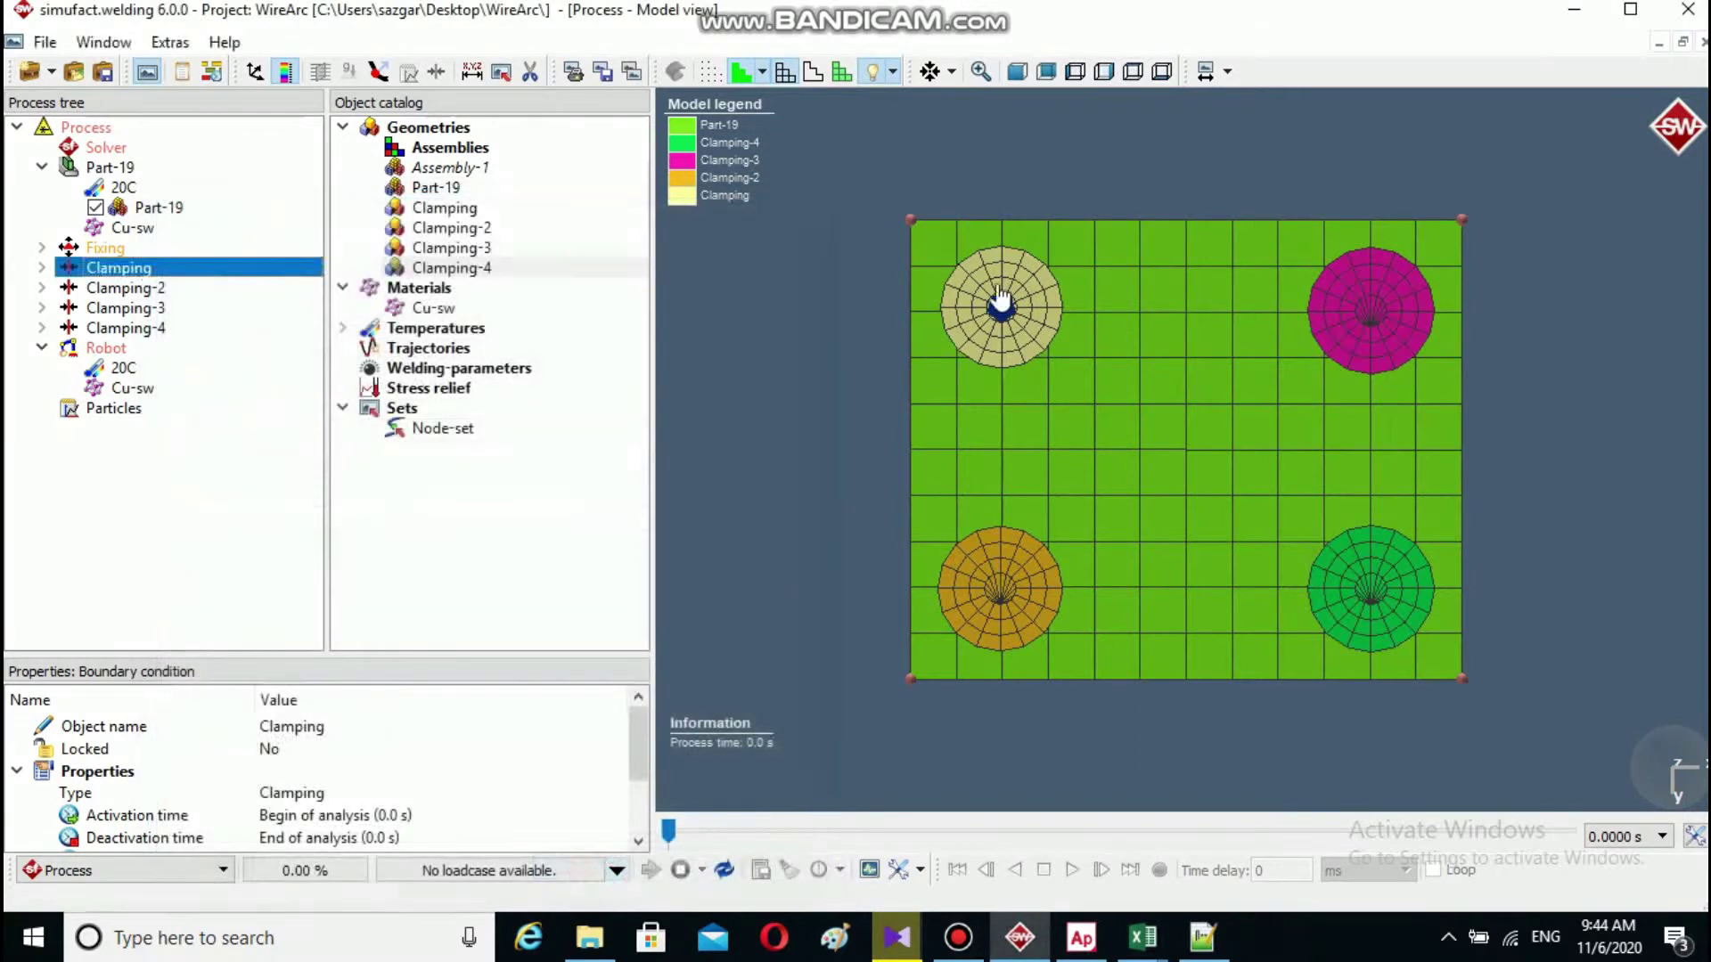
click(1074, 73)
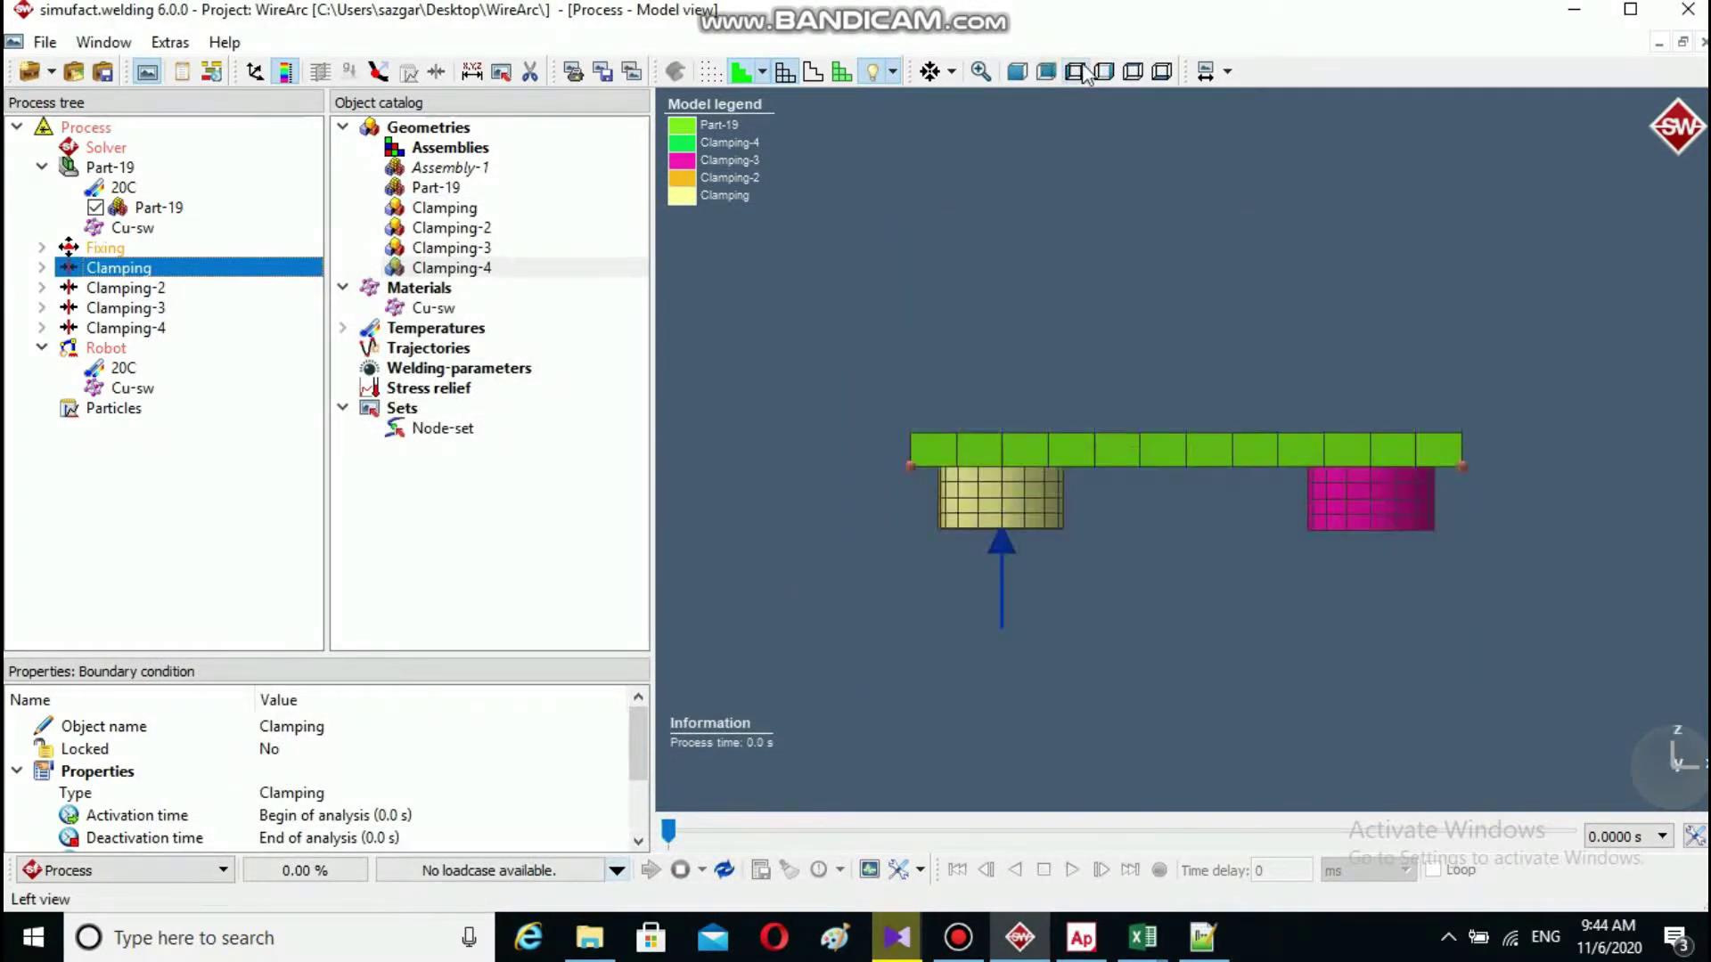
click(1162, 72)
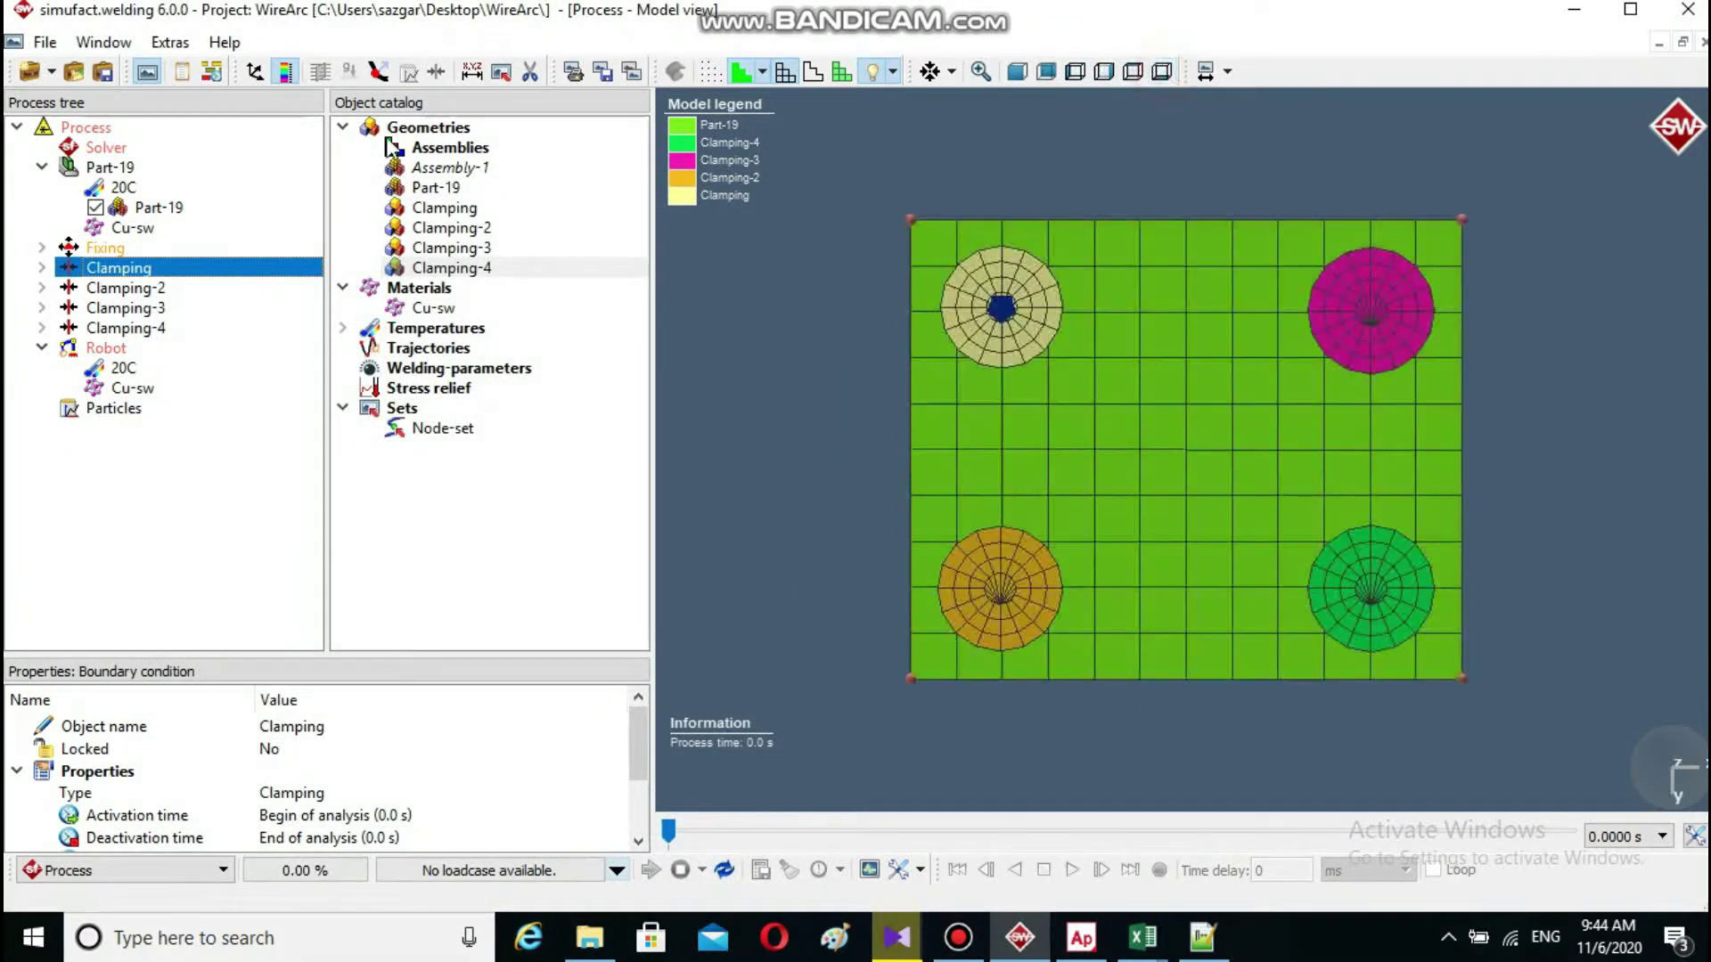
- Set the force direction of Clamping-2 to Manual with vector x 0, y 0, z 1
double_click(142, 288)
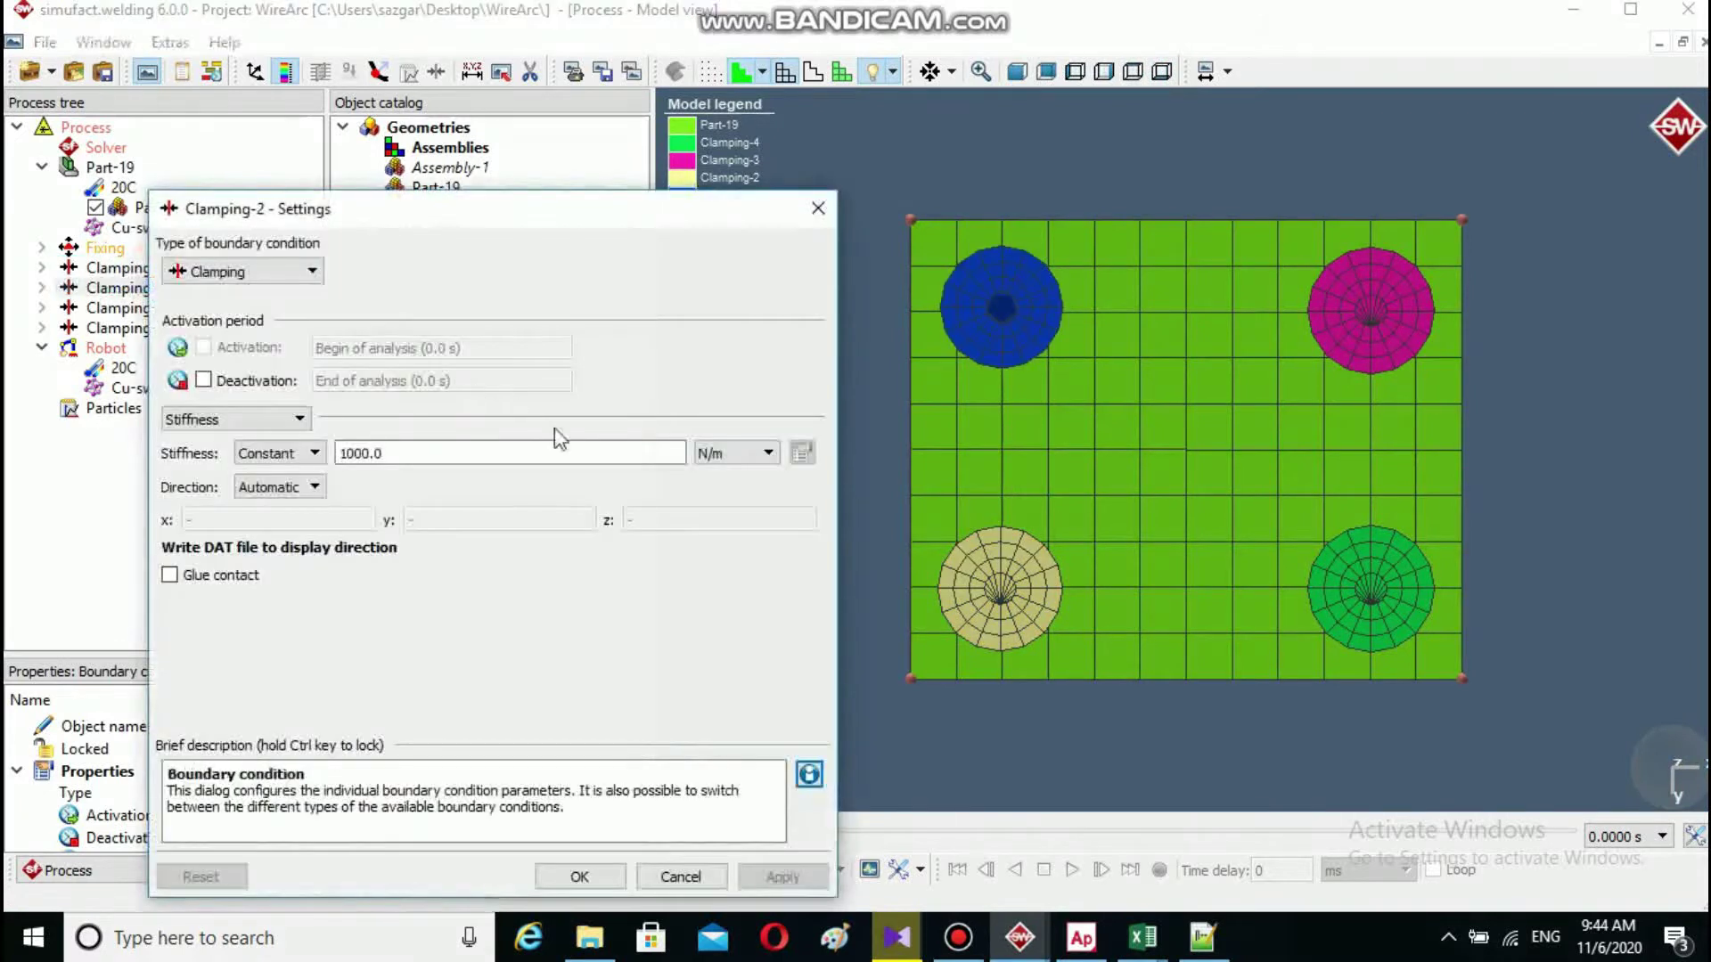
click(298, 488)
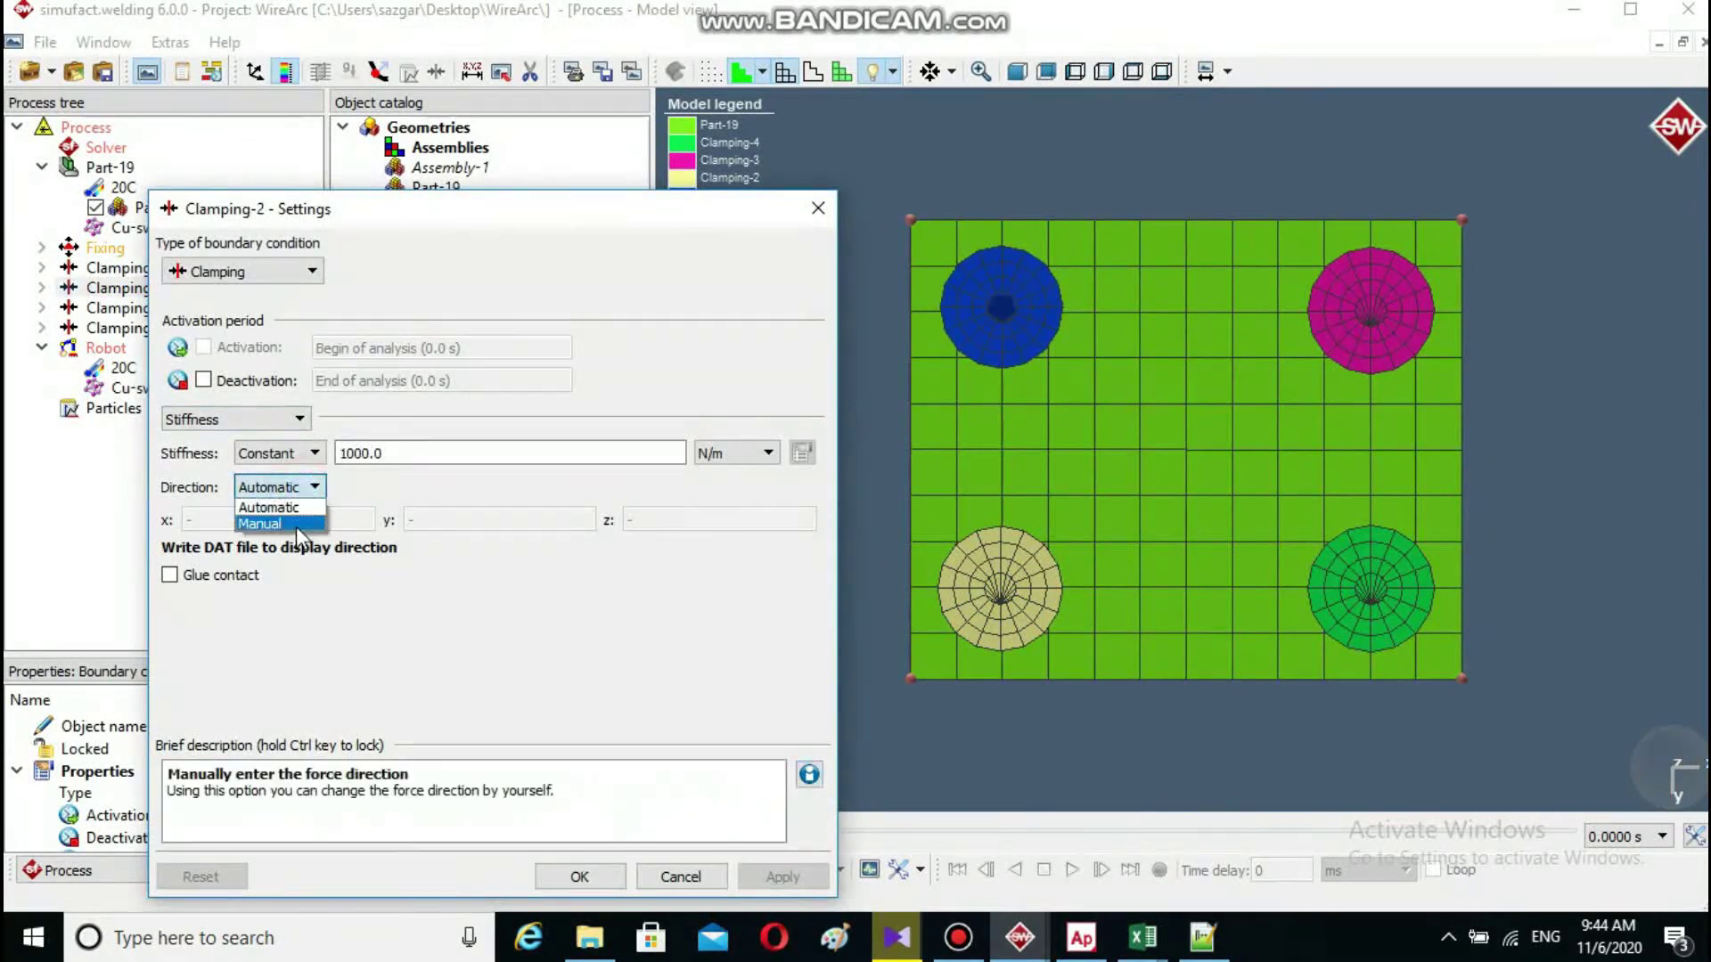
click(298, 526)
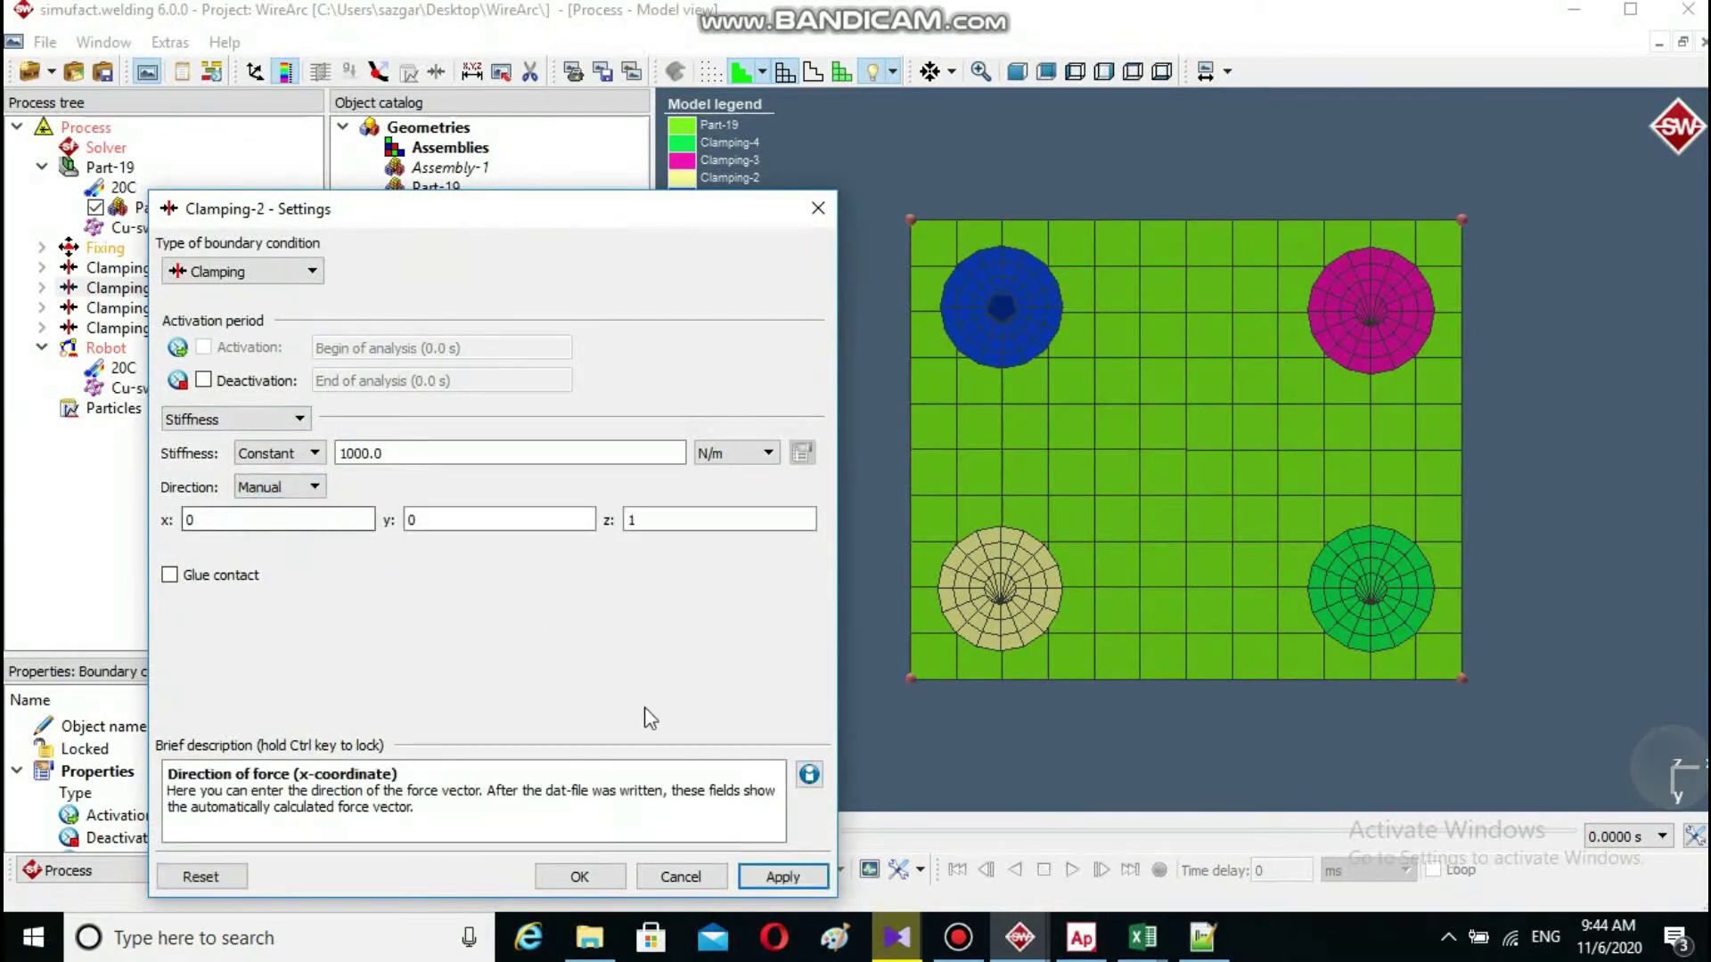
click(579, 875)
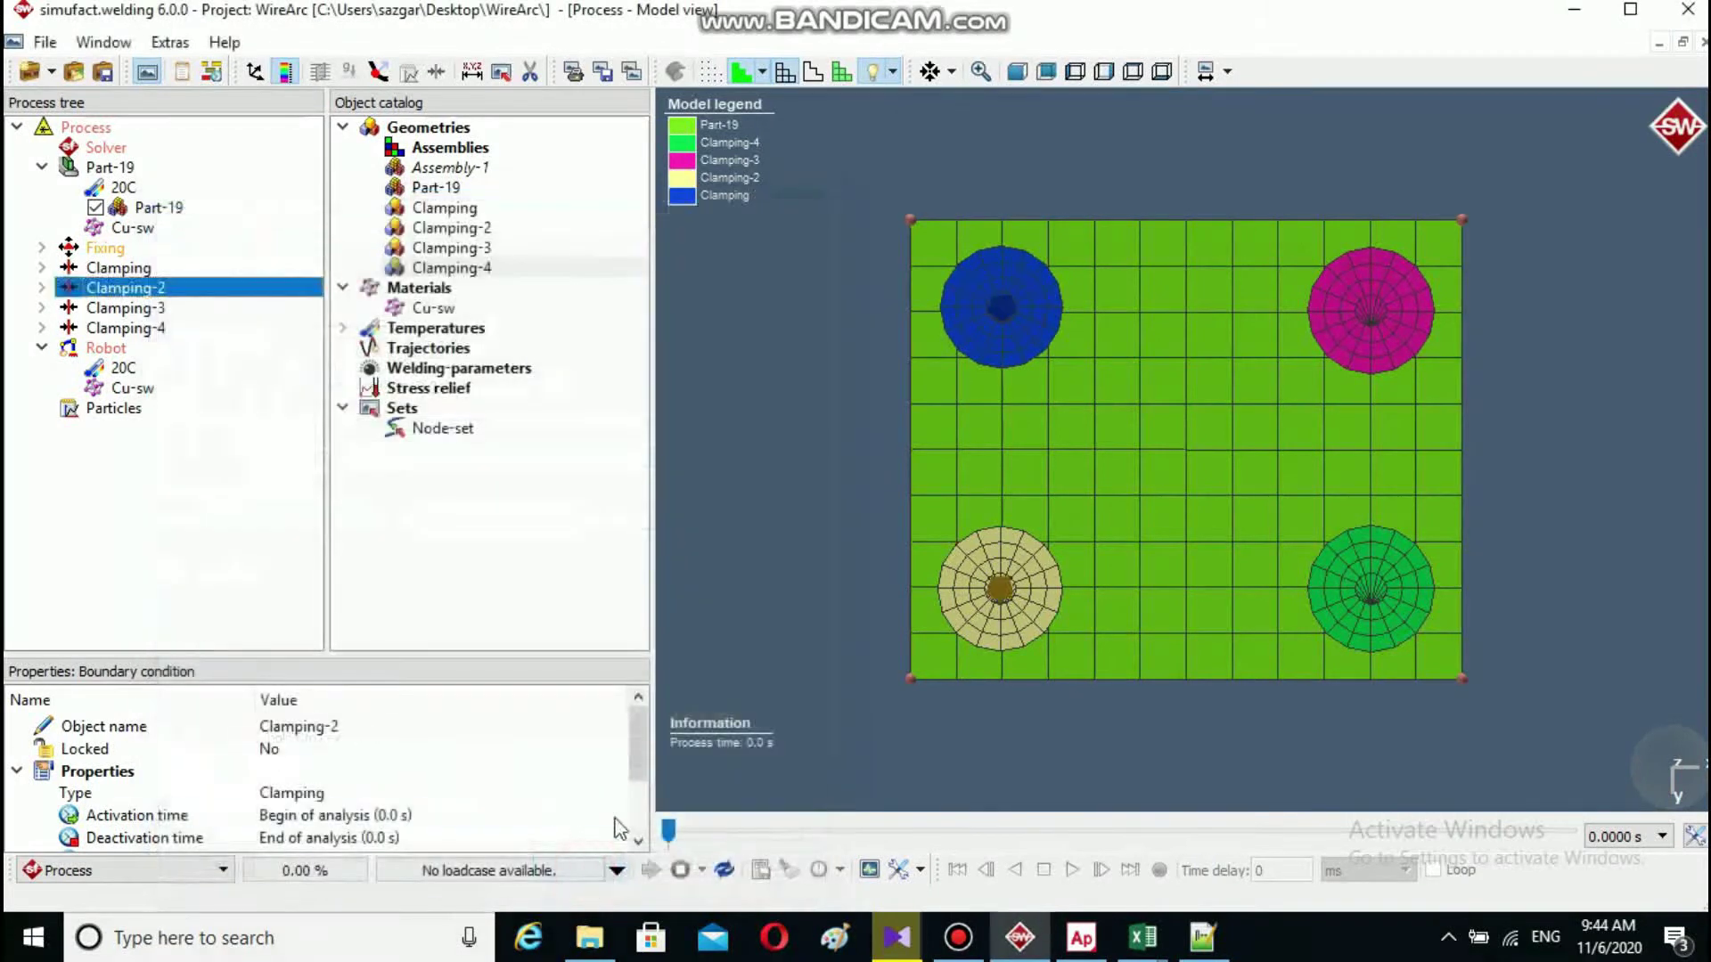
- Set the force direction of Clamping-3 to Manual with vector x 0, y 0, z 1
double_click(158, 309)
click(302, 487)
click(267, 524)
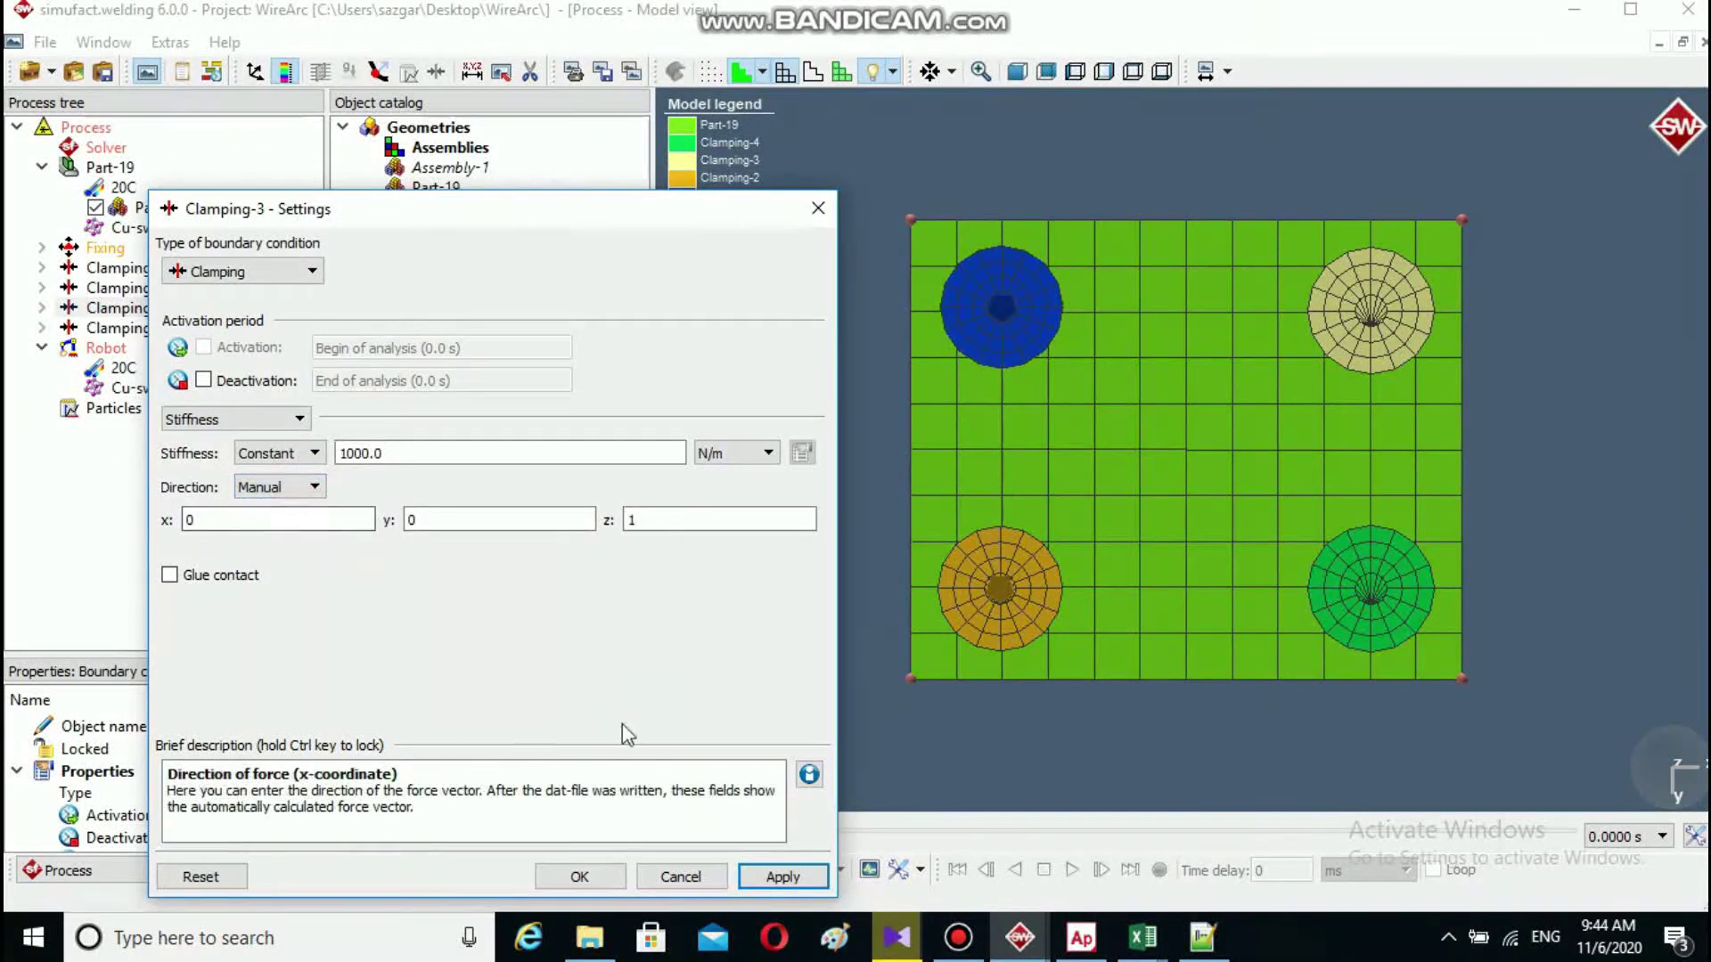
click(589, 876)
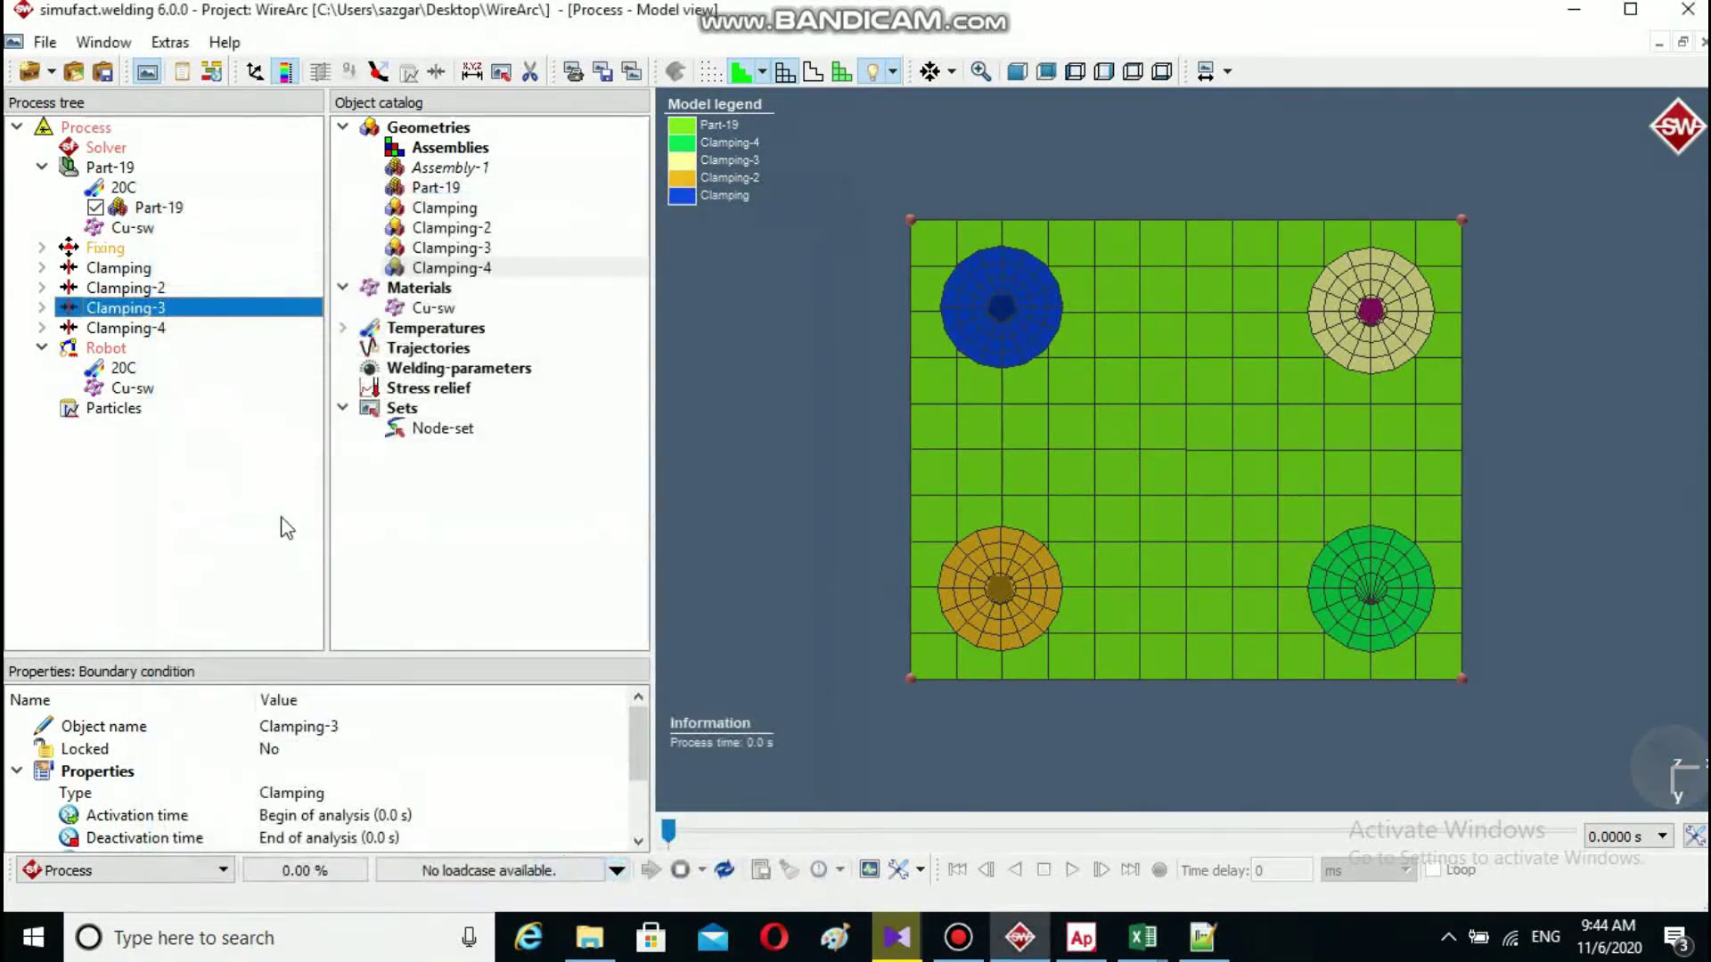
- Set the force direction of Clamping-4 to Manual with vector x 0, y 0, z 1 and check the clamping arrows from the side
double_click(165, 329)
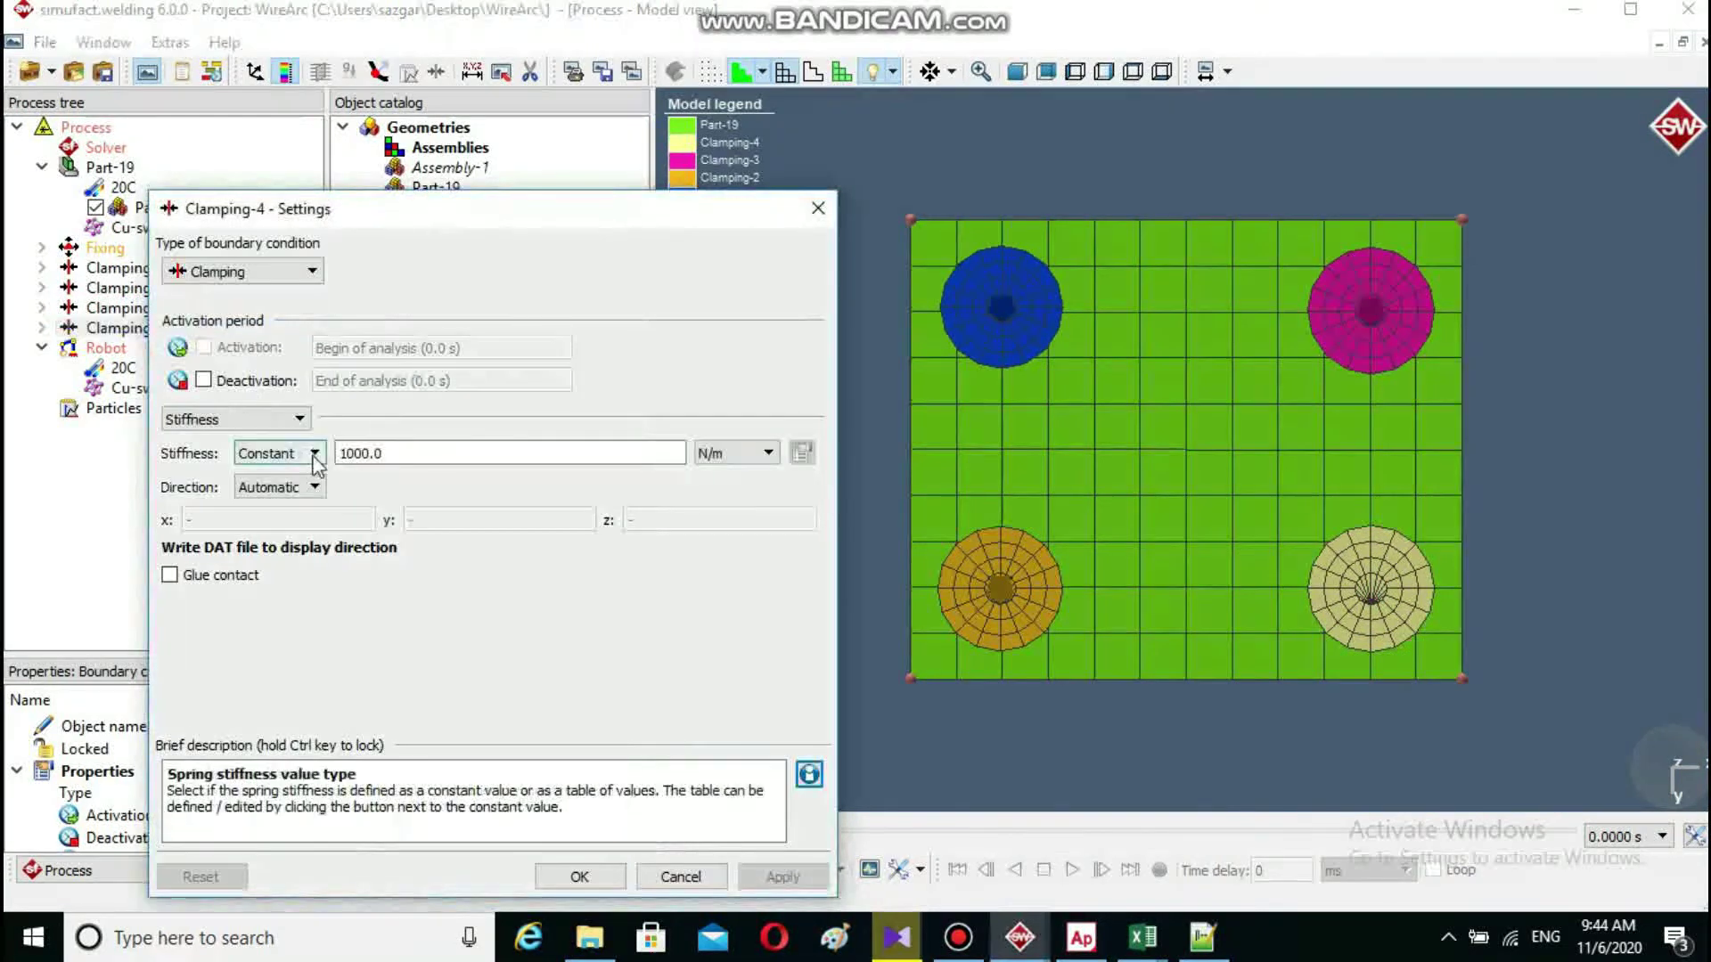
click(303, 487)
click(302, 523)
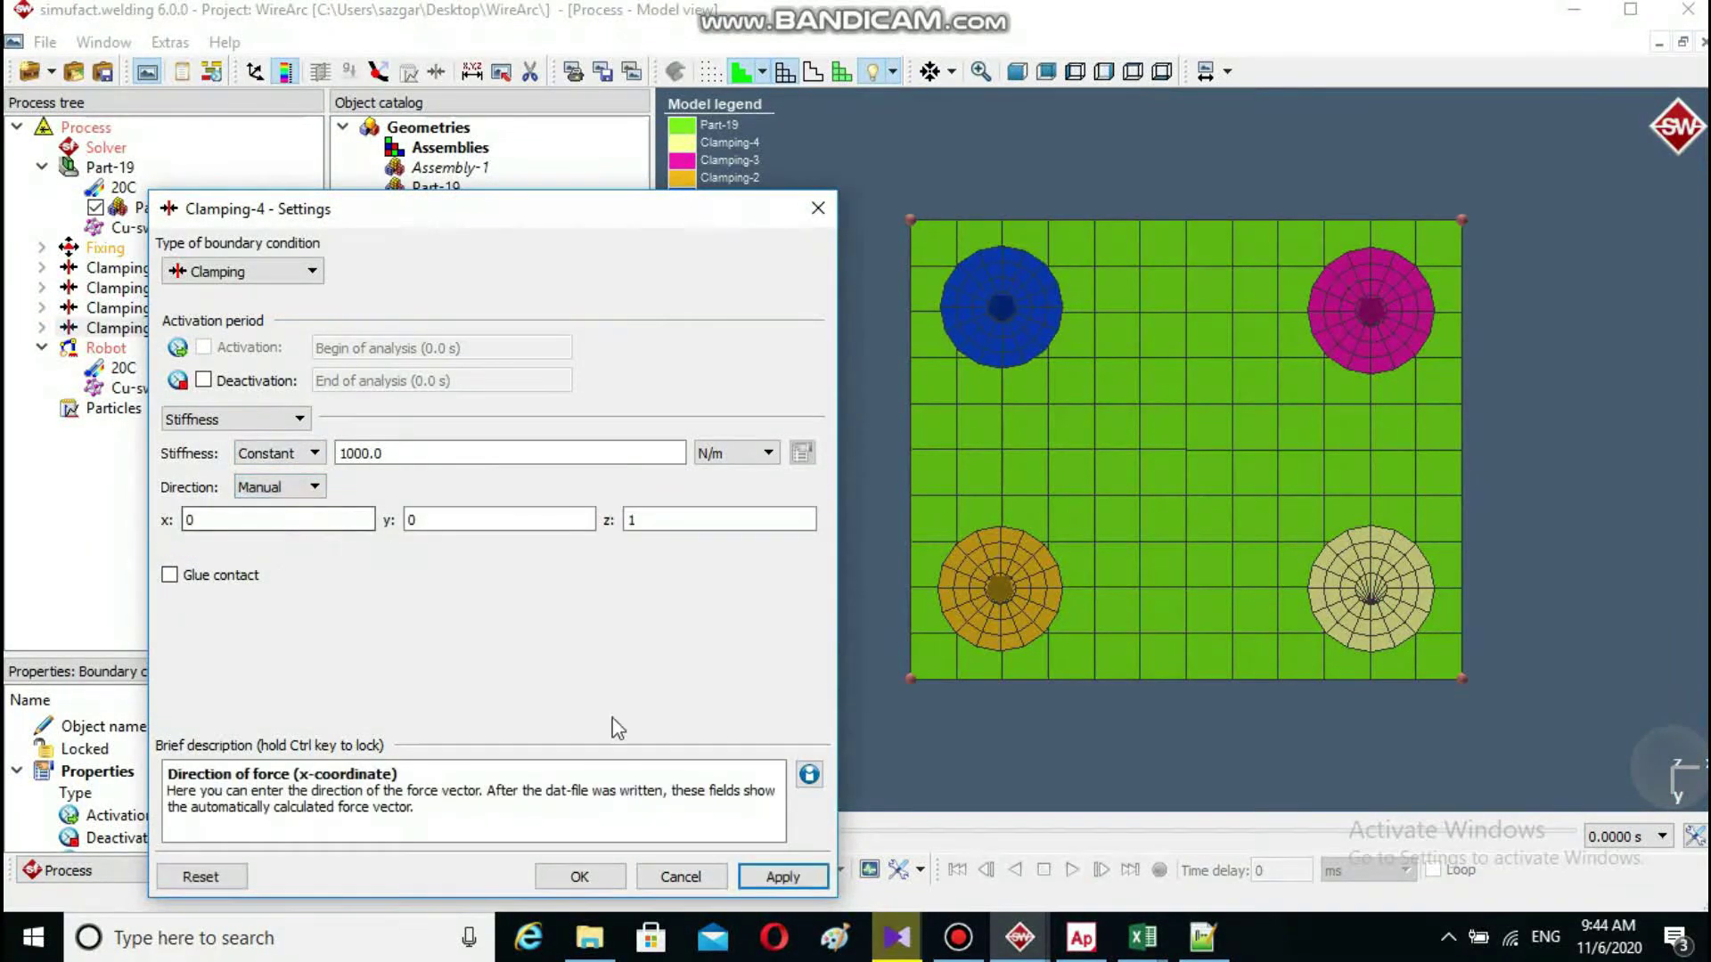
click(587, 872)
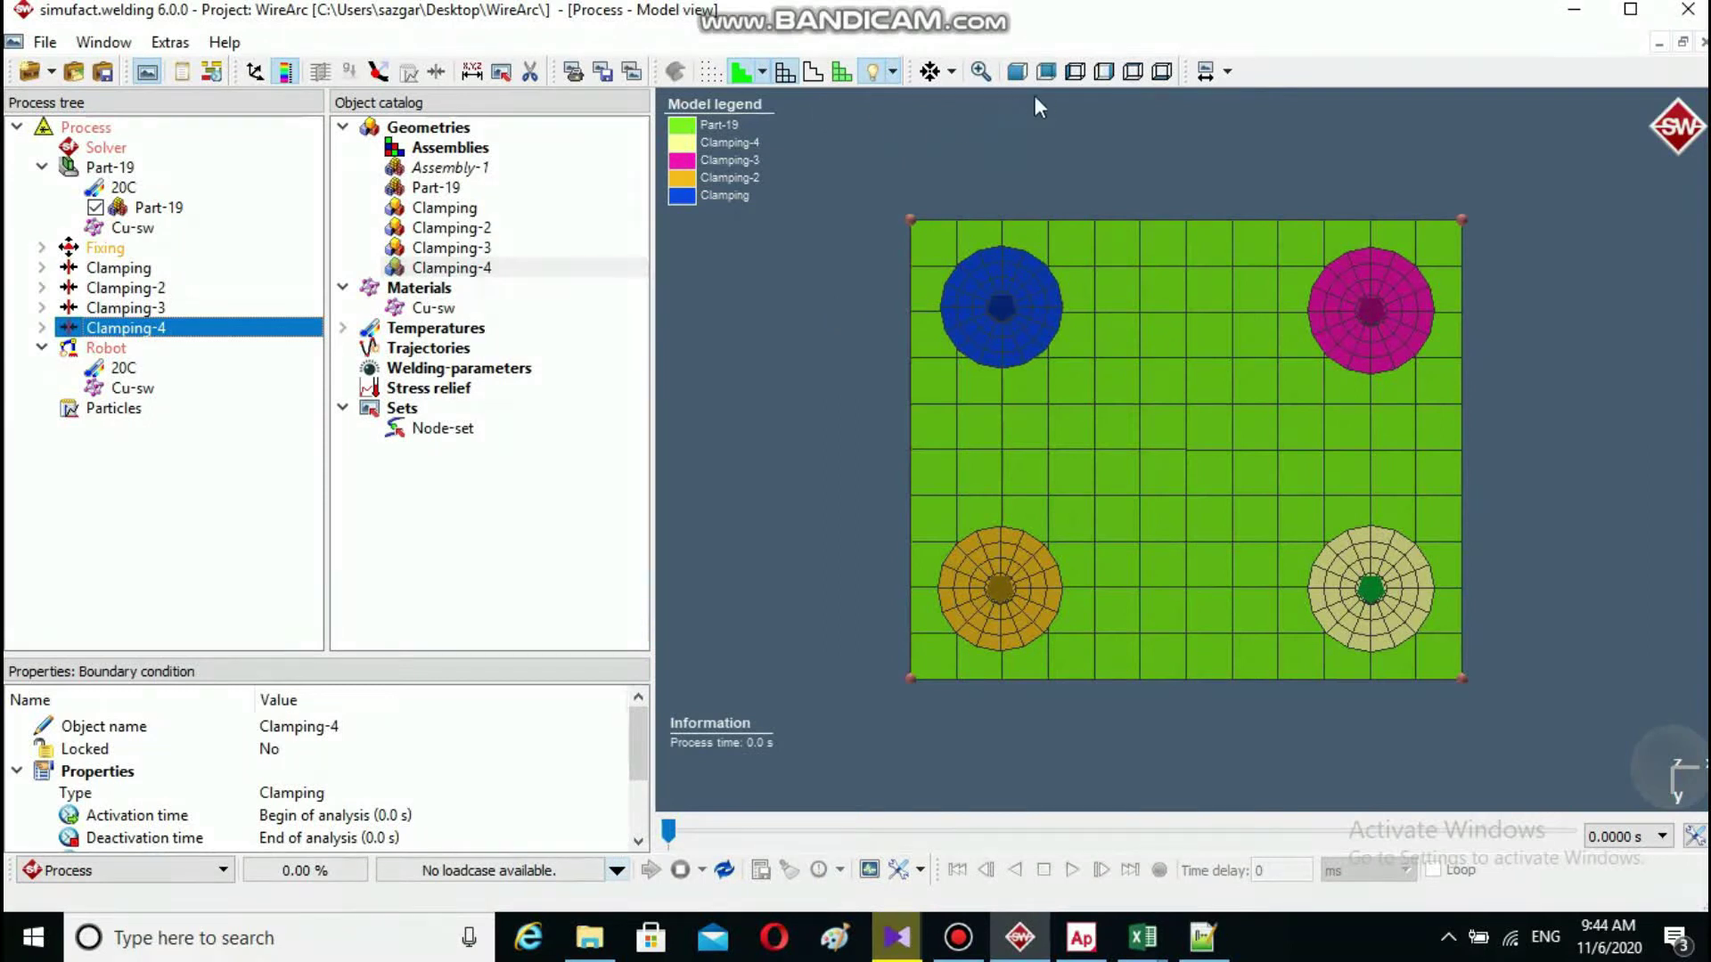
click(1069, 71)
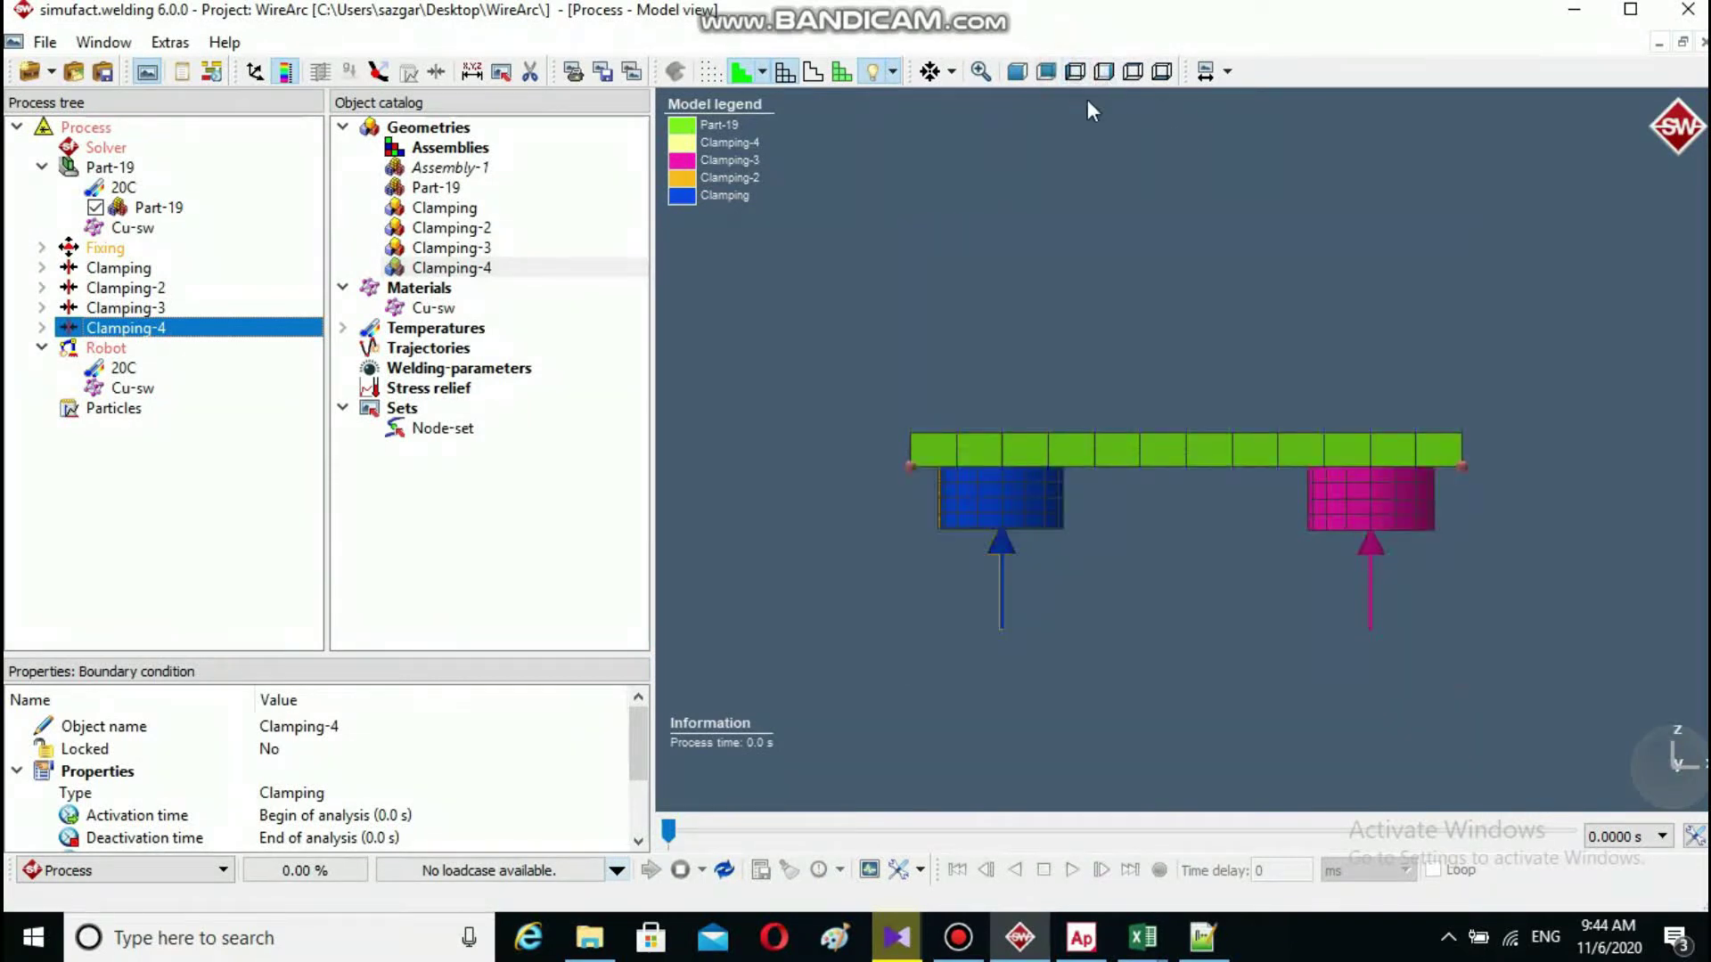
click(1019, 74)
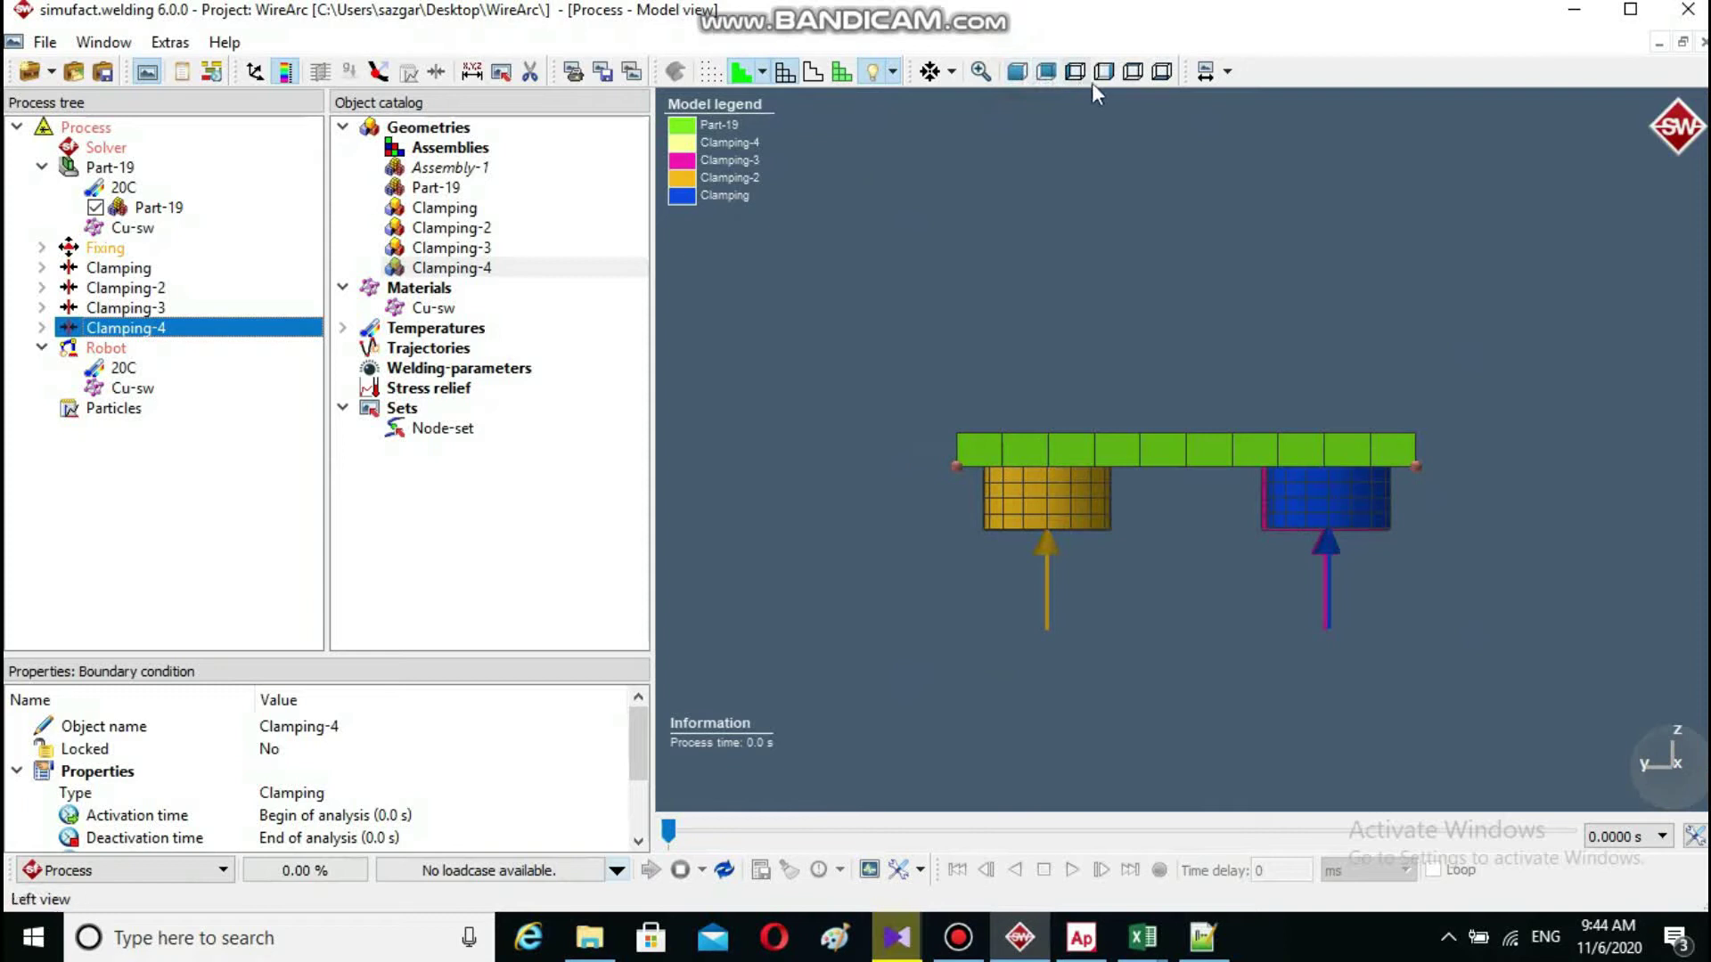
click(1133, 80)
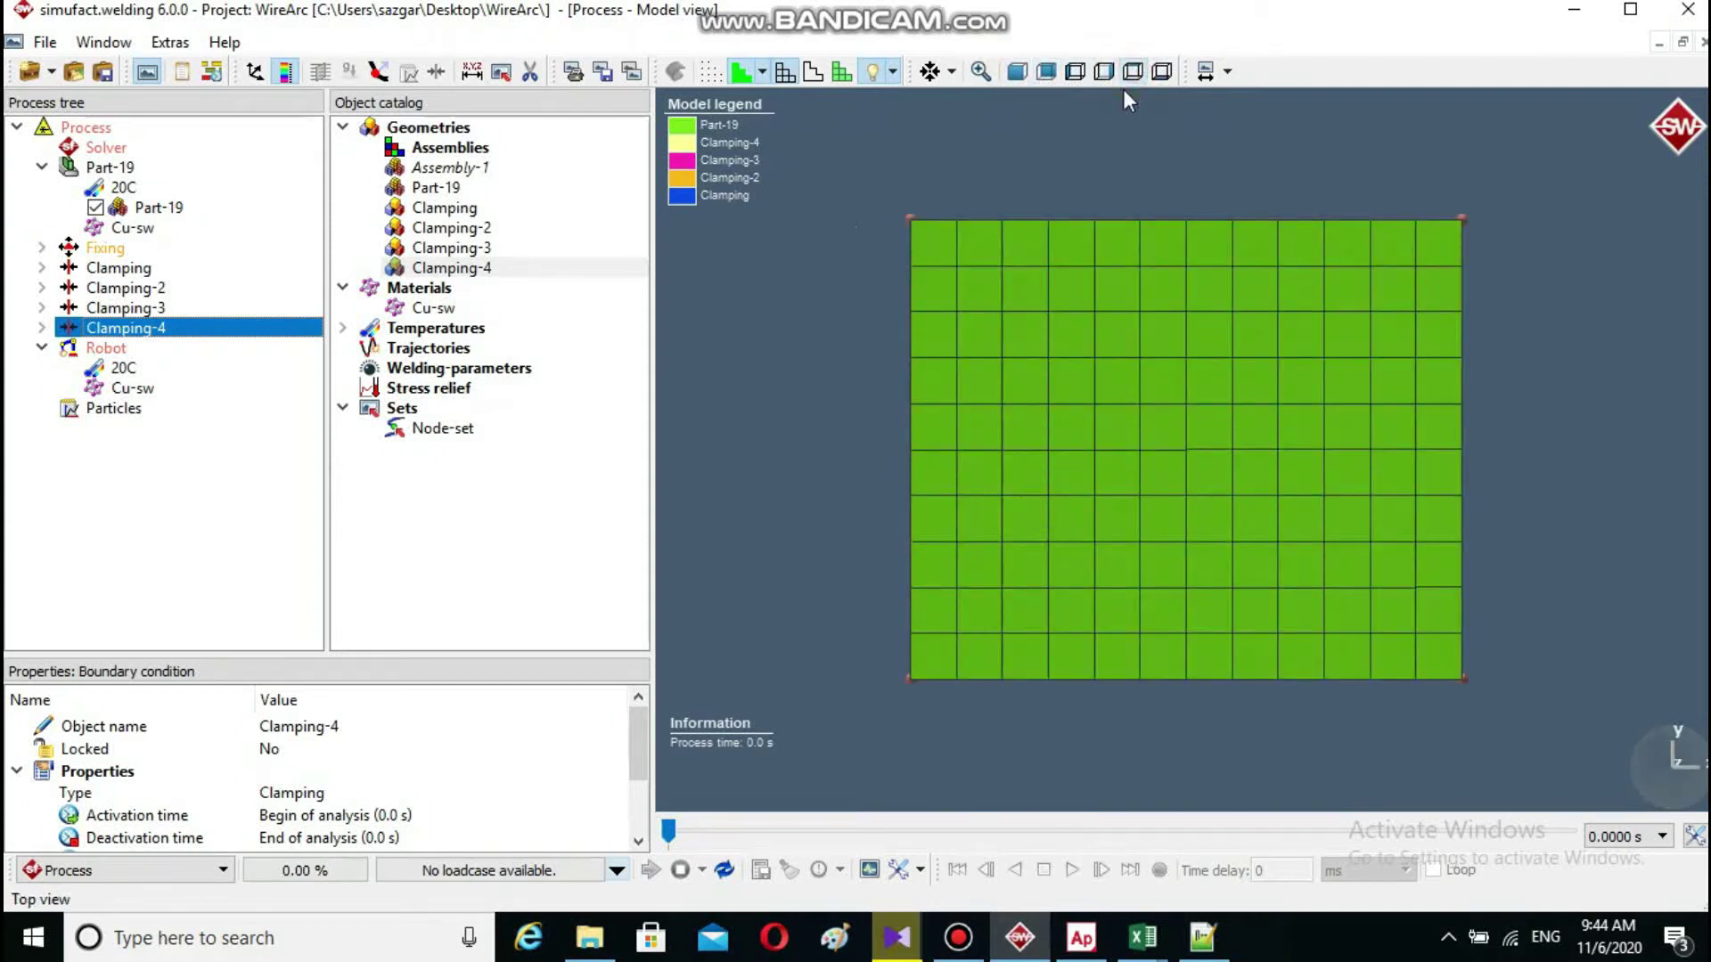
- Create a new heat source parameter for the welding parameters in the object catalog
click(424, 350)
click(370, 329)
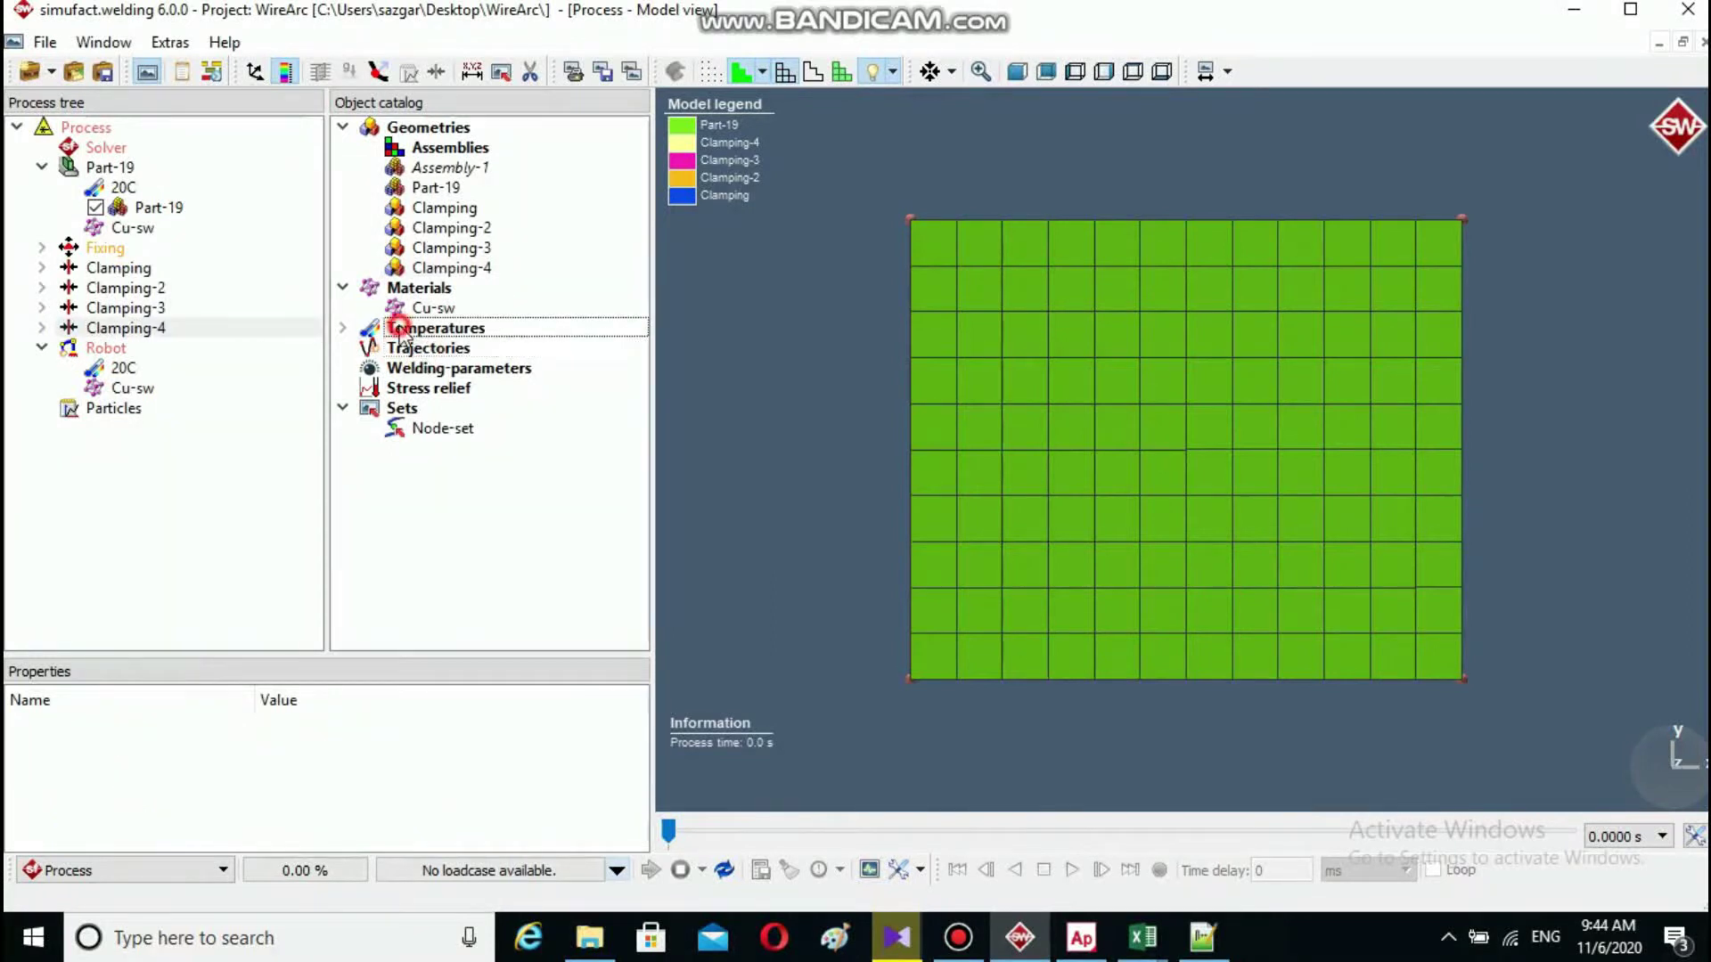
click(343, 328)
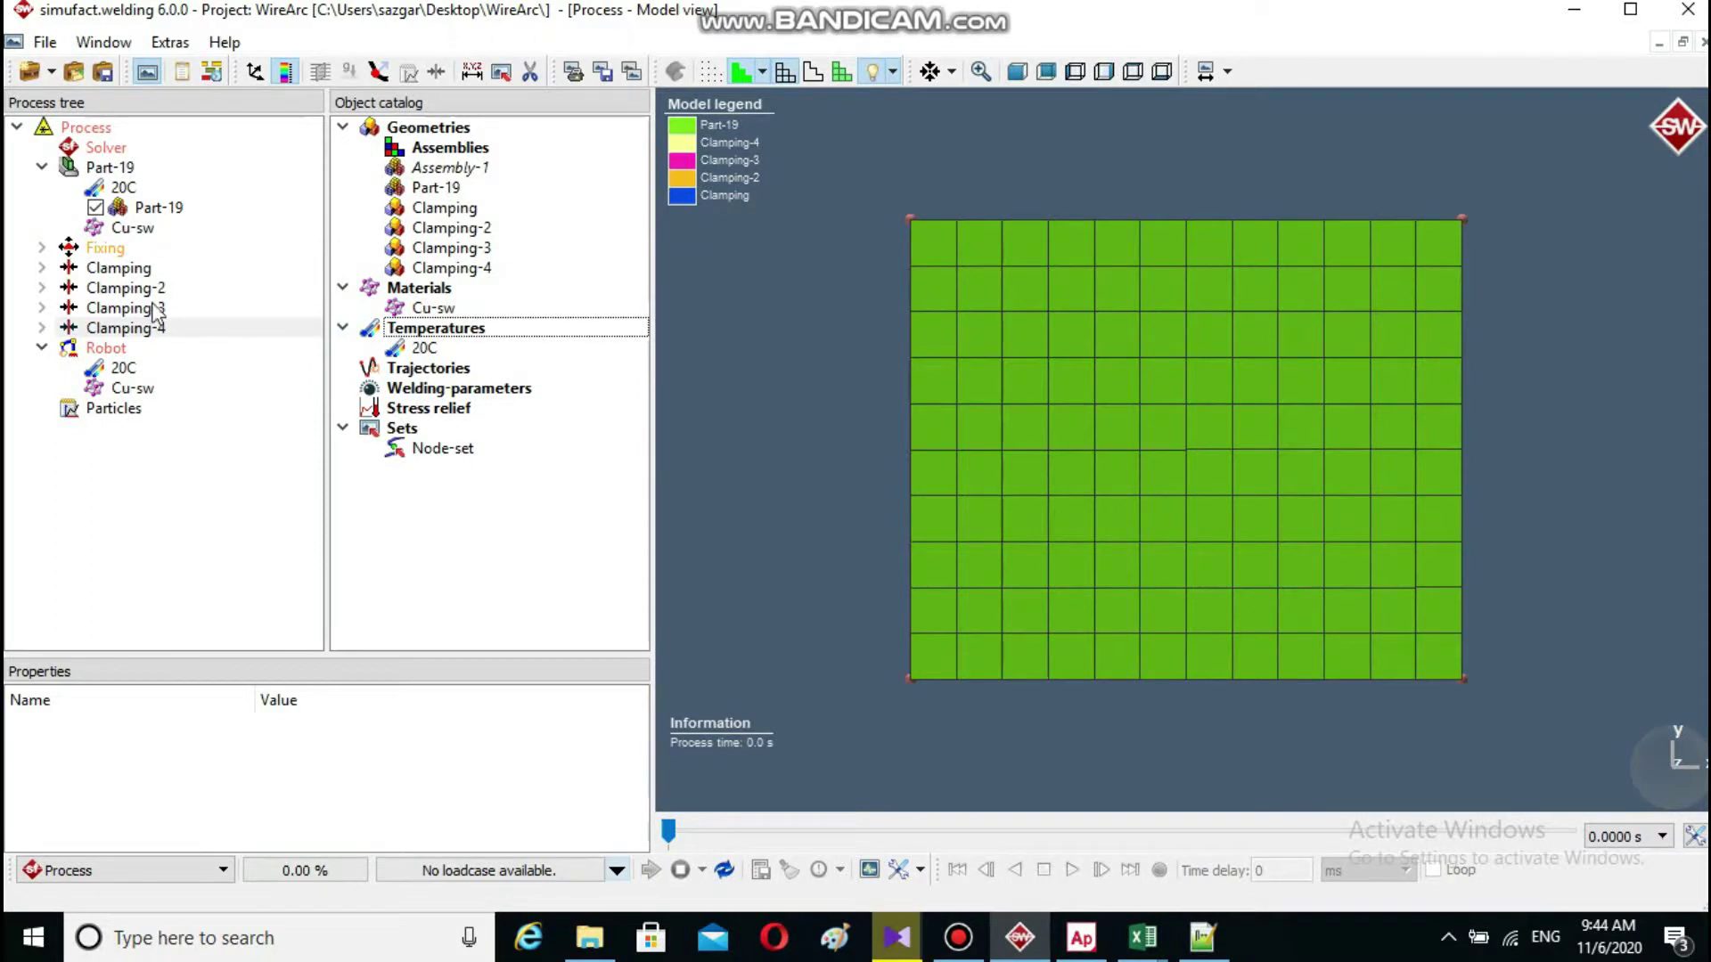
click(445, 392)
right_click(437, 390)
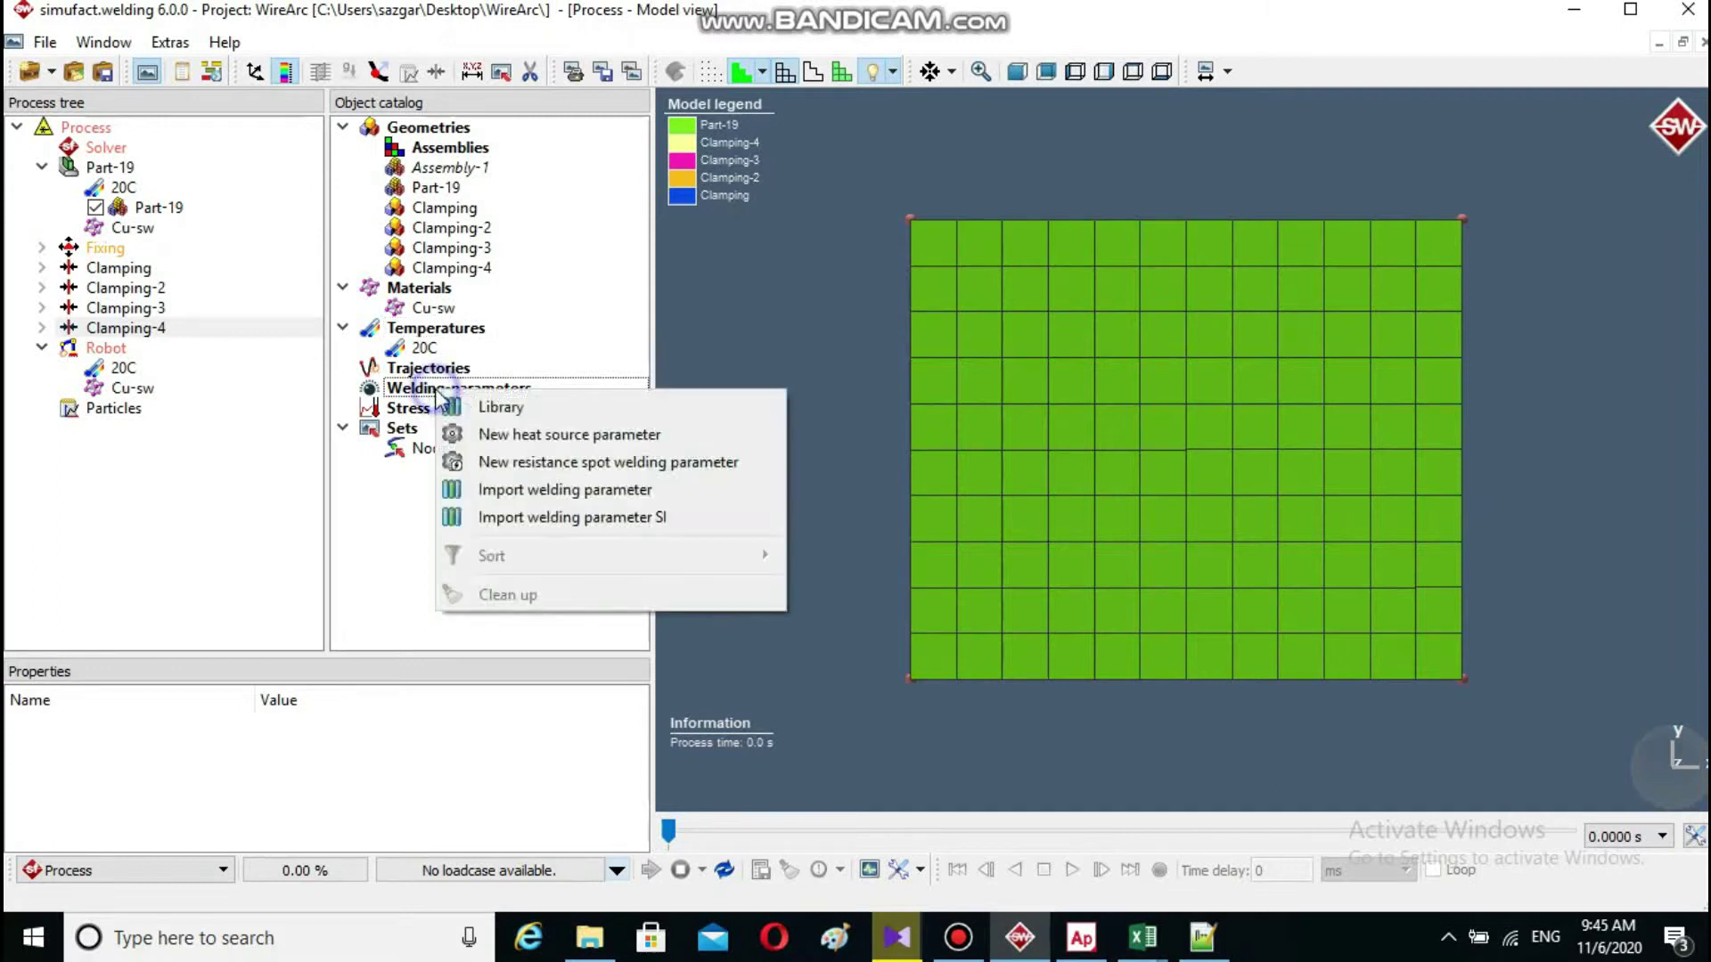
click(554, 435)
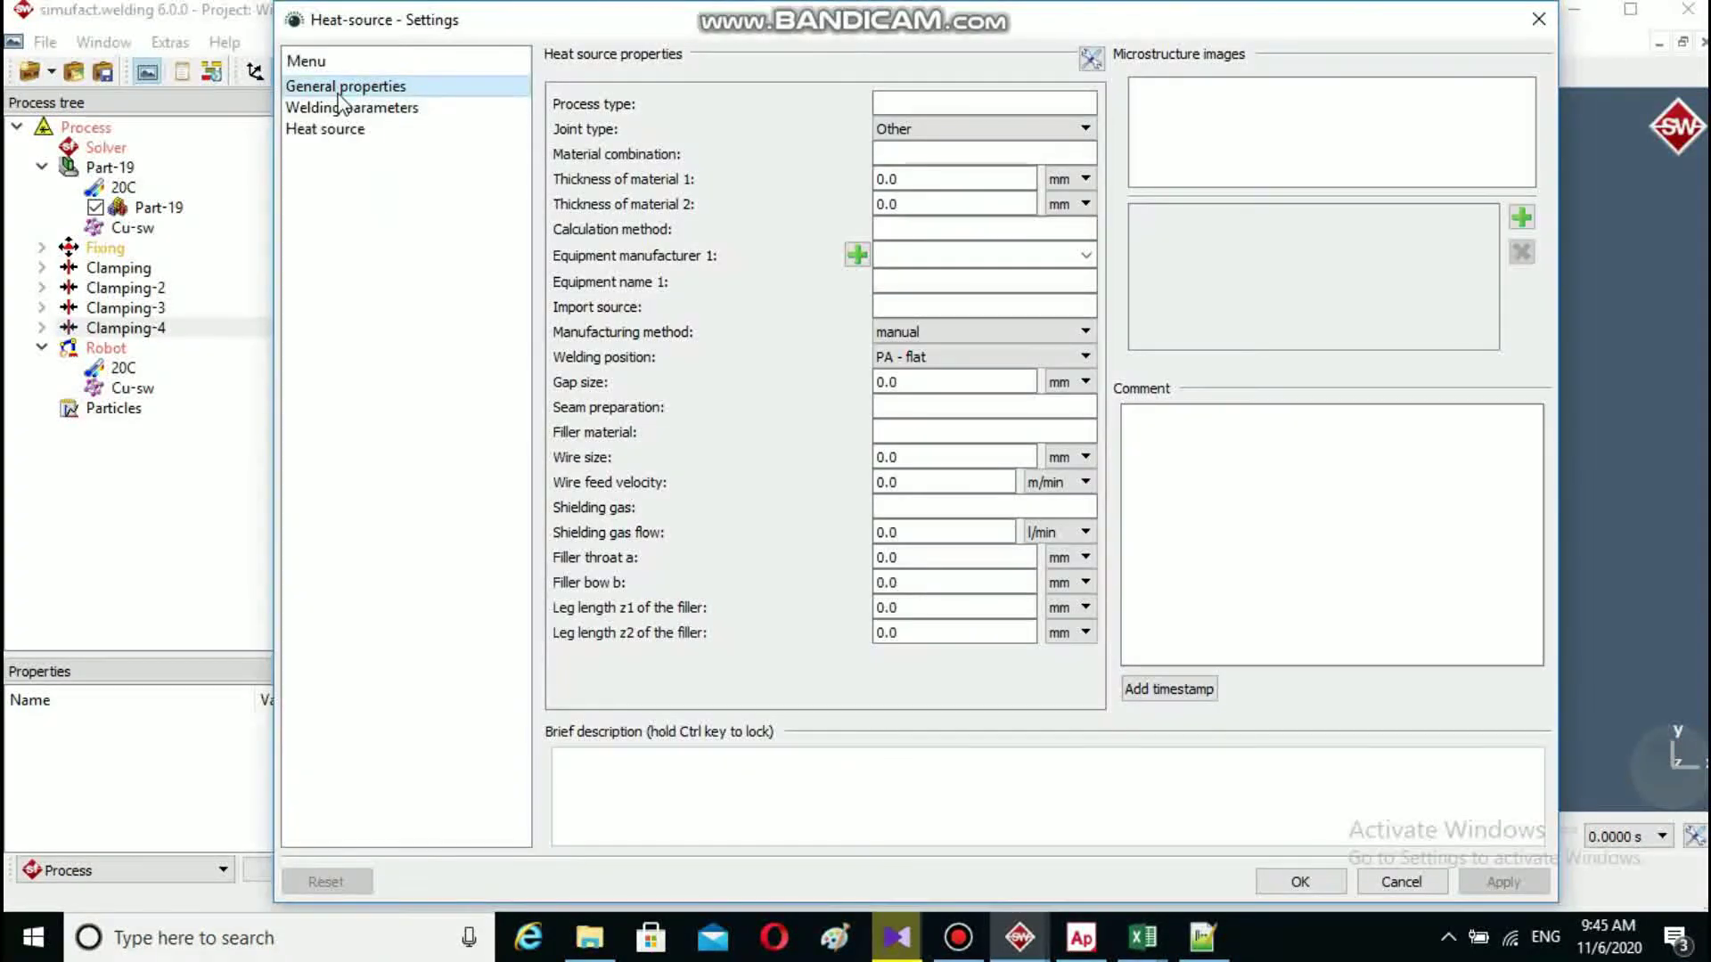
- Set the heat source's welding velocity to 1 mm/s
click(347, 107)
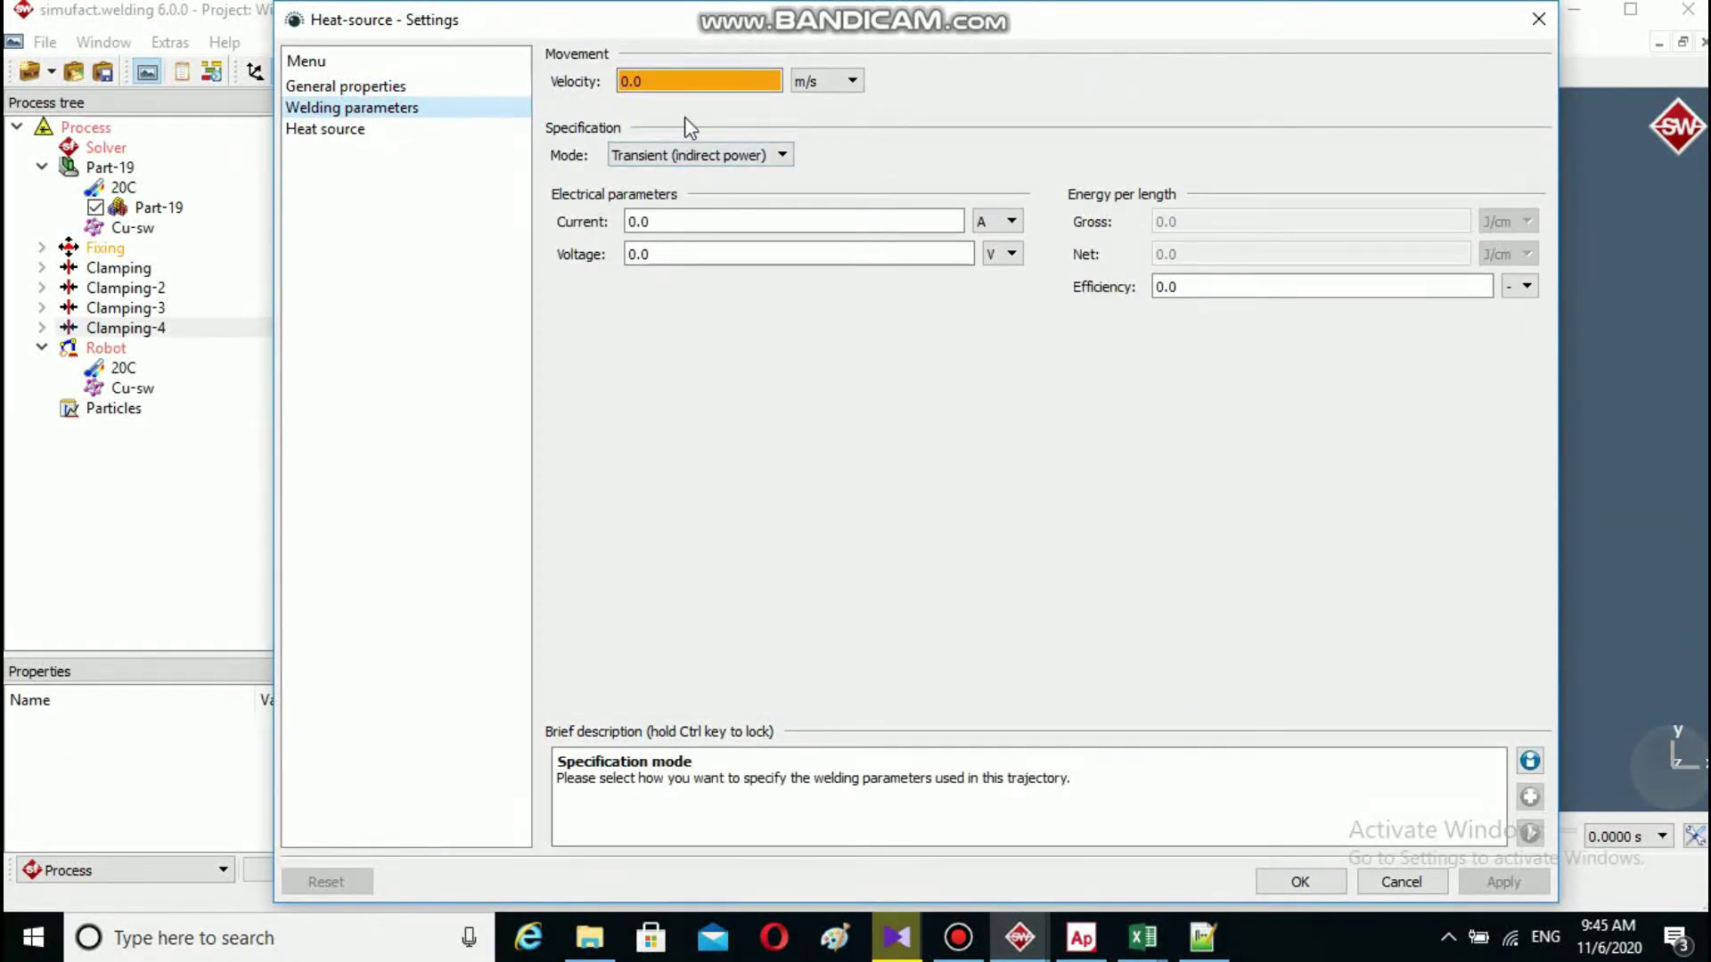
click(807, 80)
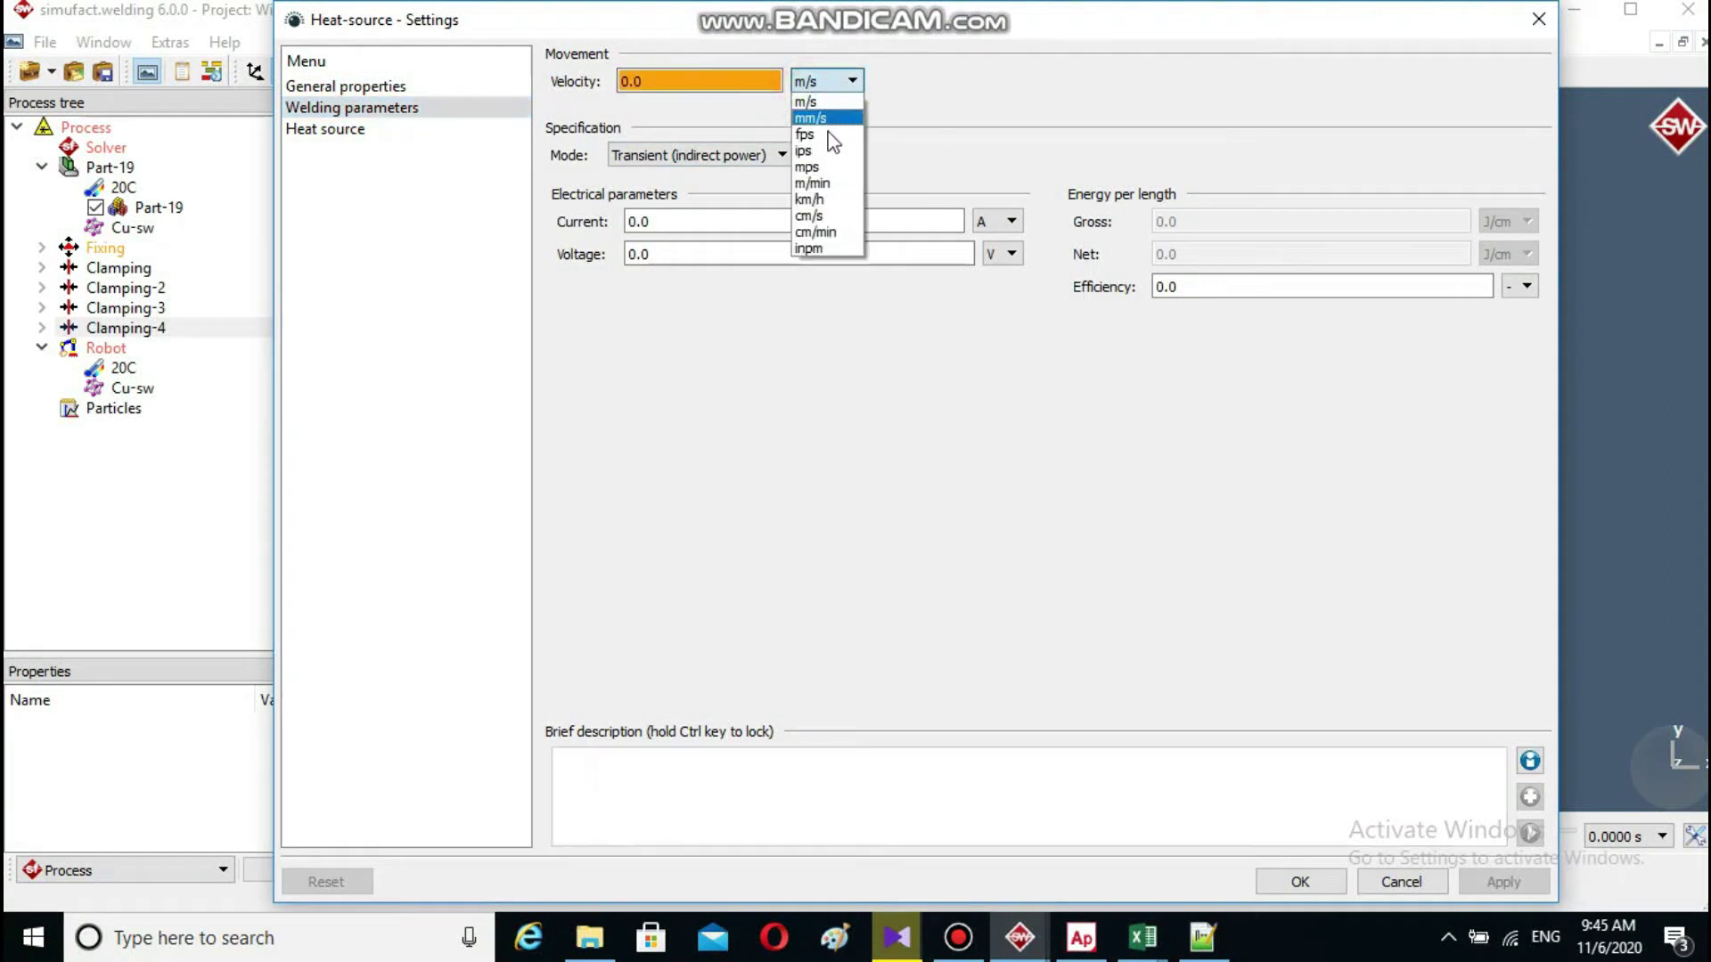
click(821, 123)
click(688, 78)
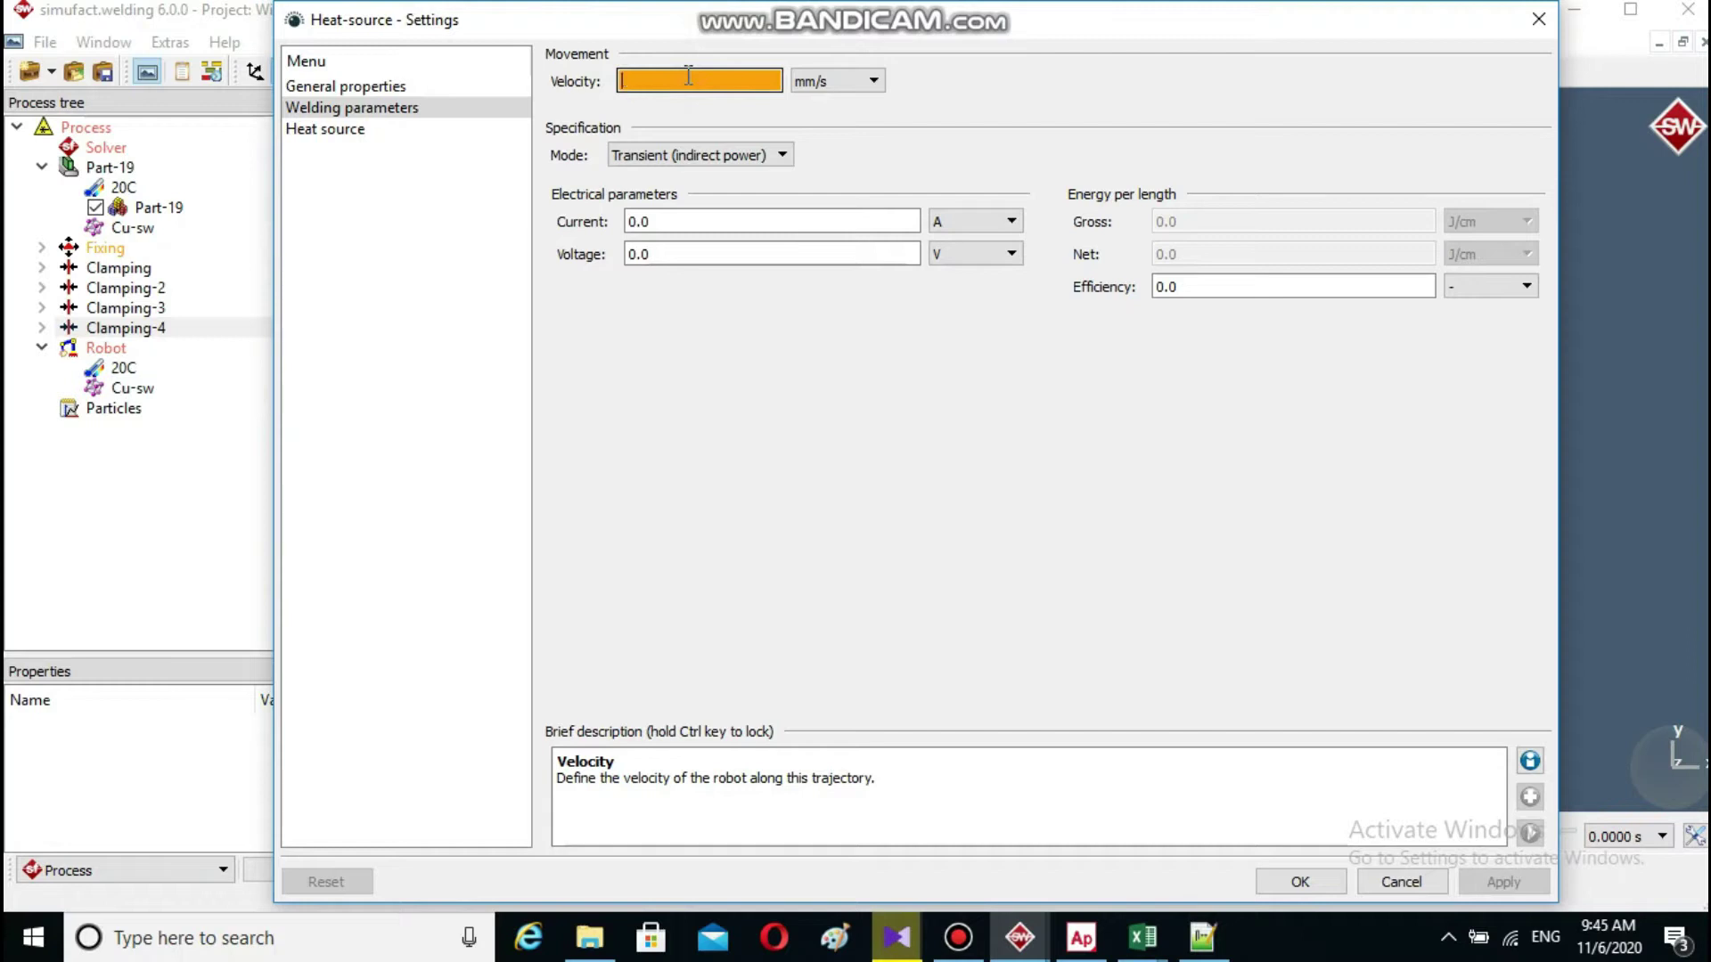
text(1)
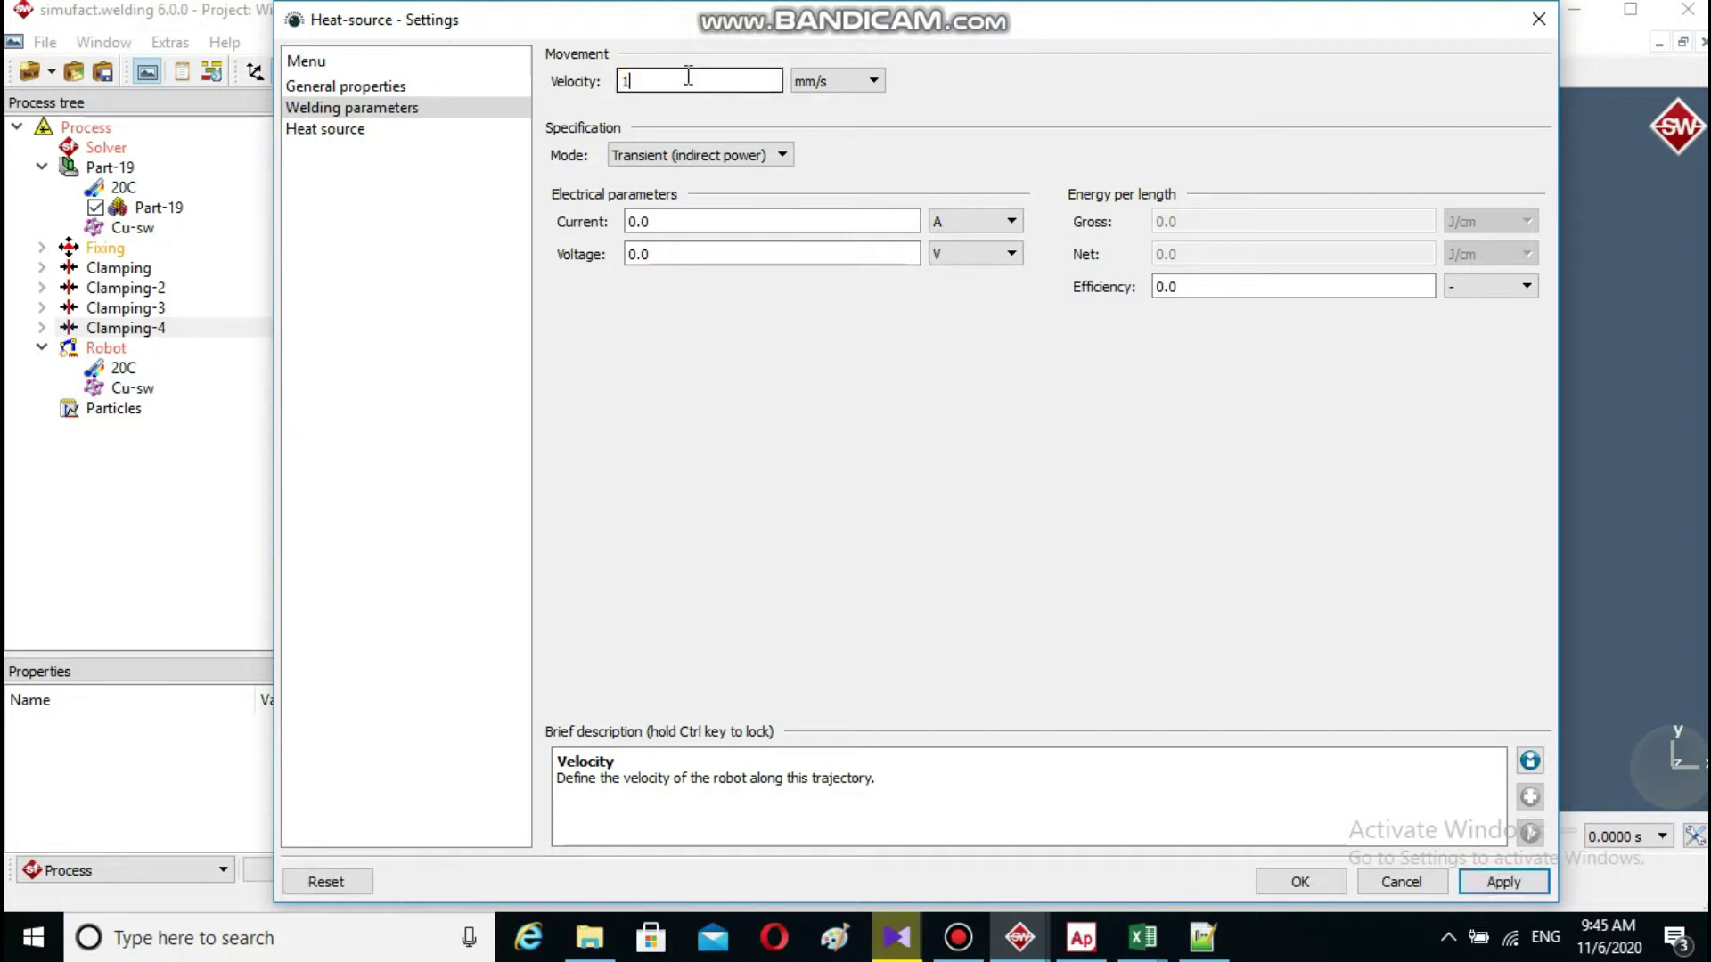
- Set the heat source's electrical parameters to a current of 16.4 A and a voltage of 178 V
click(852, 253)
click(746, 223)
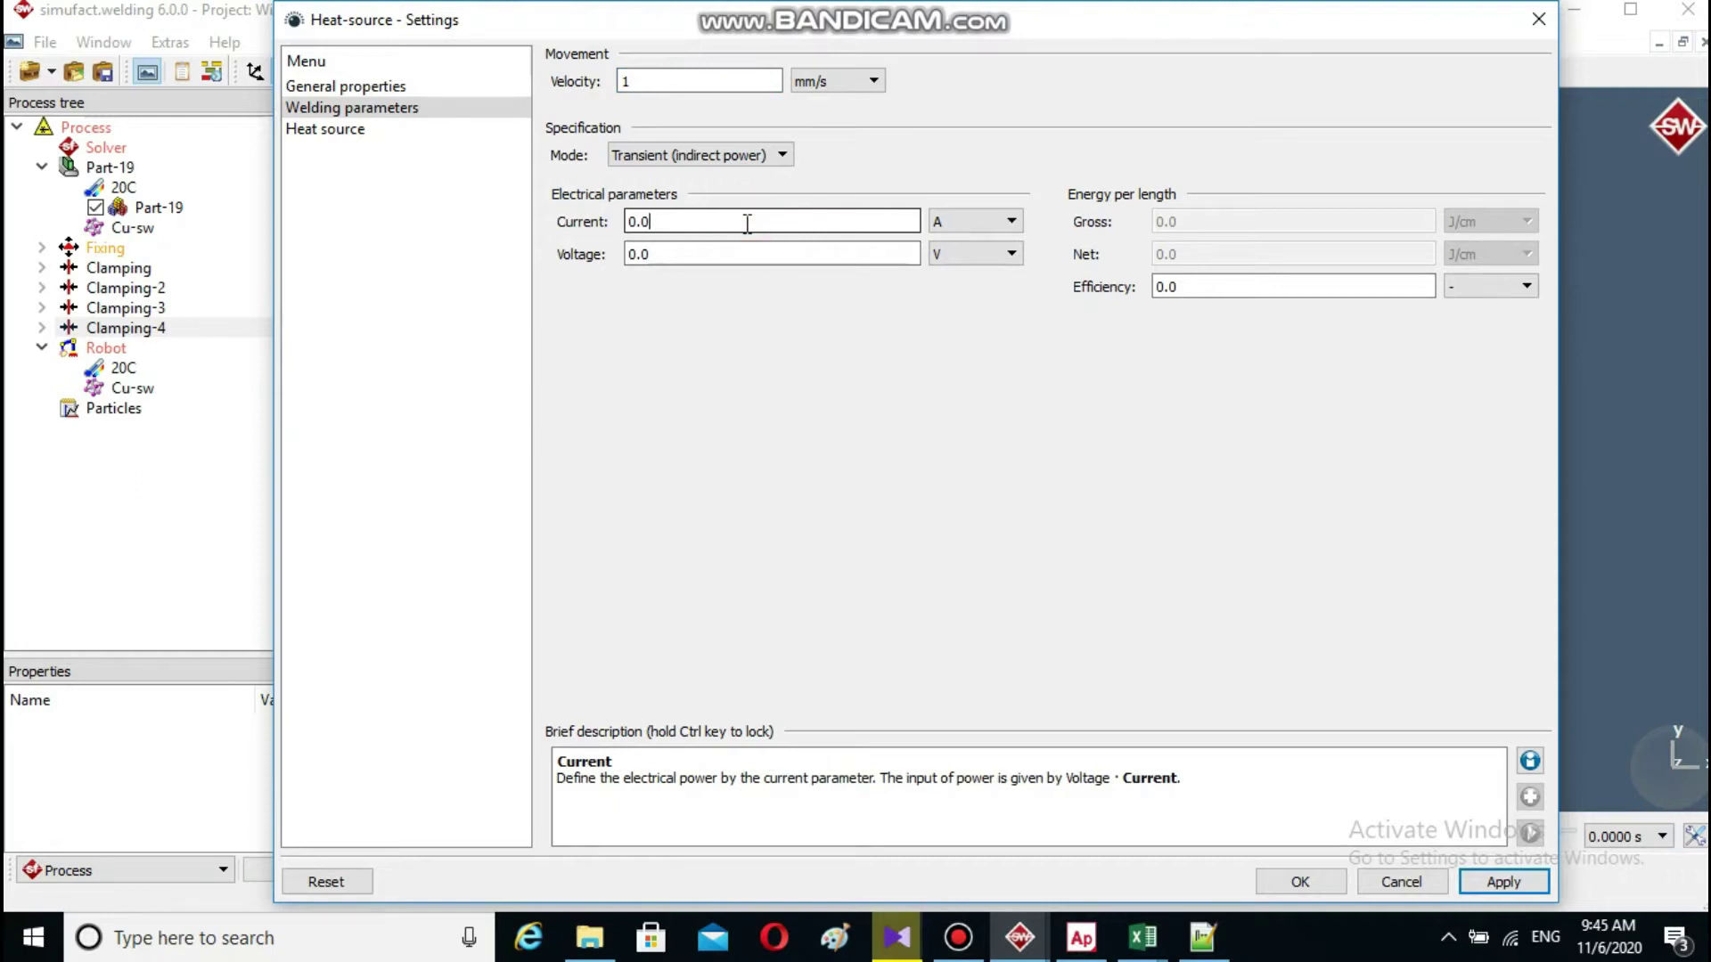
key(BackSpace)
key(BackSpace)
key(BackSpace)
text(16.4)
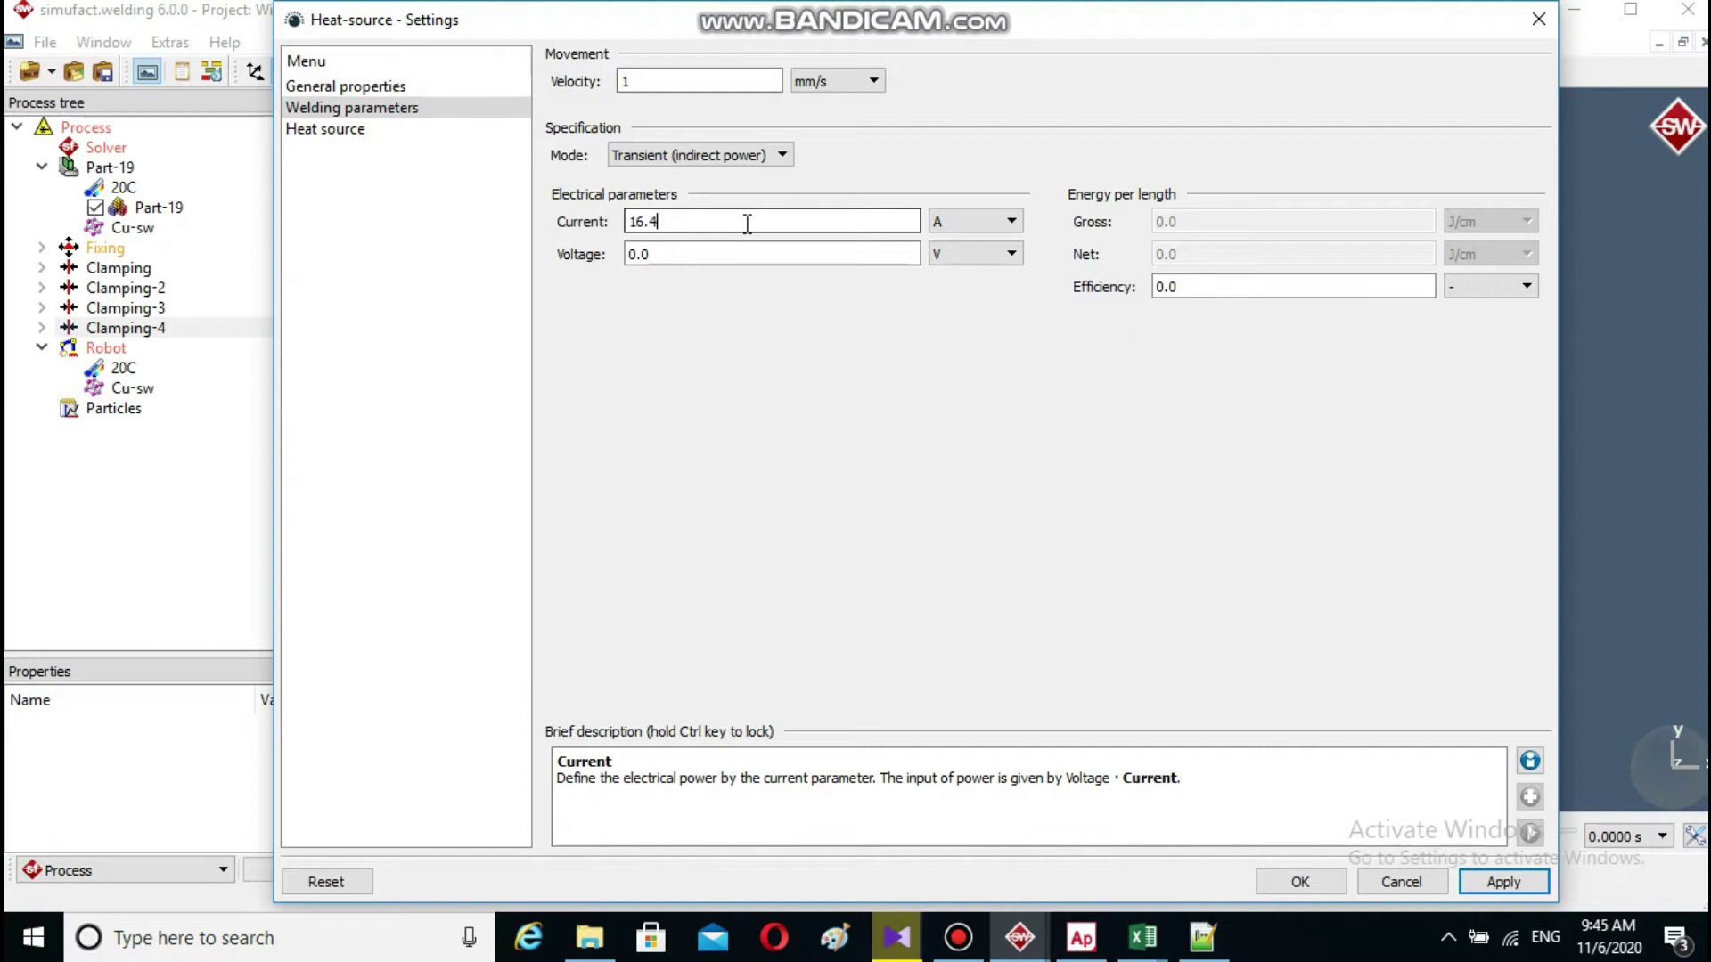
click(689, 254)
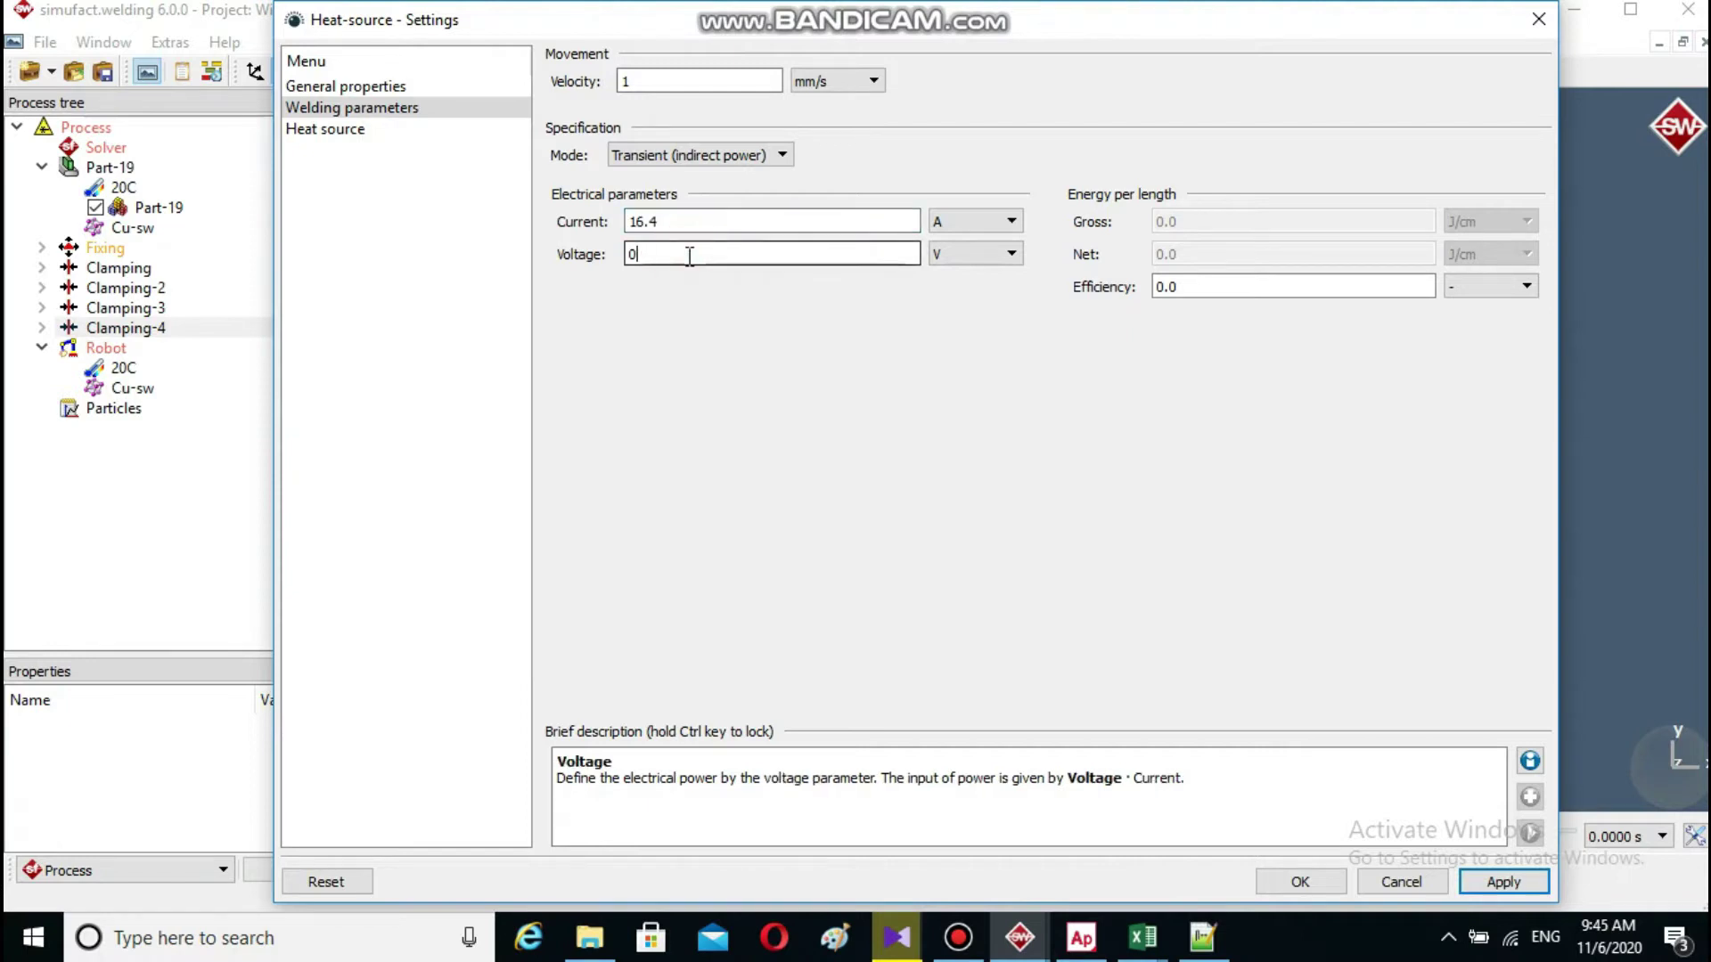
key(BackSpace)
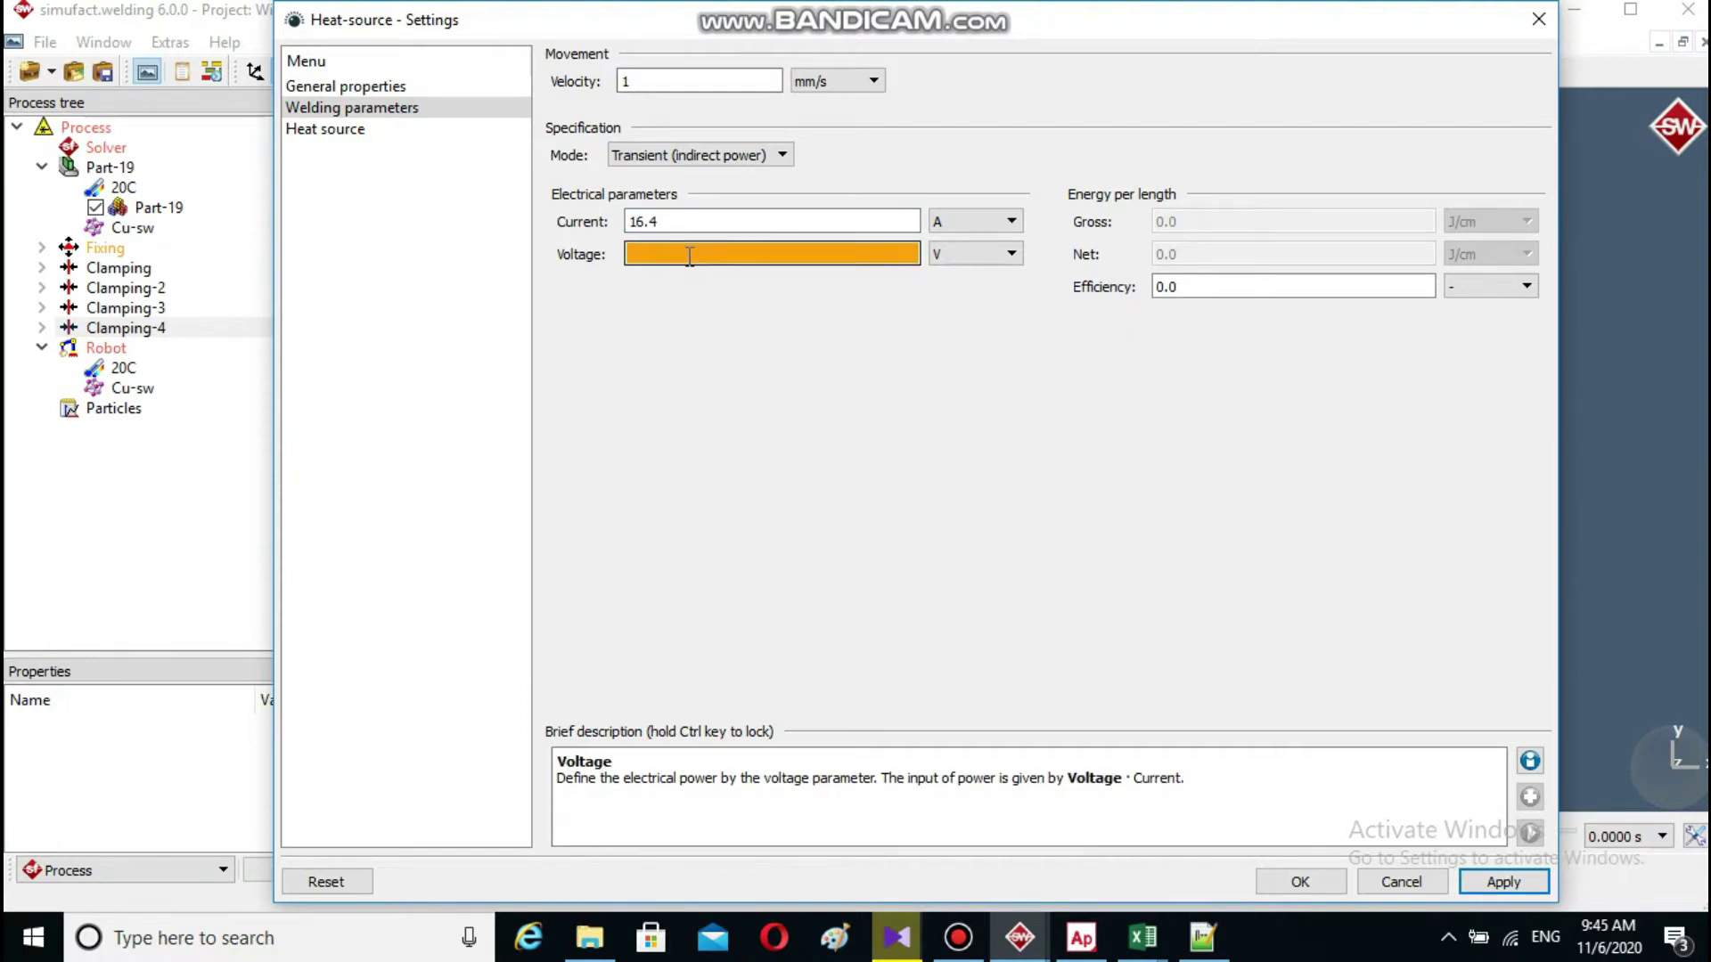
text(178)
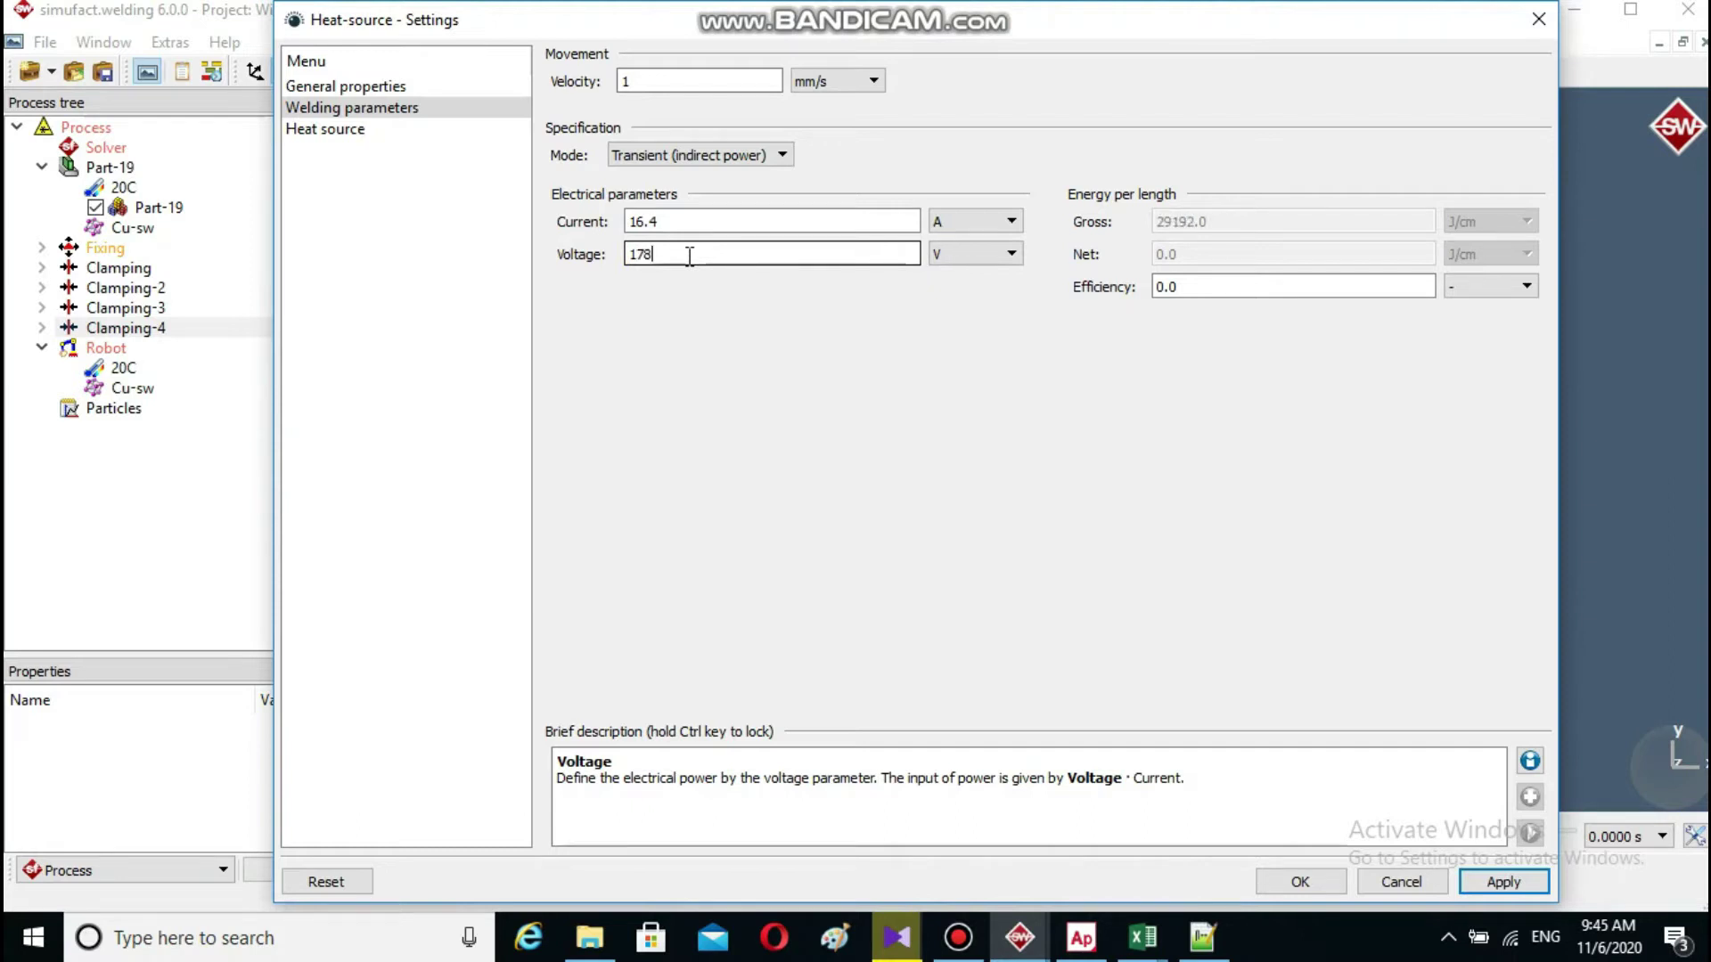
- Enter the welding efficiency and open the Goldak heat source dimensions
click(1206, 285)
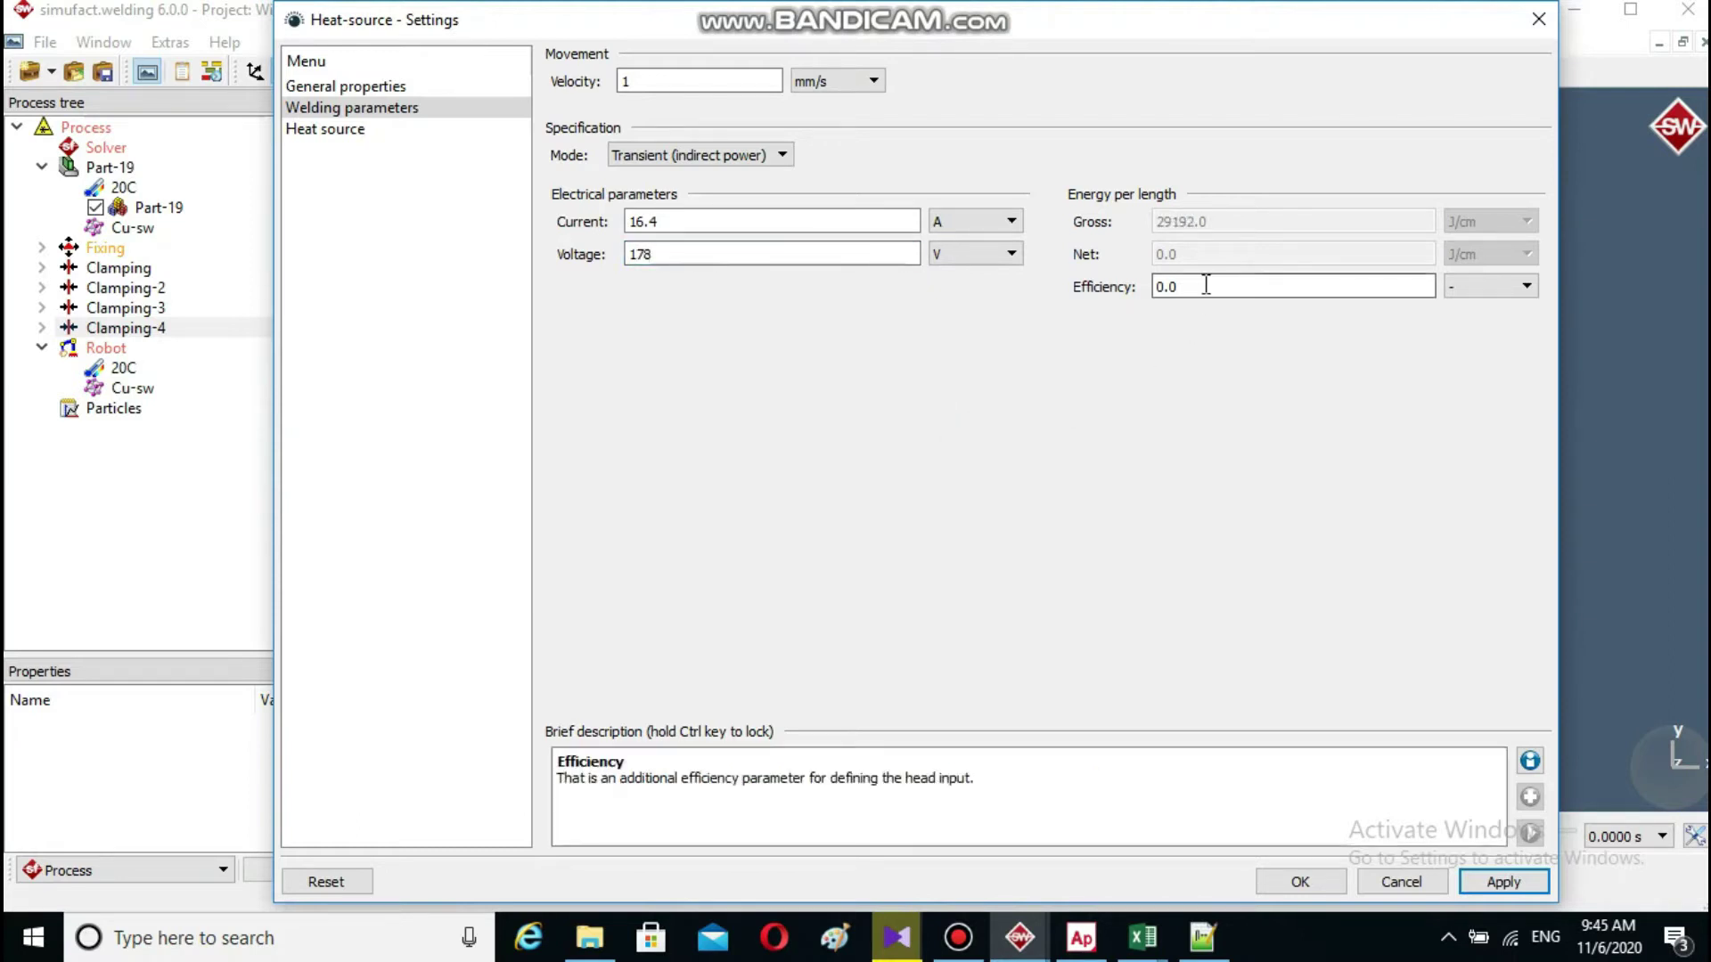
text(8)
click(971, 486)
click(366, 129)
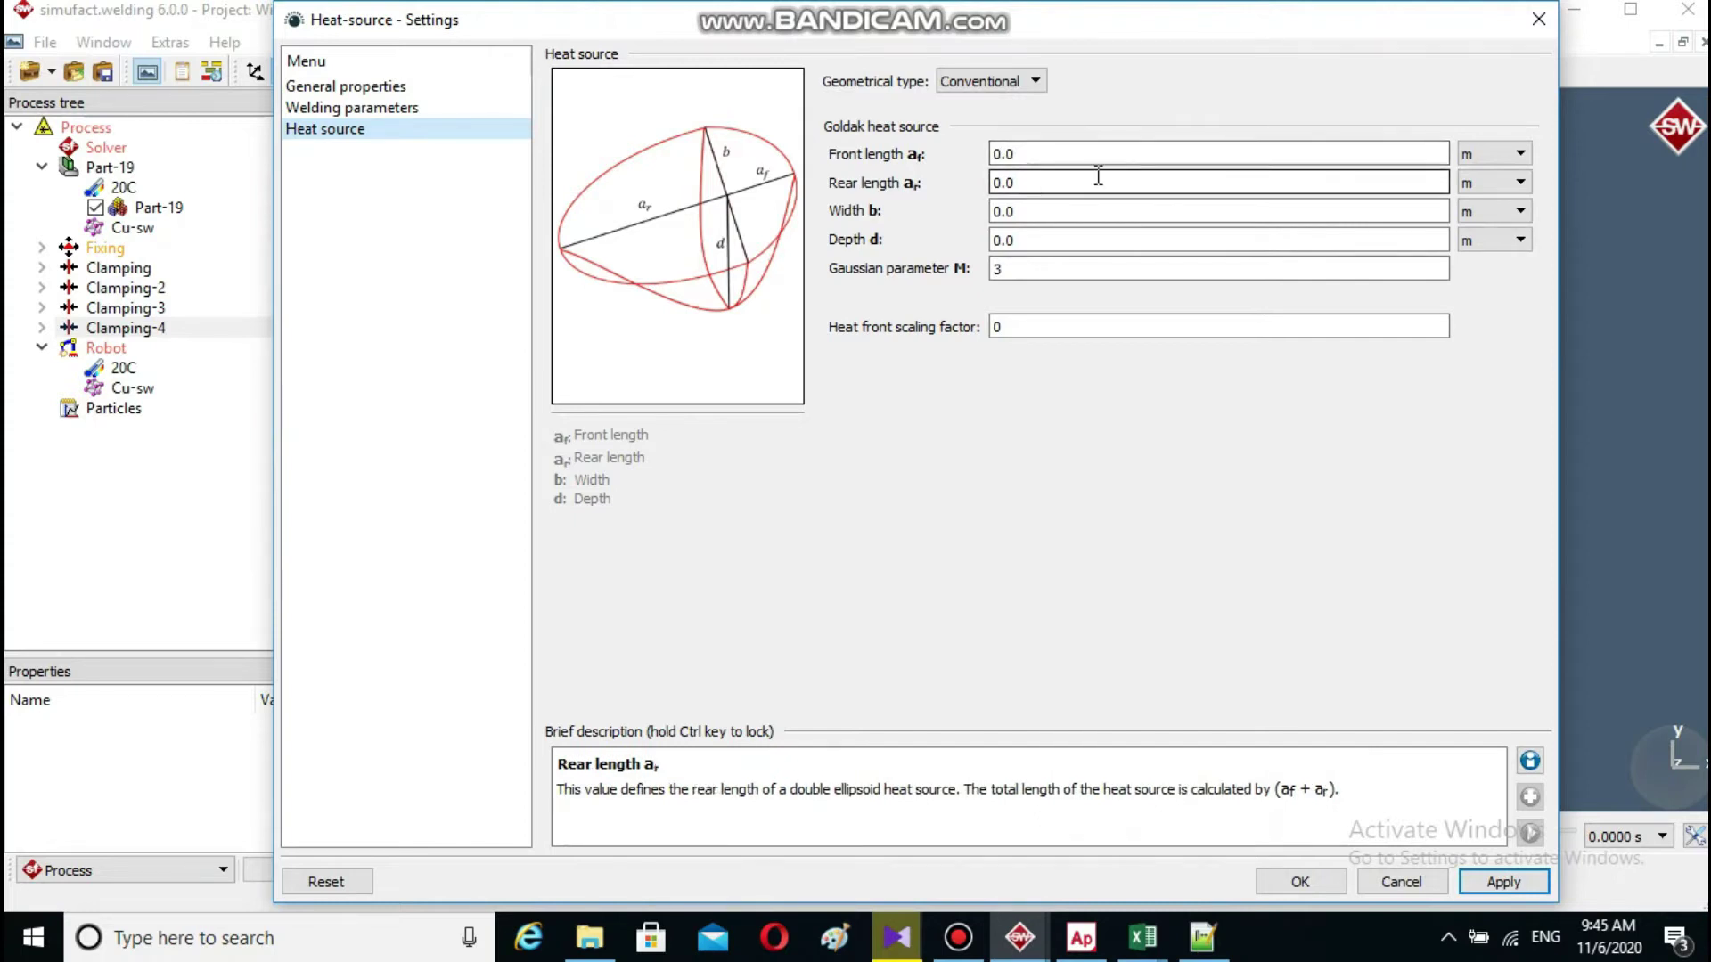
- Set the units of the Goldak heat source's front length, rear length, width and depth to mm
click(1506, 183)
click(1498, 236)
click(1503, 211)
click(1497, 268)
click(1508, 240)
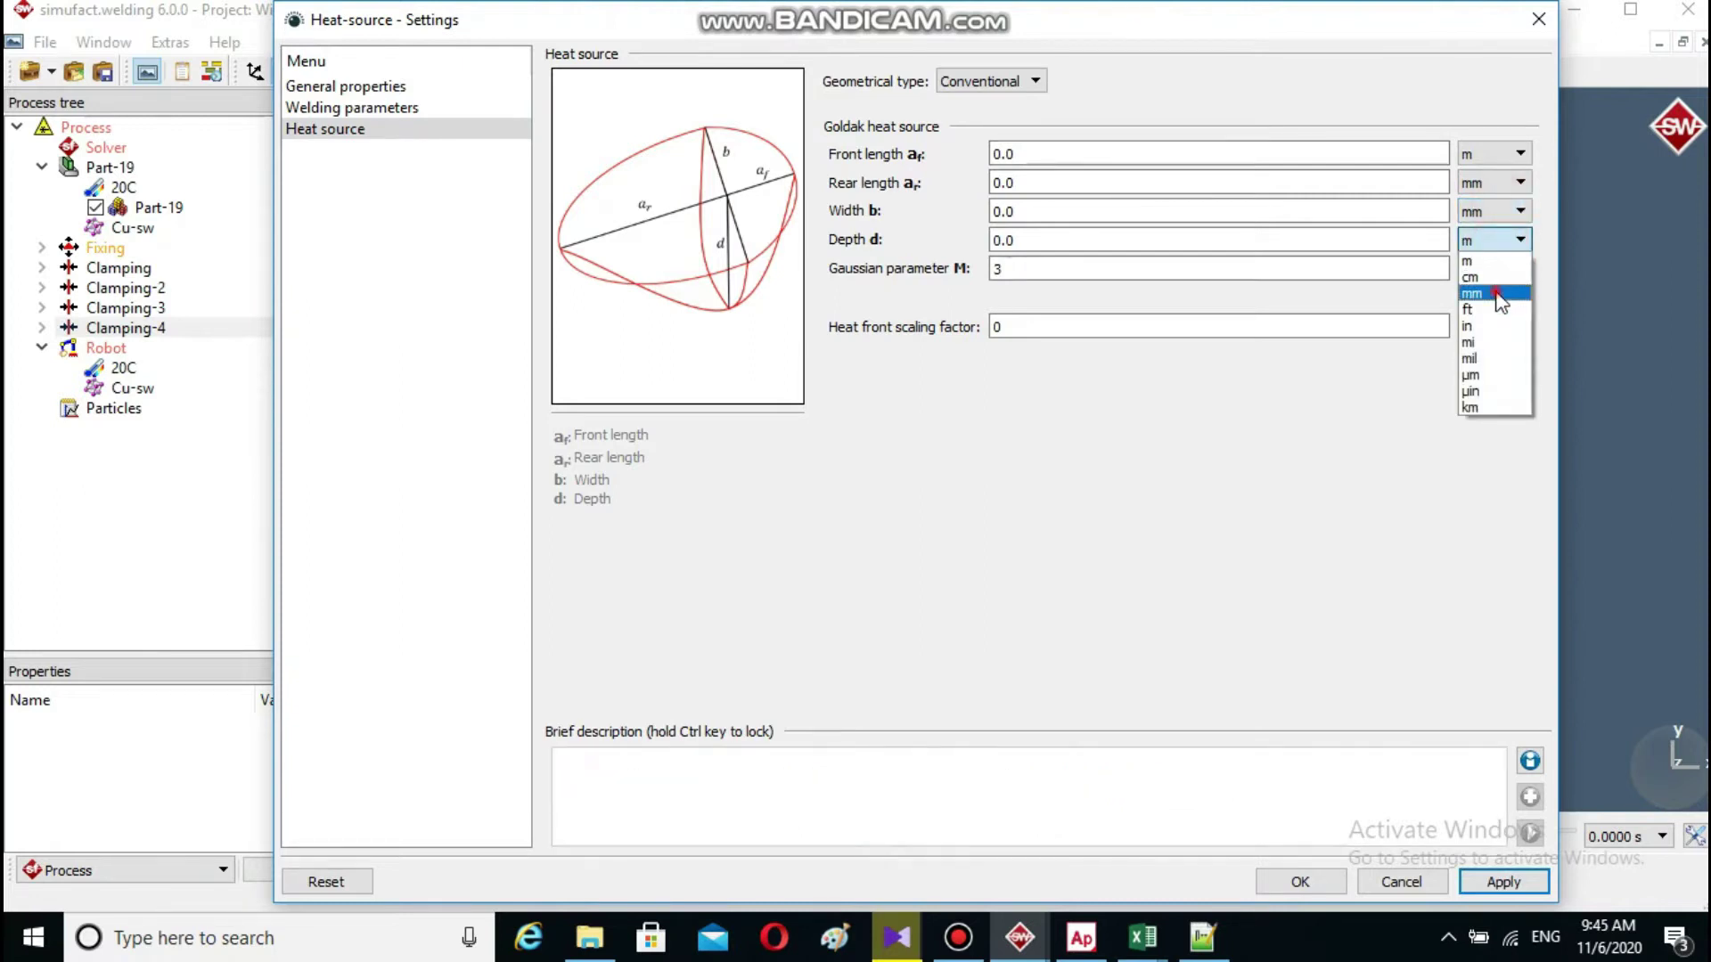
click(1500, 297)
click(1503, 153)
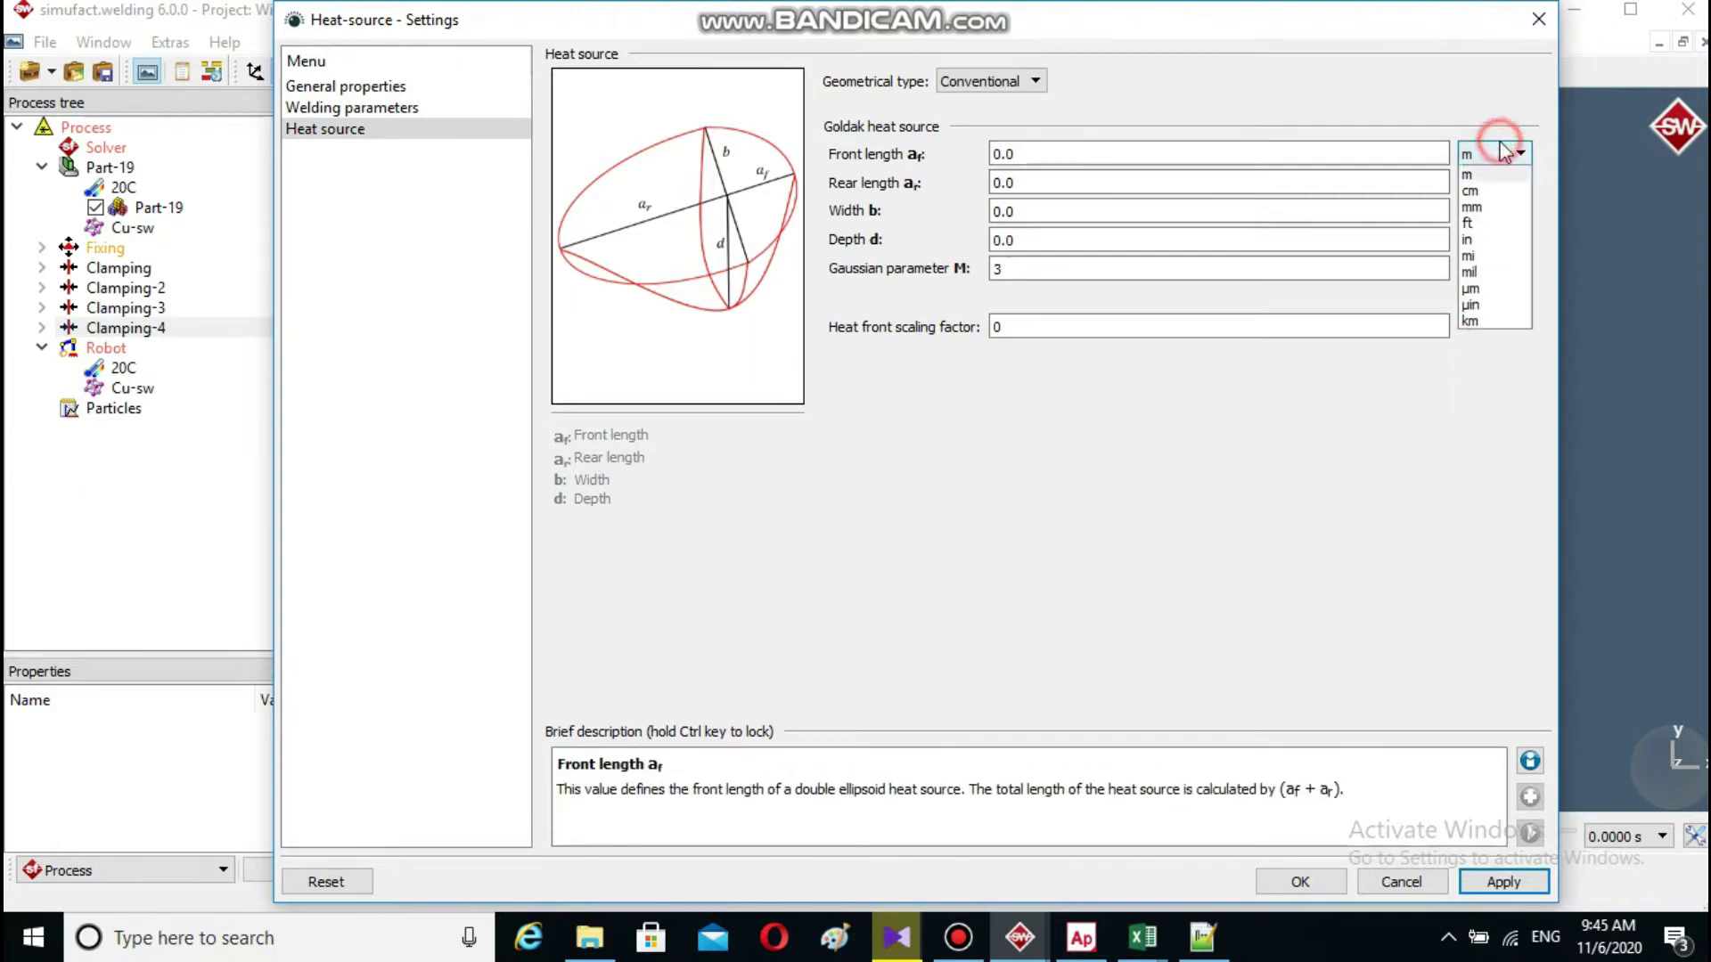
click(1497, 207)
- Set the Goldak heat source's rear length to 6 mm and its width to 2.5 mm
click(1038, 176)
key(BackSpace)
key(BackSpace)
key(BackSpace)
text(6)
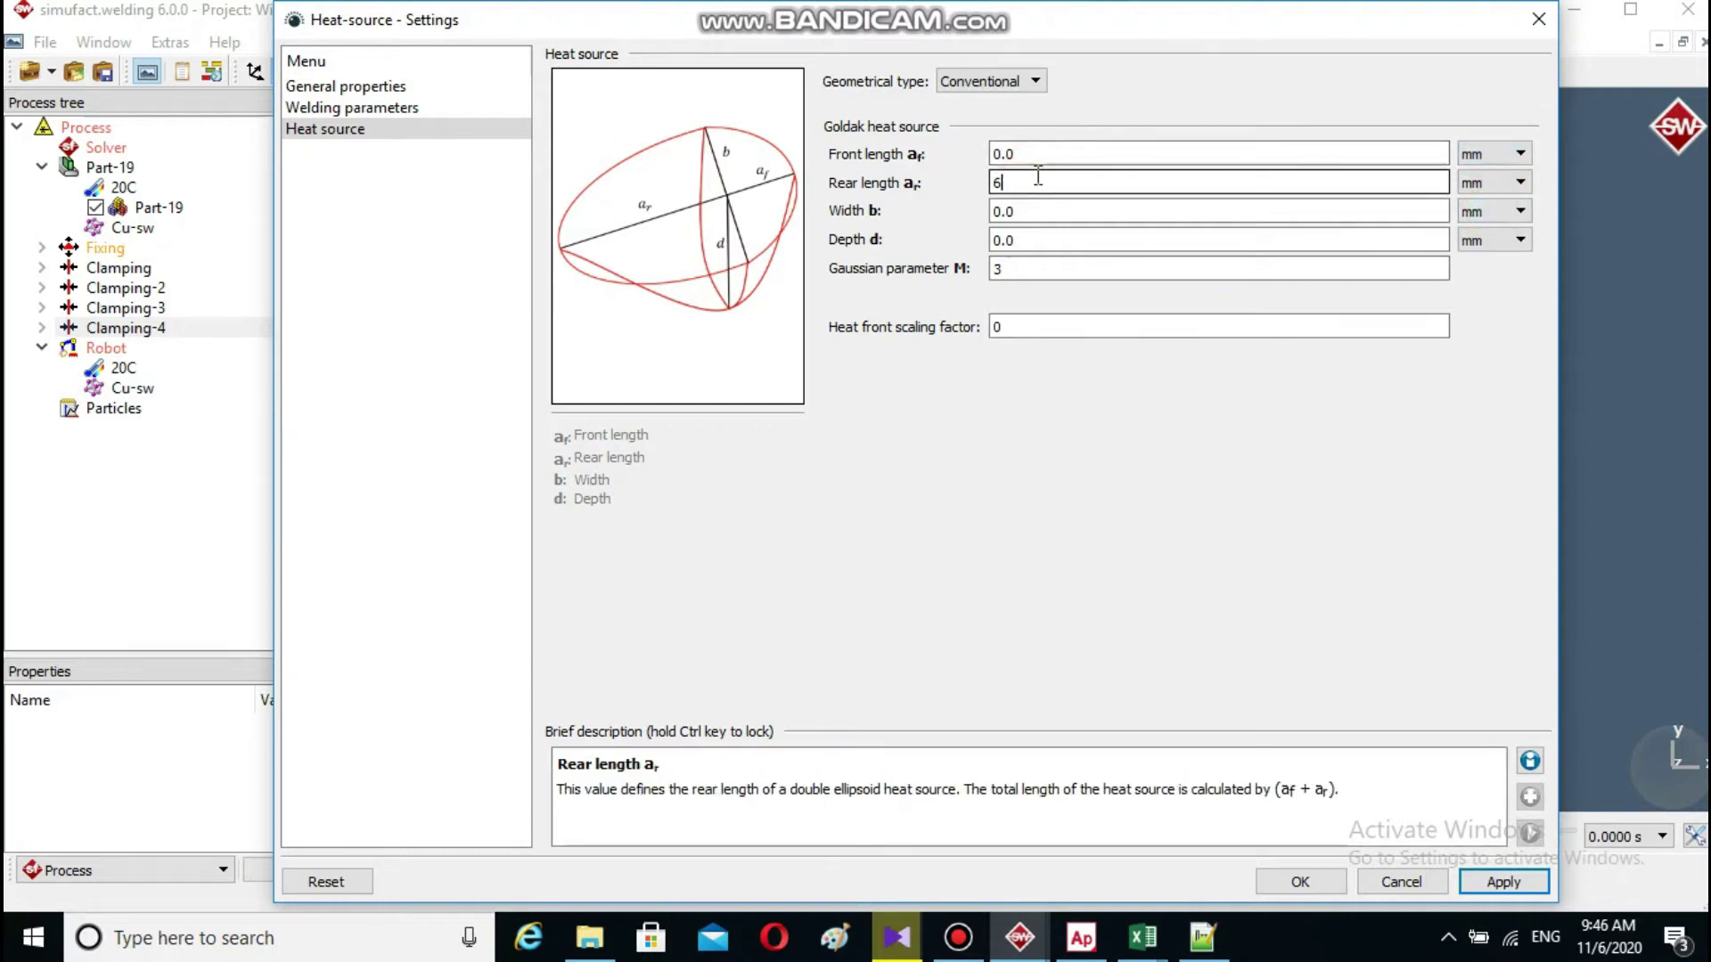
click(1034, 210)
key(BackSpace)
key(BackSpace)
key(BackSpace)
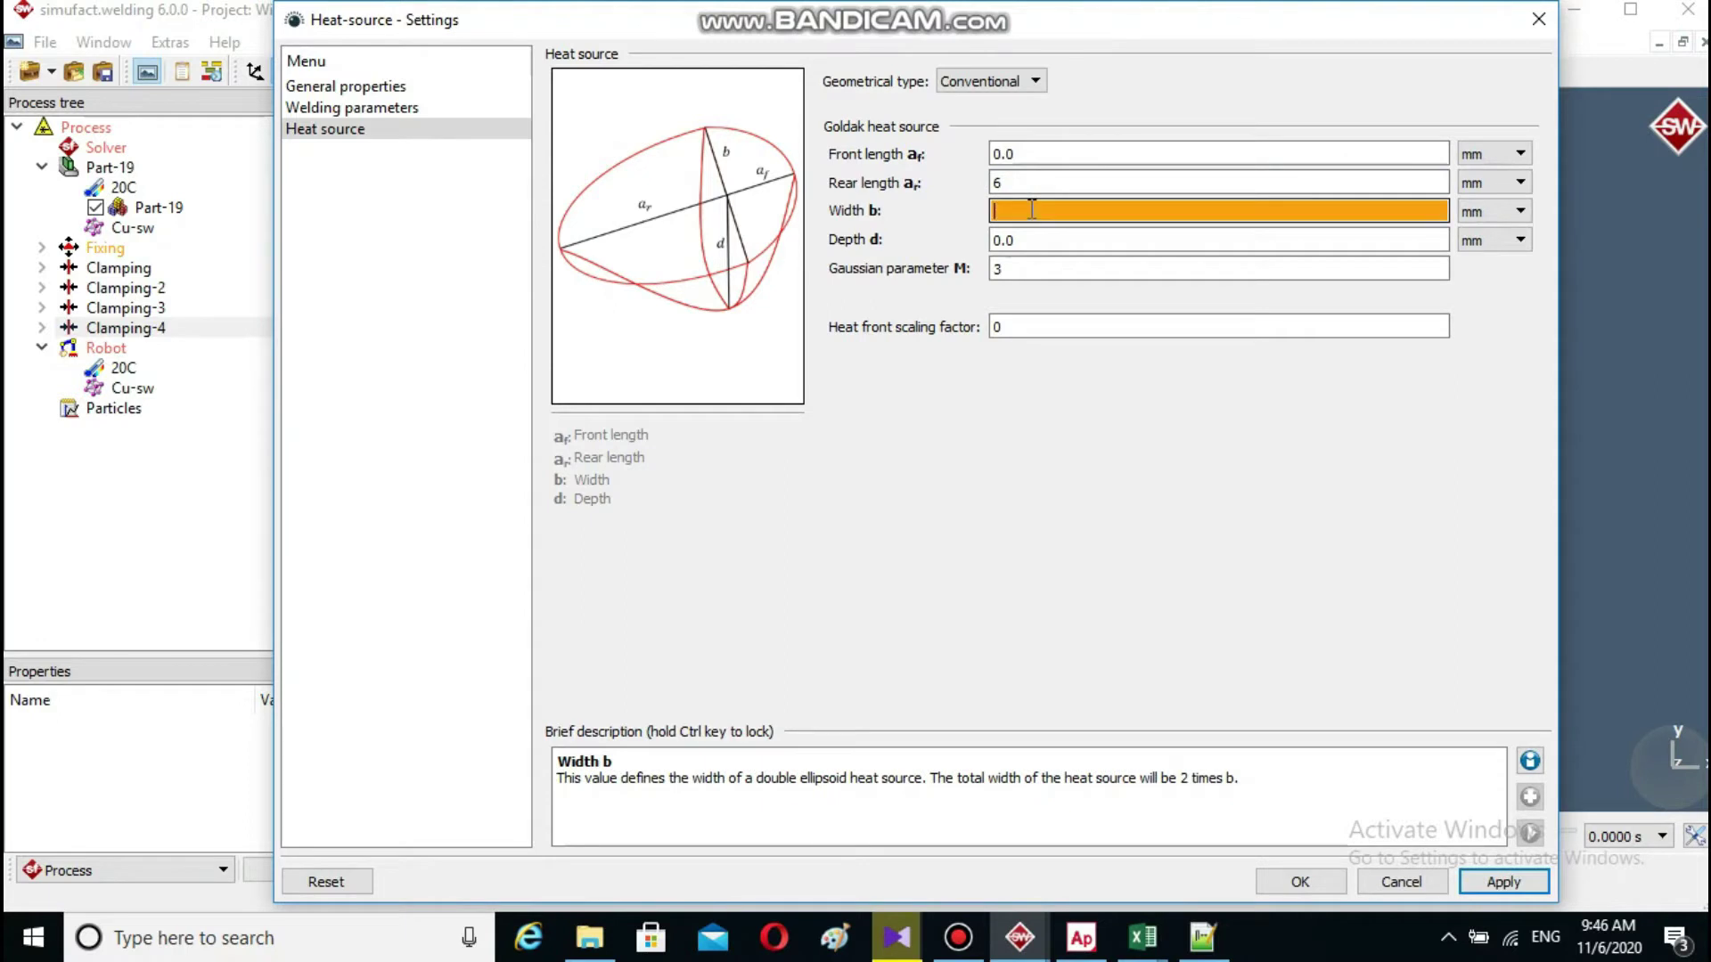
text(2.5)
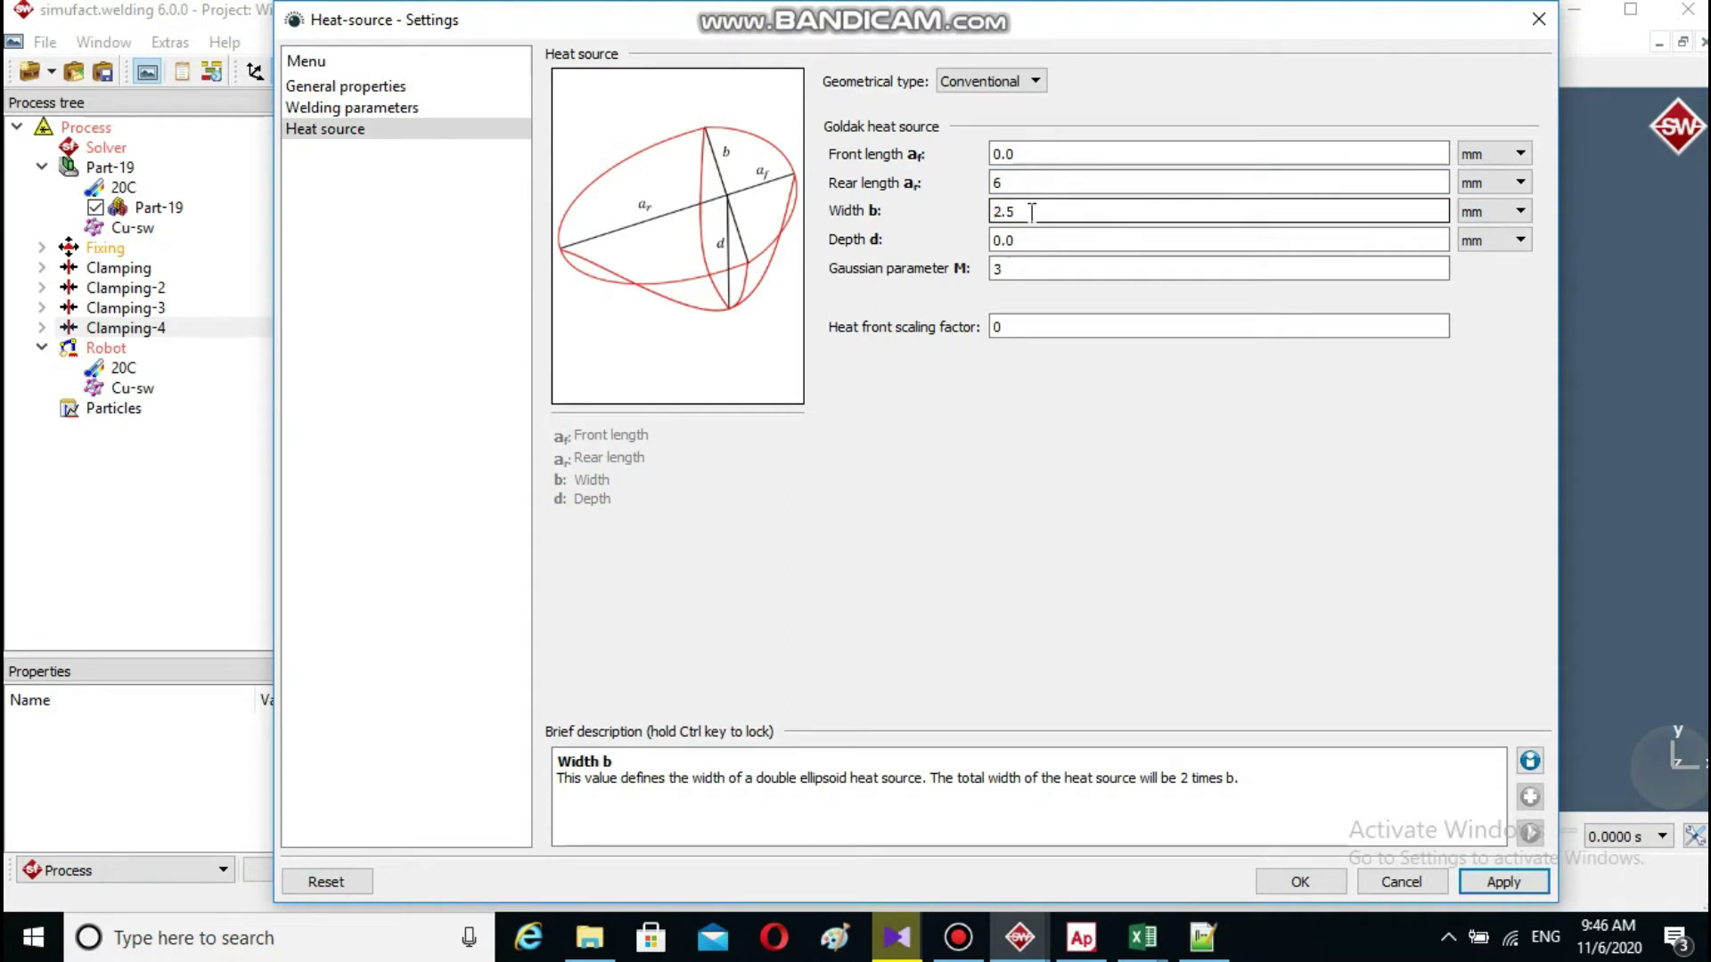
- Set the Goldak depth to 4 mm and the front length to 3 mm, and accept the heat source settings
click(1032, 239)
key(BackSpace)
key(BackSpace)
key(BackSpace)
text(4)
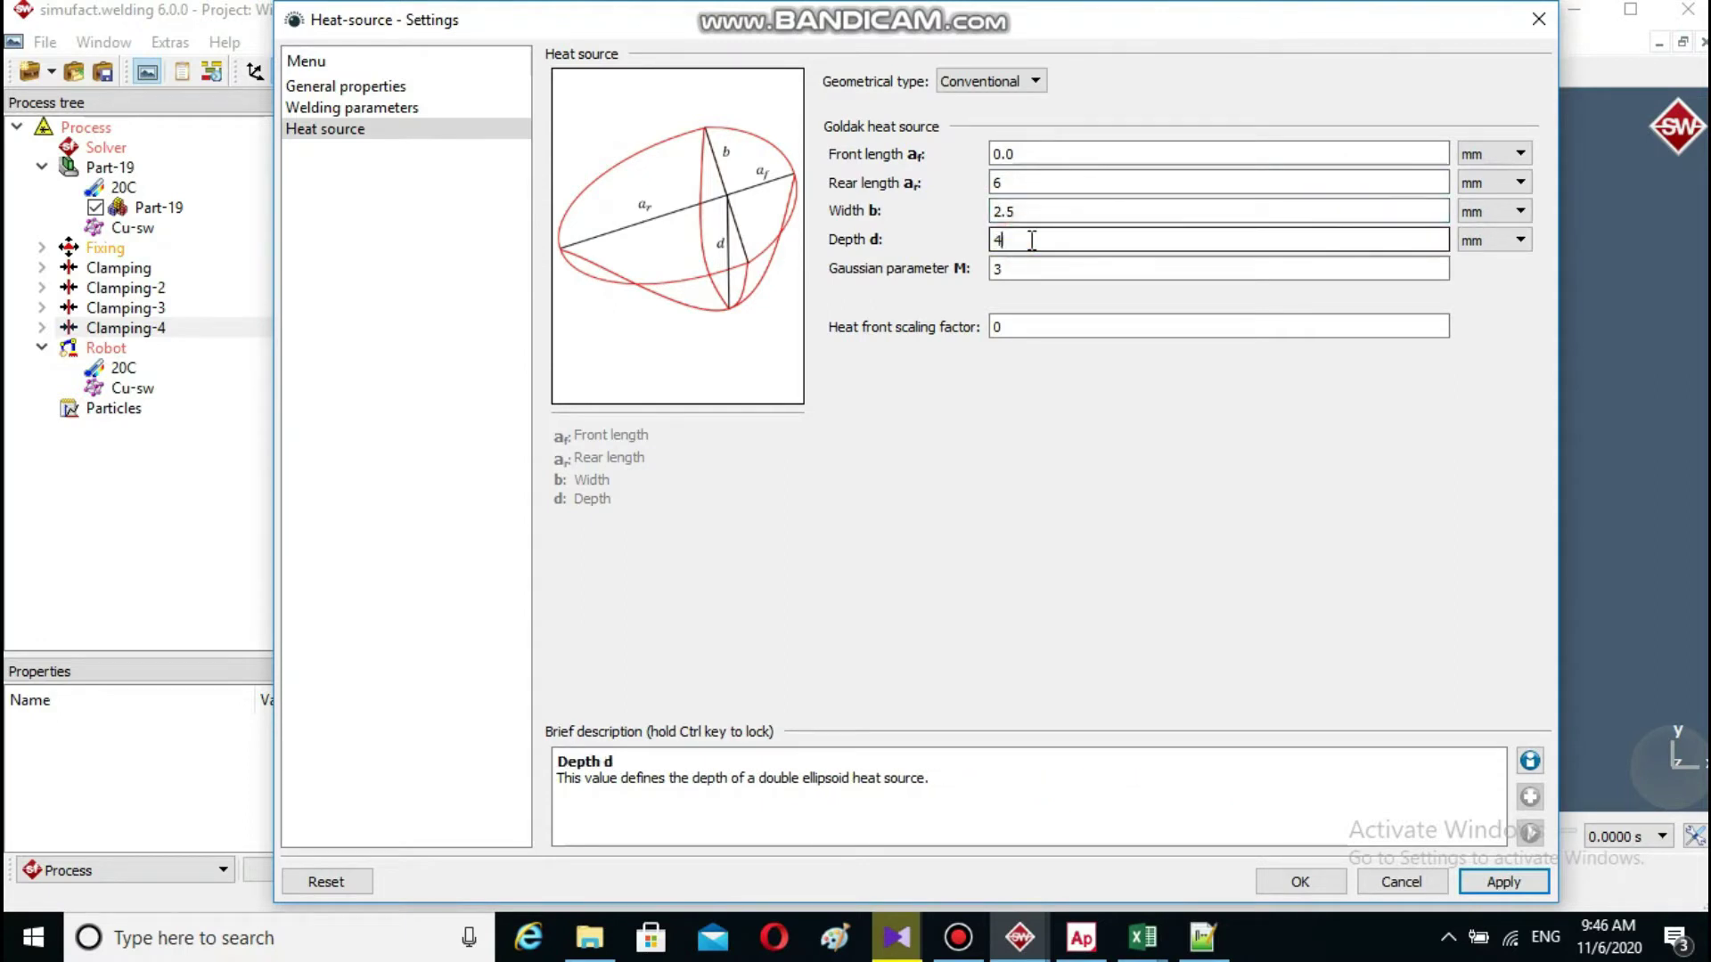
click(1042, 154)
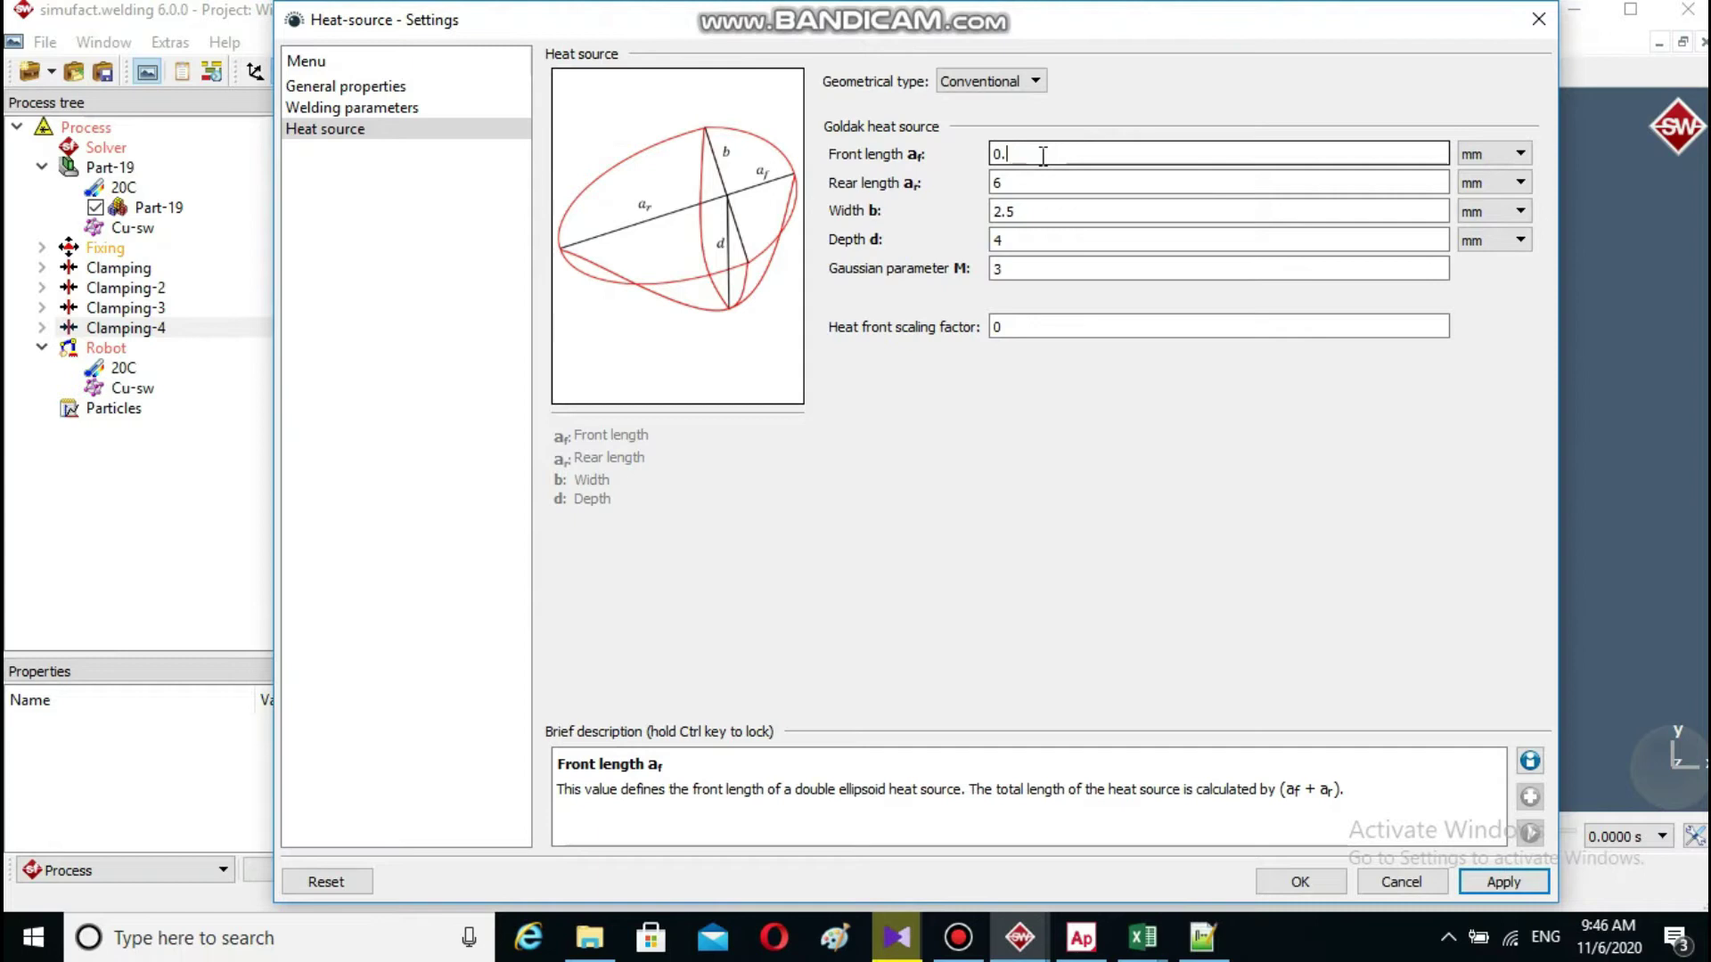
key(BackSpace)
key(BackSpace)
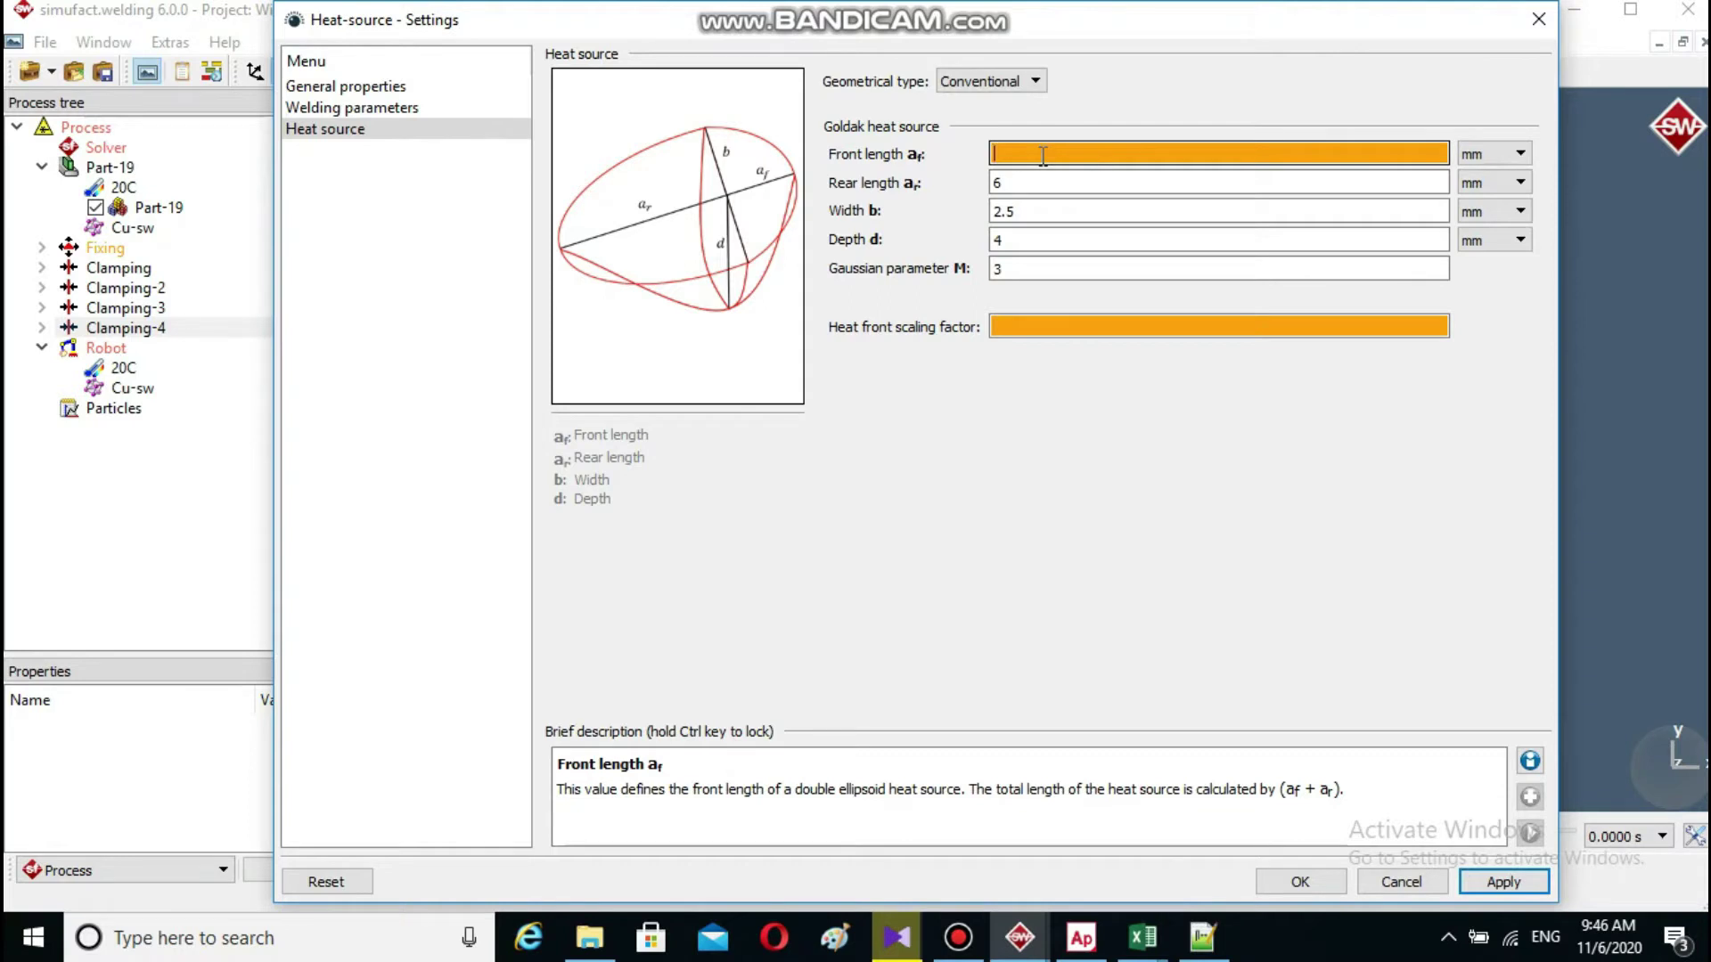
text(3)
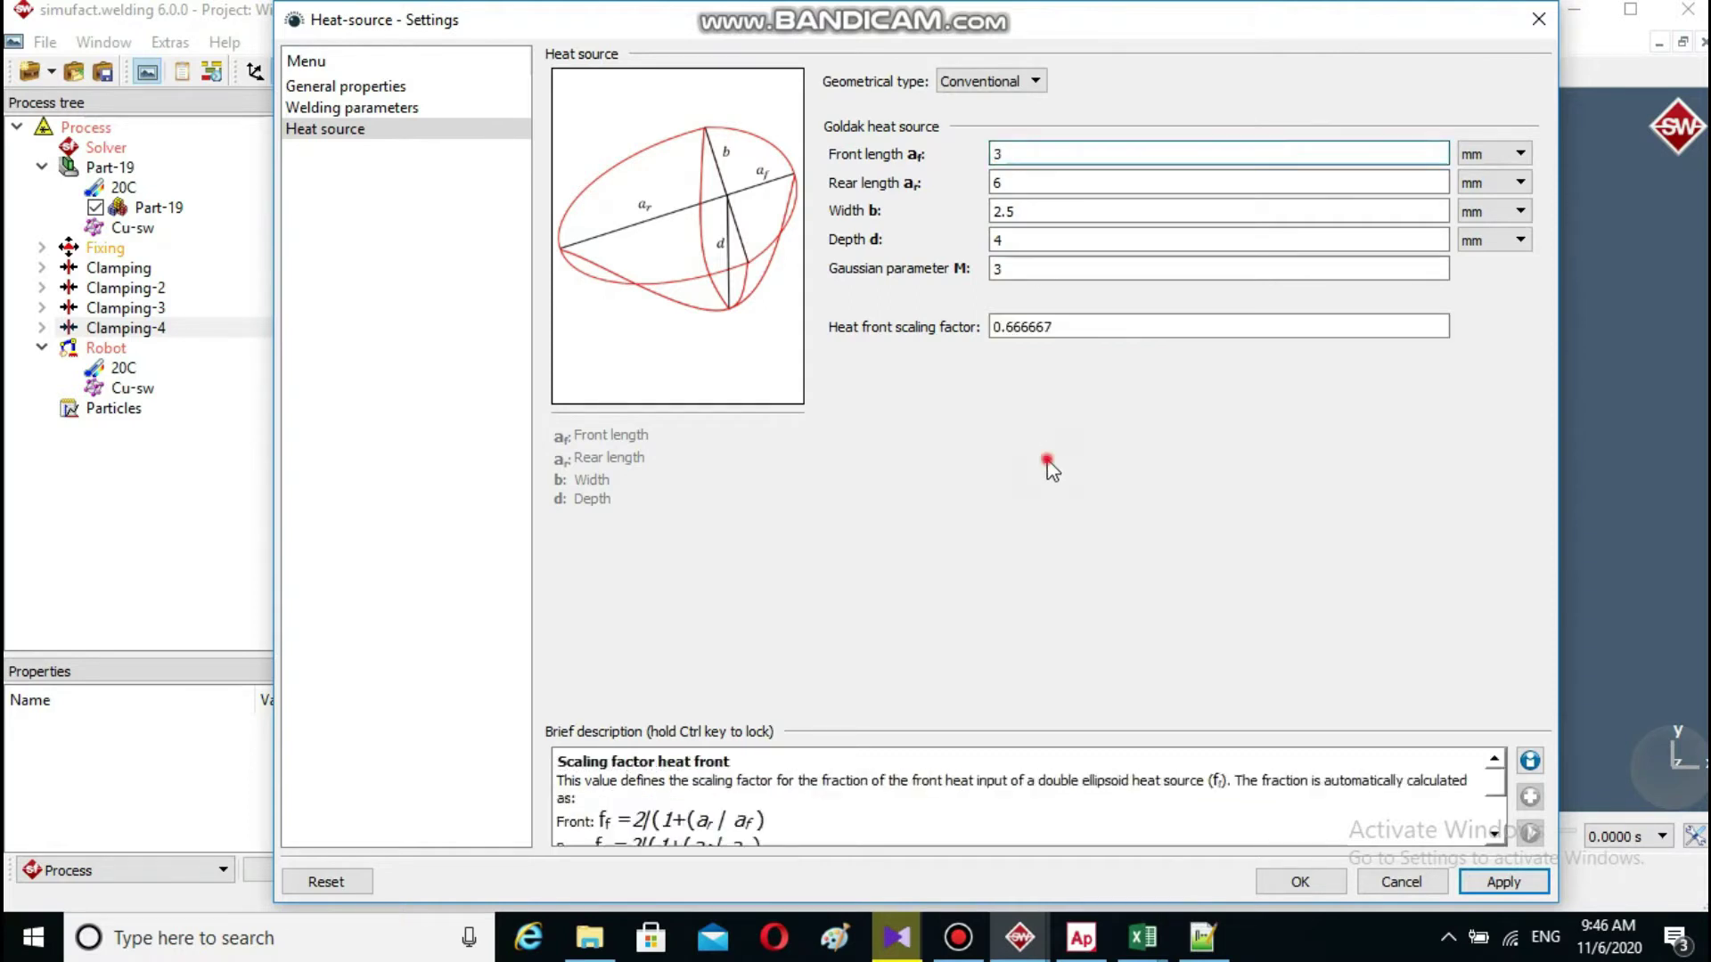
click(1317, 882)
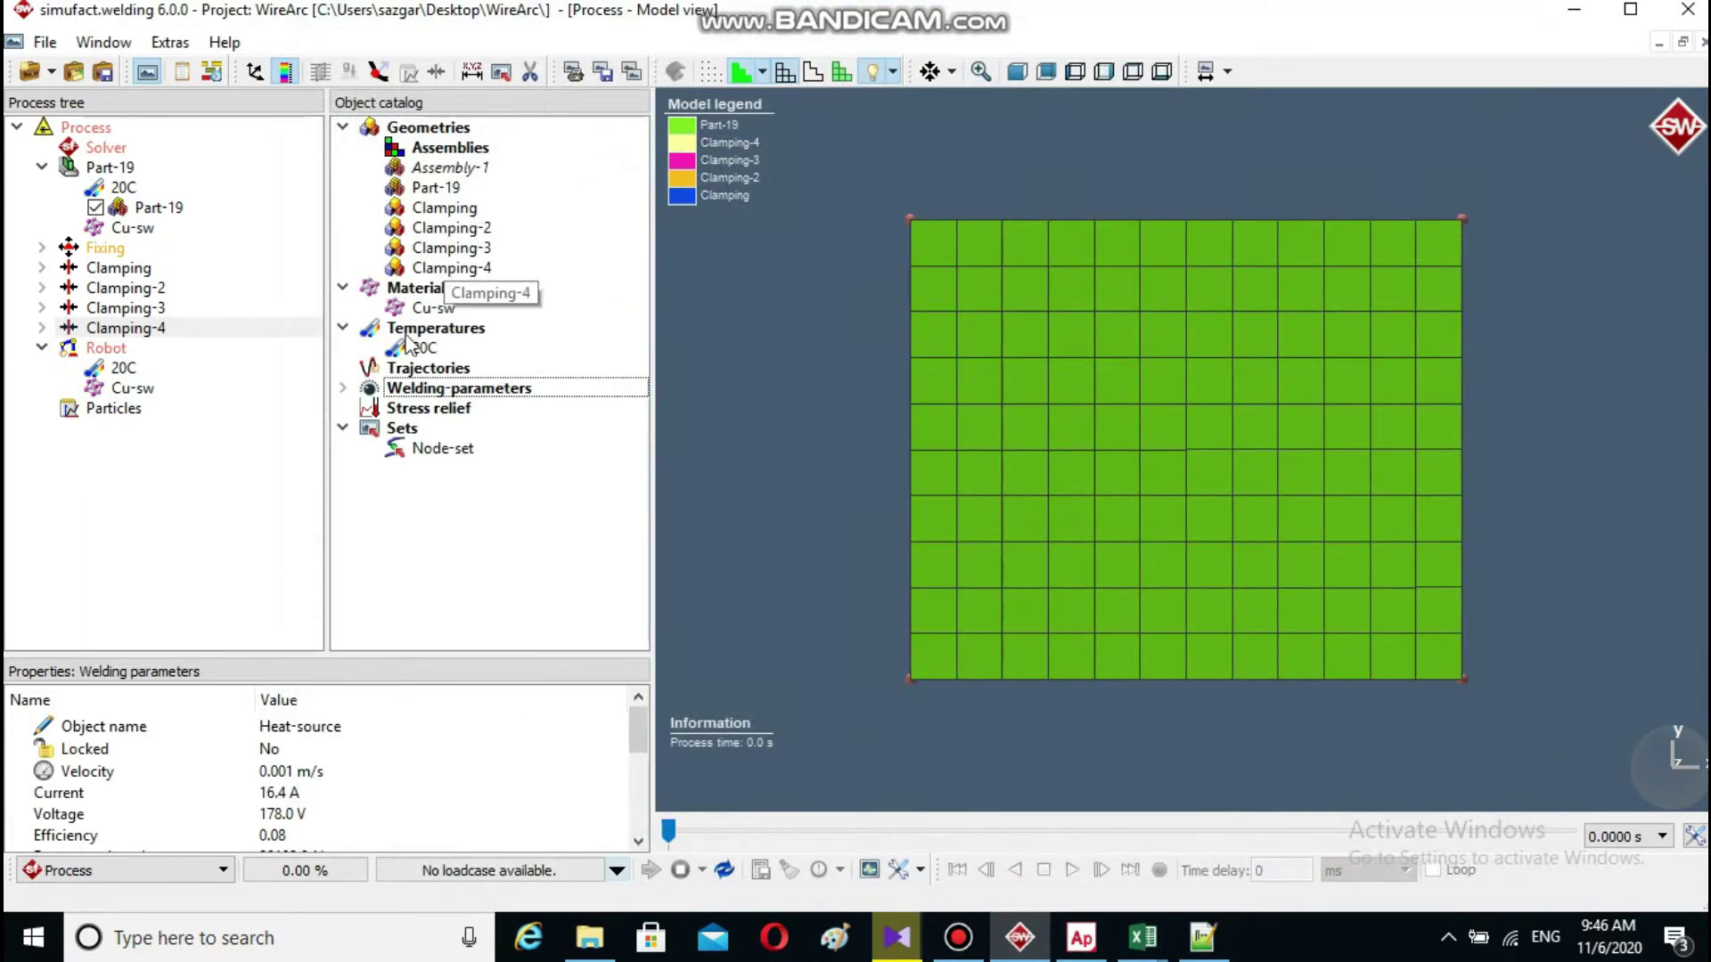
click(343, 389)
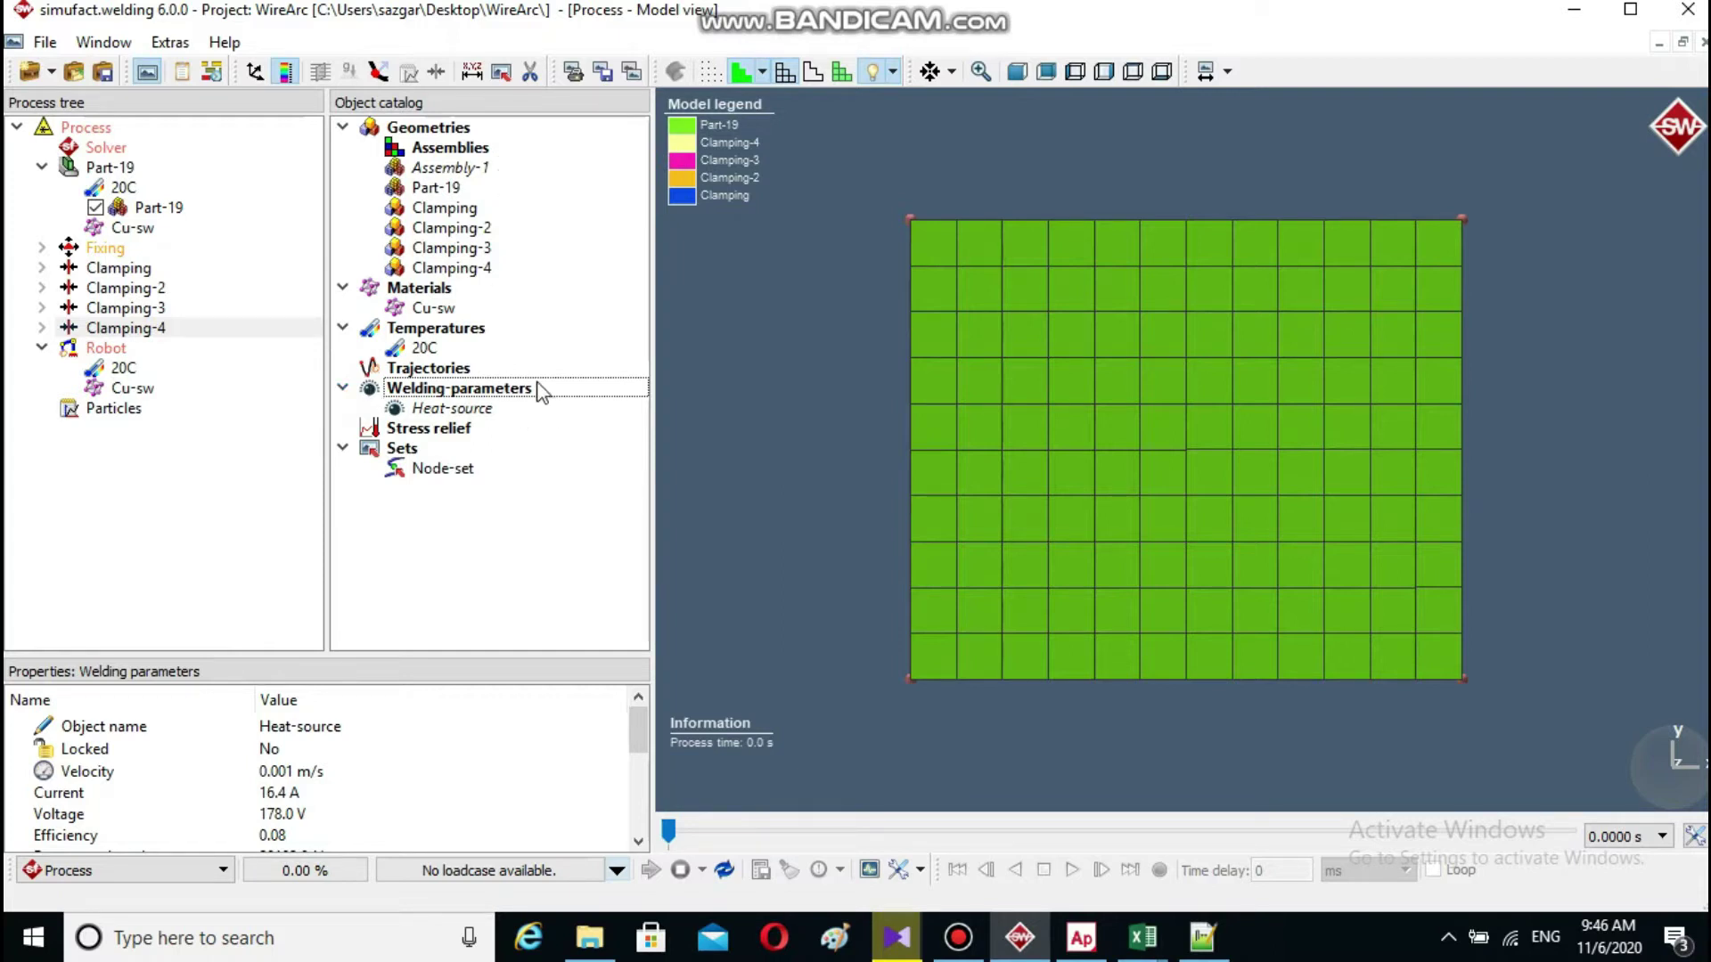
click(137, 351)
click(106, 151)
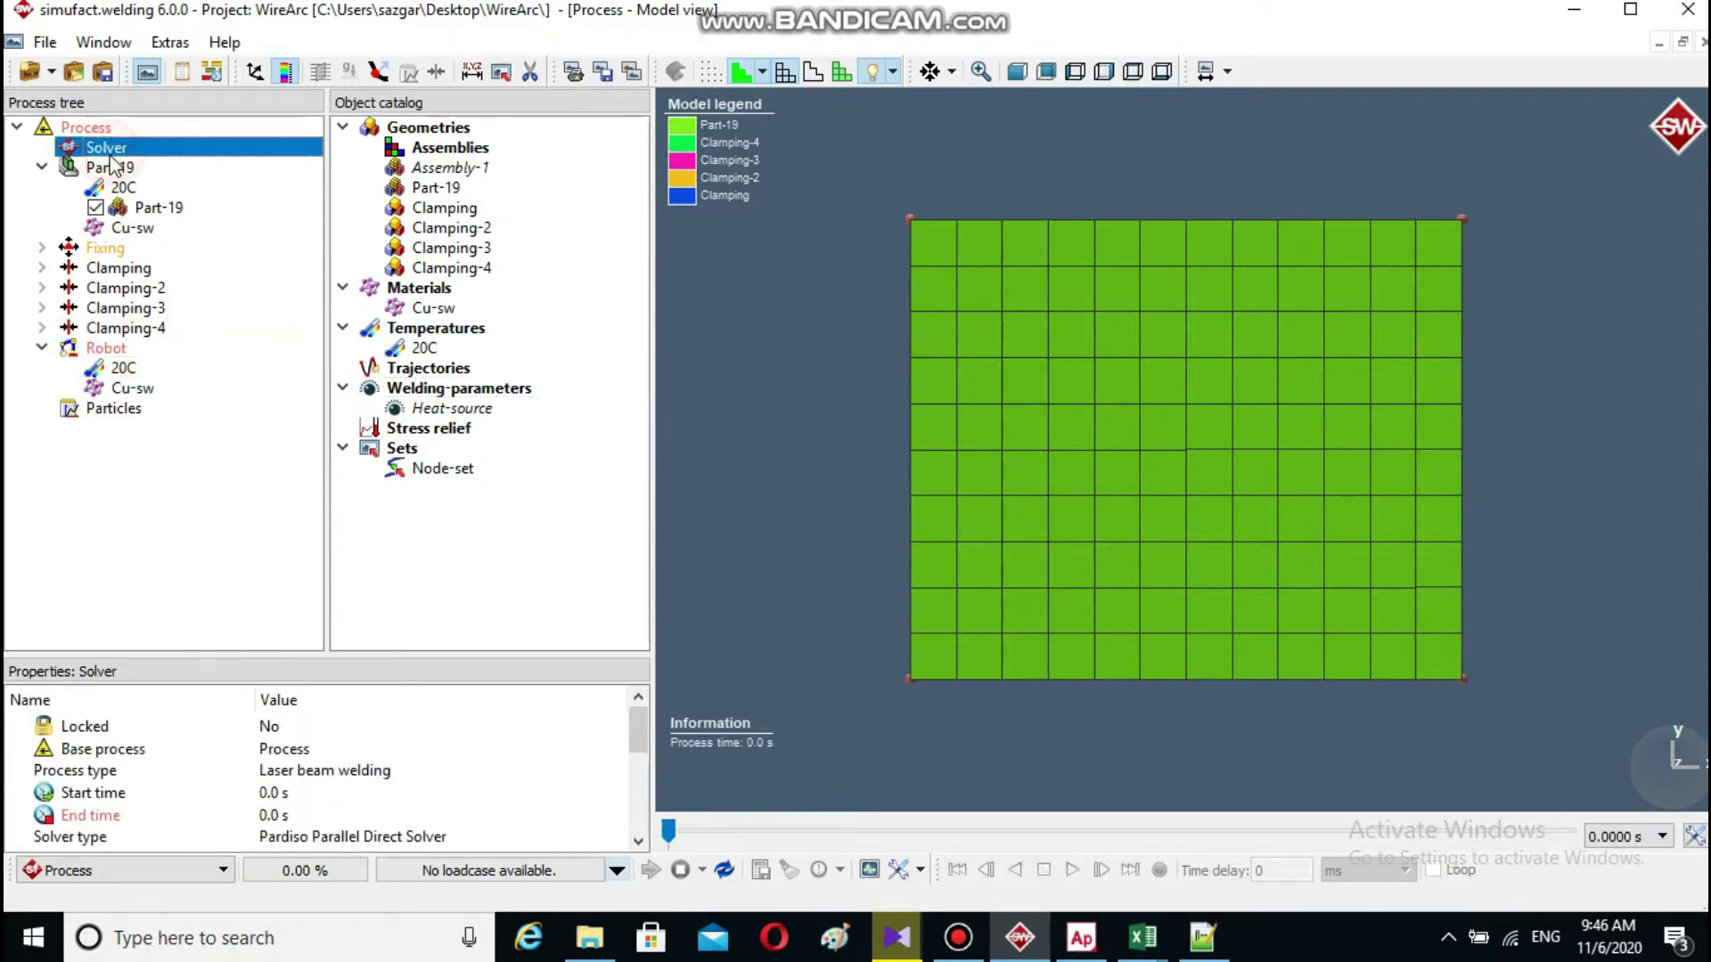
click(401, 388)
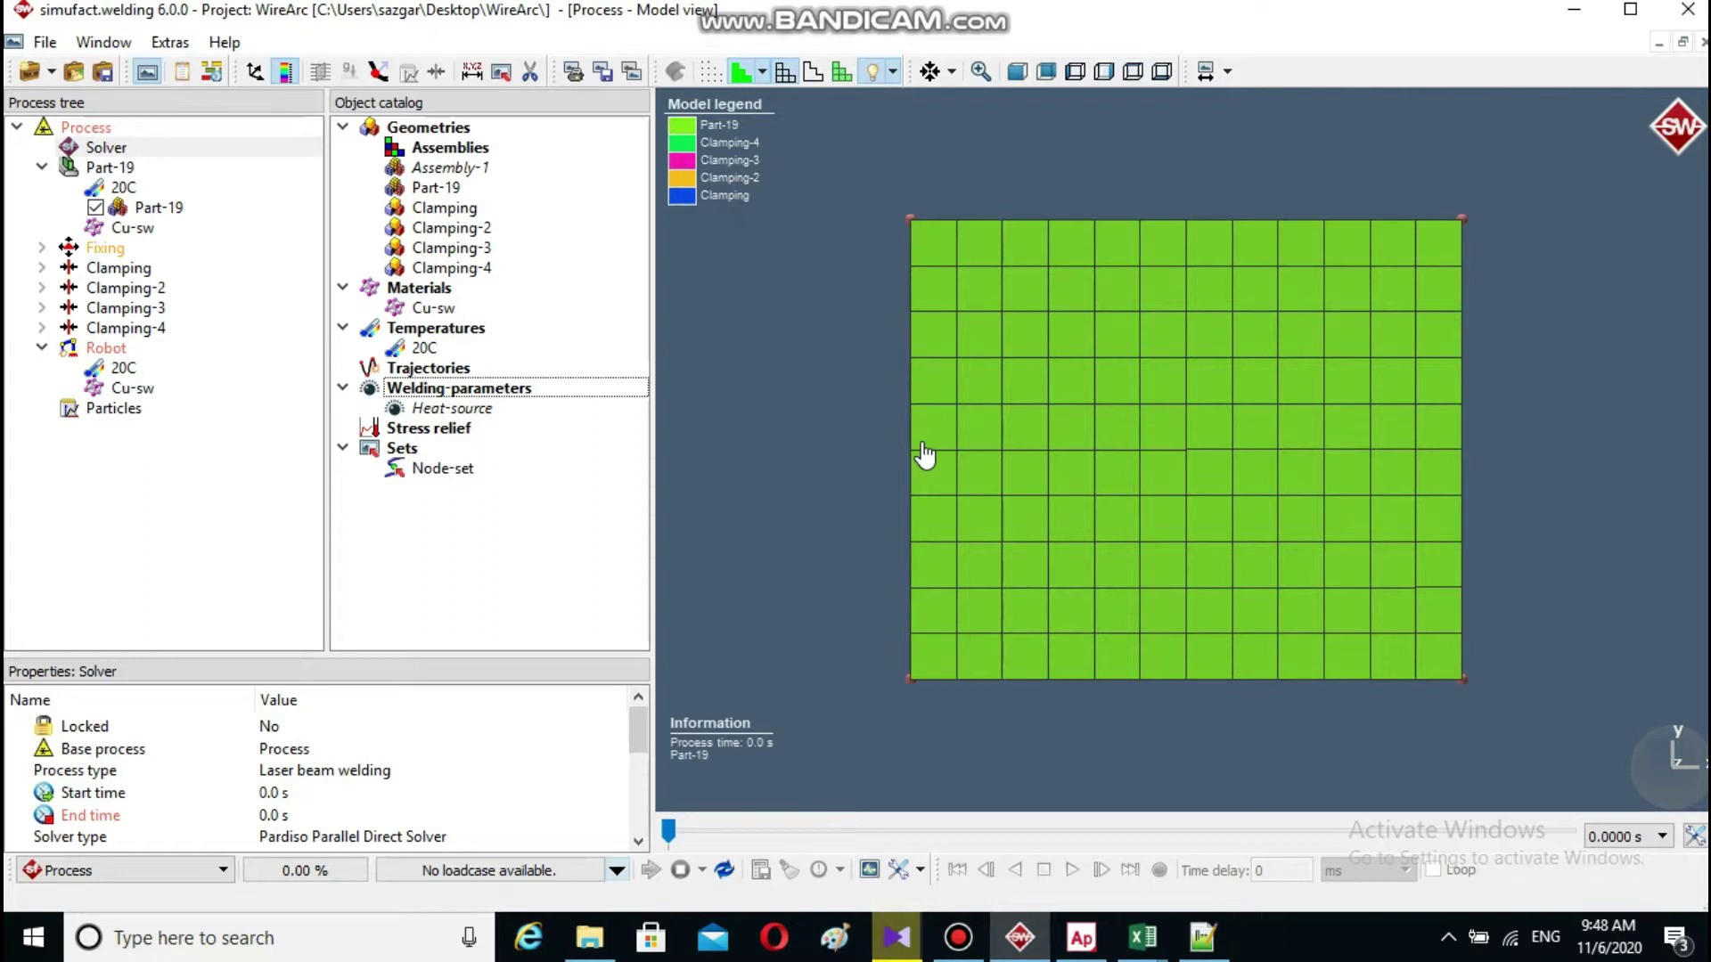
- Minimize the welding project and open Mesh 9.bdf from the desktop in Notepad++
click(1580, 11)
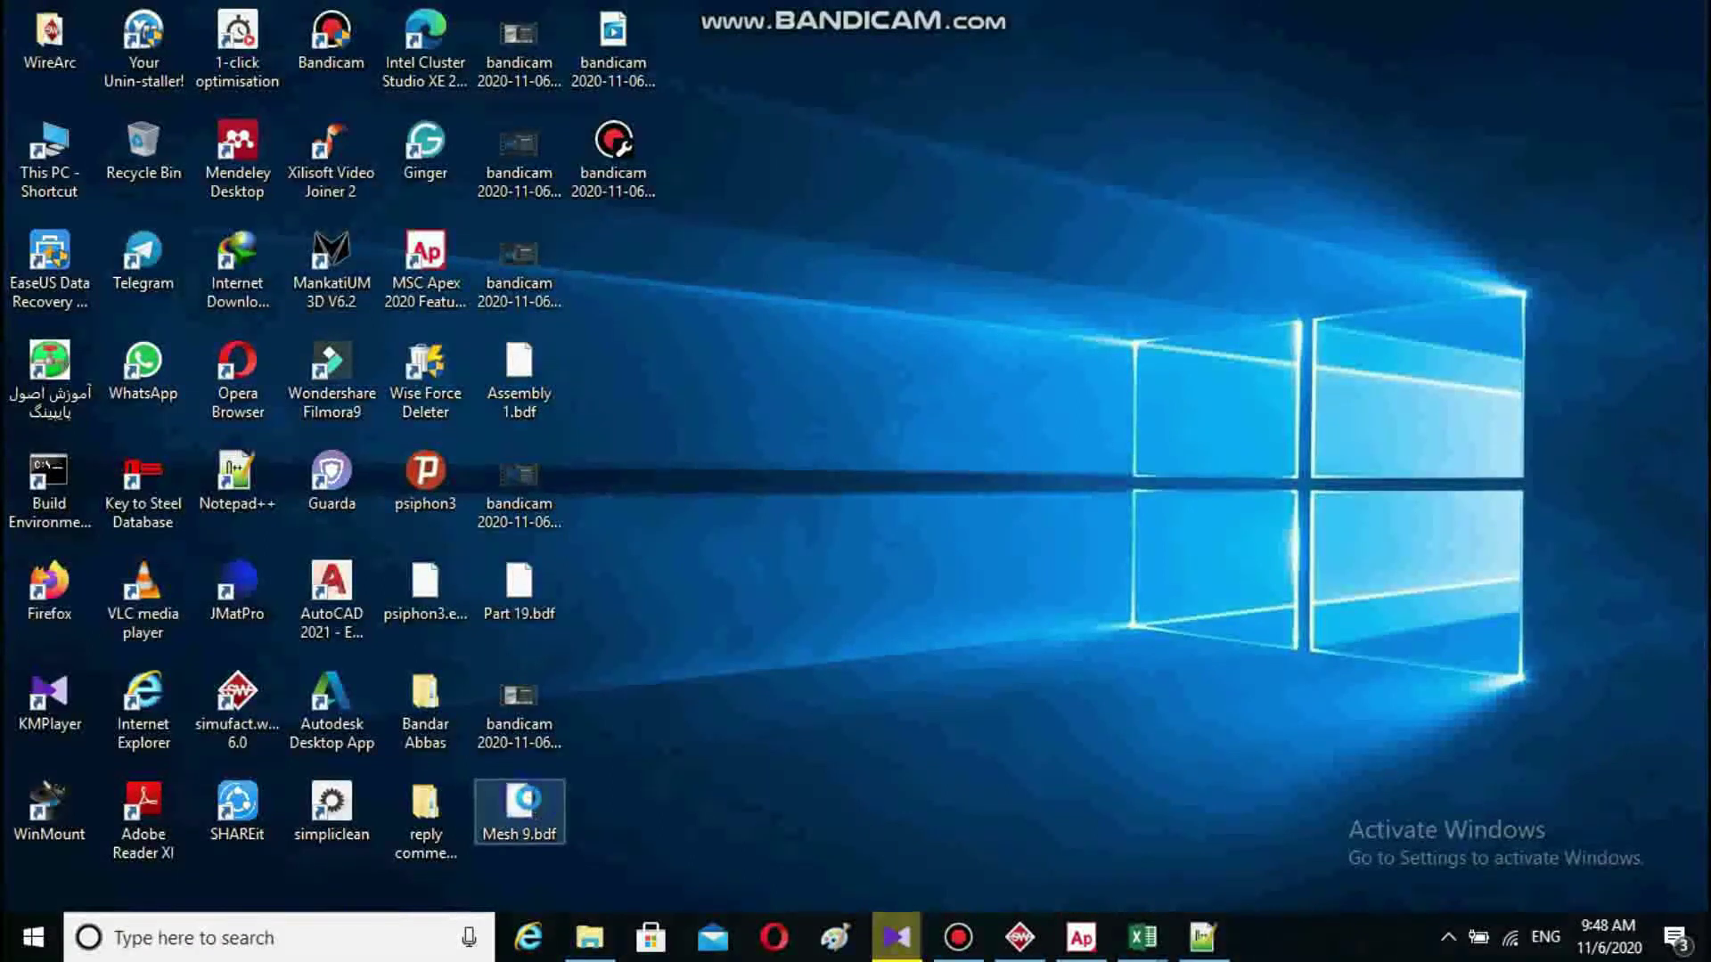
right_click(531, 801)
click(654, 348)
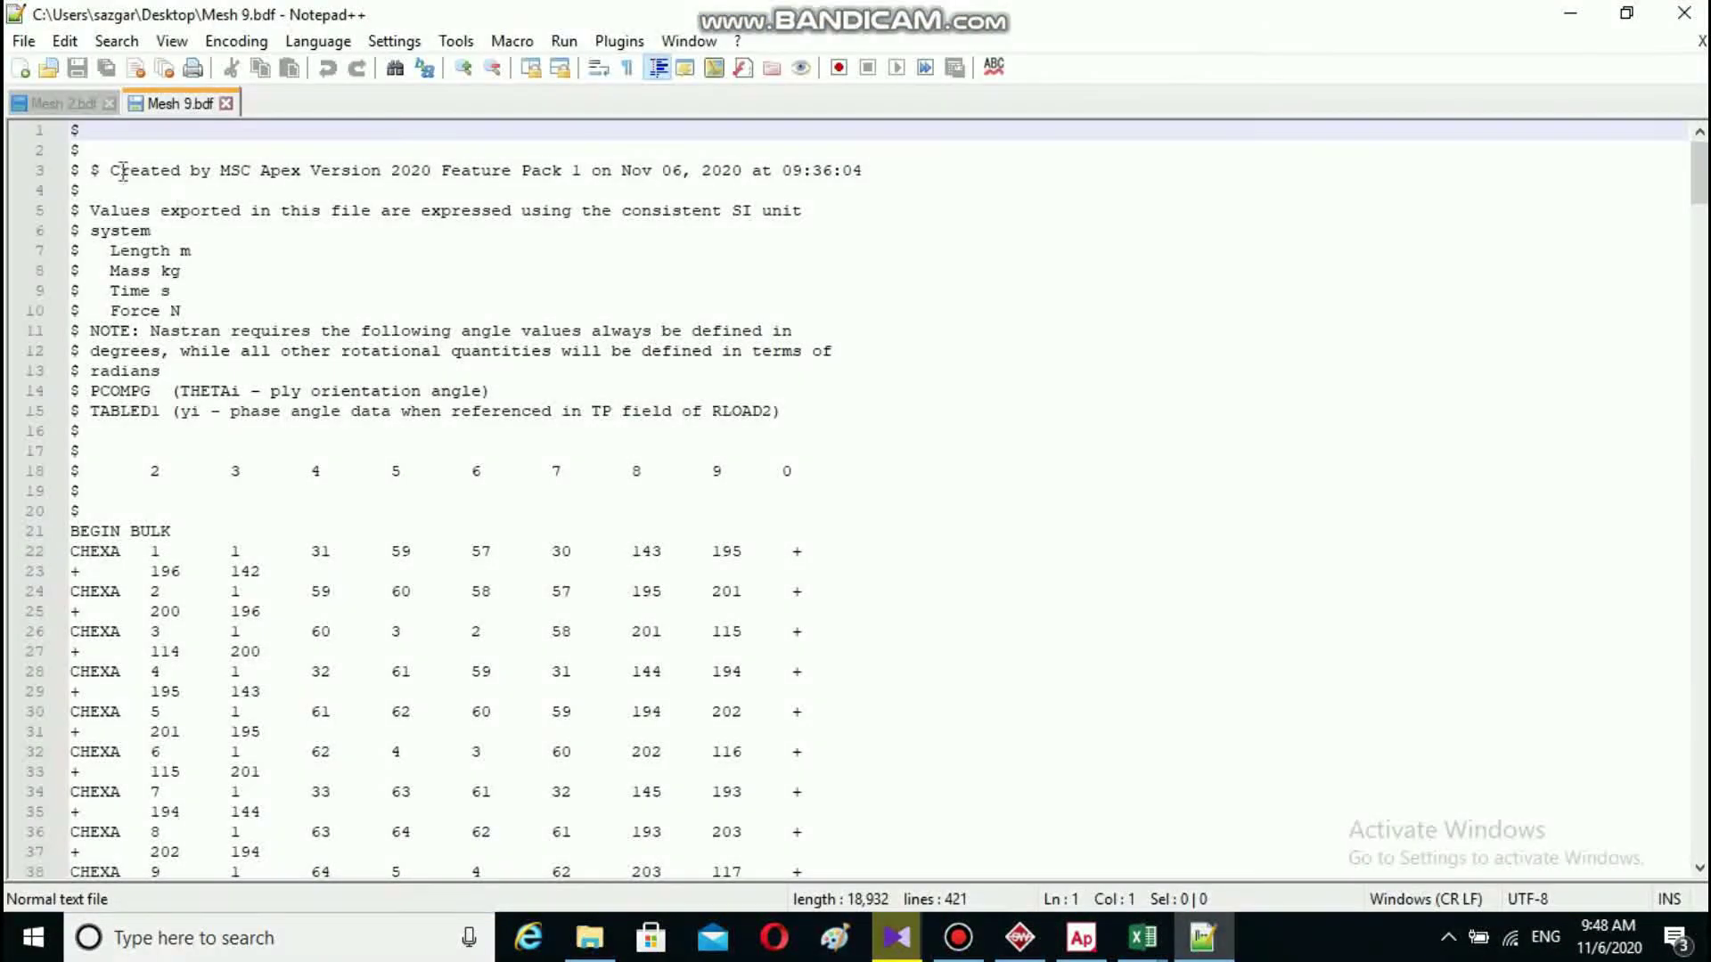
- Compare the header, element and GRID sections of Mesh 9.bdf with those of Mesh 2.bdf
click(71, 105)
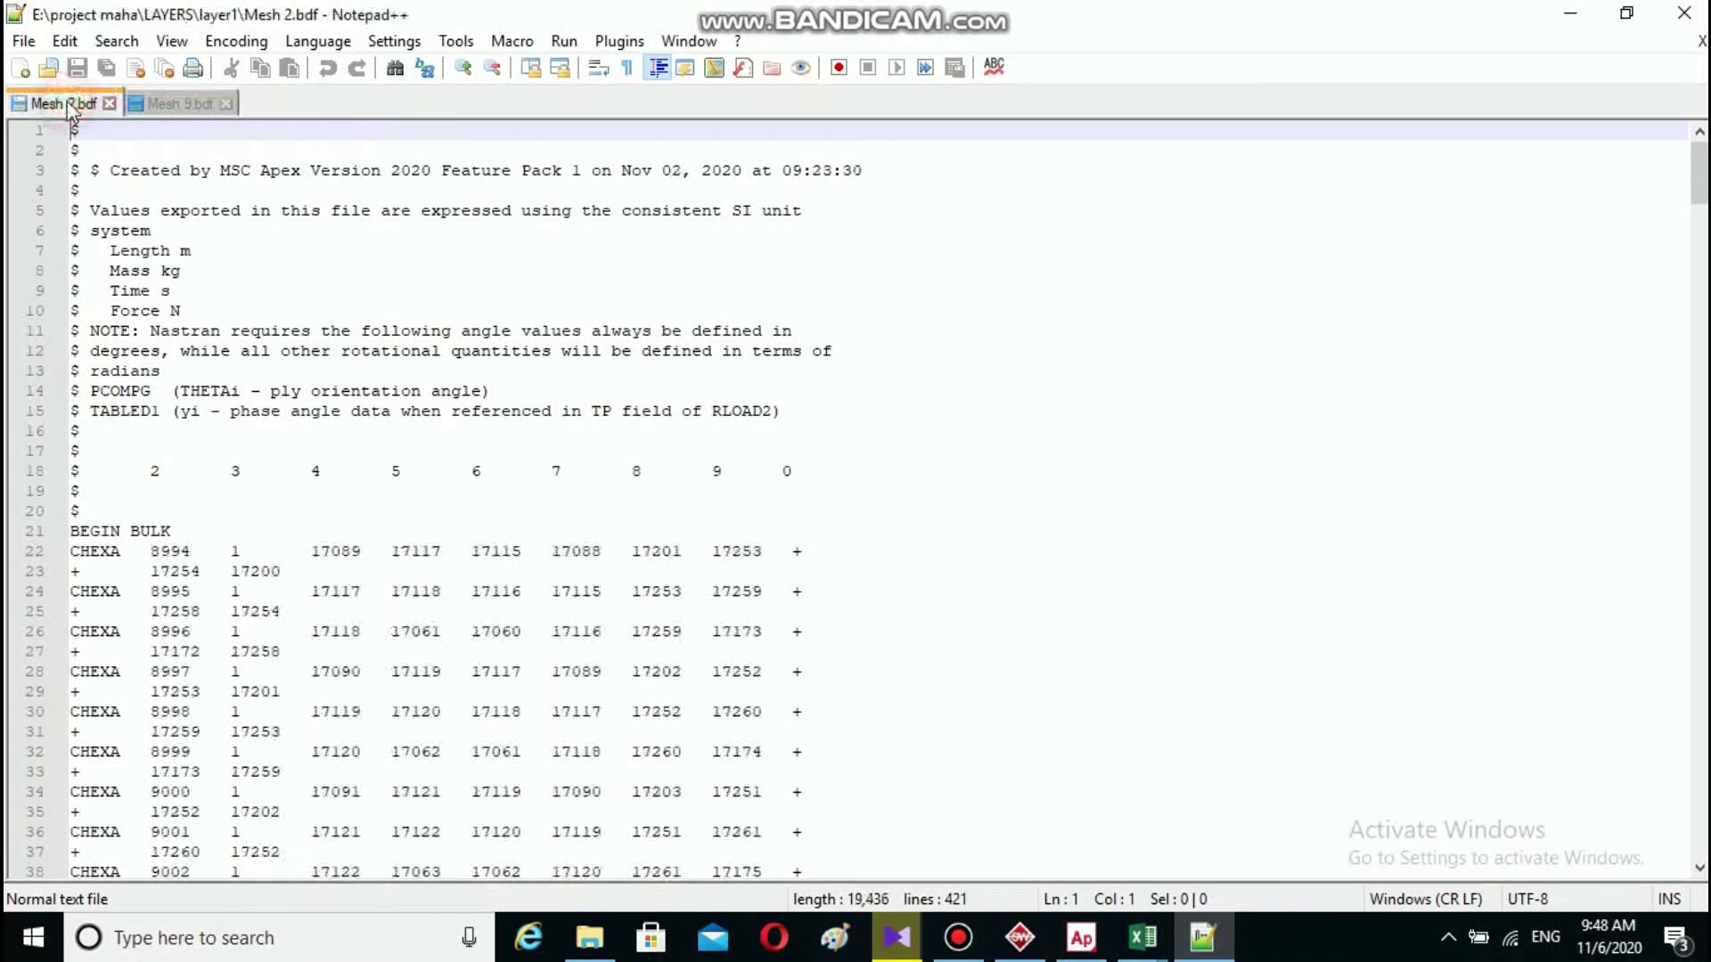
click(191, 106)
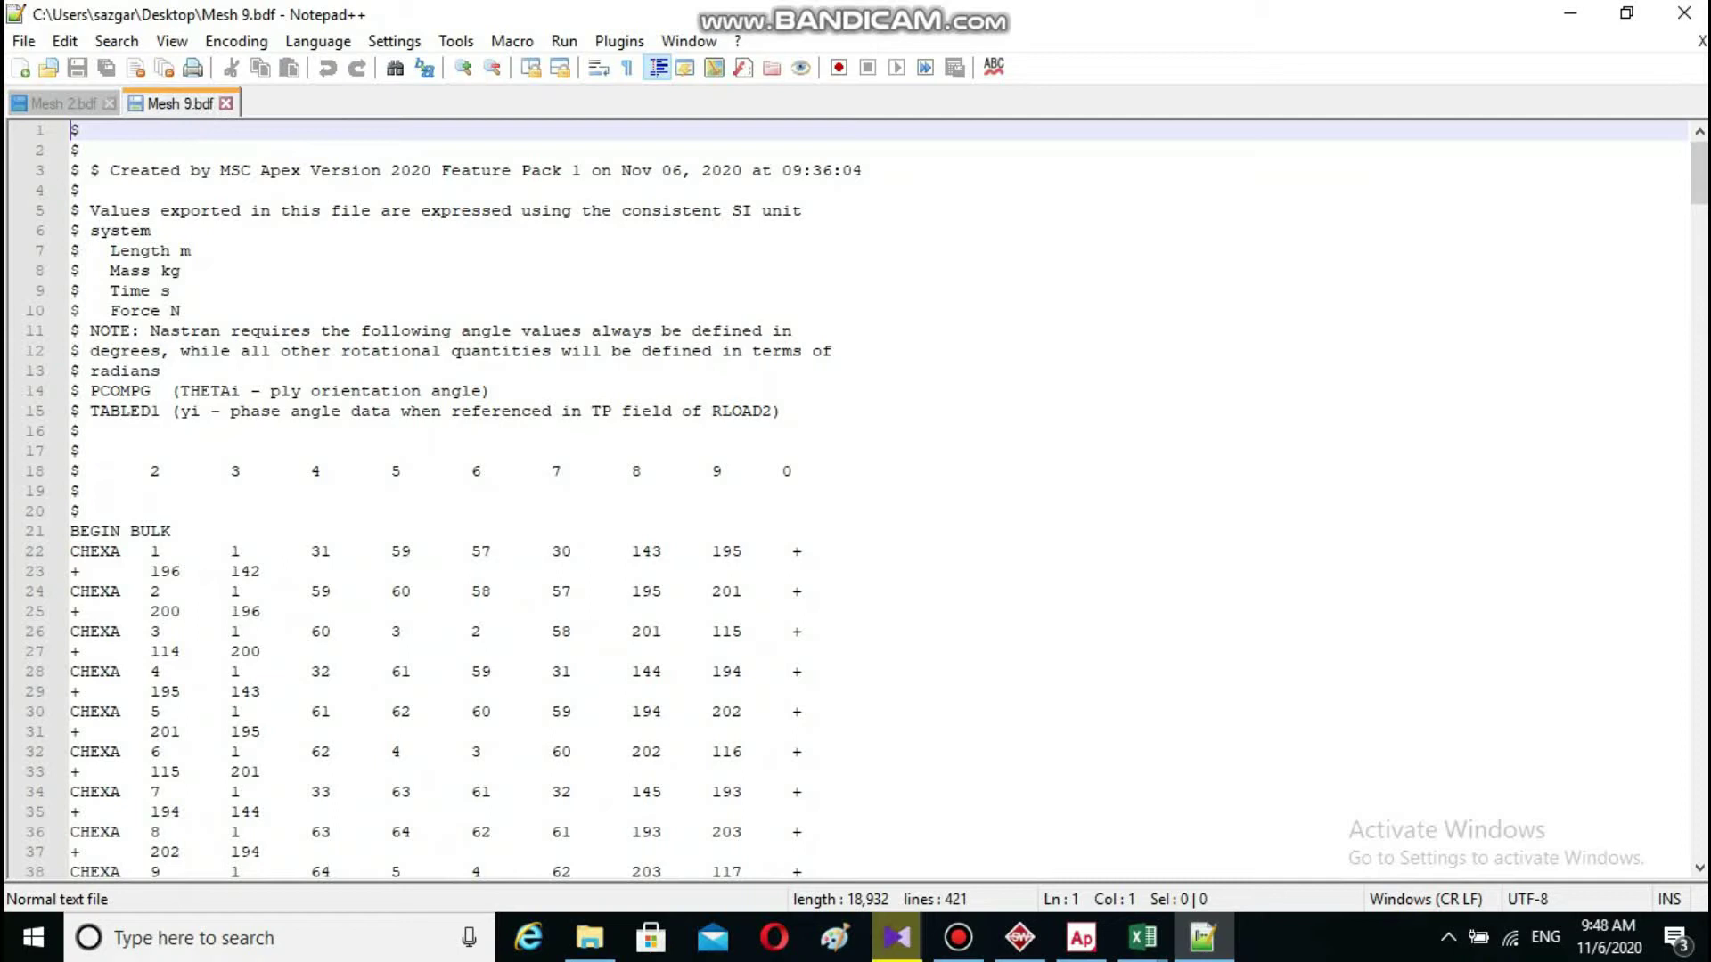
drag(1699, 174, 1699, 506)
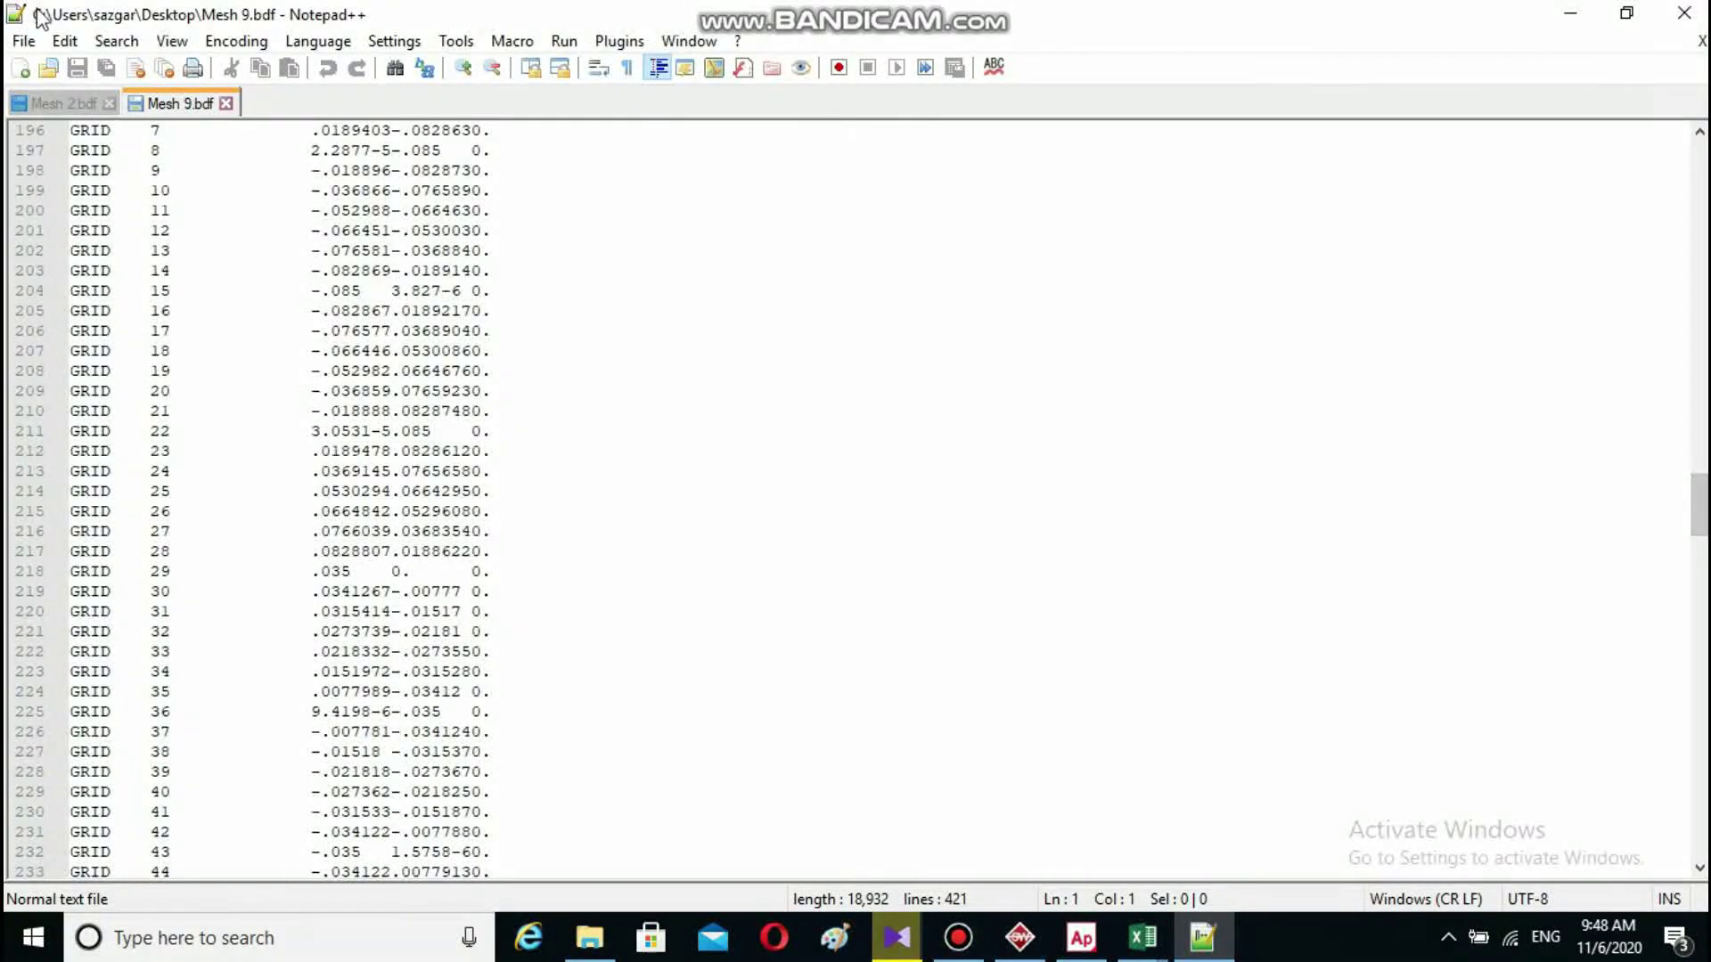
click(59, 103)
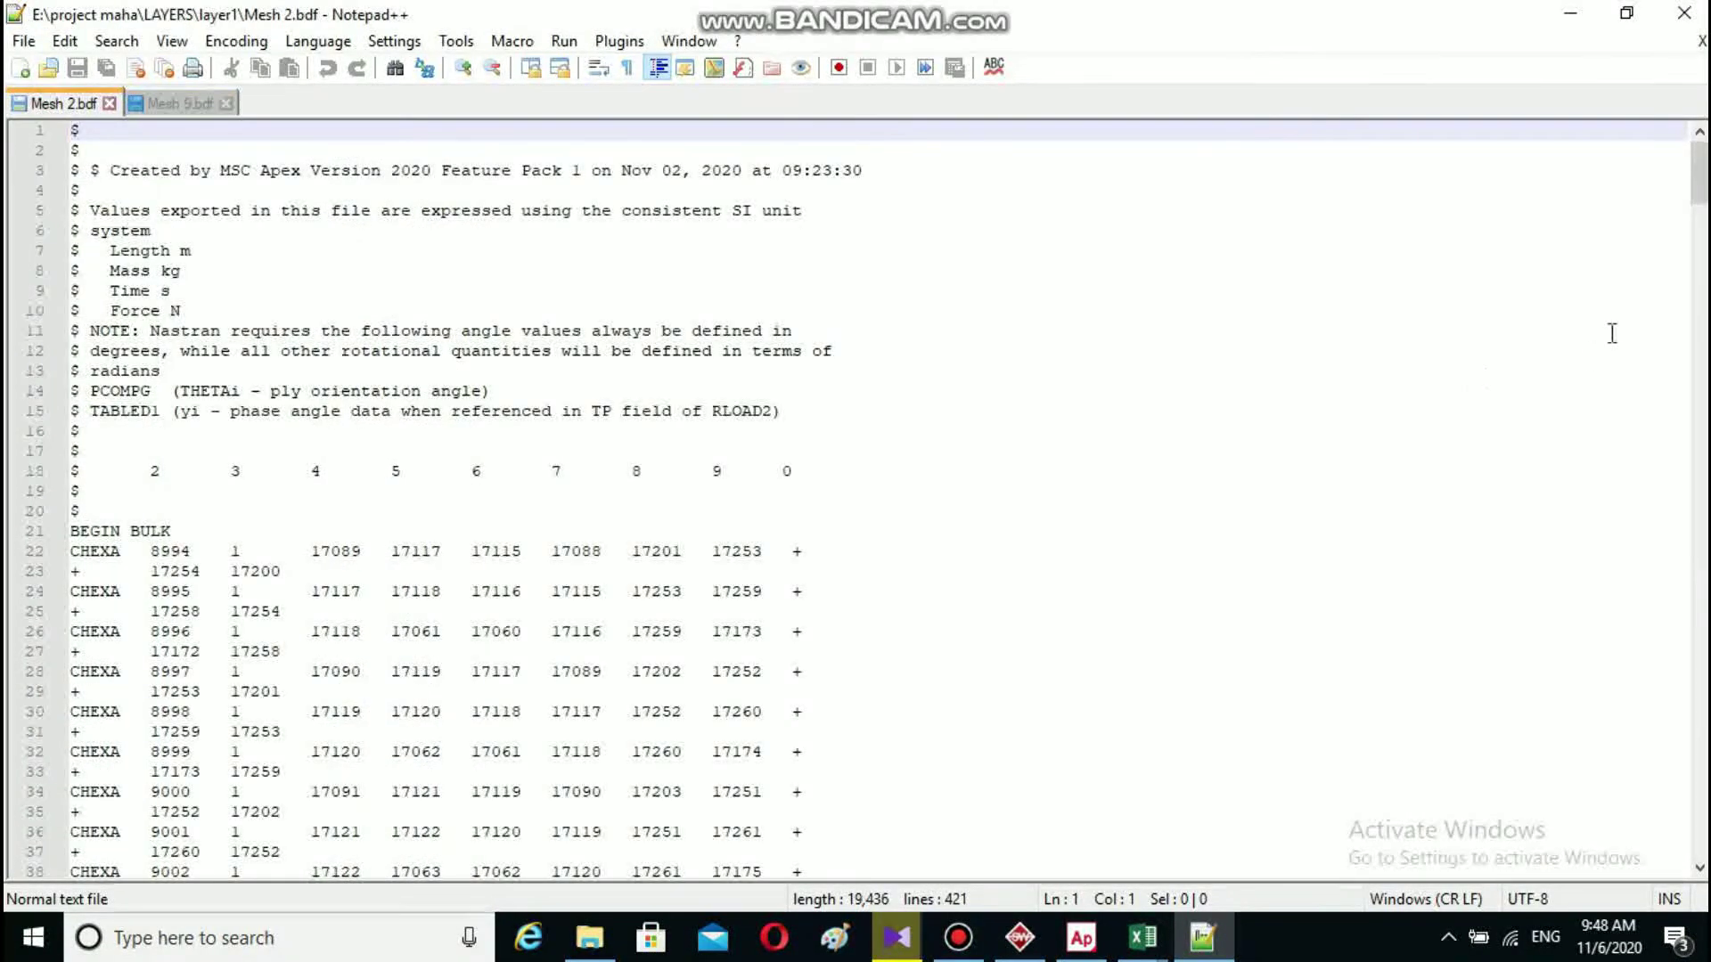
mouse_move(1702, 194)
mouse_down()
mouse_move(1701, 254)
mouse_move(1702, 221)
mouse_up()
- Switch to the Book1 workbook in Excel and review the element node table on Sheet1 from its first row
mouse_move(1143, 938)
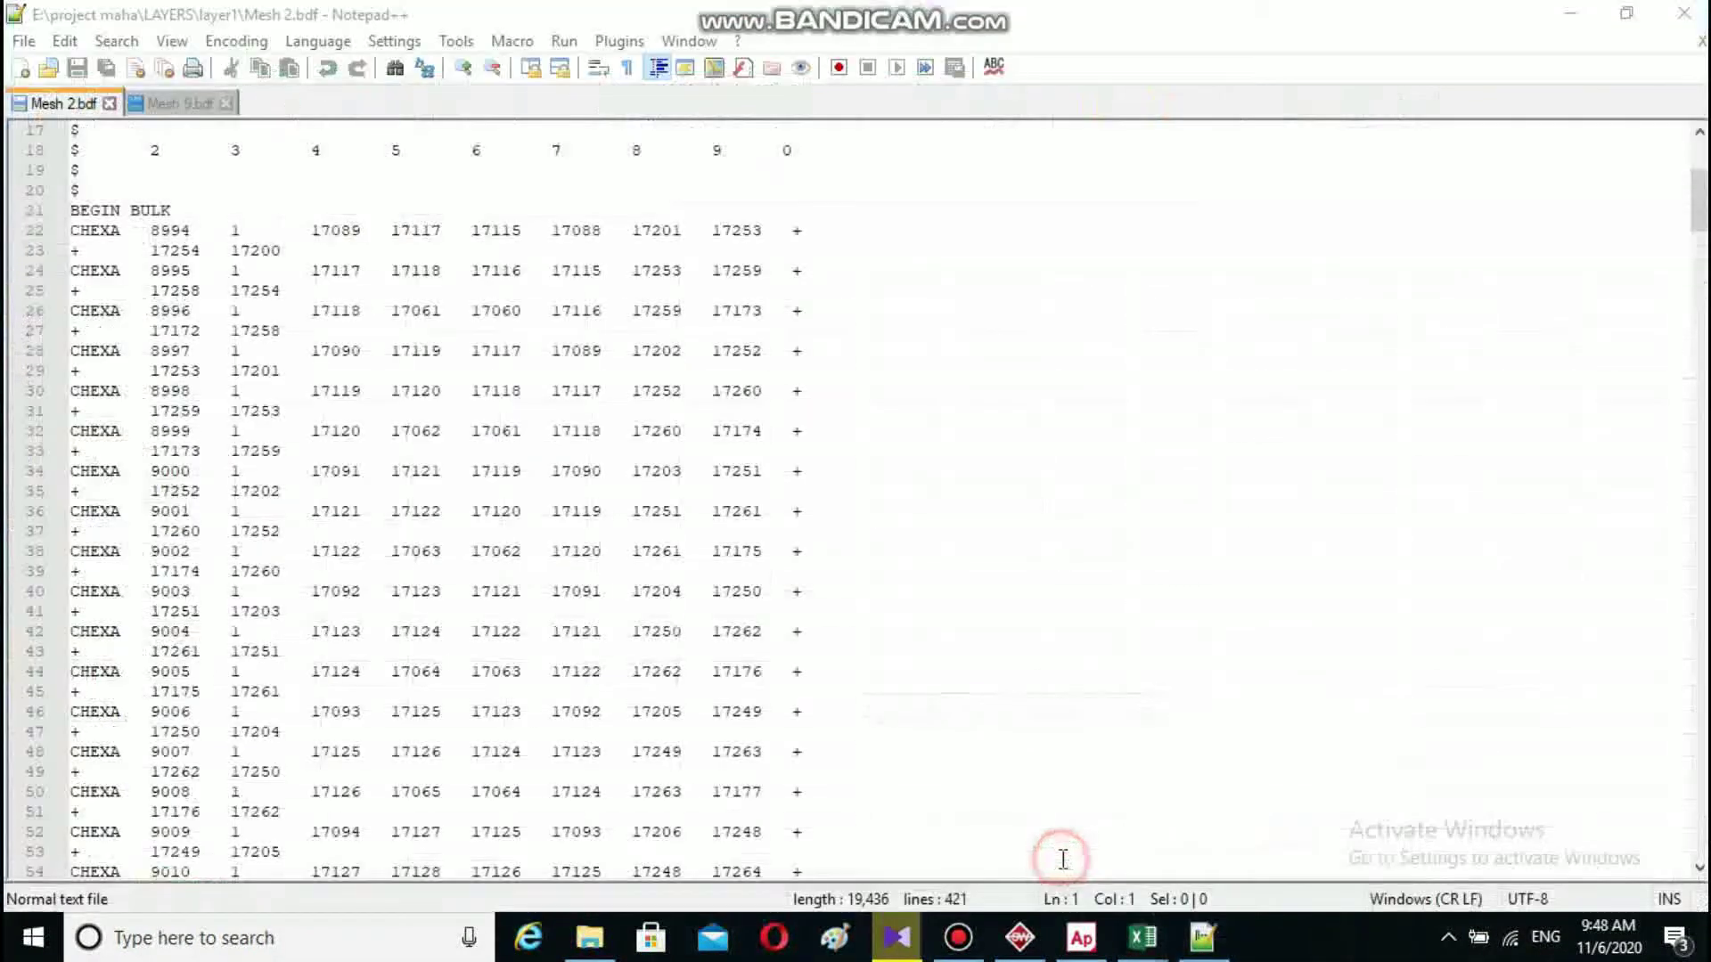
key(alt+Tab)
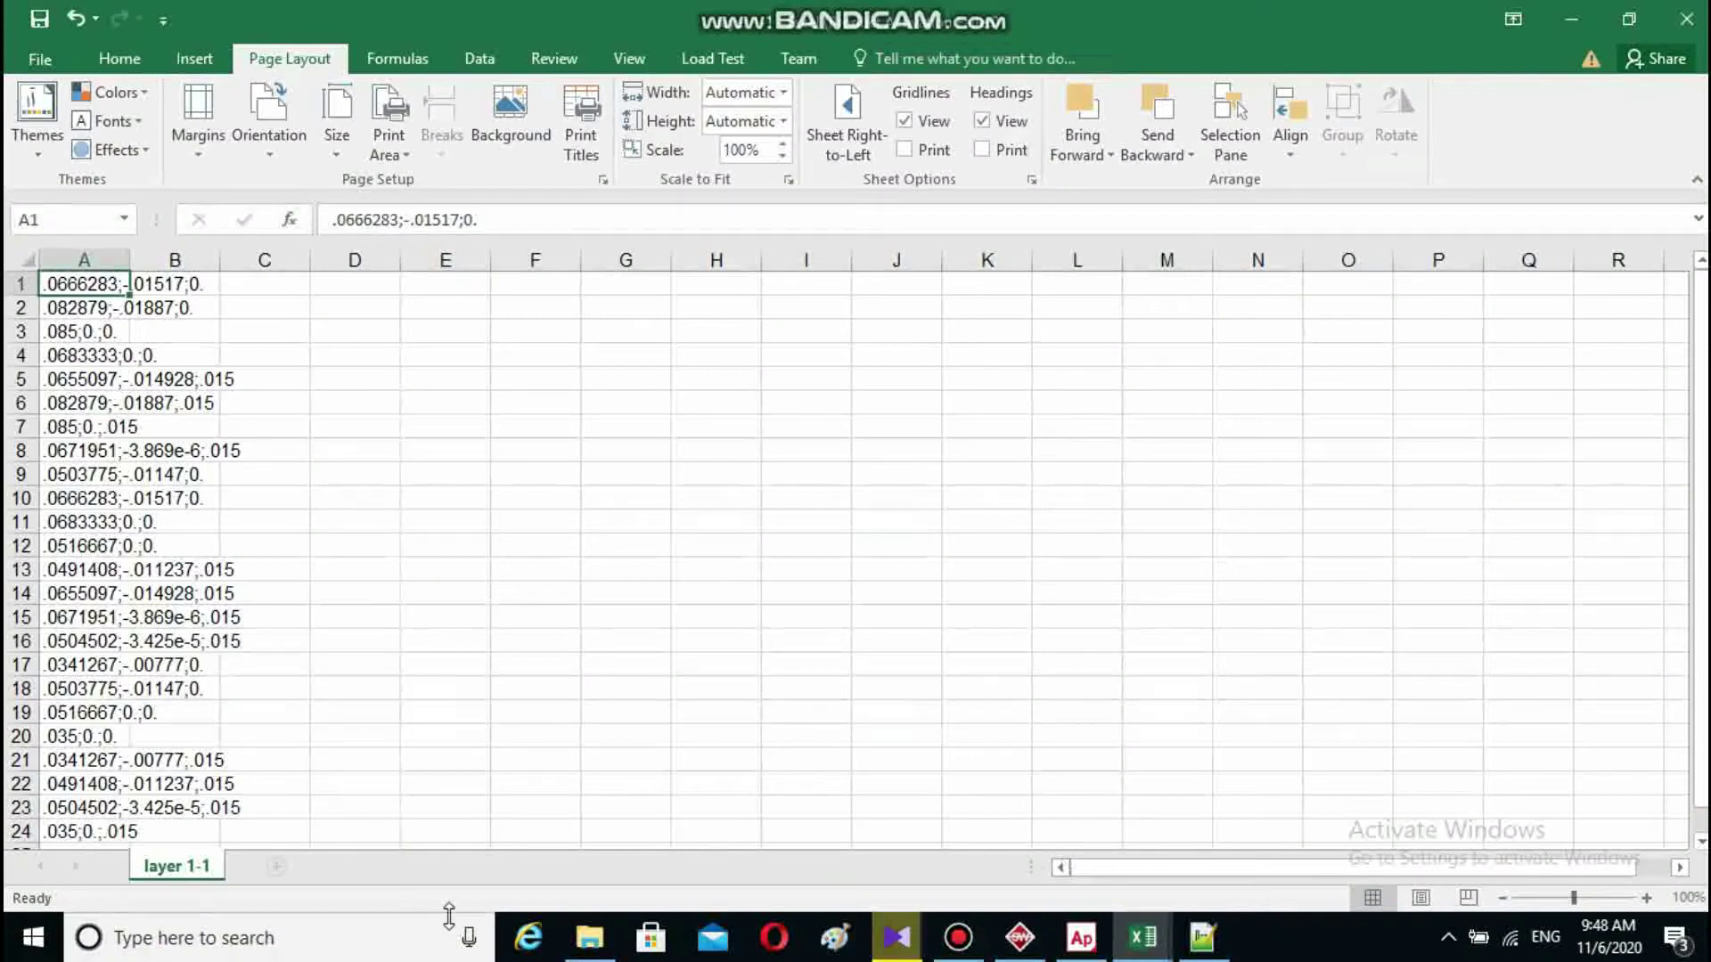
click(1258, 831)
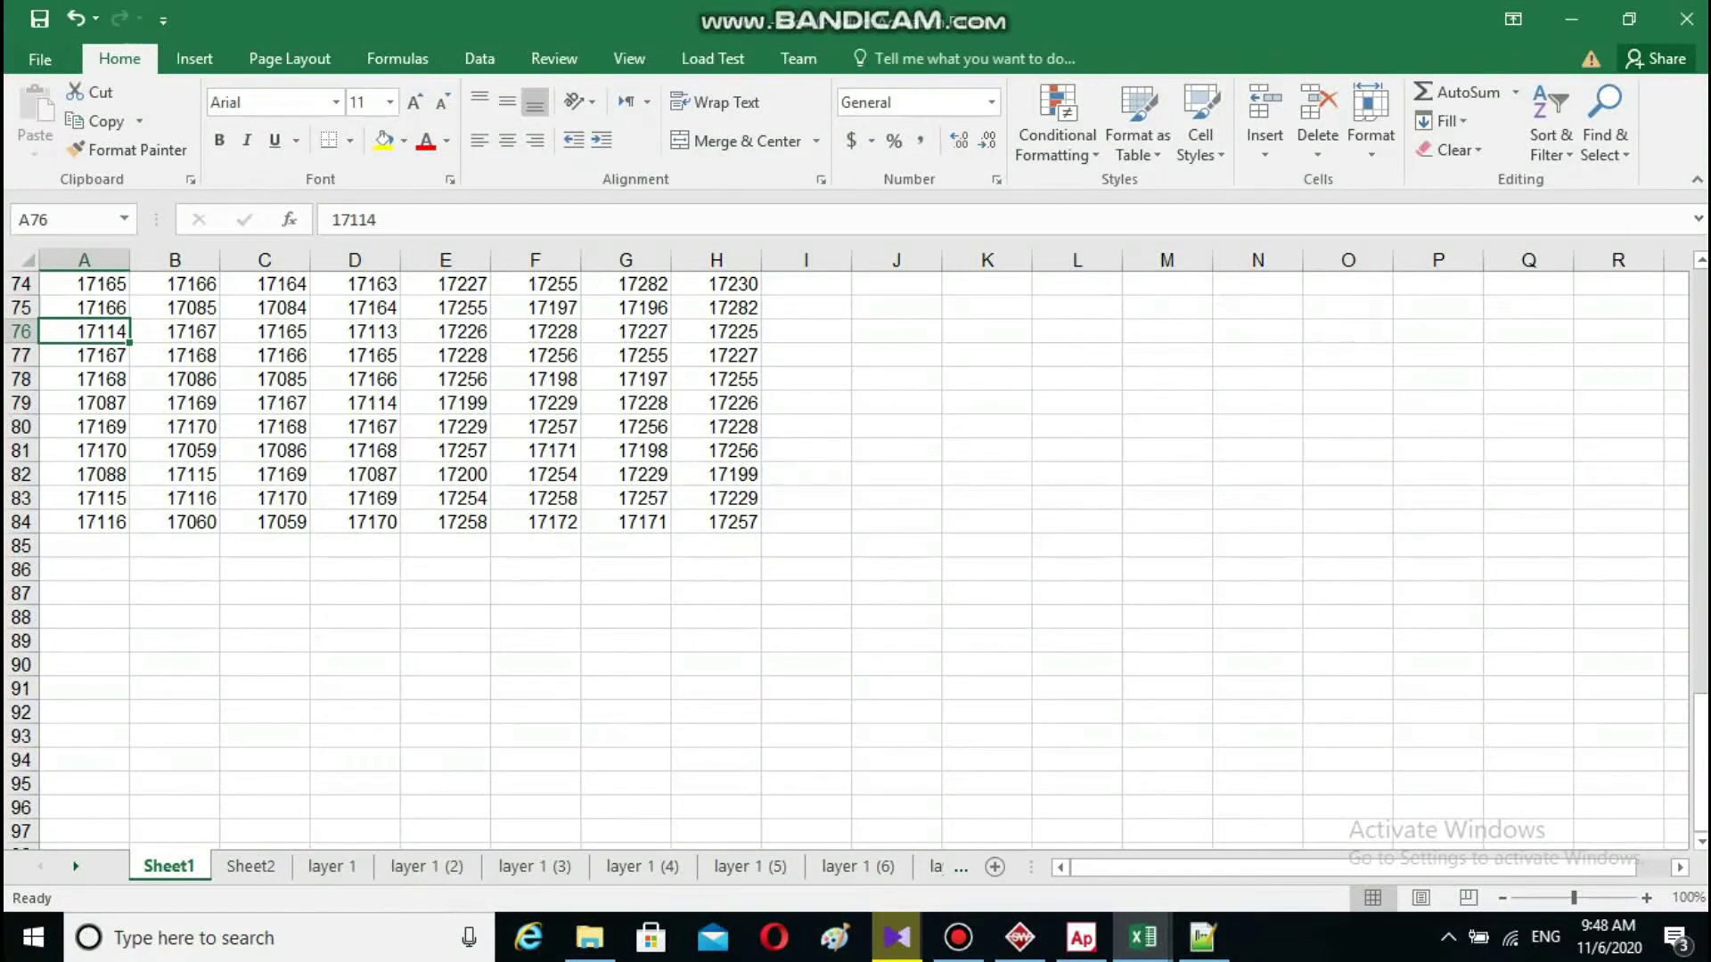
drag(1702, 726, 1702, 298)
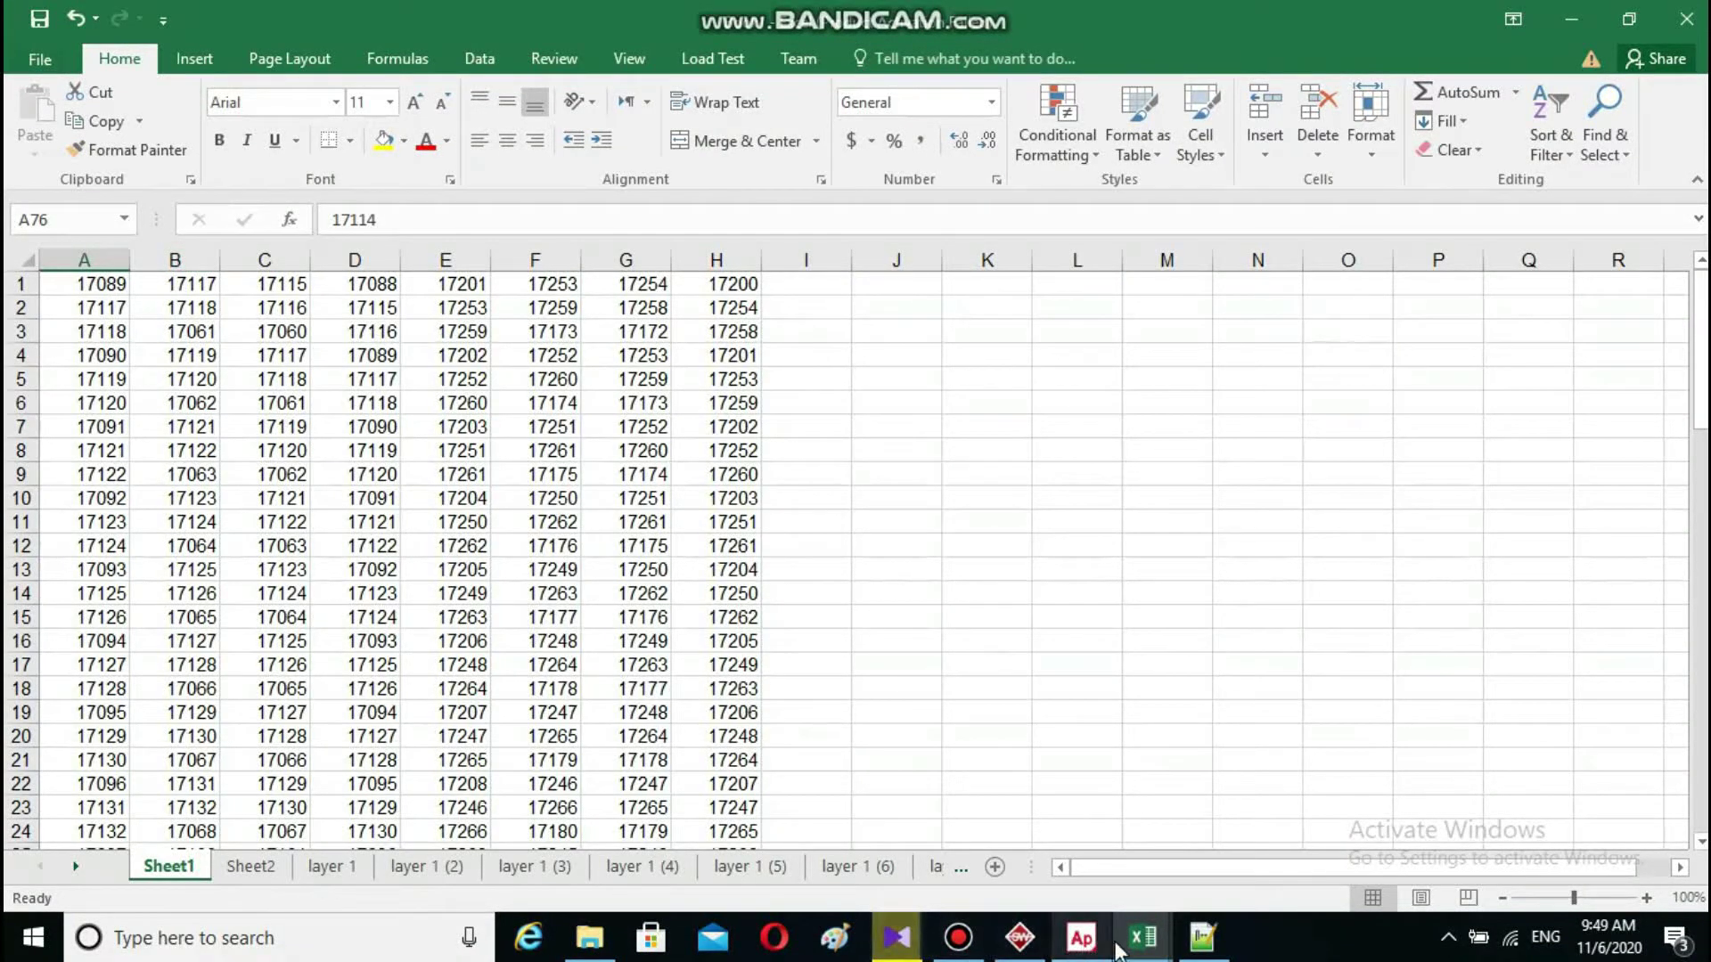
- Return to Mesh 2.bdf in Notepad++ and column-select the CHEXA number block on lines 22 to 42, starting at element 8994
mouse_move(1210, 952)
click(1128, 789)
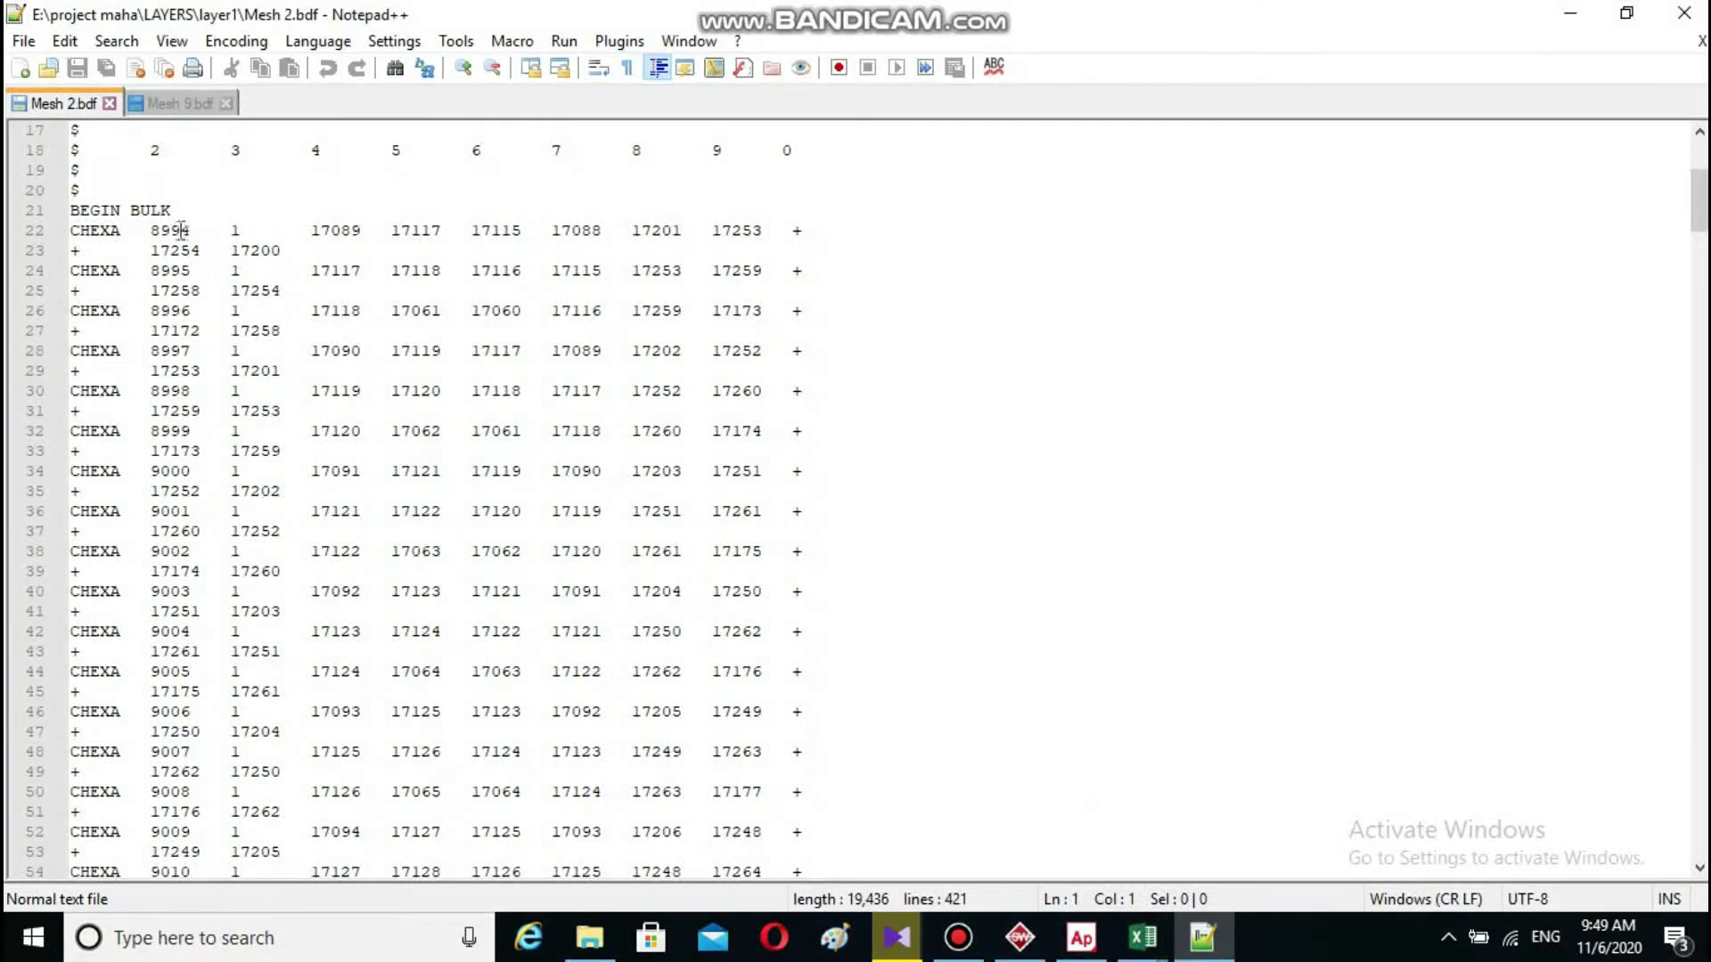
drag(147, 230, 326, 272)
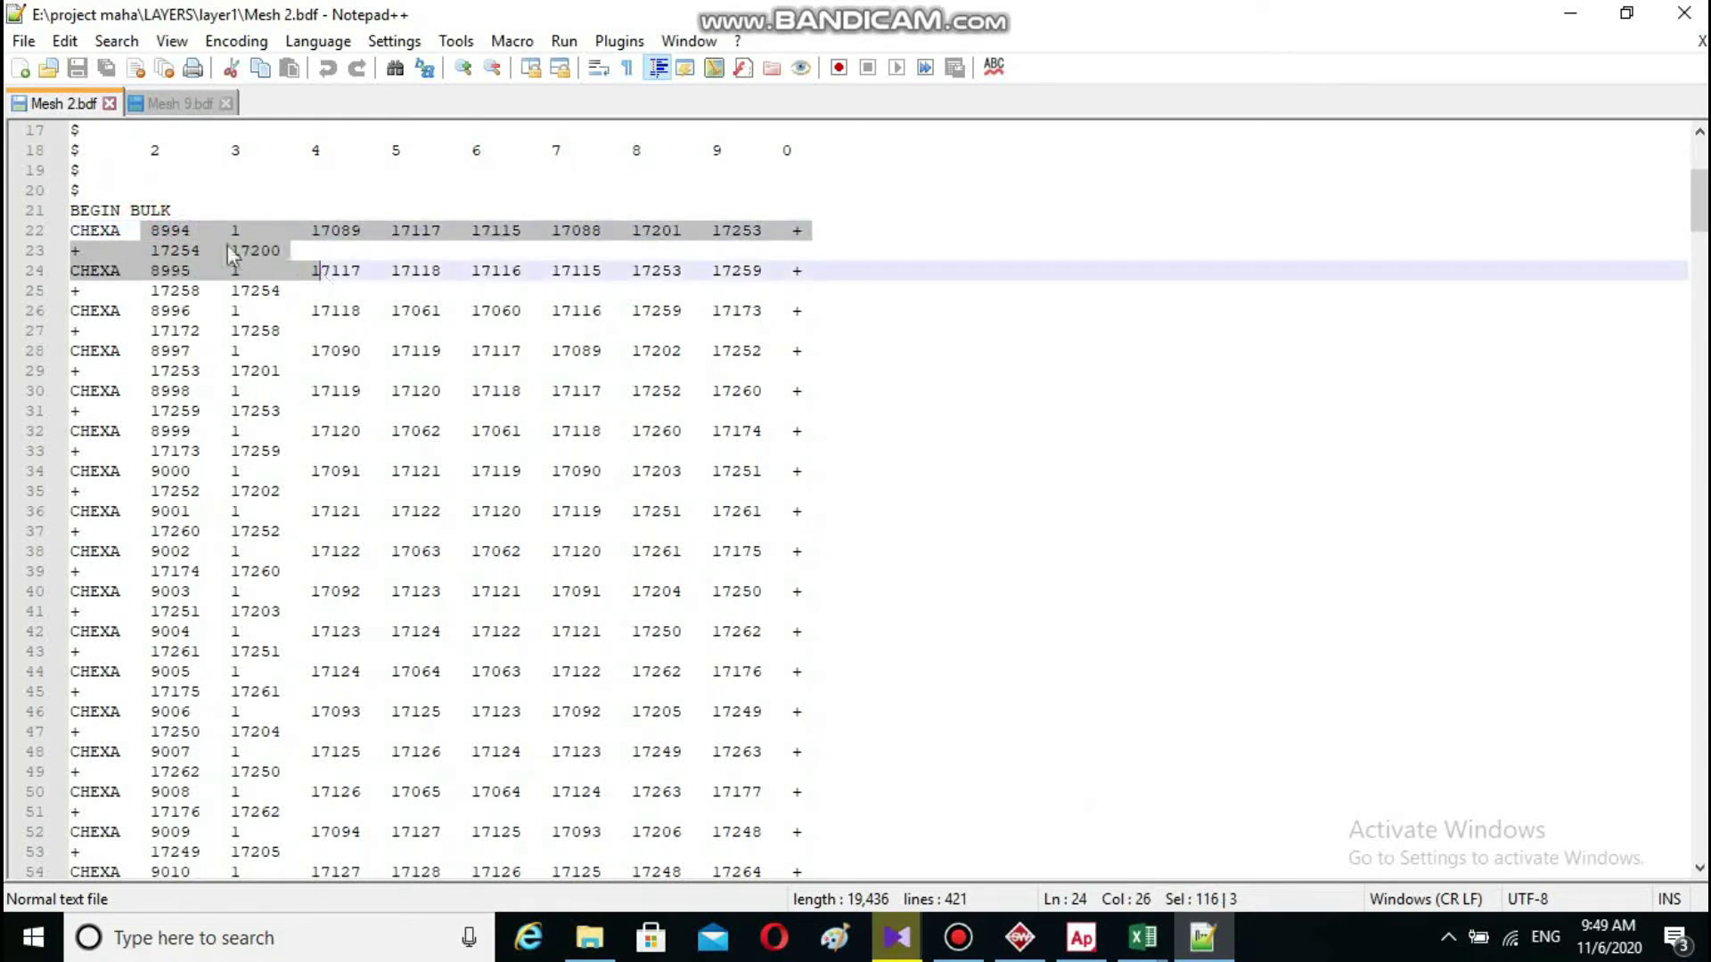
click(153, 229)
alt+drag(153, 229, 664, 641)
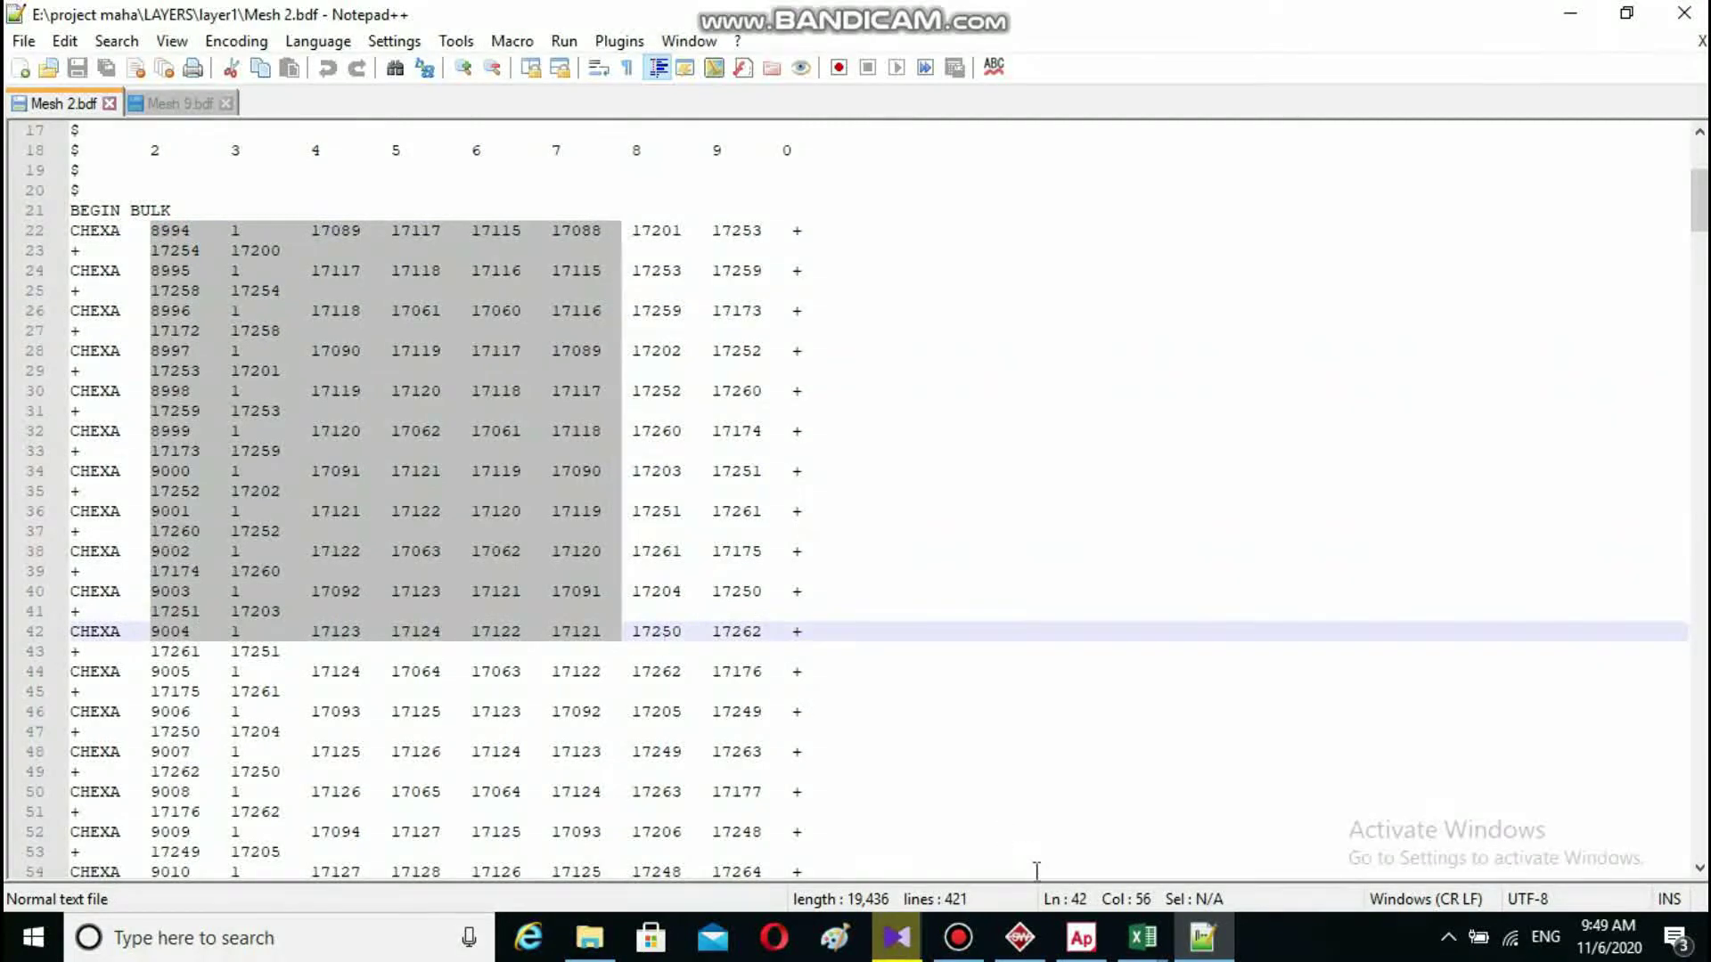
- Switch to Book1 in Excel and show the node coordinate table on Sheet2
mouse_move(1143, 938)
mouse_move(1130, 851)
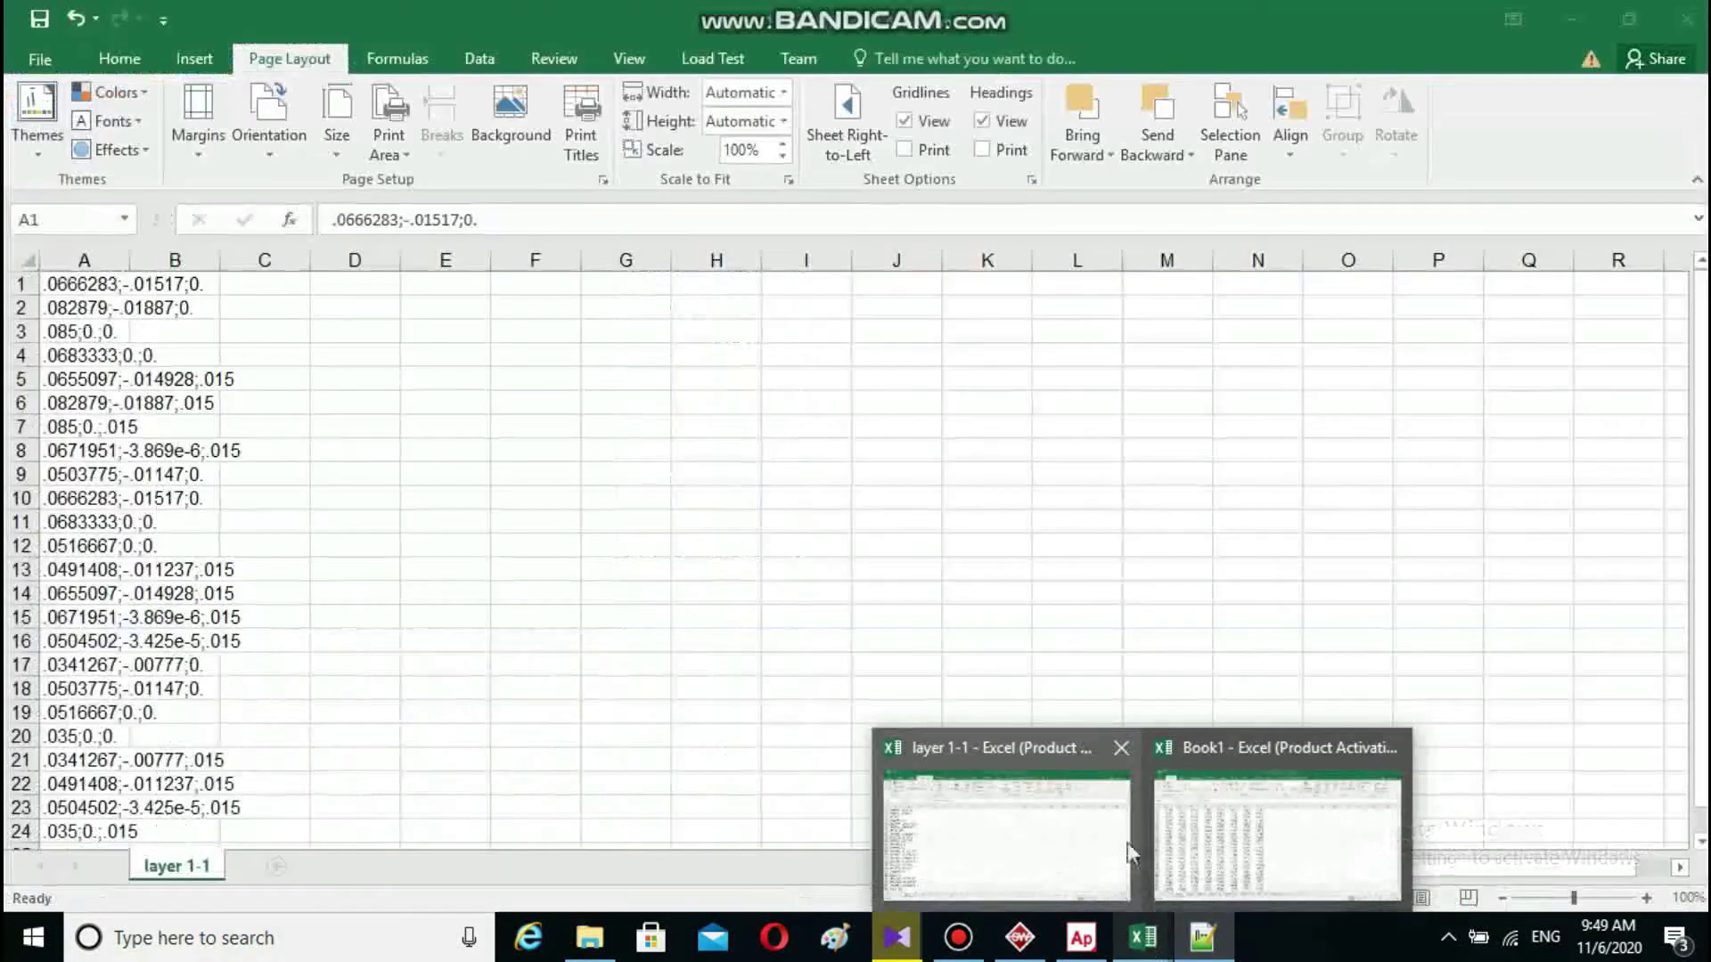
click(1188, 848)
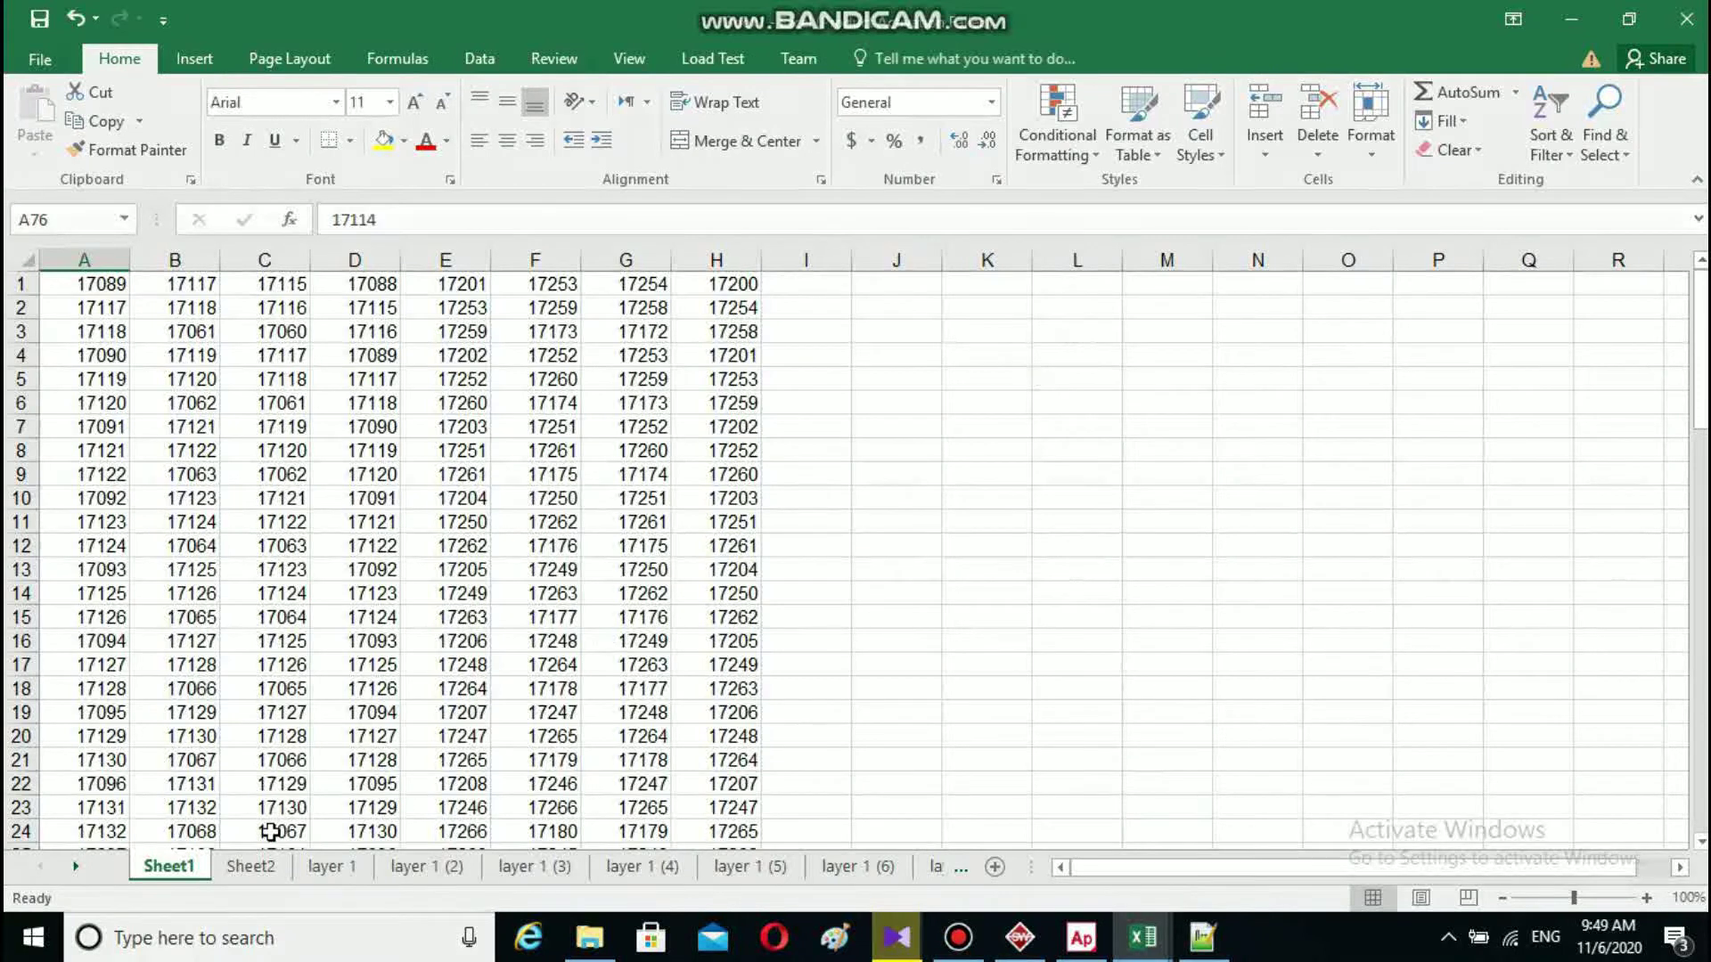
click(258, 879)
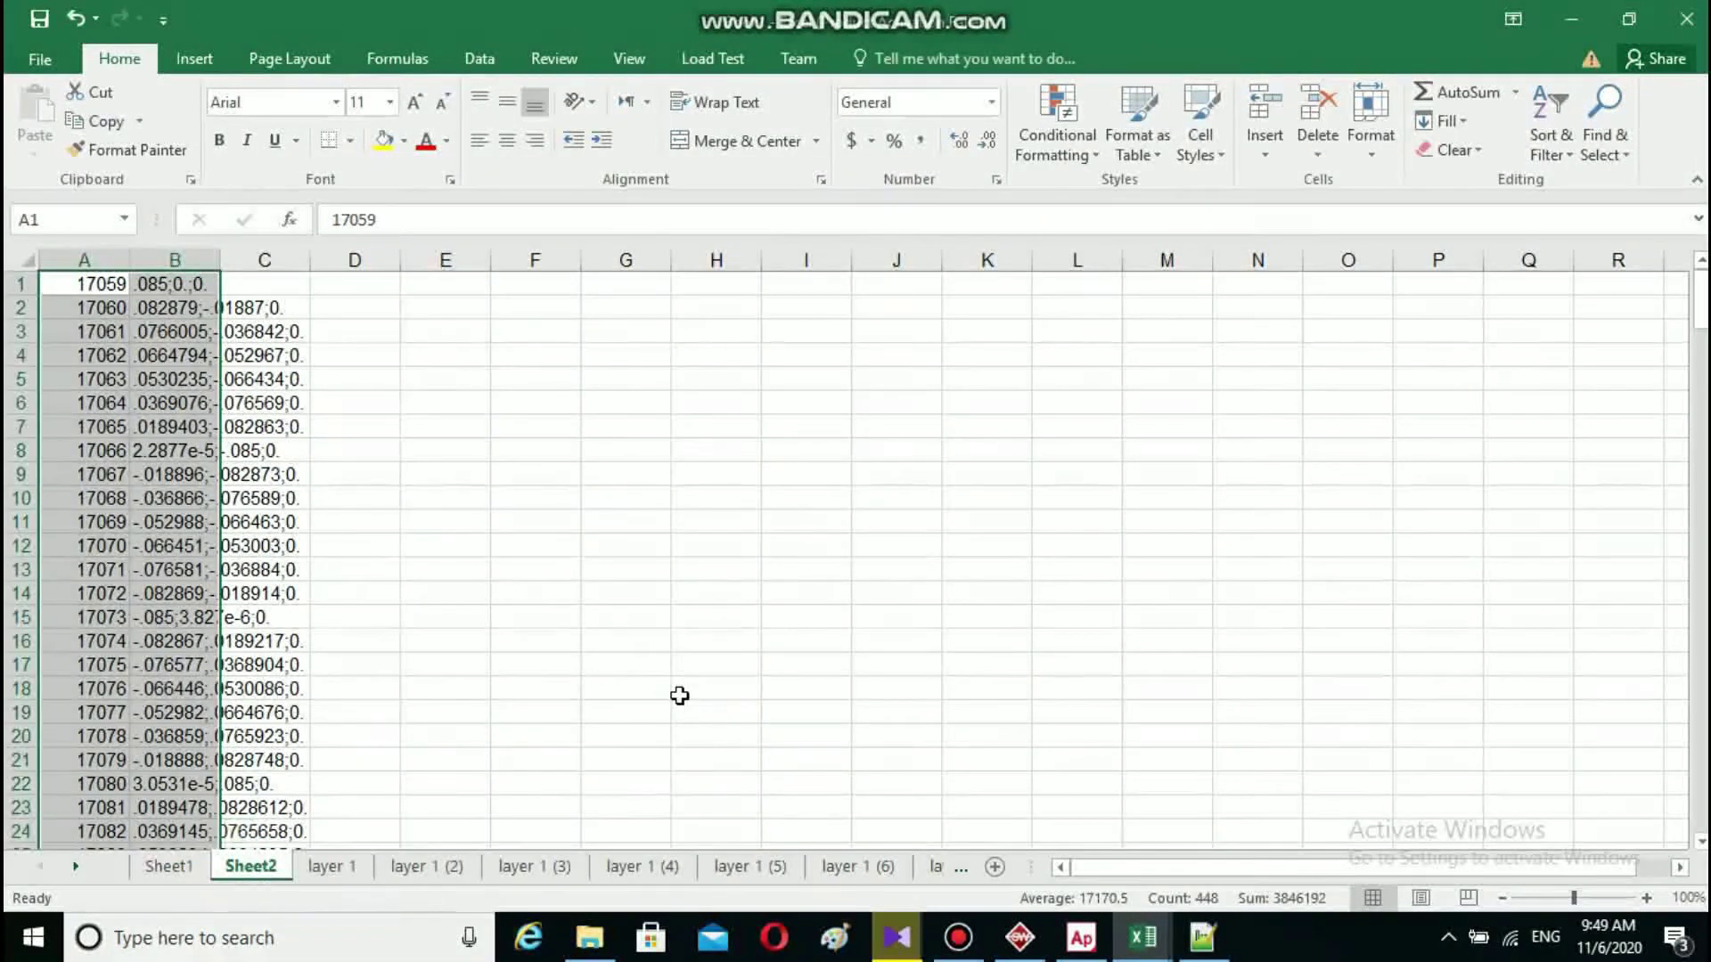
- In Notepad++, copy the semicolon separator after .085 in the GRID 17059 line of Mesh 2.bdf
mouse_move(1144, 938)
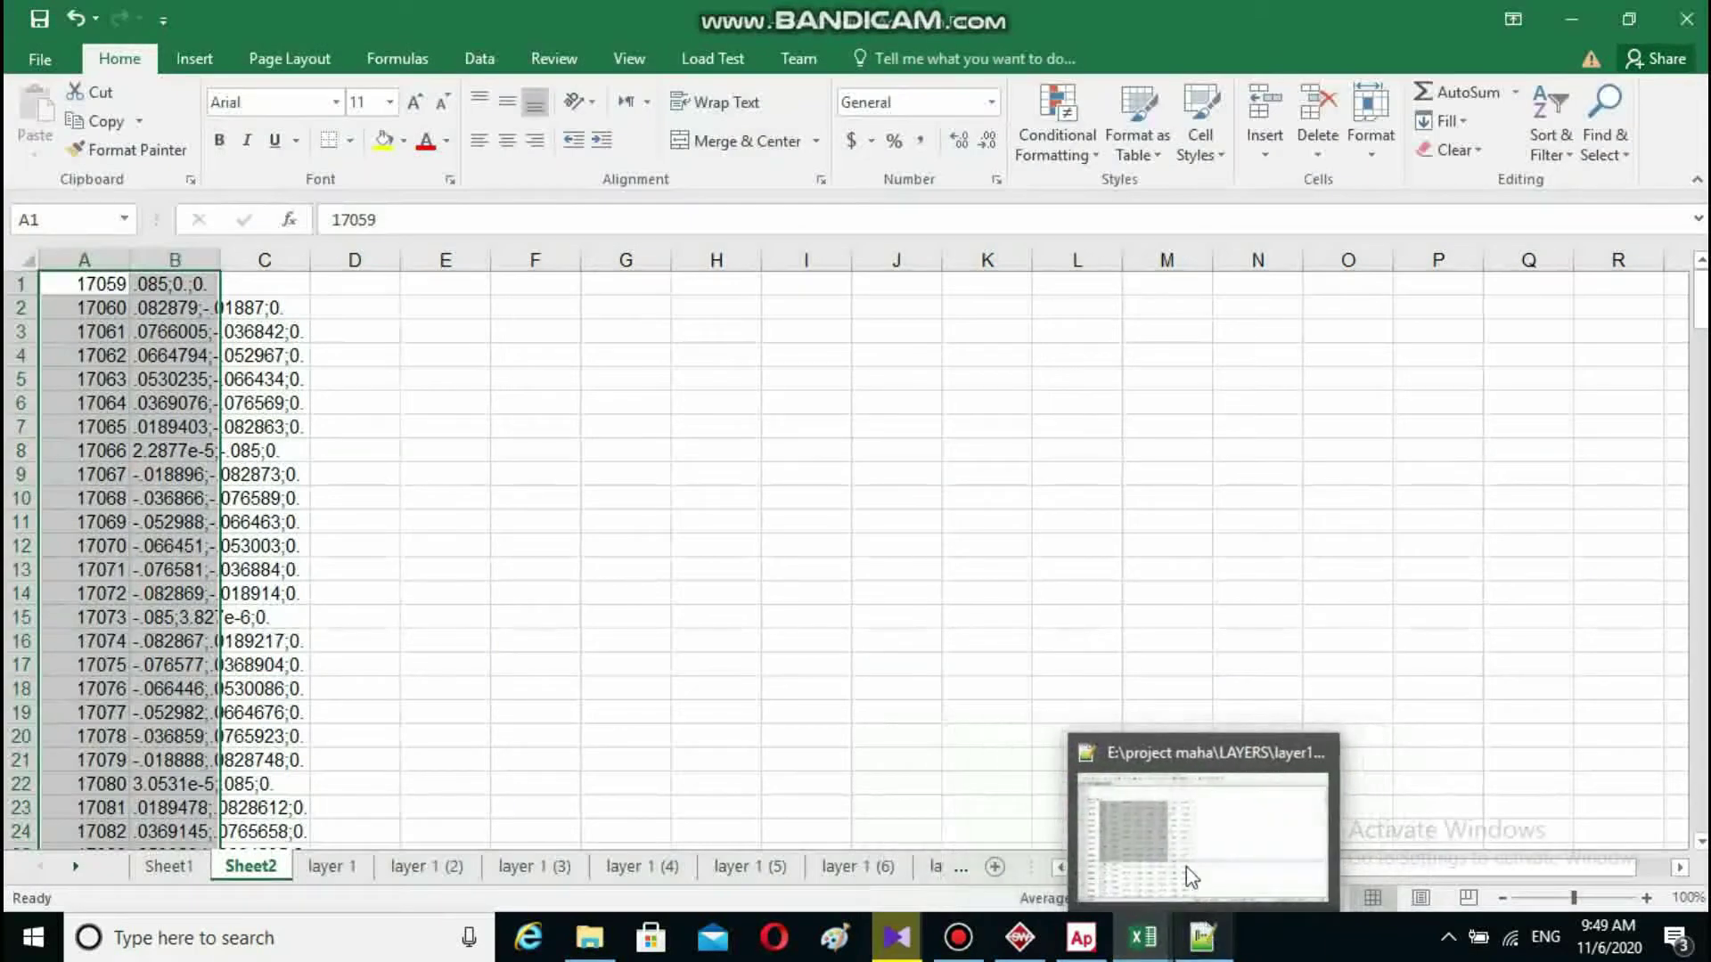
click(1178, 827)
drag(1700, 238, 1696, 512)
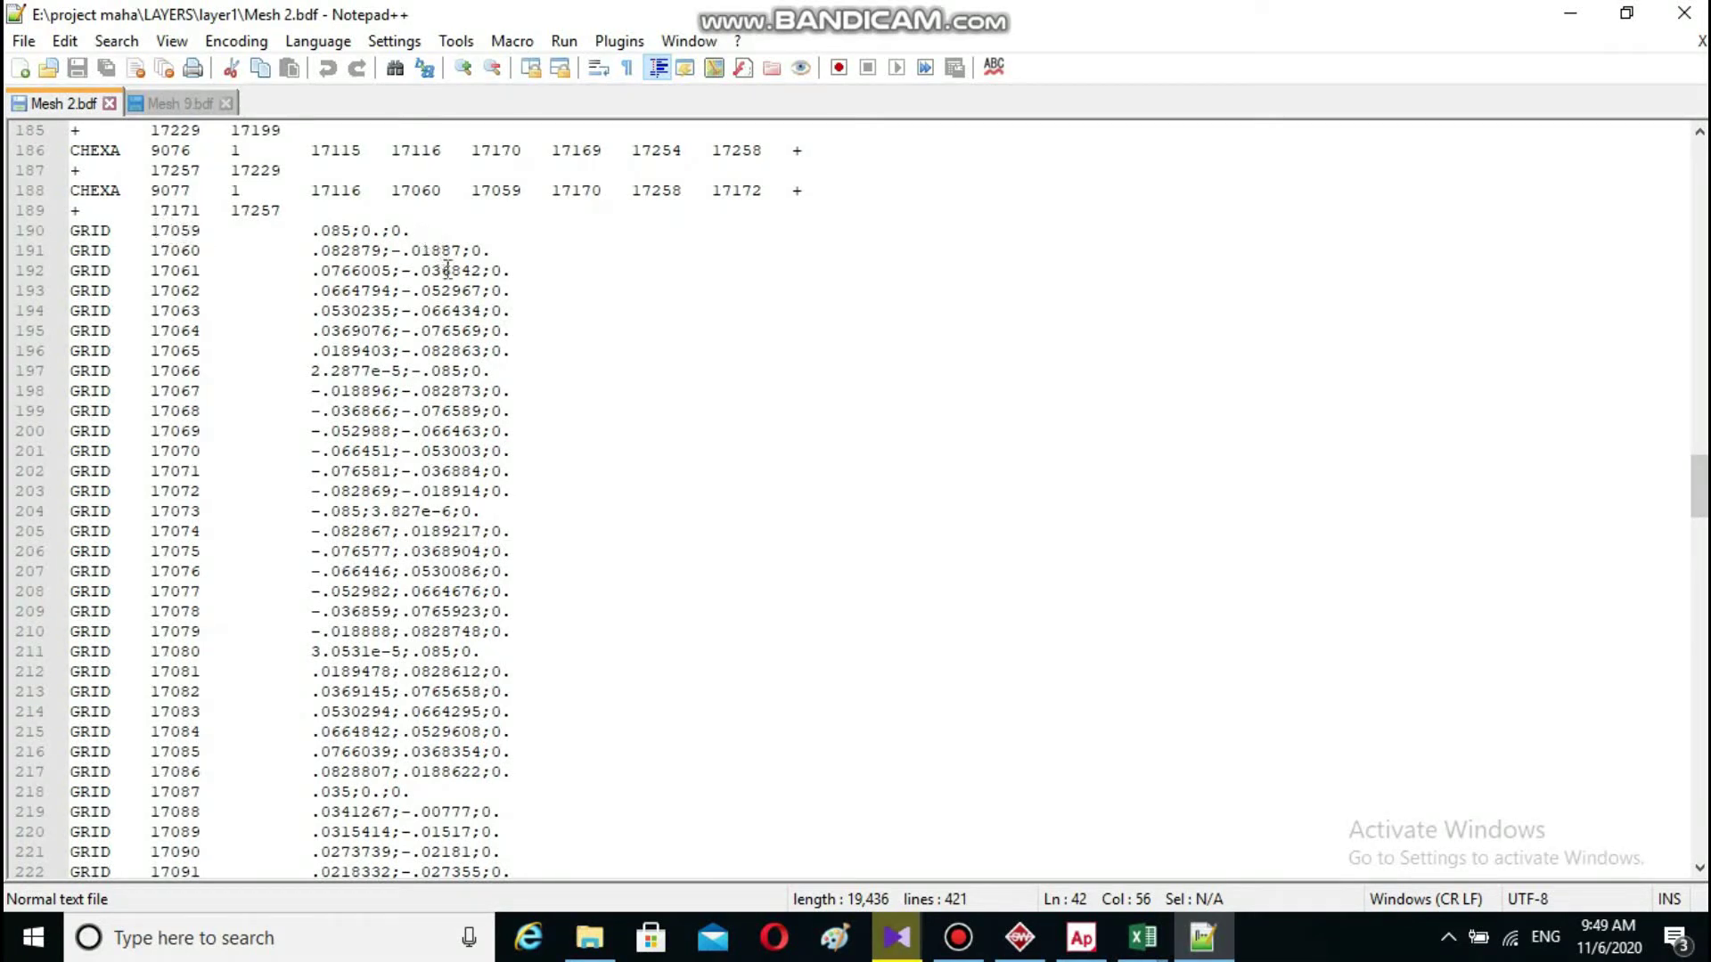
click(365, 232)
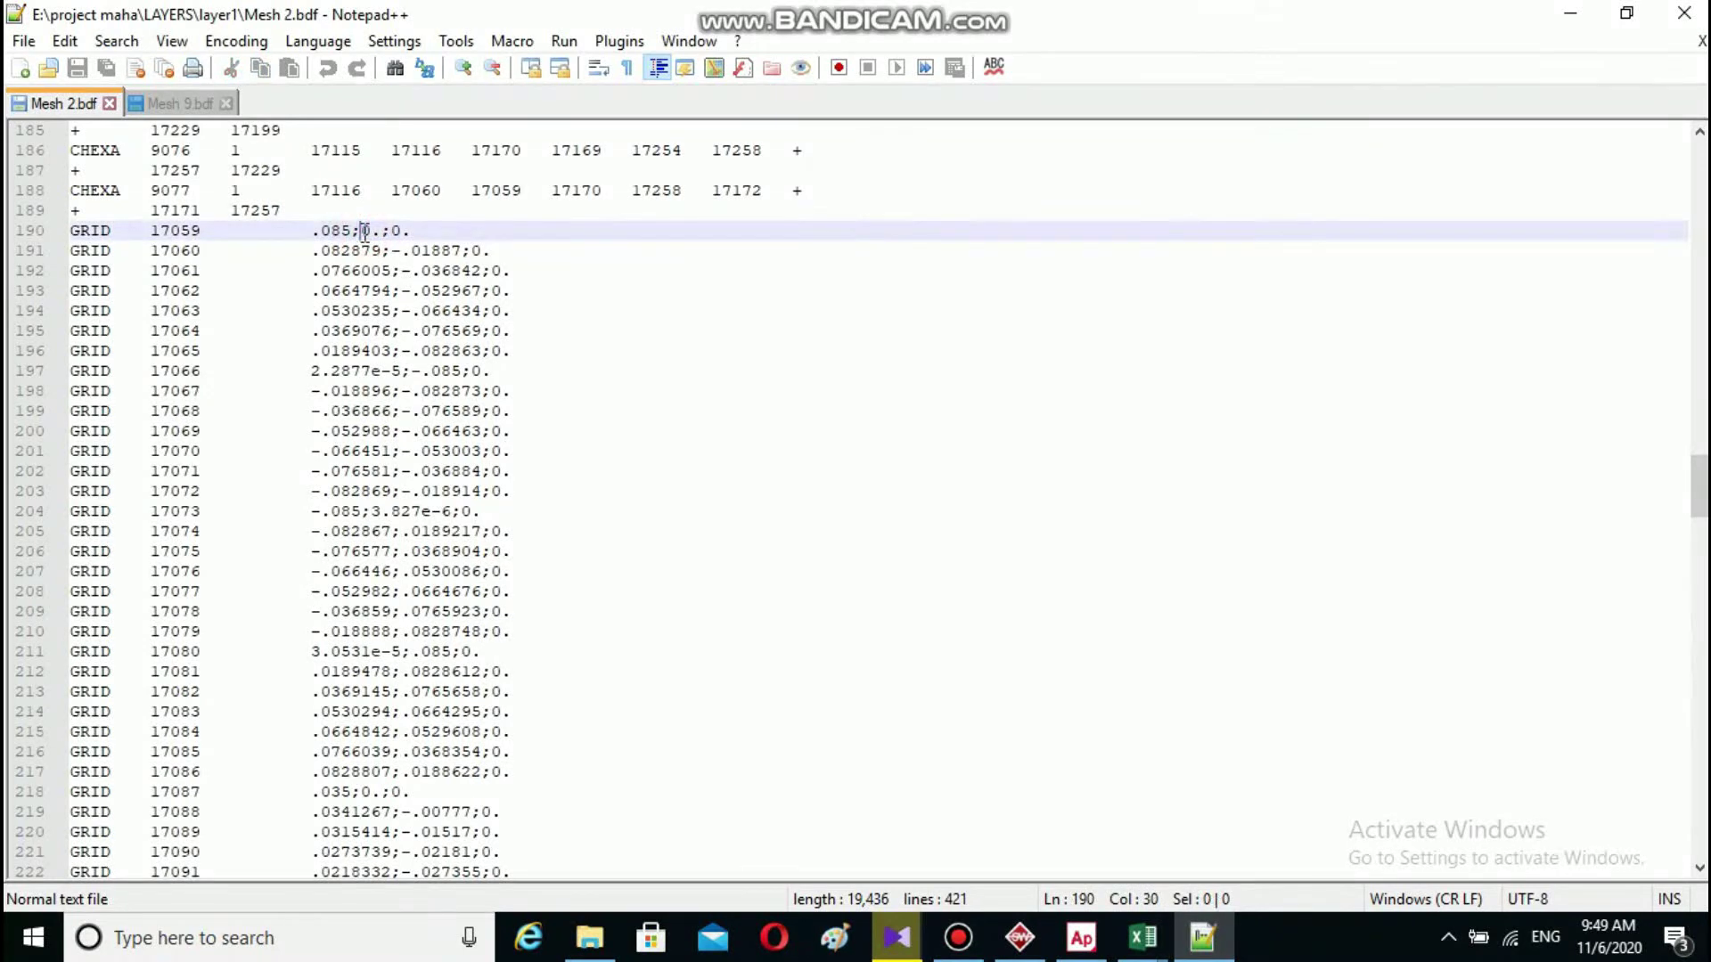
drag(361, 231, 355, 232)
key(ctrl+c)
click(364, 232)
- In Mesh 9.bdf, replace the spaces after -.085 in the GRID 8 line with the copied semicolon
click(188, 101)
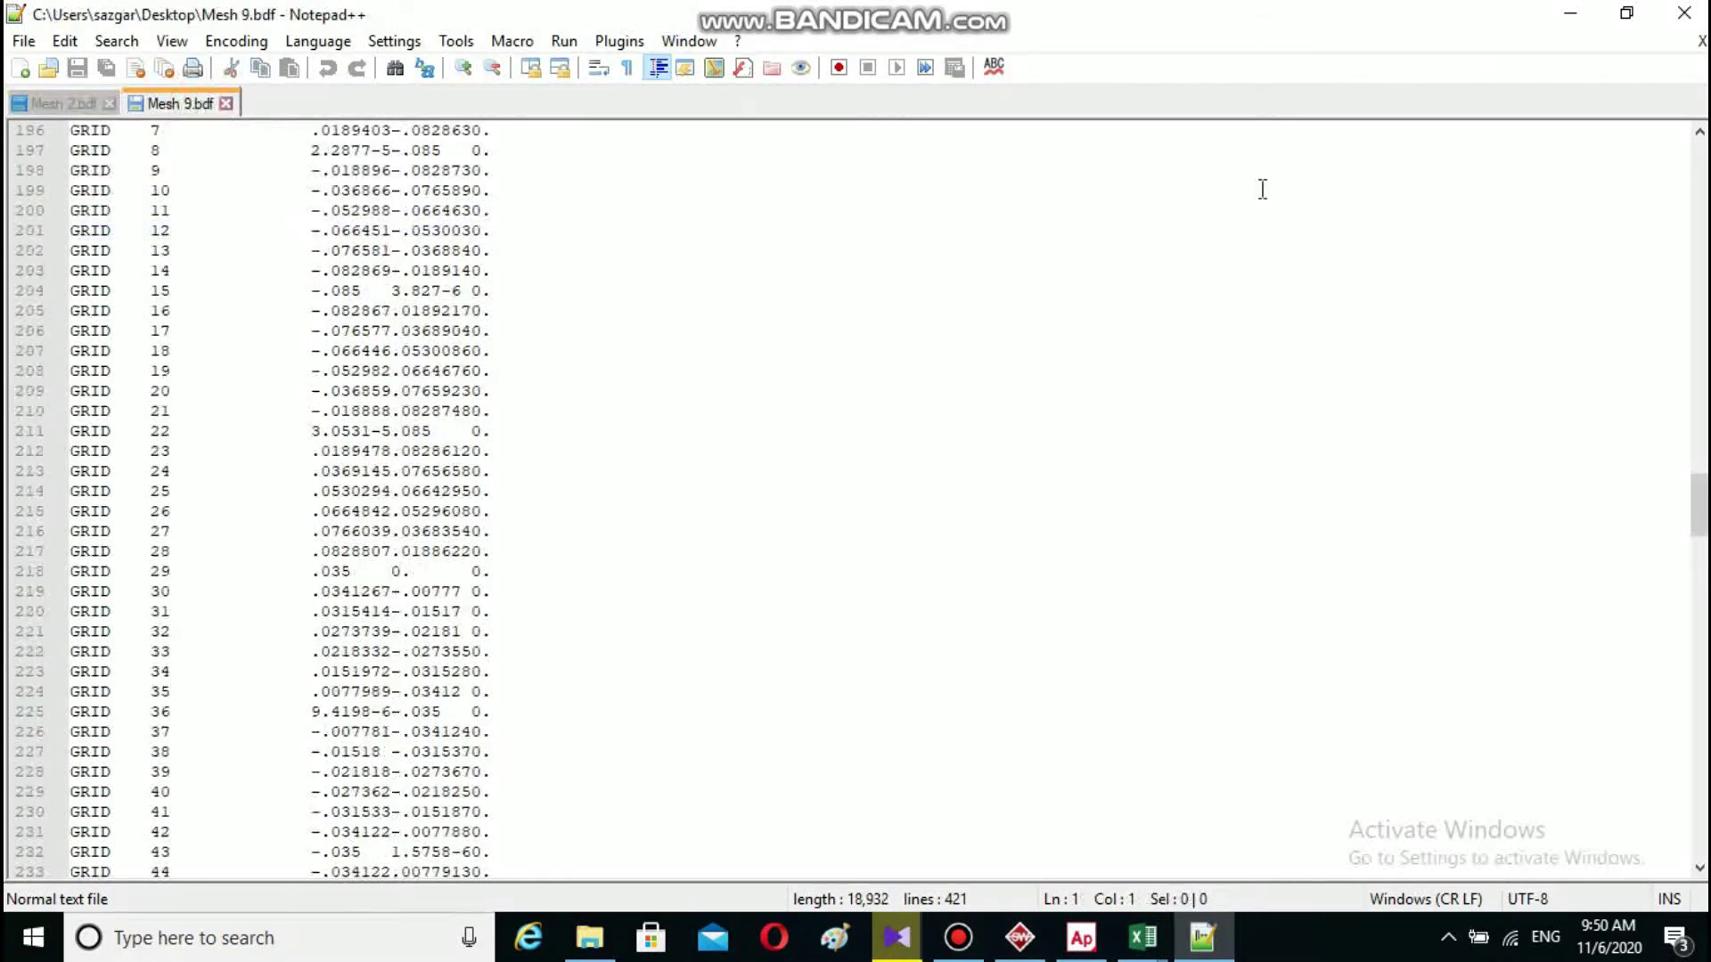
drag(471, 150, 443, 164)
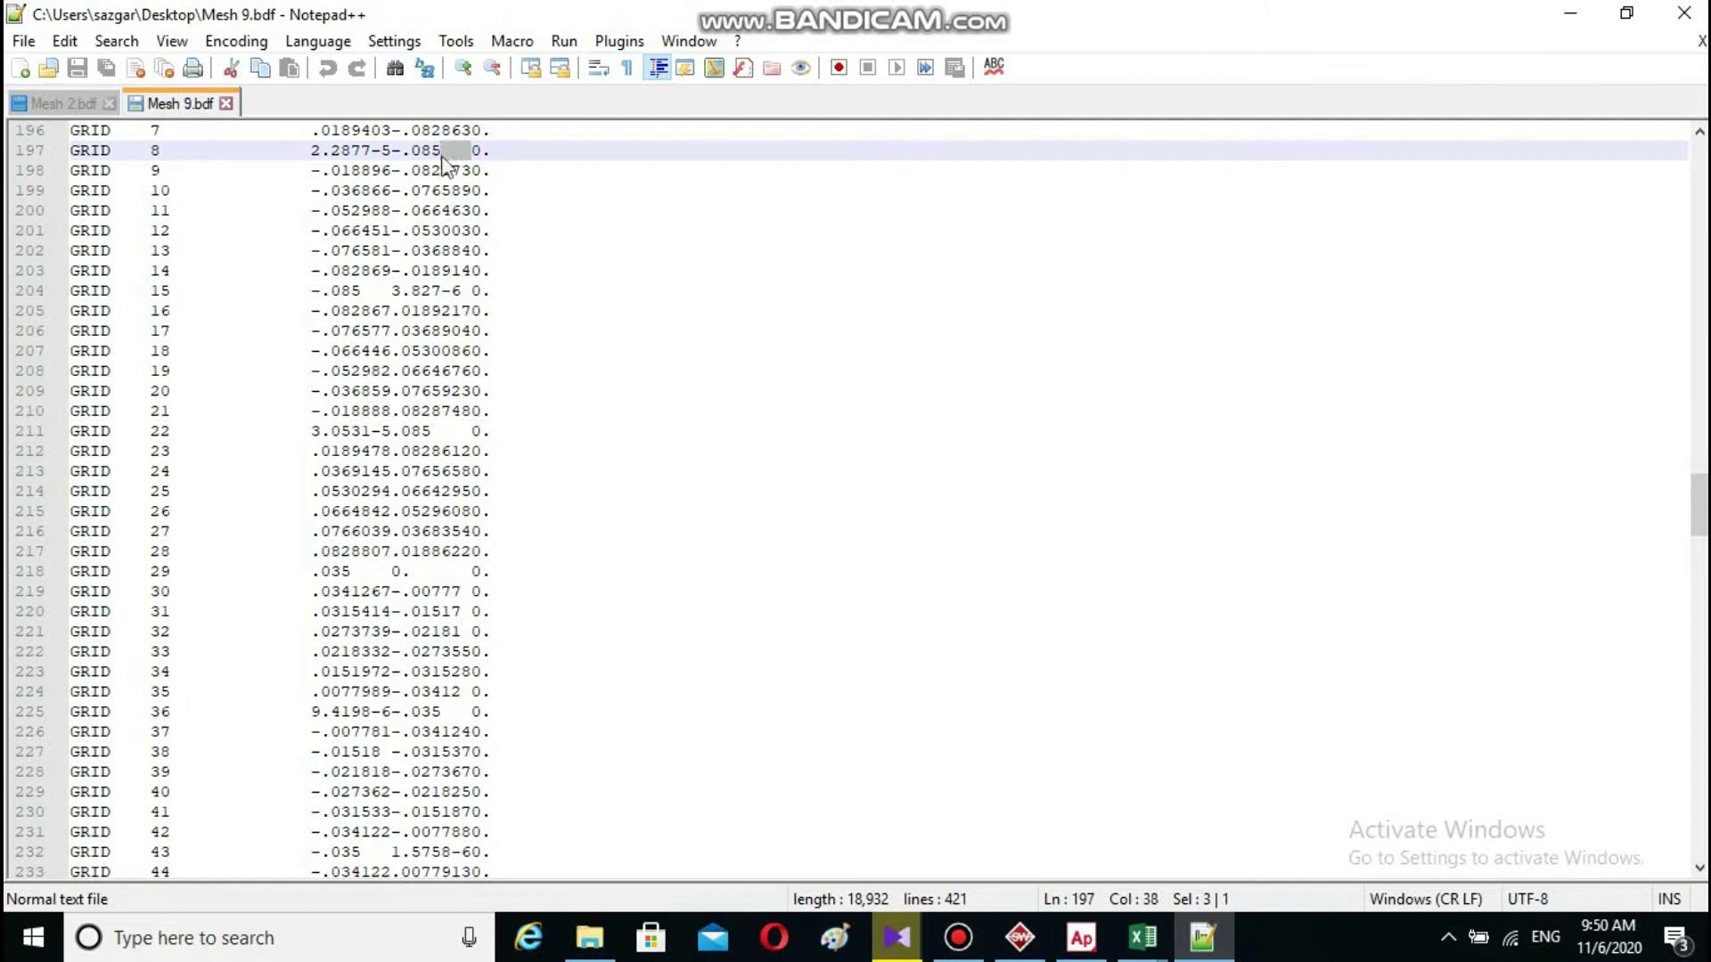
key(ctrl+v)
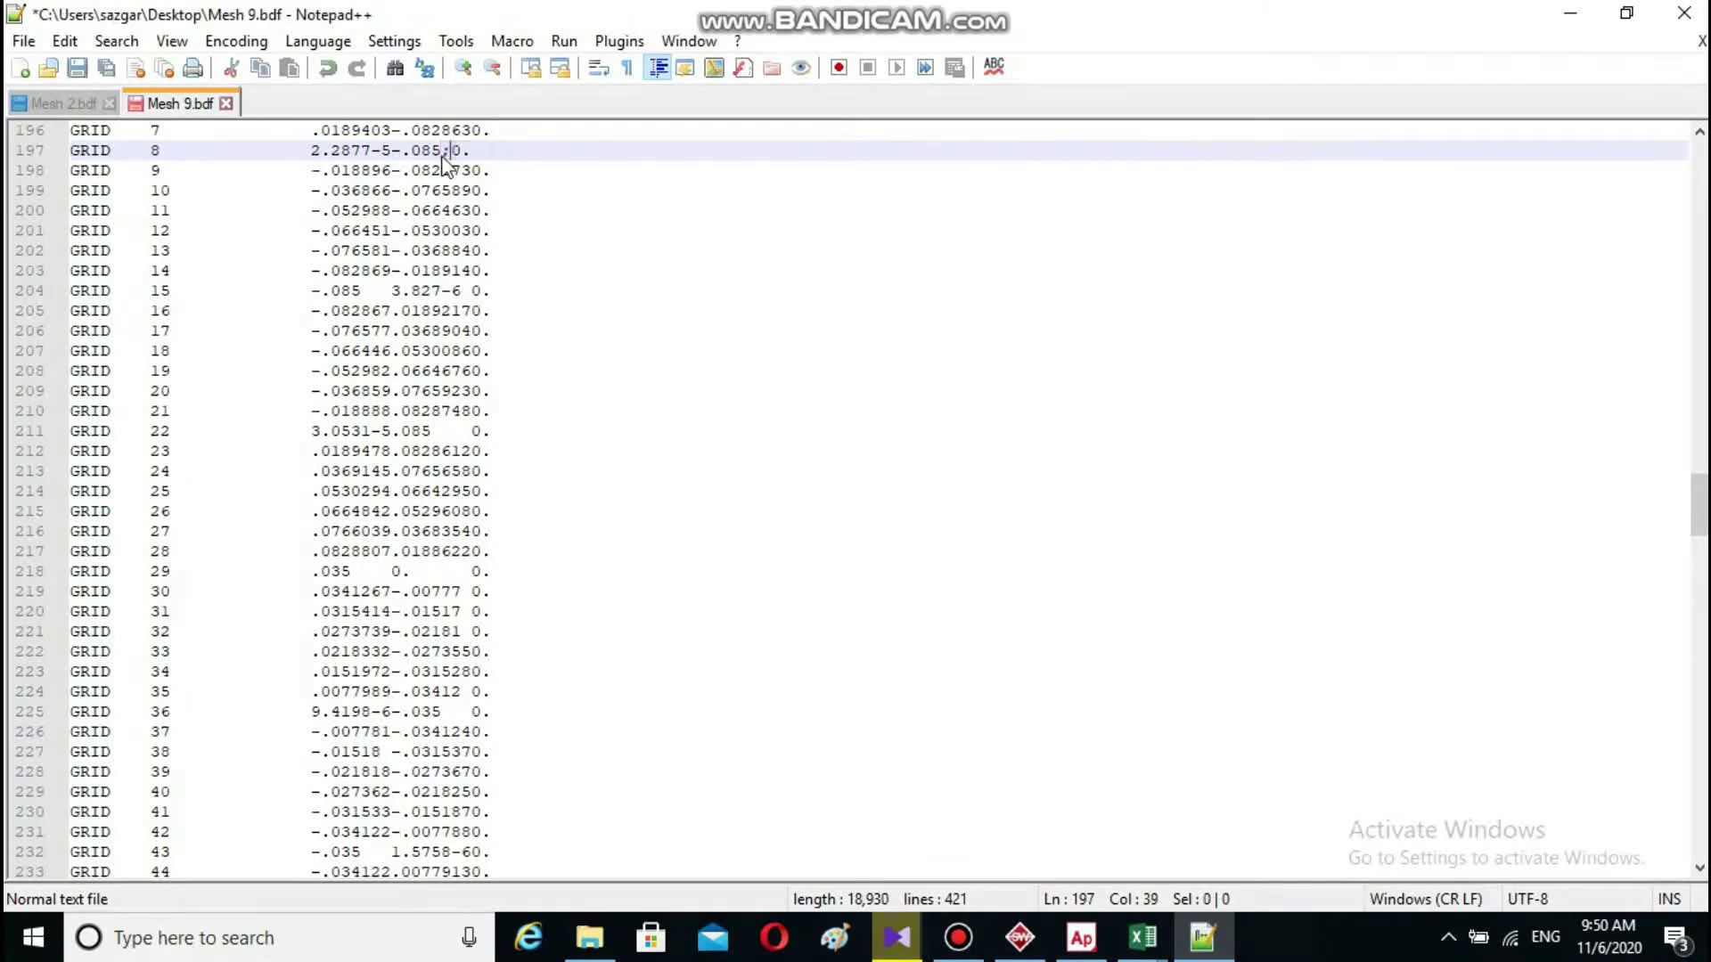
- In the GRID 8 line of Mesh 9.bdf, insert the exponent letter to write the first coordinate as 2.2877e-5
click(374, 151)
text(e)
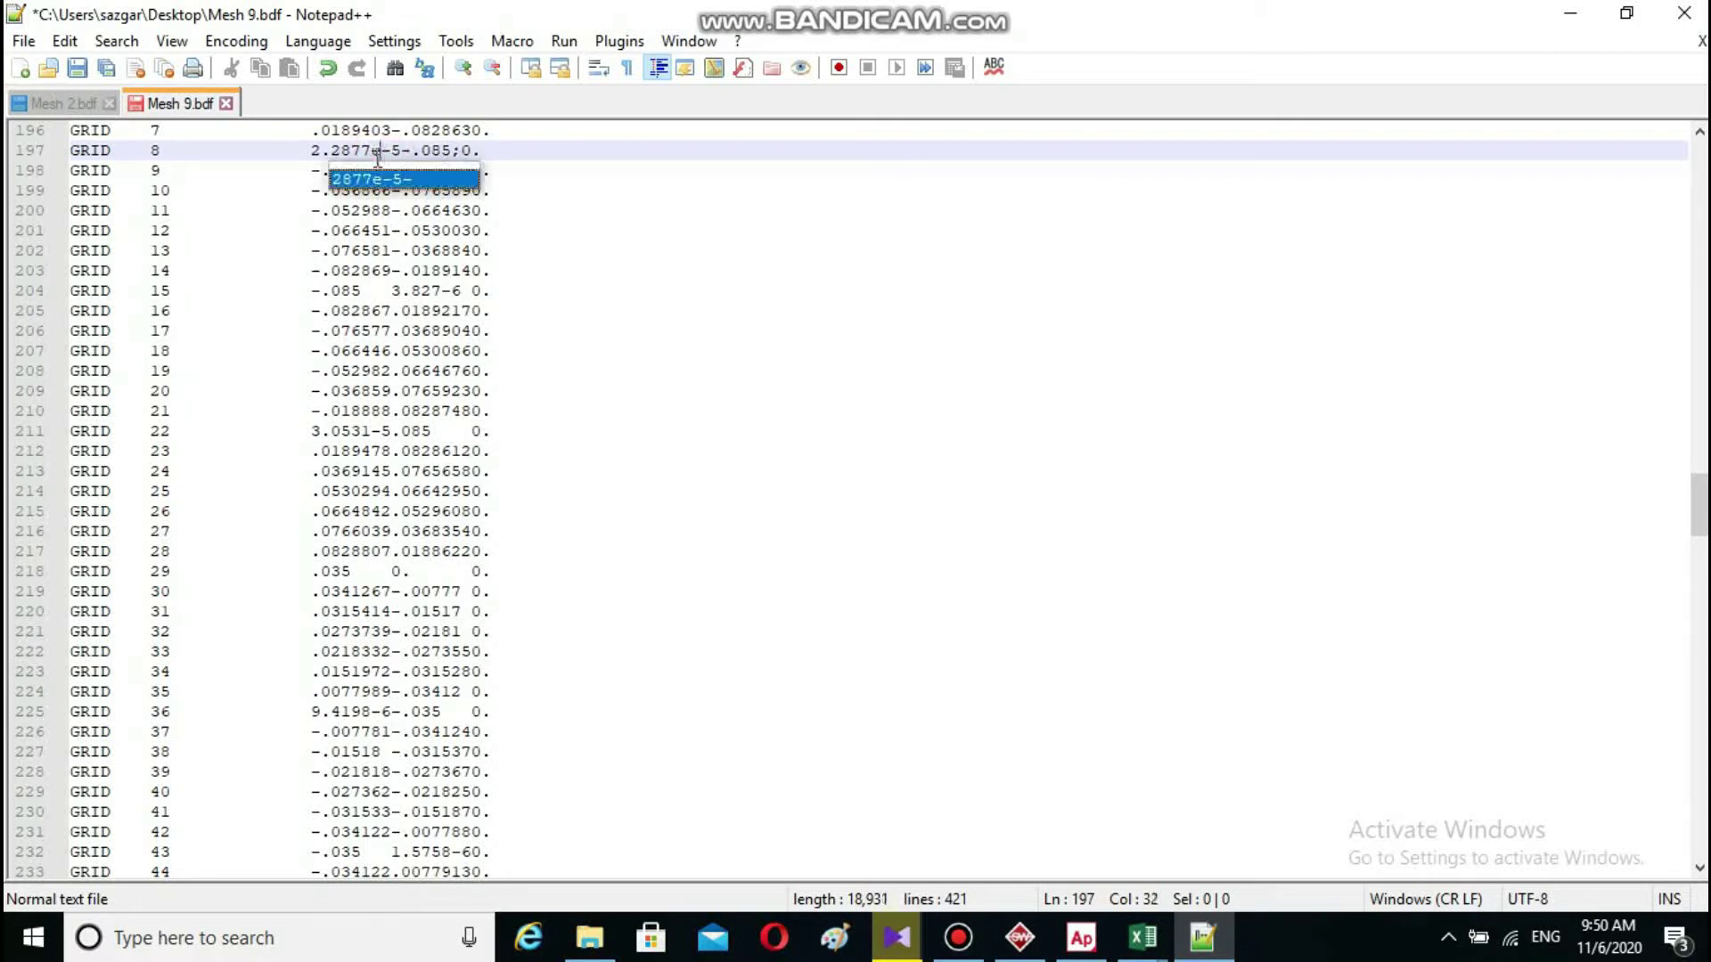
click(406, 151)
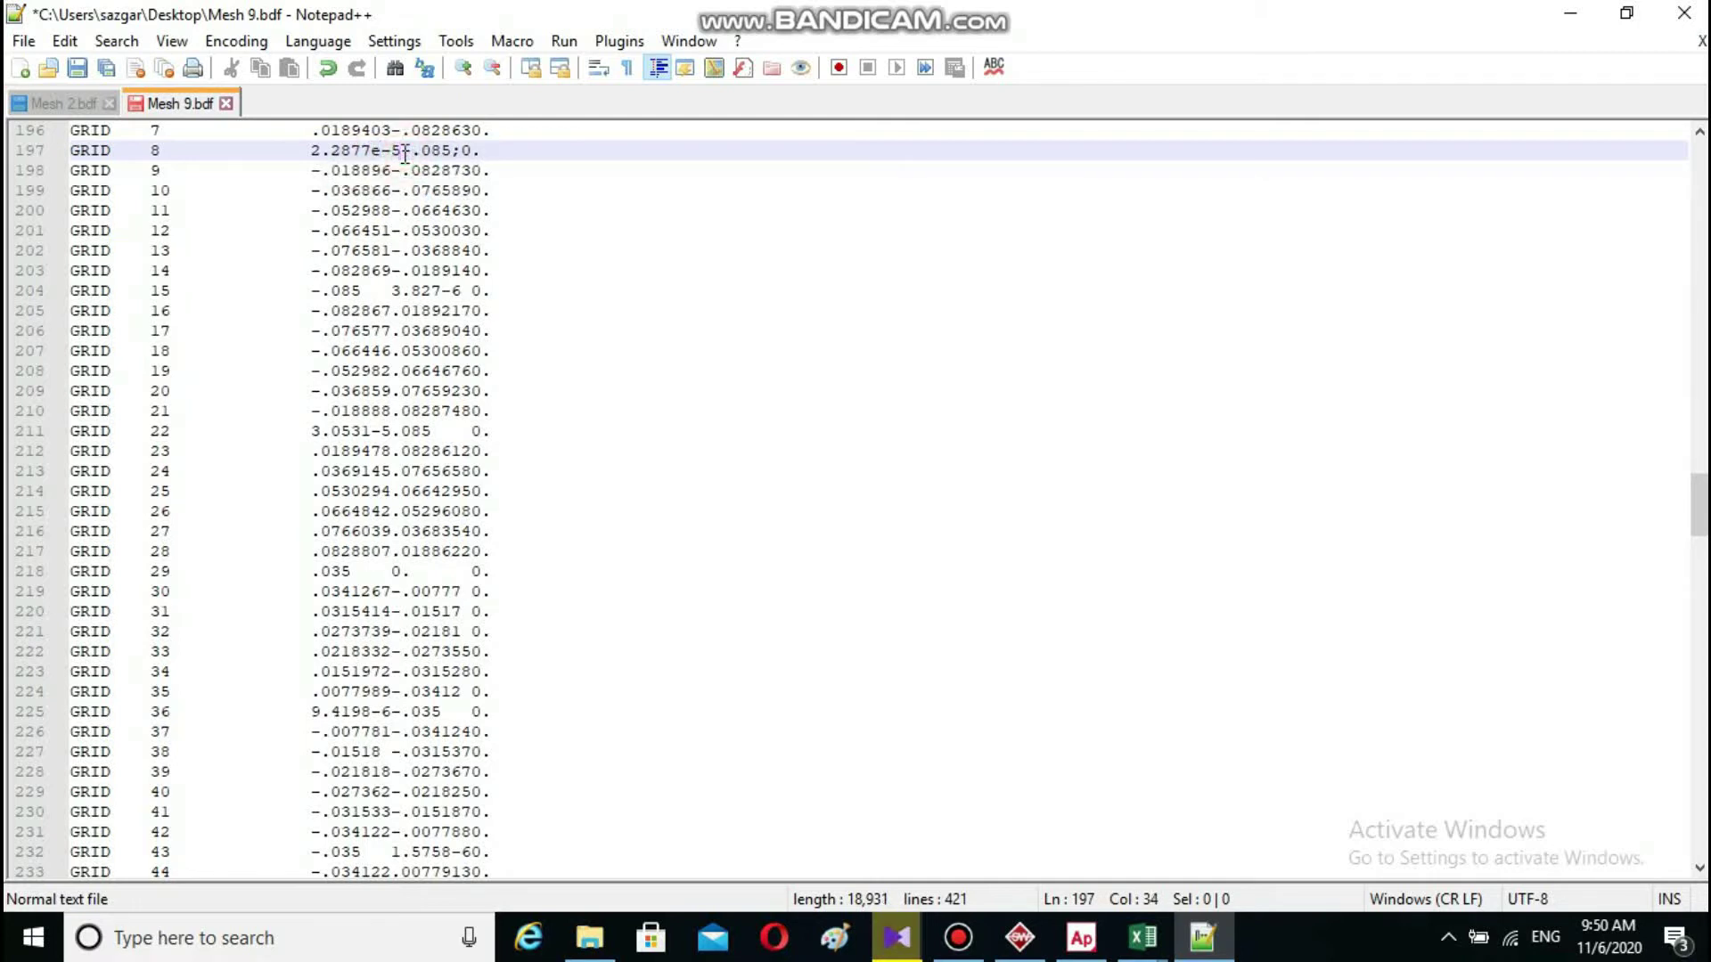
text(-)
- Return to Mesh 2.bdf and check the first semicolon separators in the GRID 17060, 17061 and 17062 lines
click(76, 103)
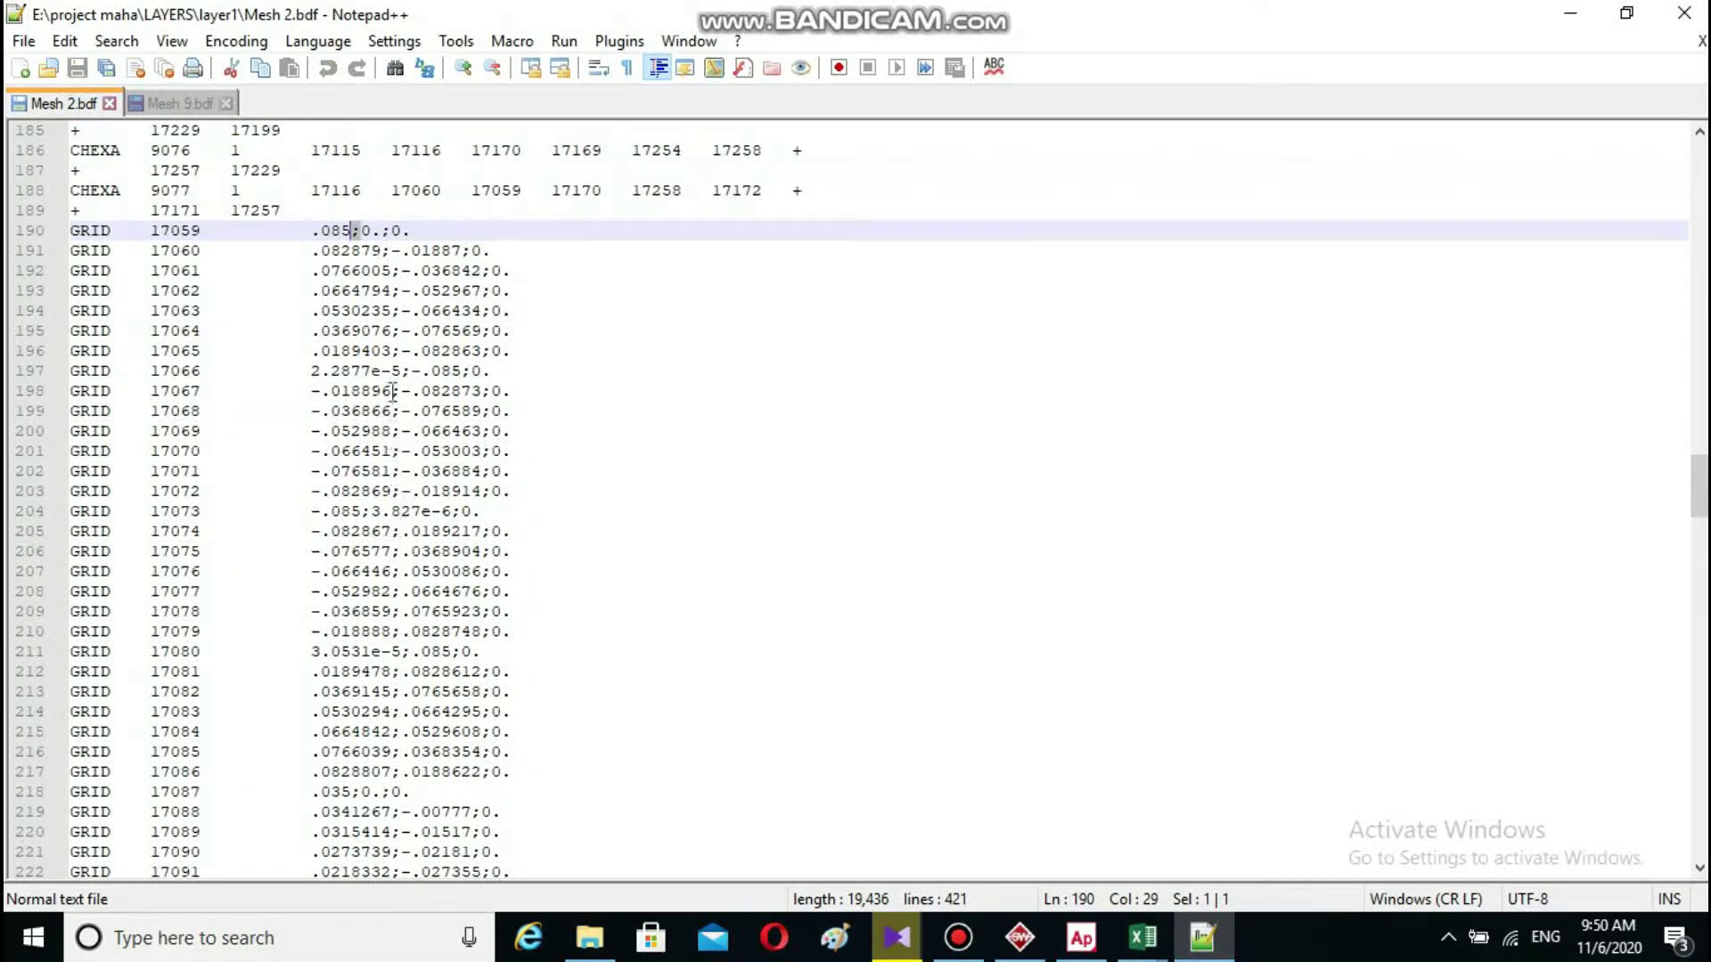
click(385, 251)
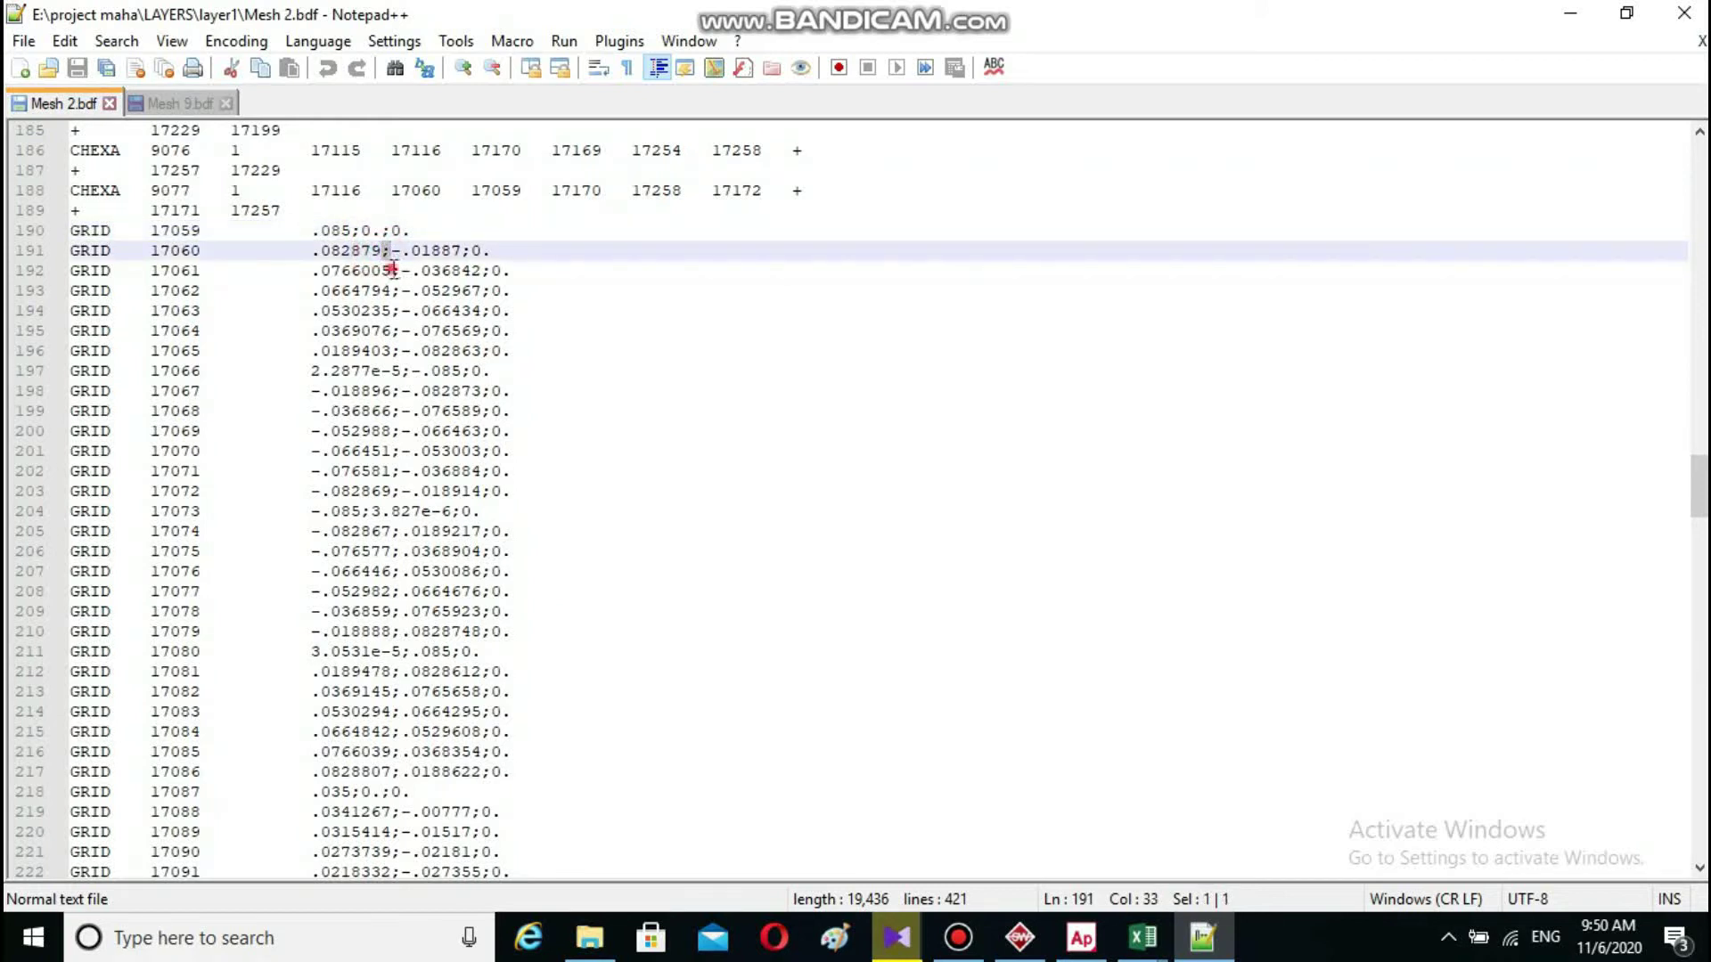
click(397, 269)
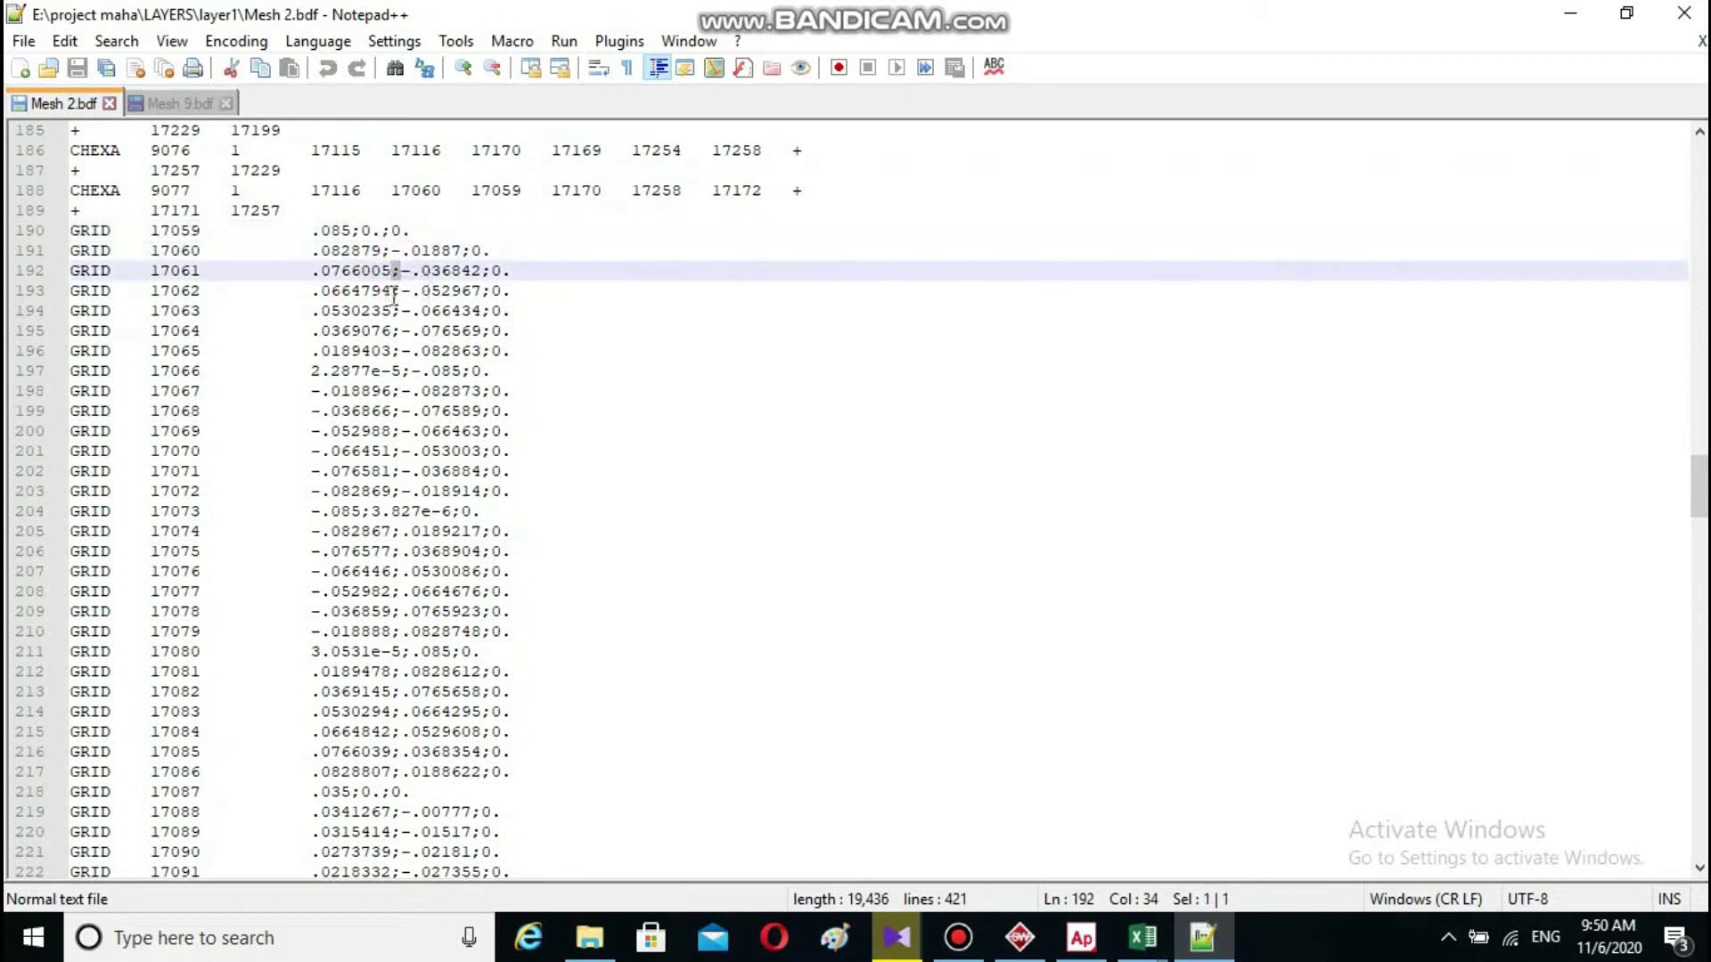
click(394, 291)
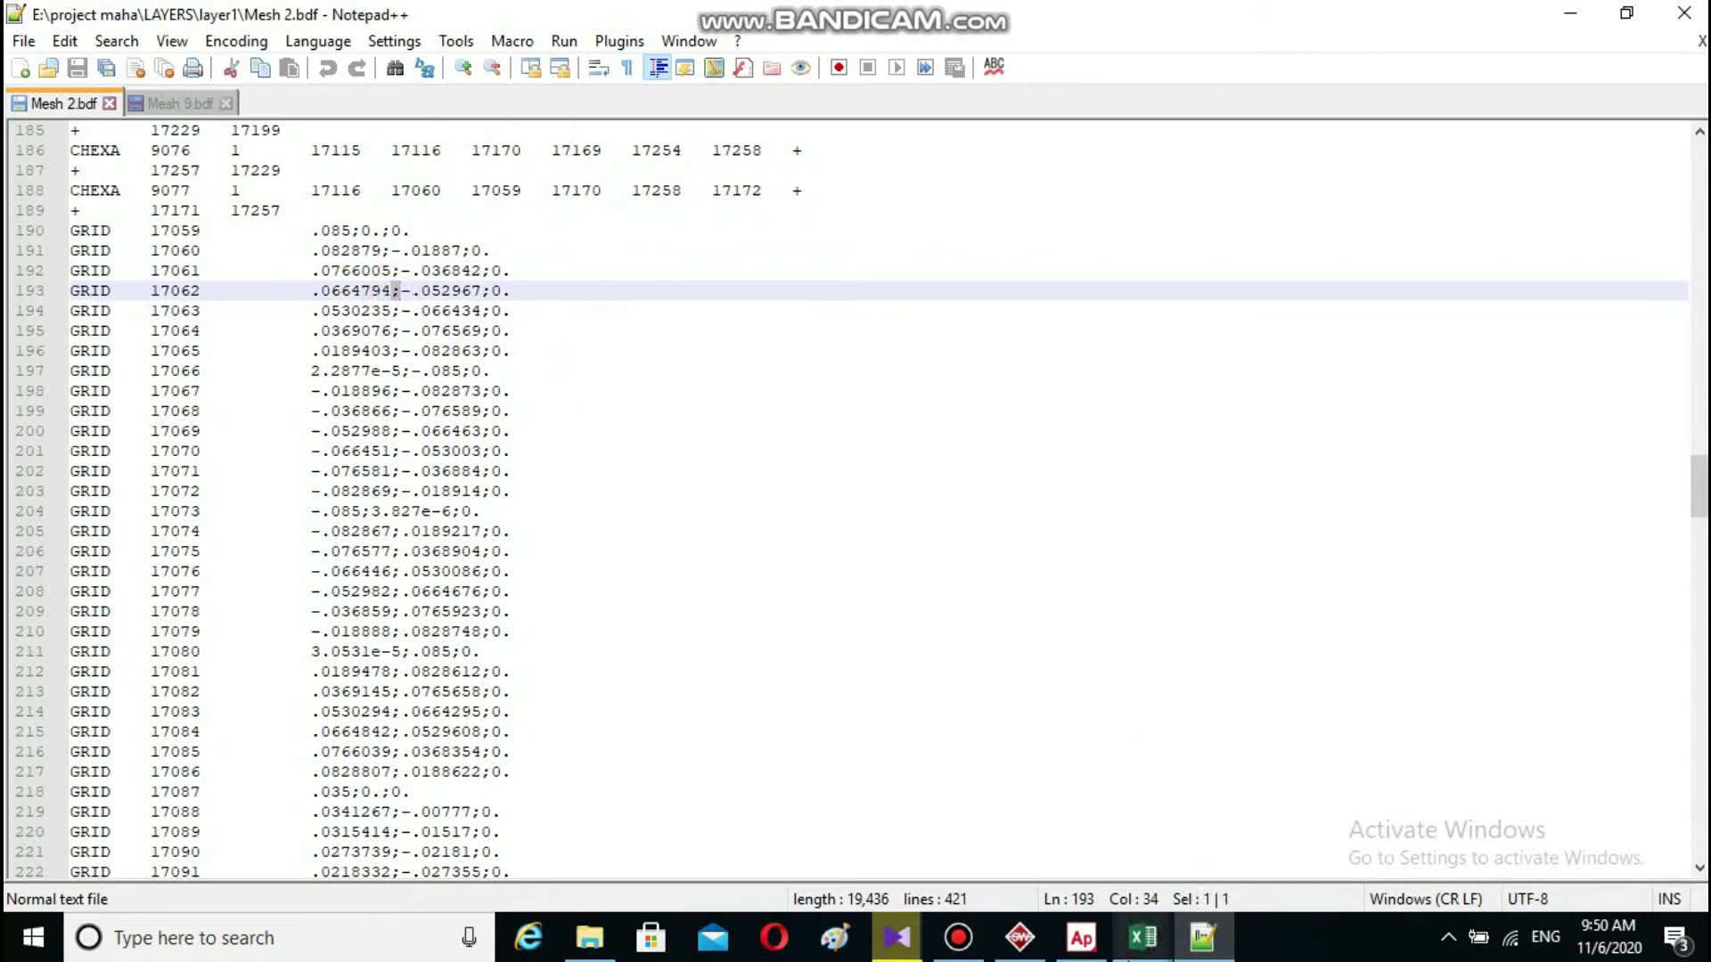
- Switch to Excel and examine the semicolon-separated coordinates in column B of Sheet2, starting with the separators in B1
mouse_move(1143, 938)
click(1225, 792)
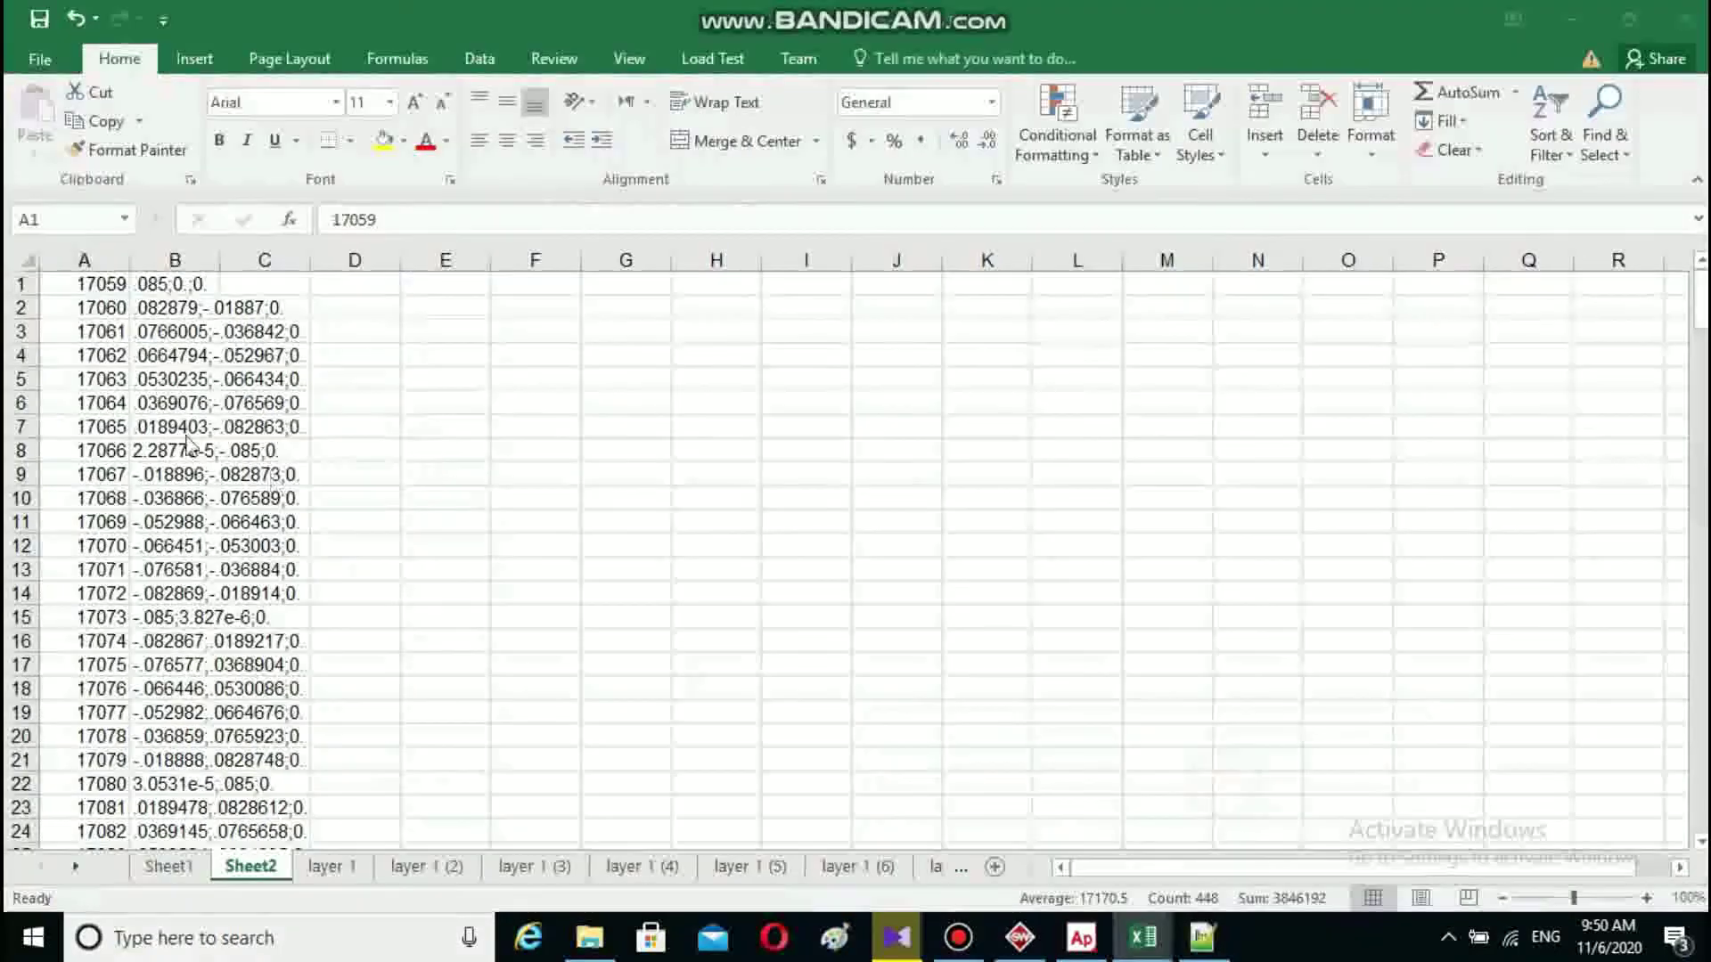
key(ctrl+a)
click(174, 285)
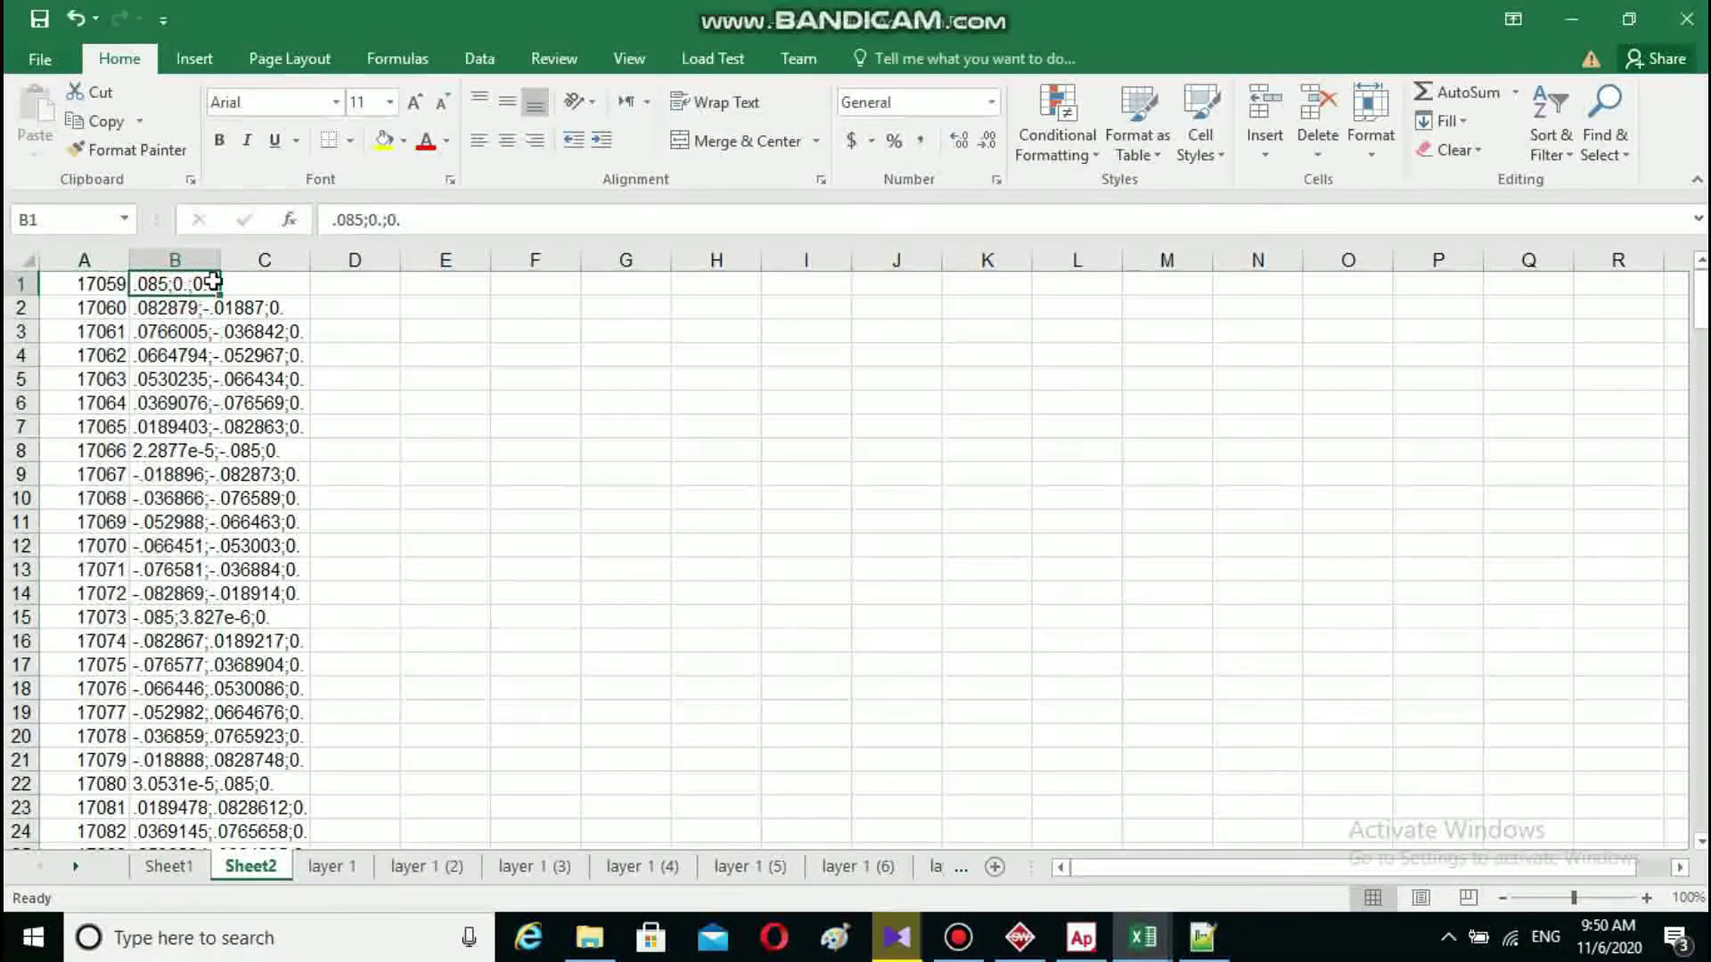
click(386, 220)
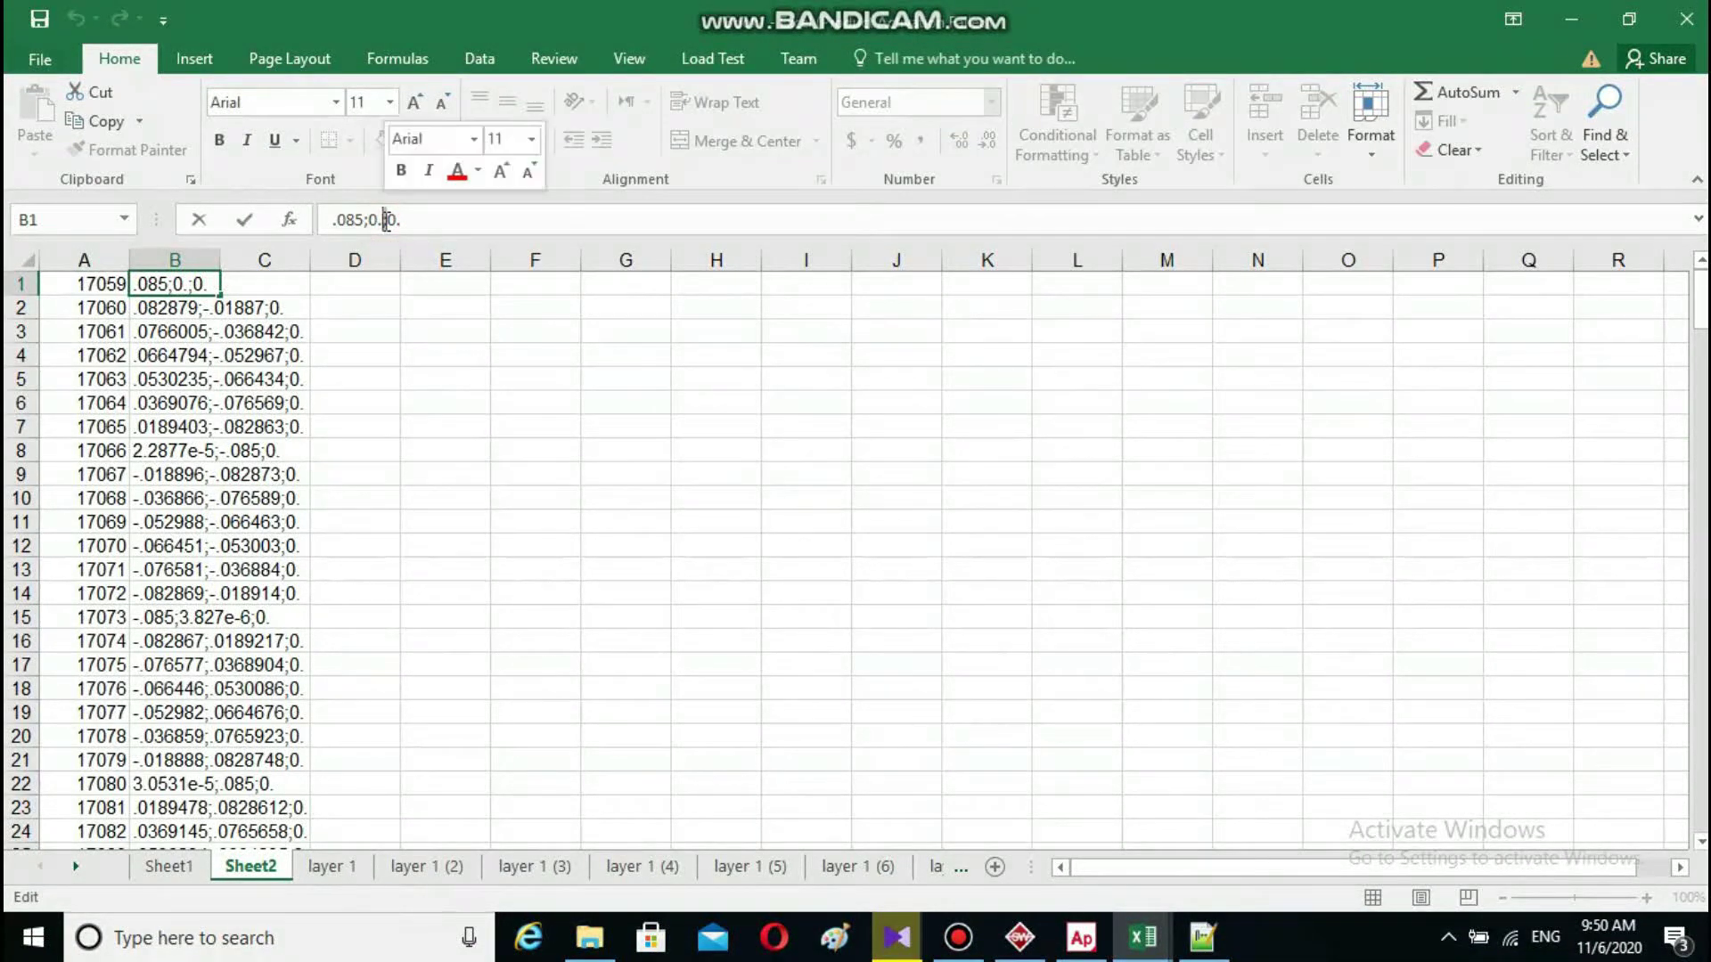
click(178, 309)
click(196, 408)
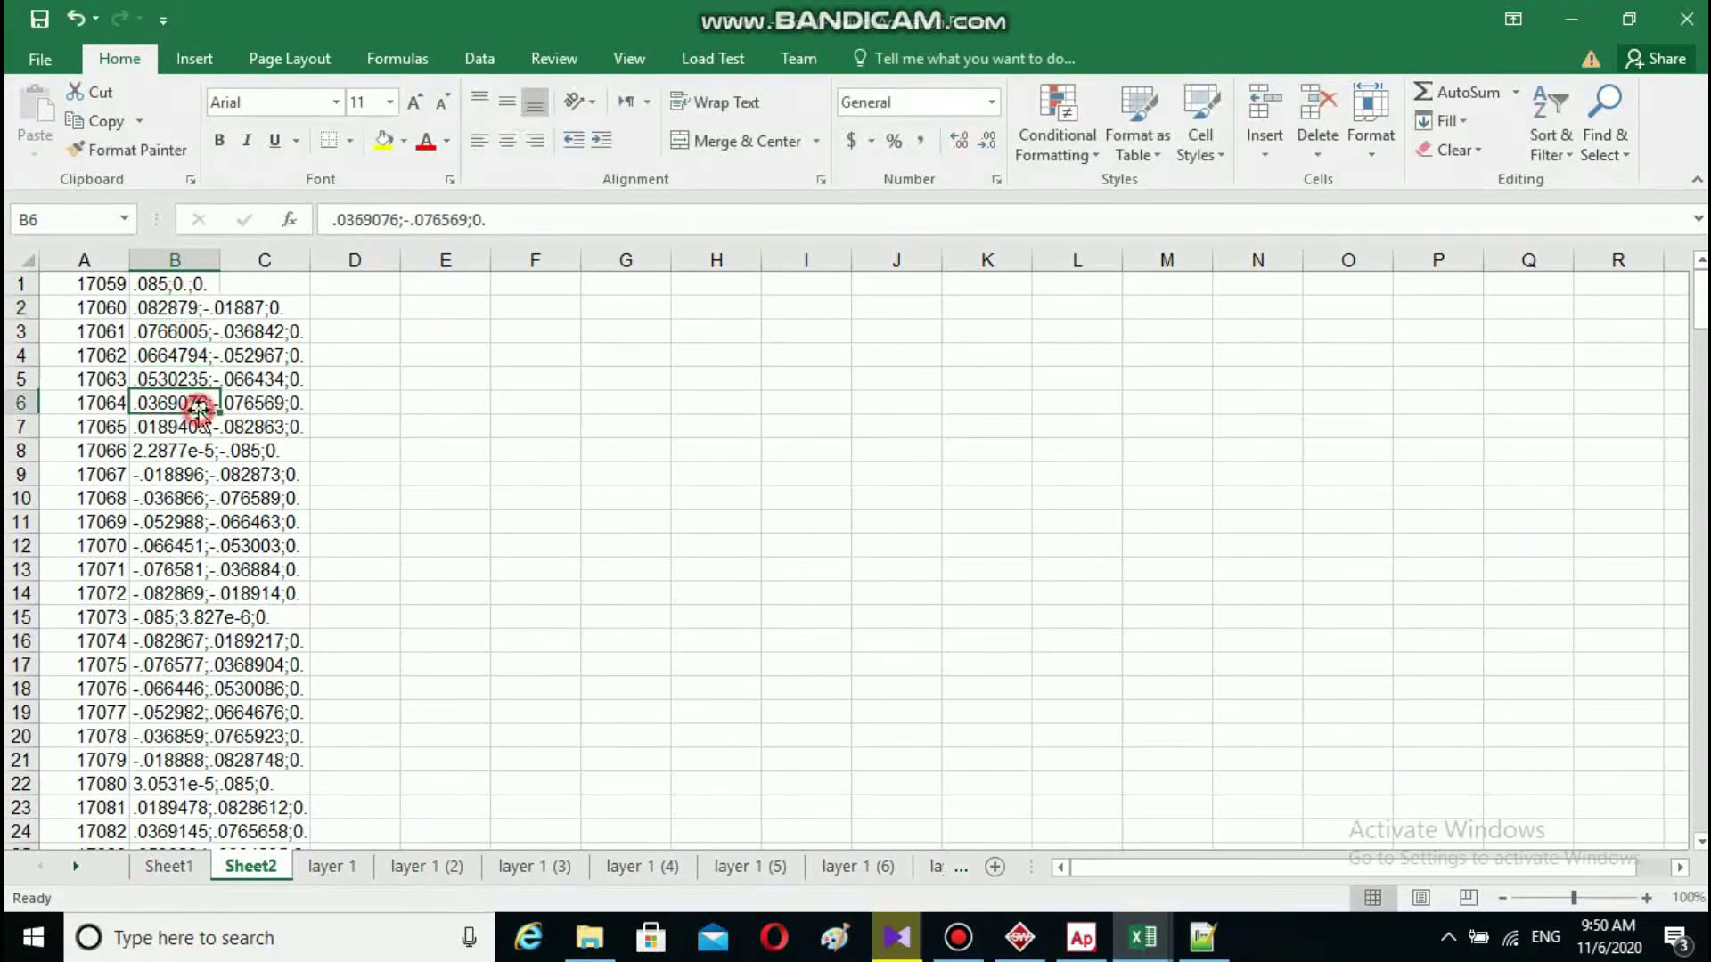
- View the layer 1 sheet, then locate the last element row on Sheet1 and select cell A84
click(333, 867)
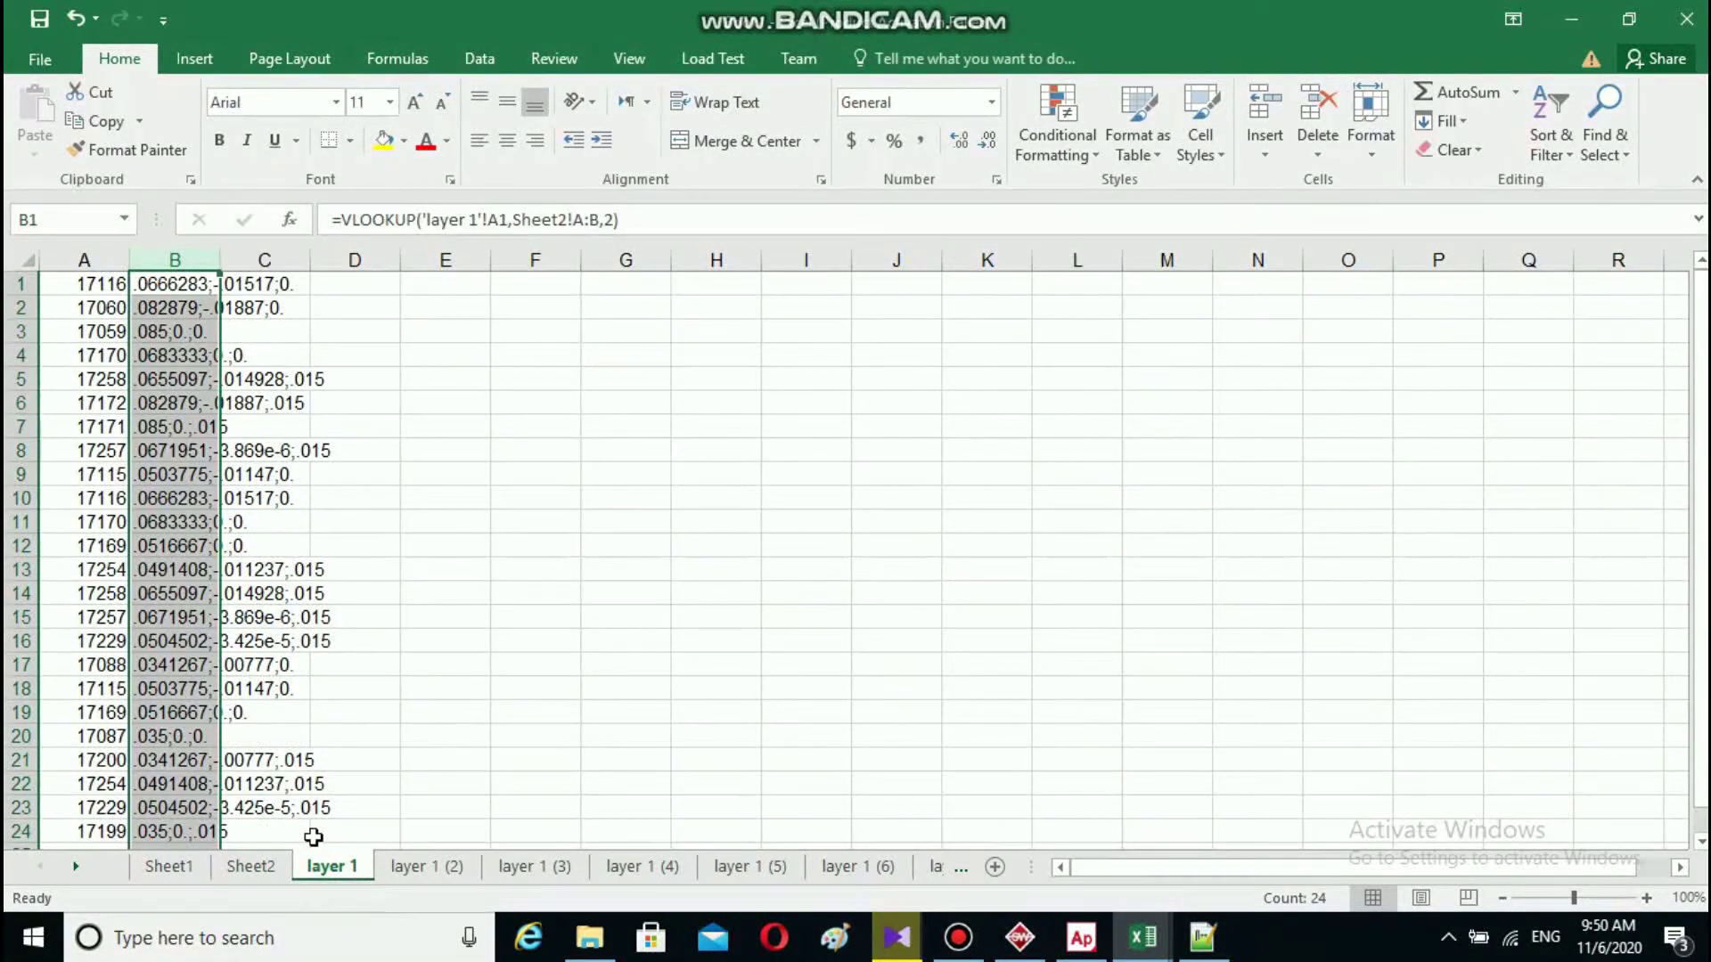
click(168, 868)
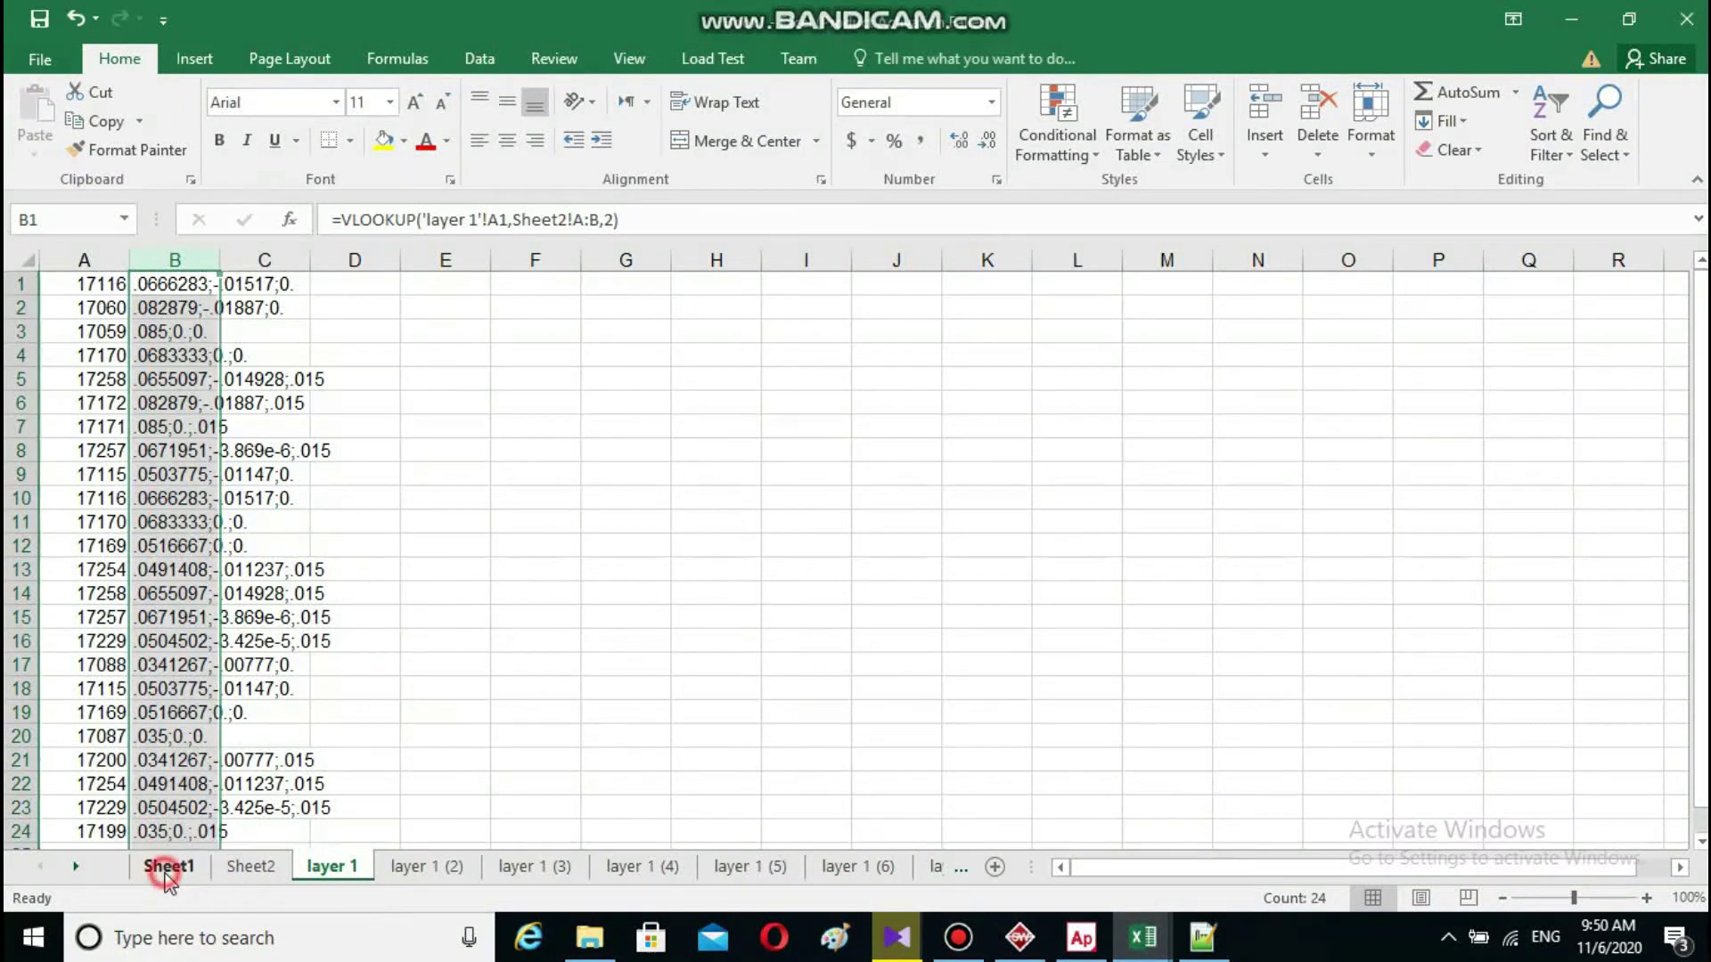
drag(1700, 356, 1675, 824)
click(116, 829)
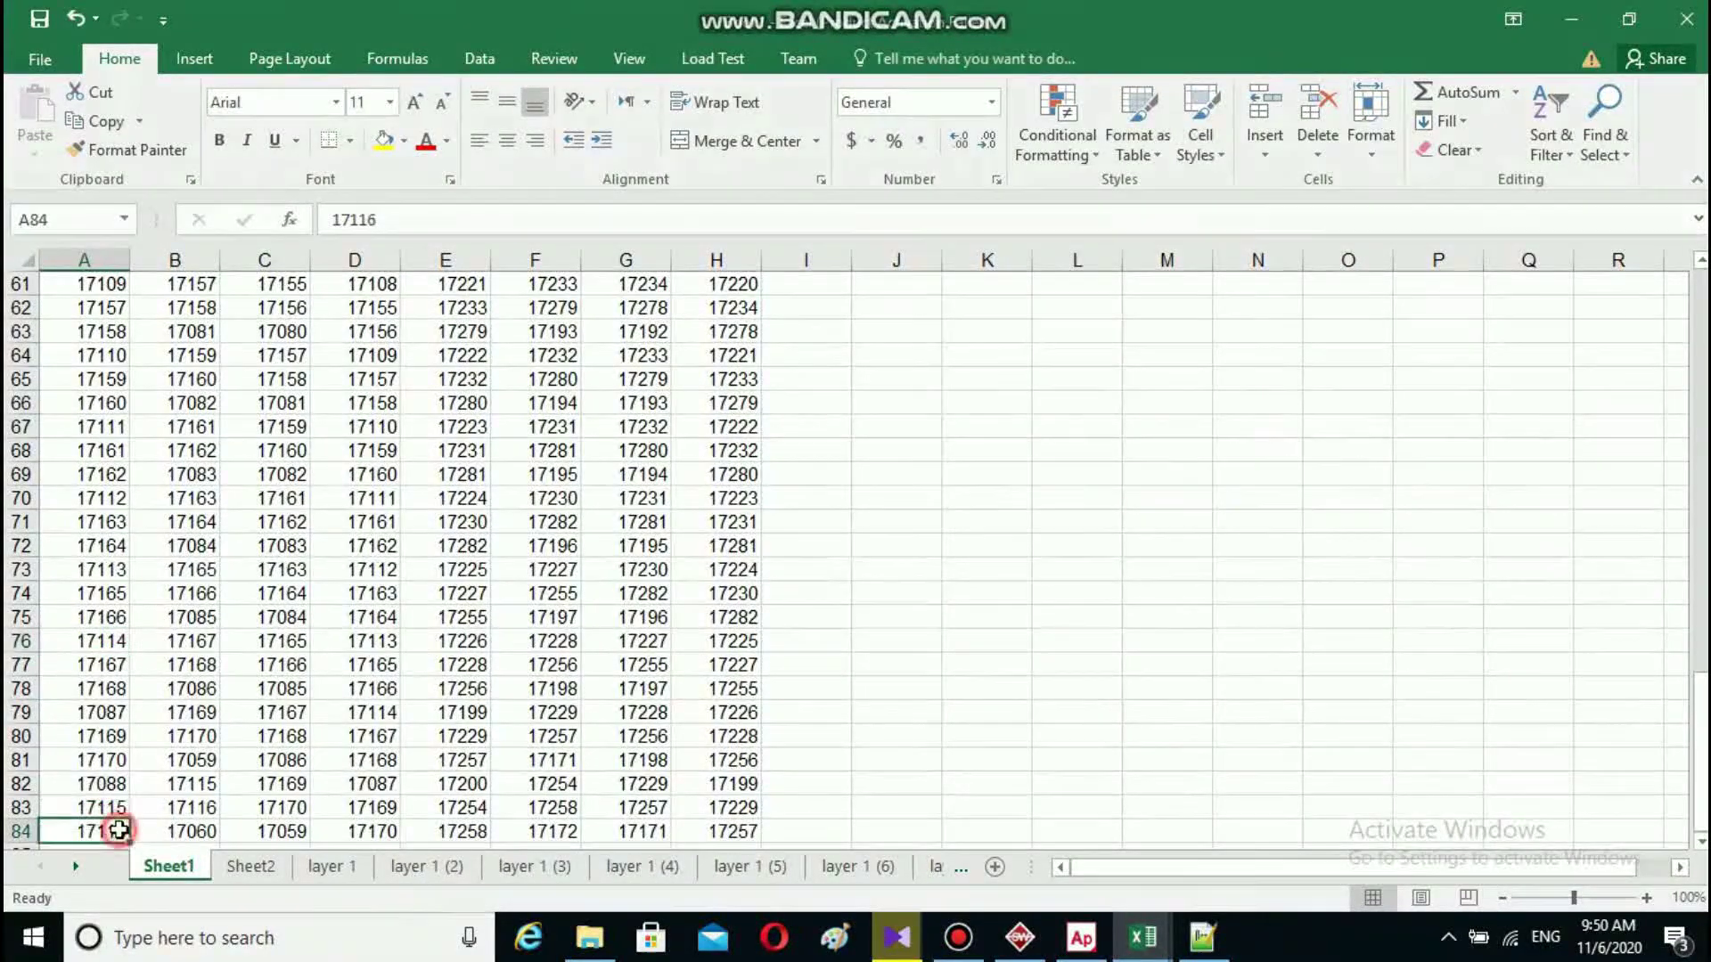
- Inspect the formula in cell A1 of the layer 1 sheet and return to its source cell on Sheet1
click(331, 867)
click(107, 283)
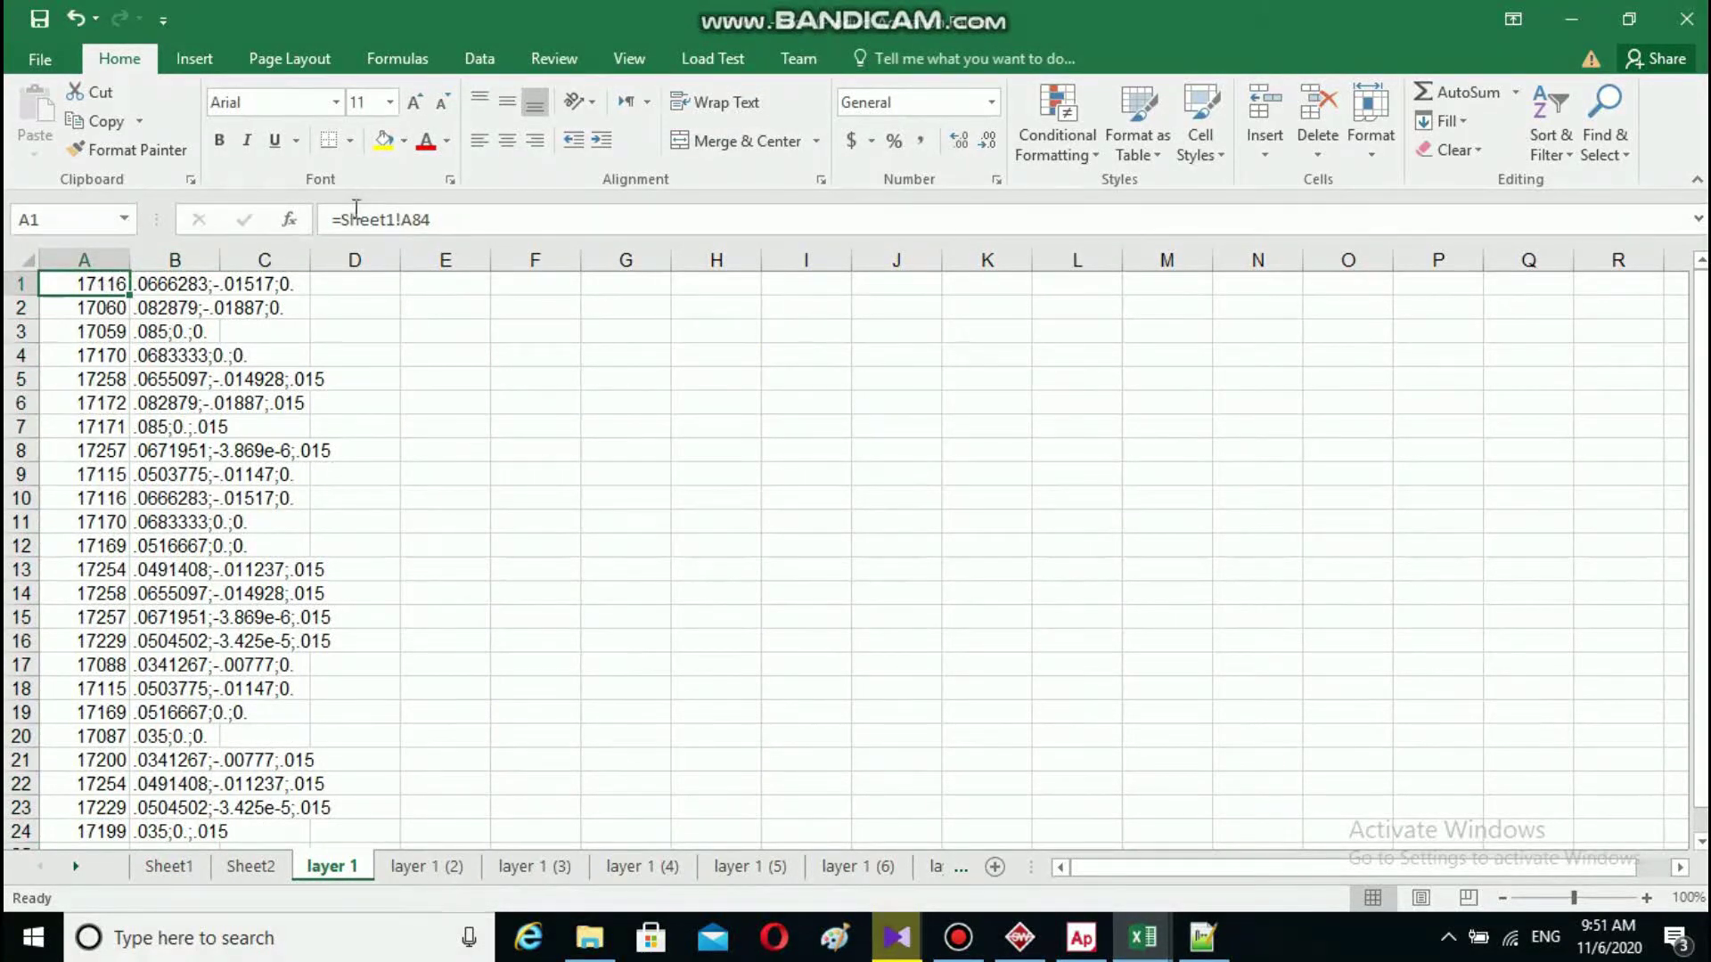
click(386, 218)
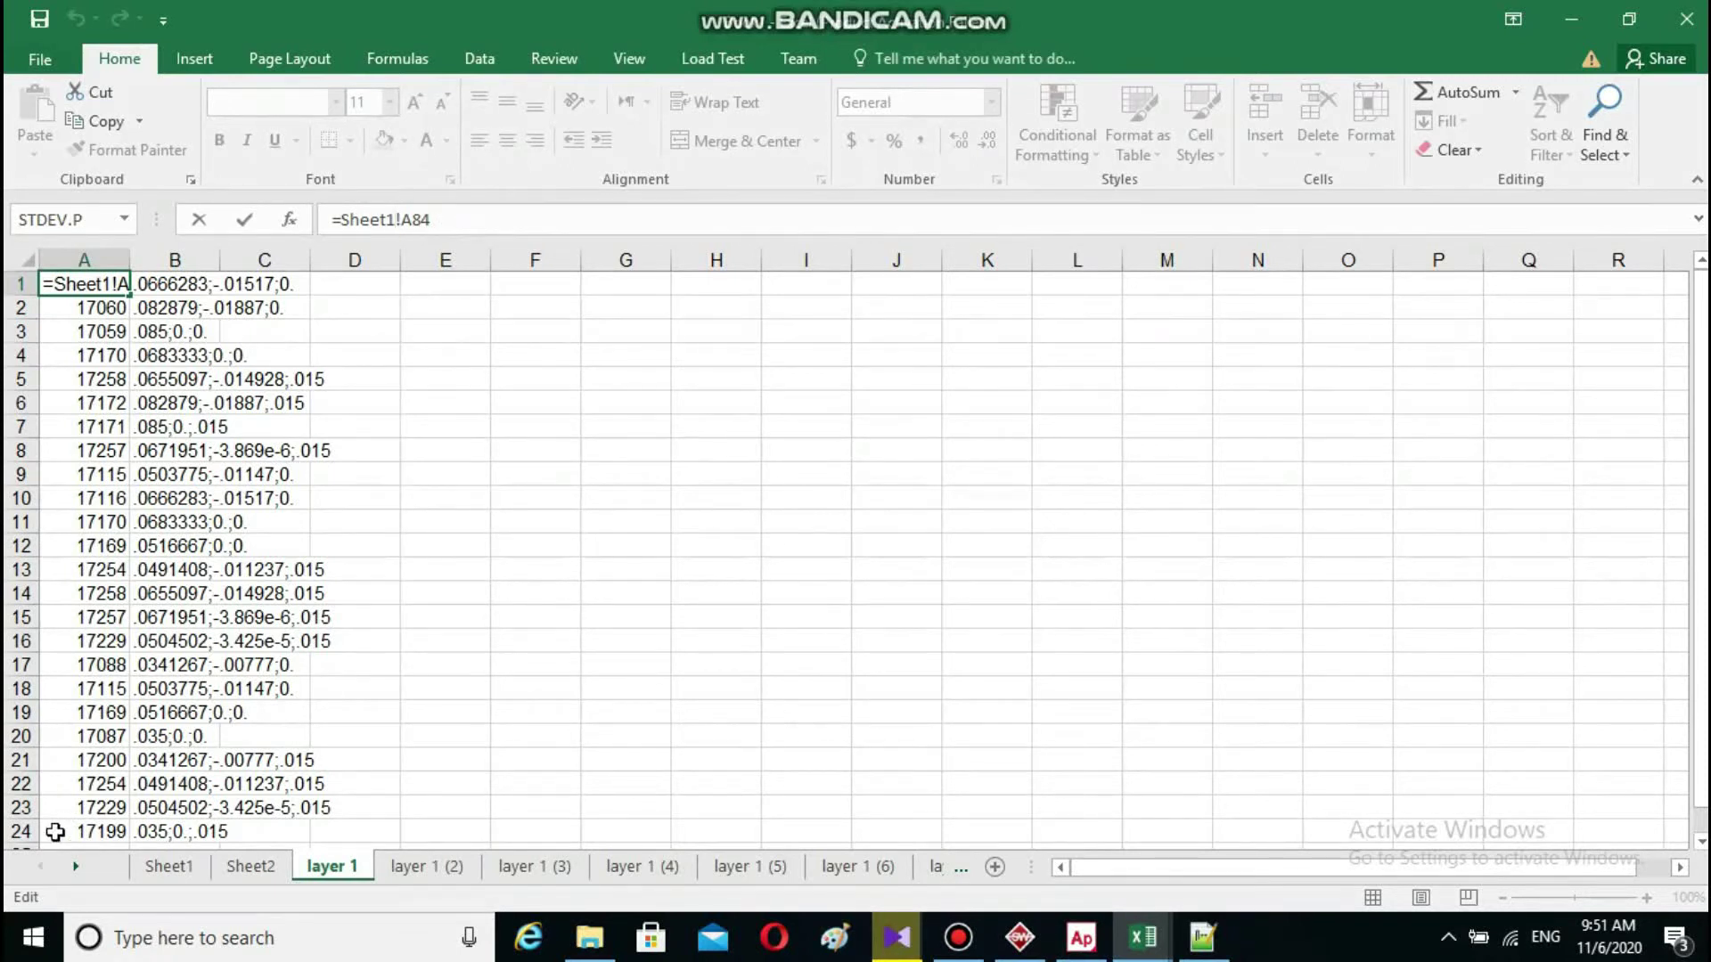
click(186, 875)
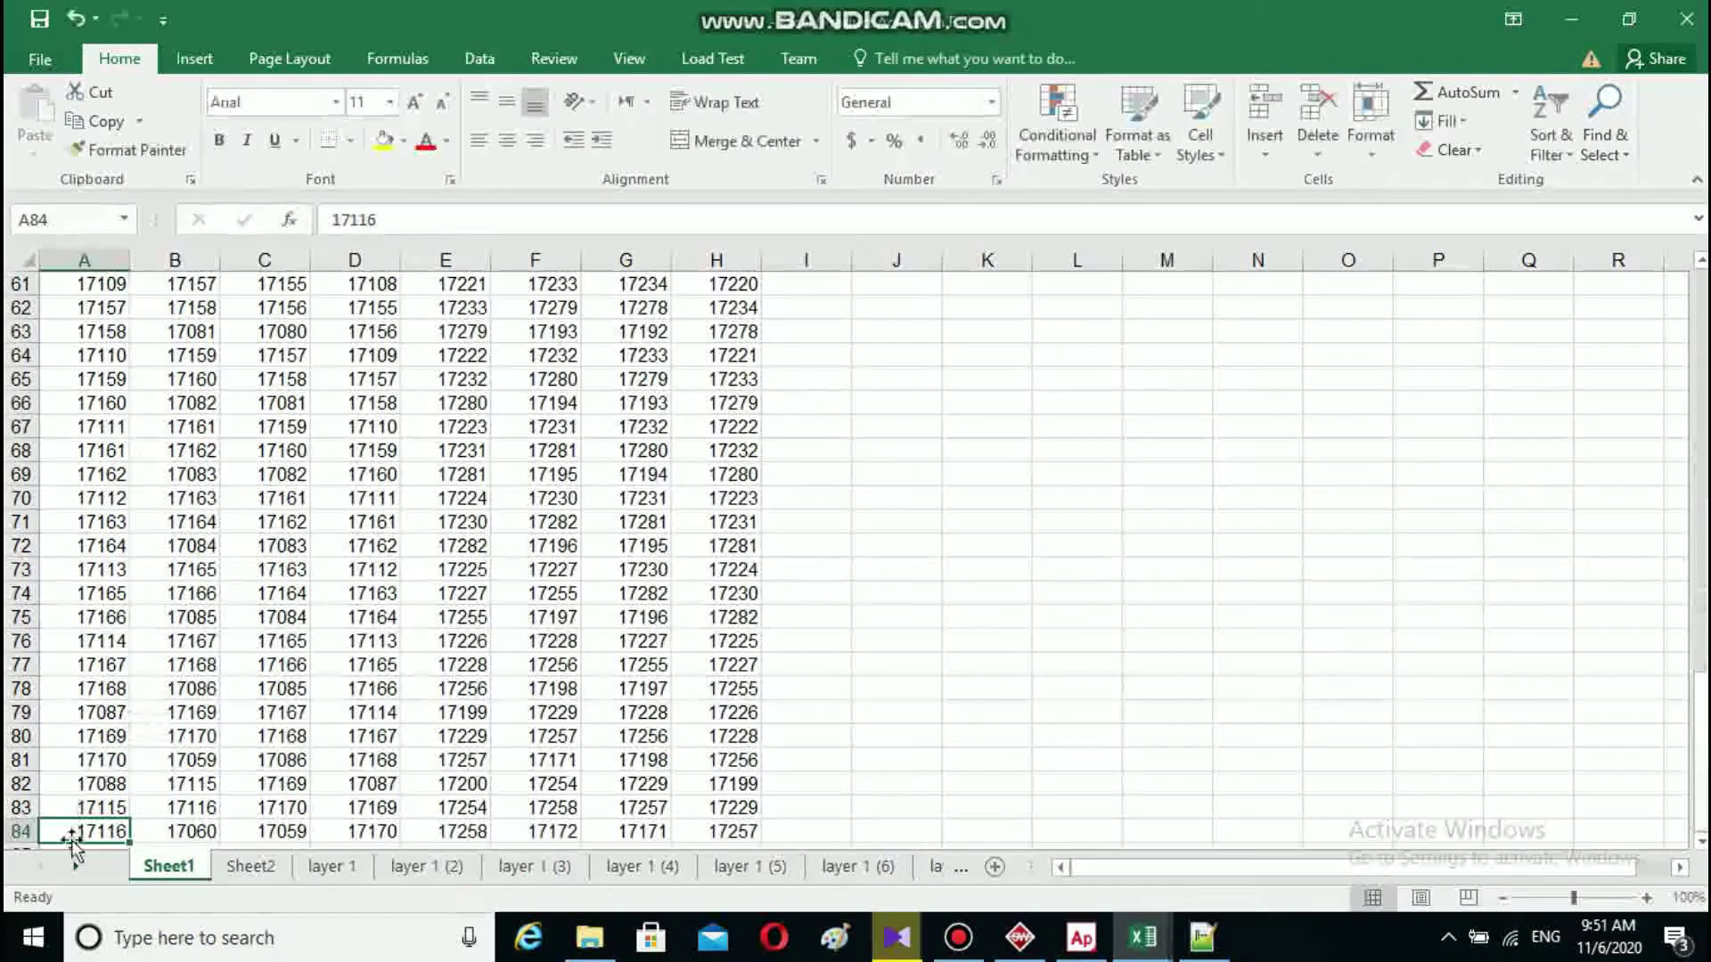
- View the layer 1 (2) sheet, then show the formula in cell A2 of the layer 1 sheet
click(426, 869)
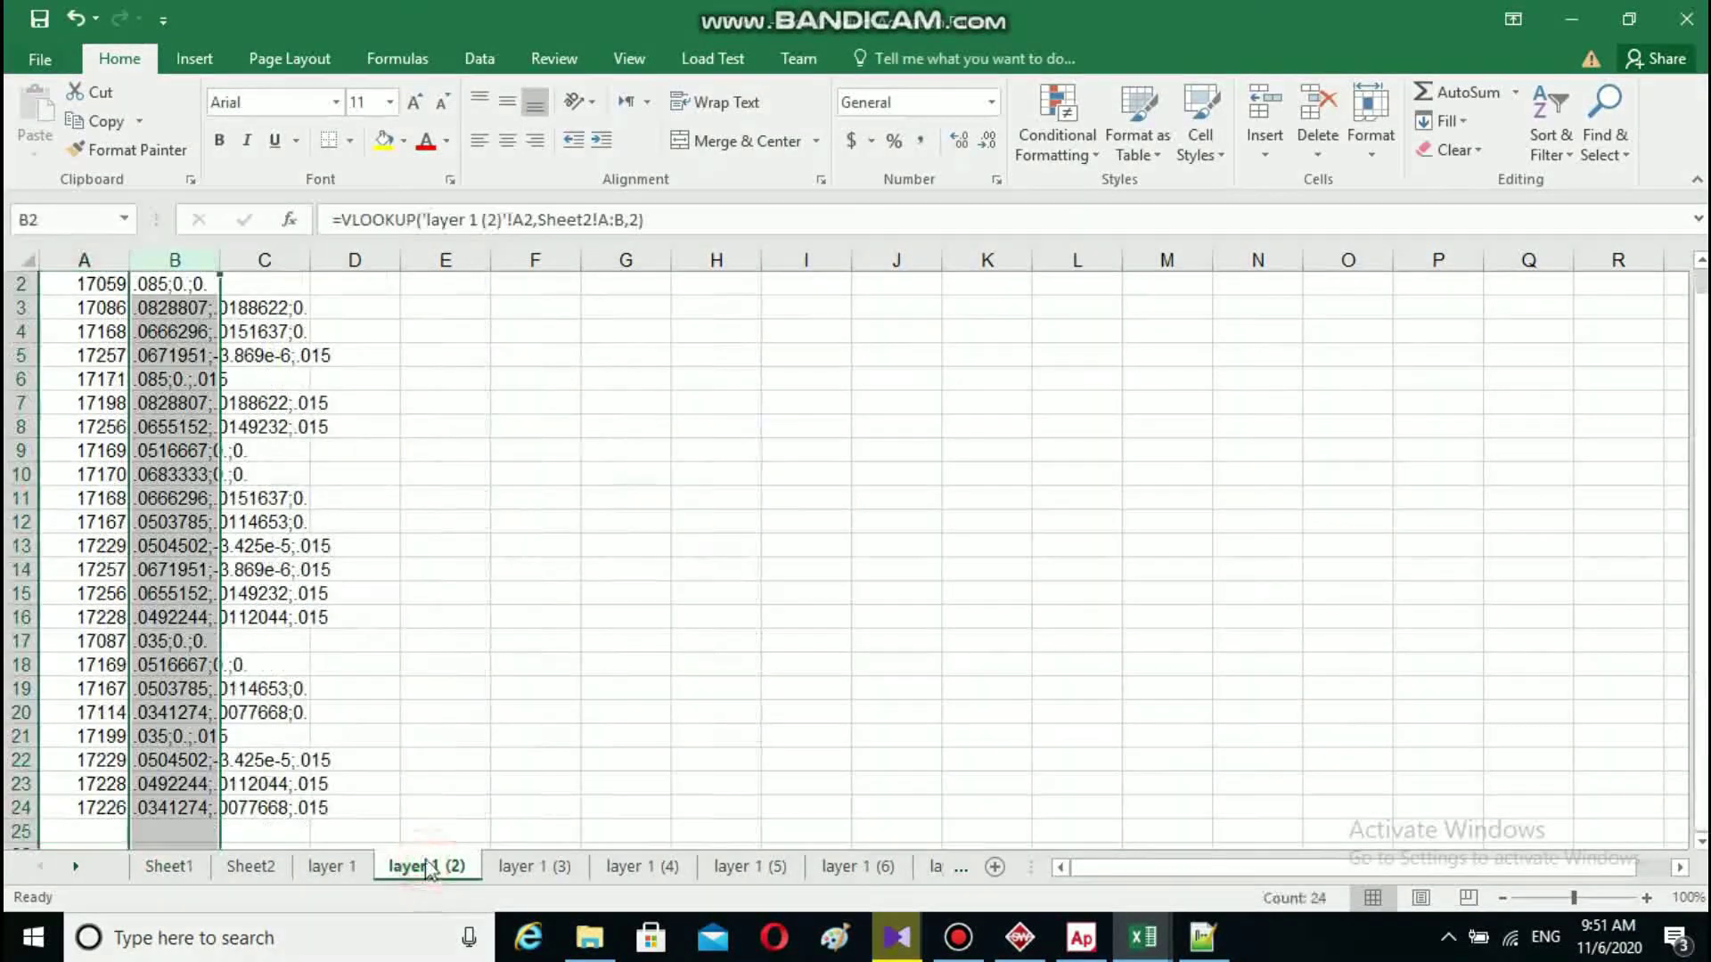
click(334, 867)
click(108, 303)
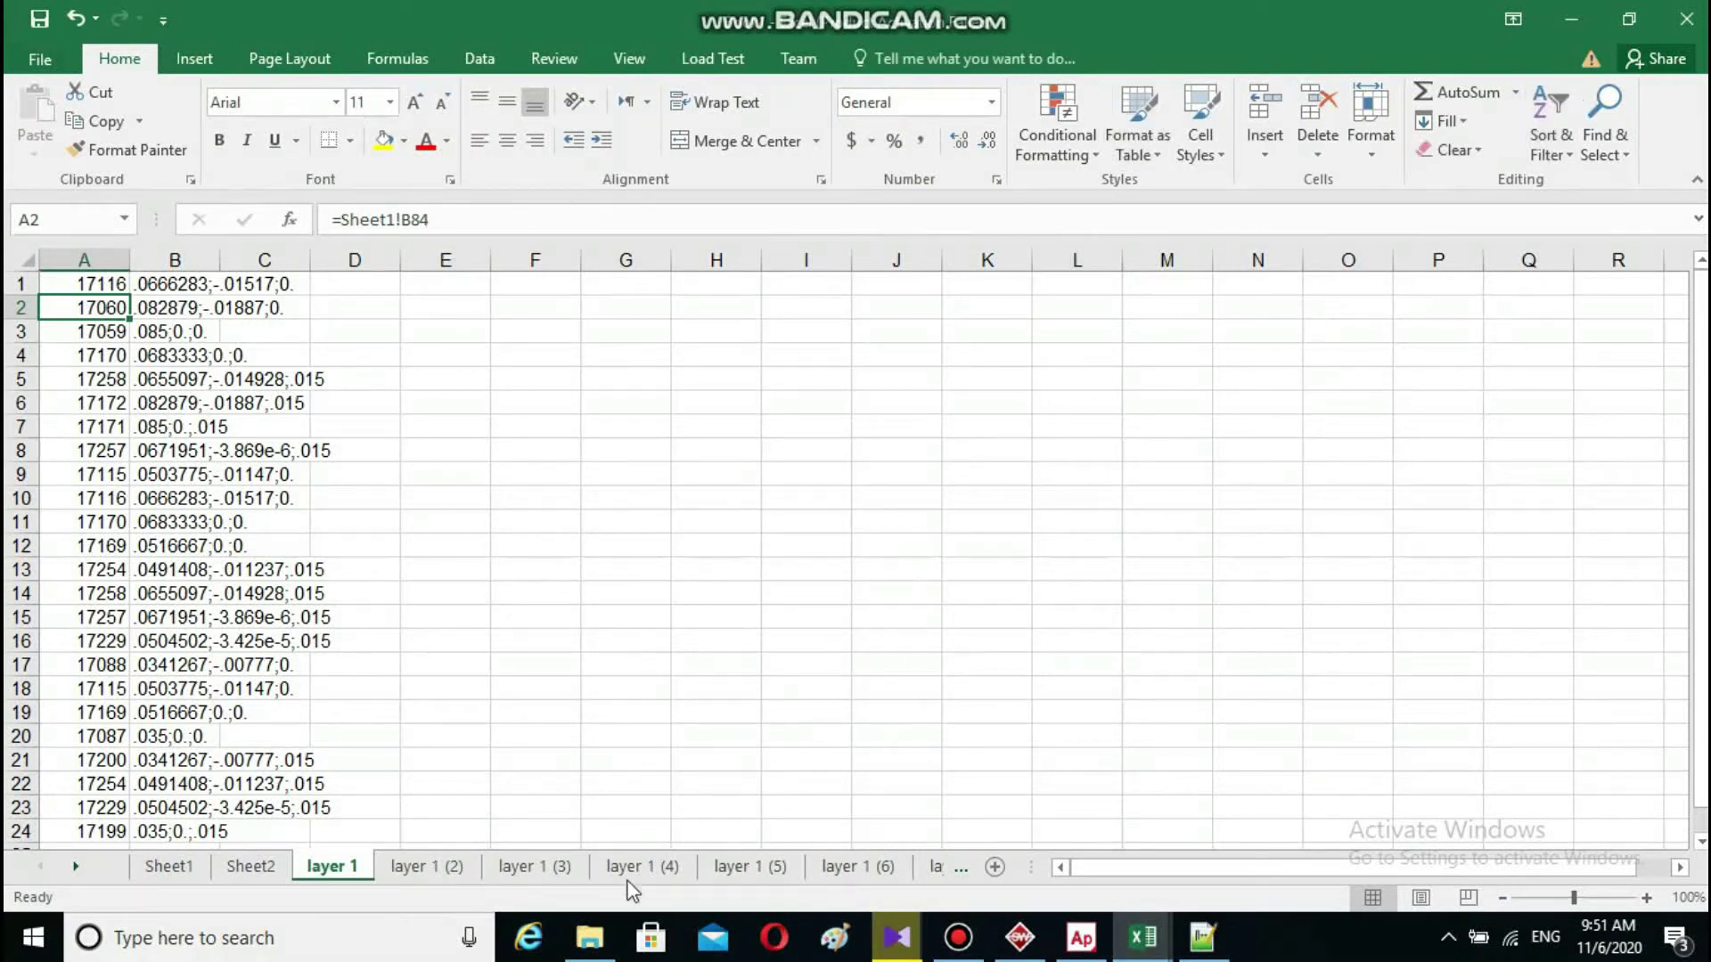
- Switch to simufact.welding and view the Assembly-1 mesh from the side
key(alt+Tab)
drag(1031, 169, 1018, 11)
right_click(1017, 11)
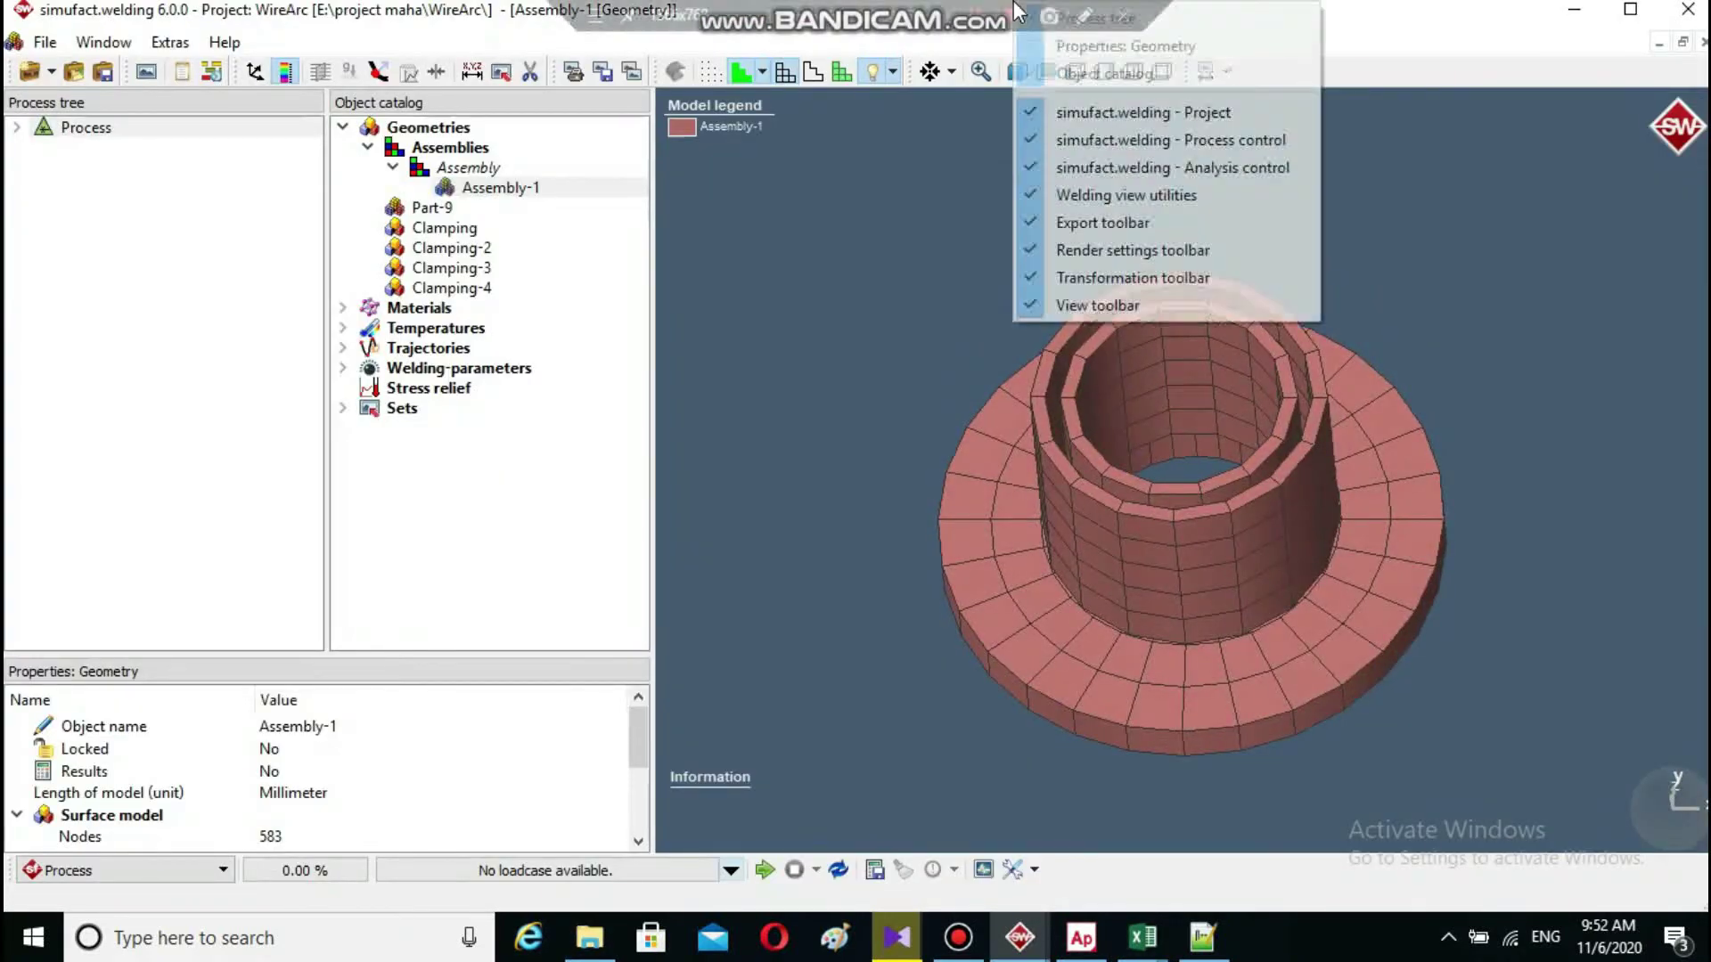
click(927, 332)
drag(927, 332, 896, 172)
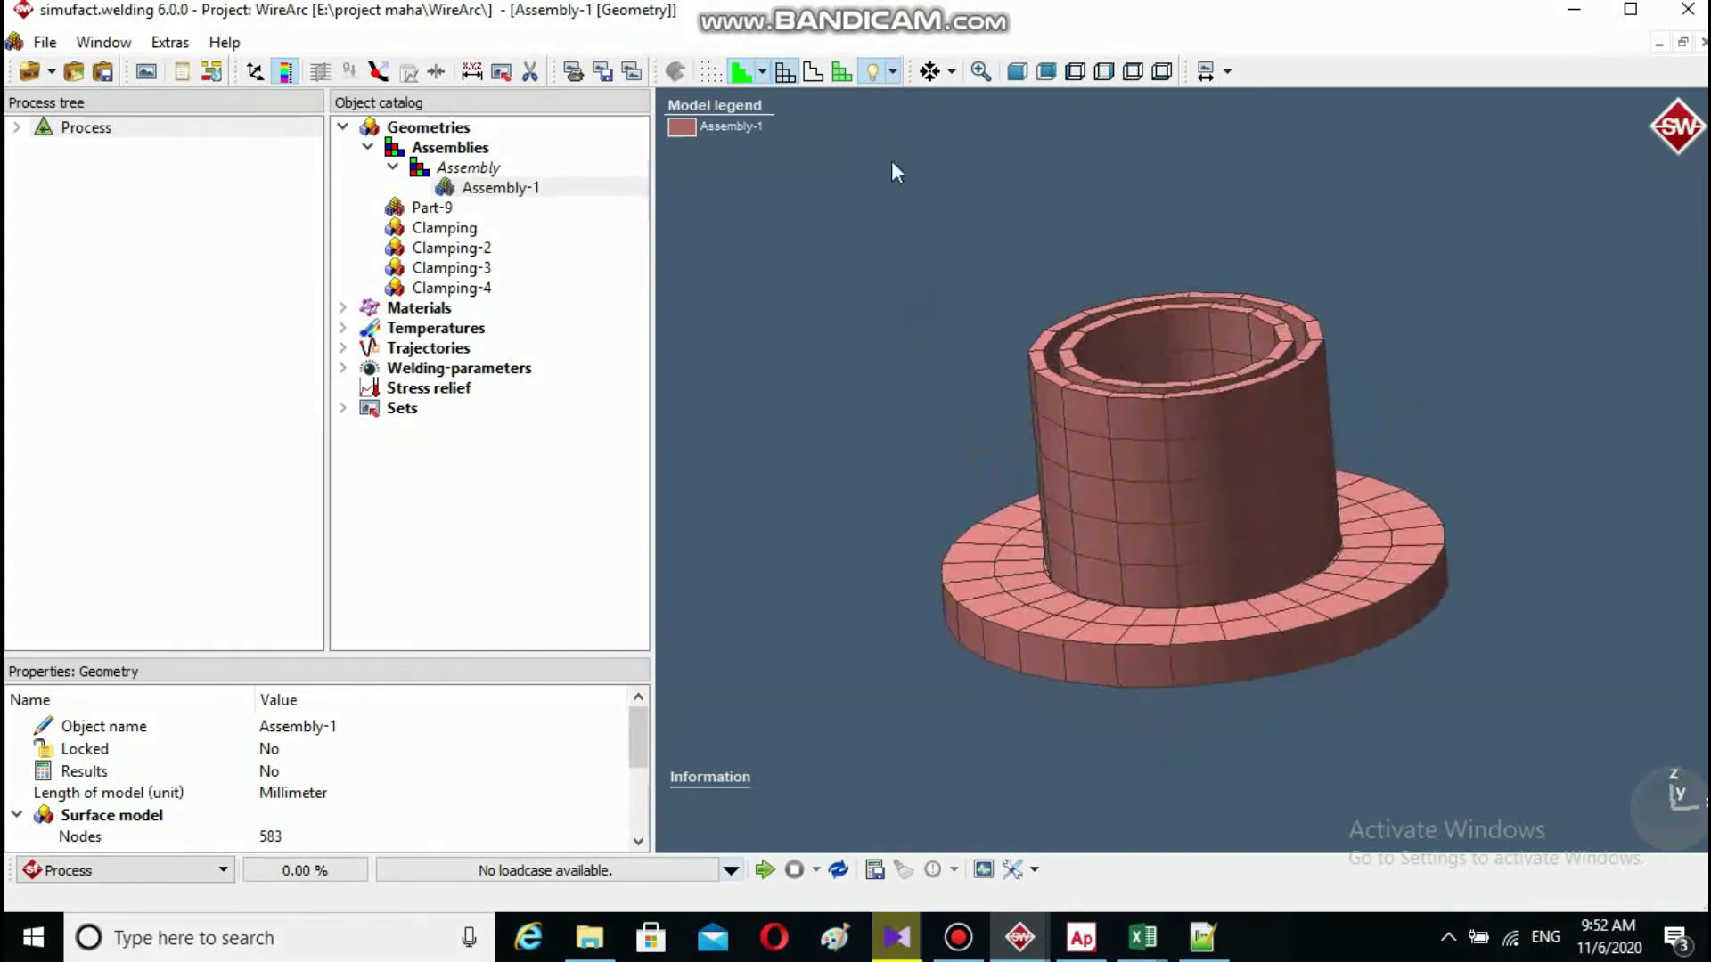
- Start a new node set and examine the node IDs along the underside of Assembly-1's flange
right_click(385, 415)
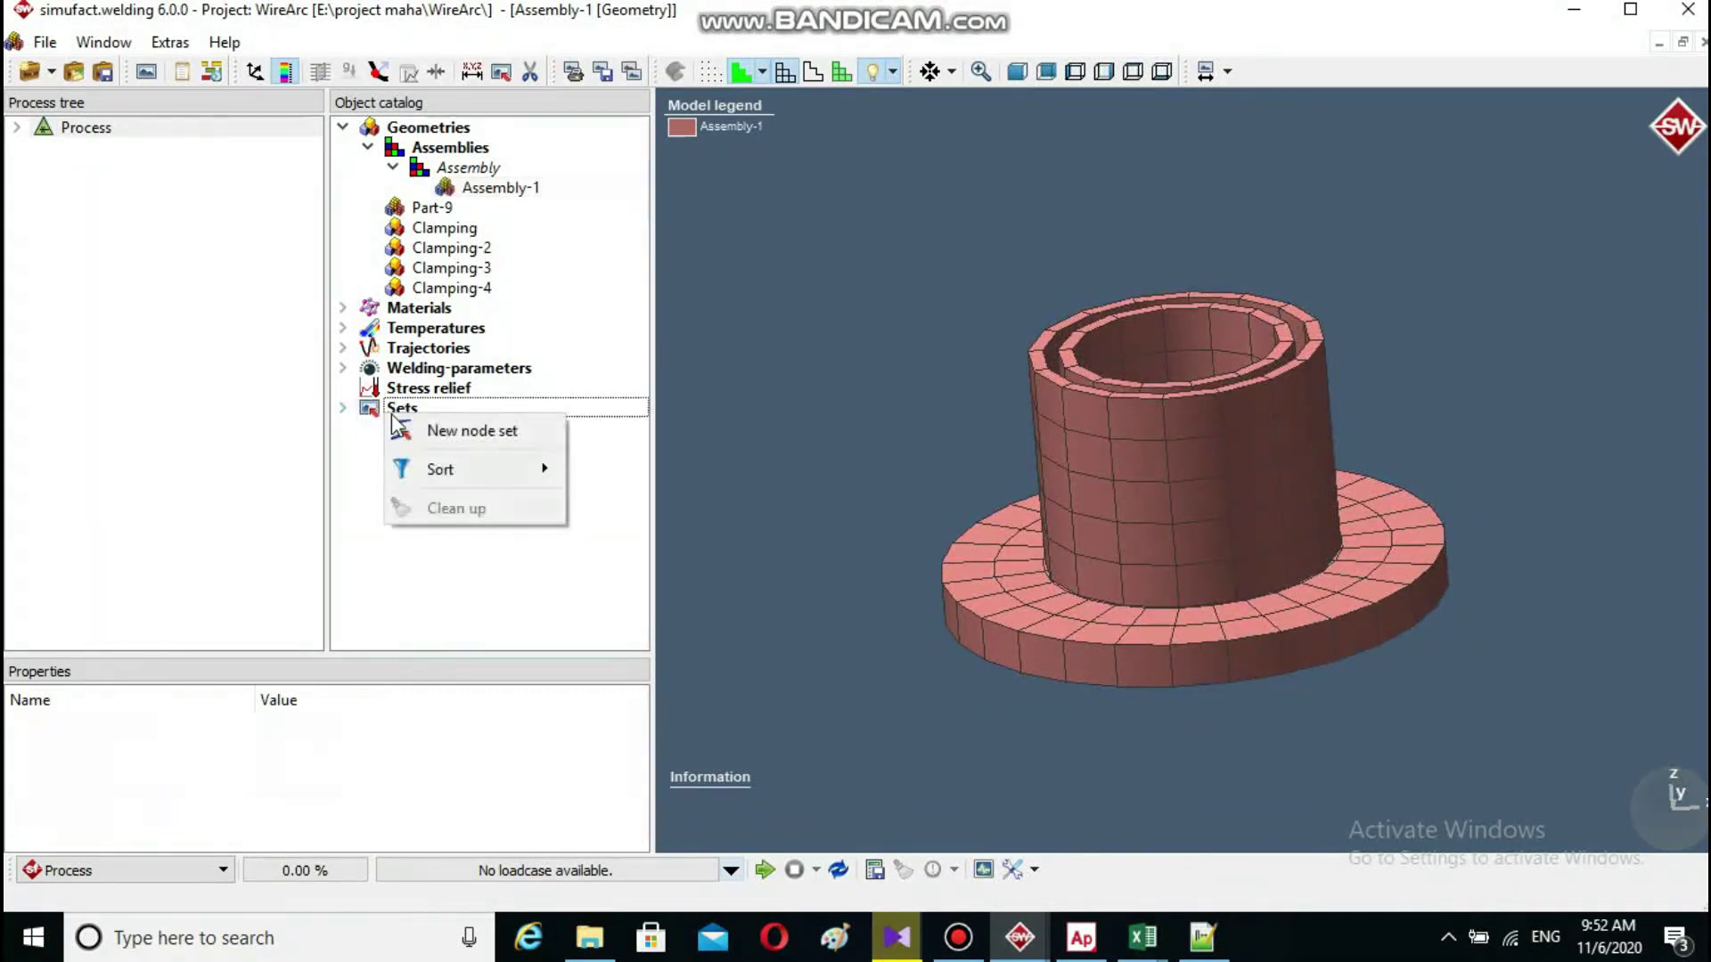
click(431, 429)
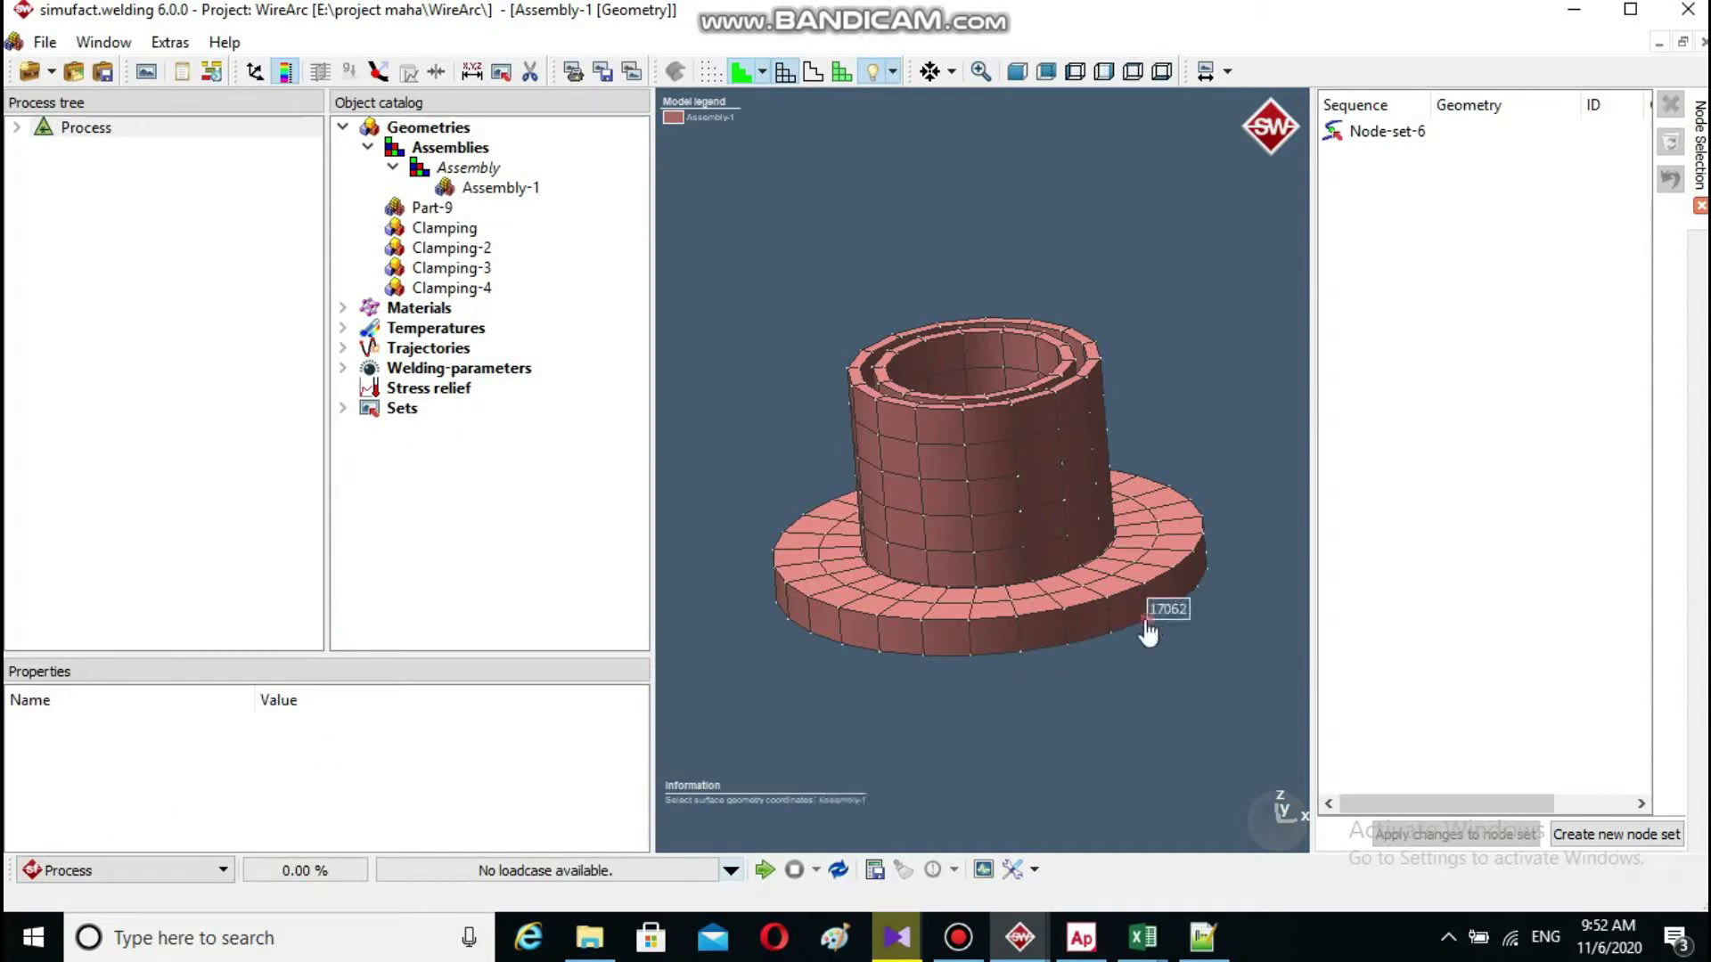
middle_drag(1150, 624, 802, 613)
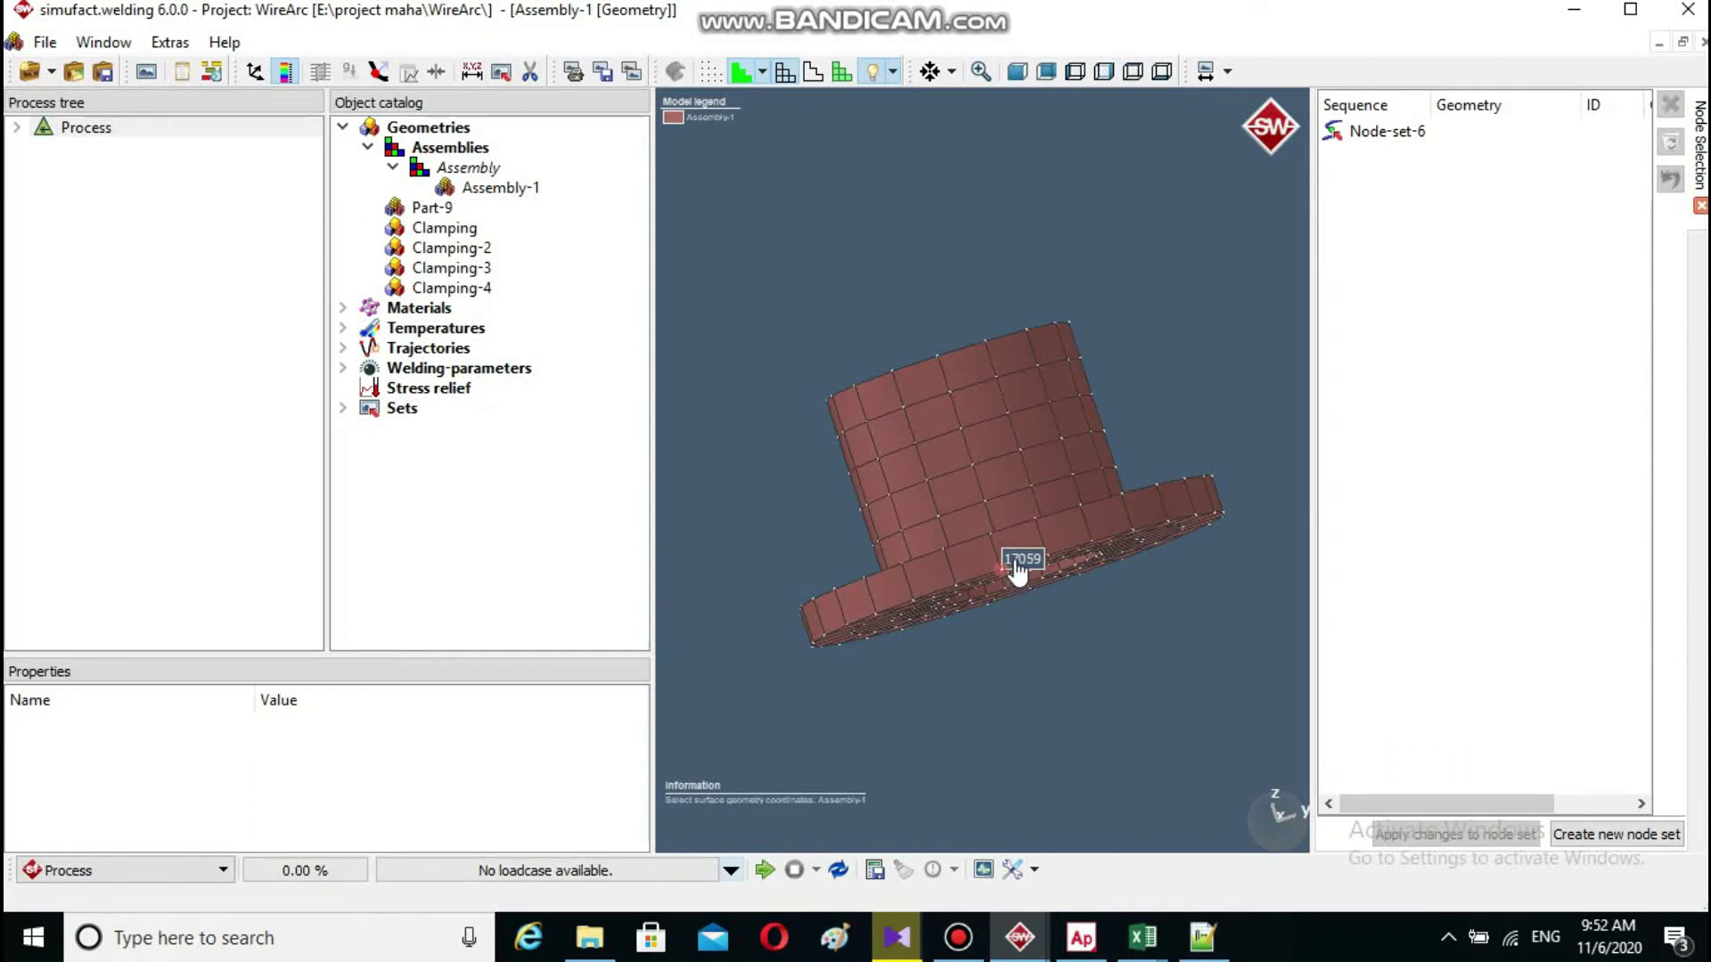
middle_drag(1044, 629, 989, 446)
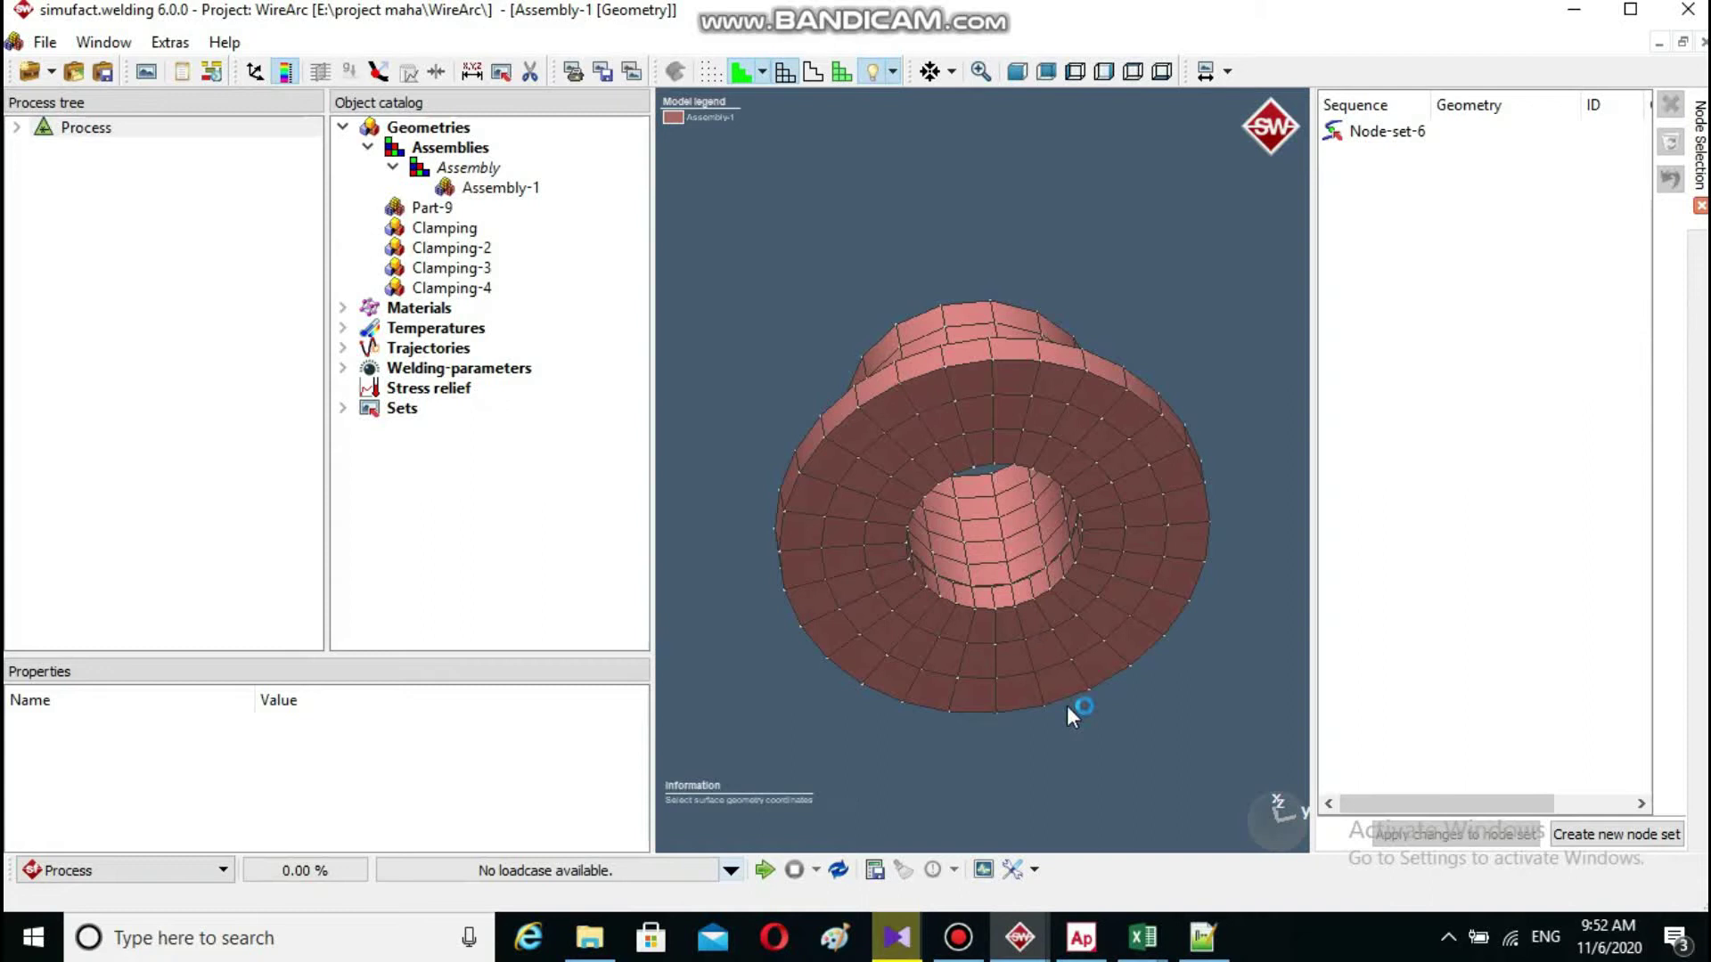
- Switch to the Excel workbook with the layer sheets and select node 17059 in cell C84 of Sheet1
mouse_move(1143, 938)
click(1031, 858)
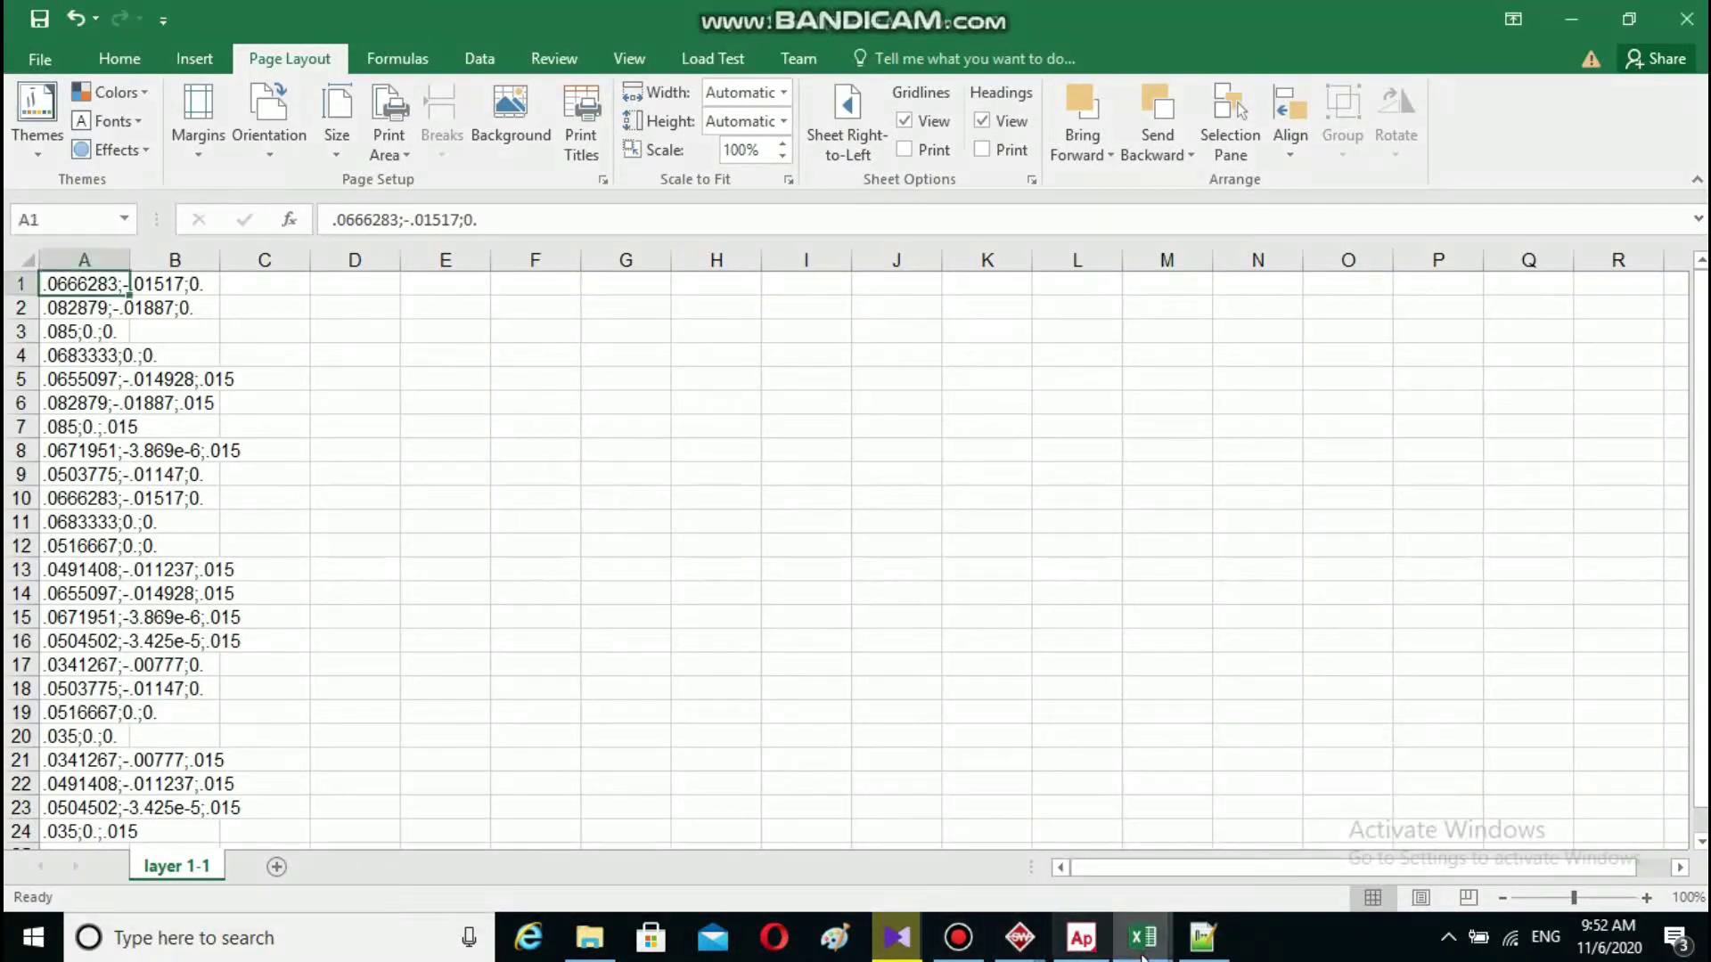
mouse_move(1142, 937)
click(1264, 838)
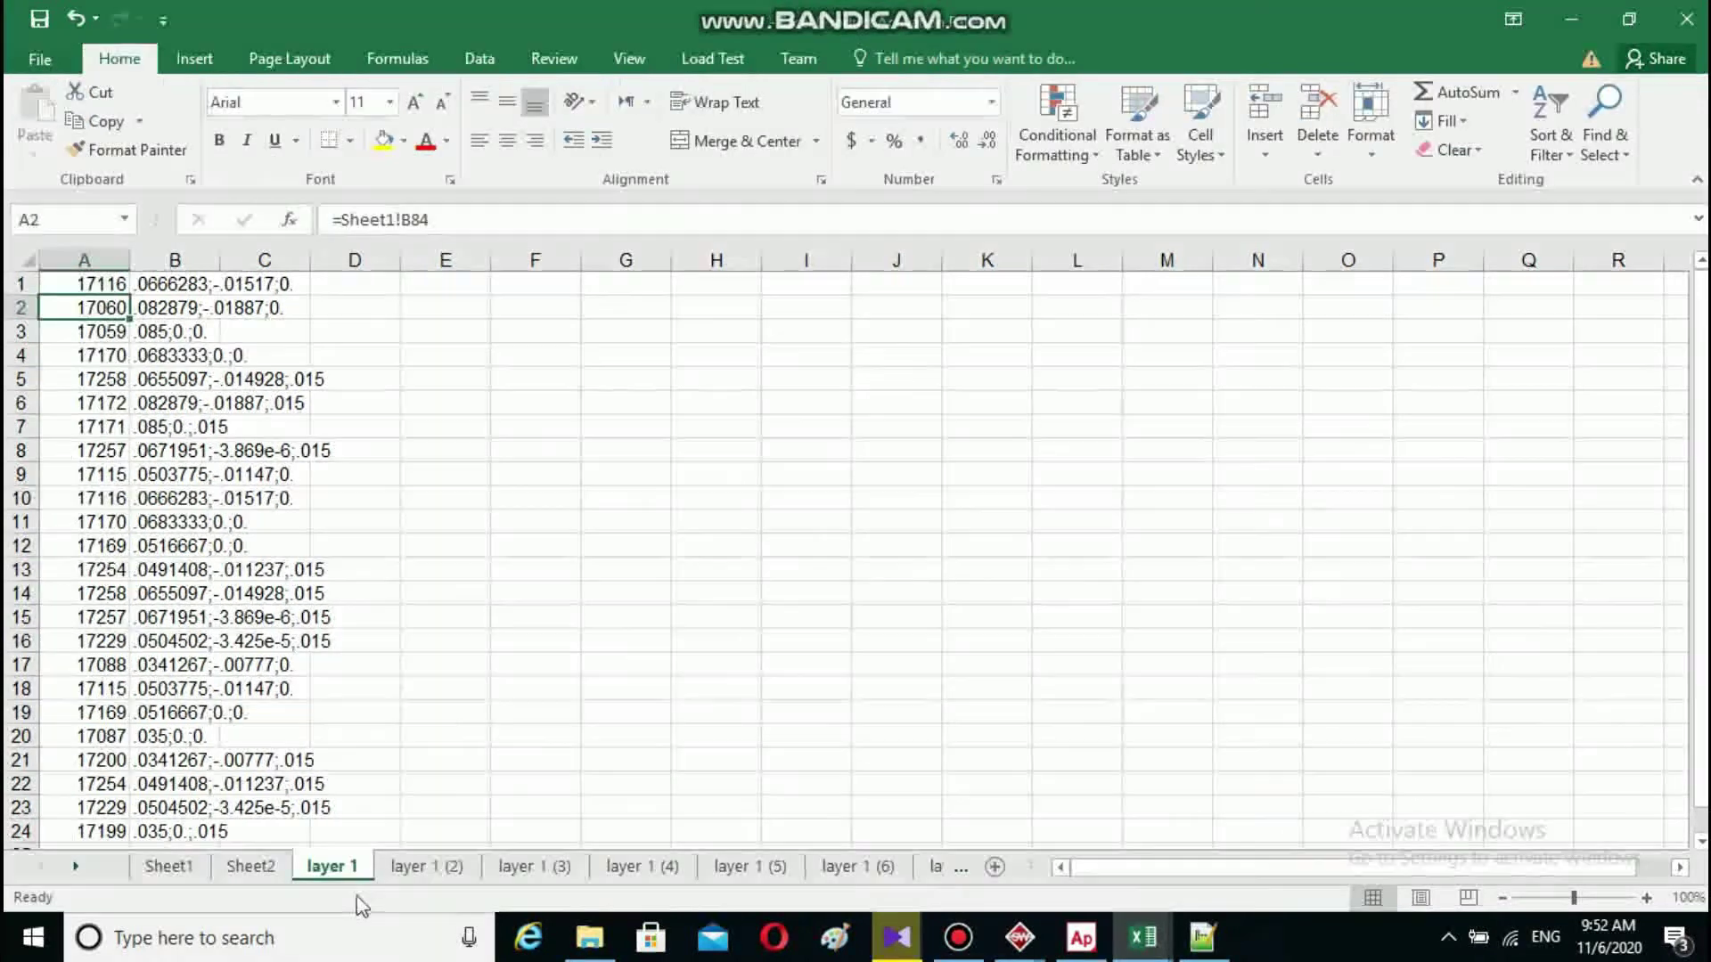
click(181, 866)
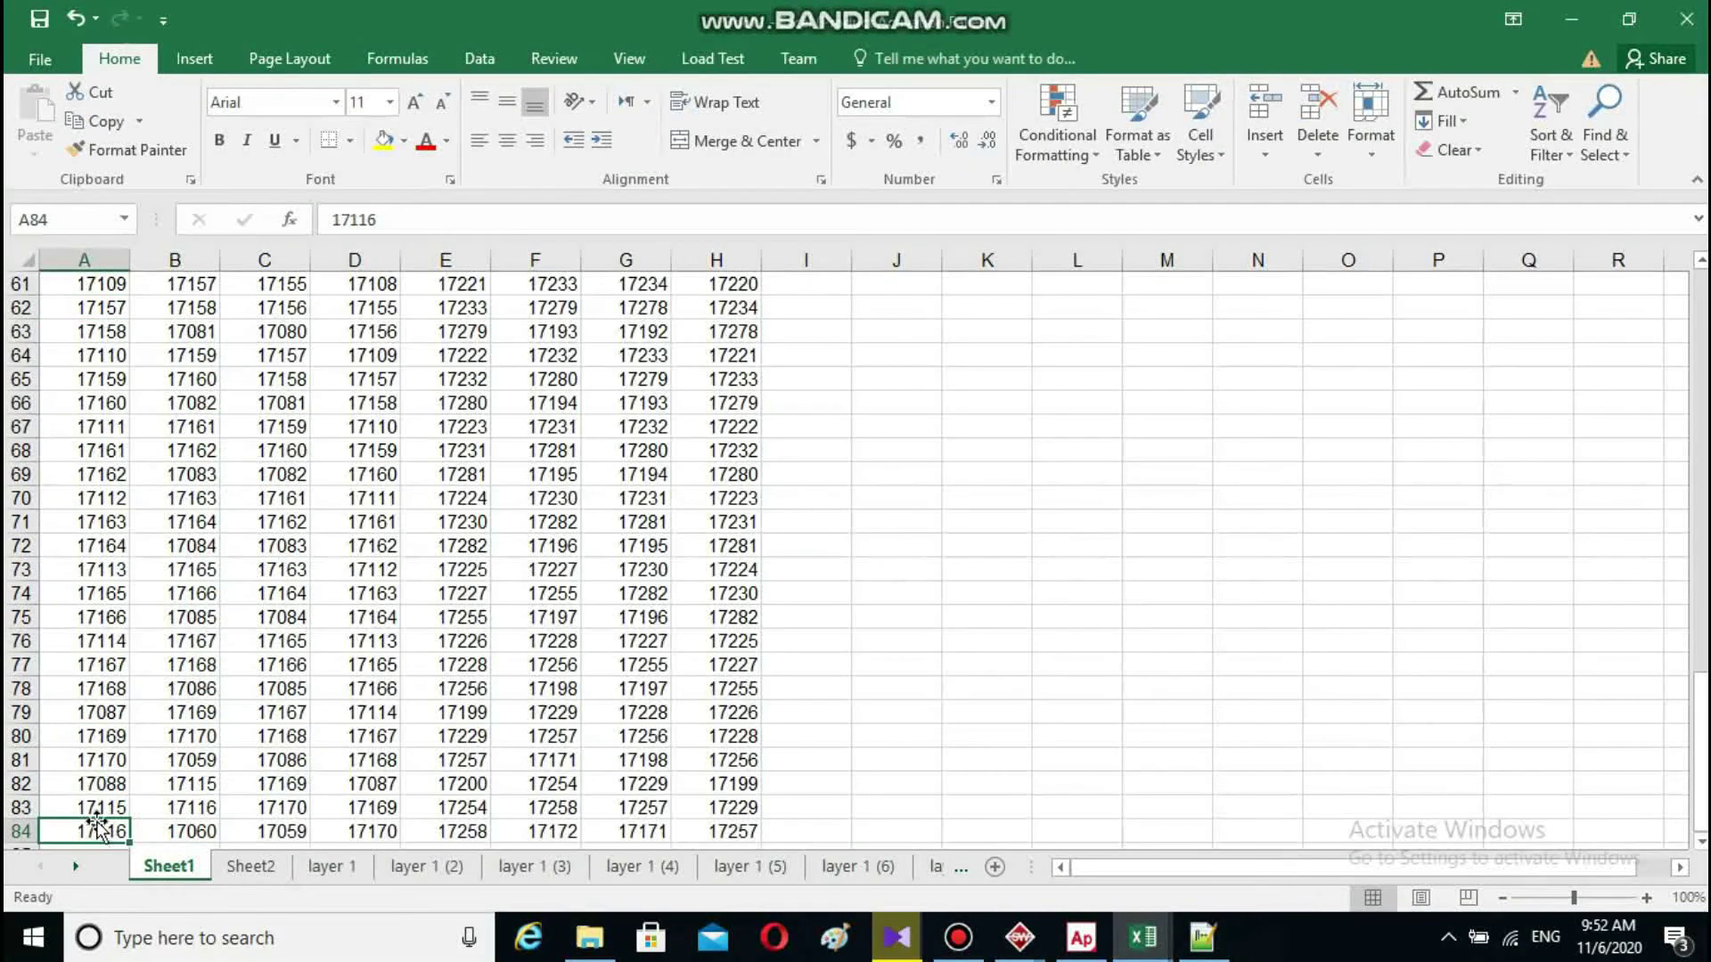
click(1700, 700)
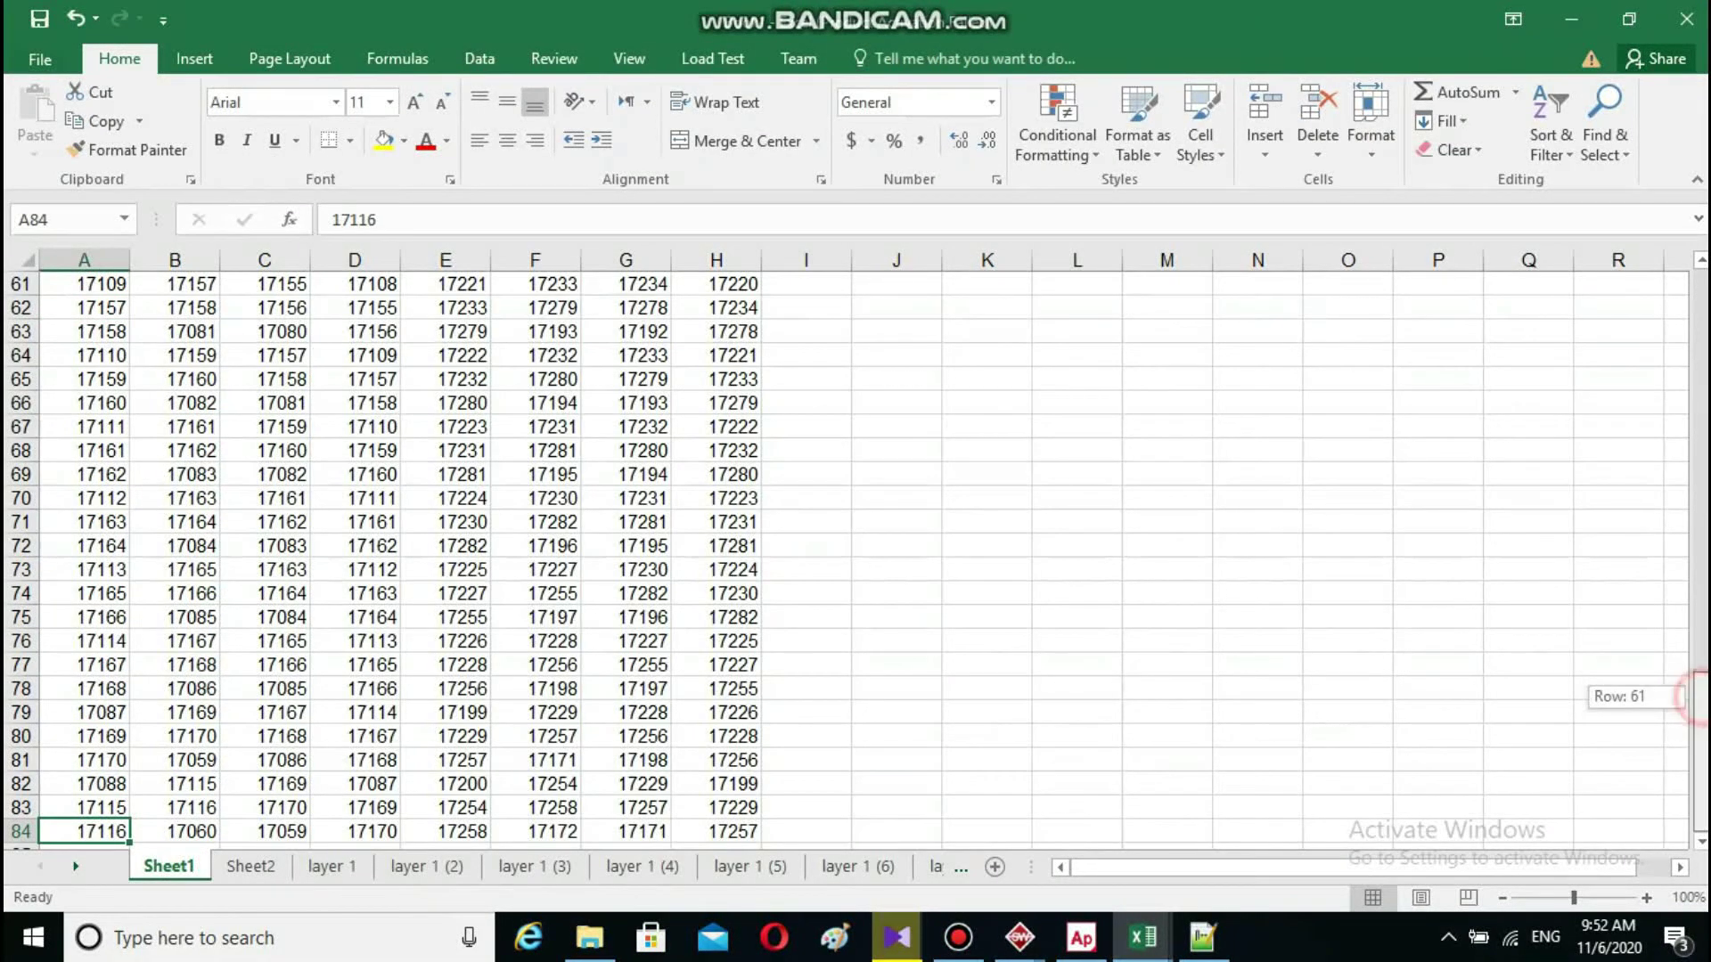
click(267, 845)
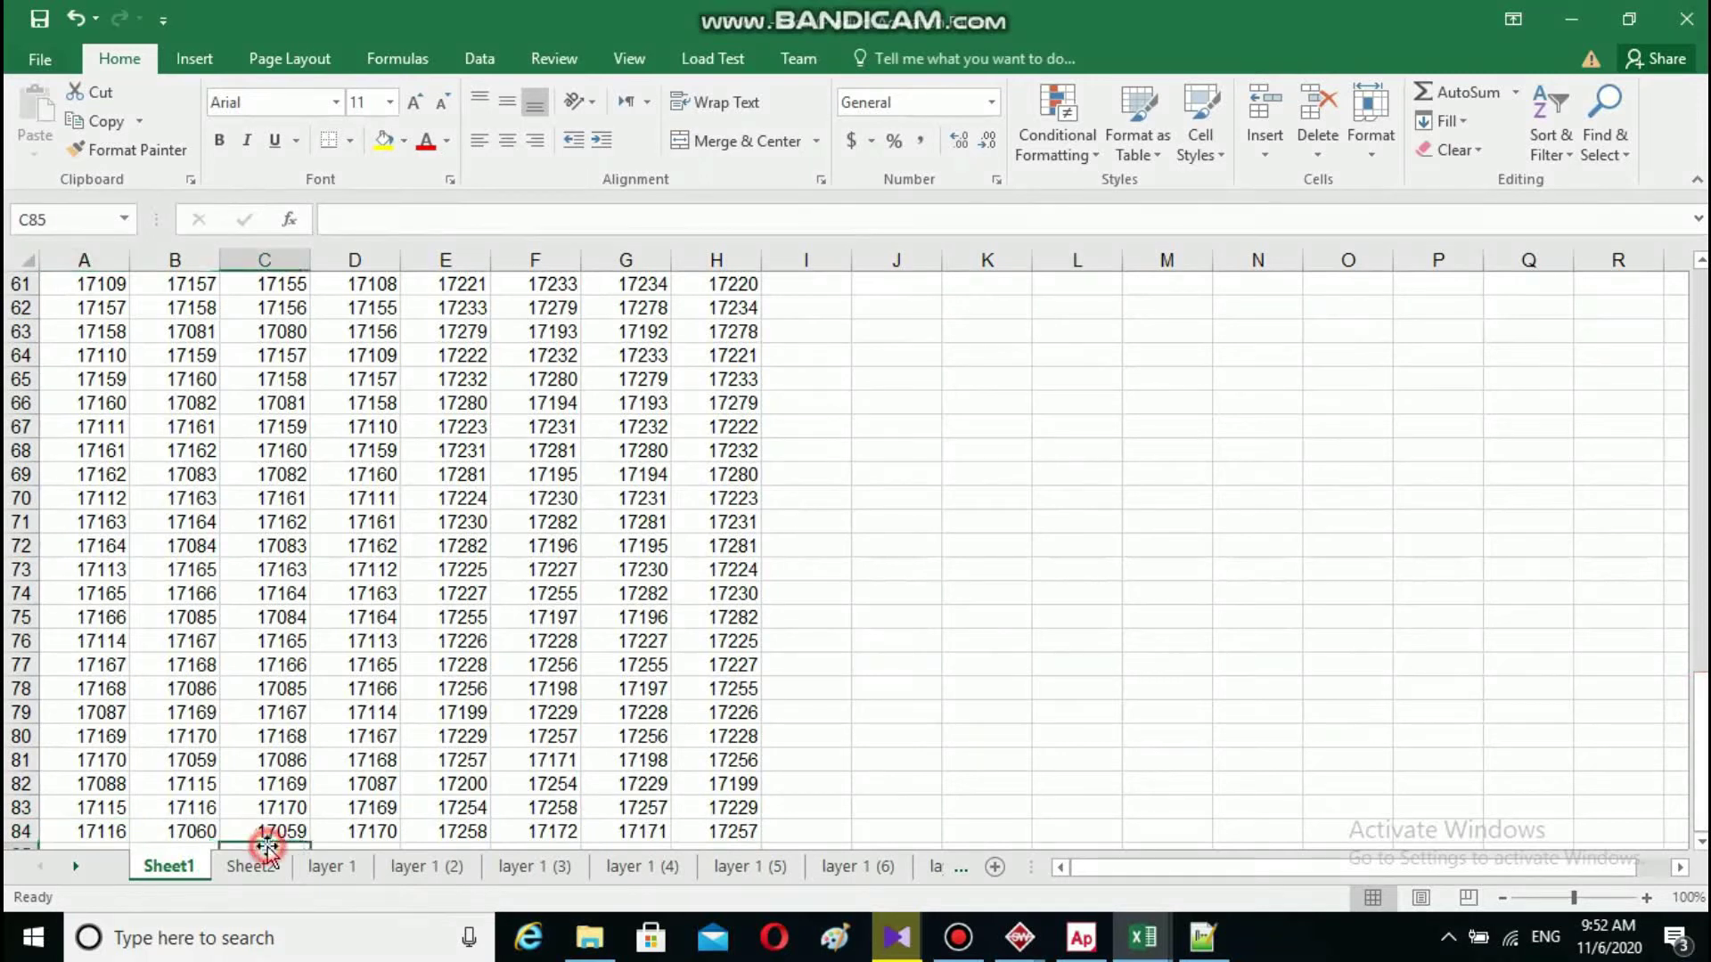
click(279, 830)
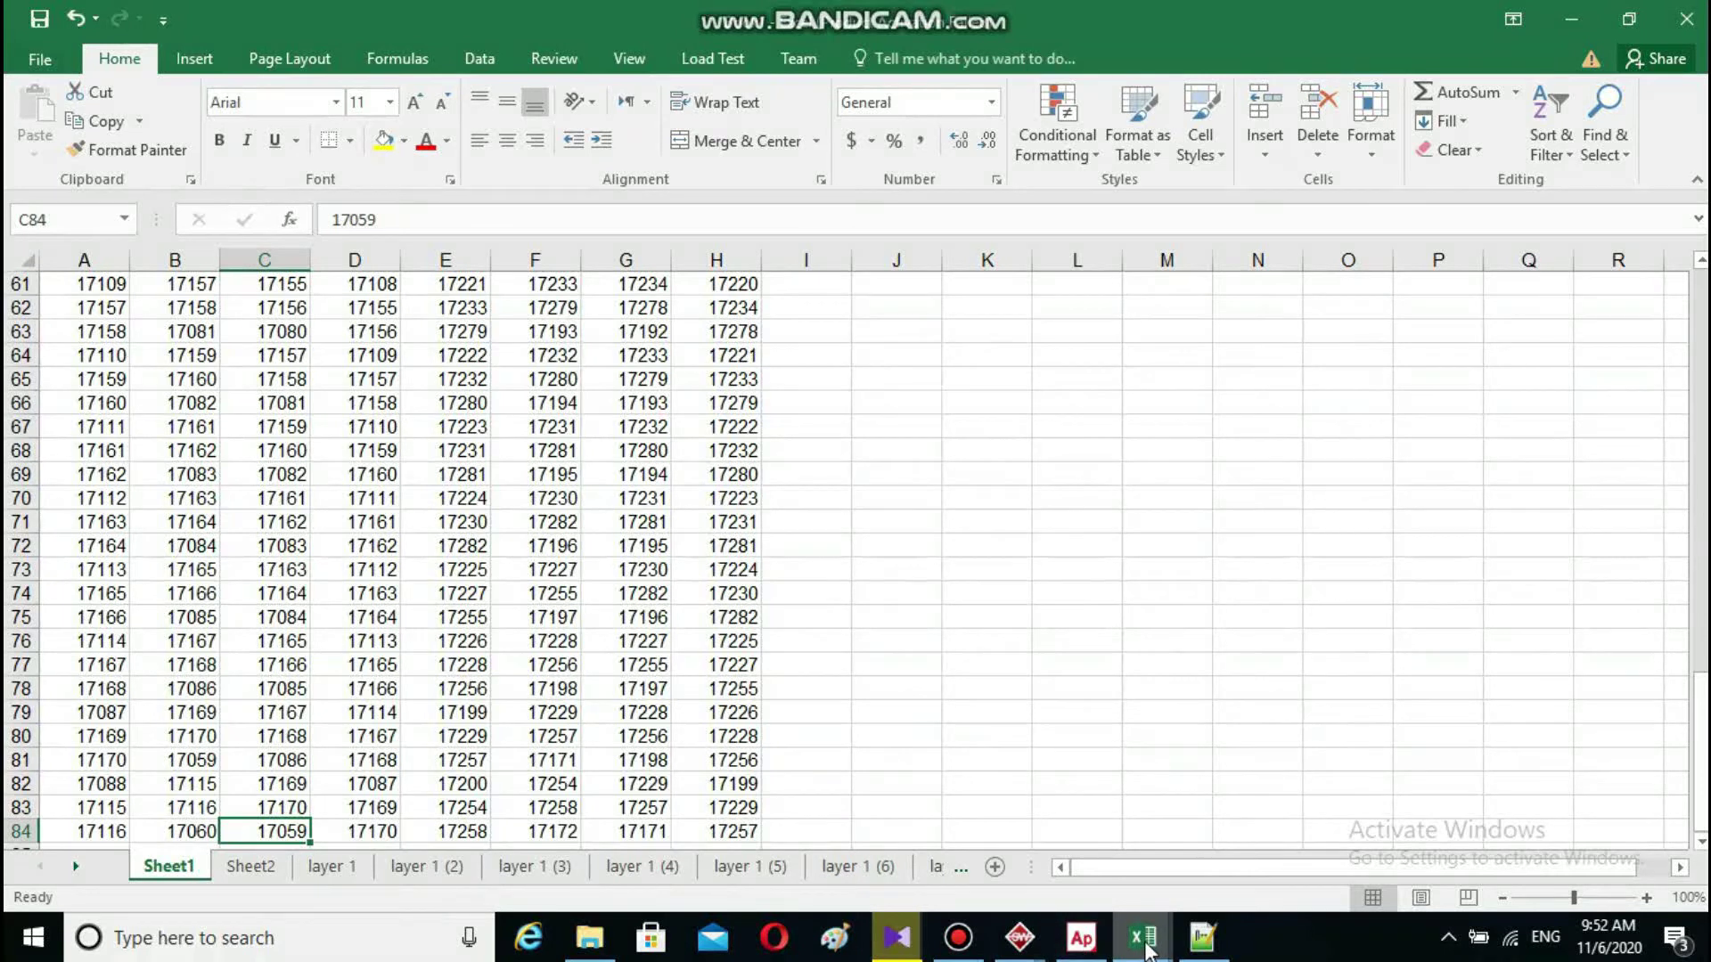
- Switch to the Assembly-1 window in simufact.welding and check the node IDs on the flange's underside
mouse_move(1030, 934)
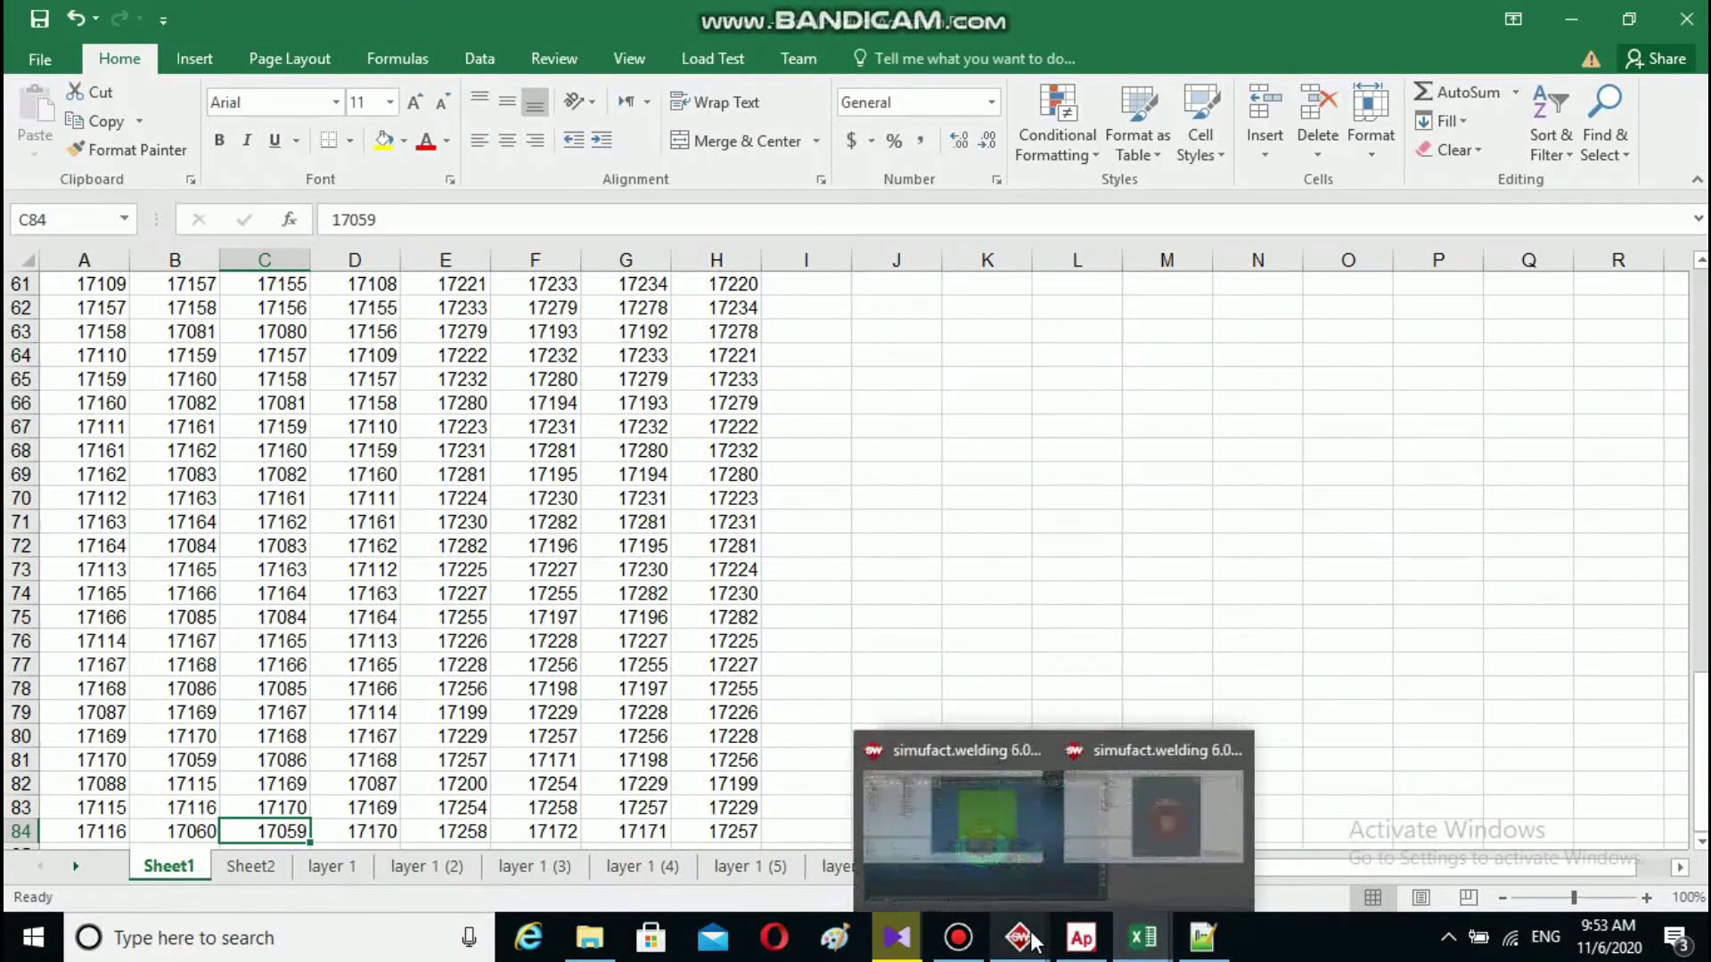
click(1153, 838)
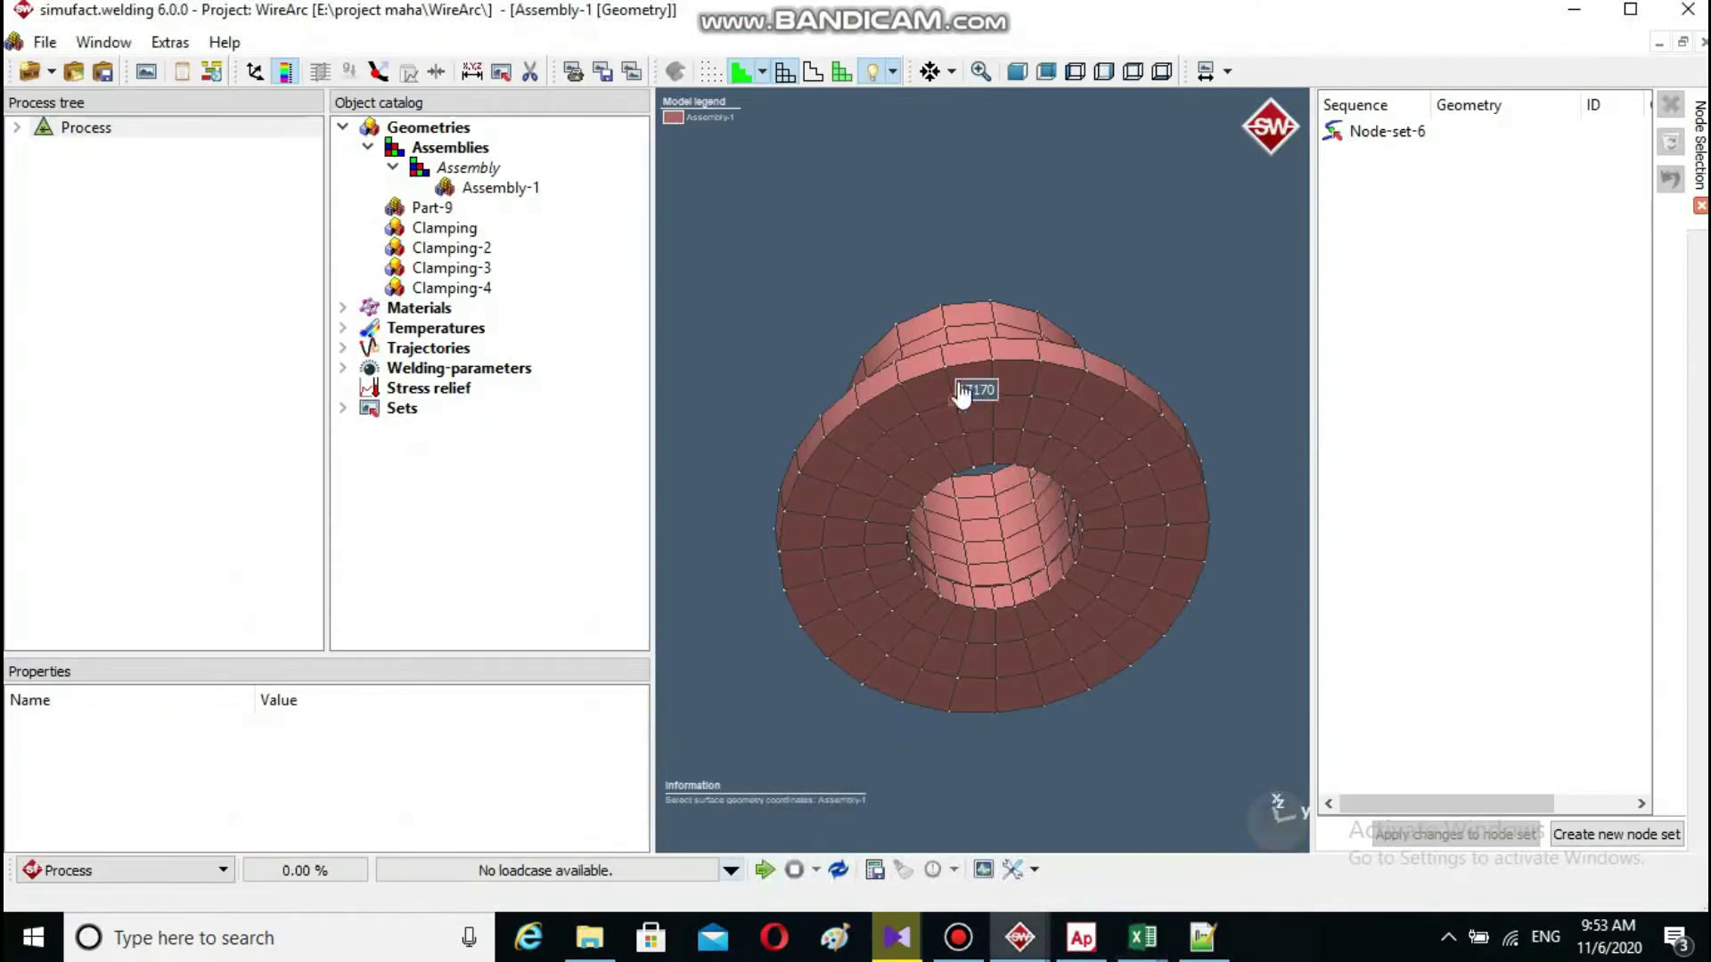
mouse_move(911, 398)
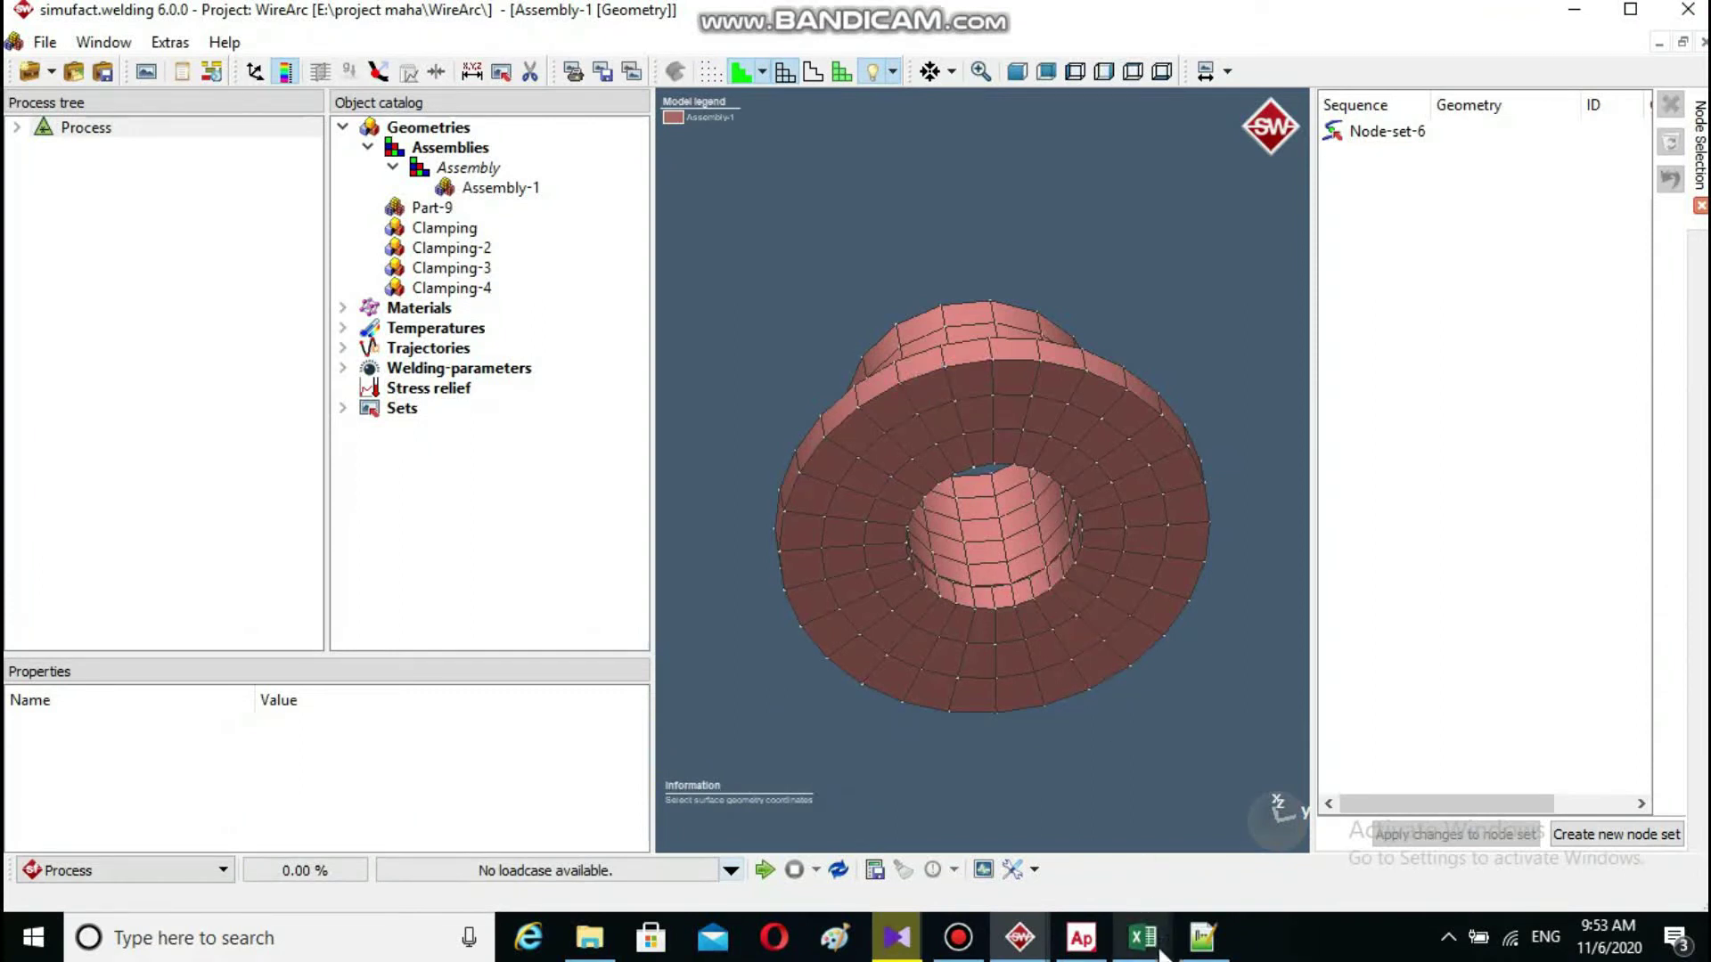
- Return to the Excel element table and select node 17060 in cell B84 of Sheet1
mouse_move(1173, 940)
click(1208, 868)
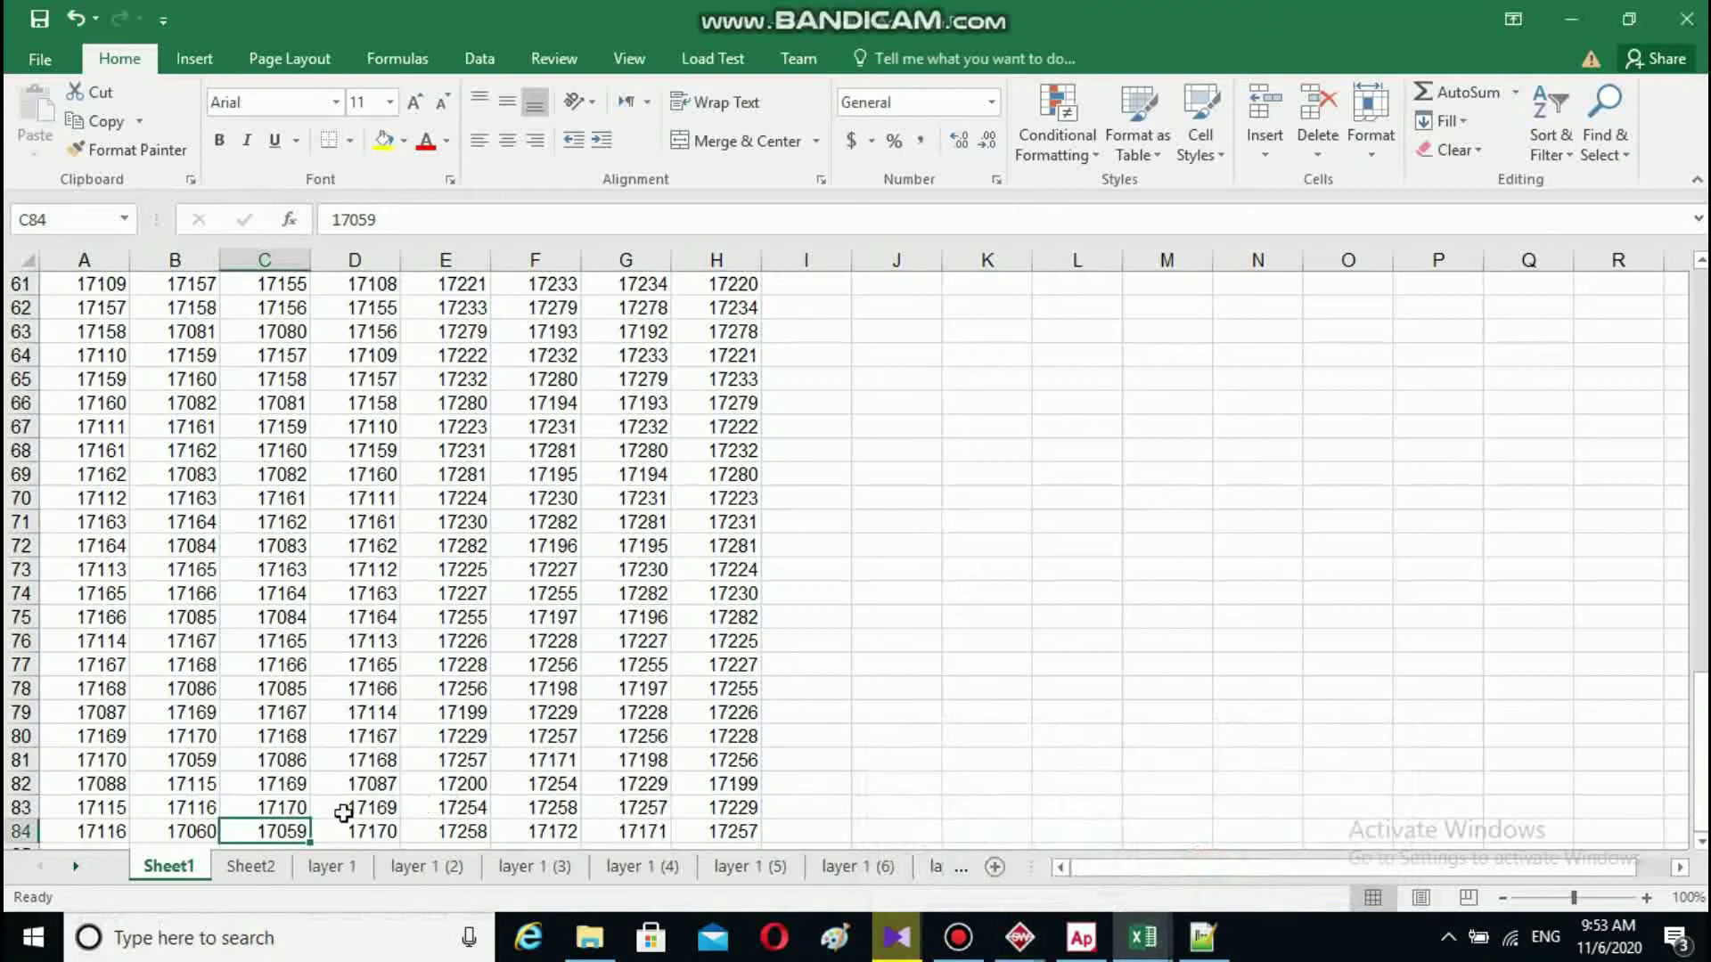
click(203, 838)
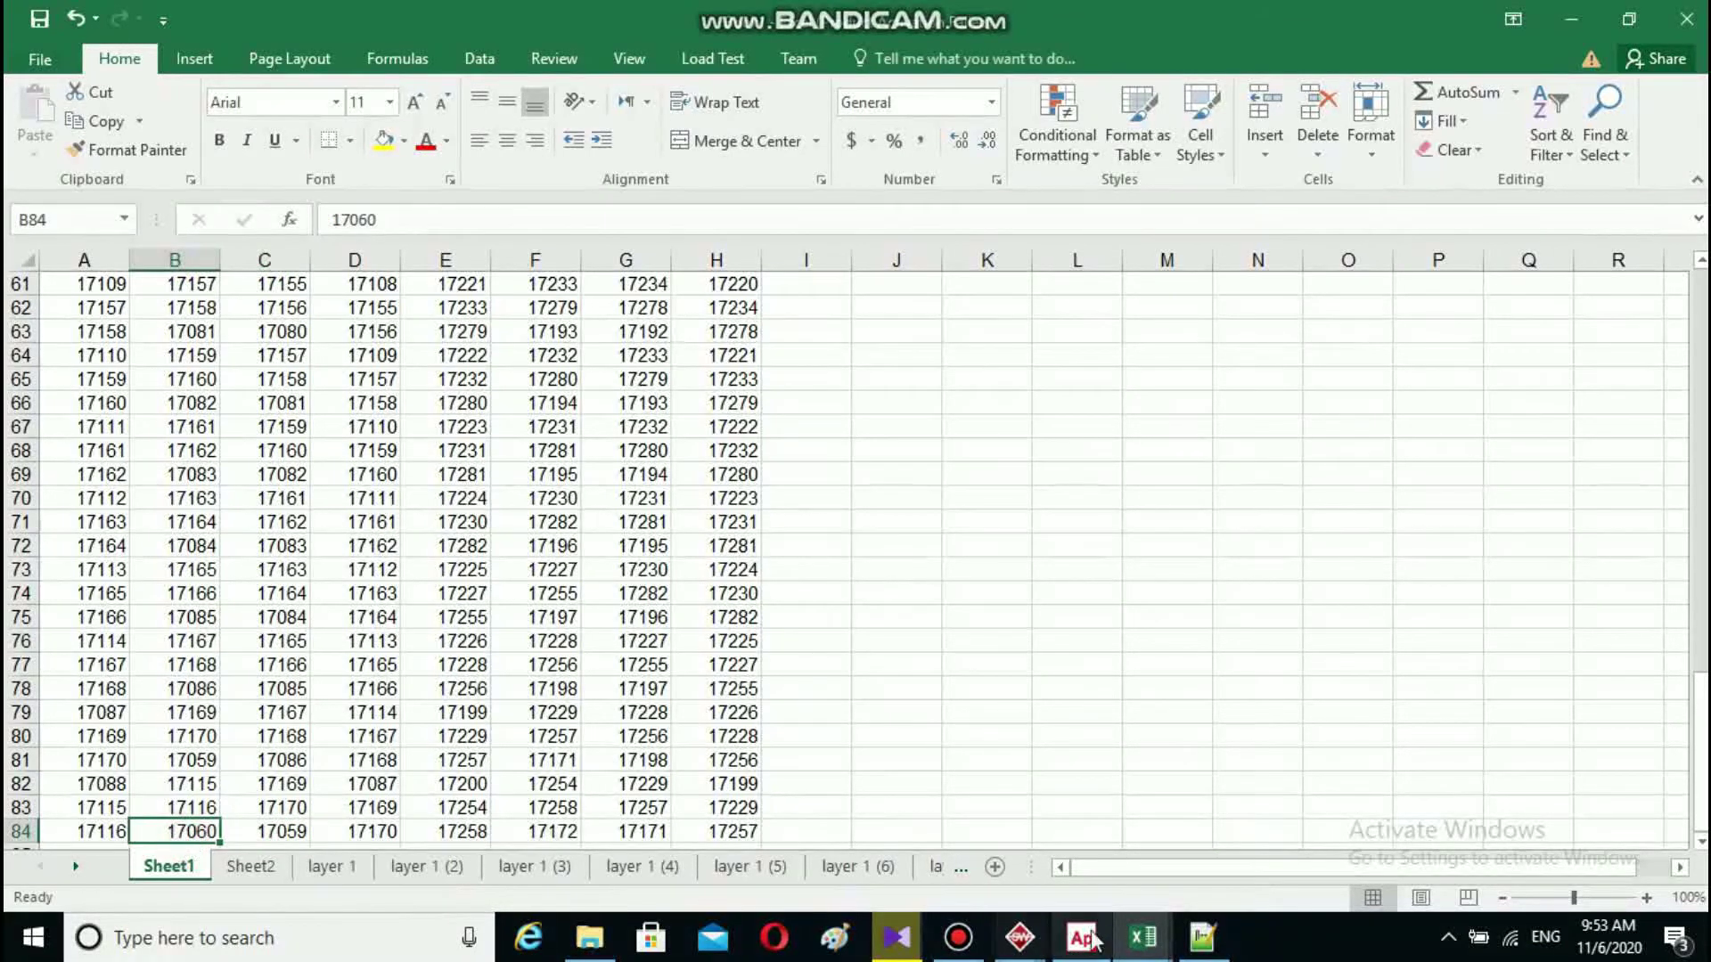
- Check node 17170 on the flange's underside in simufact.welding, return to Book1 in Excel, and select cells A84 and D84 of Sheet1
mouse_move(1135, 947)
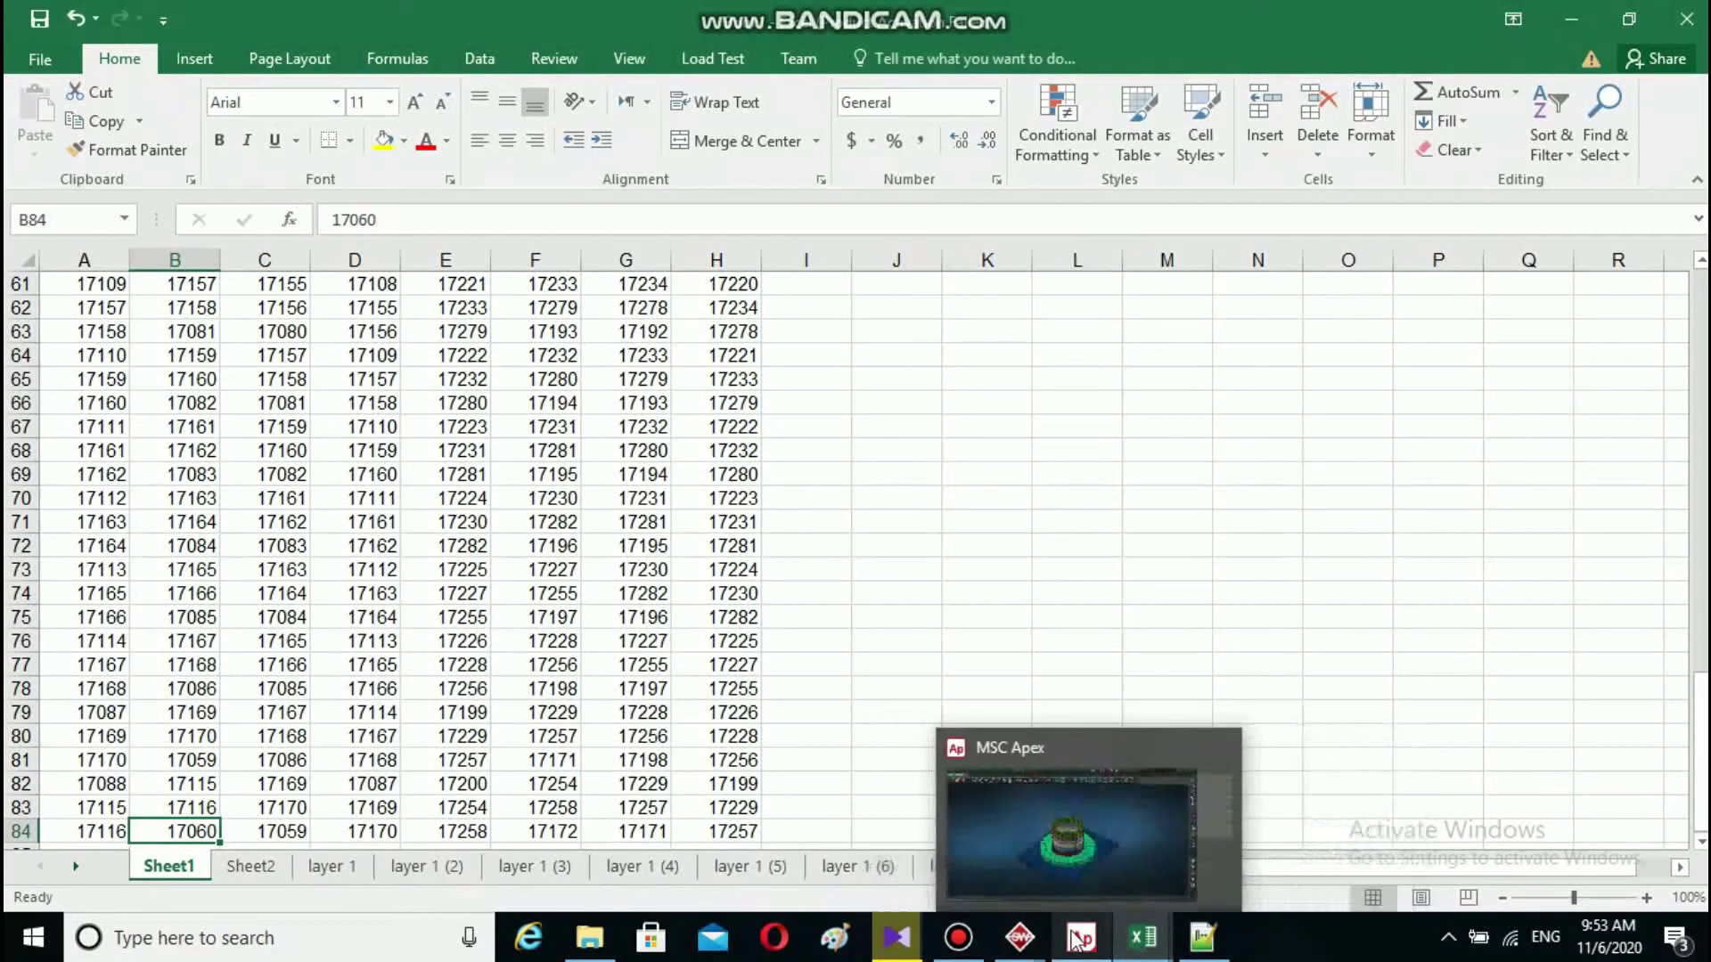
mouse_move(1019, 937)
click(1168, 810)
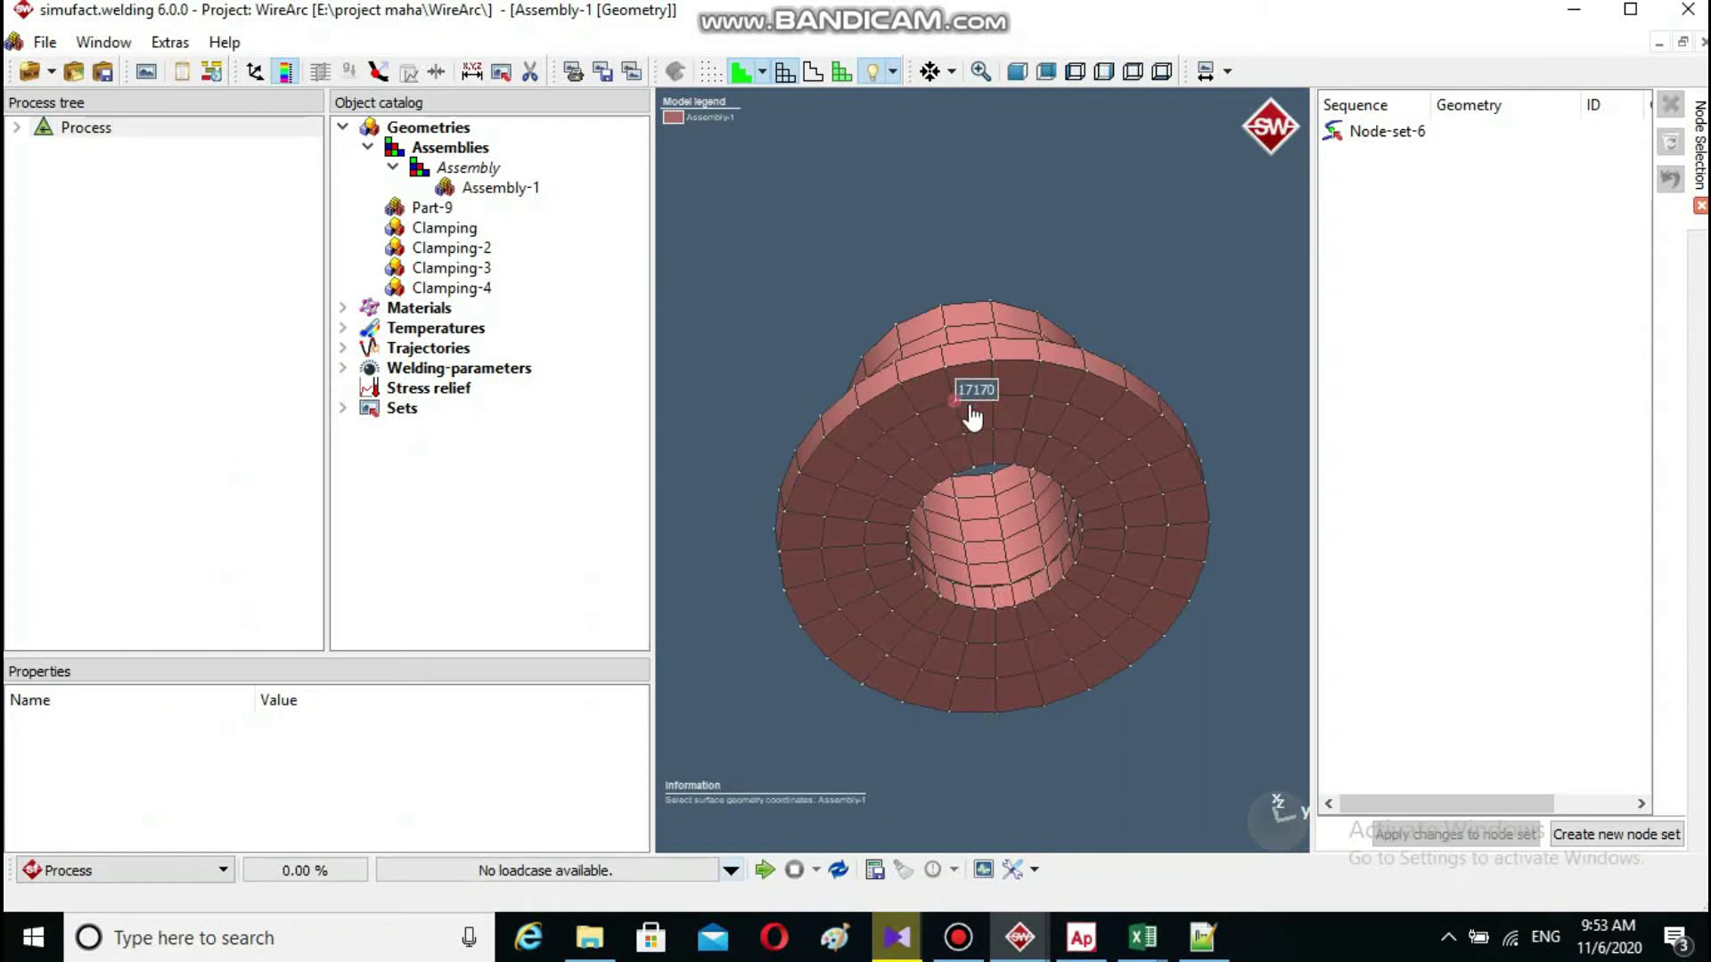
mouse_move(1142, 938)
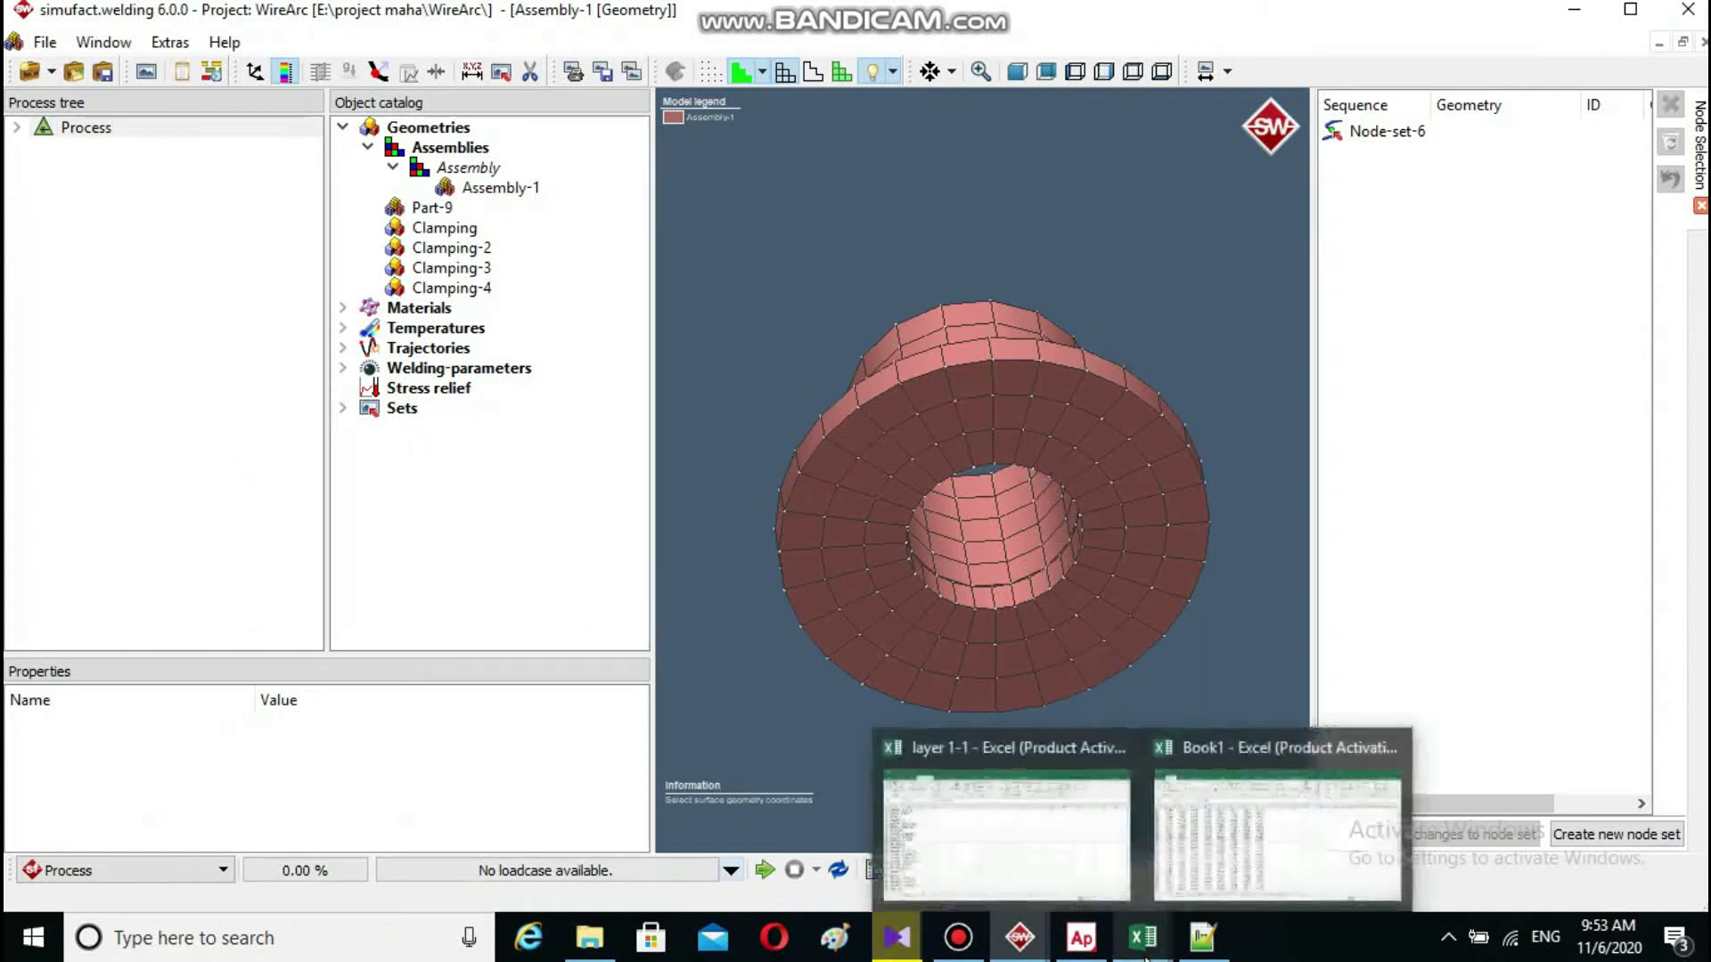
click(1218, 851)
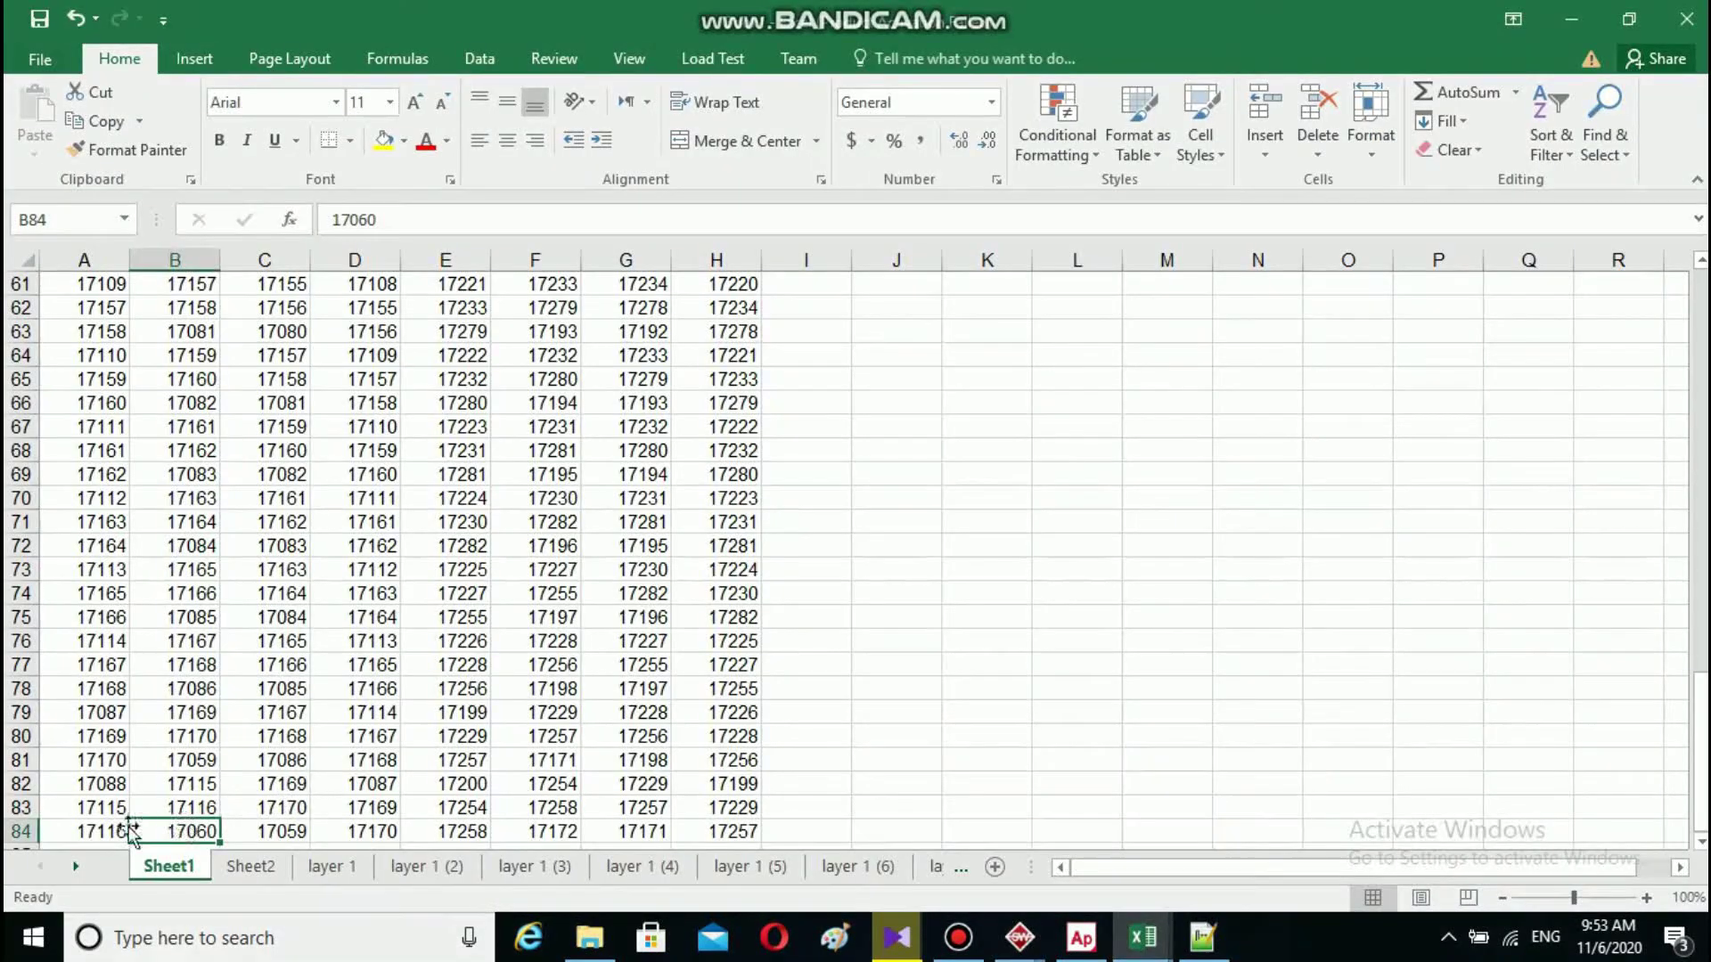
click(103, 831)
click(371, 834)
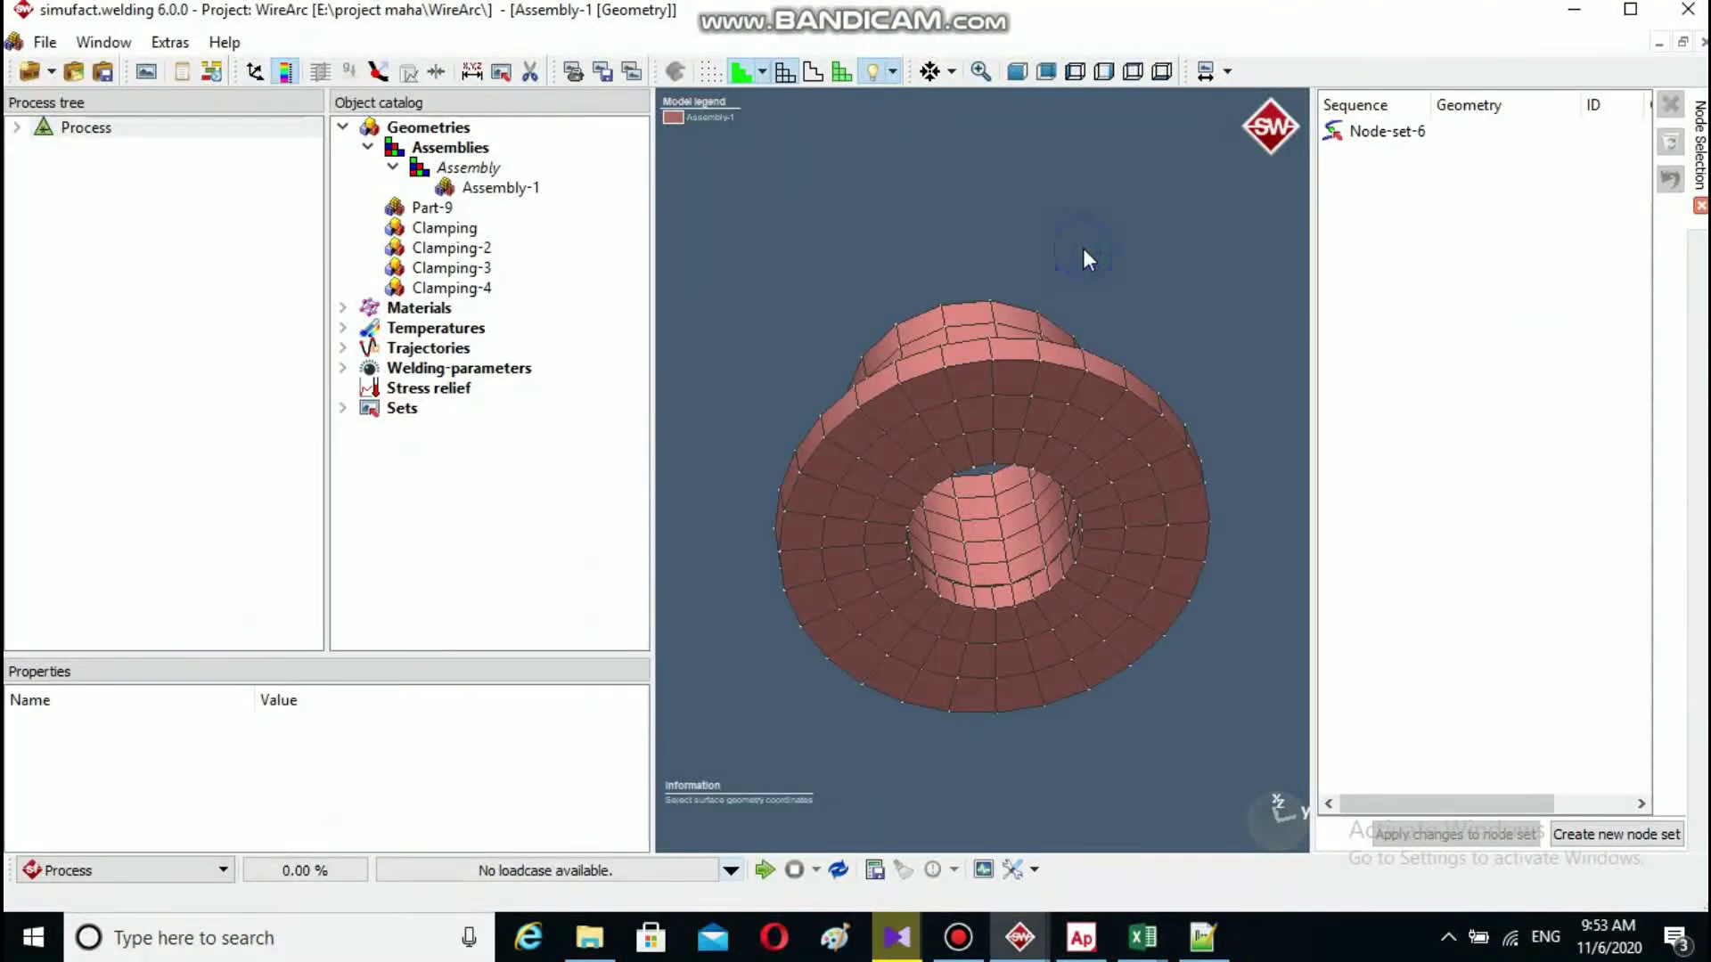
- Check node 17172 on the flange's top edge in simufact.welding, return to Book1 in Excel, and select cells F84 and G84 of Sheet1
middle_drag(1086, 259, 1111, 603)
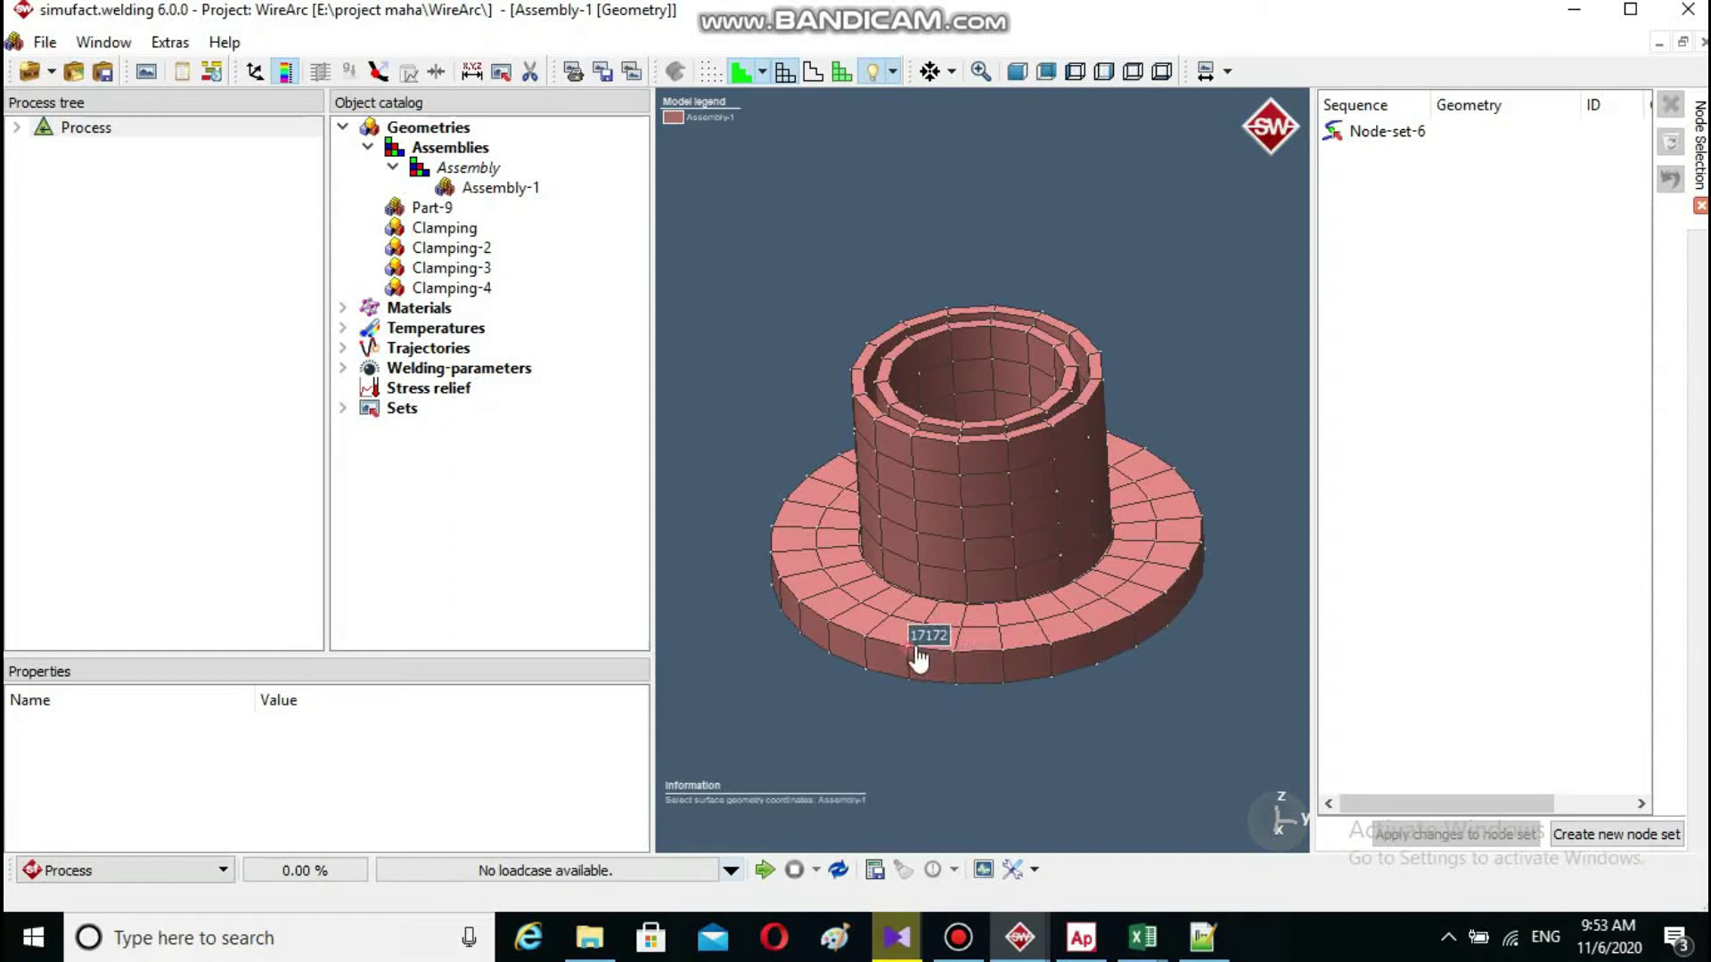
mouse_move(1143, 937)
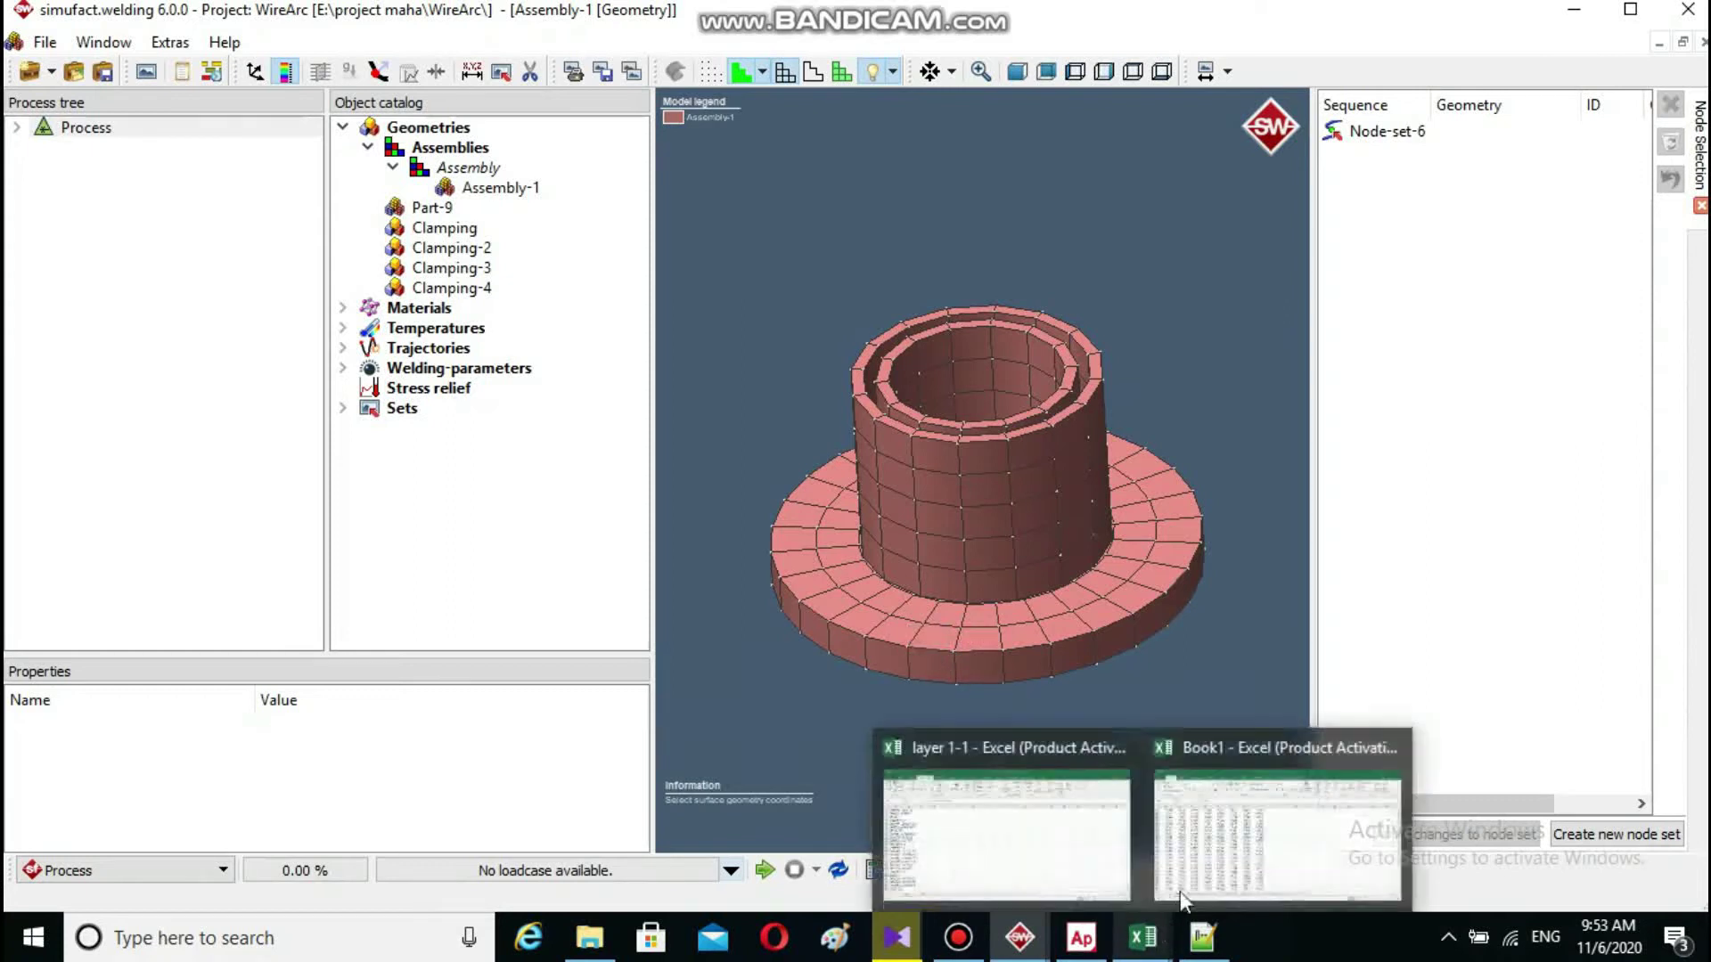
click(1232, 845)
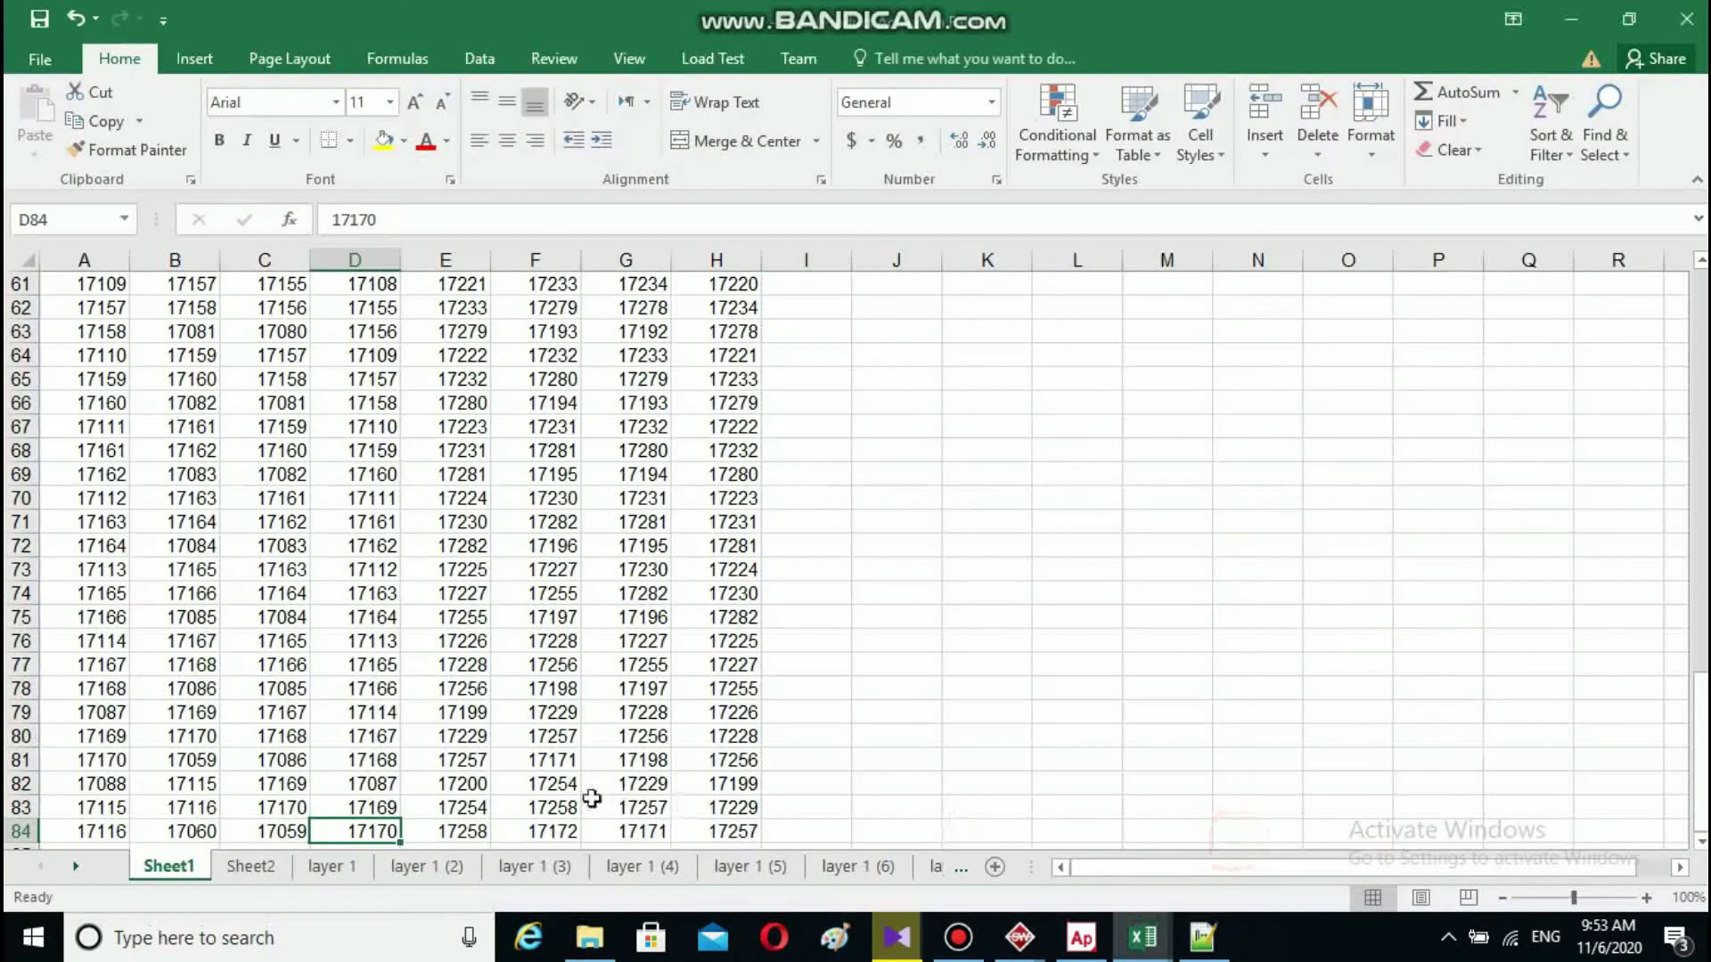
click(557, 831)
click(623, 830)
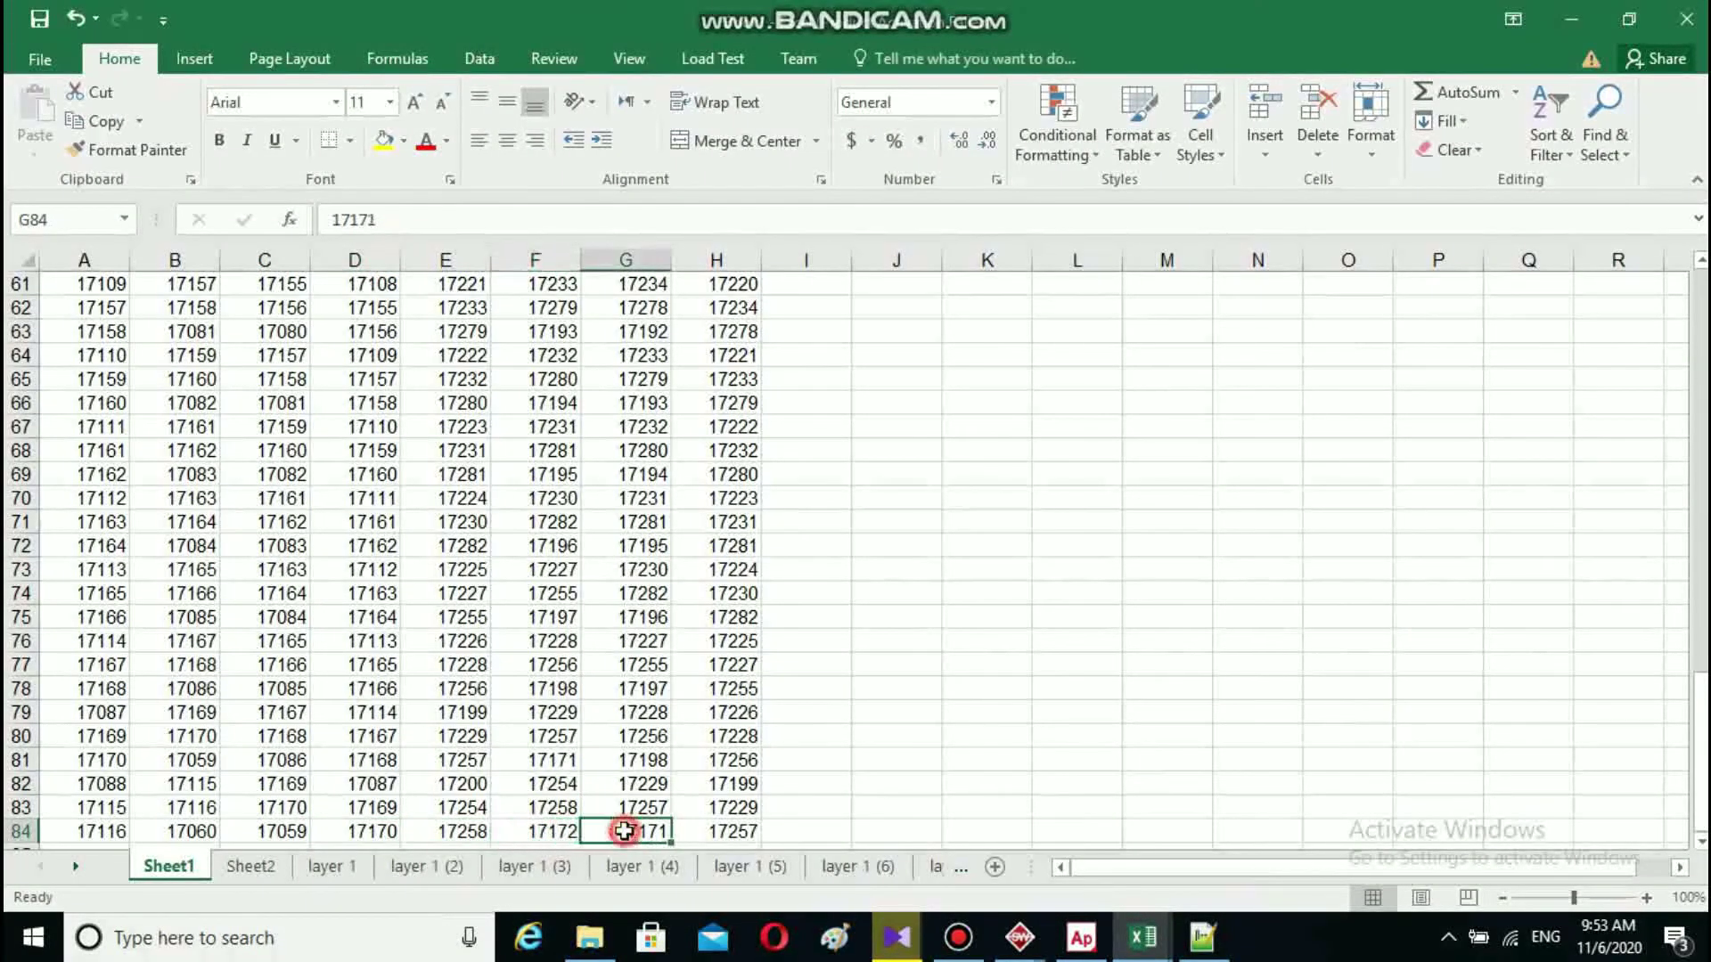
- Look at the top of Assembly-1's flange in simufact.welding, return to Book1 in Excel, and select cells E84 and H84 of Sheet1
mouse_move(1142, 937)
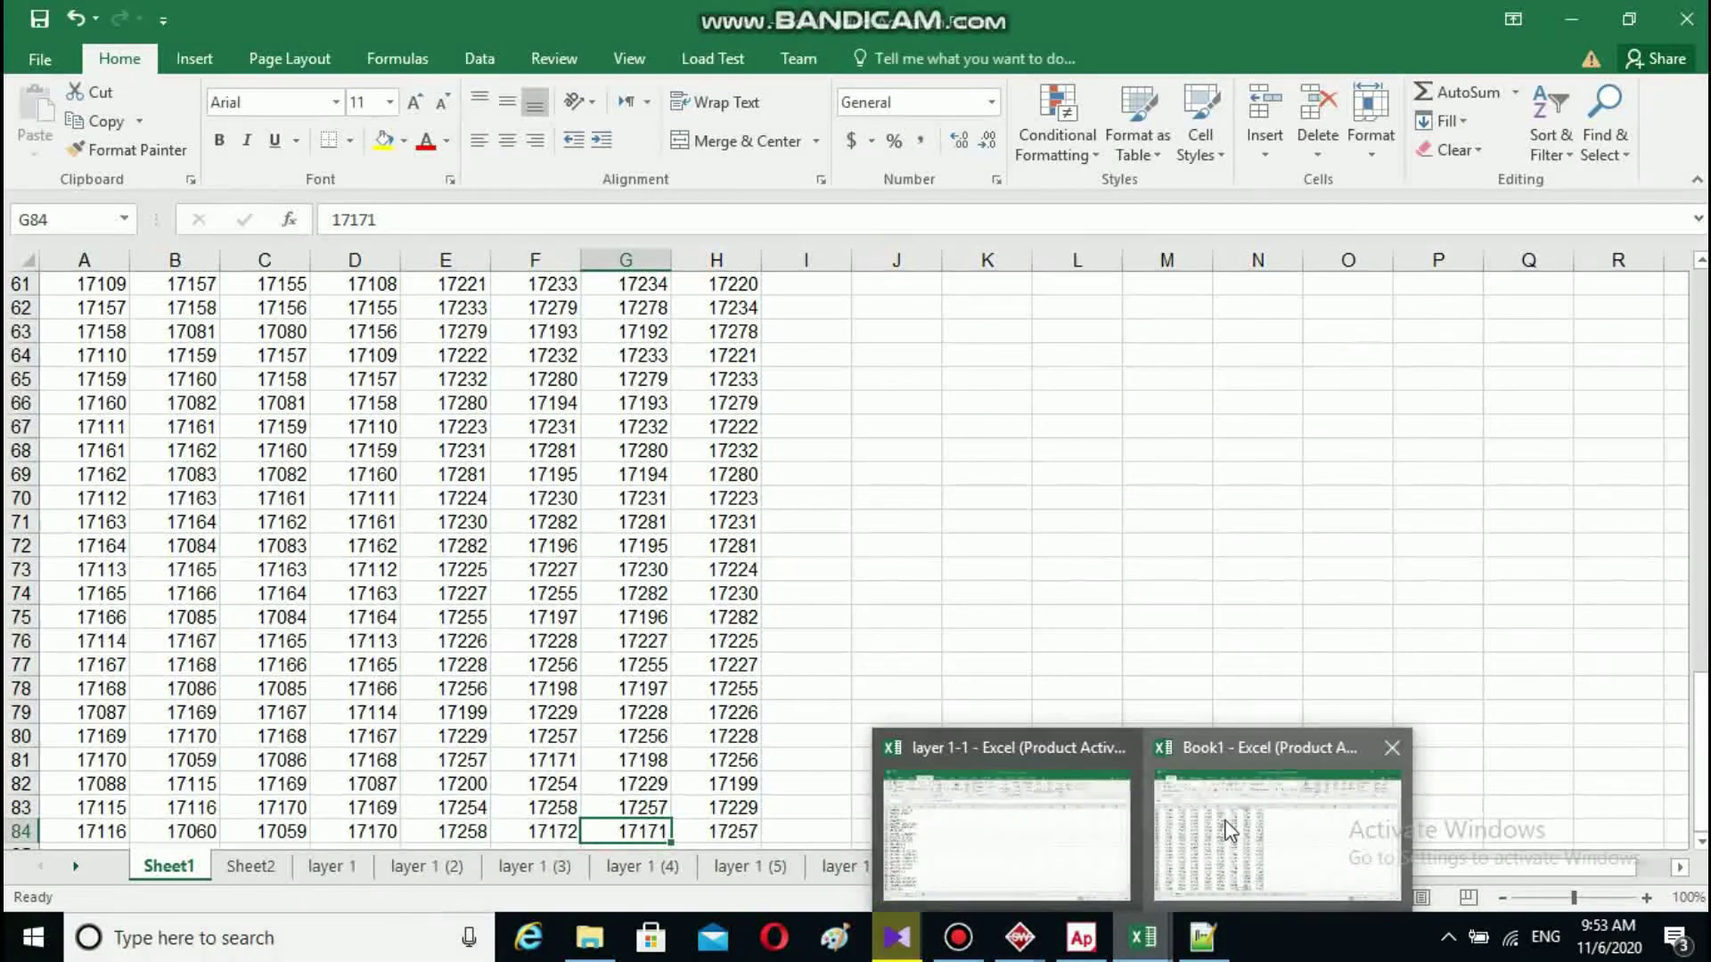
mouse_move(1021, 937)
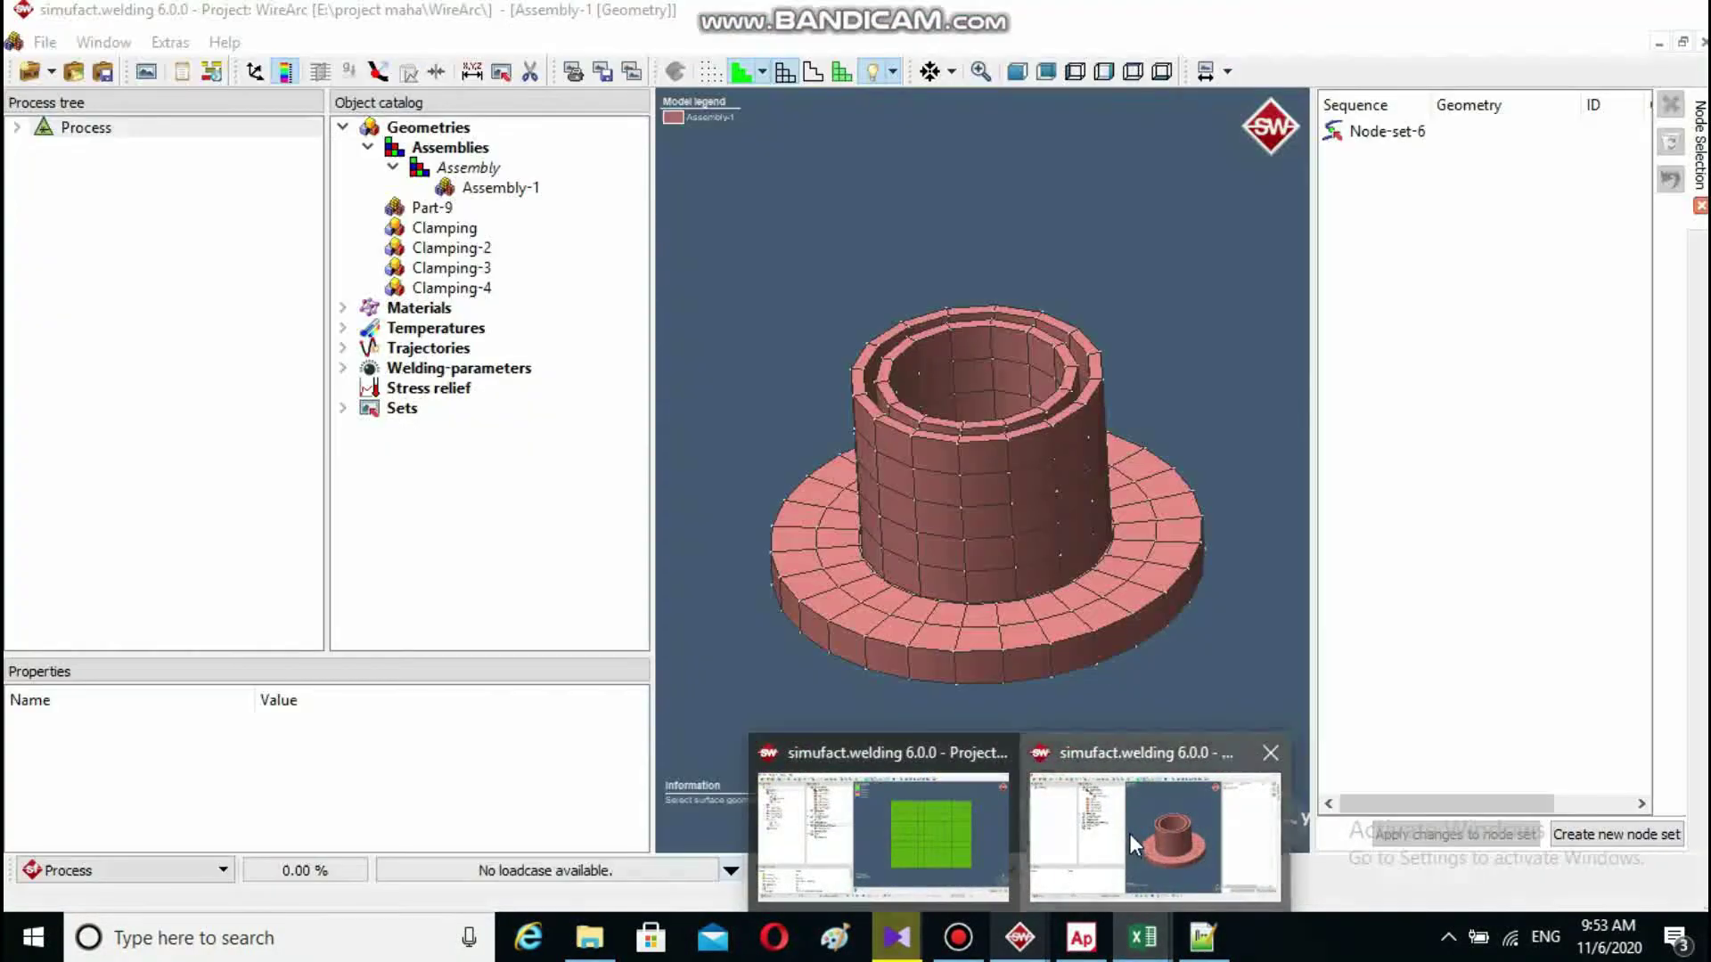
click(1130, 832)
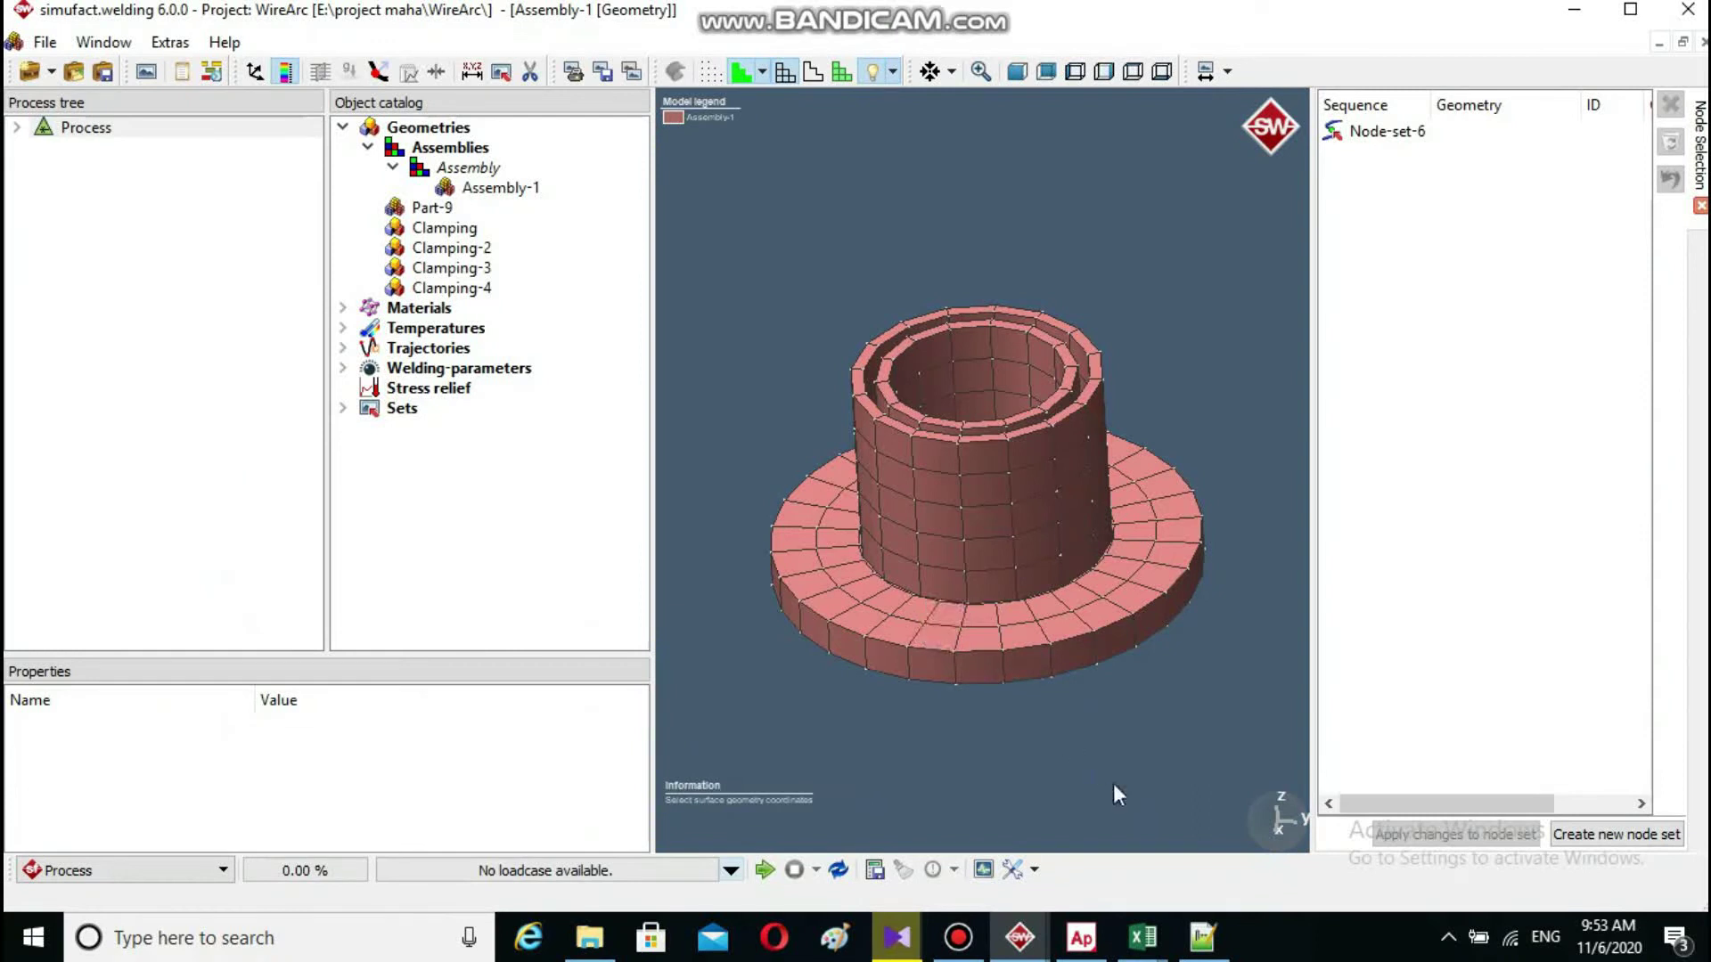
mouse_move(1142, 937)
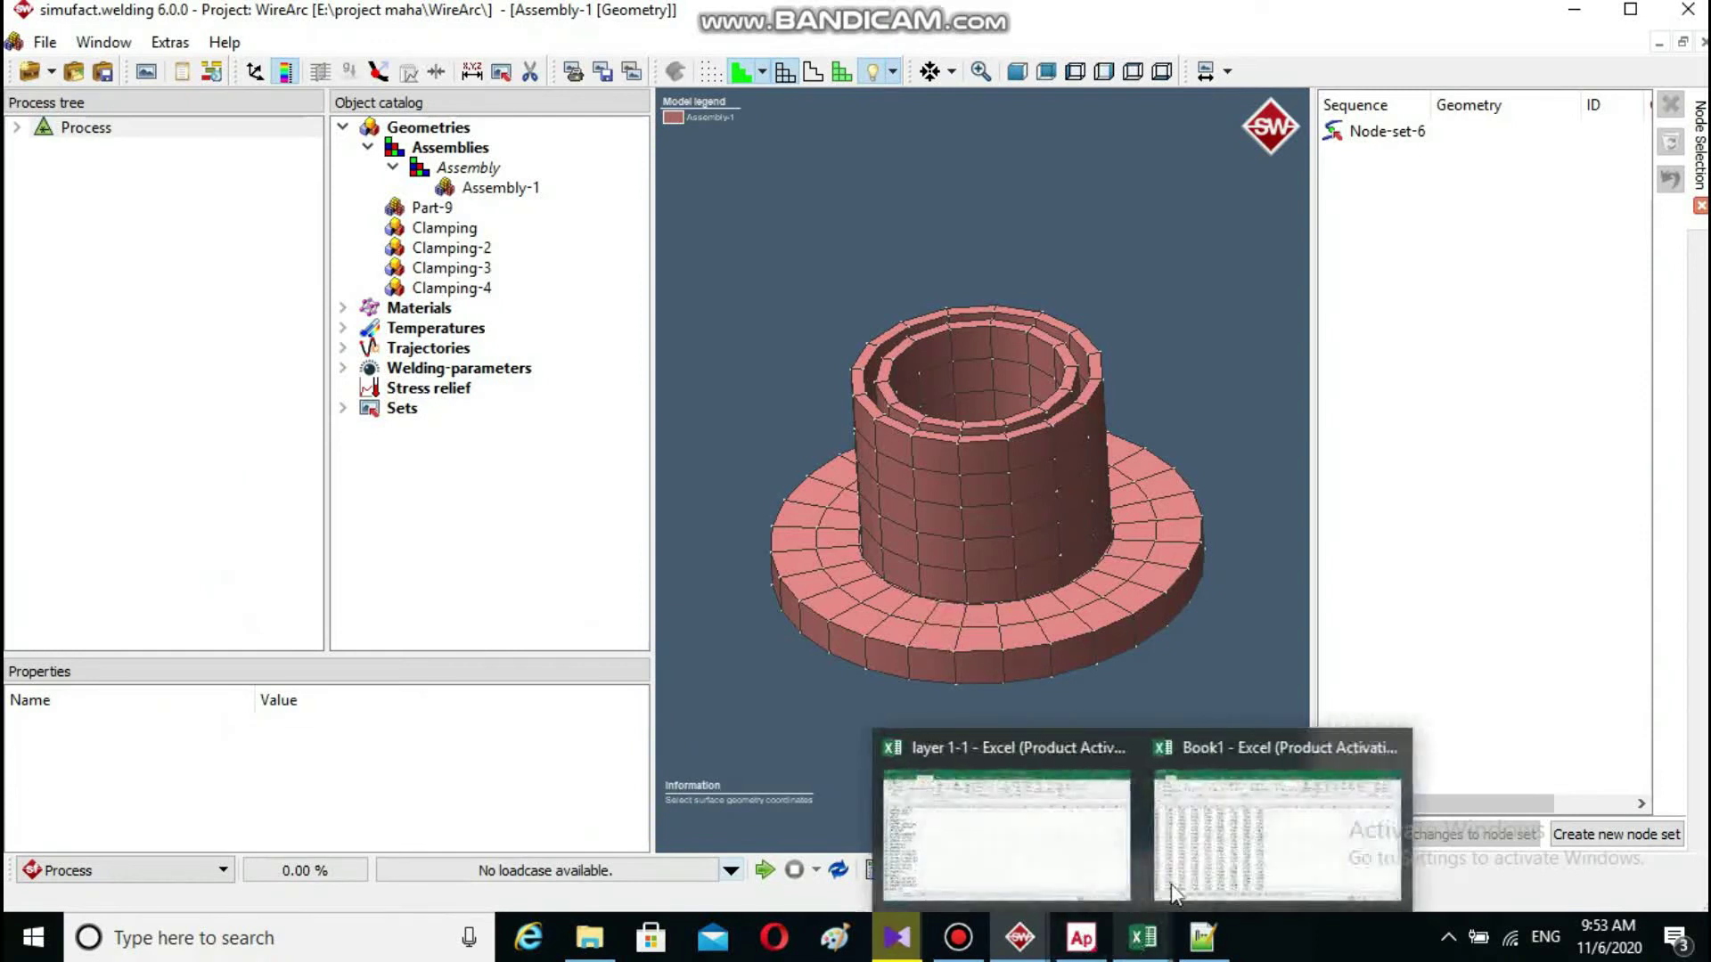
click(1205, 854)
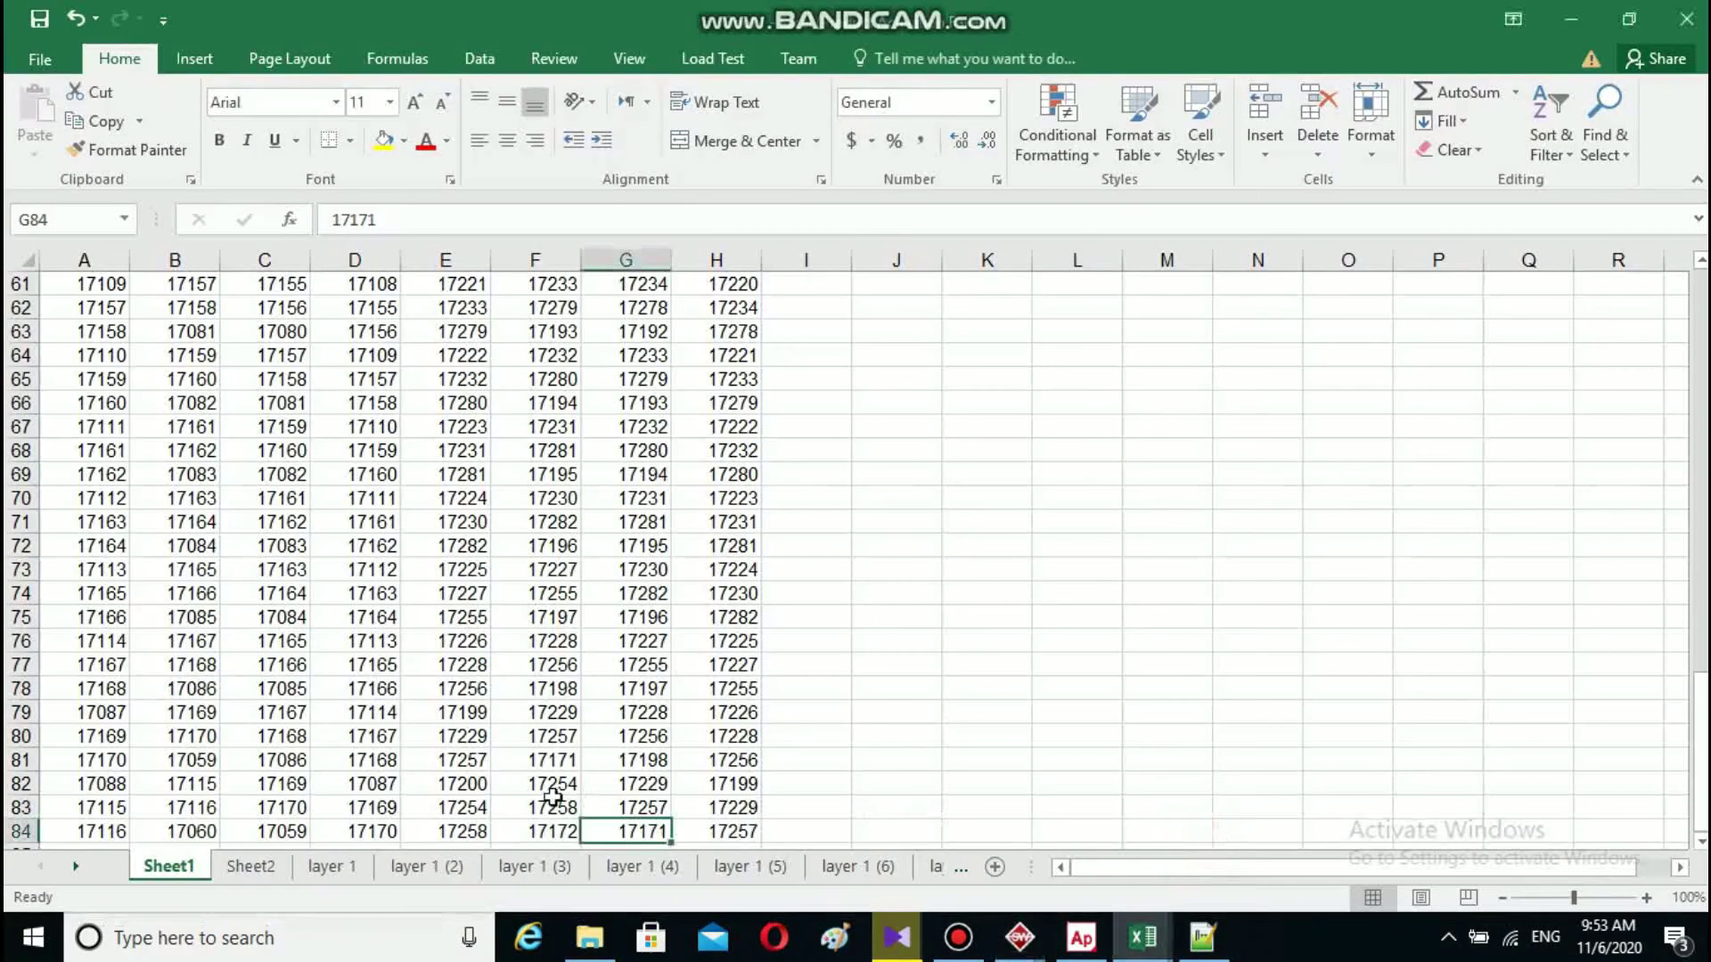
click(477, 832)
click(717, 833)
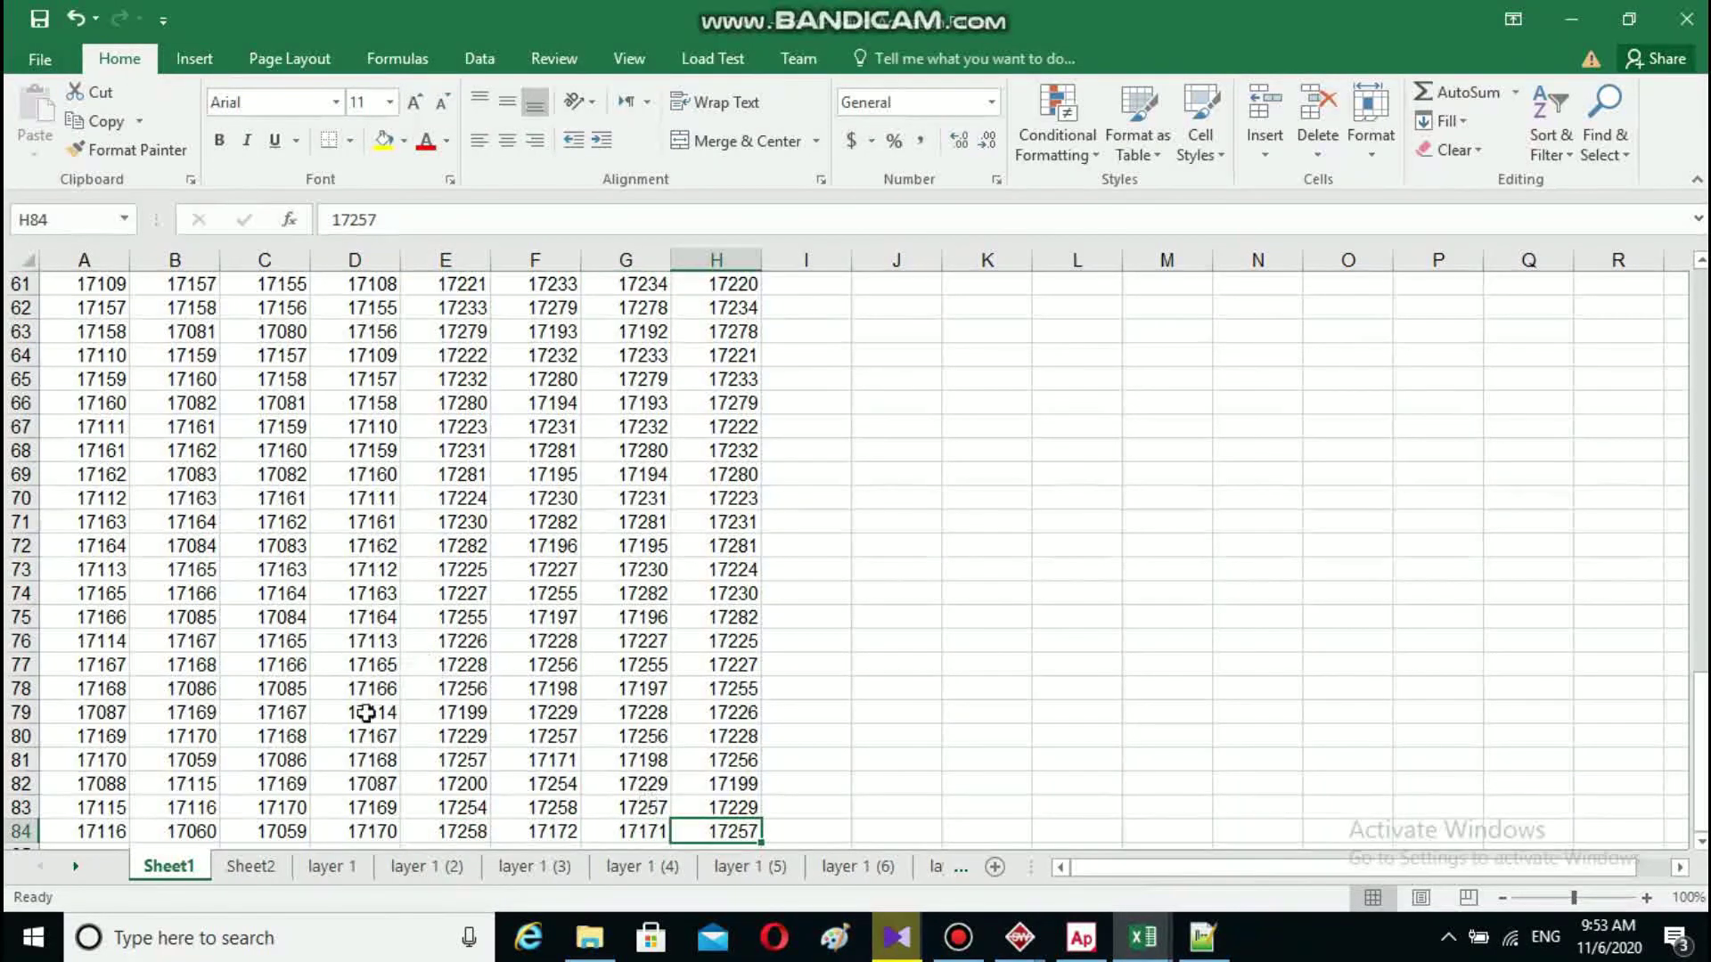
- Open the layer 1 sheet and examine which Sheet1 cells A8 and A9 refer to
click(332, 866)
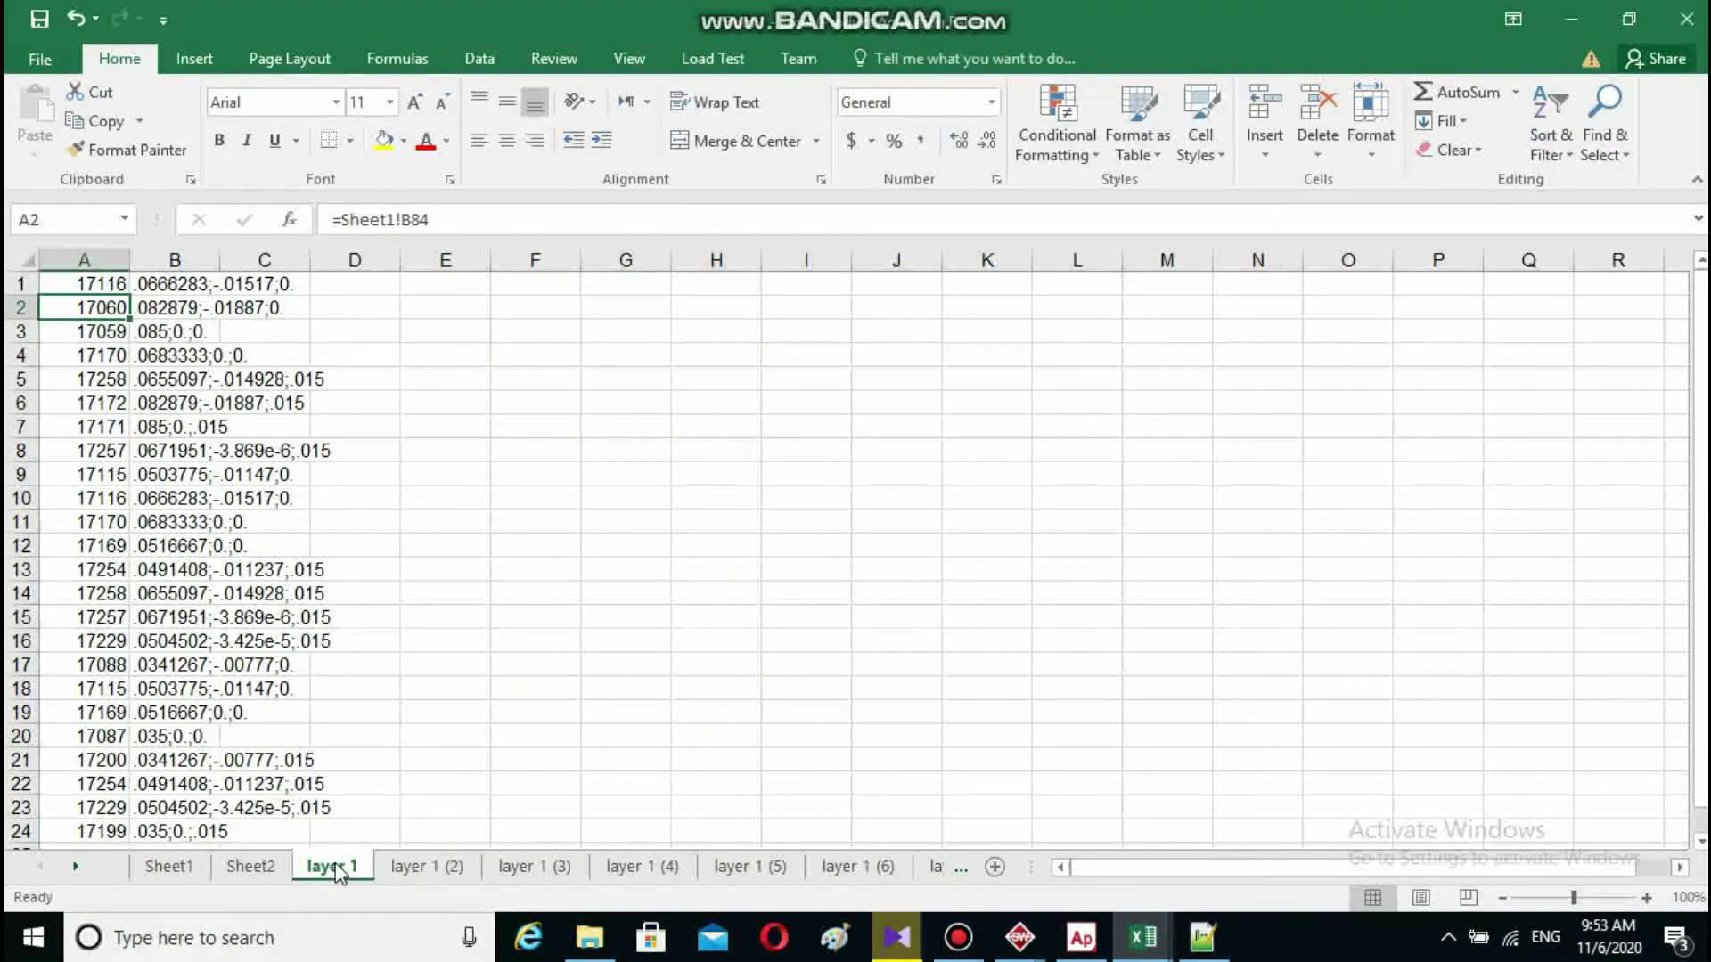
click(250, 866)
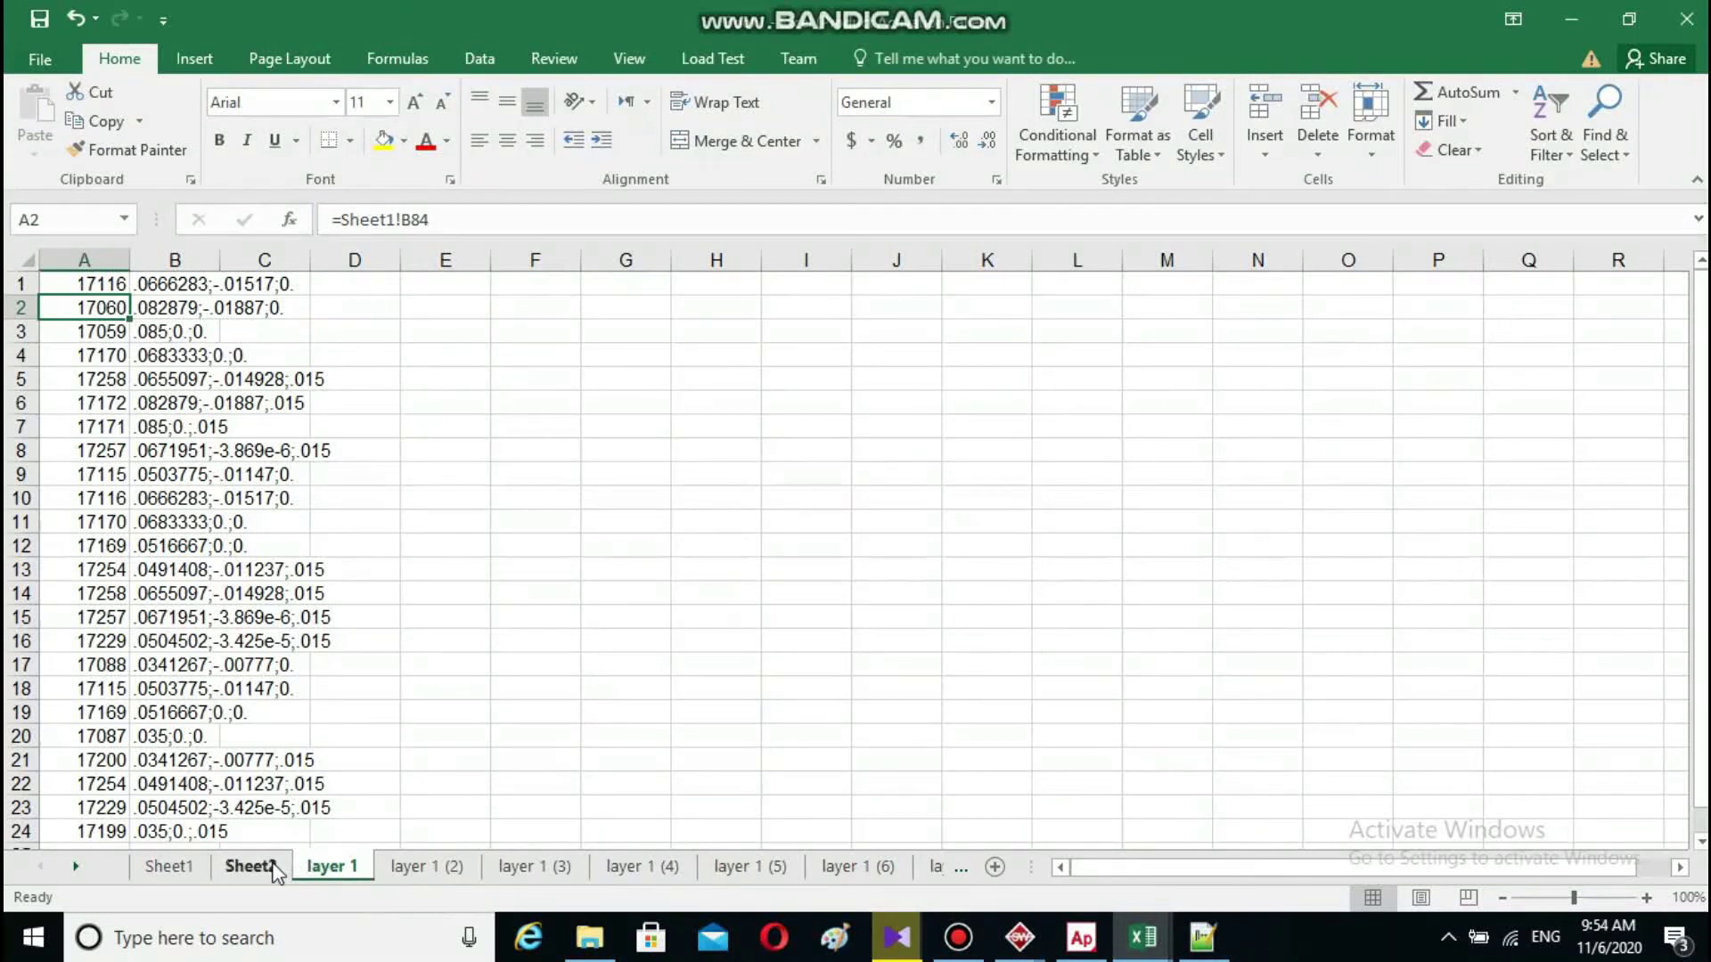
click(336, 870)
click(96, 452)
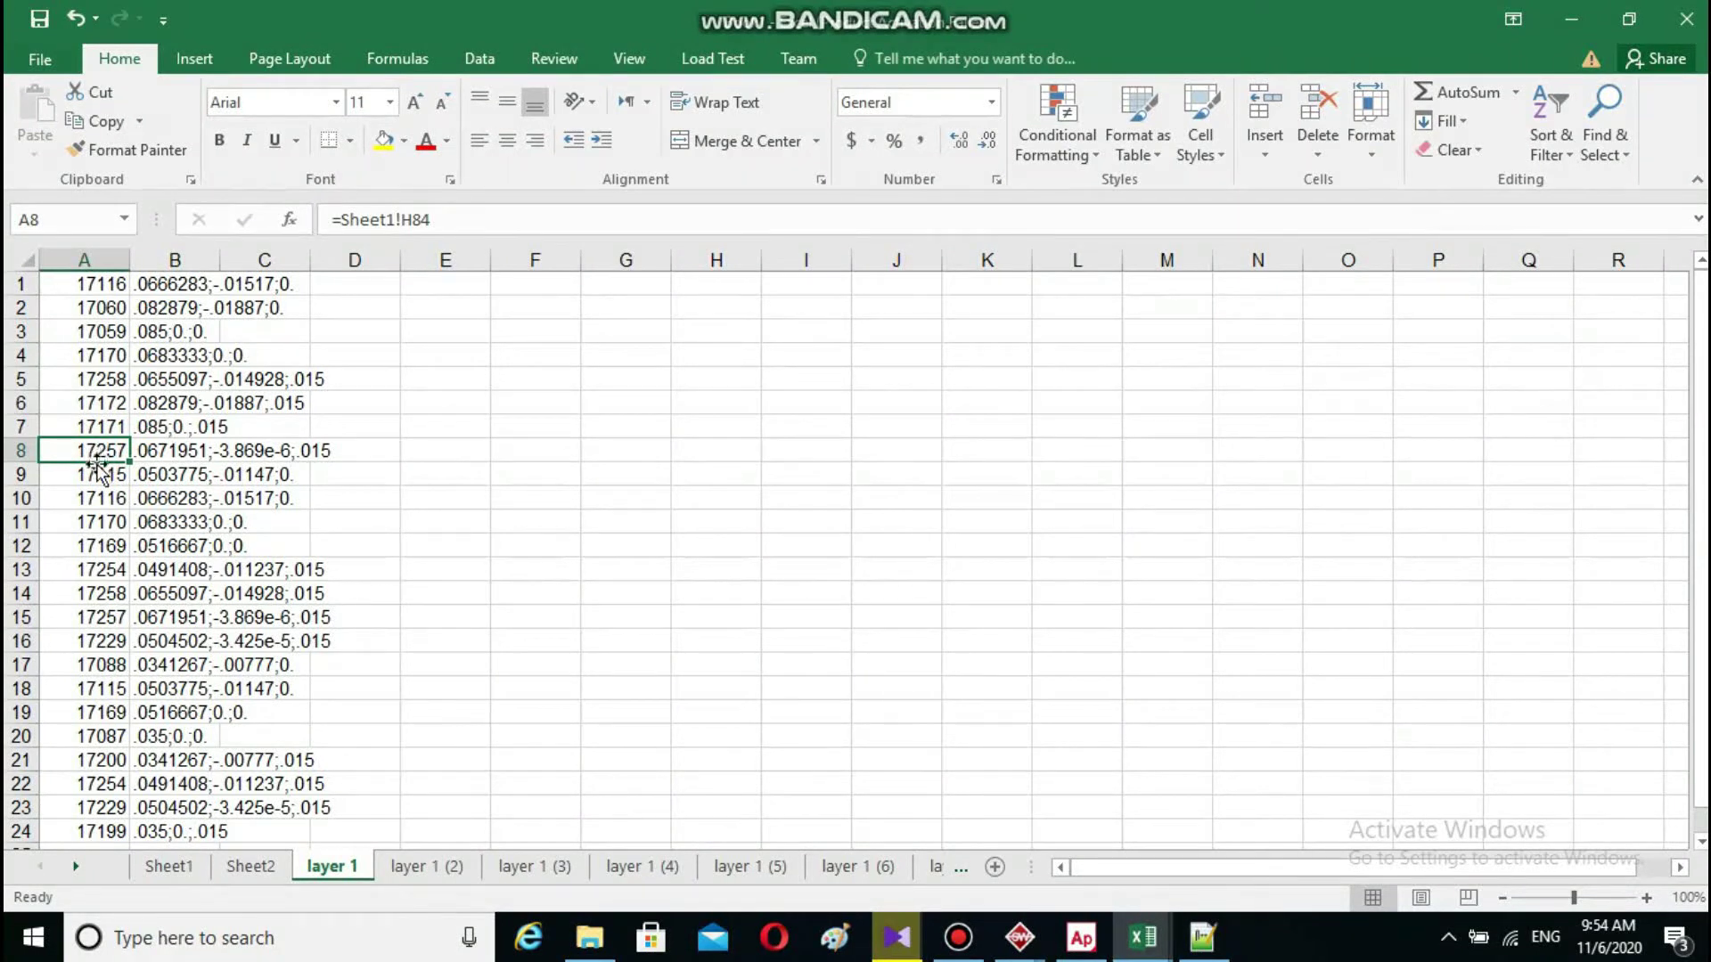
click(95, 473)
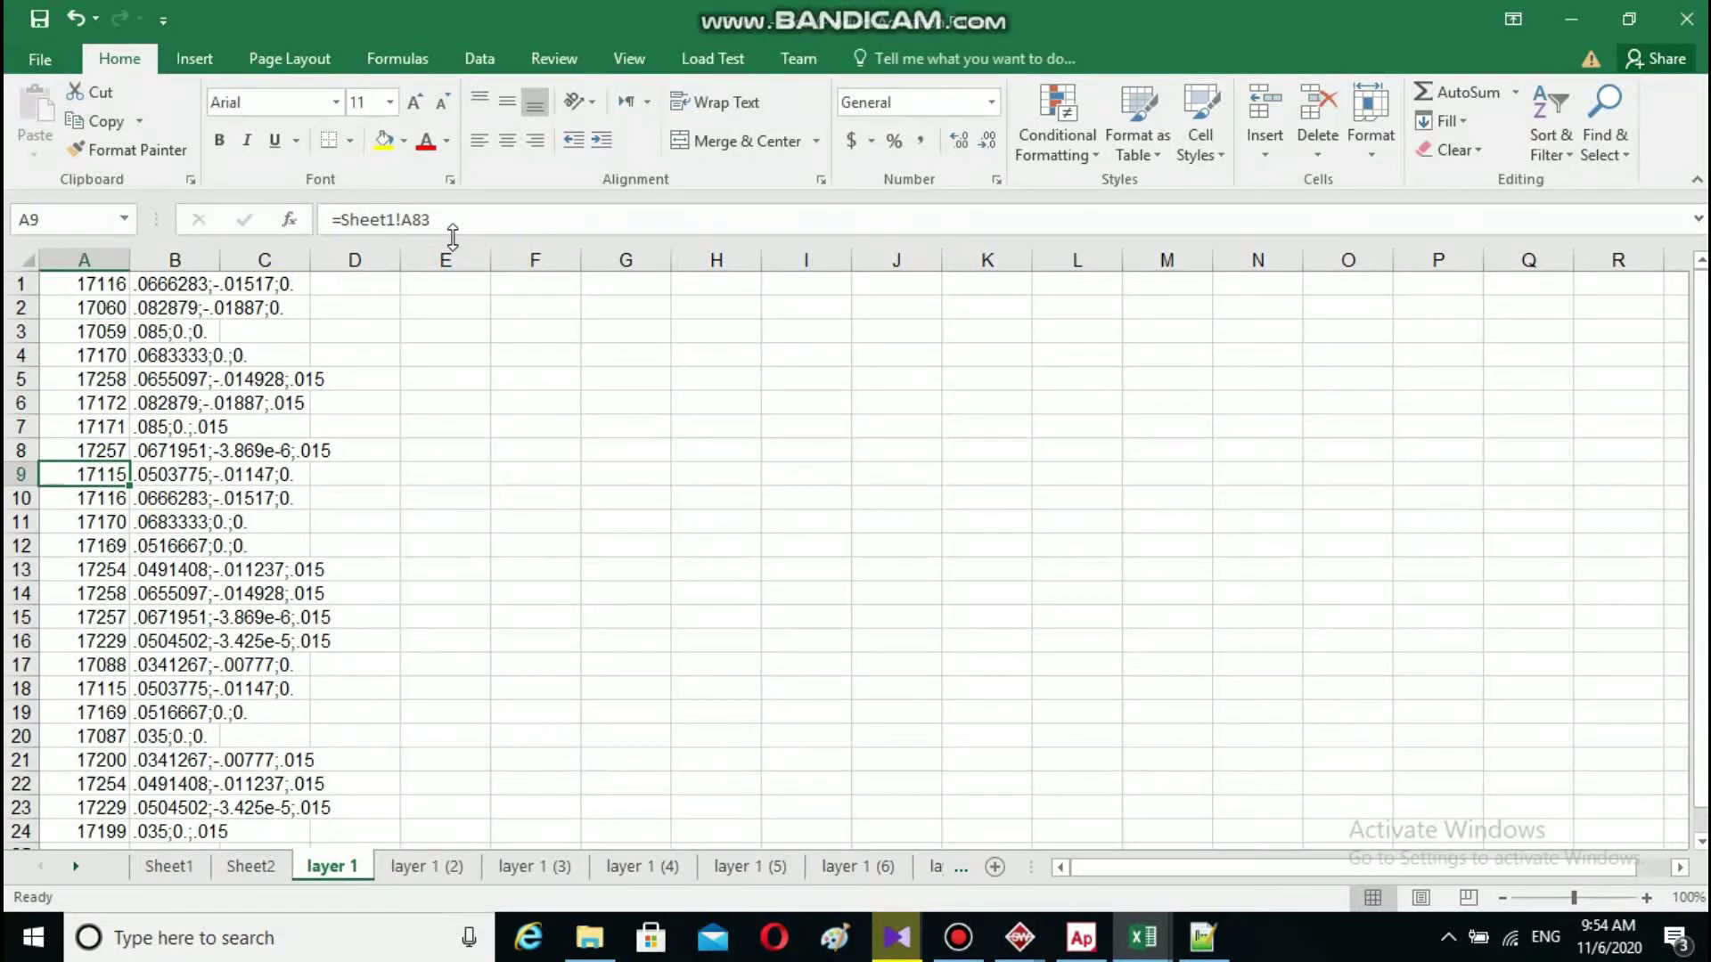
- Select node 17115 in cell A83 of Sheet1 and check the adjacent element's nodes on both sides of the flange in simufact.welding
click(170, 866)
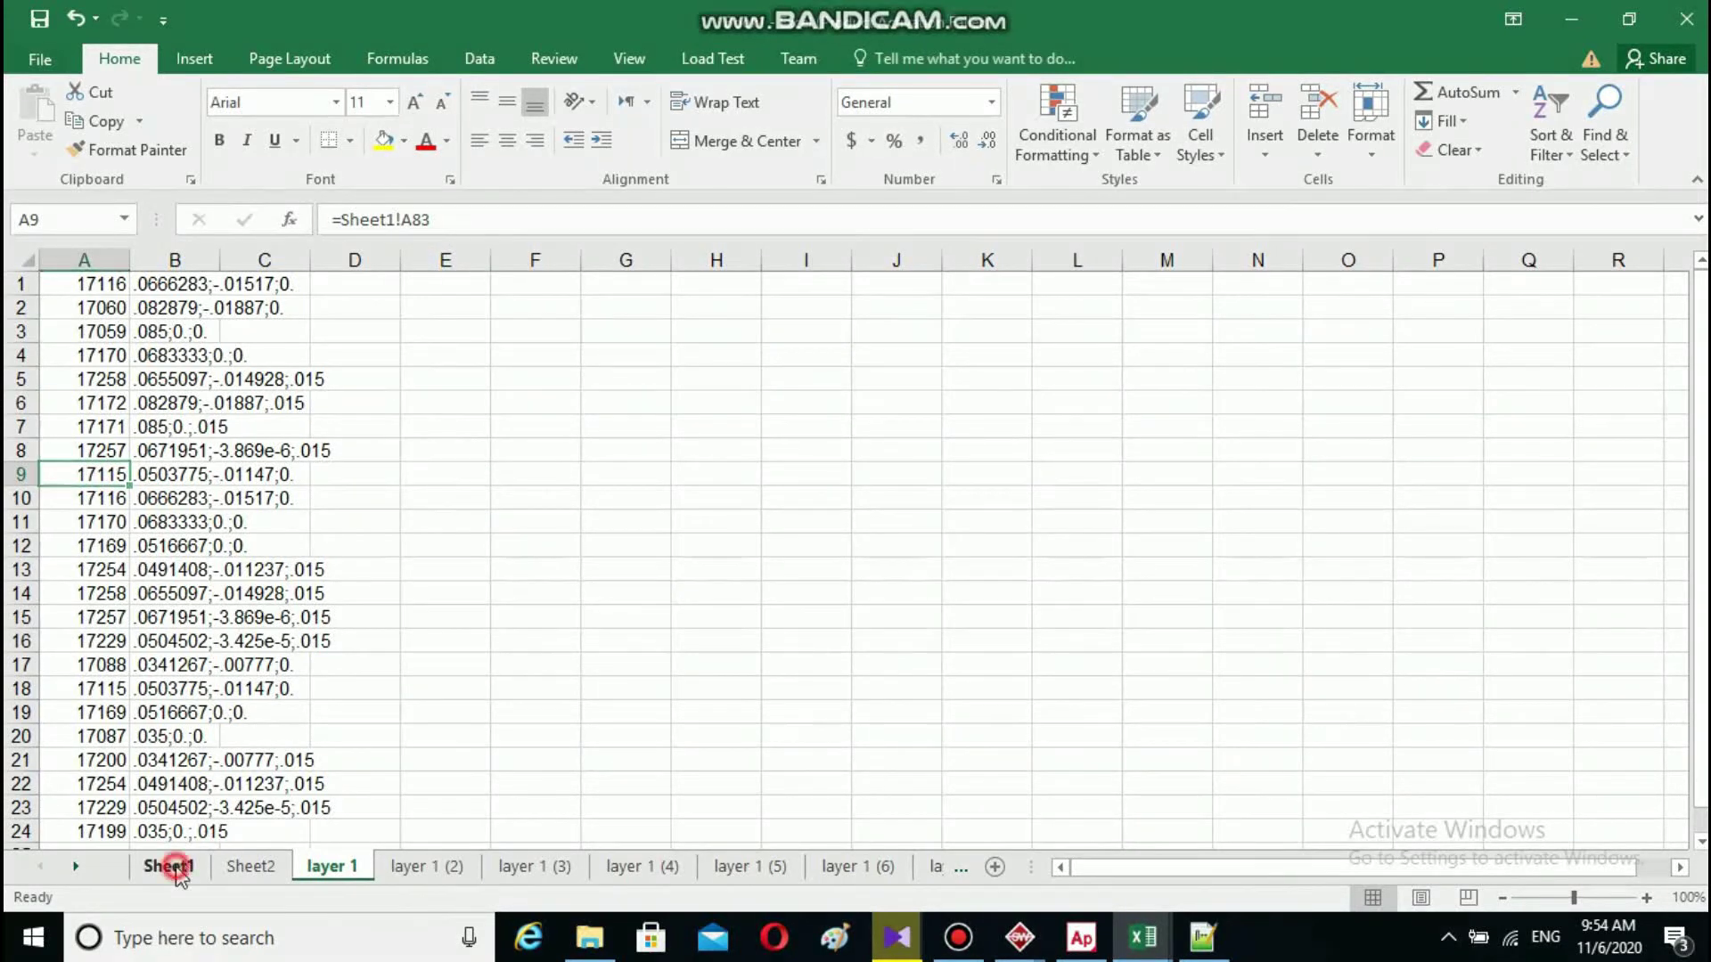
click(110, 808)
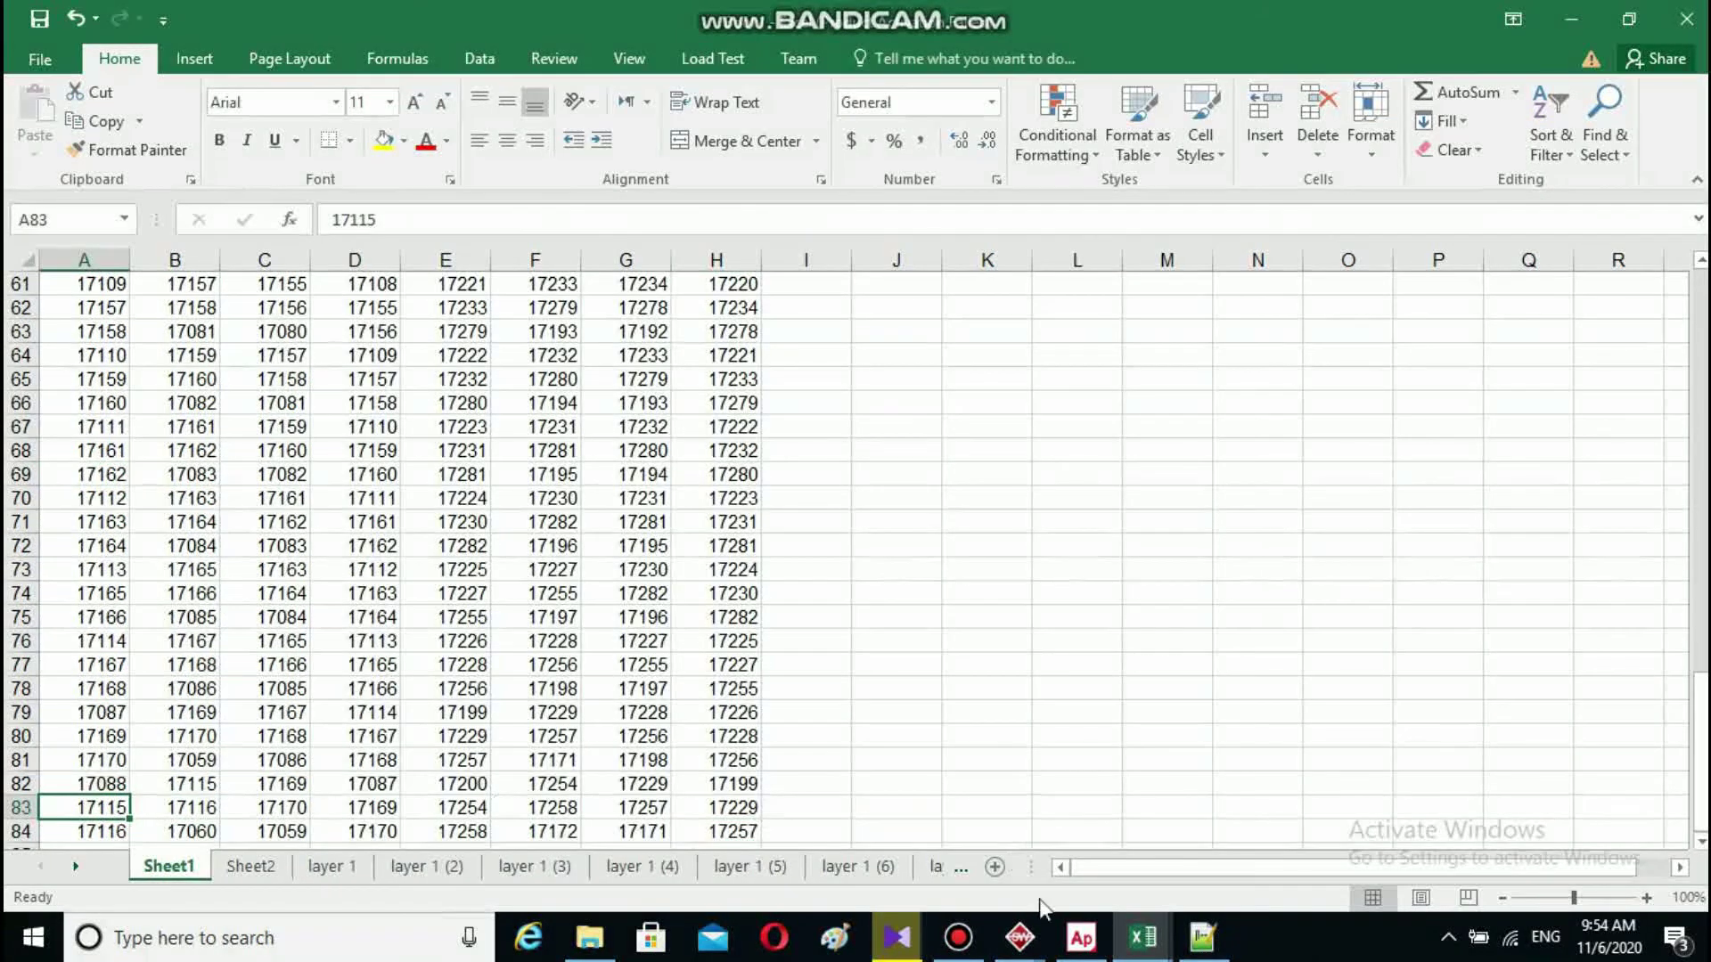
mouse_move(1144, 940)
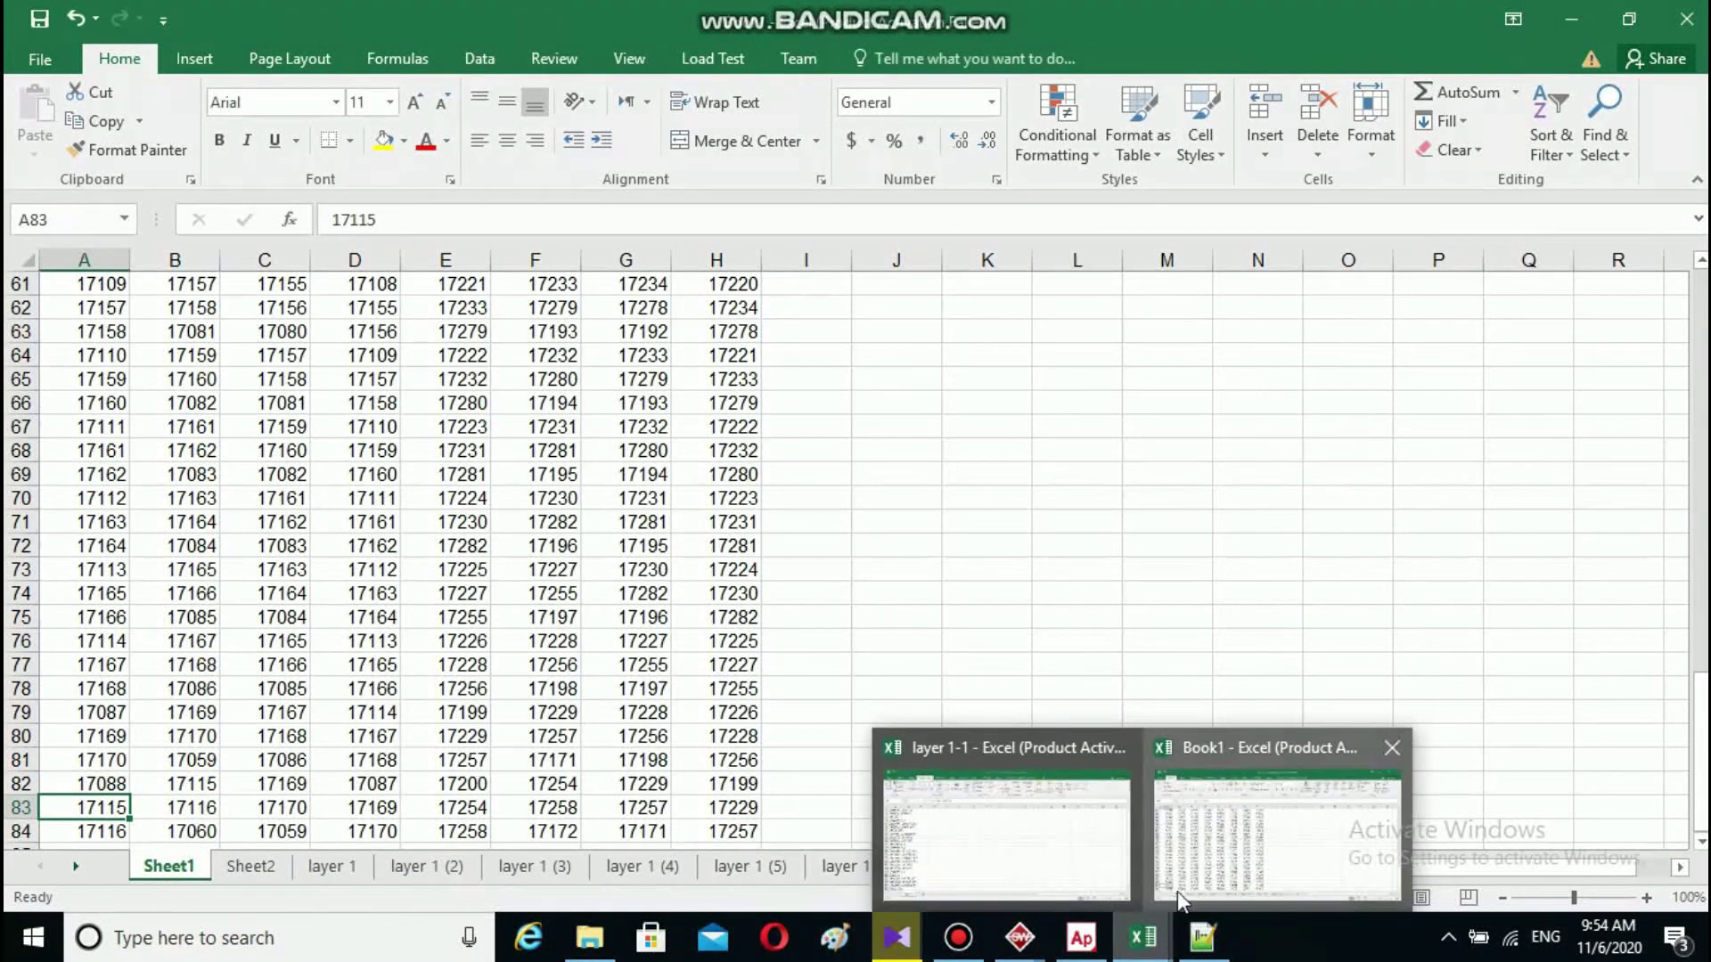
mouse_move(1020, 938)
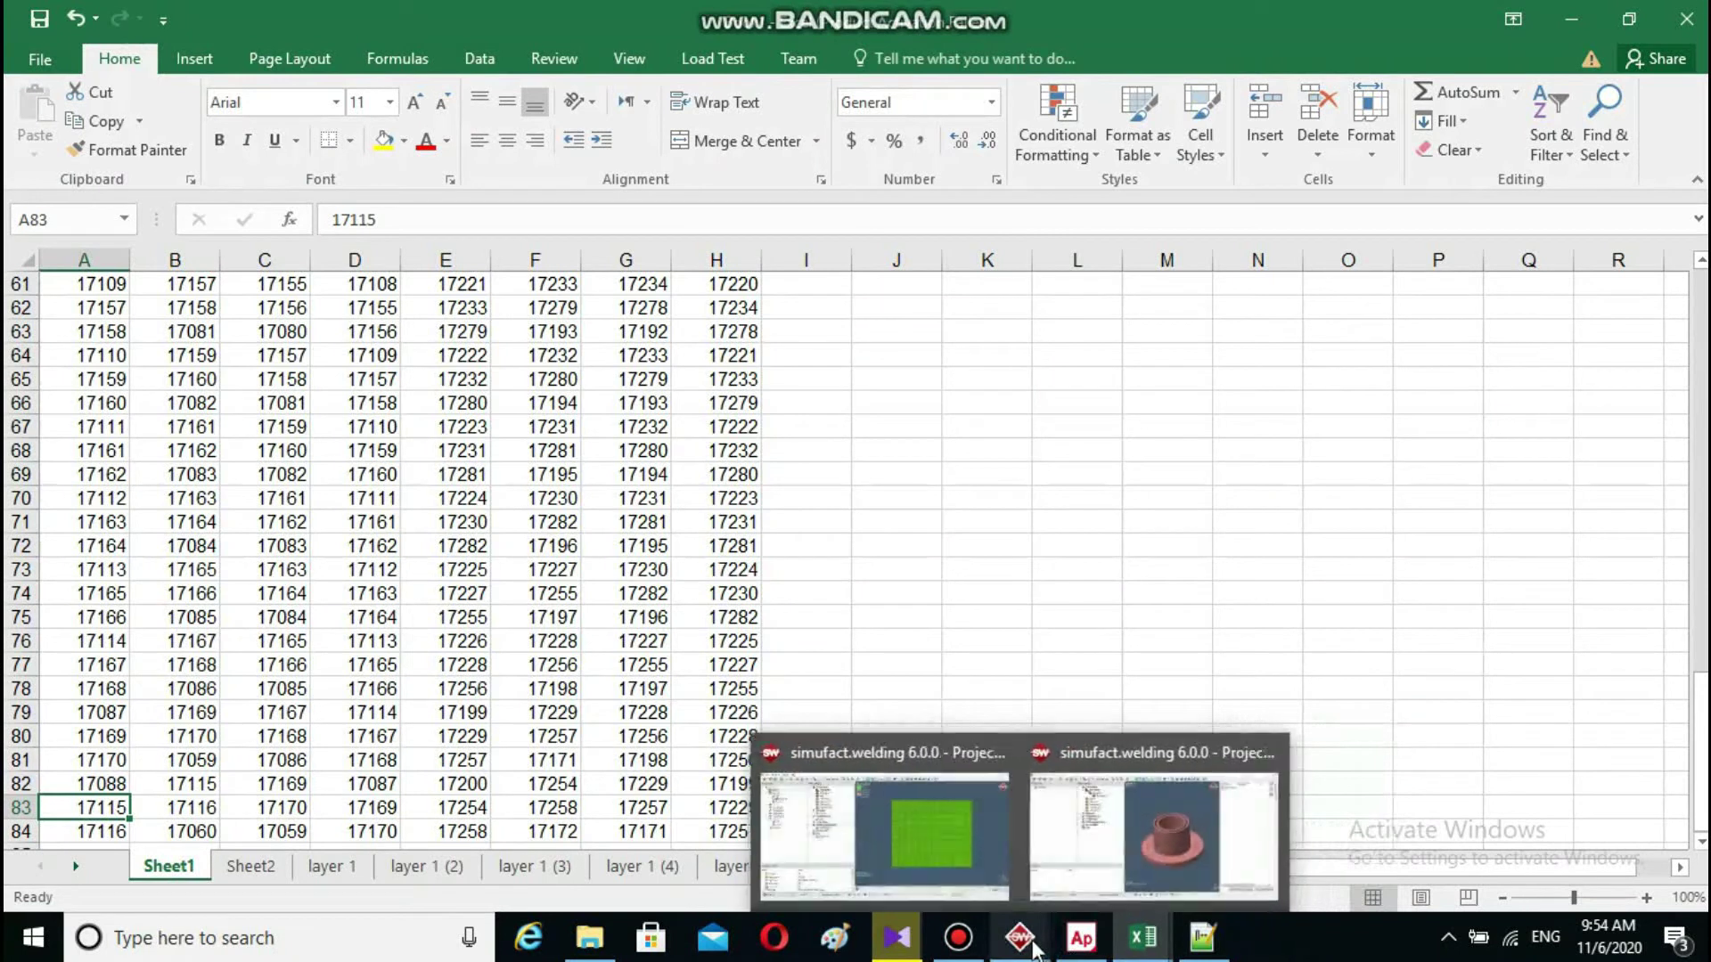
click(1226, 778)
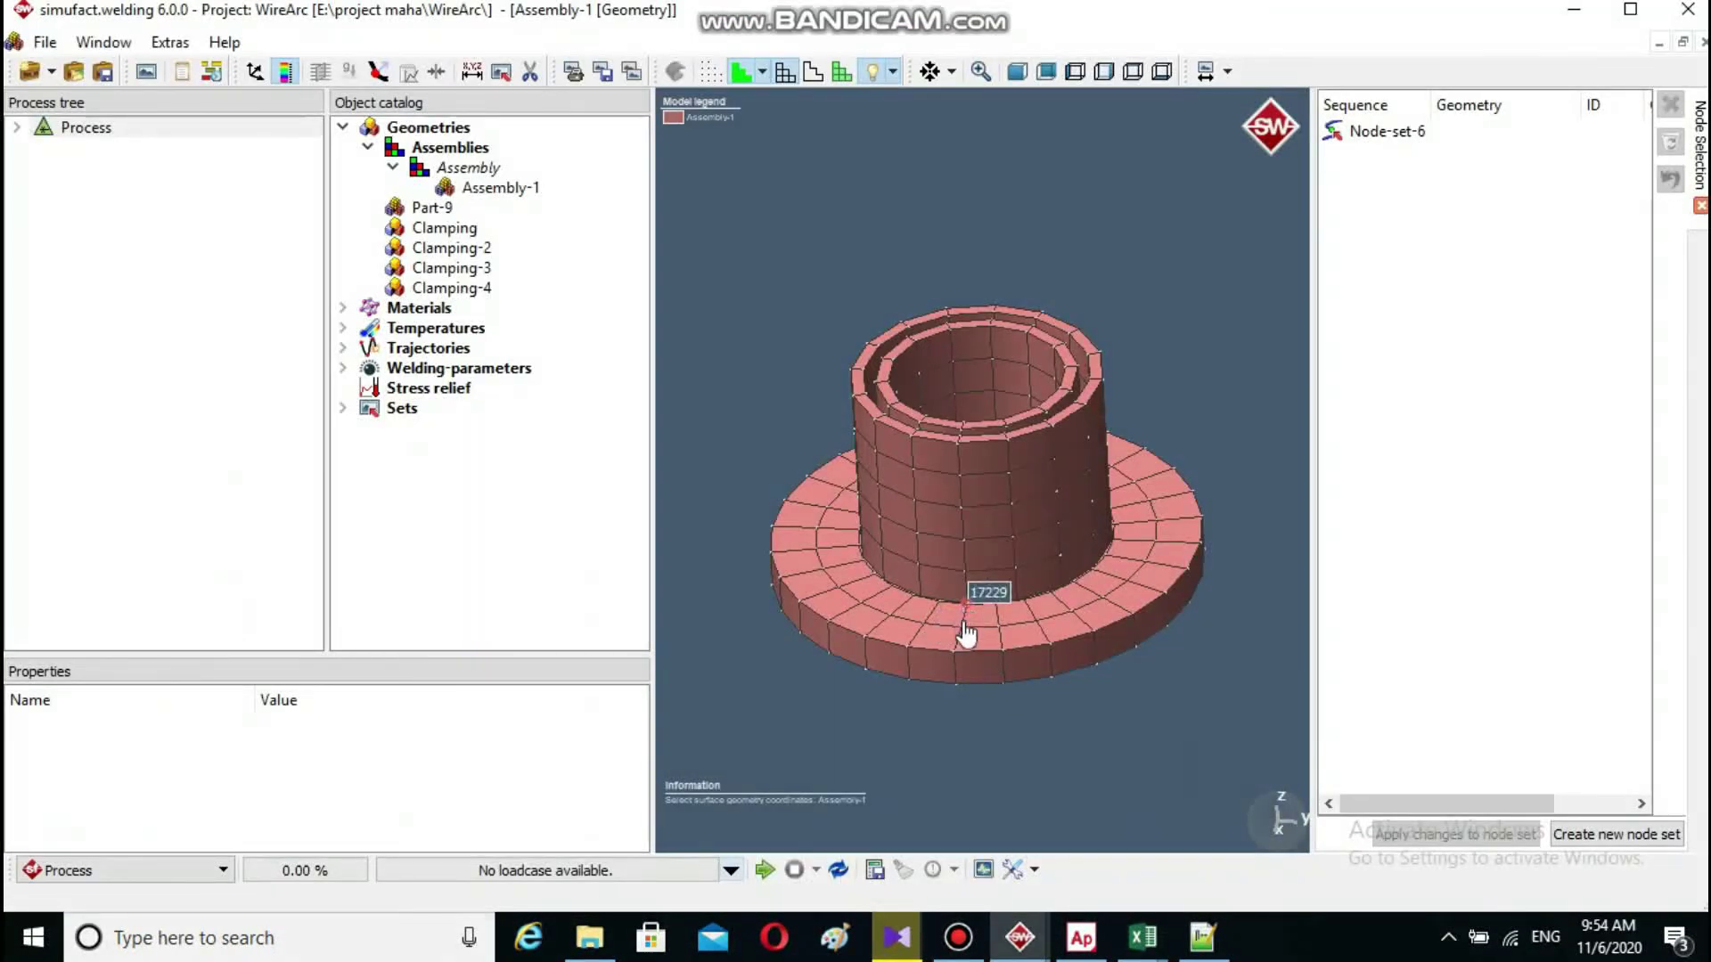
drag(966, 691, 960, 386)
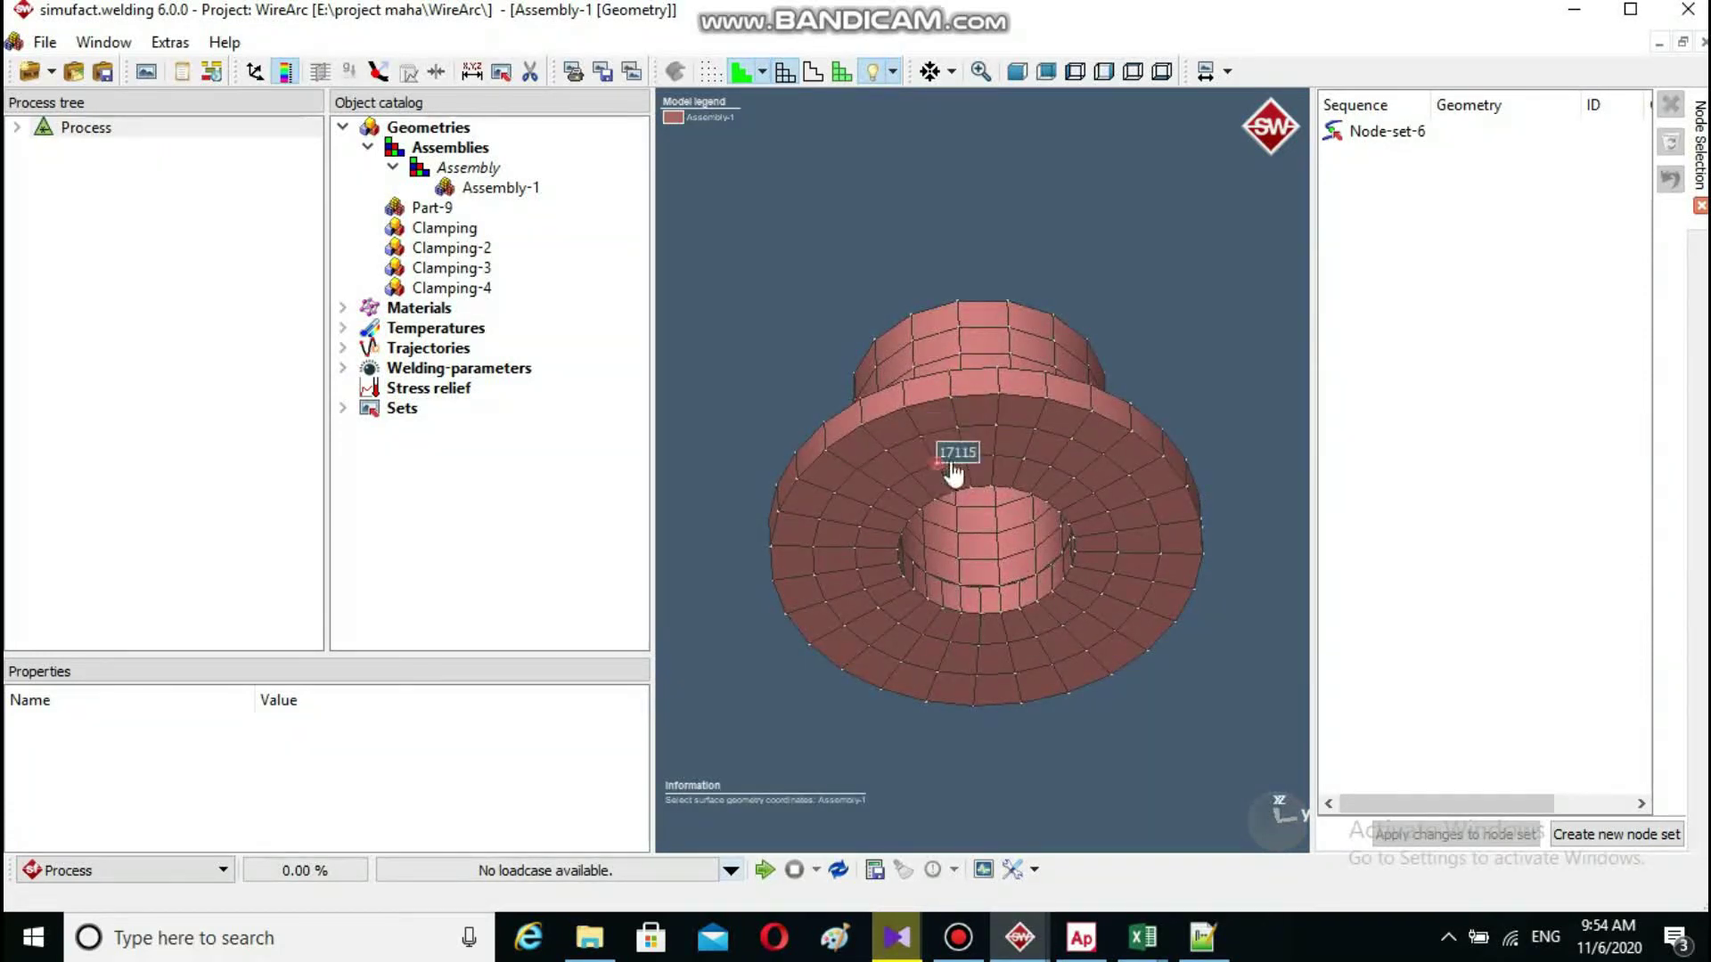
- Return to Book1 in Excel, examine the references in A18 and A17 of the layer 1 sheet, and switch back to Assembly-1 in simufact.welding
mouse_move(1143, 936)
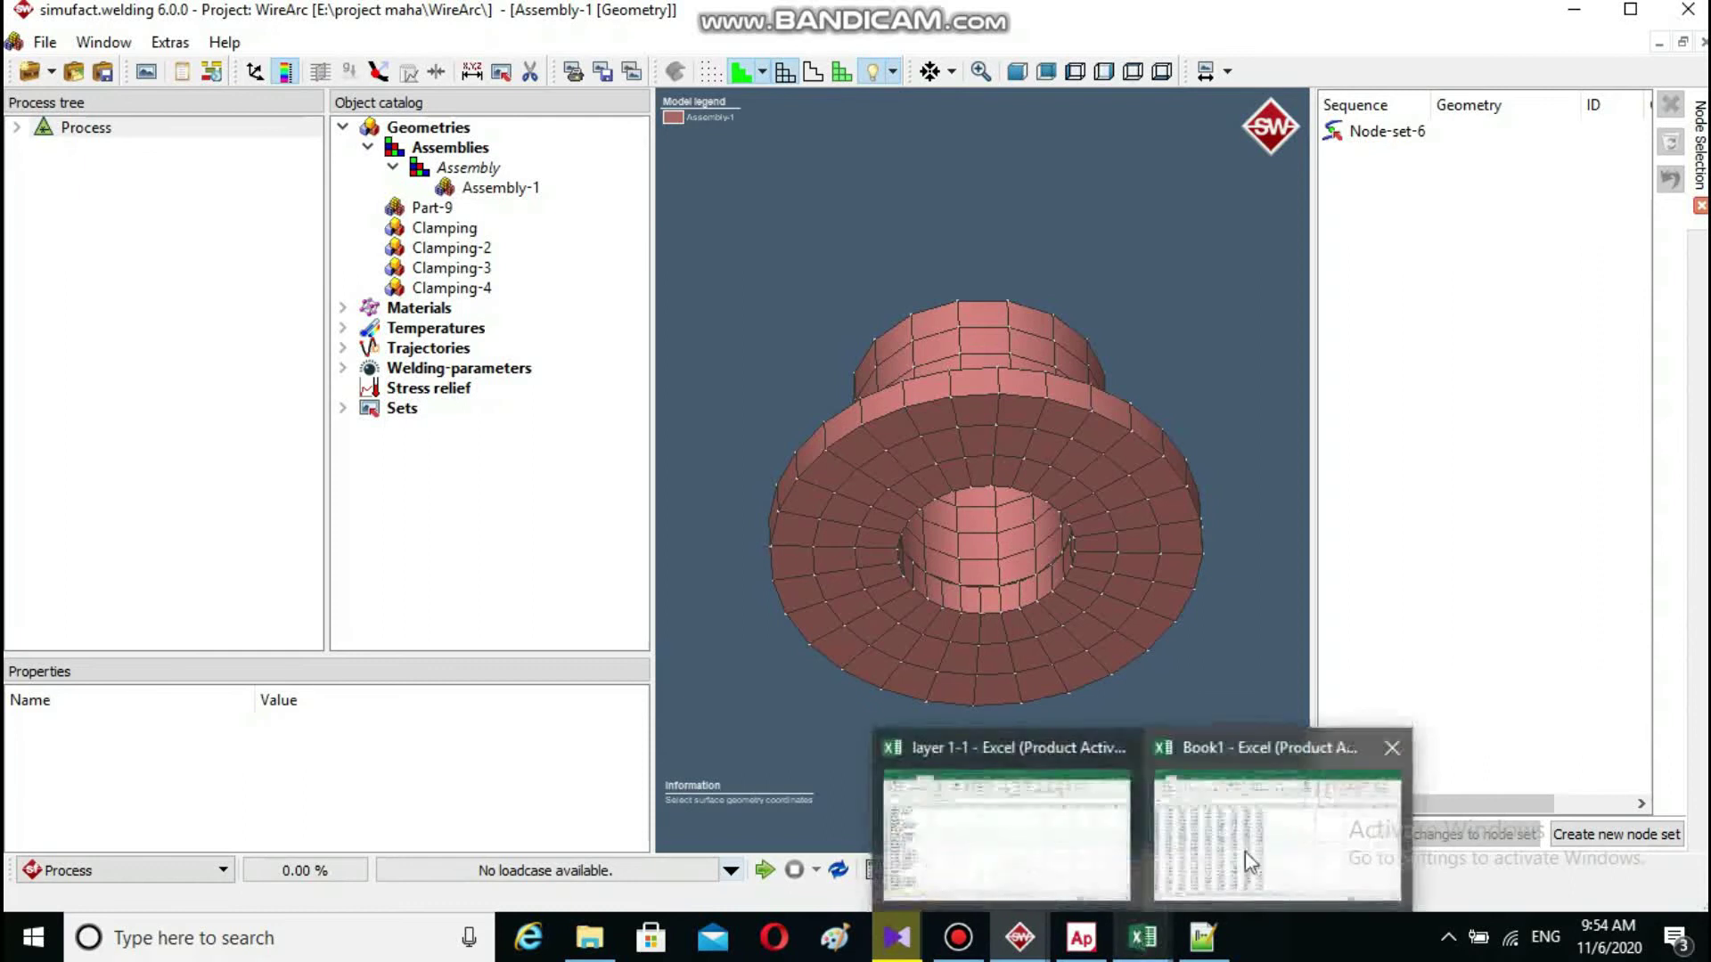
click(1247, 856)
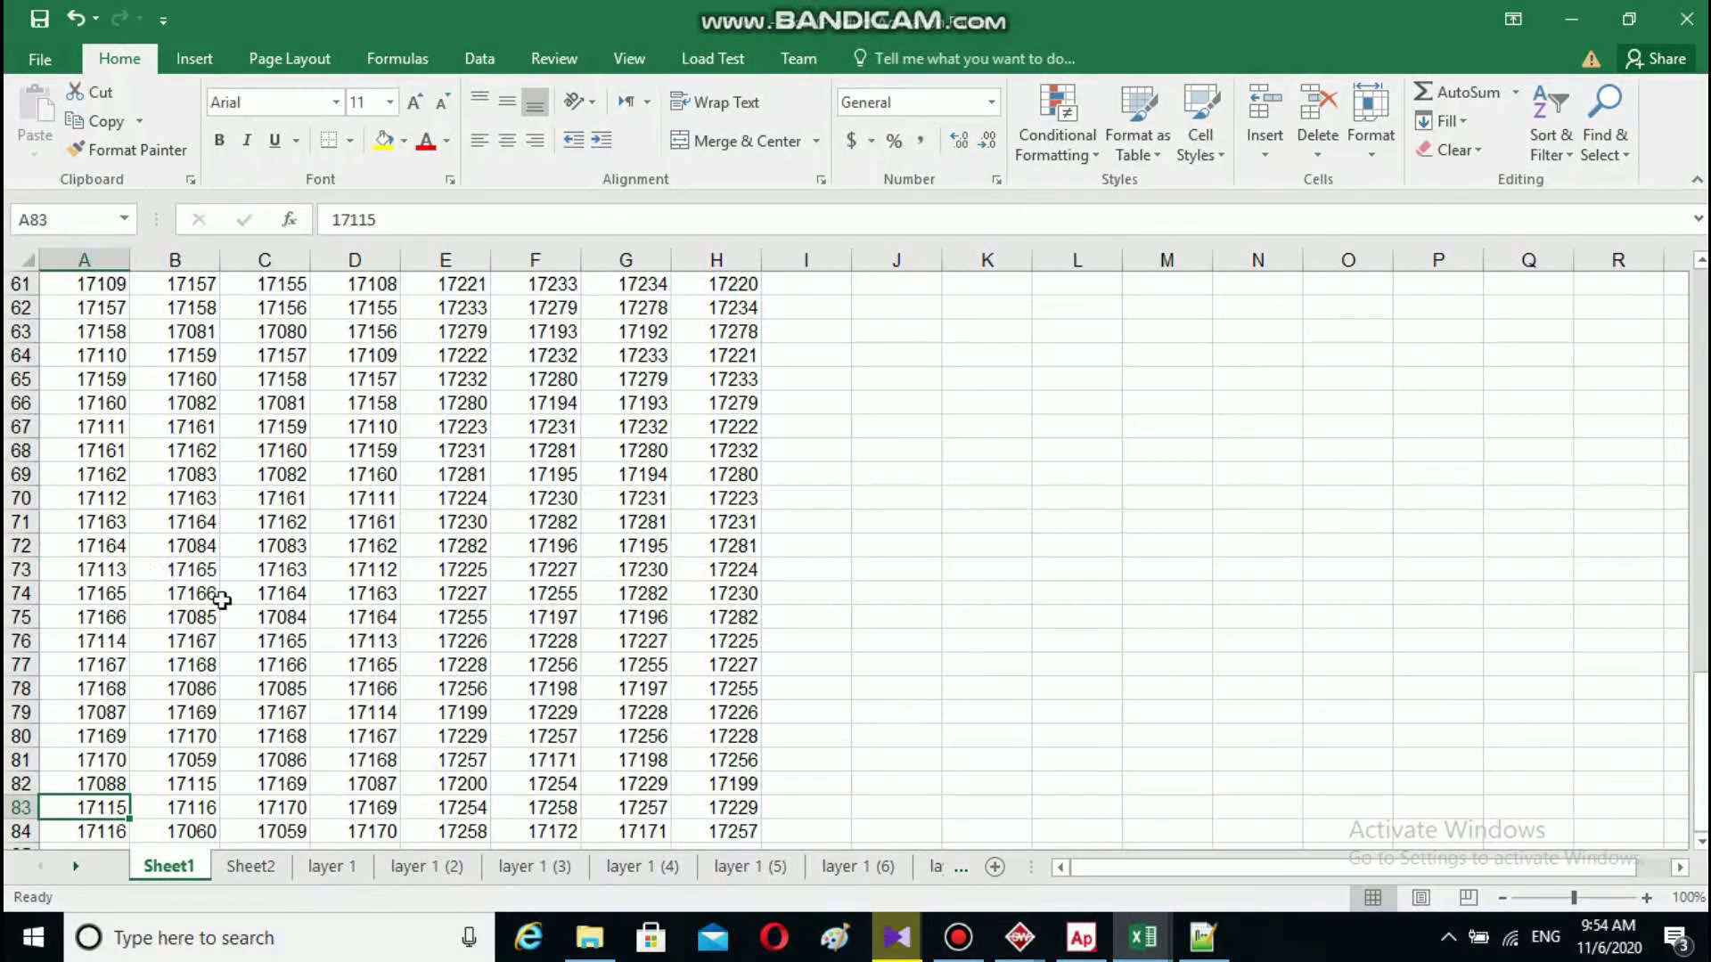
click(331, 866)
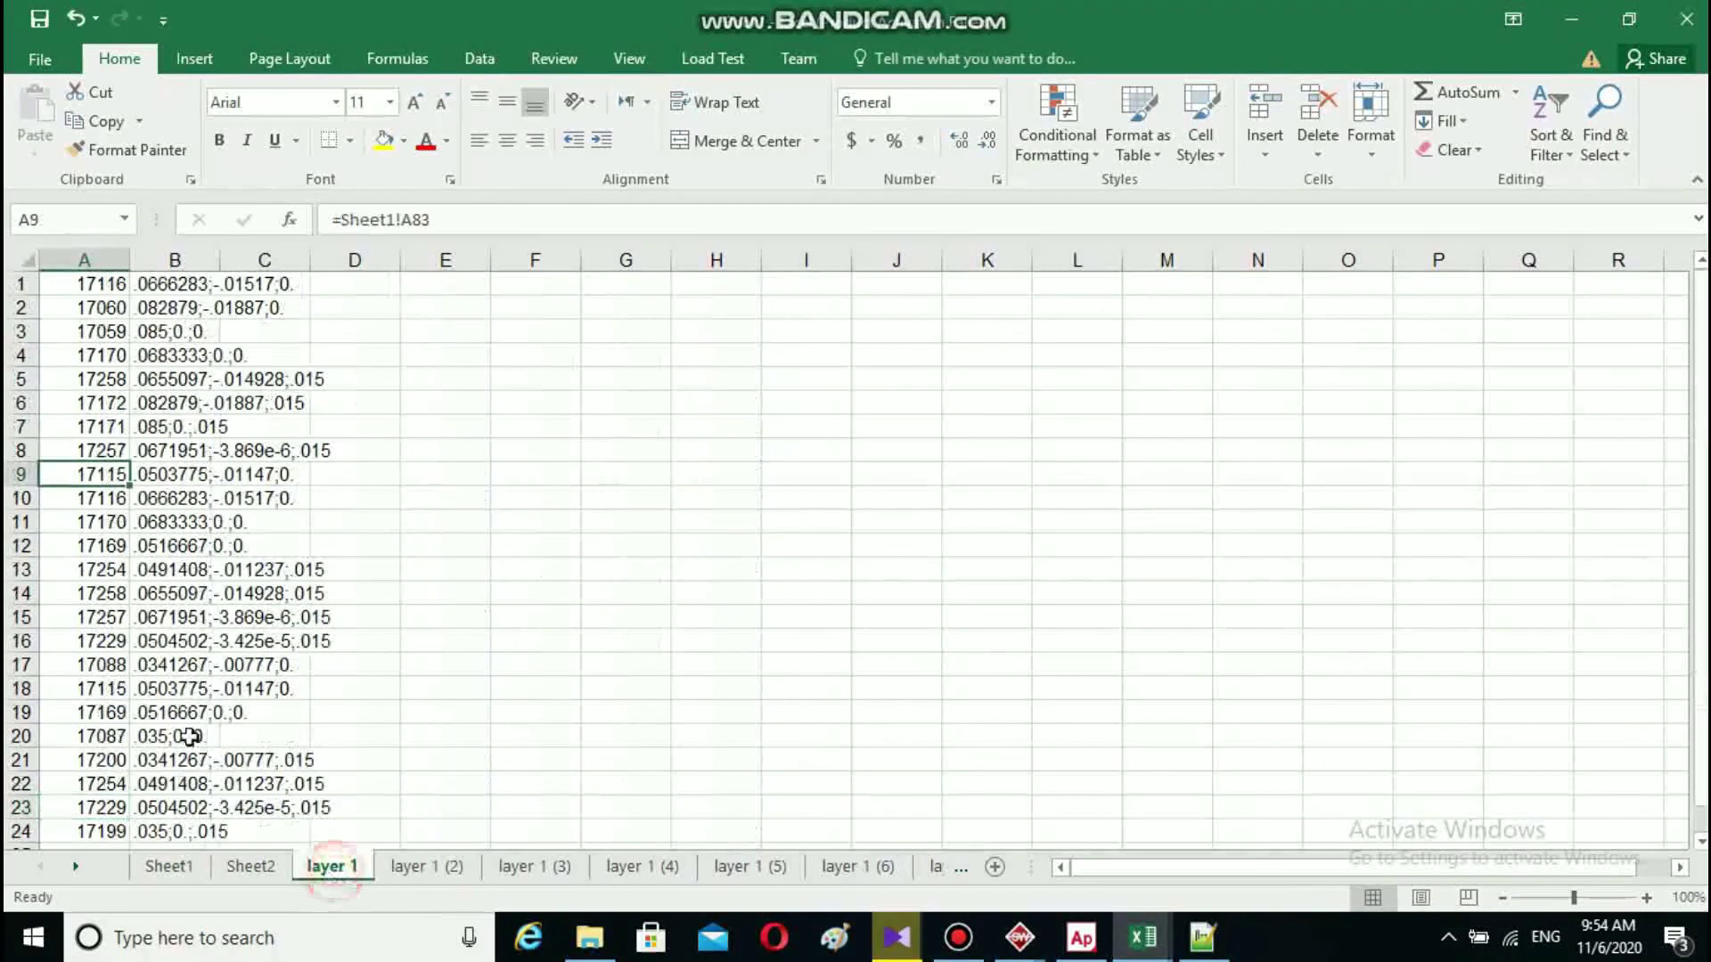
click(90, 685)
click(103, 667)
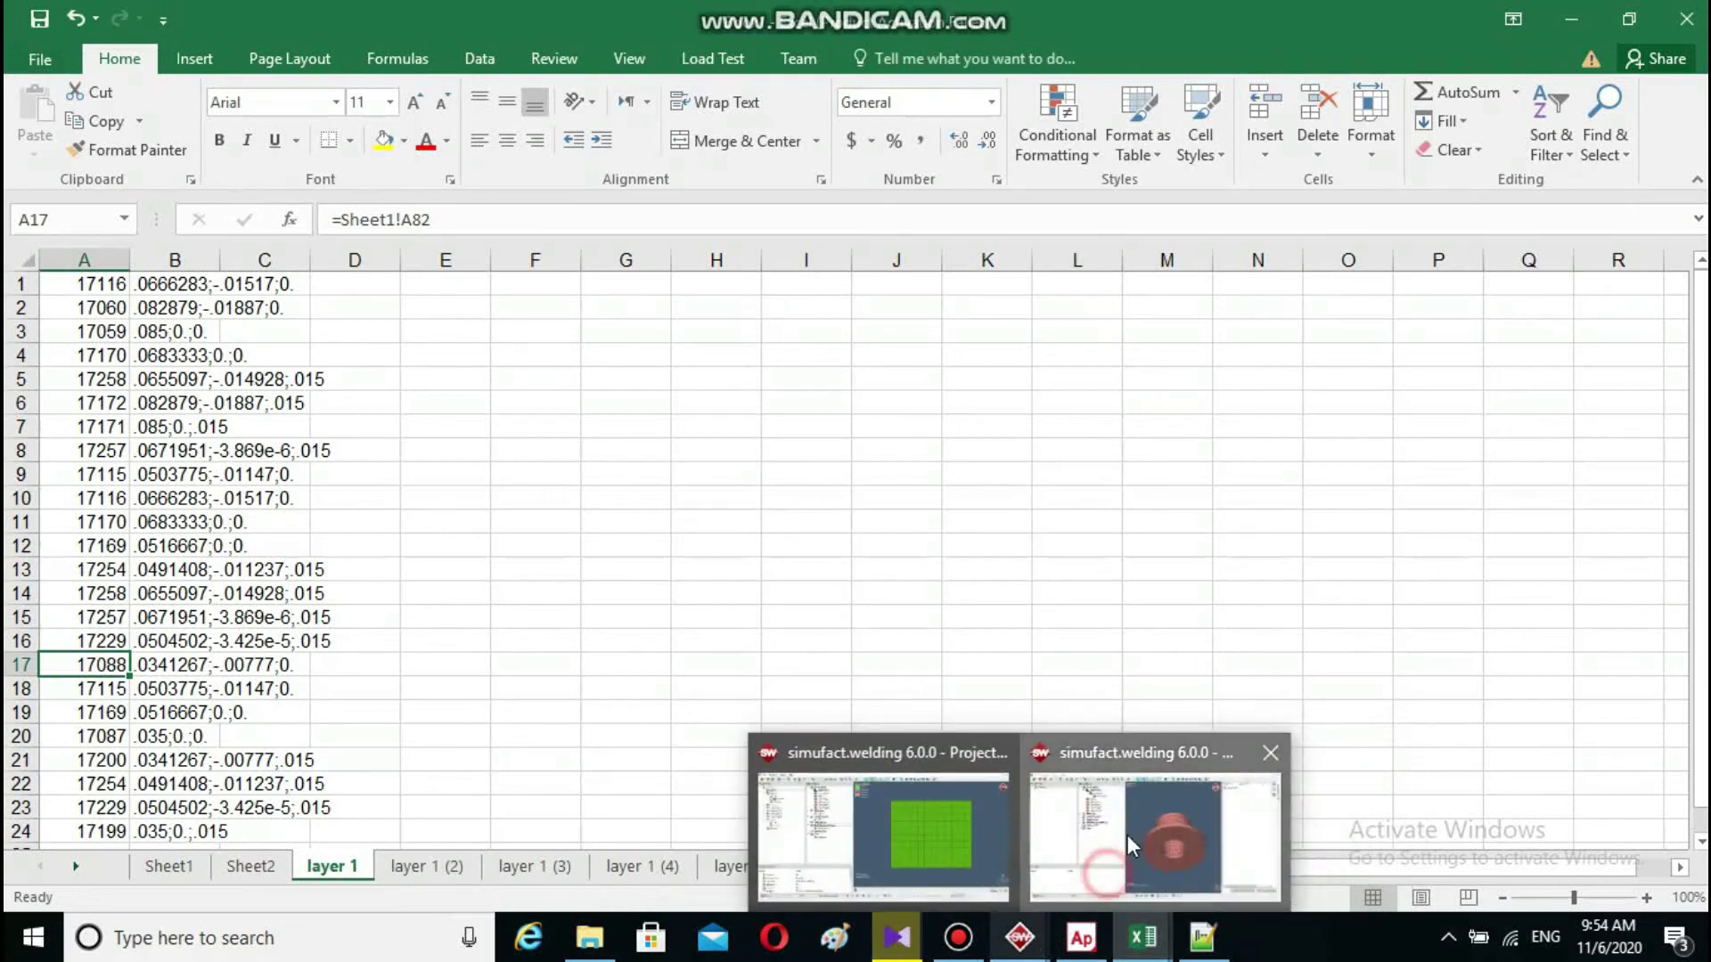
click(1127, 836)
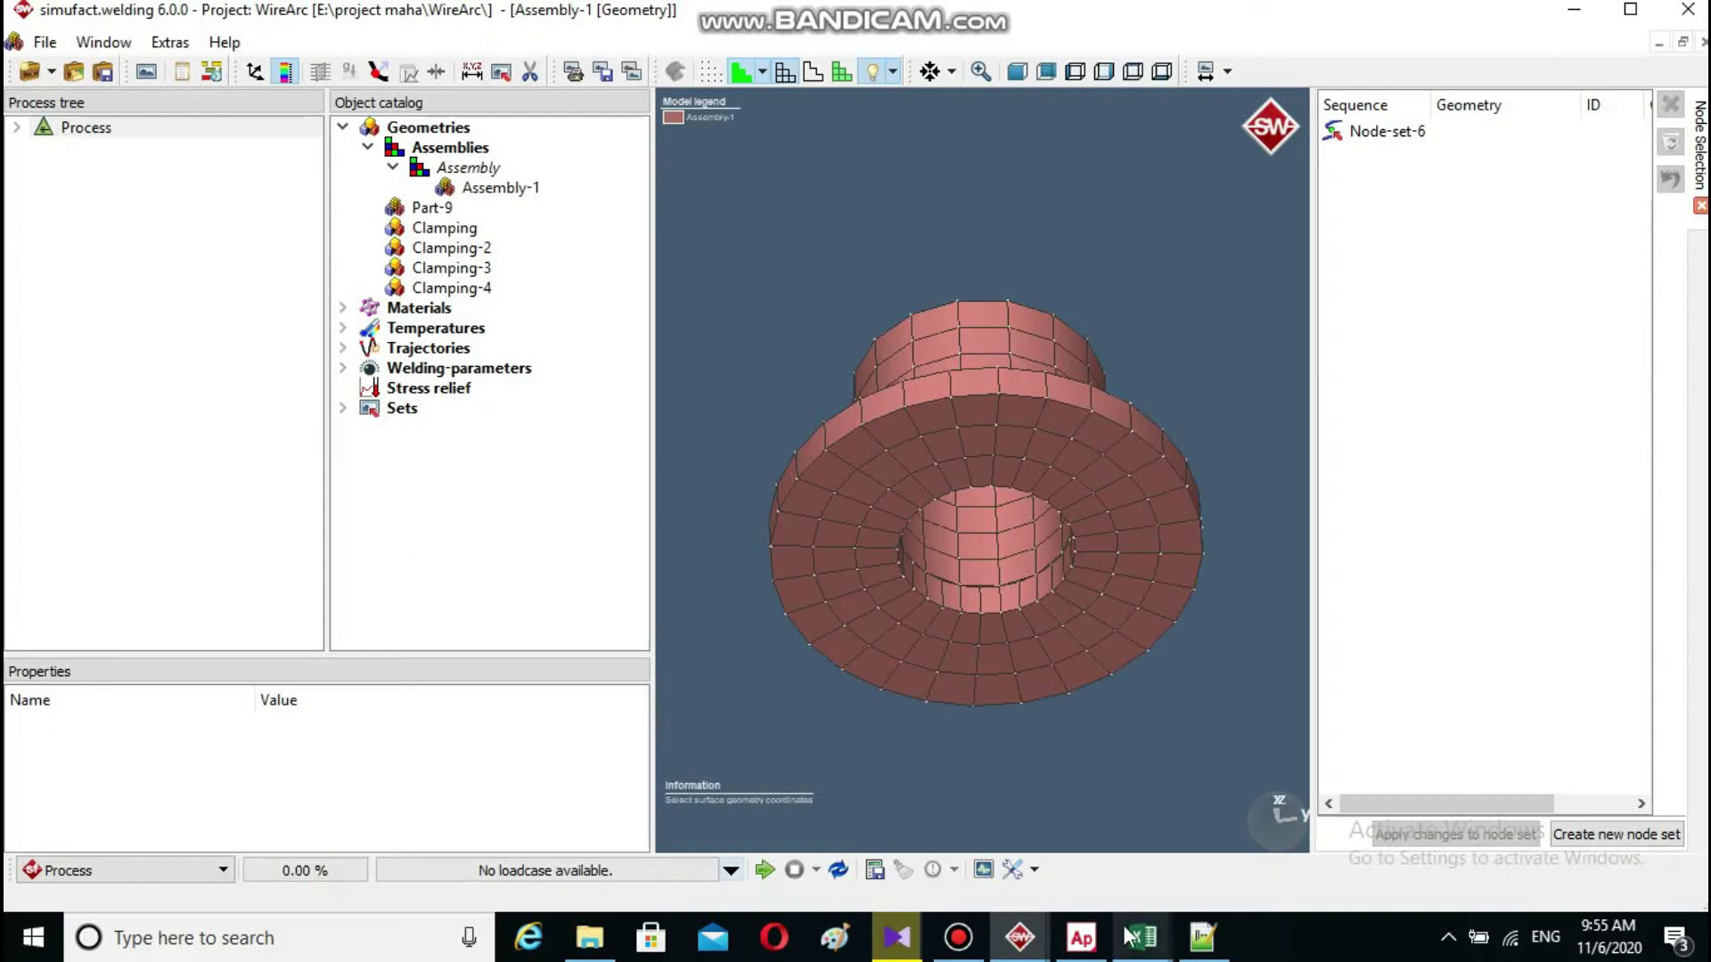
- Switch to Book1 in Excel, copy column B of the layer 1 sheet and paste it as values into column A of the layer 1-1 workbook
mouse_move(1142, 938)
click(993, 824)
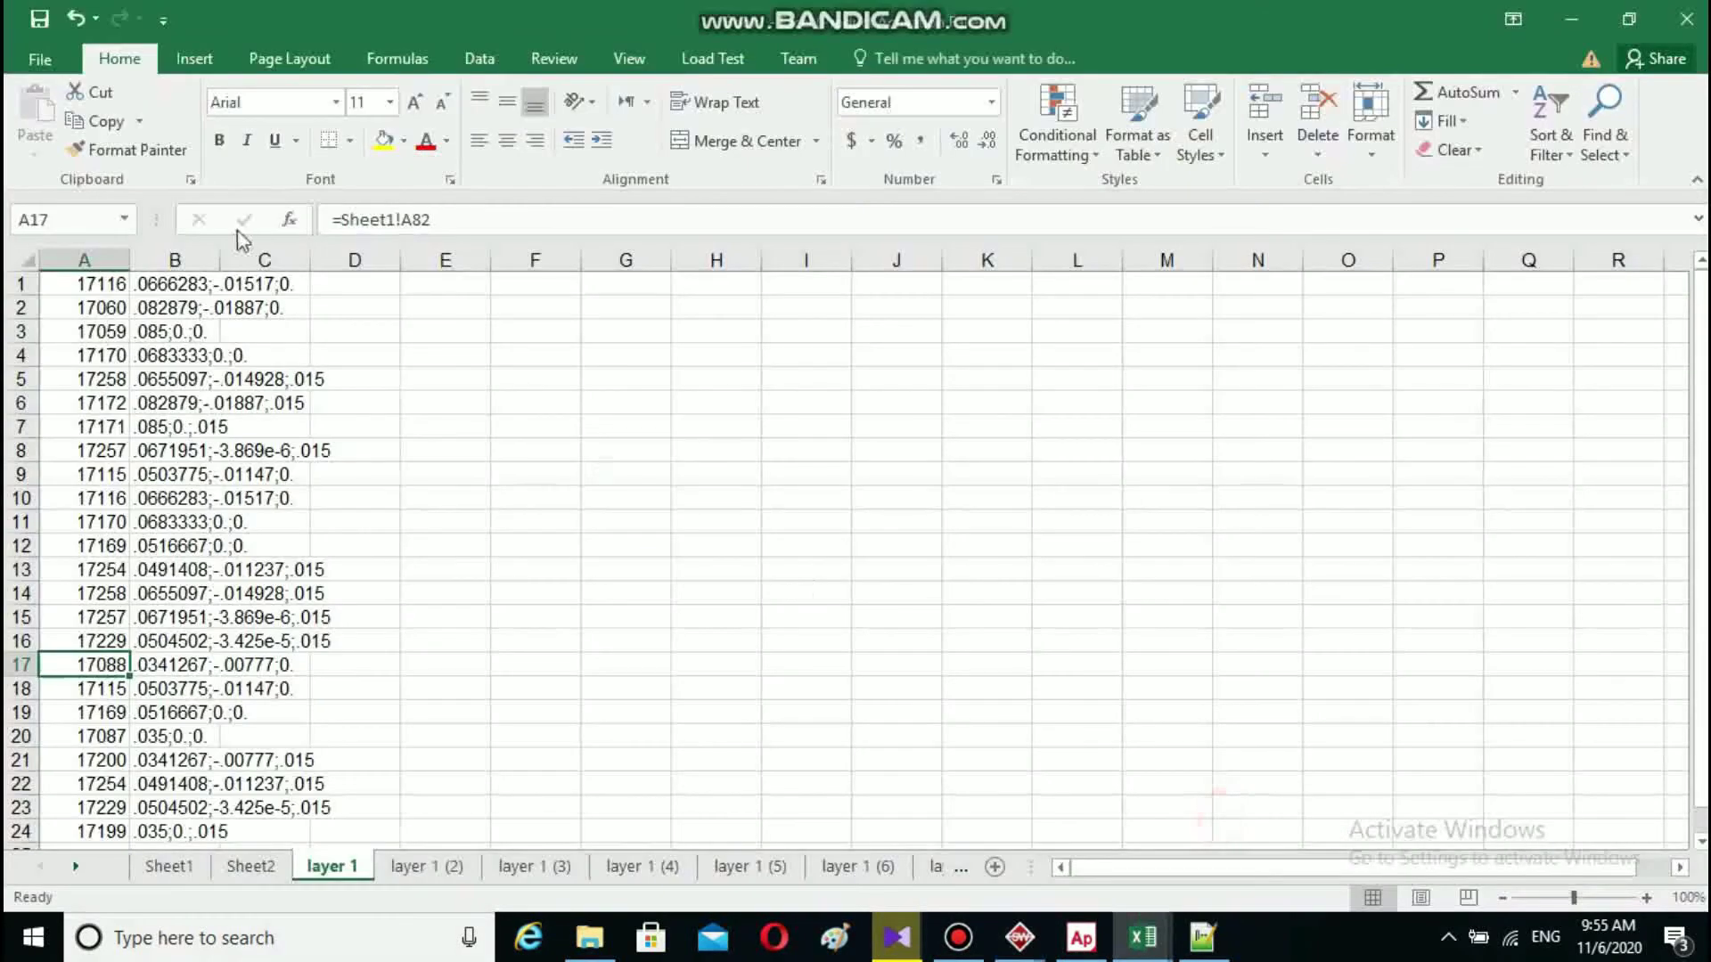
click(145, 259)
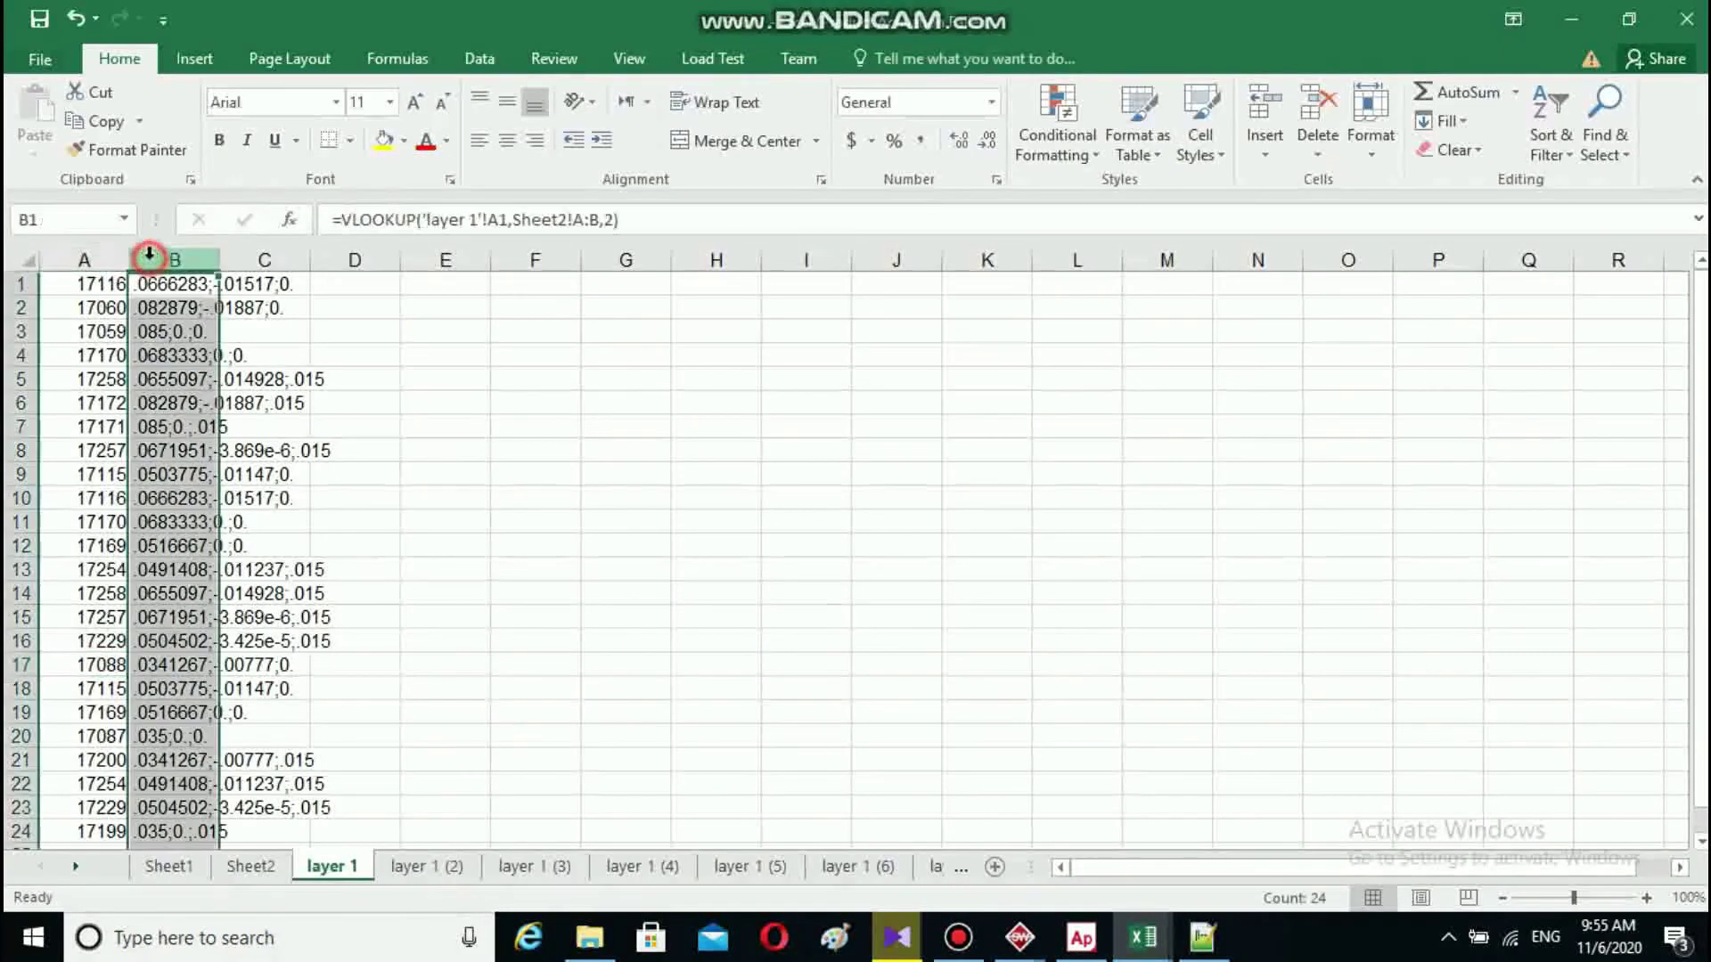
right_click(192, 325)
click(275, 374)
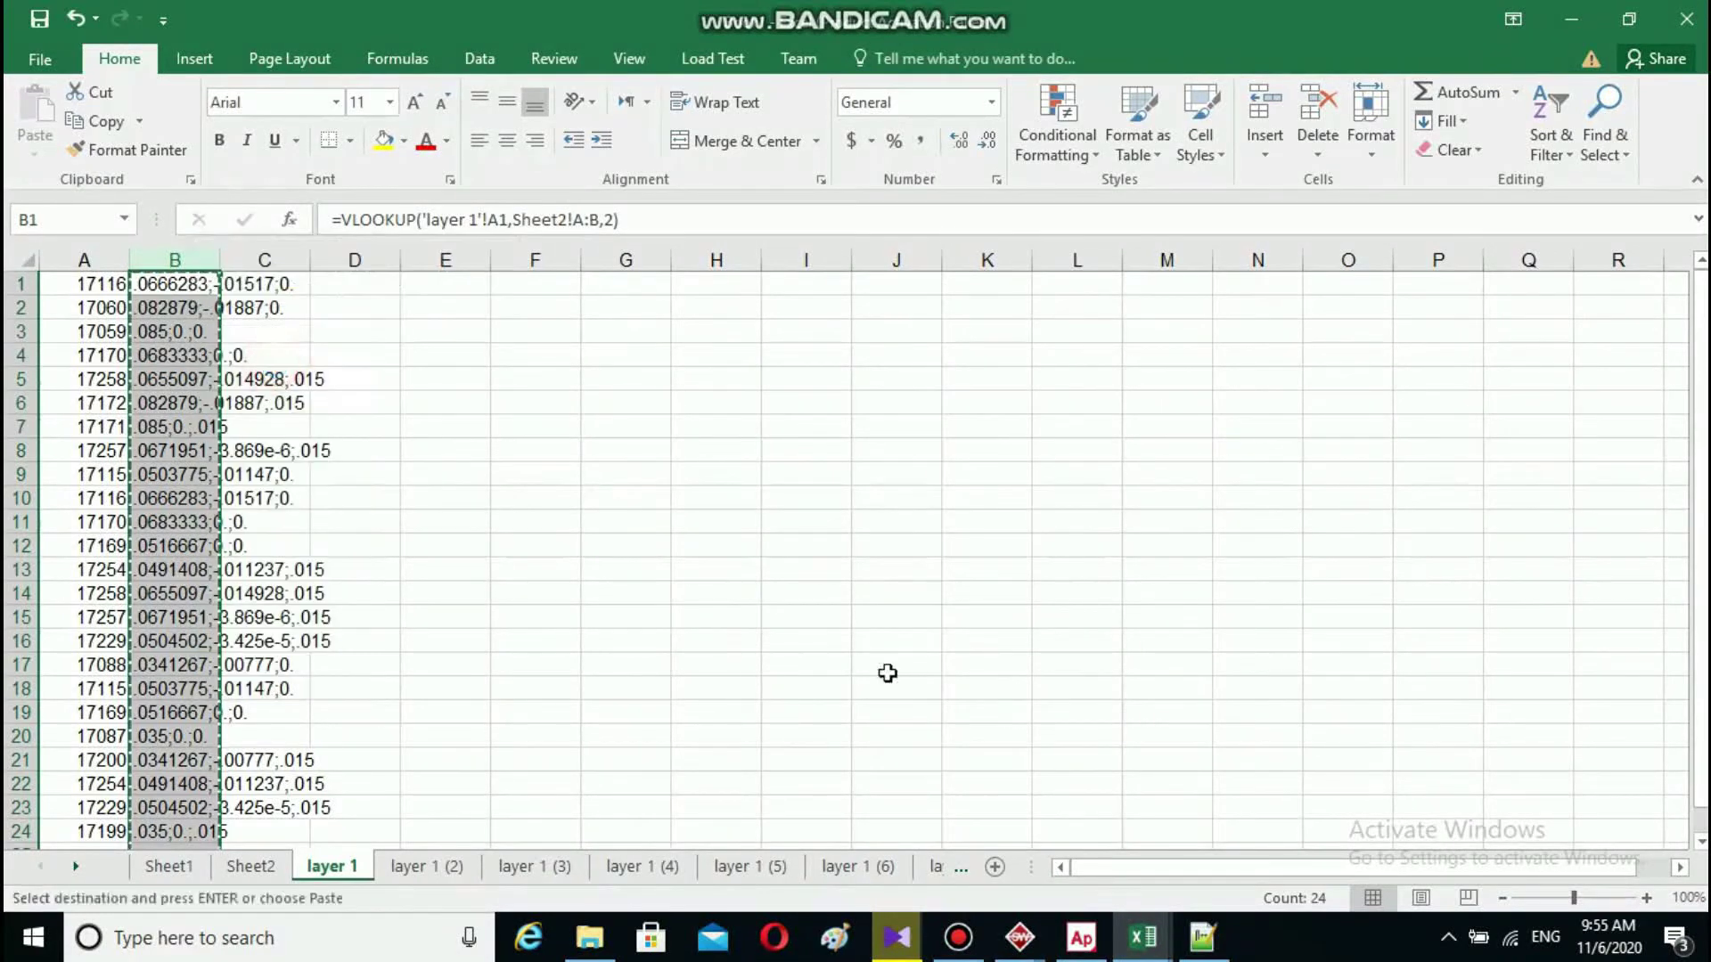
mouse_move(1145, 937)
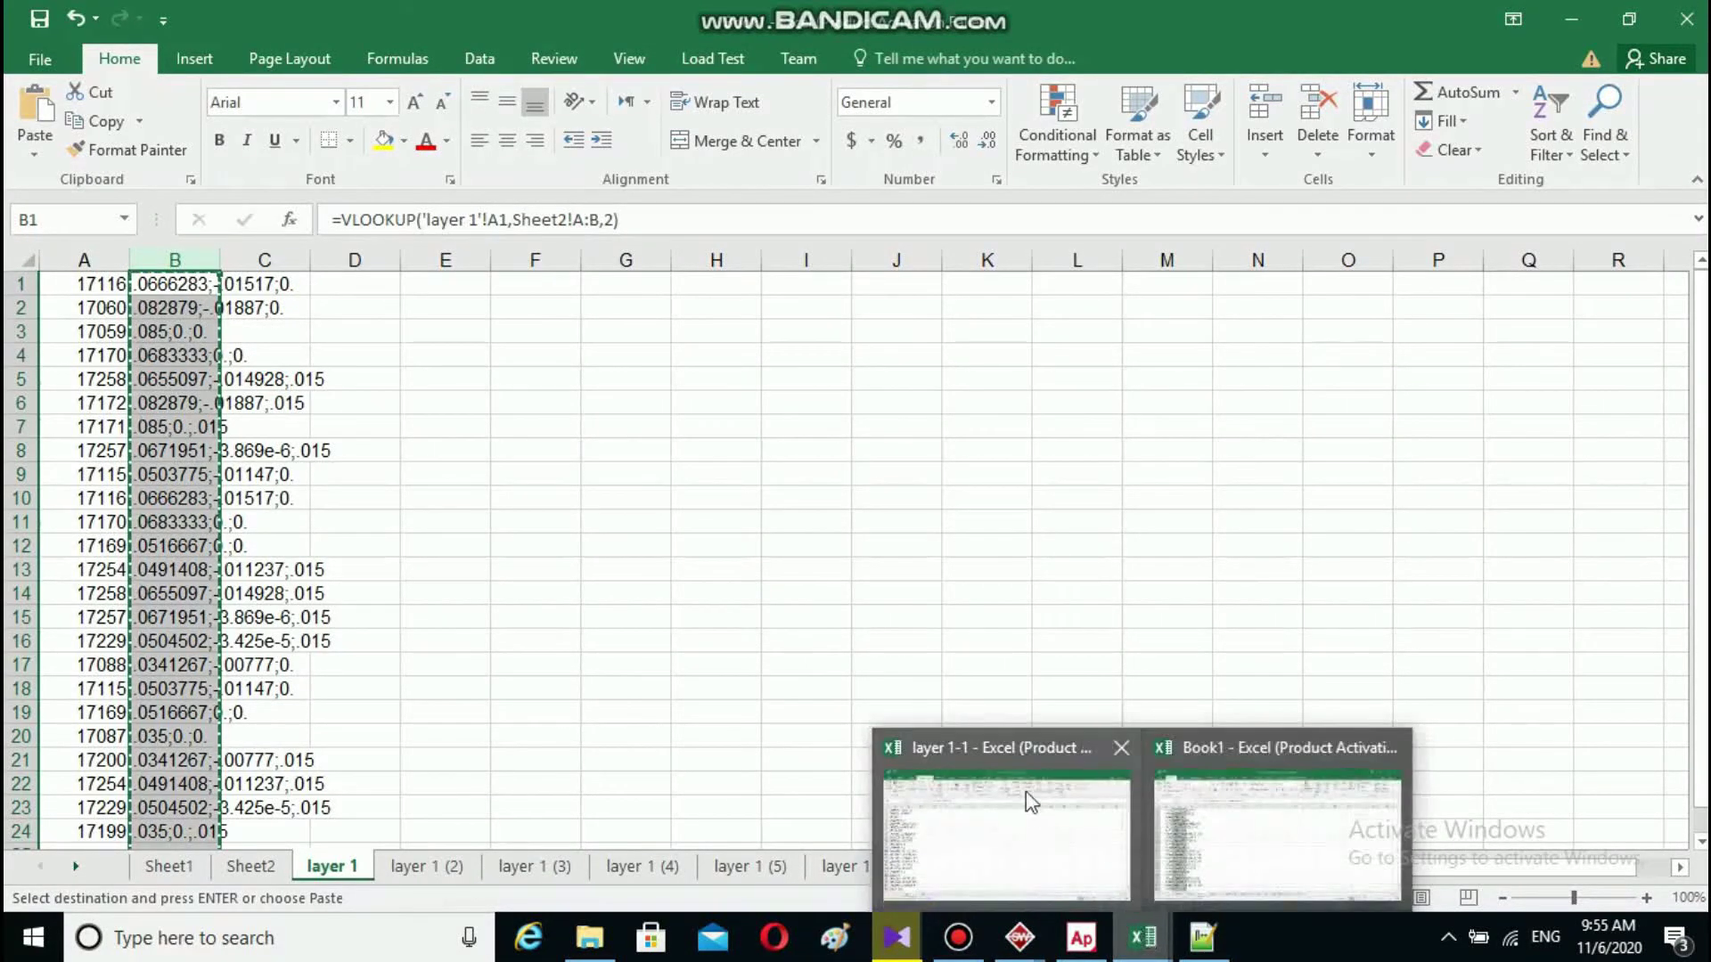
click(1027, 793)
click(78, 267)
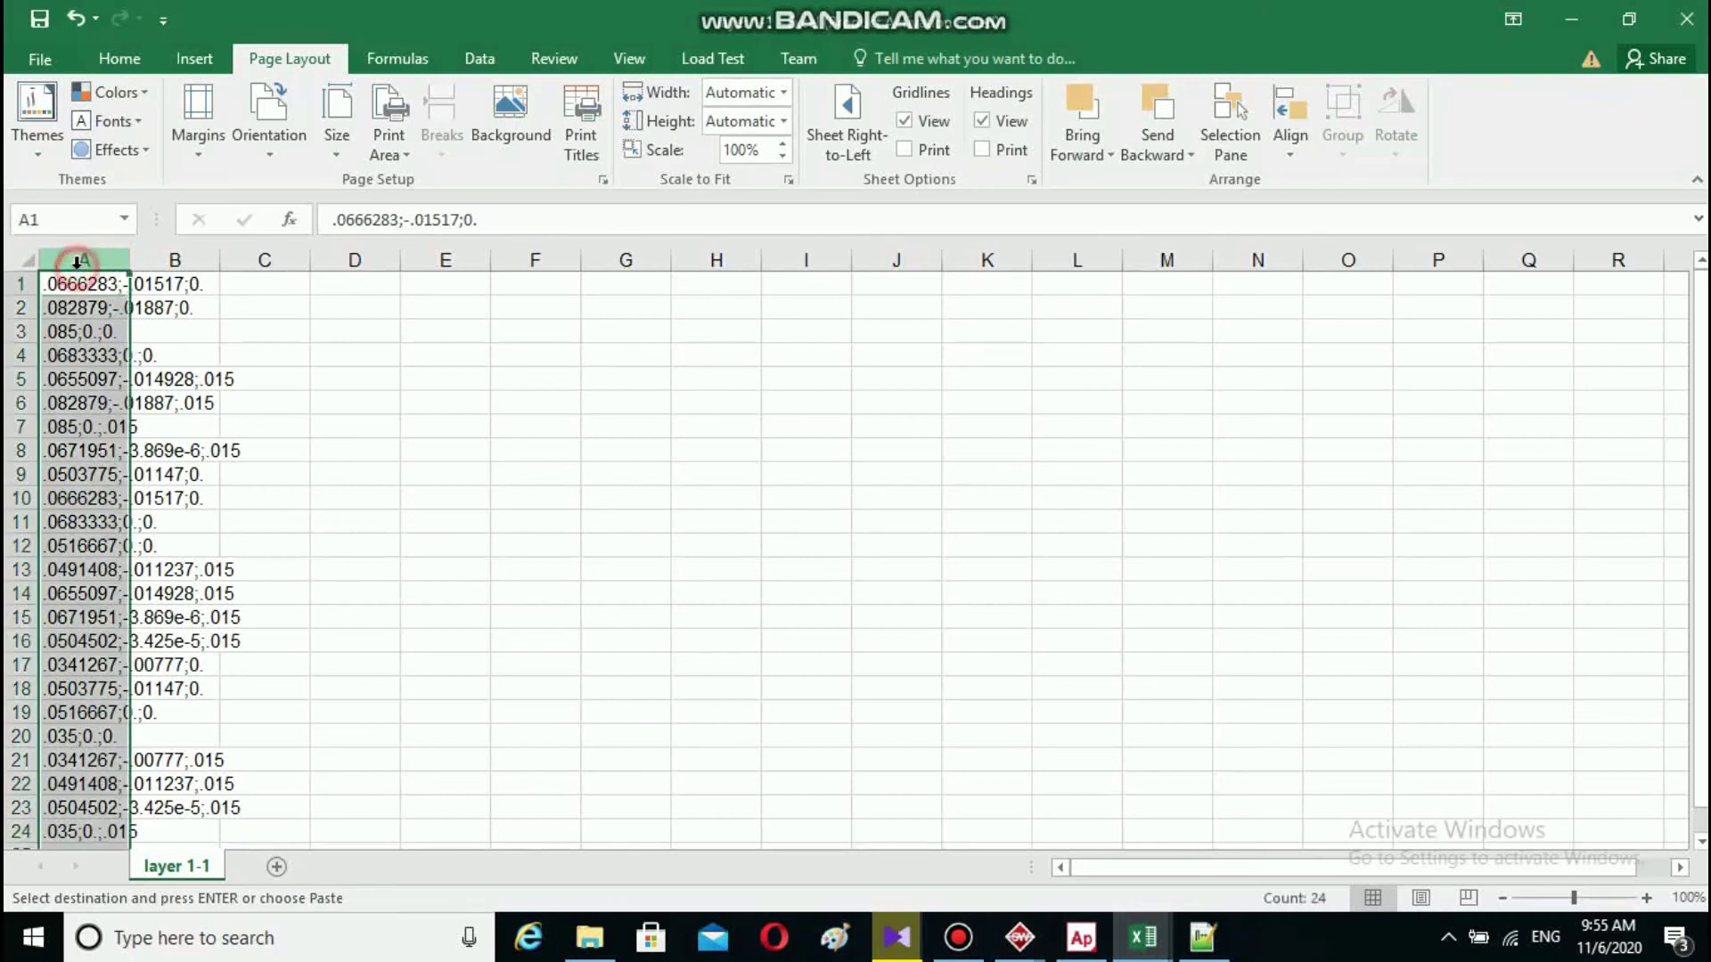
right_click(71, 295)
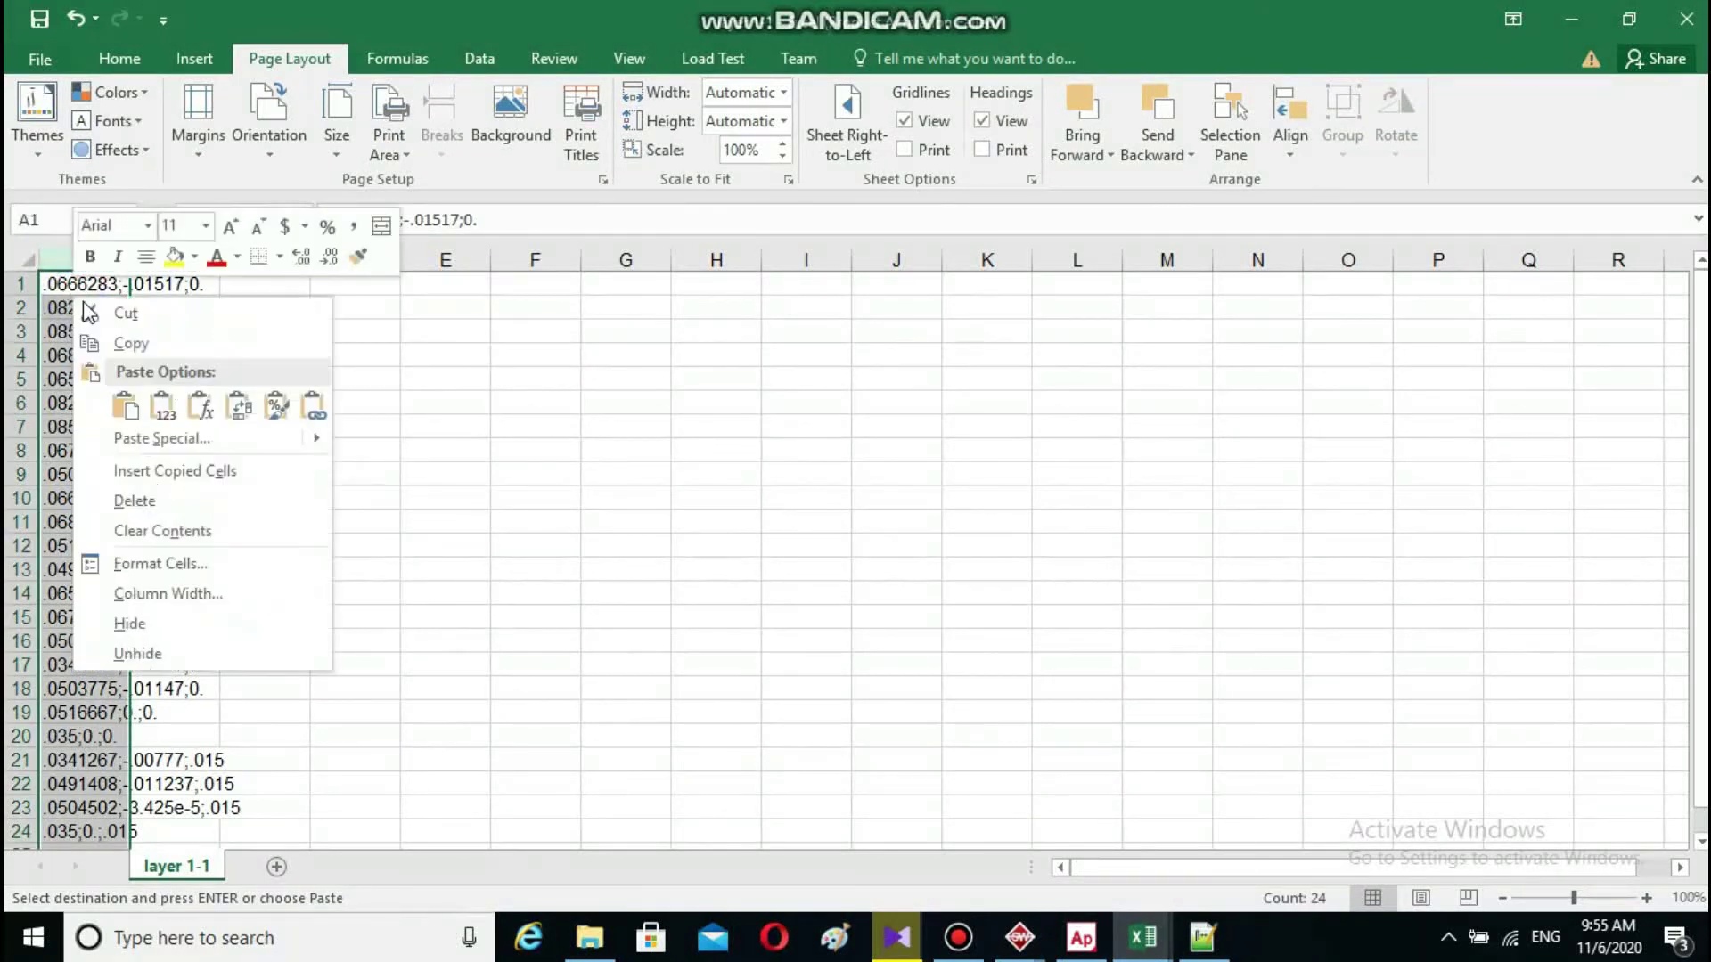
click(153, 405)
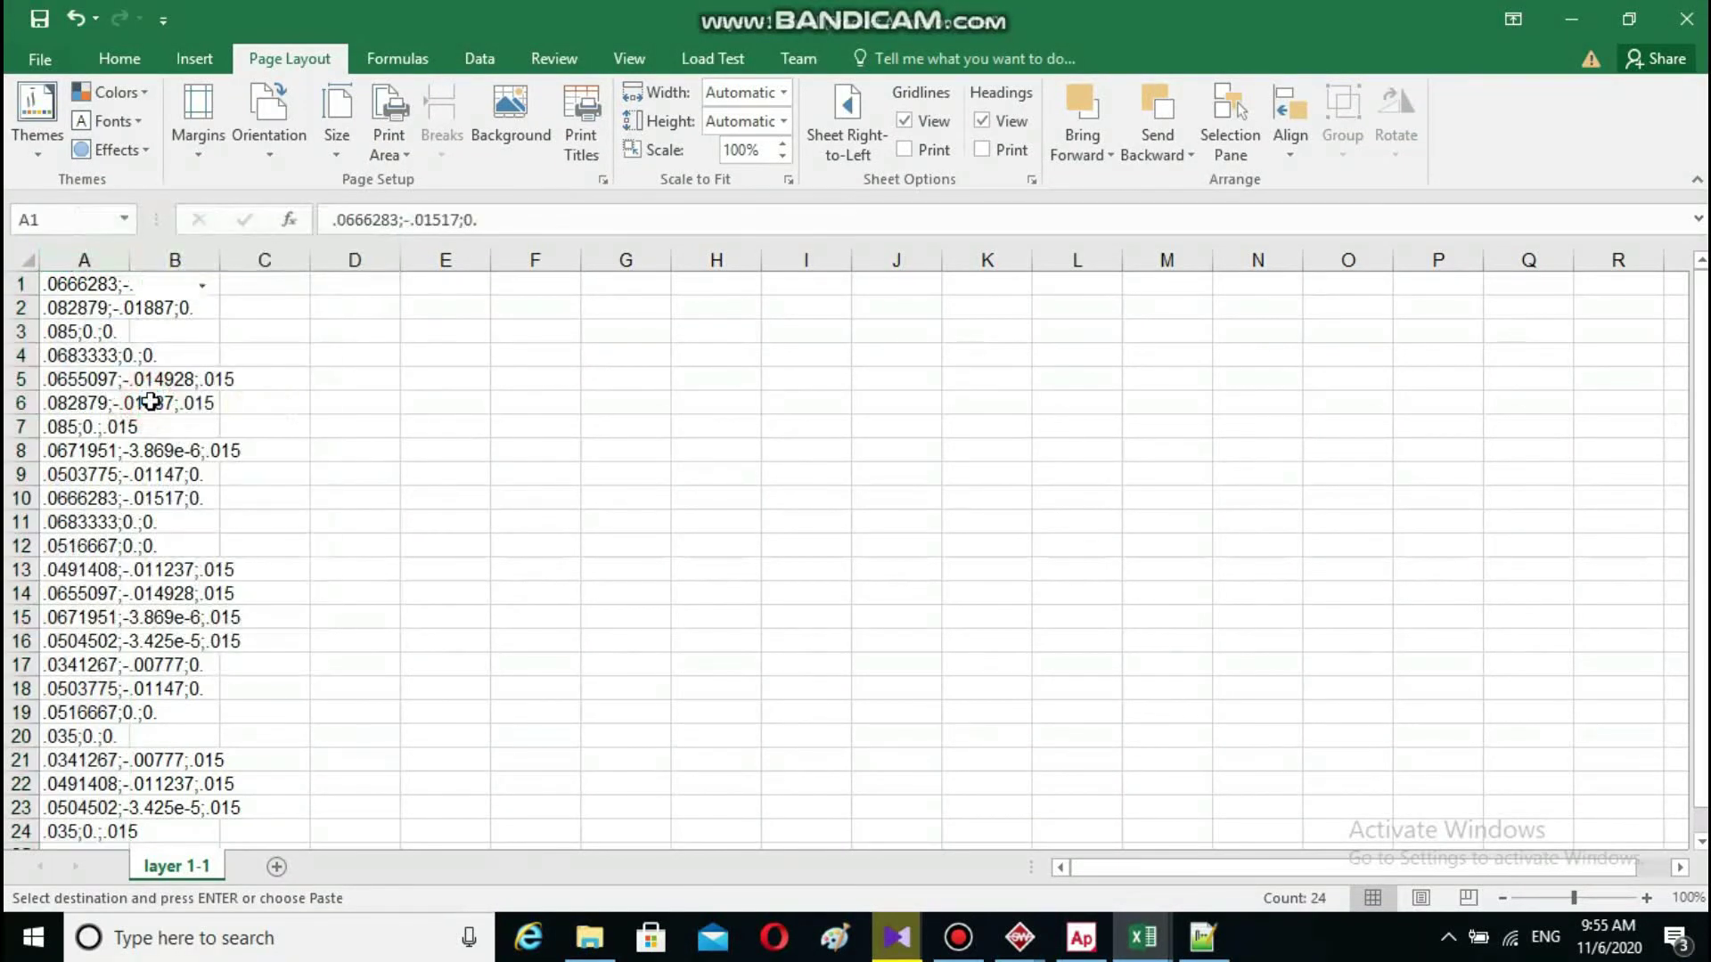
- Save the workbook as layer 1-1 in CSV (Comma delimited) format in the layer1 folder, replacing the existing file and keeping that format
click(45, 52)
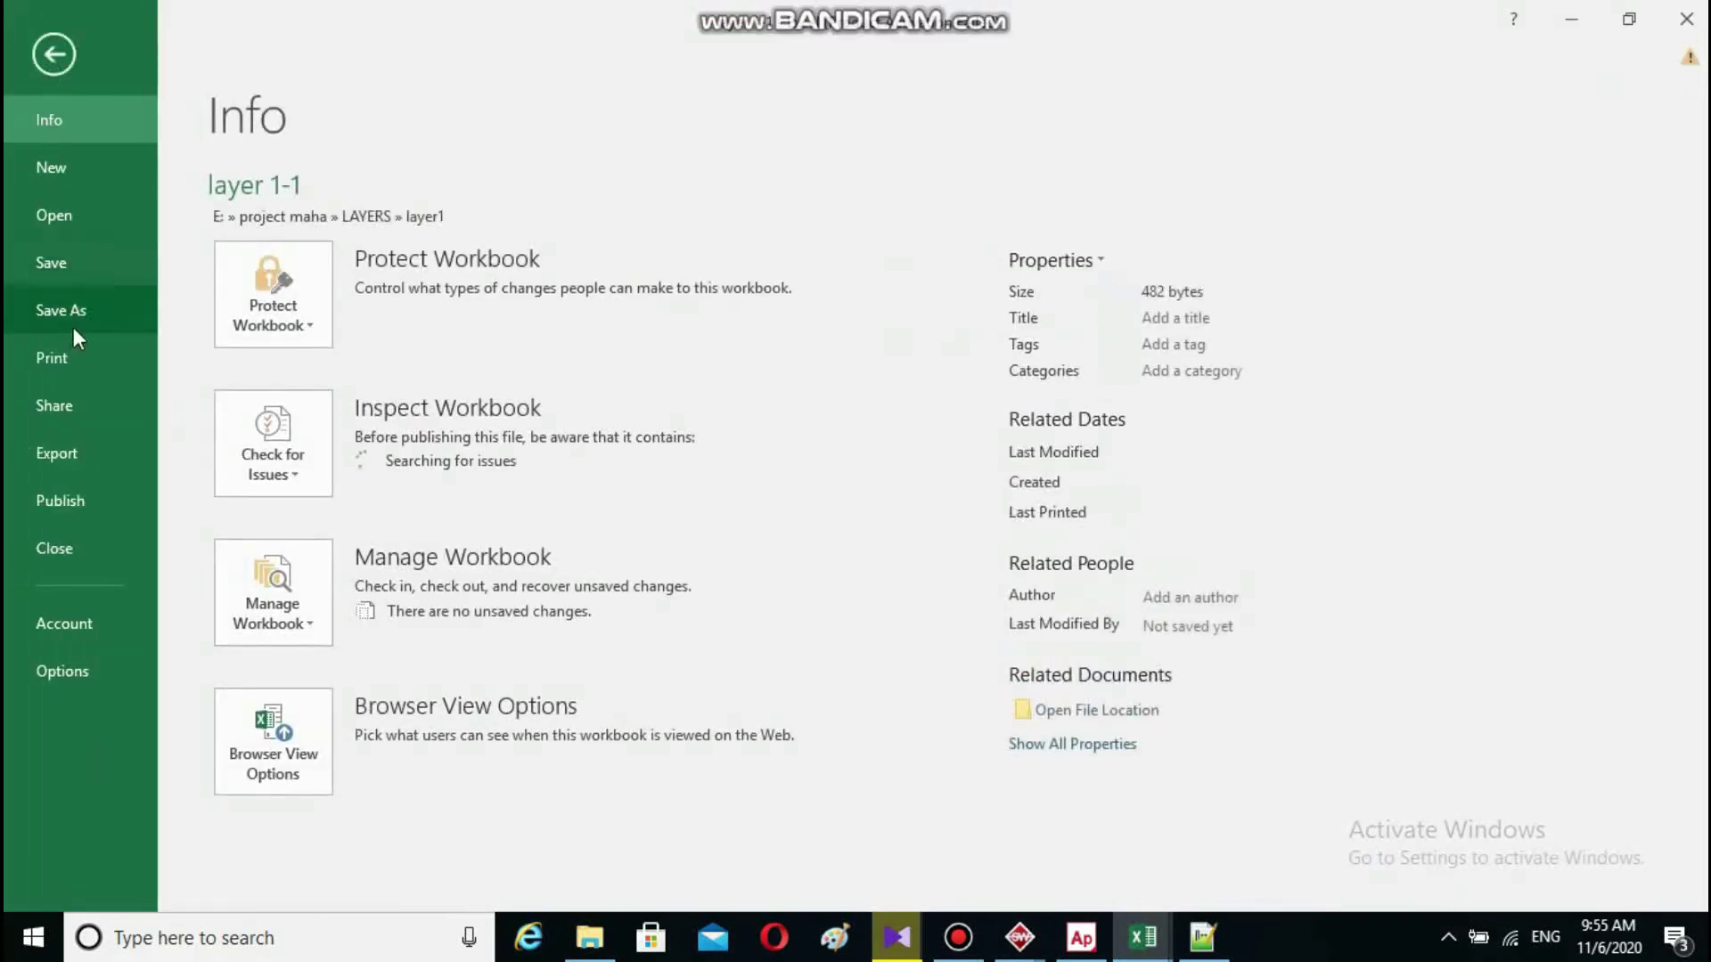
click(82, 312)
click(255, 395)
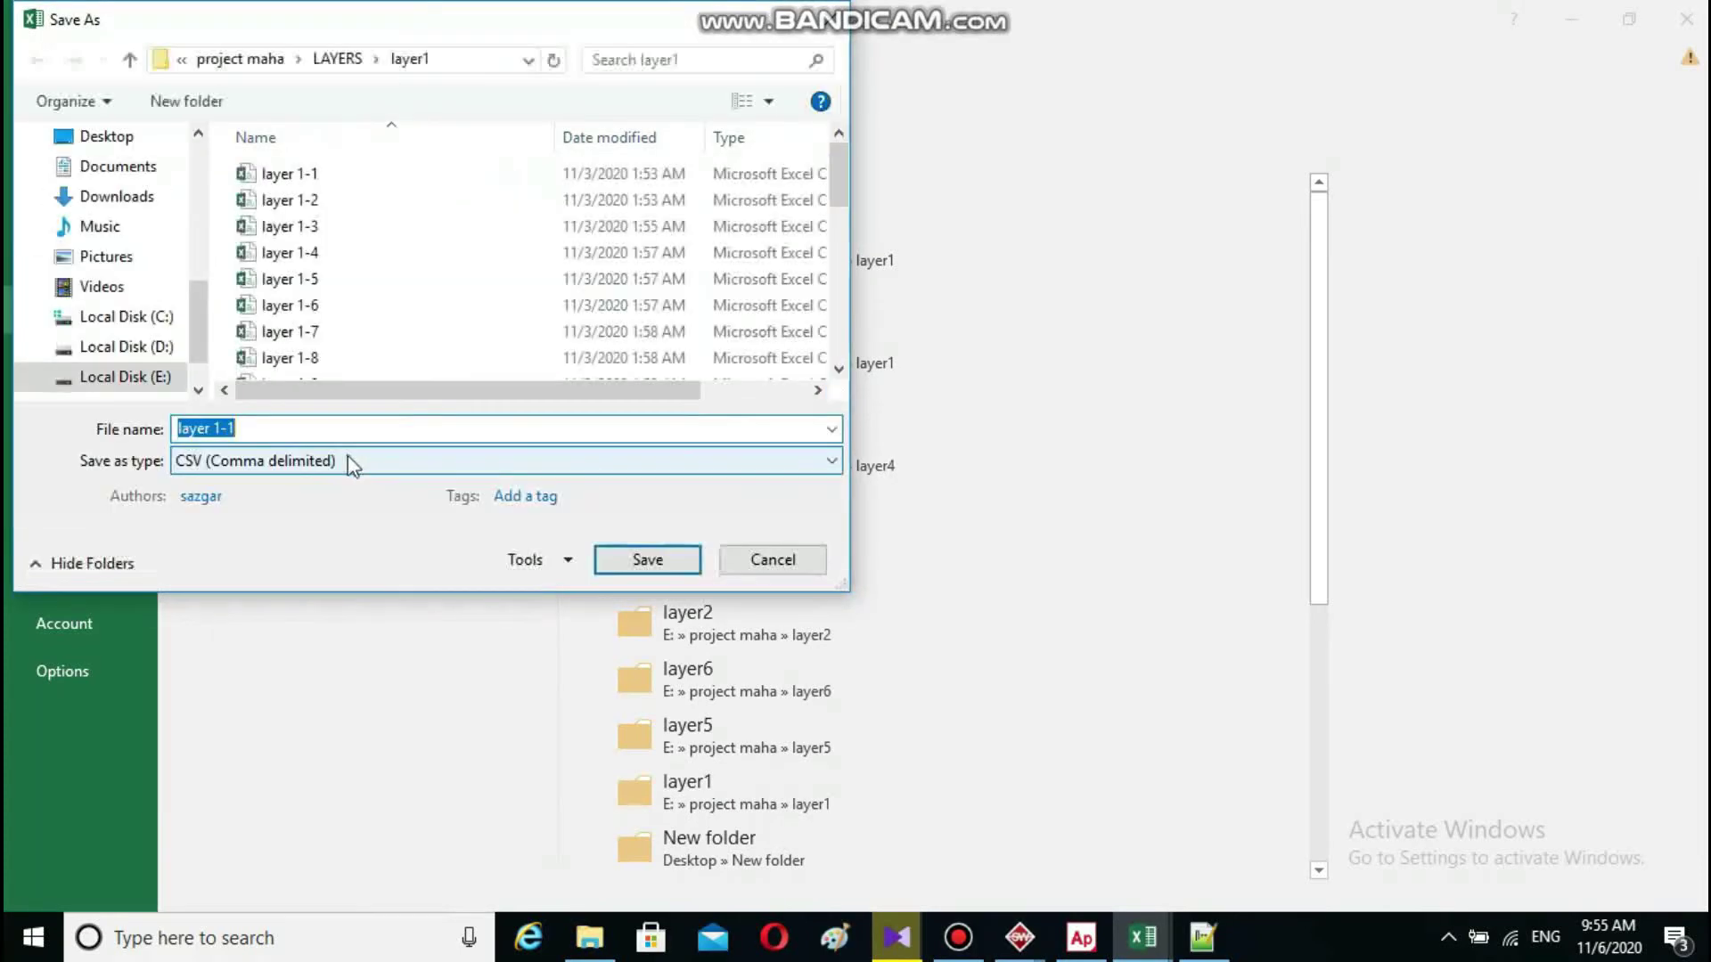
click(336, 468)
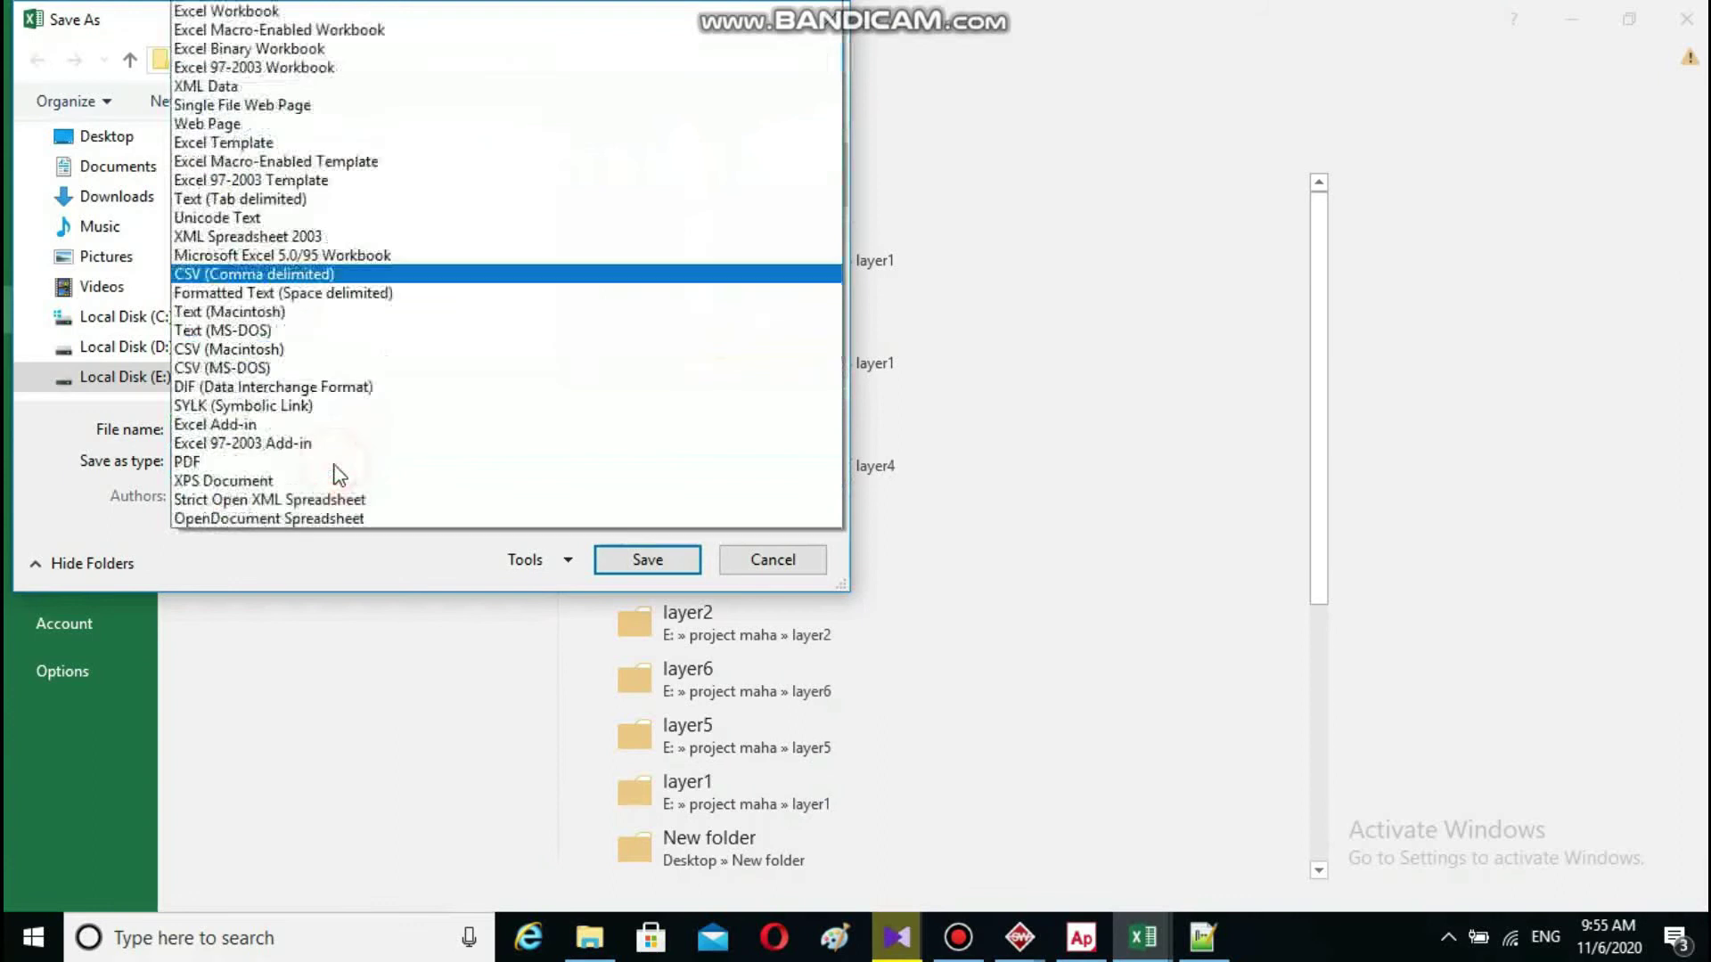
click(236, 274)
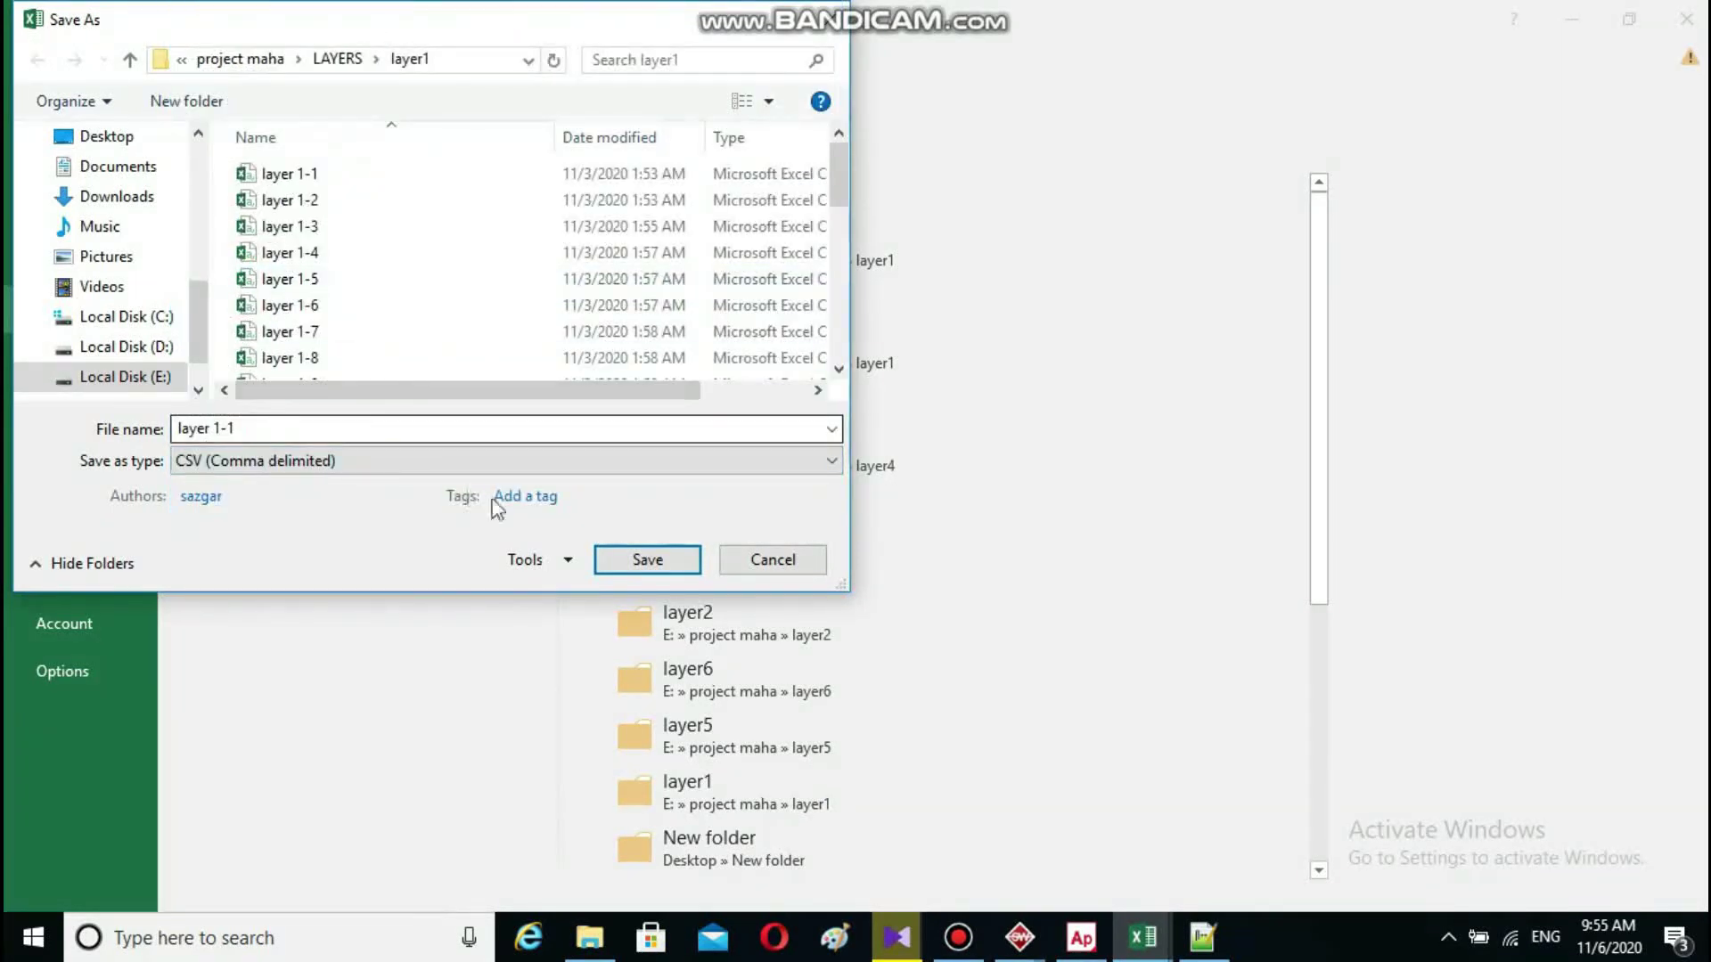
click(638, 563)
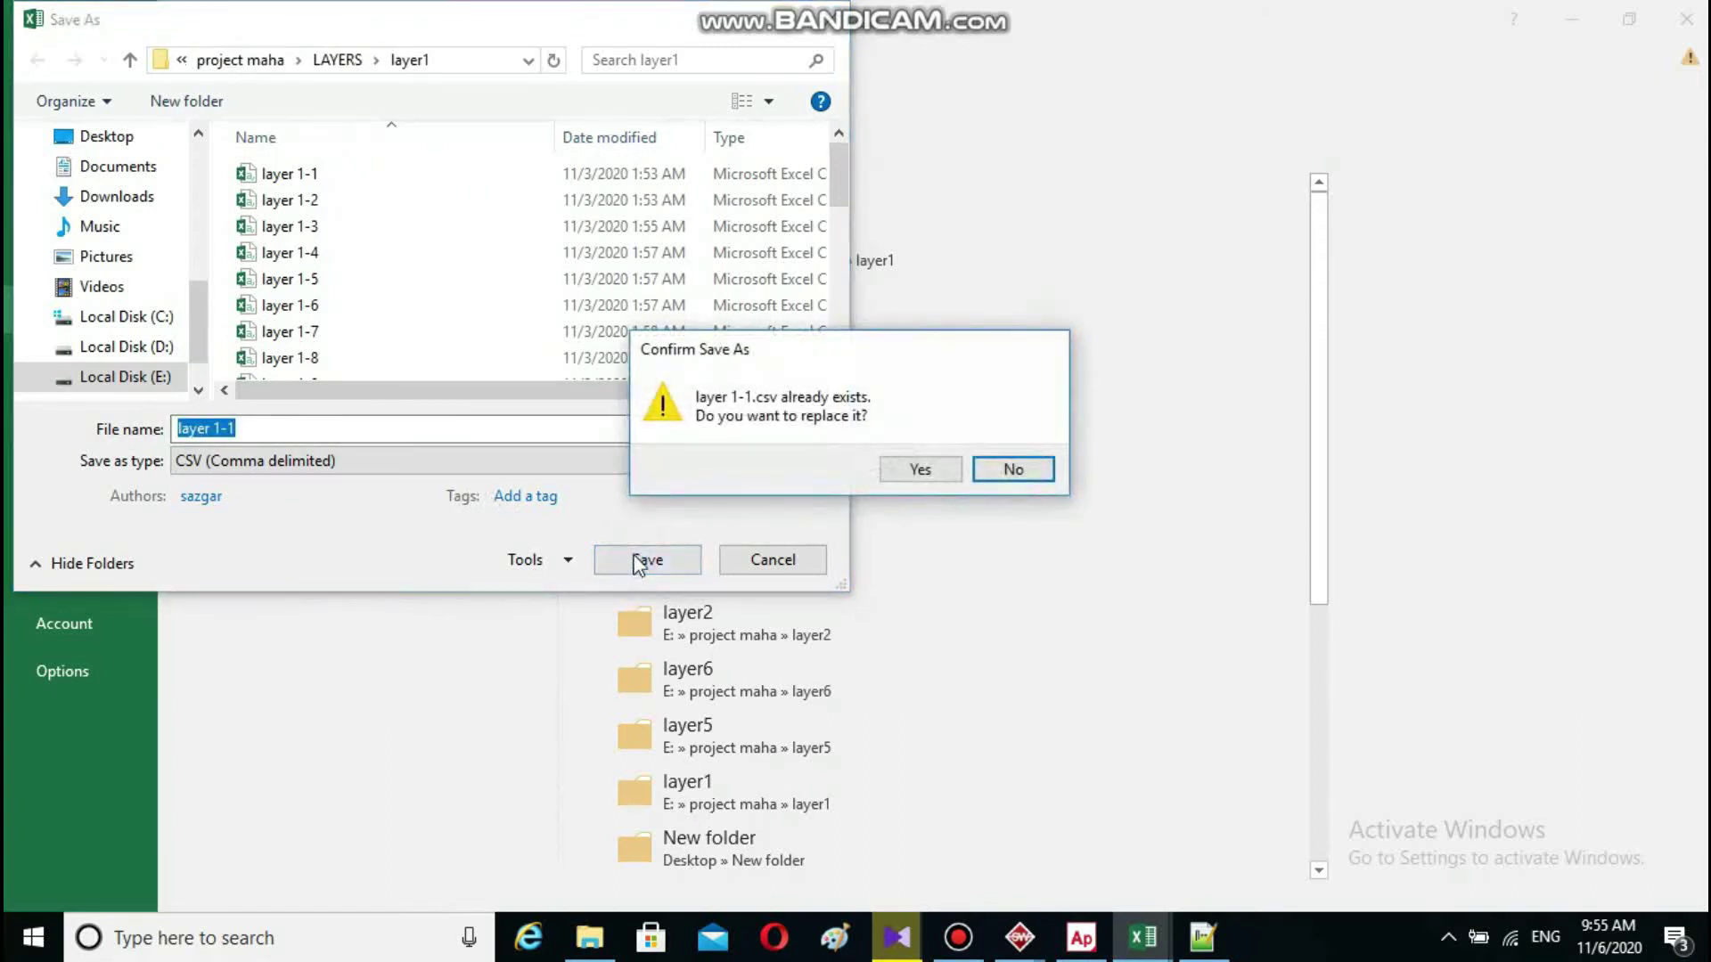
click(922, 474)
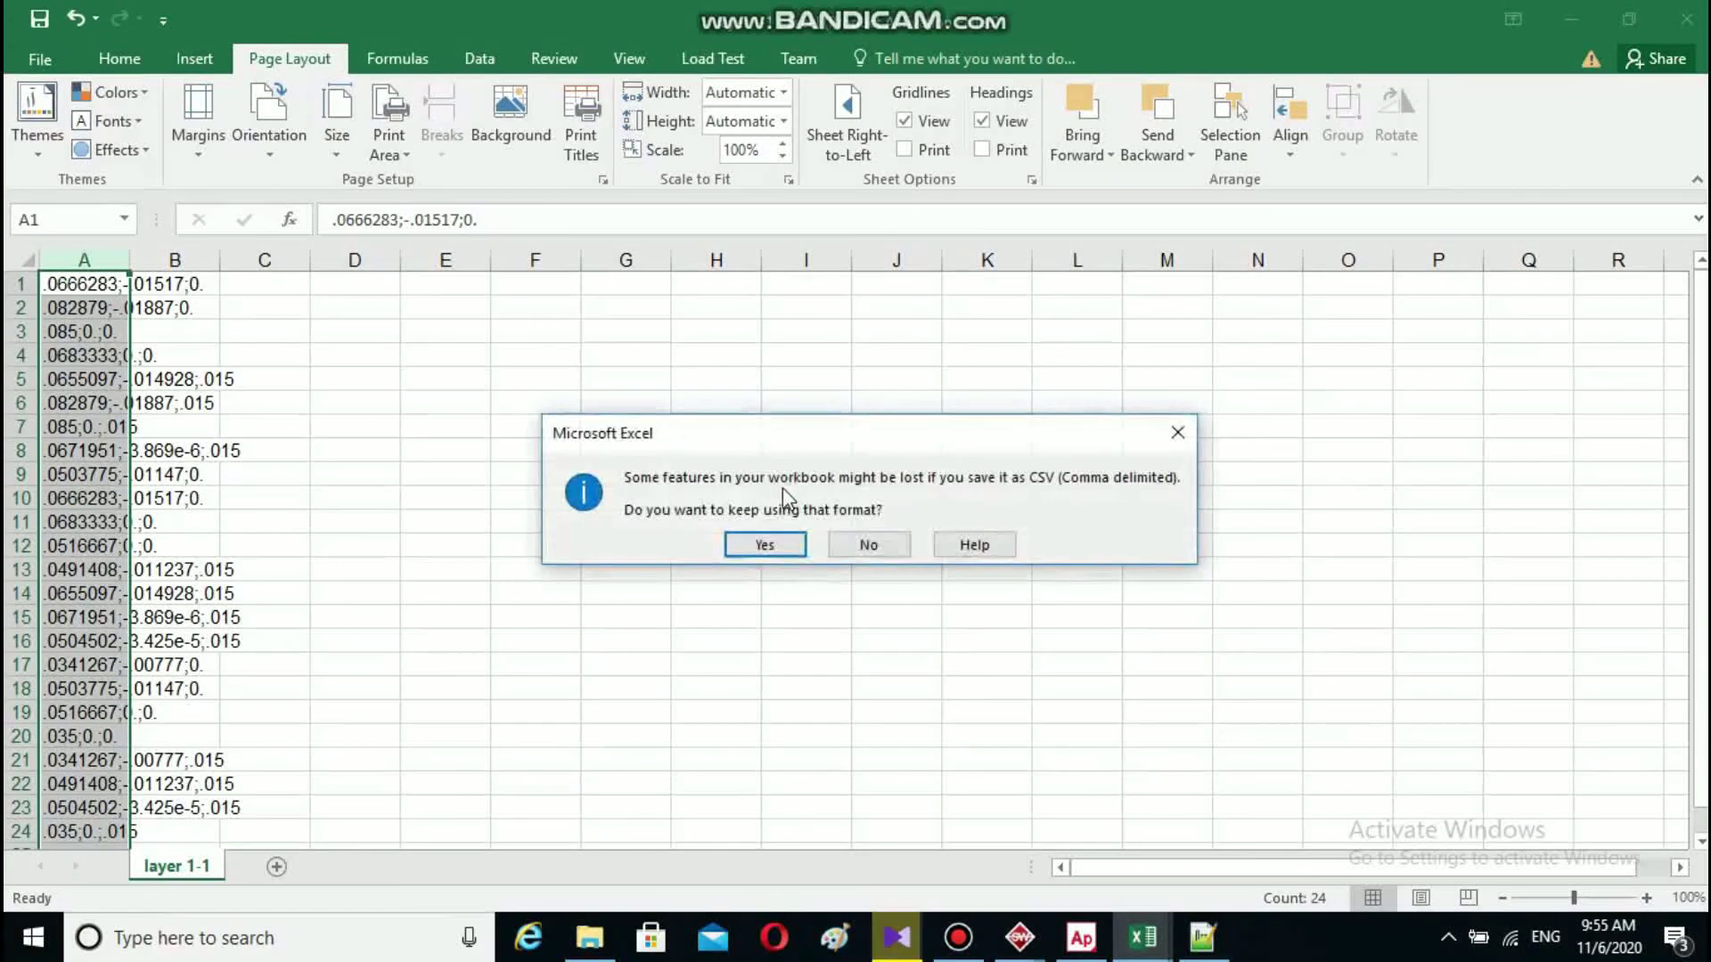
click(765, 544)
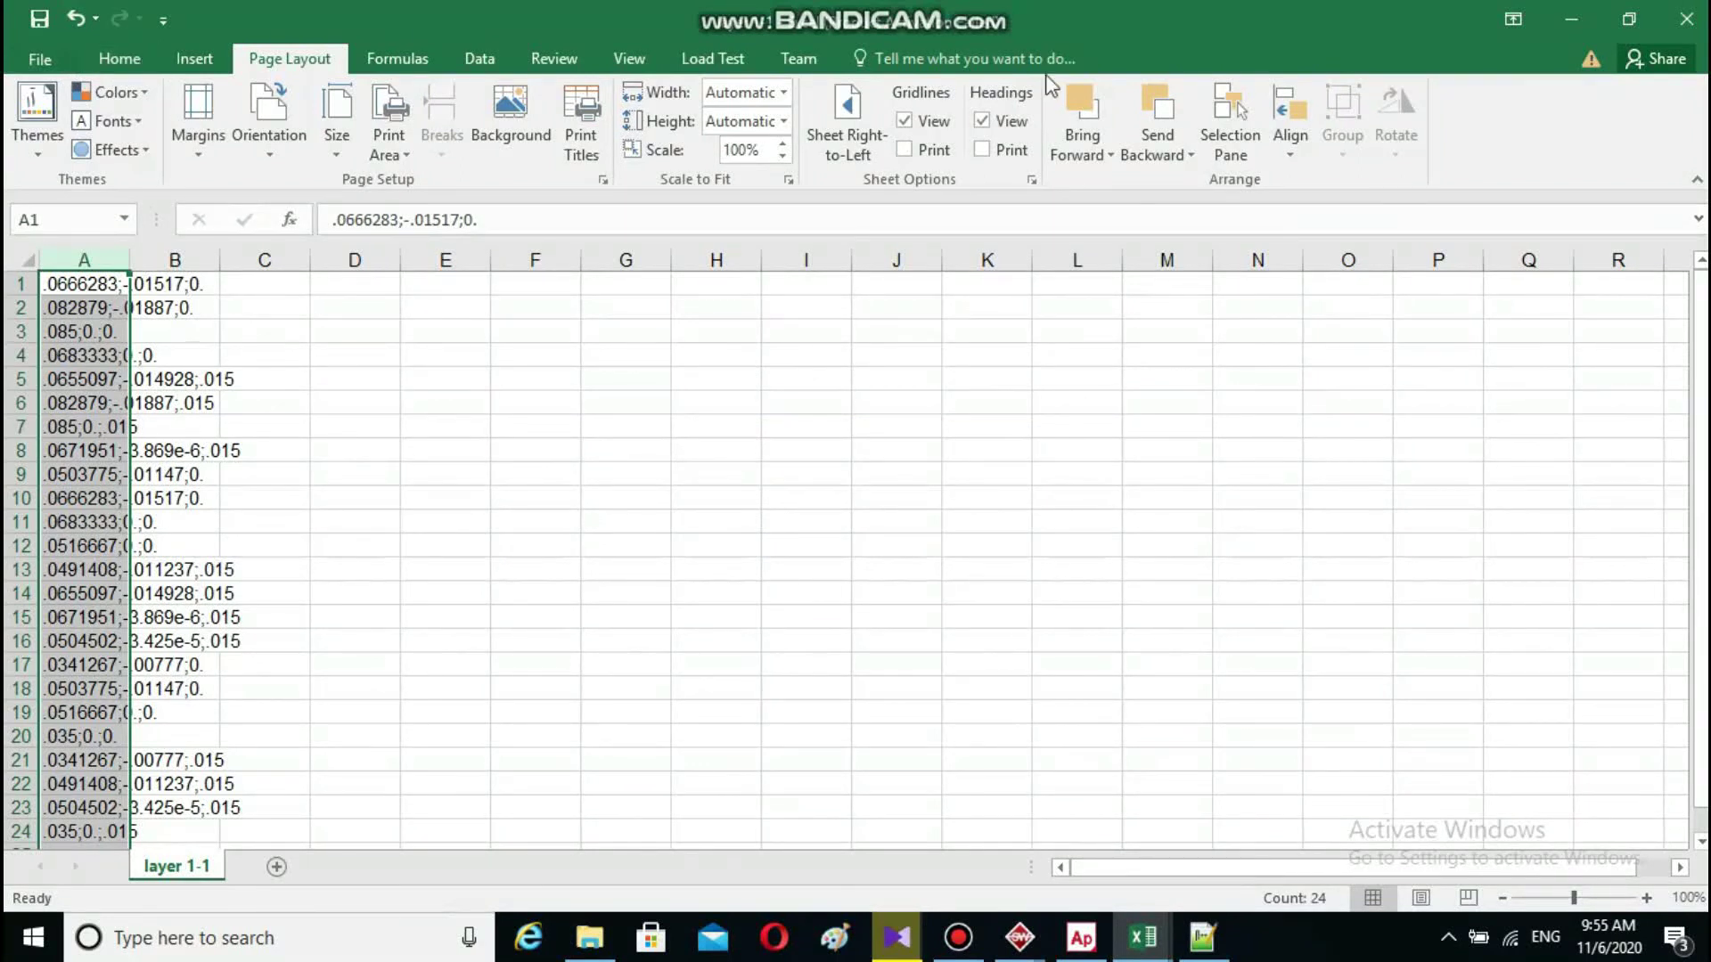
- Switch to the simufact.welding project showing Part-19, start a trajectory import and browse to the LAYERS > layer1 folder
mouse_move(1043, 951)
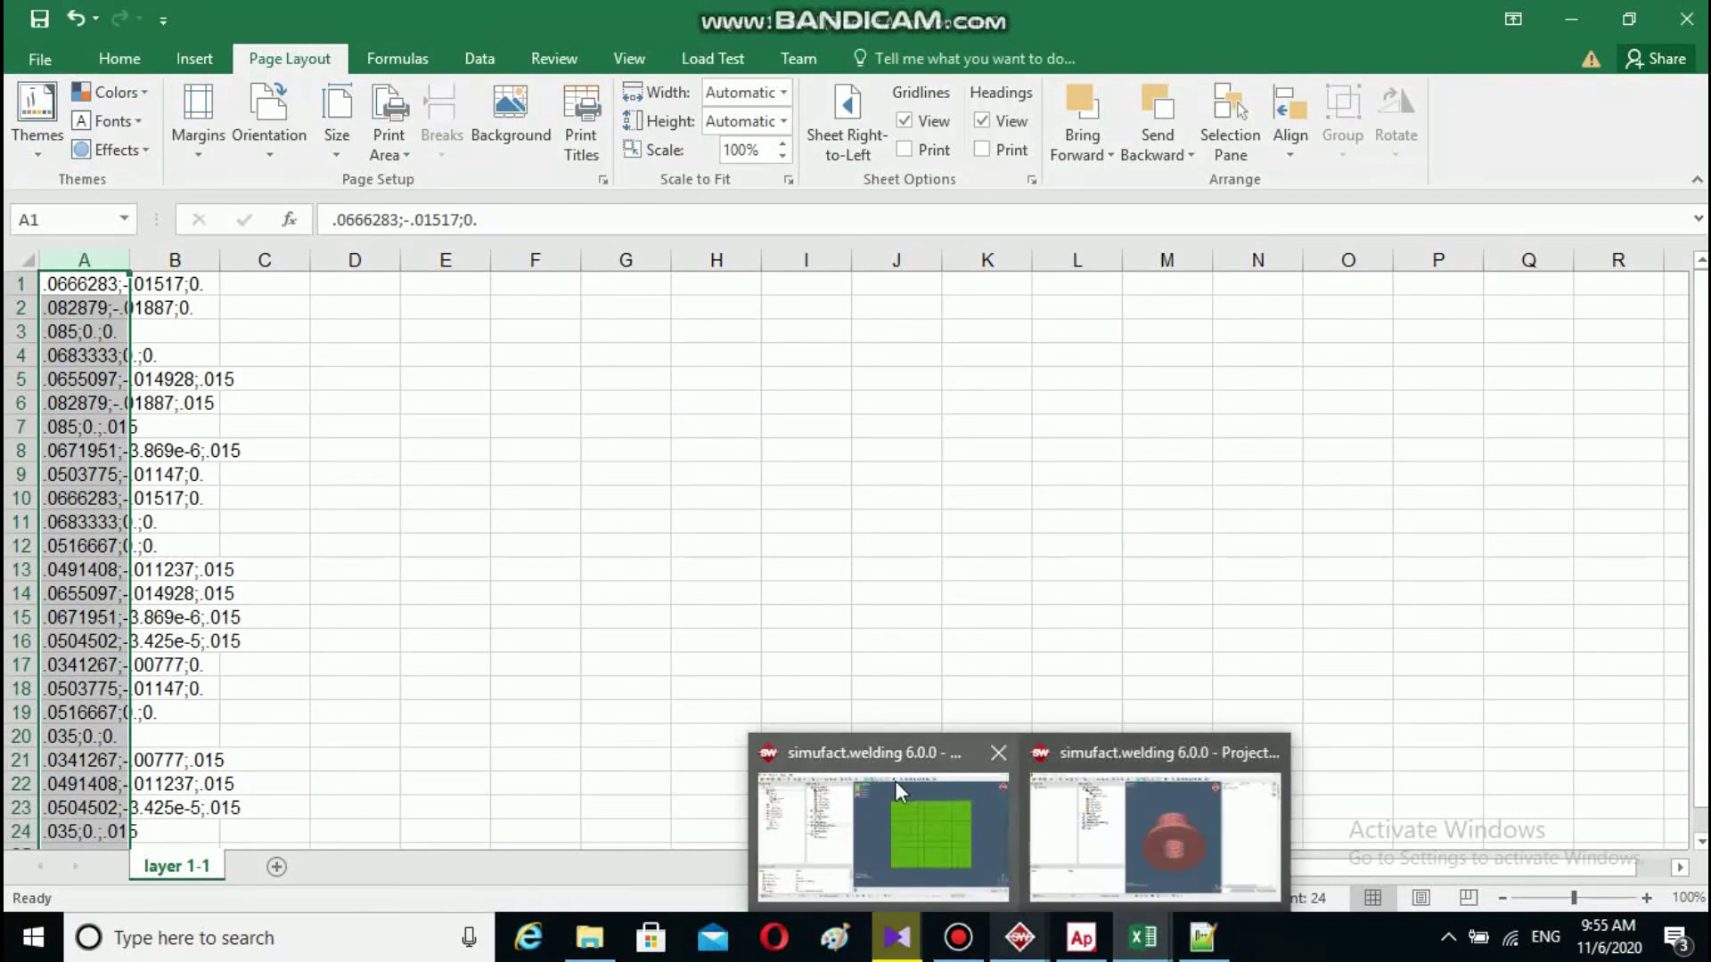
click(898, 790)
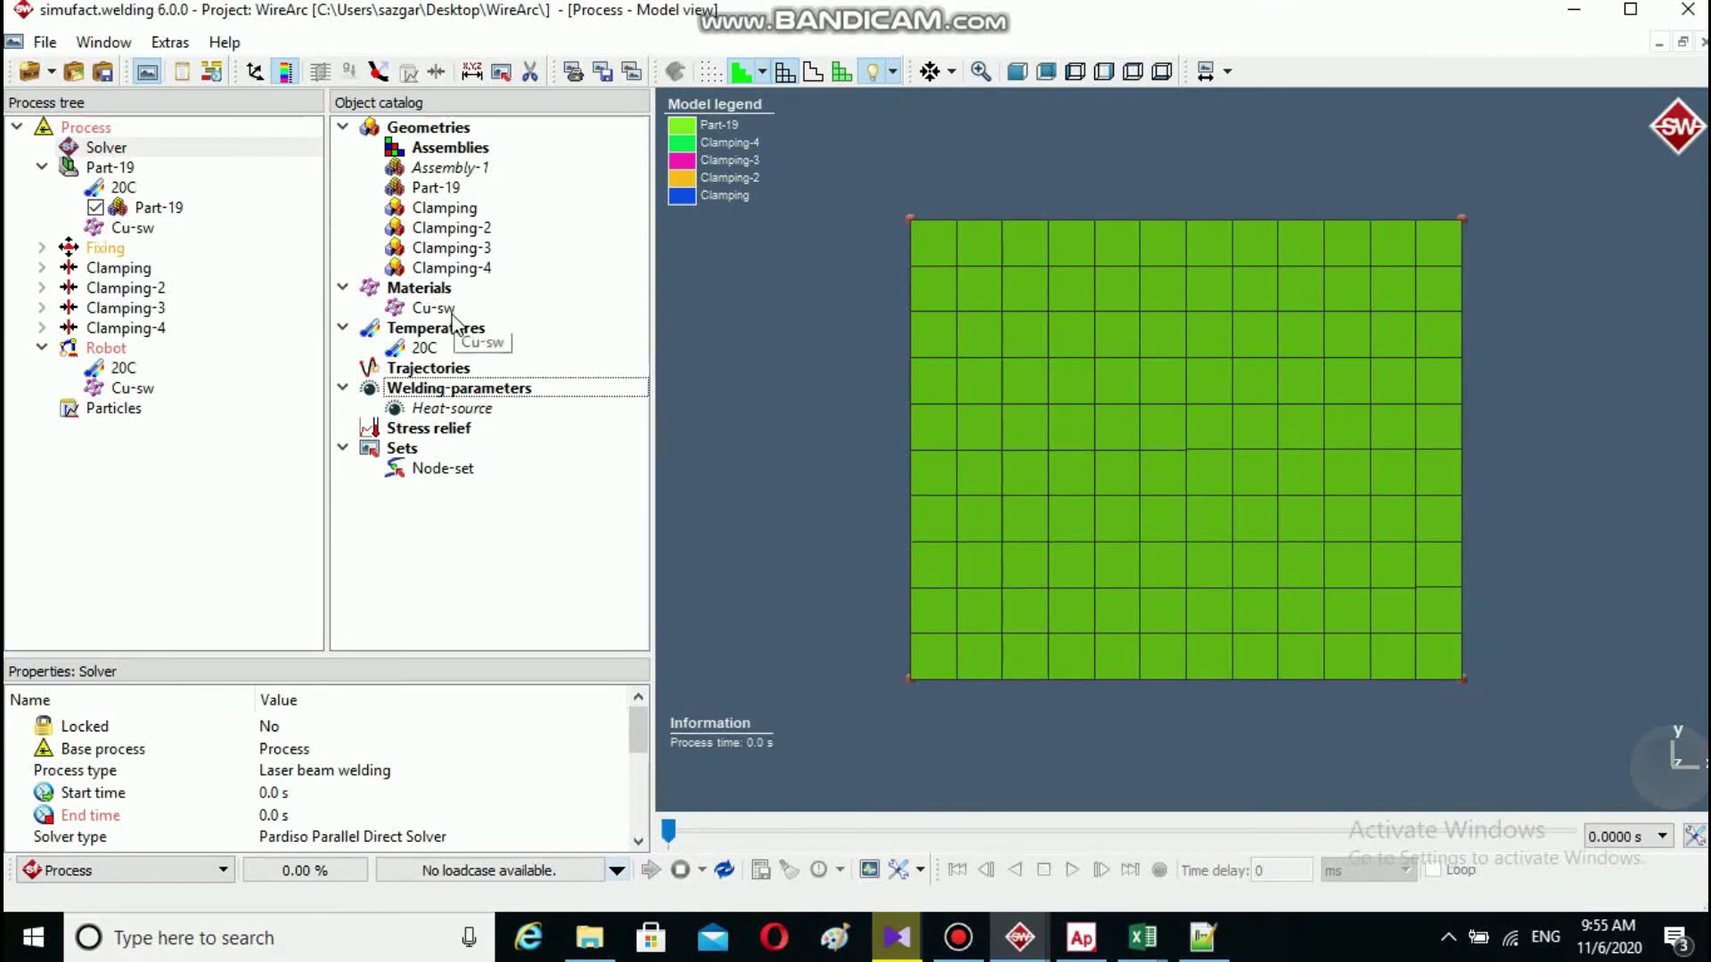
click(408, 370)
right_click(408, 370)
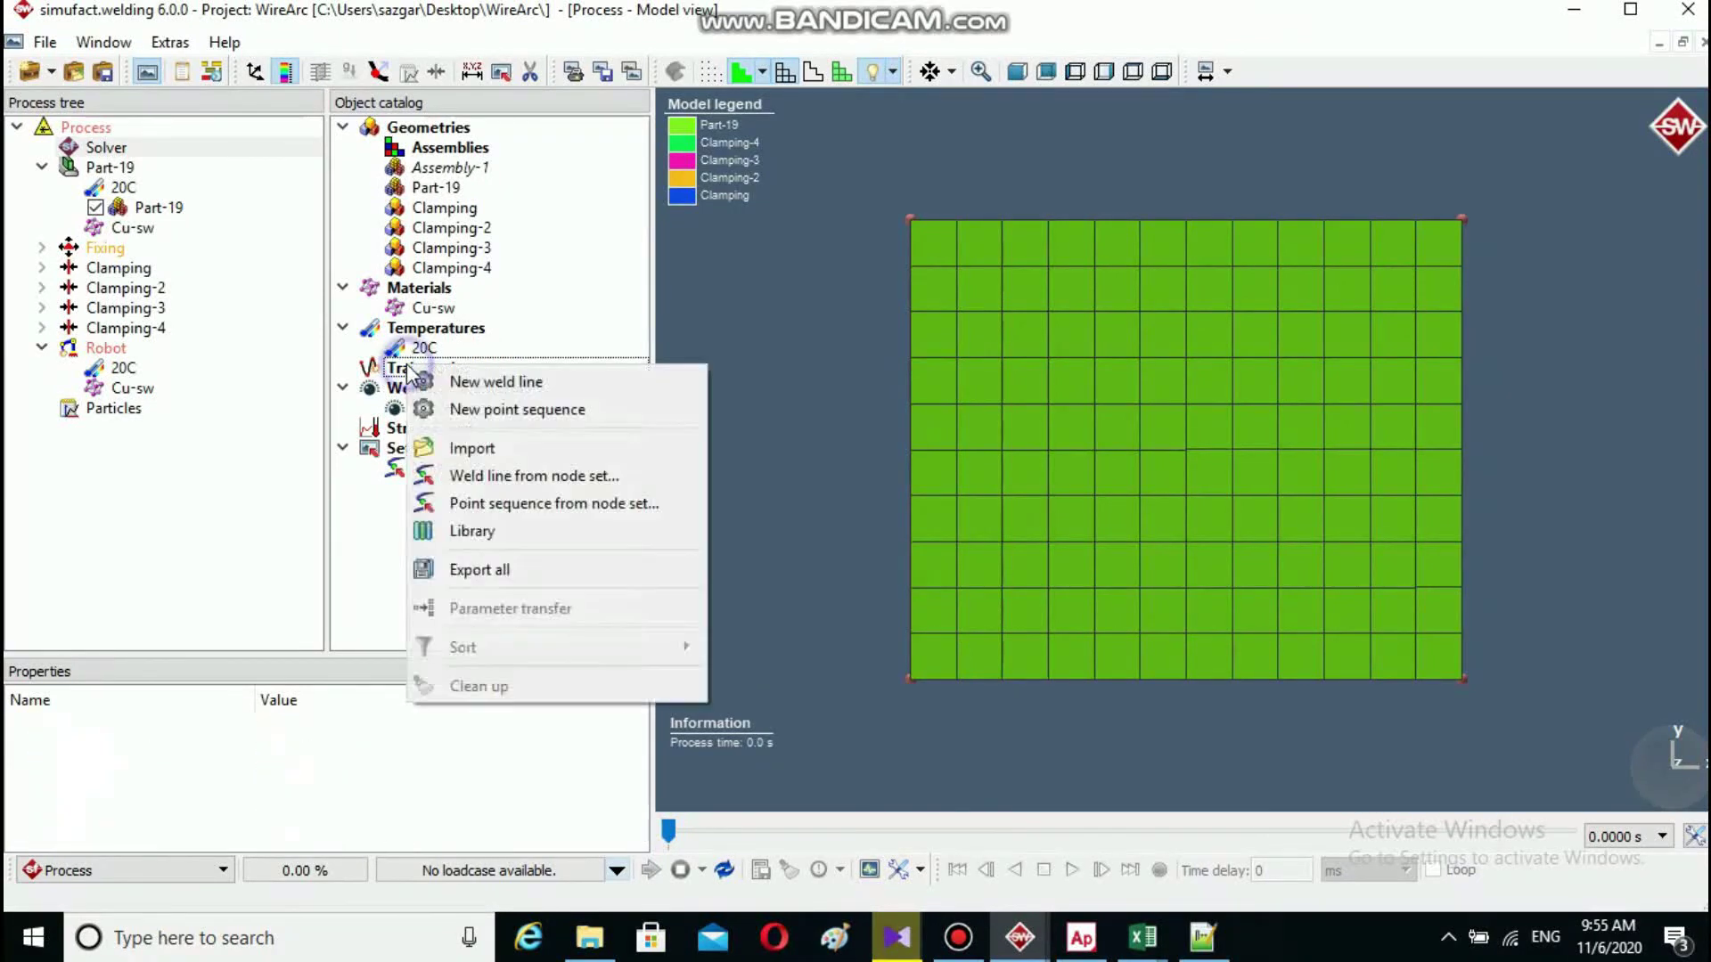
click(488, 445)
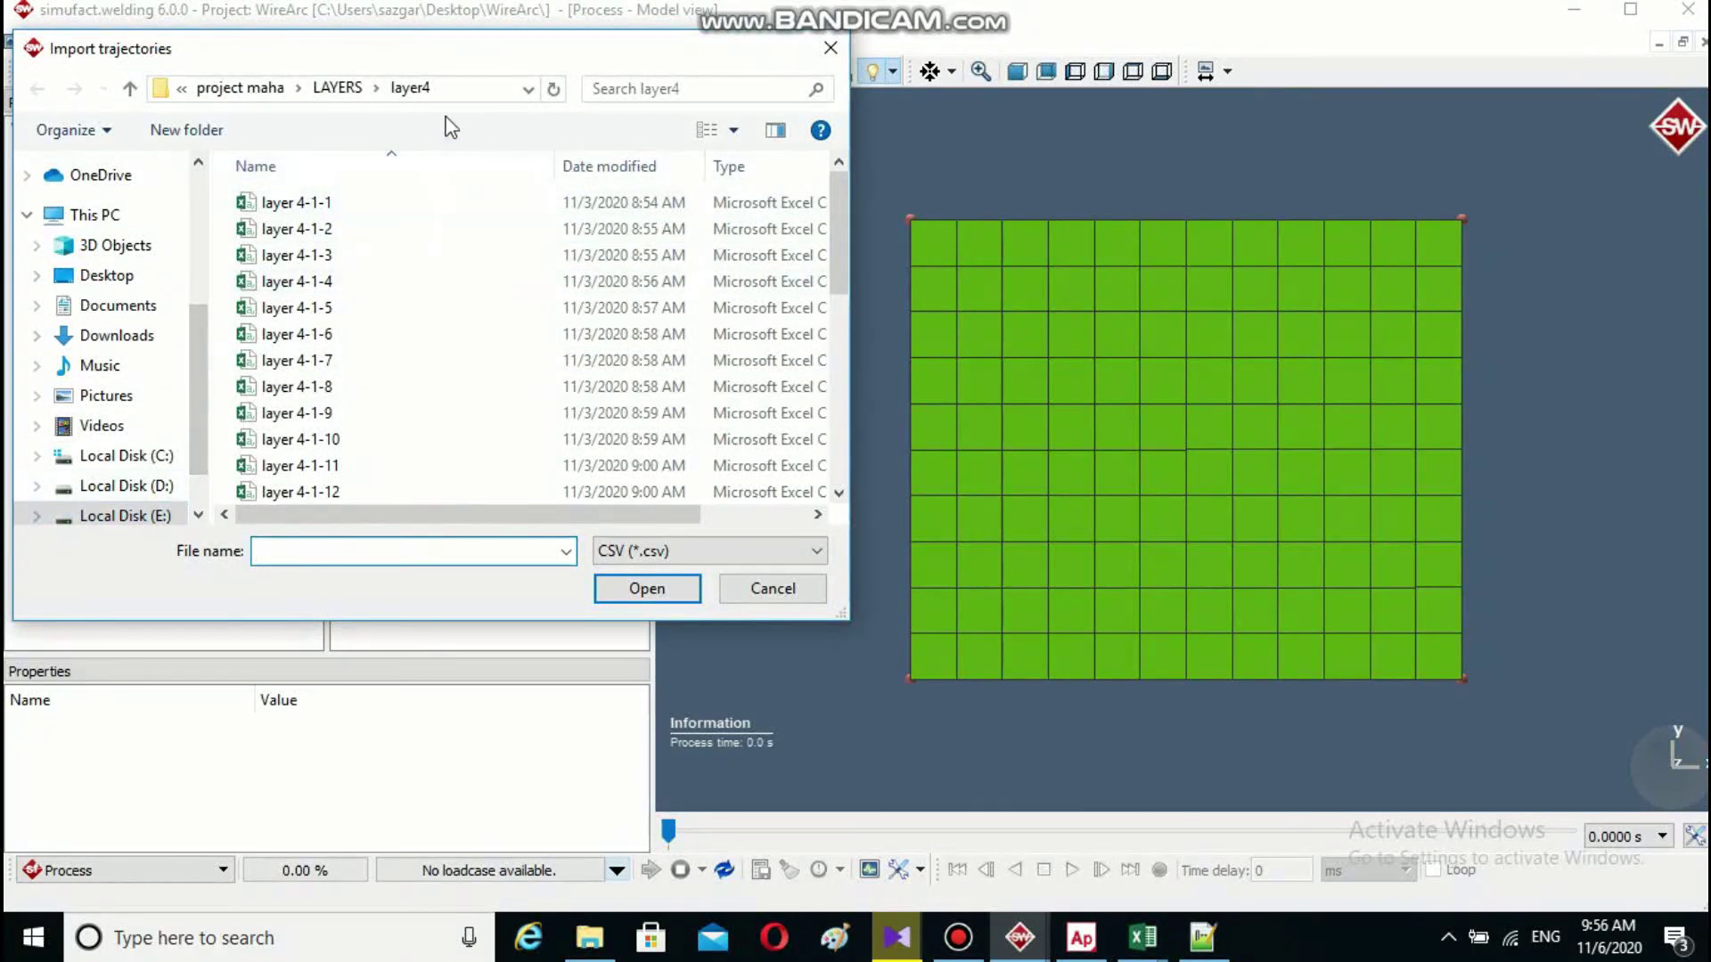
click(455, 92)
click(443, 89)
key(BackSpace)
text(1)
key(Return)
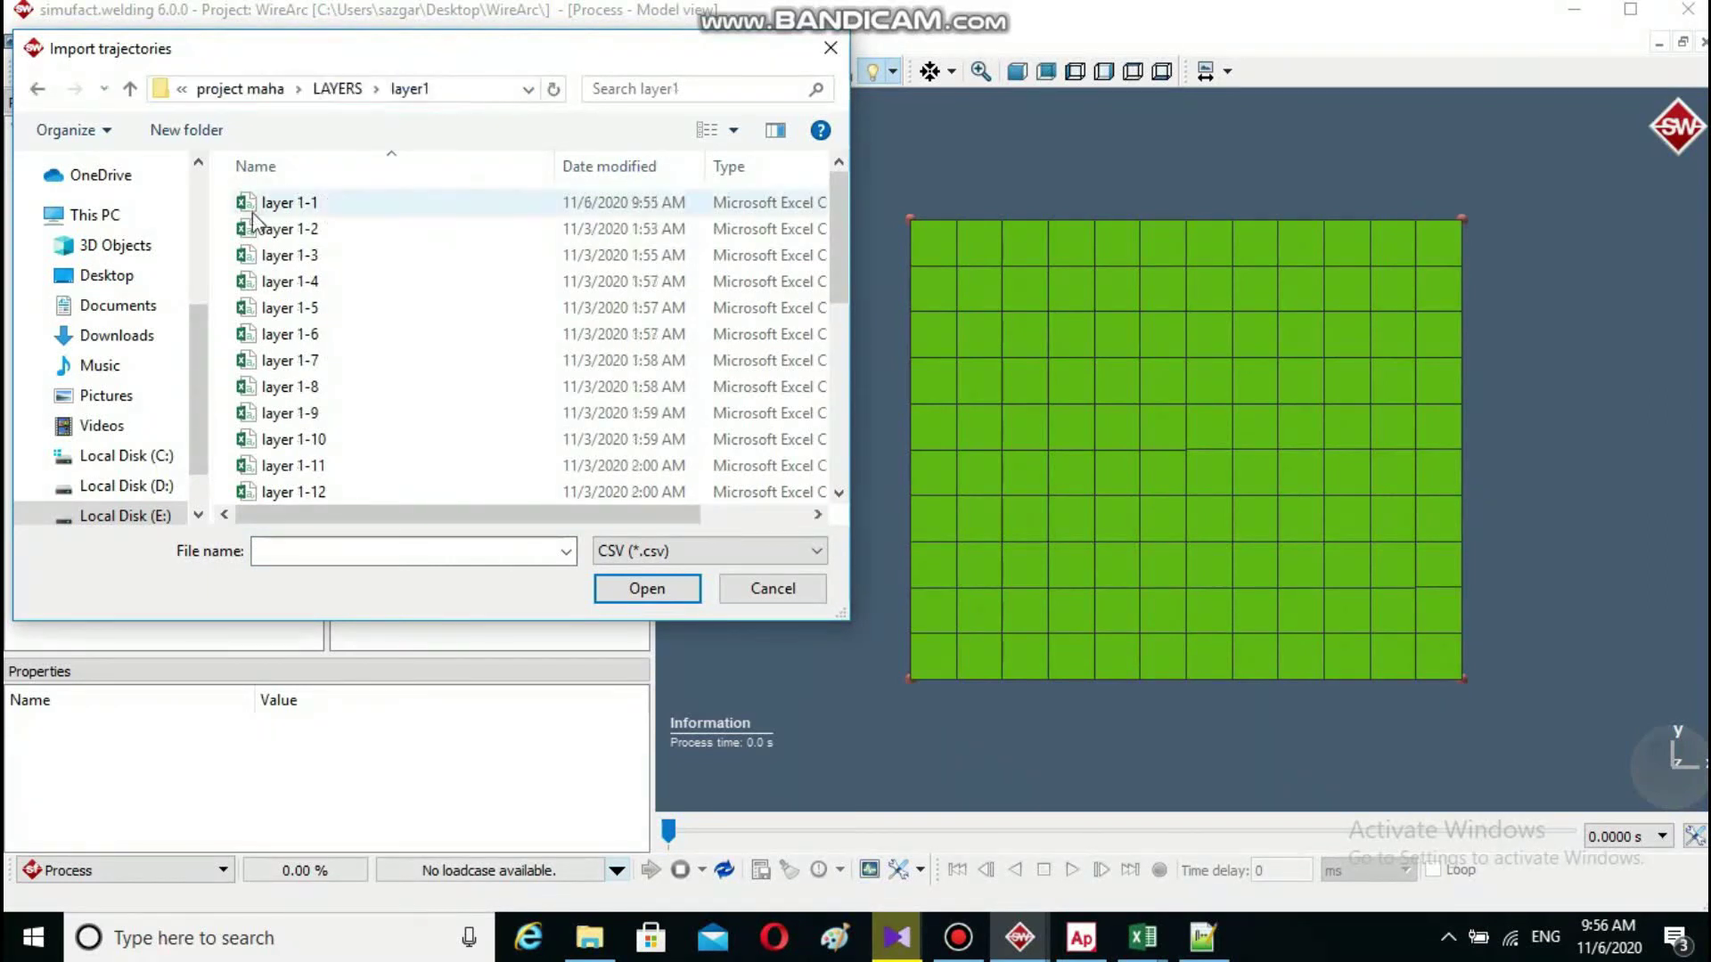
- Import layer 1-1.csv as a trajectory with Millimeter as the length unit and select the imported trajectory in the object catalog
click(267, 203)
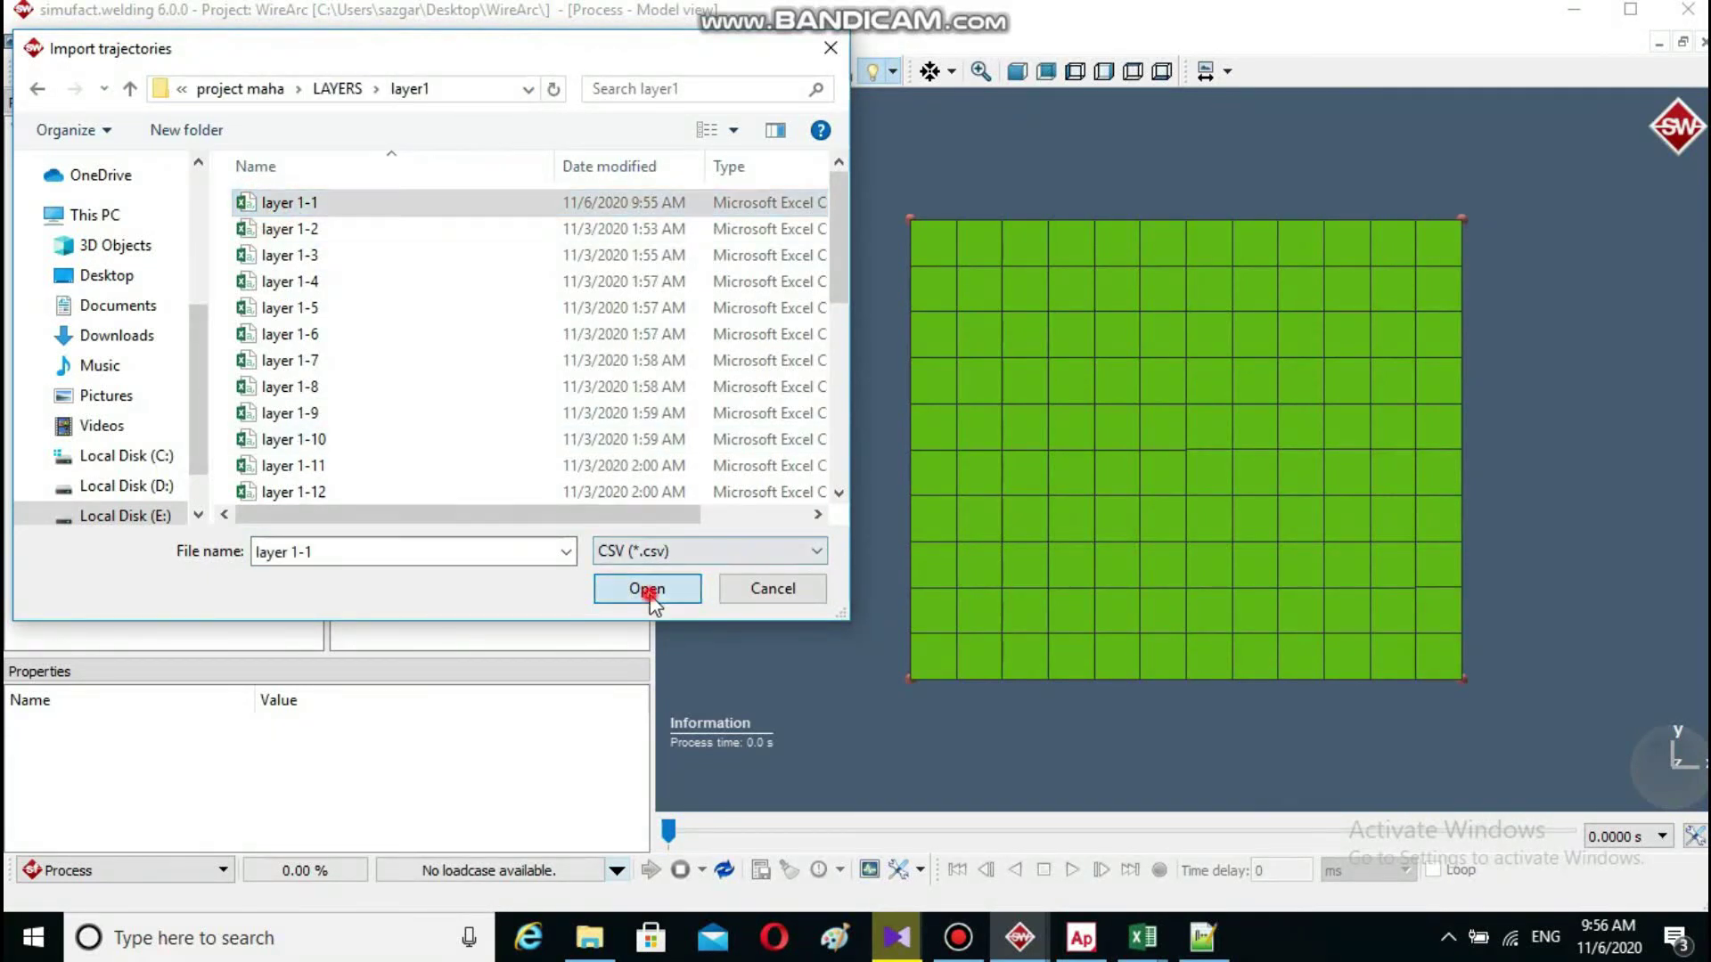
click(648, 589)
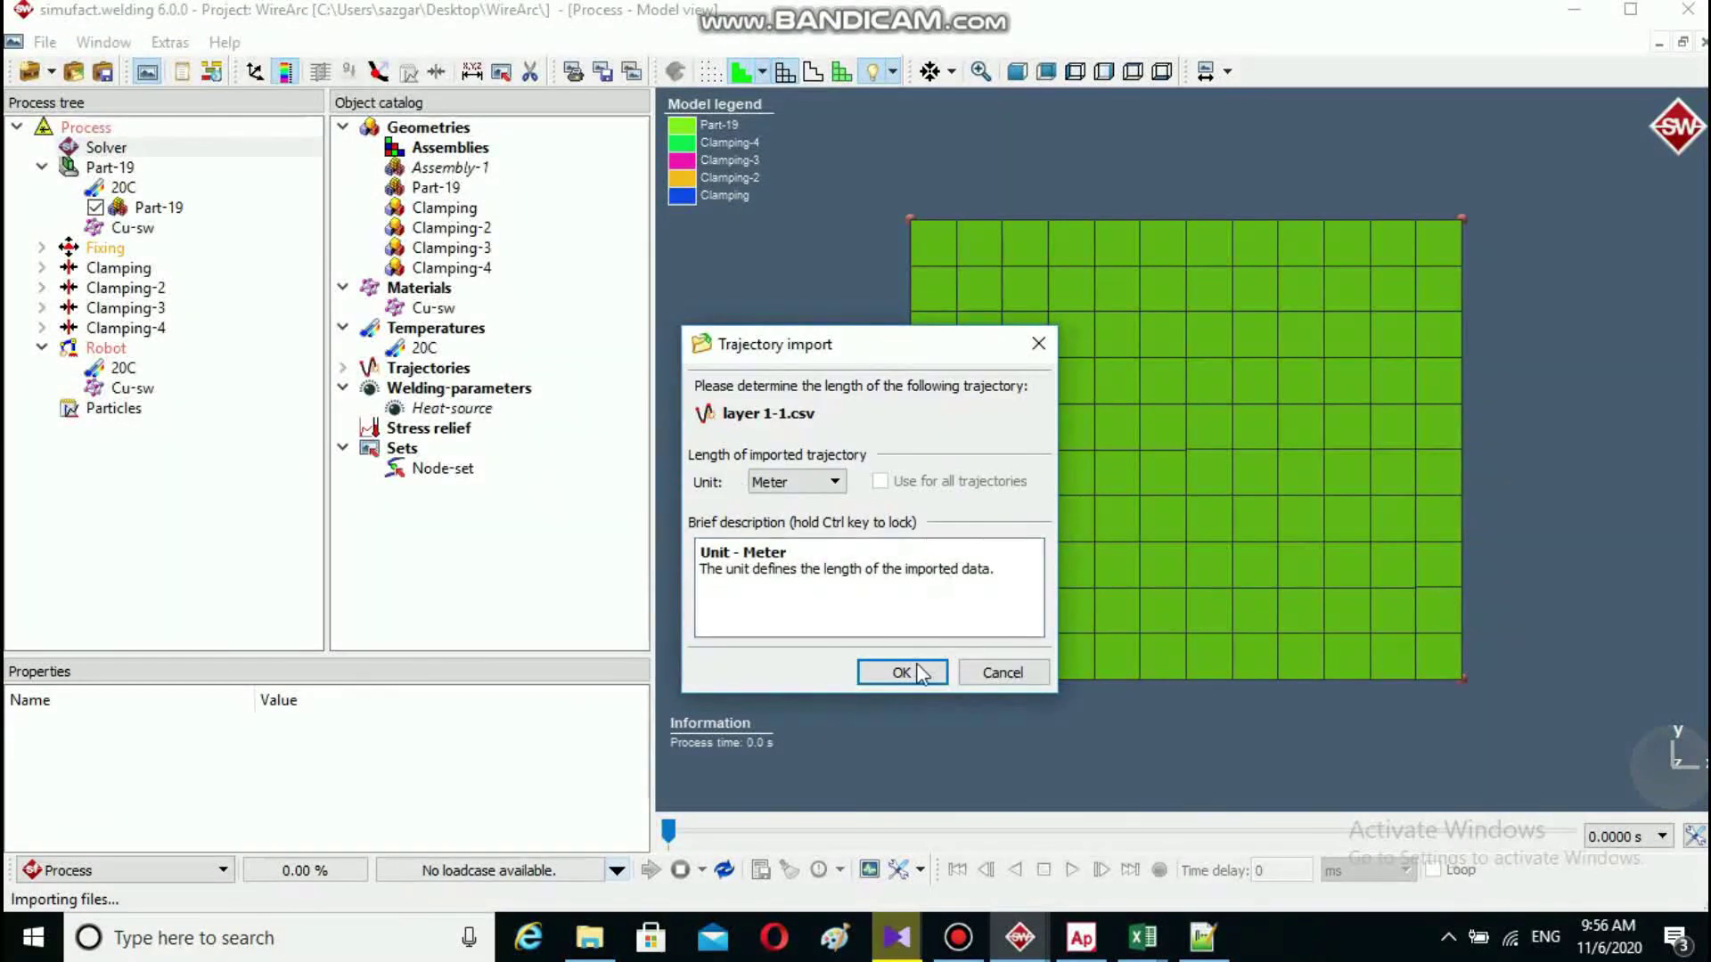
click(802, 484)
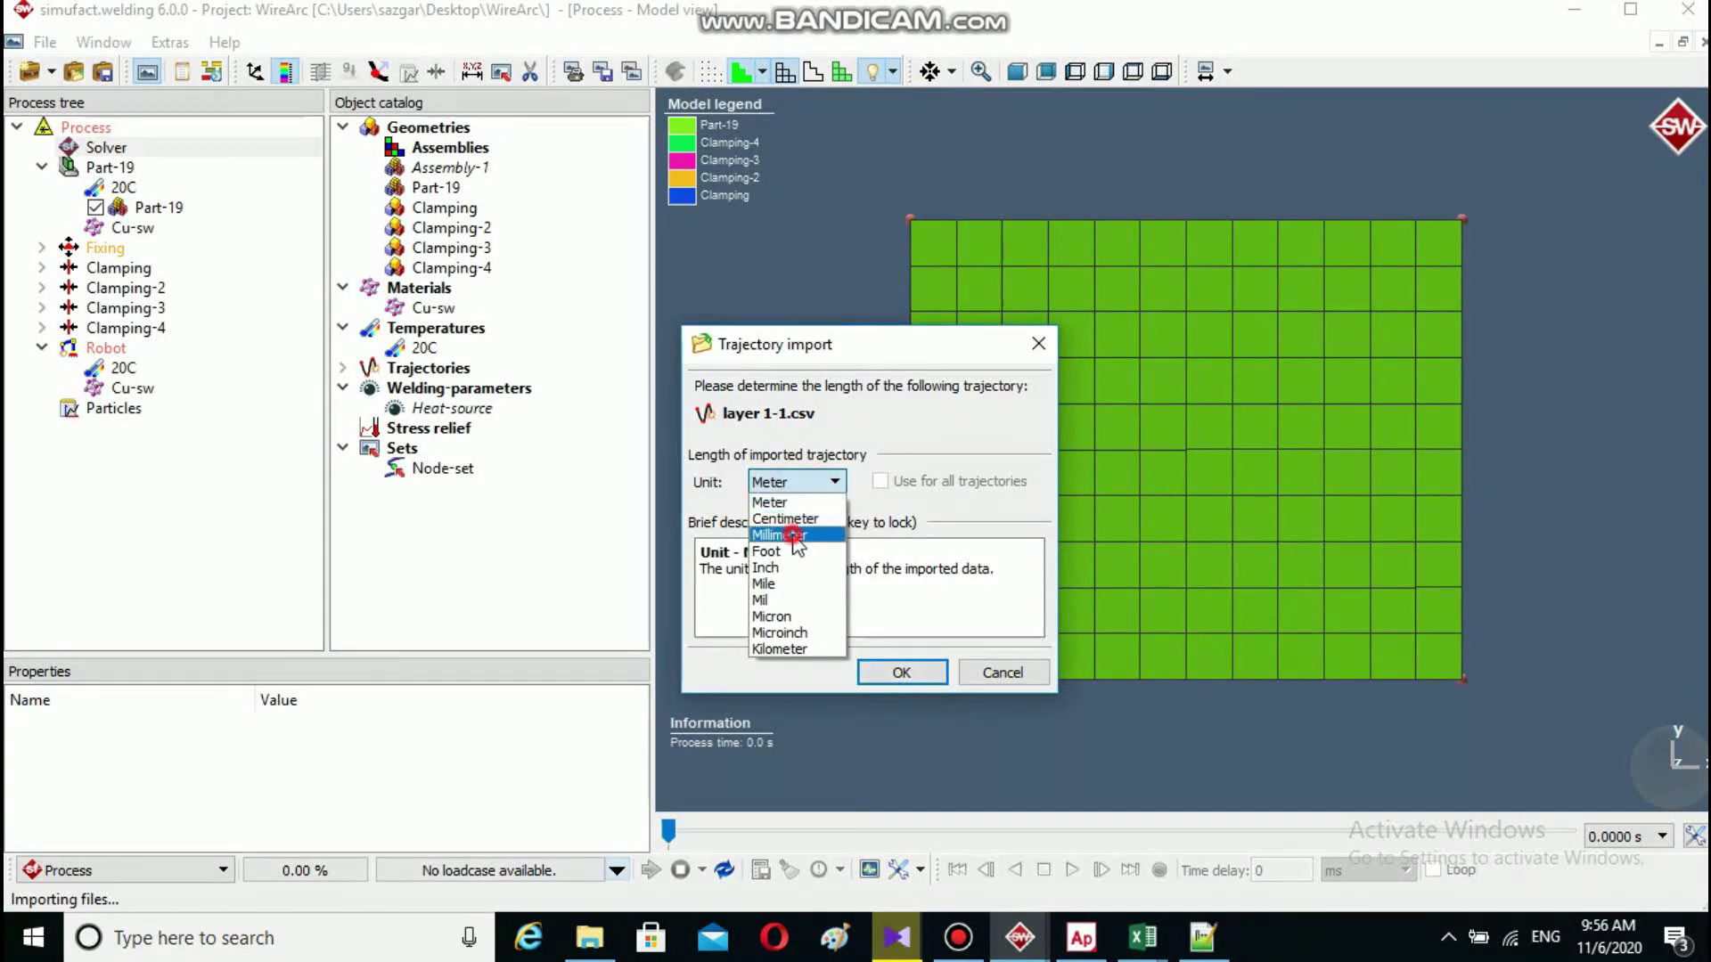
click(794, 535)
click(933, 675)
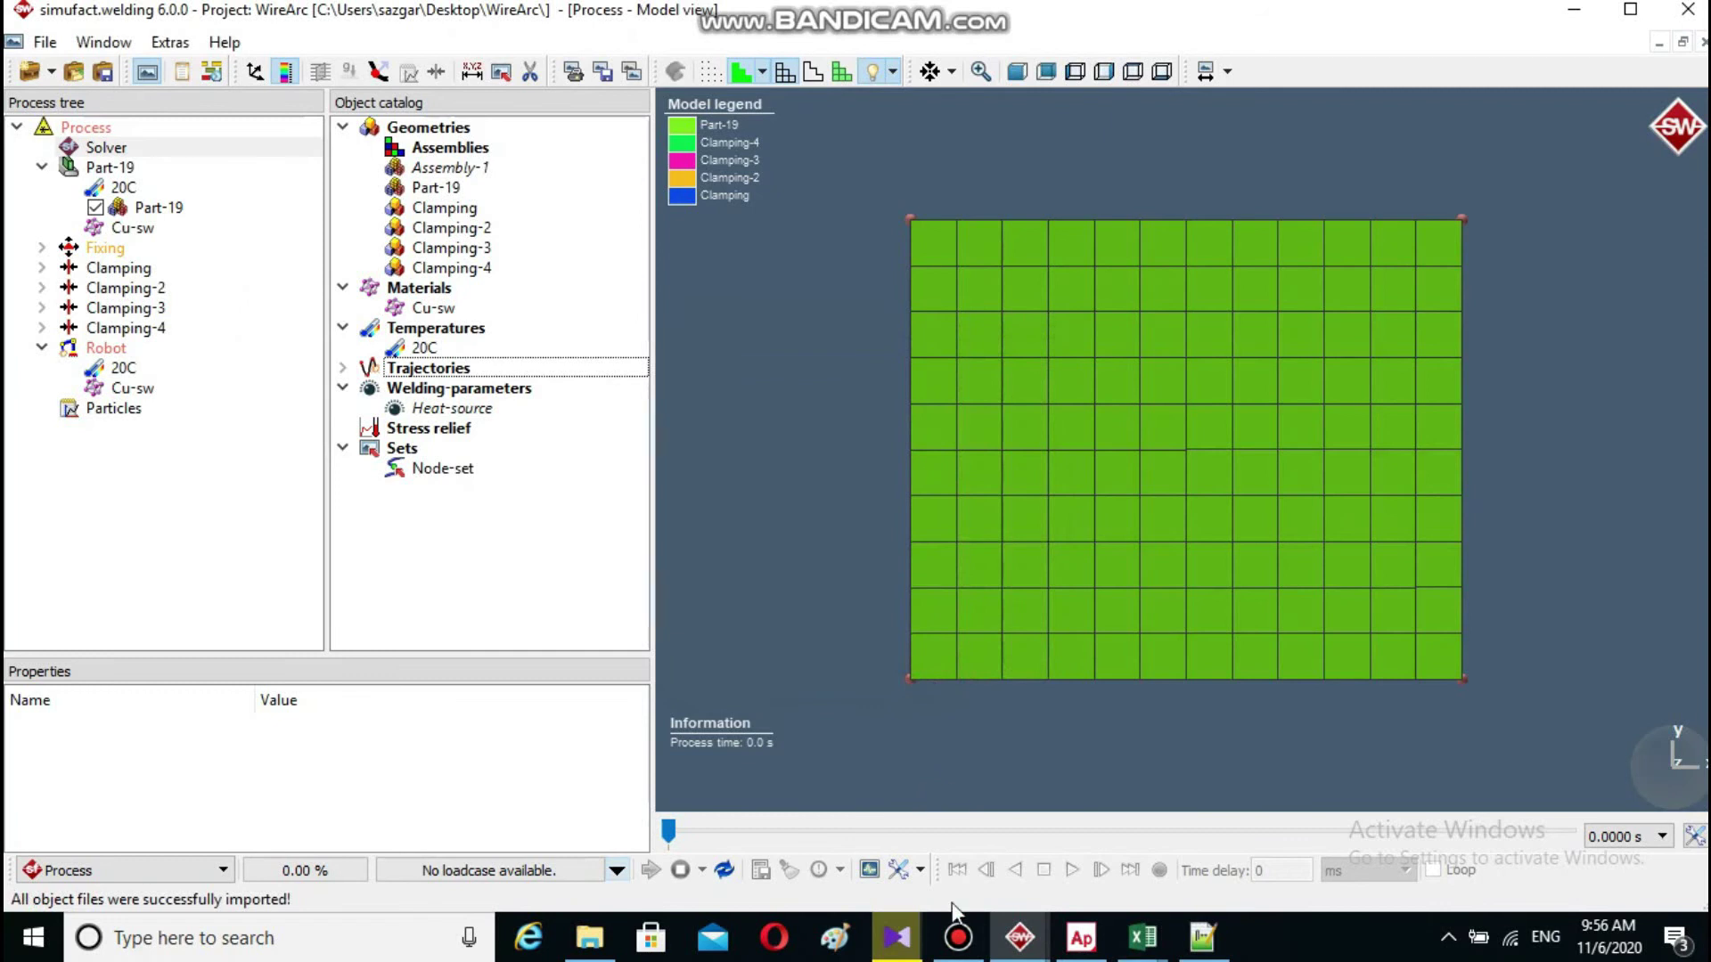
click(343, 368)
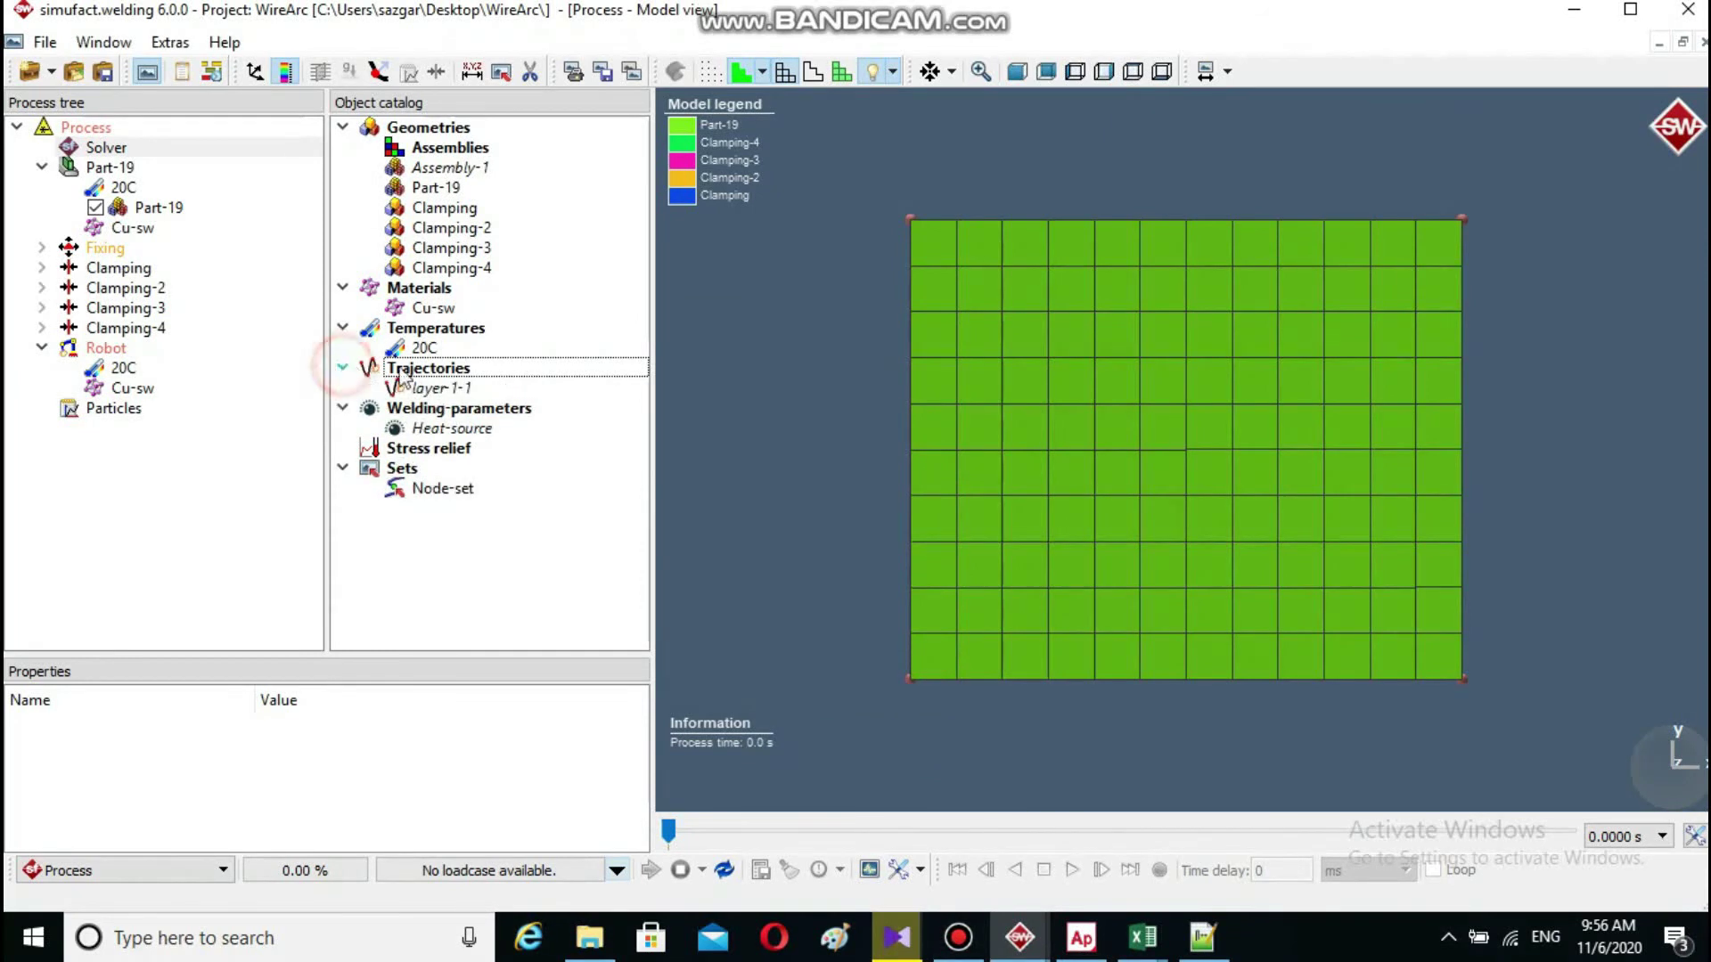
click(442, 395)
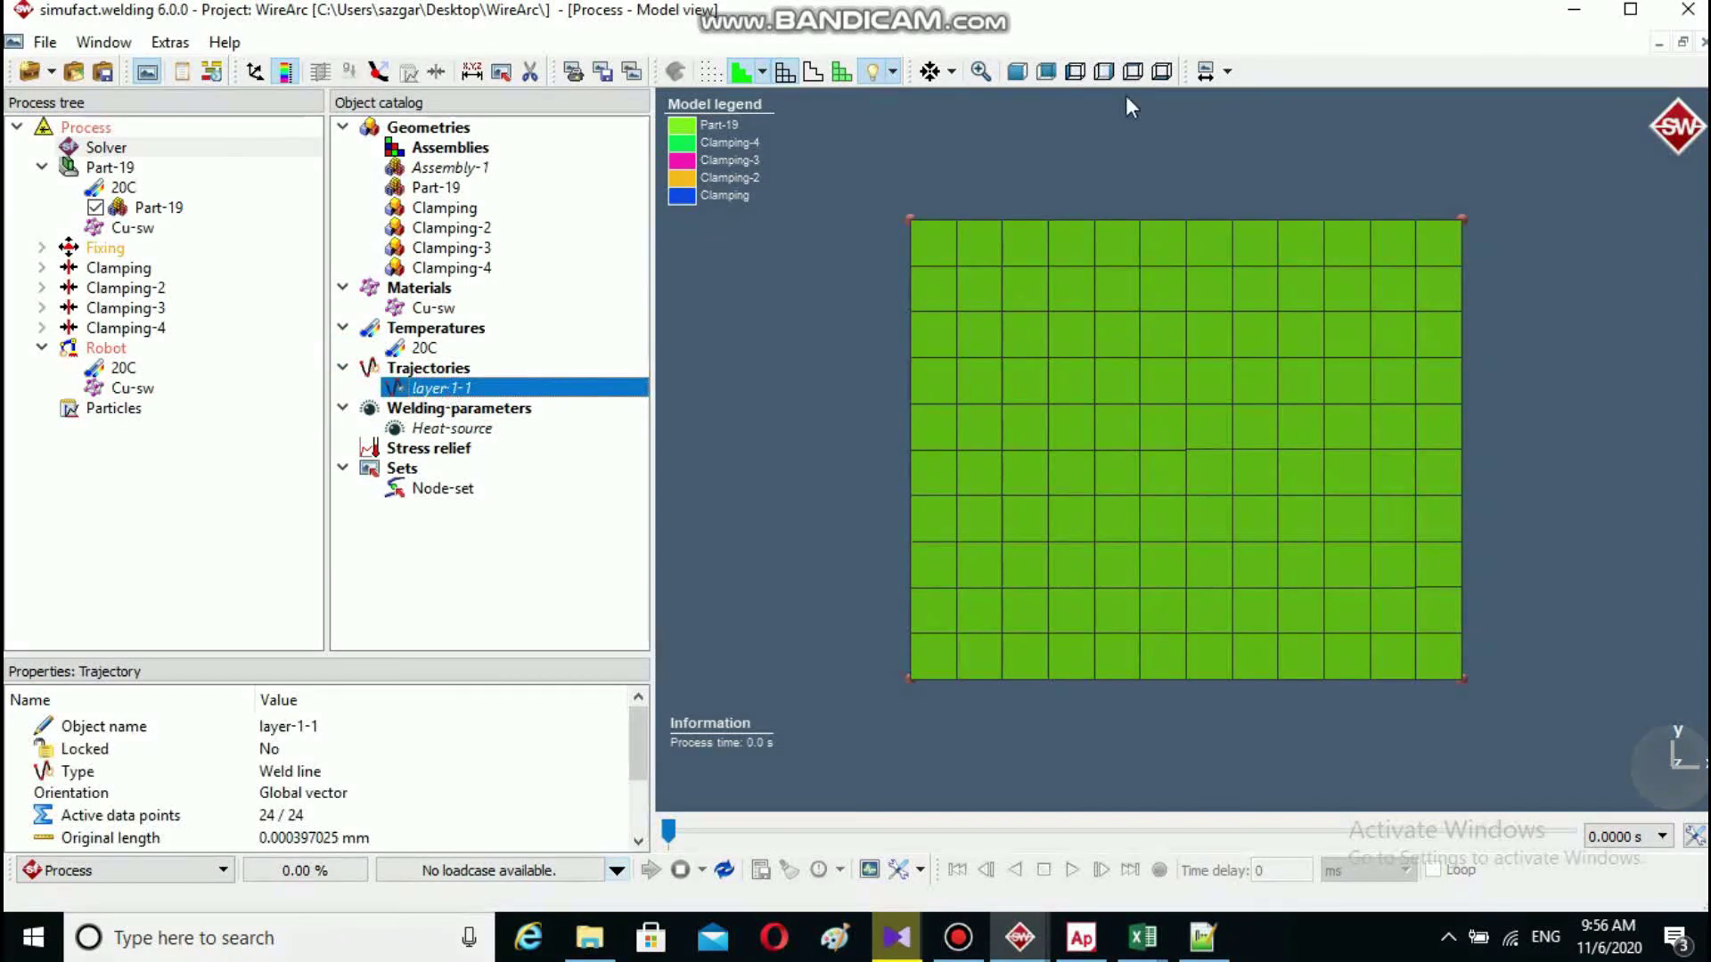
- Return to Book1 in Excel and look through the sheets layer 1 (2) to layer 1 (6)
click(1592, 16)
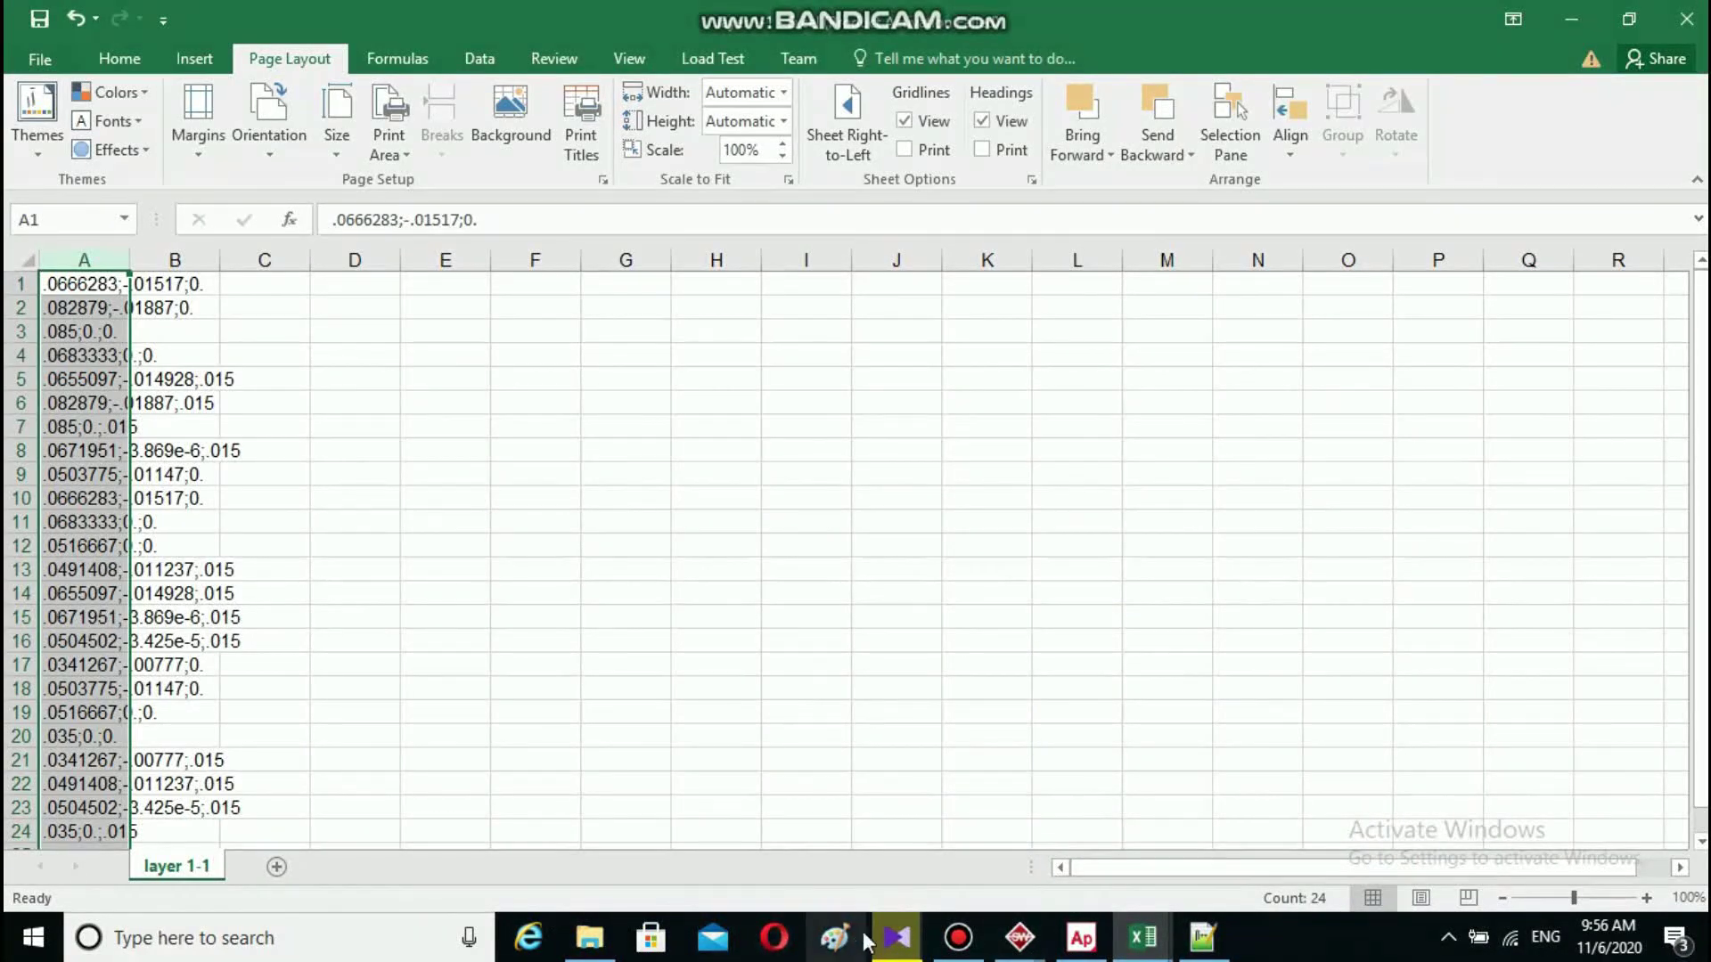
mouse_move(1154, 952)
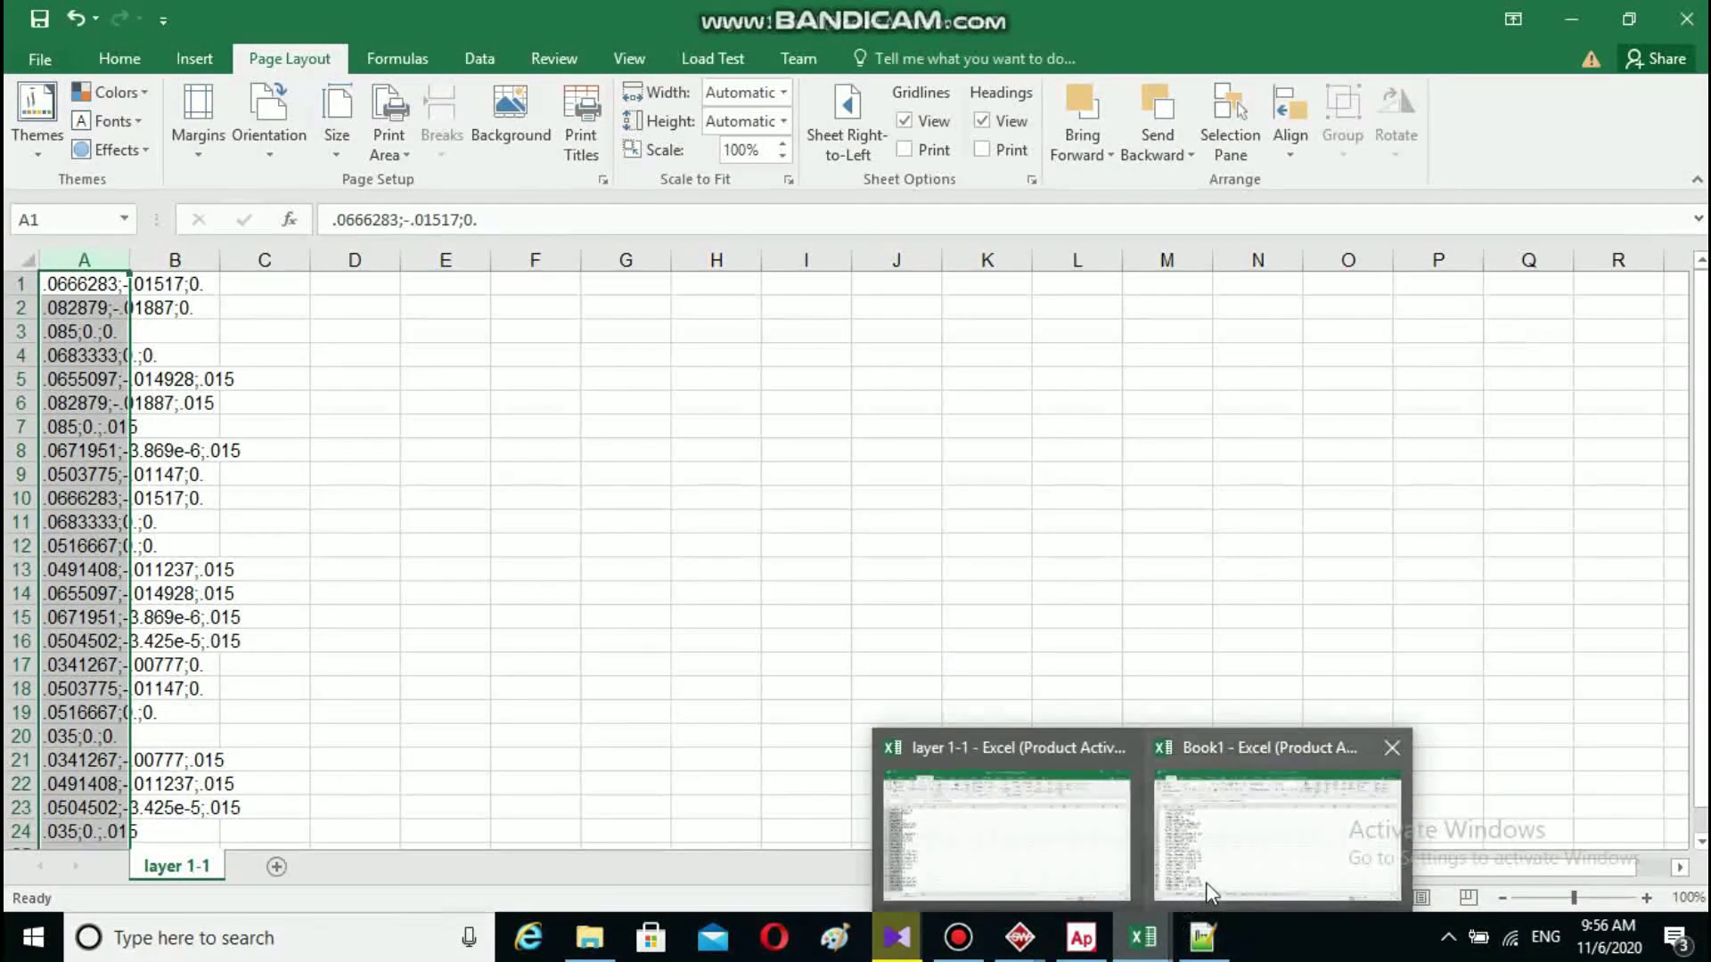
click(1205, 882)
click(432, 882)
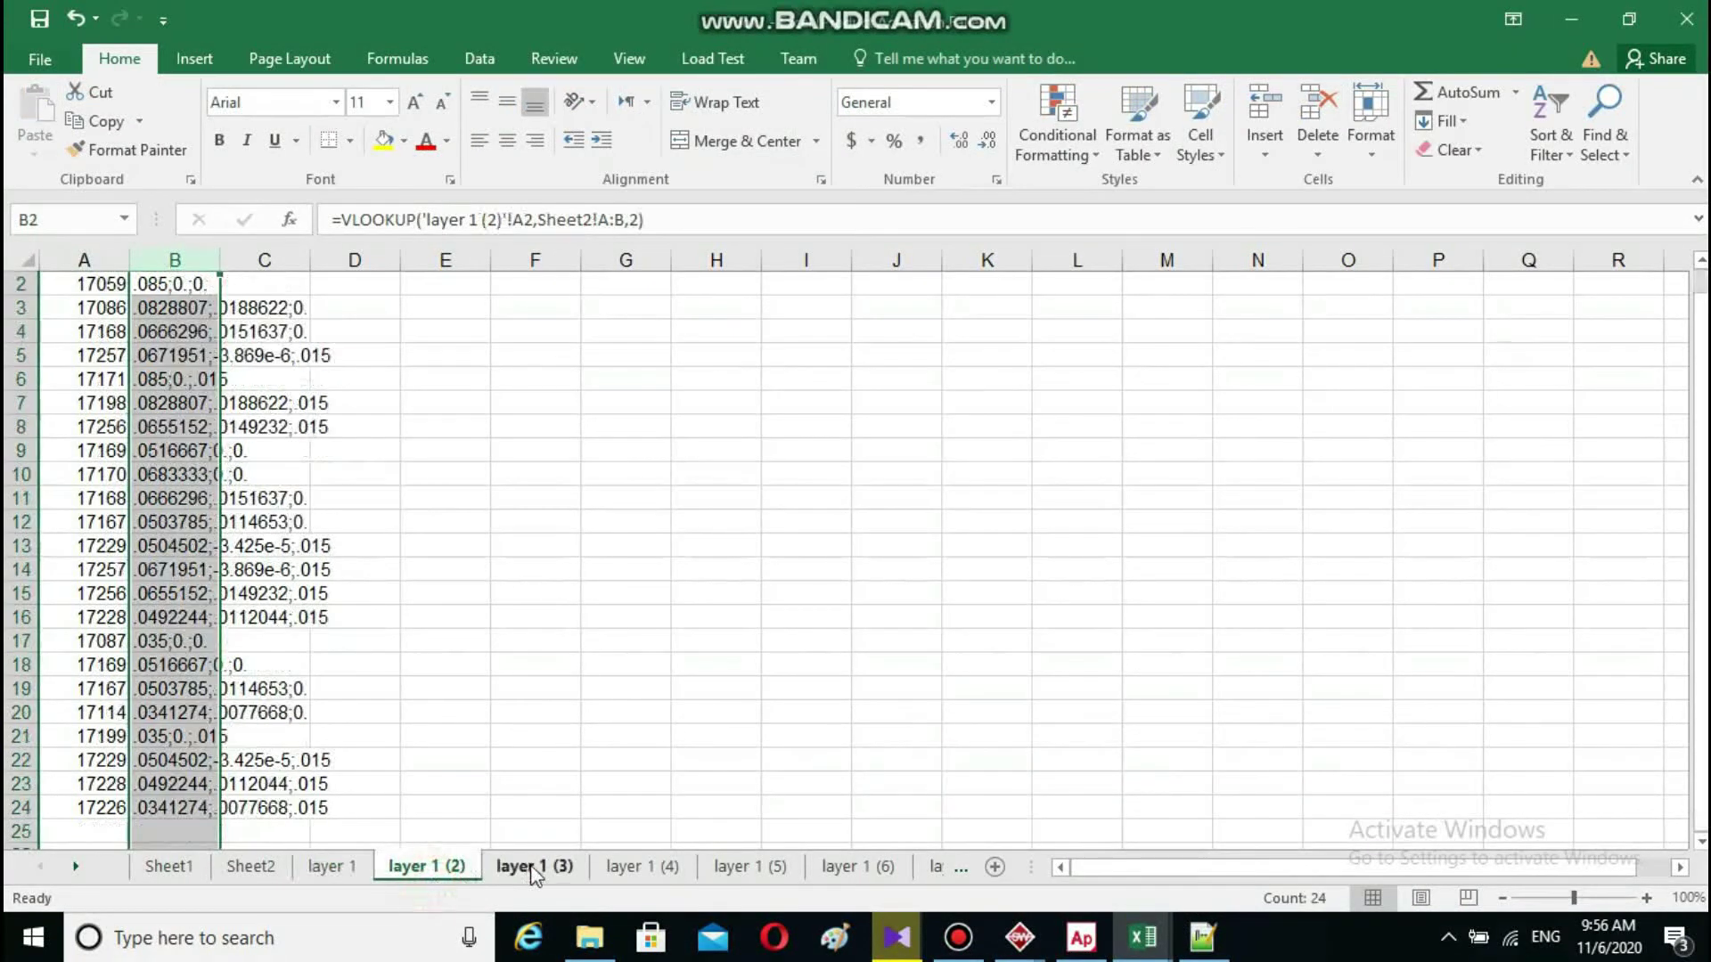
click(535, 866)
click(640, 866)
click(777, 875)
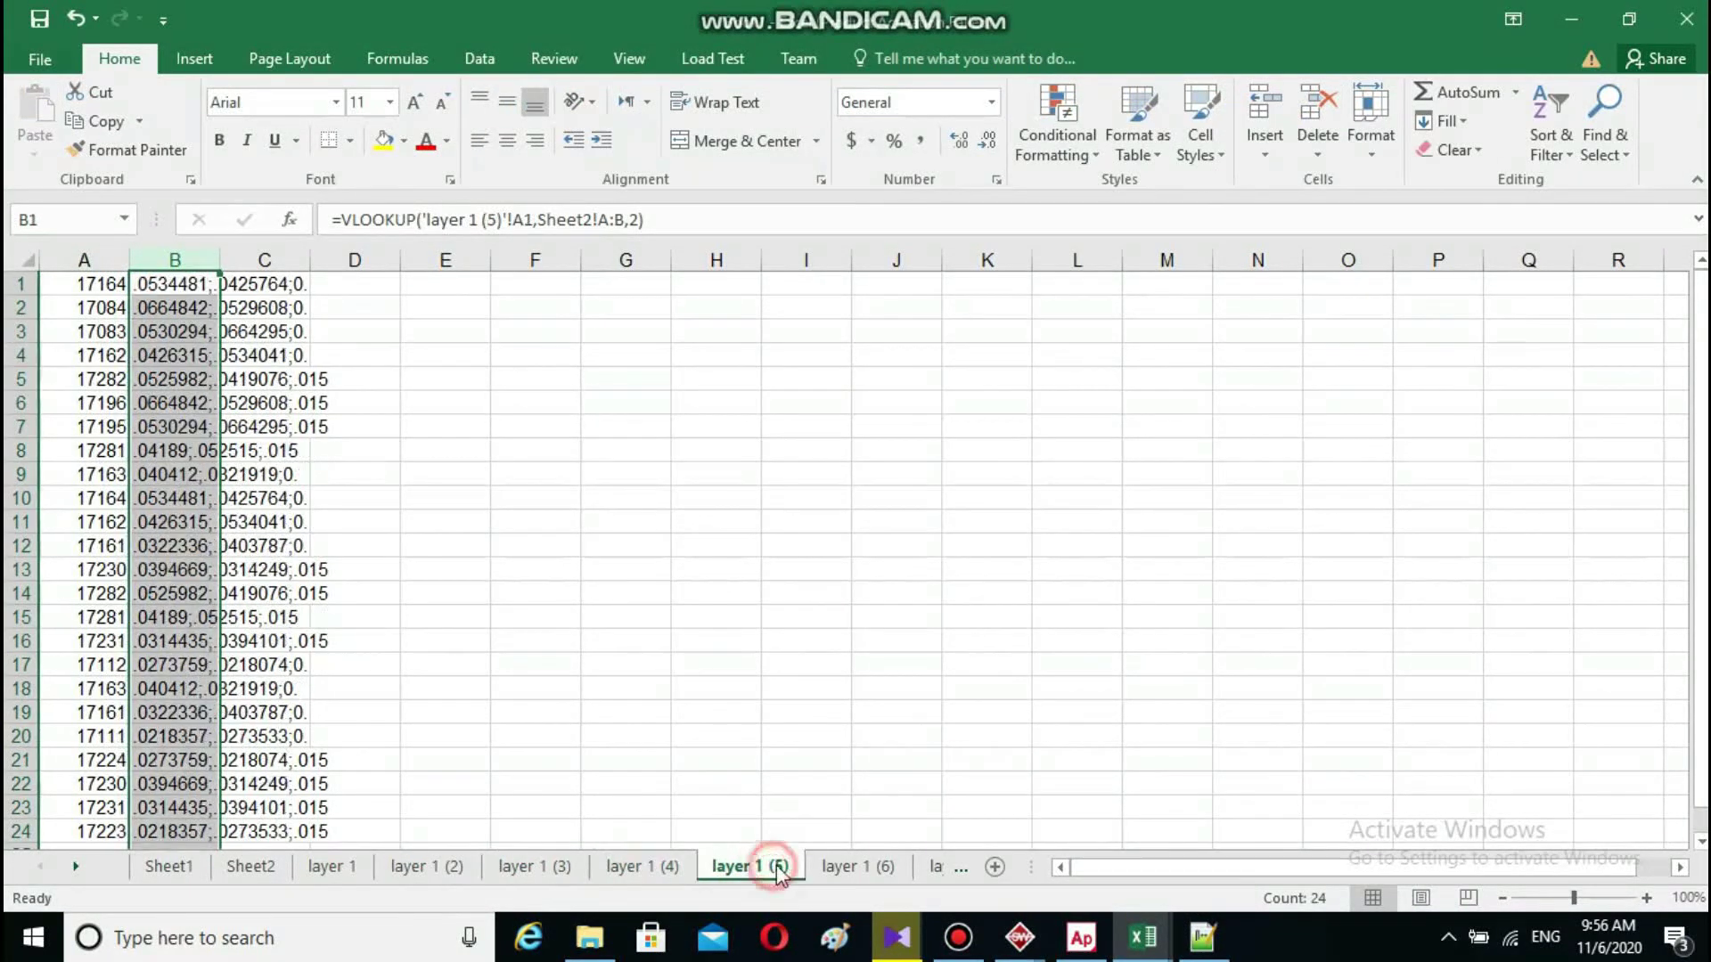
click(859, 872)
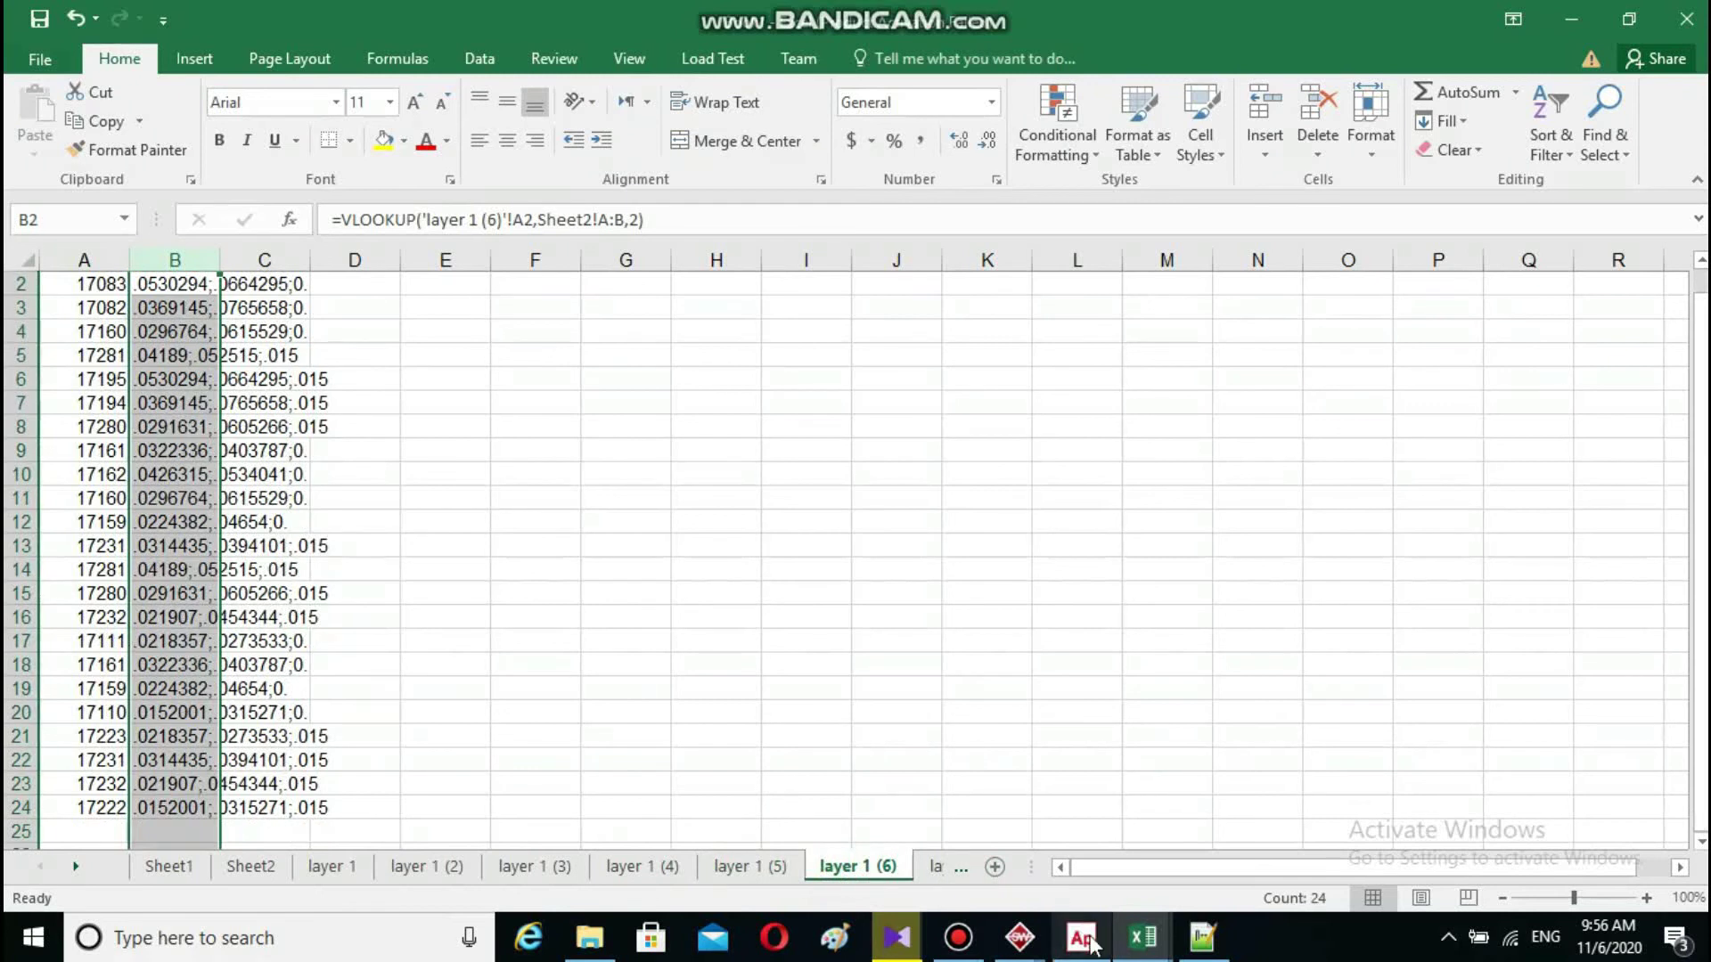
- Go back to the layer 1 sheet and examine the lookup formula in B1 and the reference in A1
mouse_move(1115, 956)
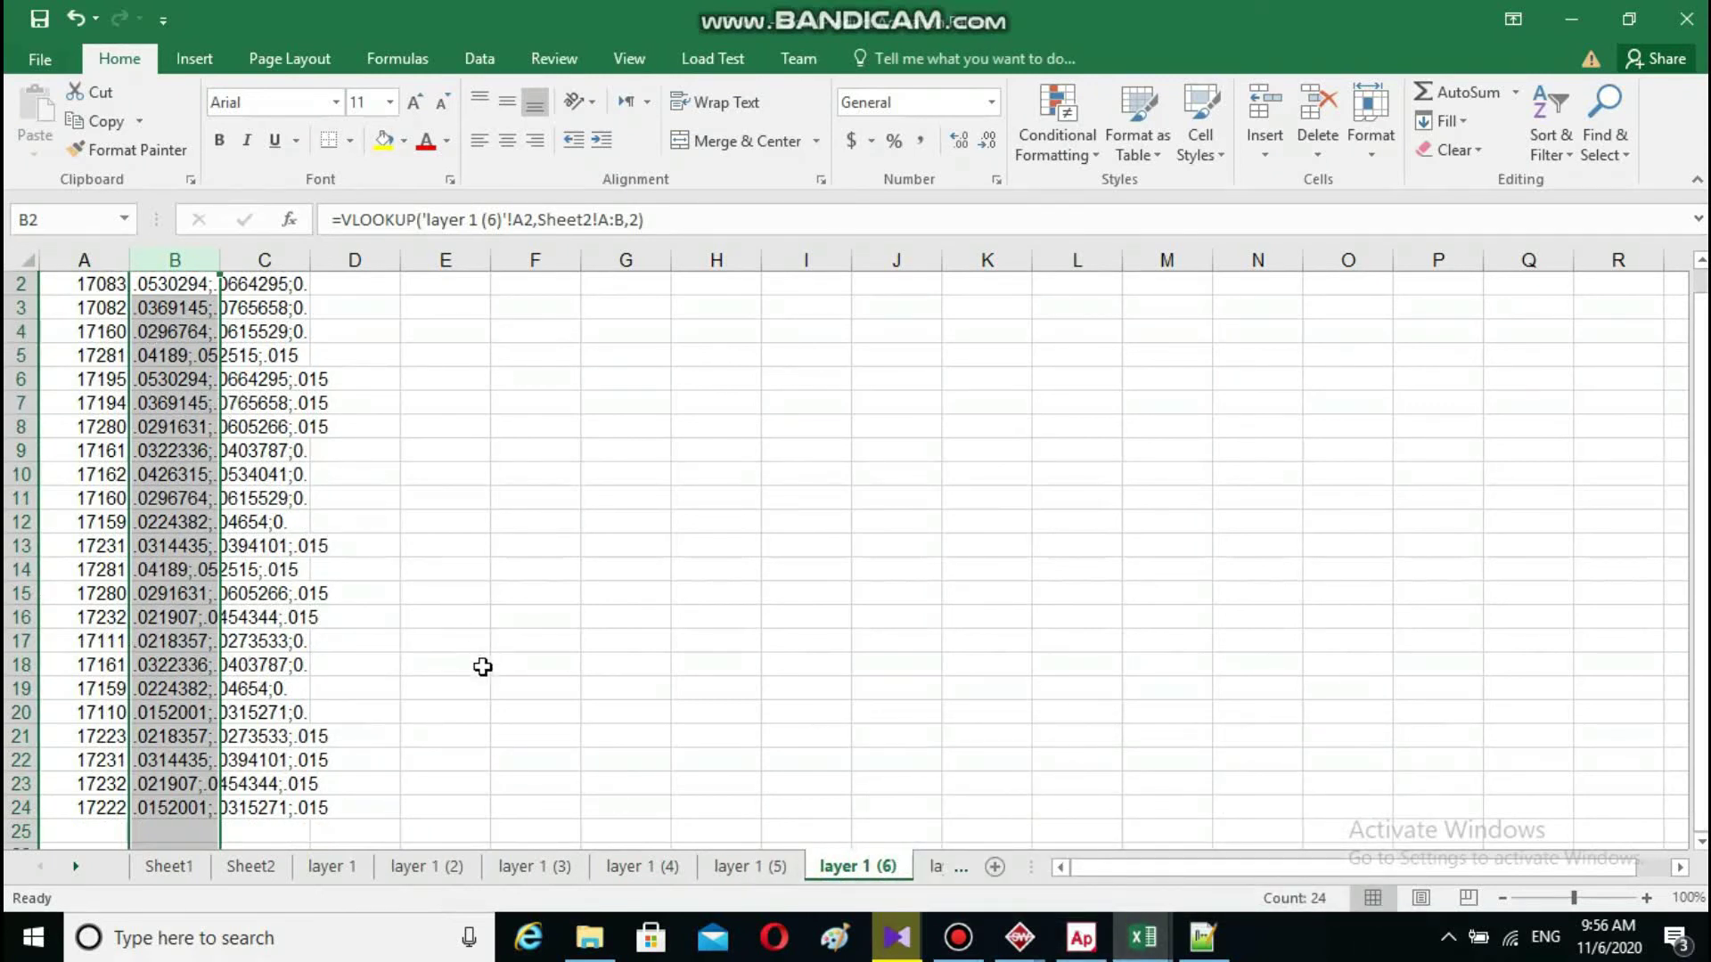
click(331, 878)
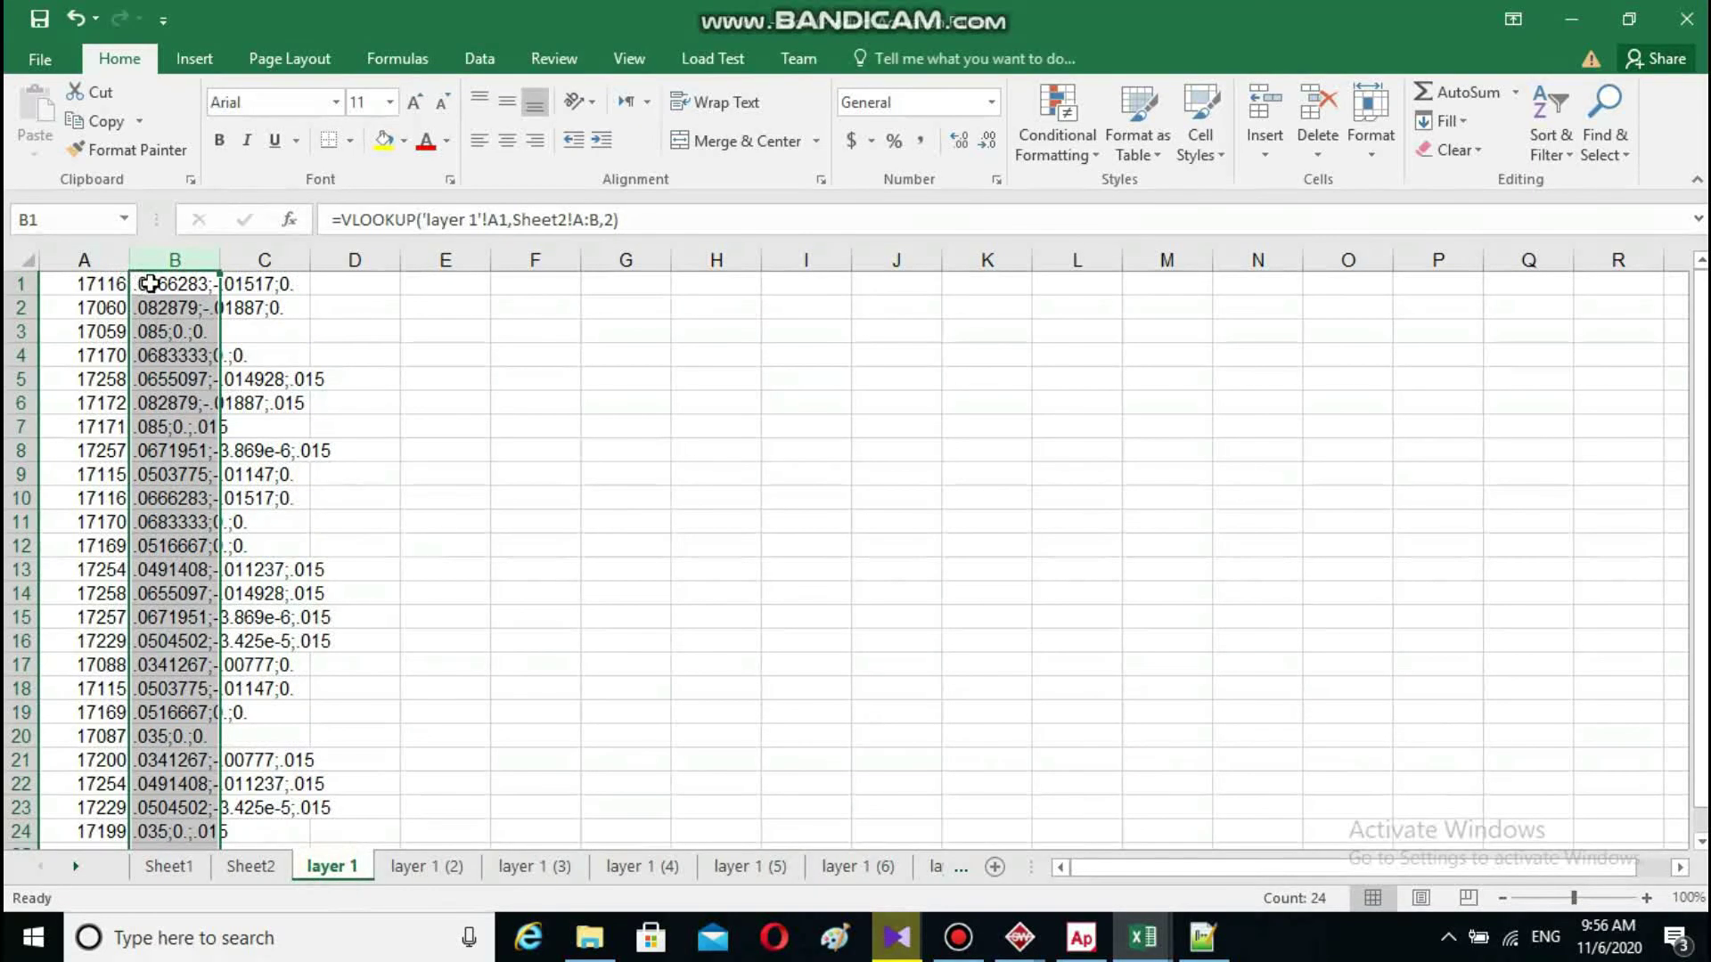
click(147, 282)
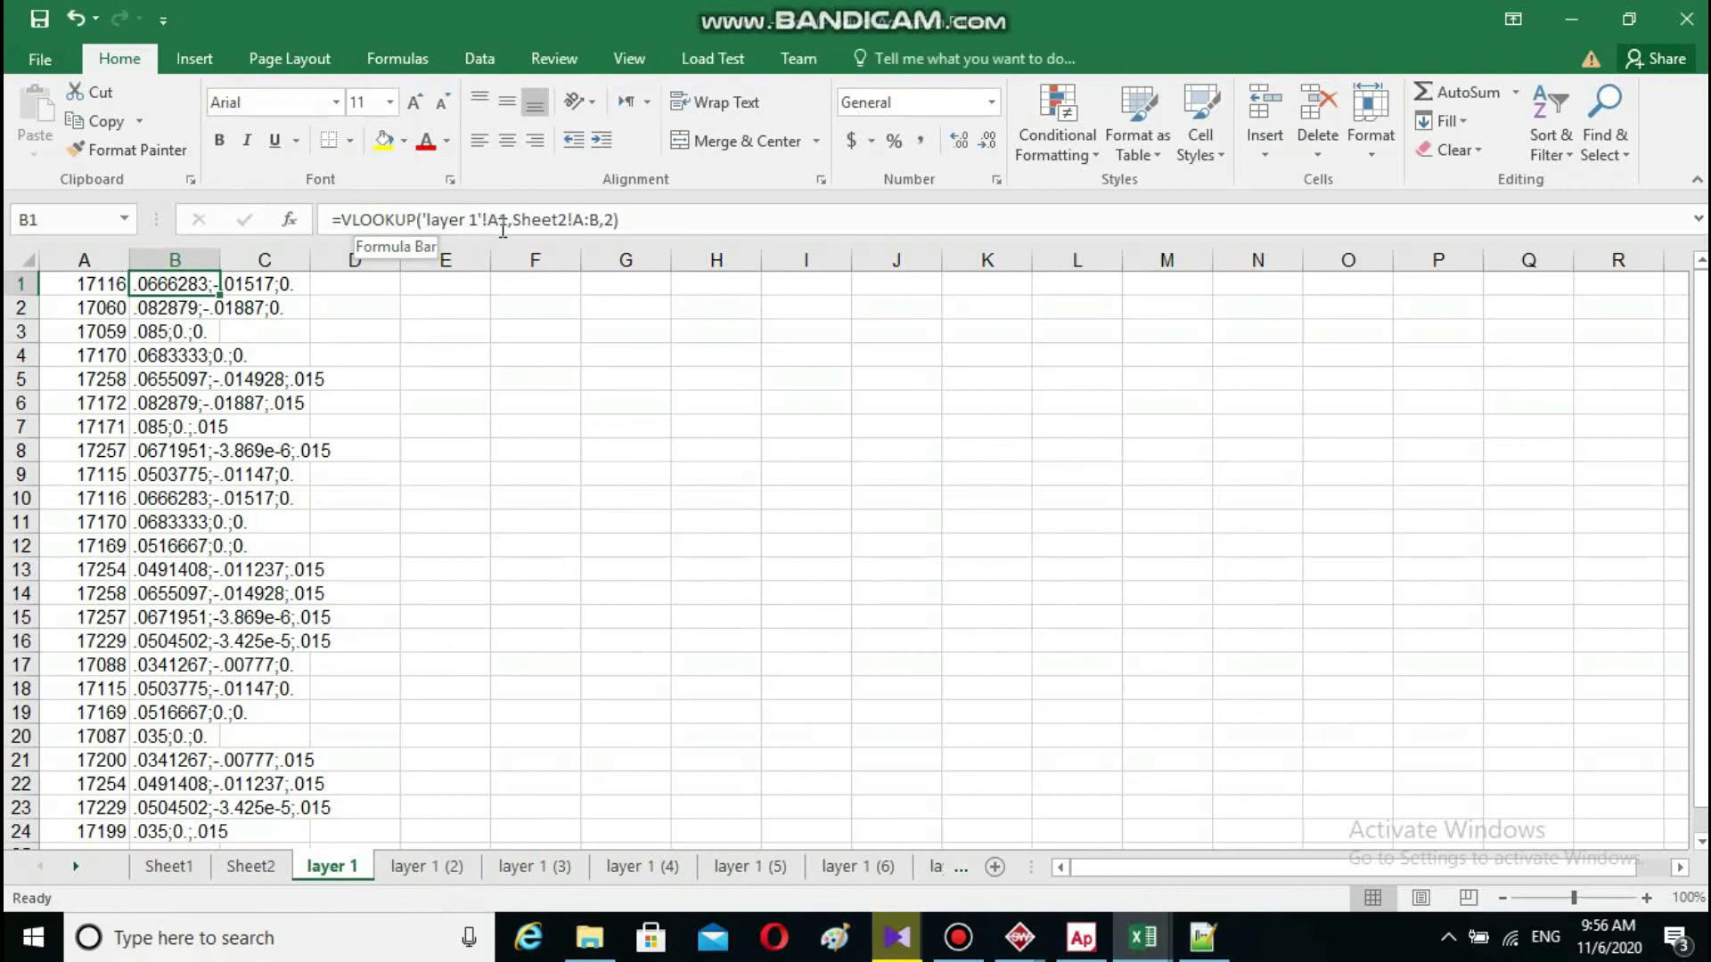
click(79, 285)
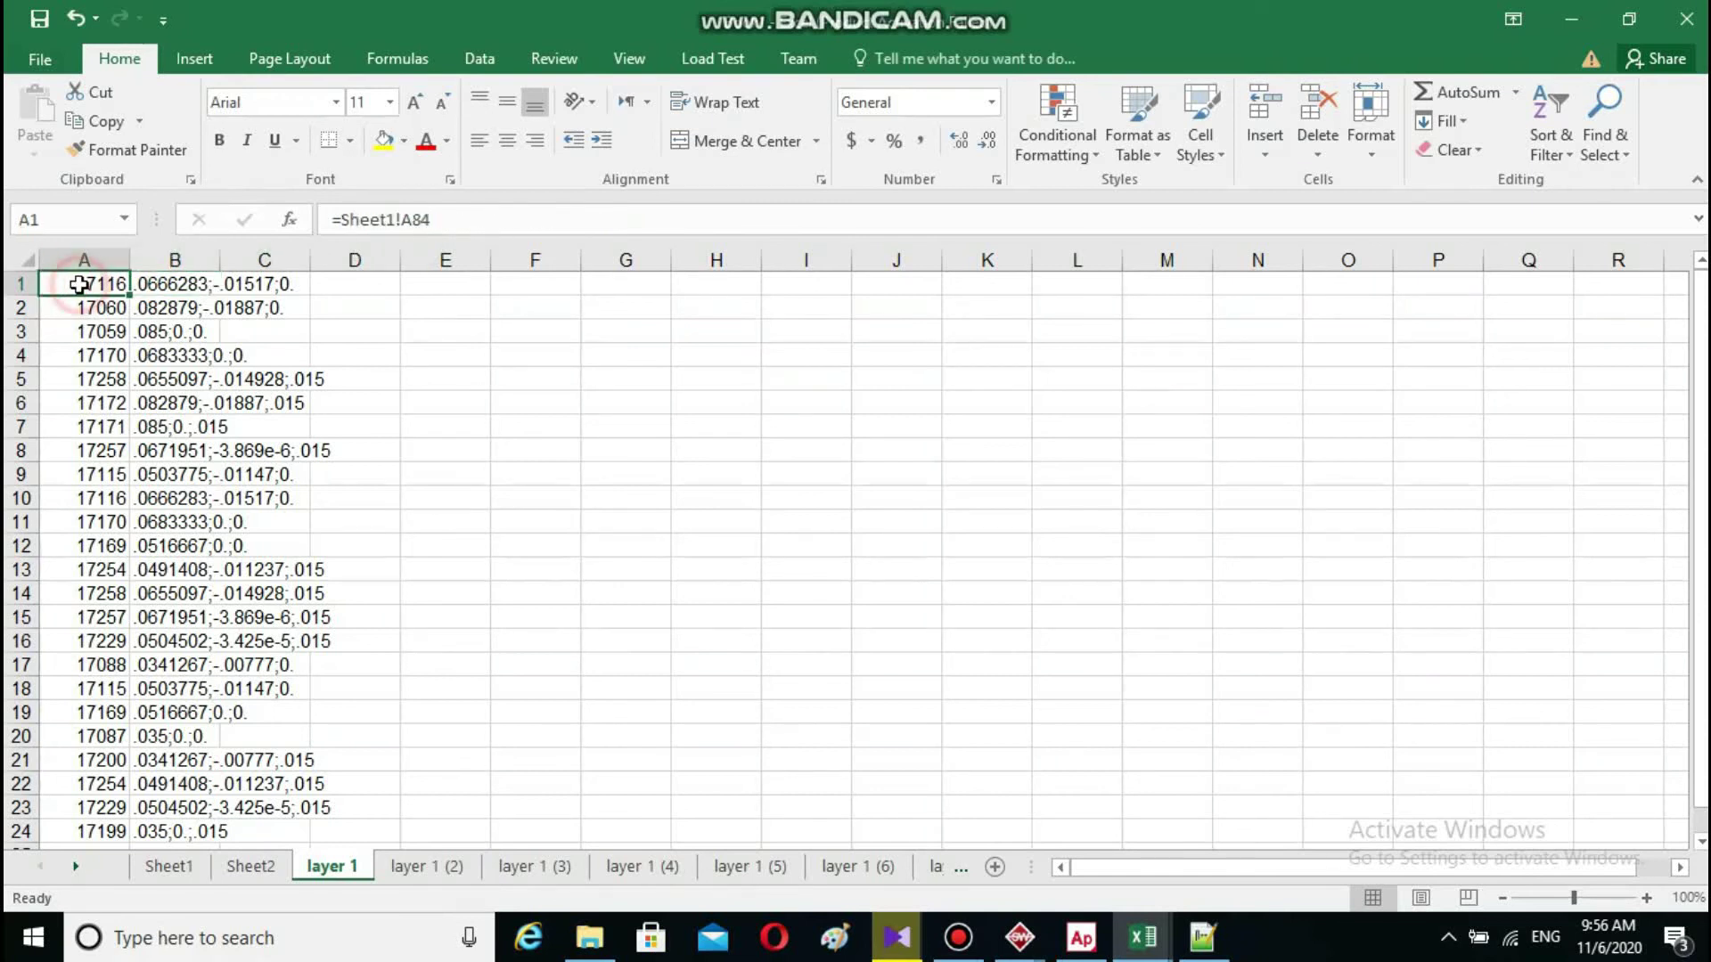
click(149, 282)
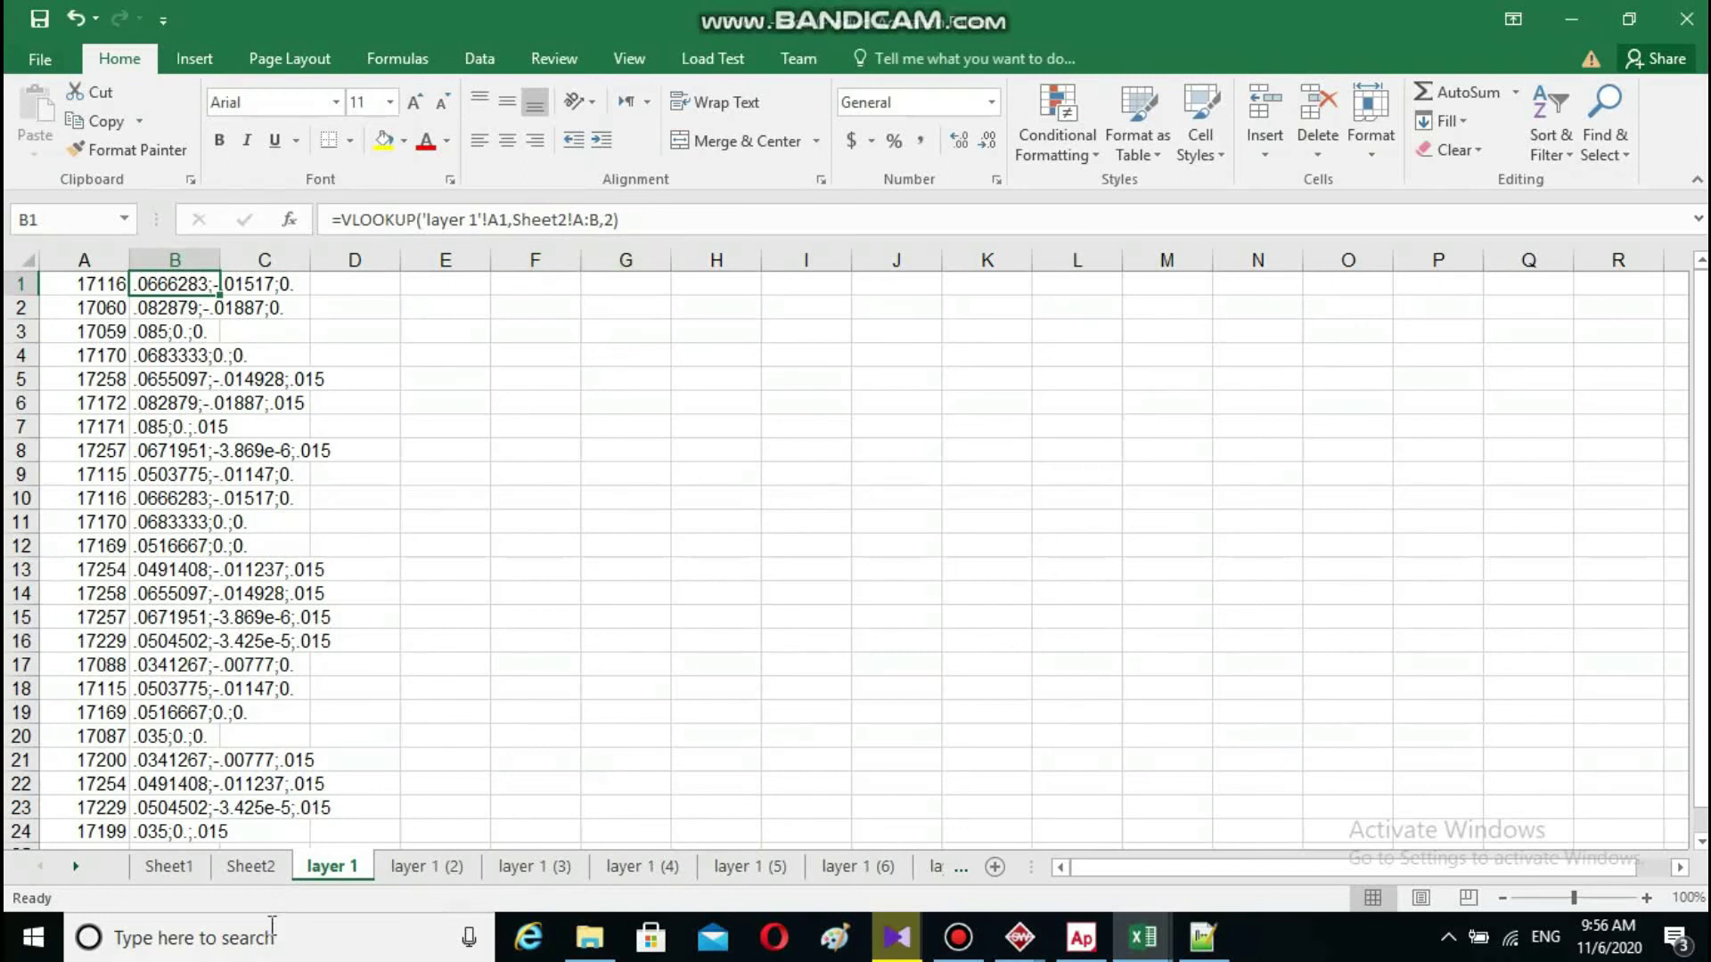
- Compare node numbers and coordinates in Sheet2 with the lookup results in row 2 of layer 1, and open layer 1 (2)
click(250, 867)
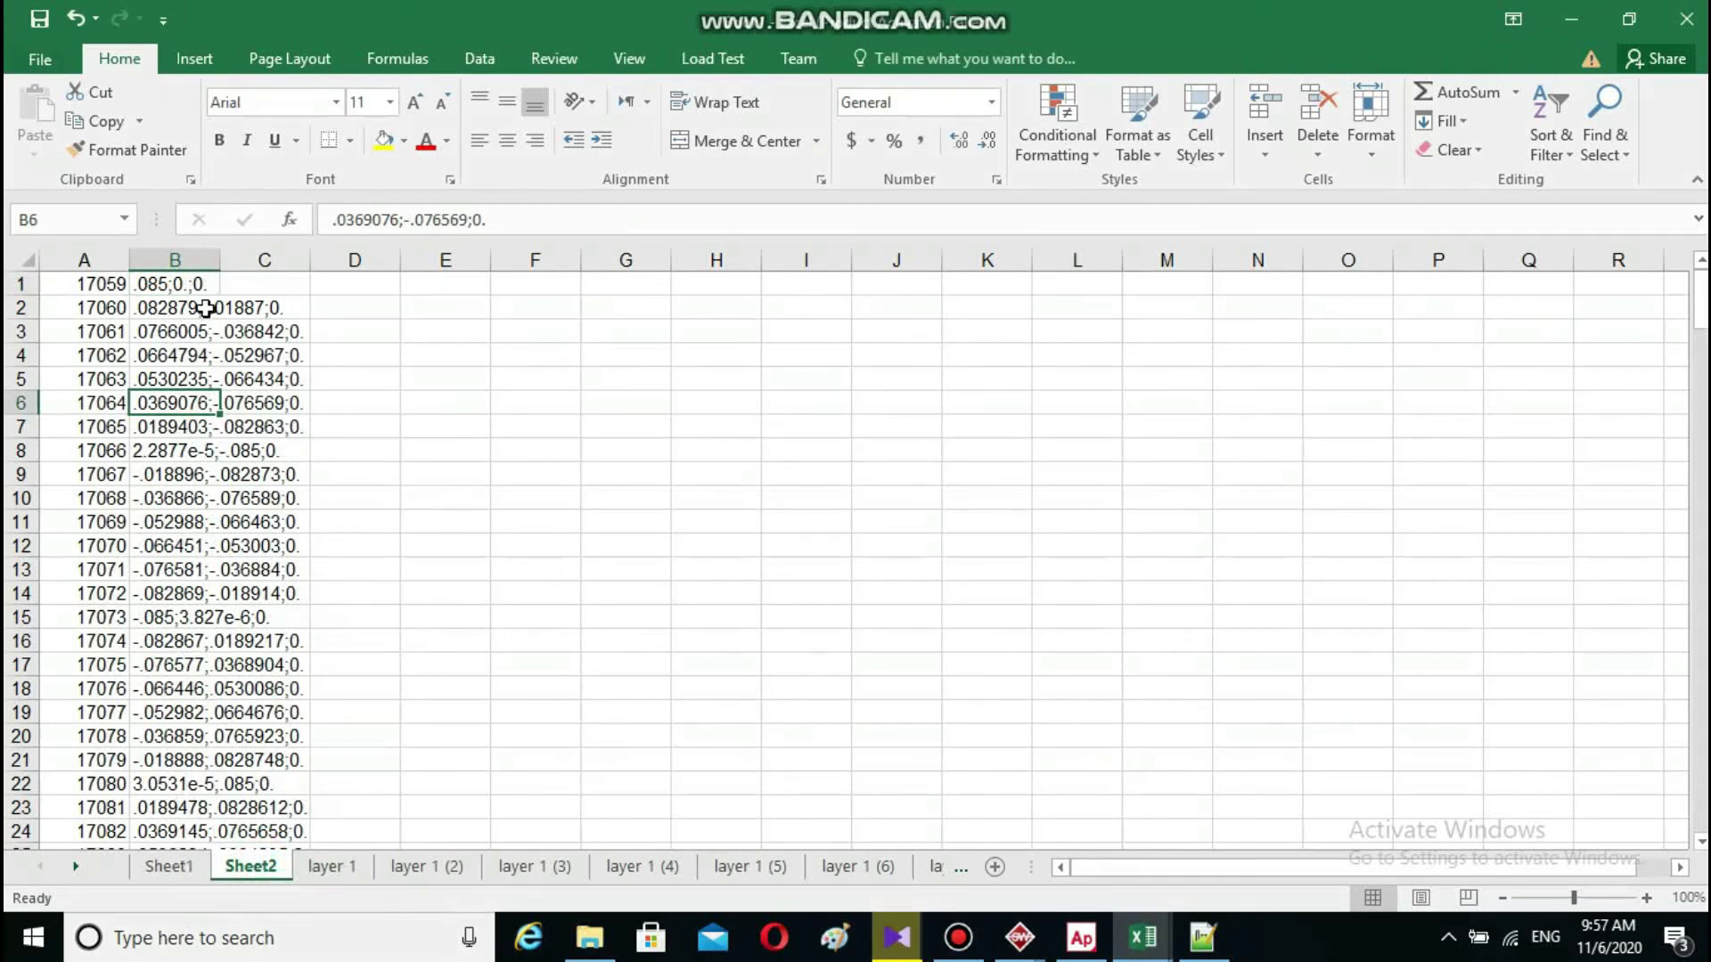
click(118, 471)
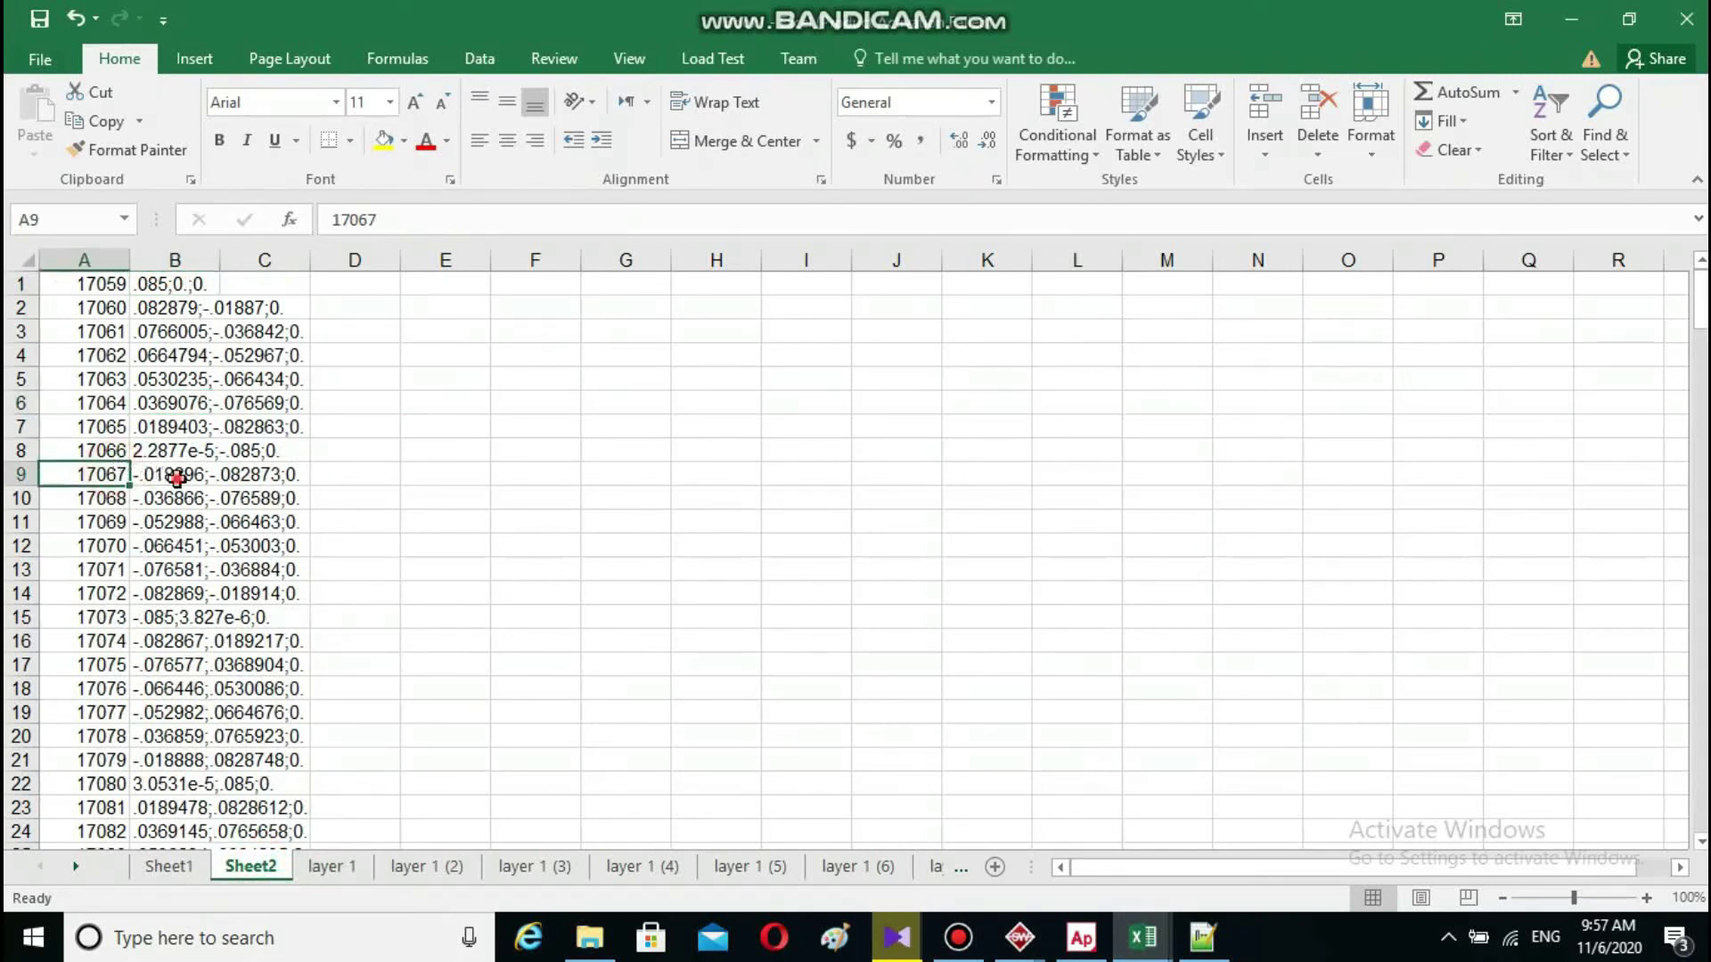
click(178, 475)
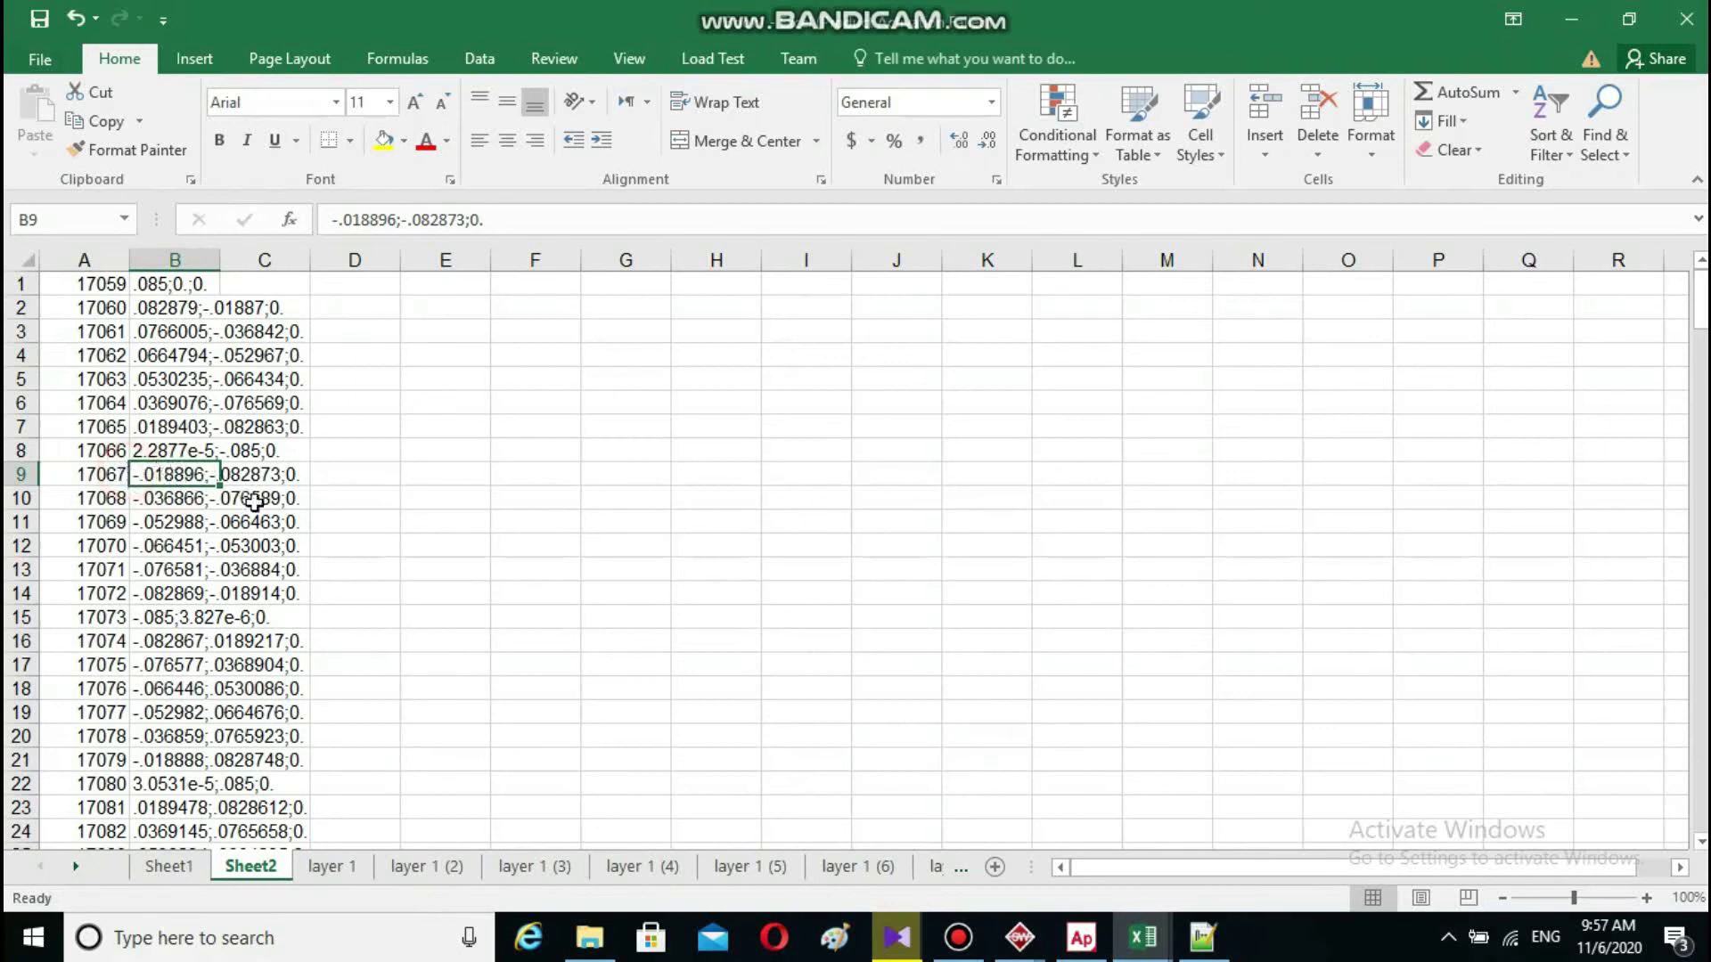
click(352, 866)
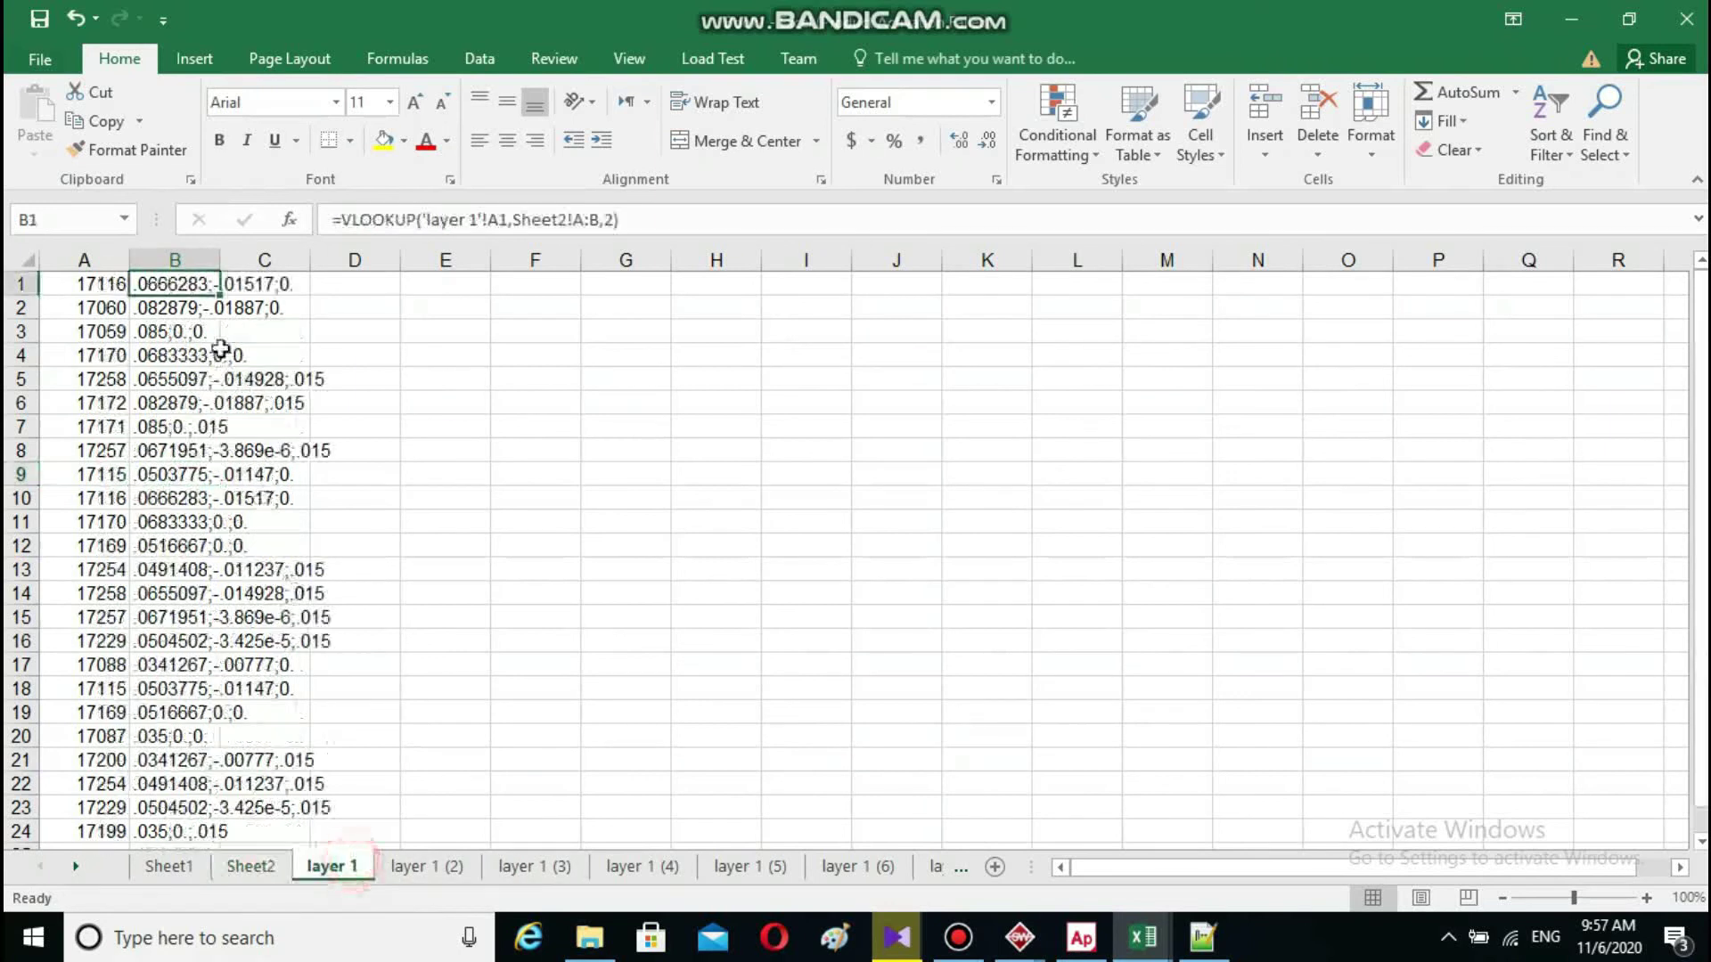
click(114, 310)
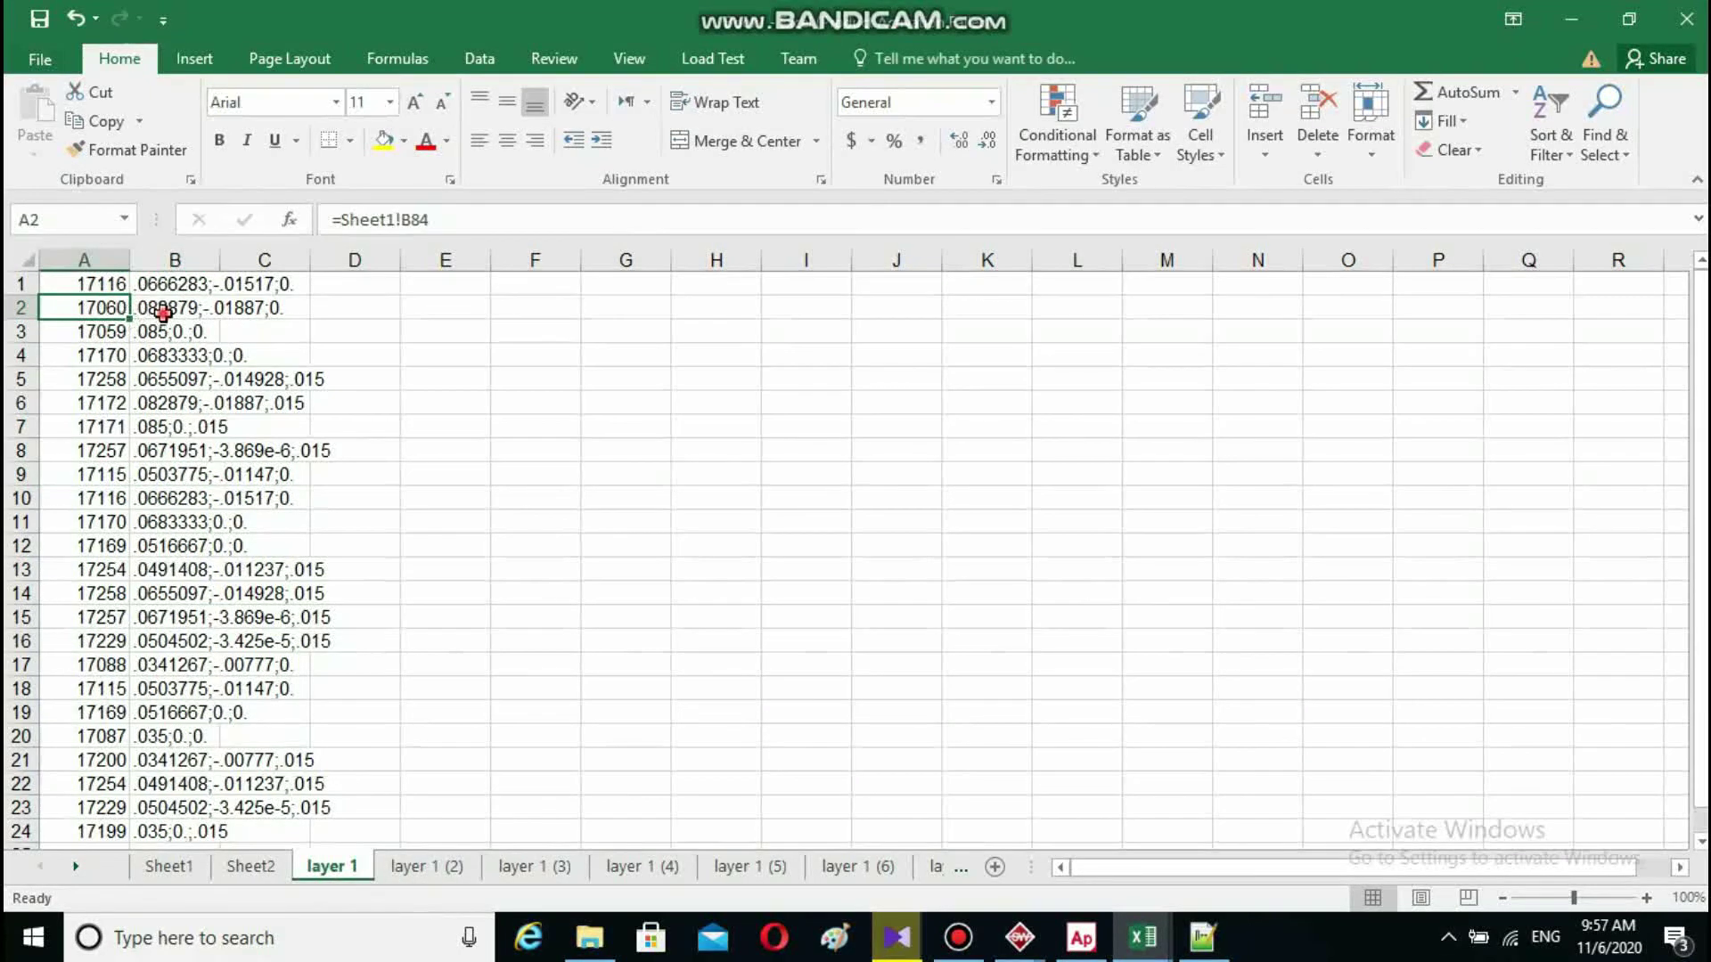
click(160, 311)
click(261, 872)
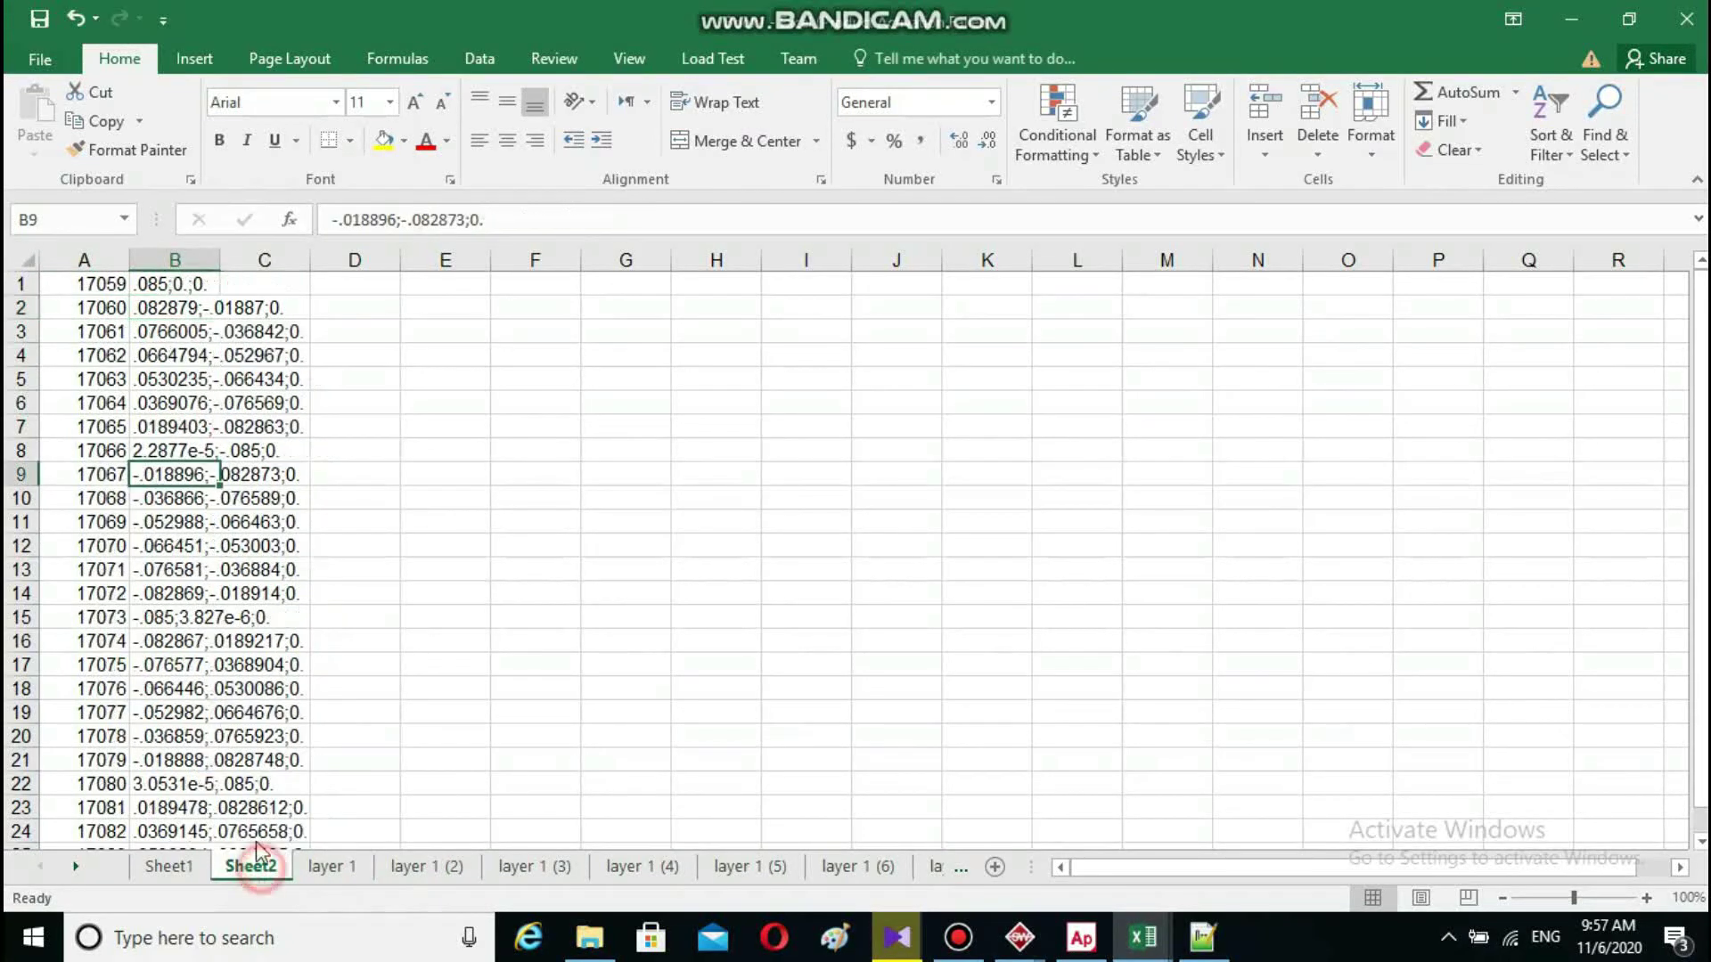
click(171, 306)
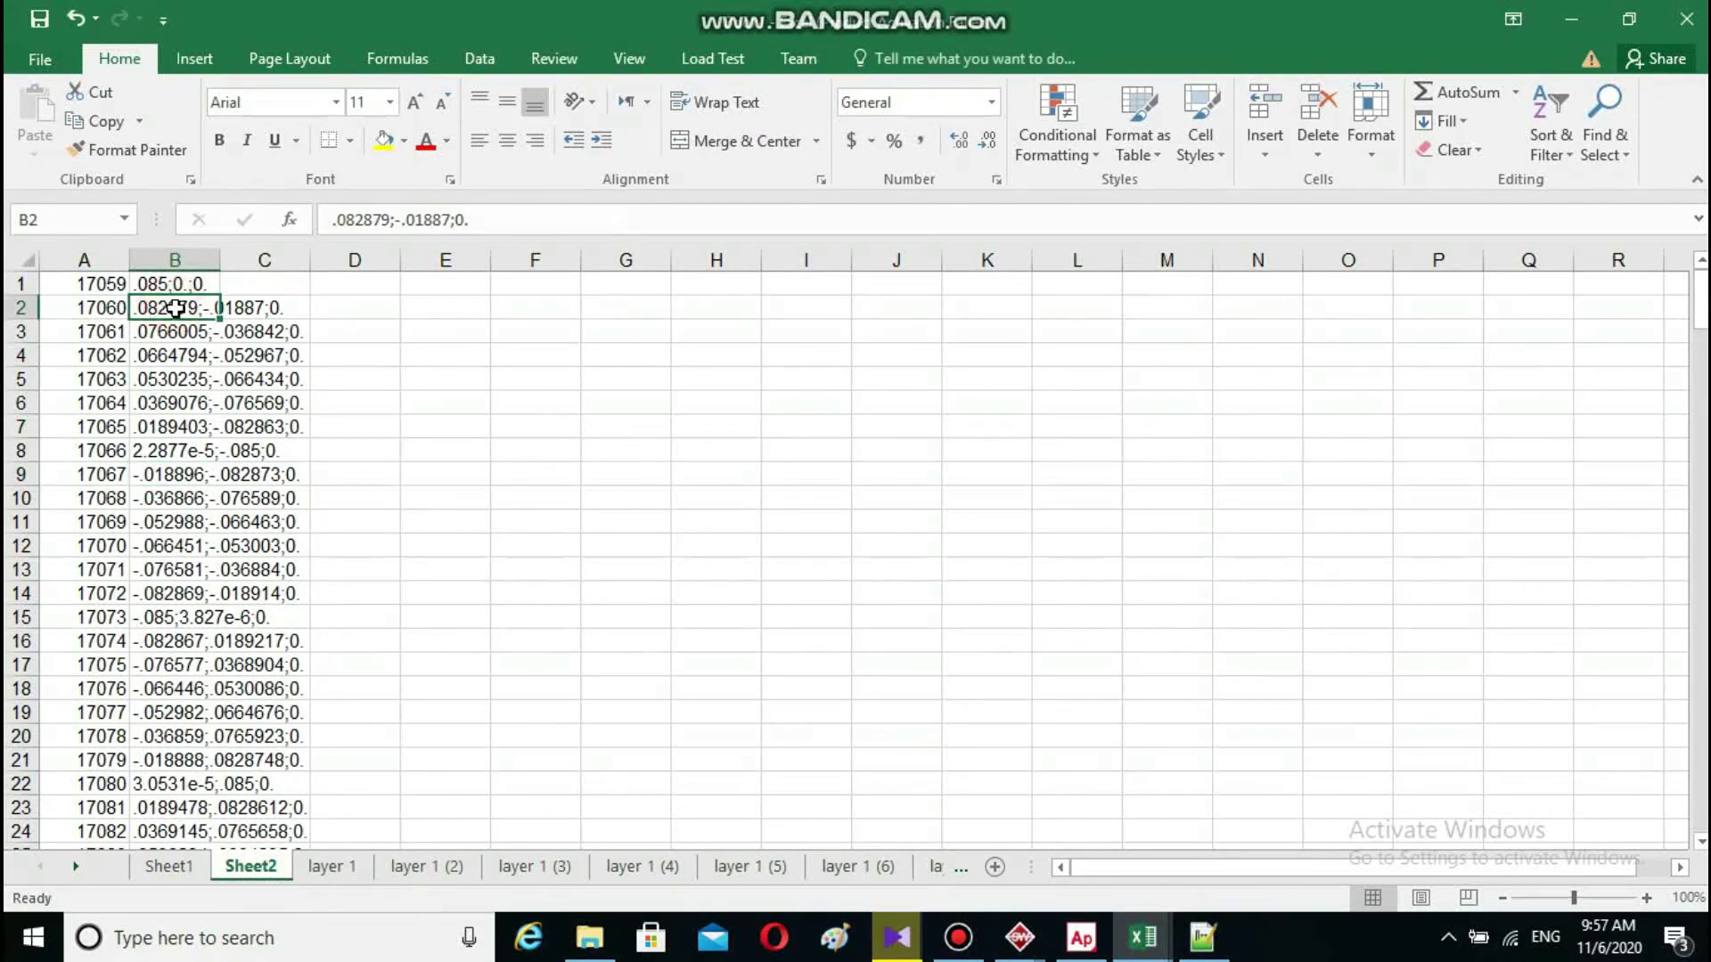
click(339, 876)
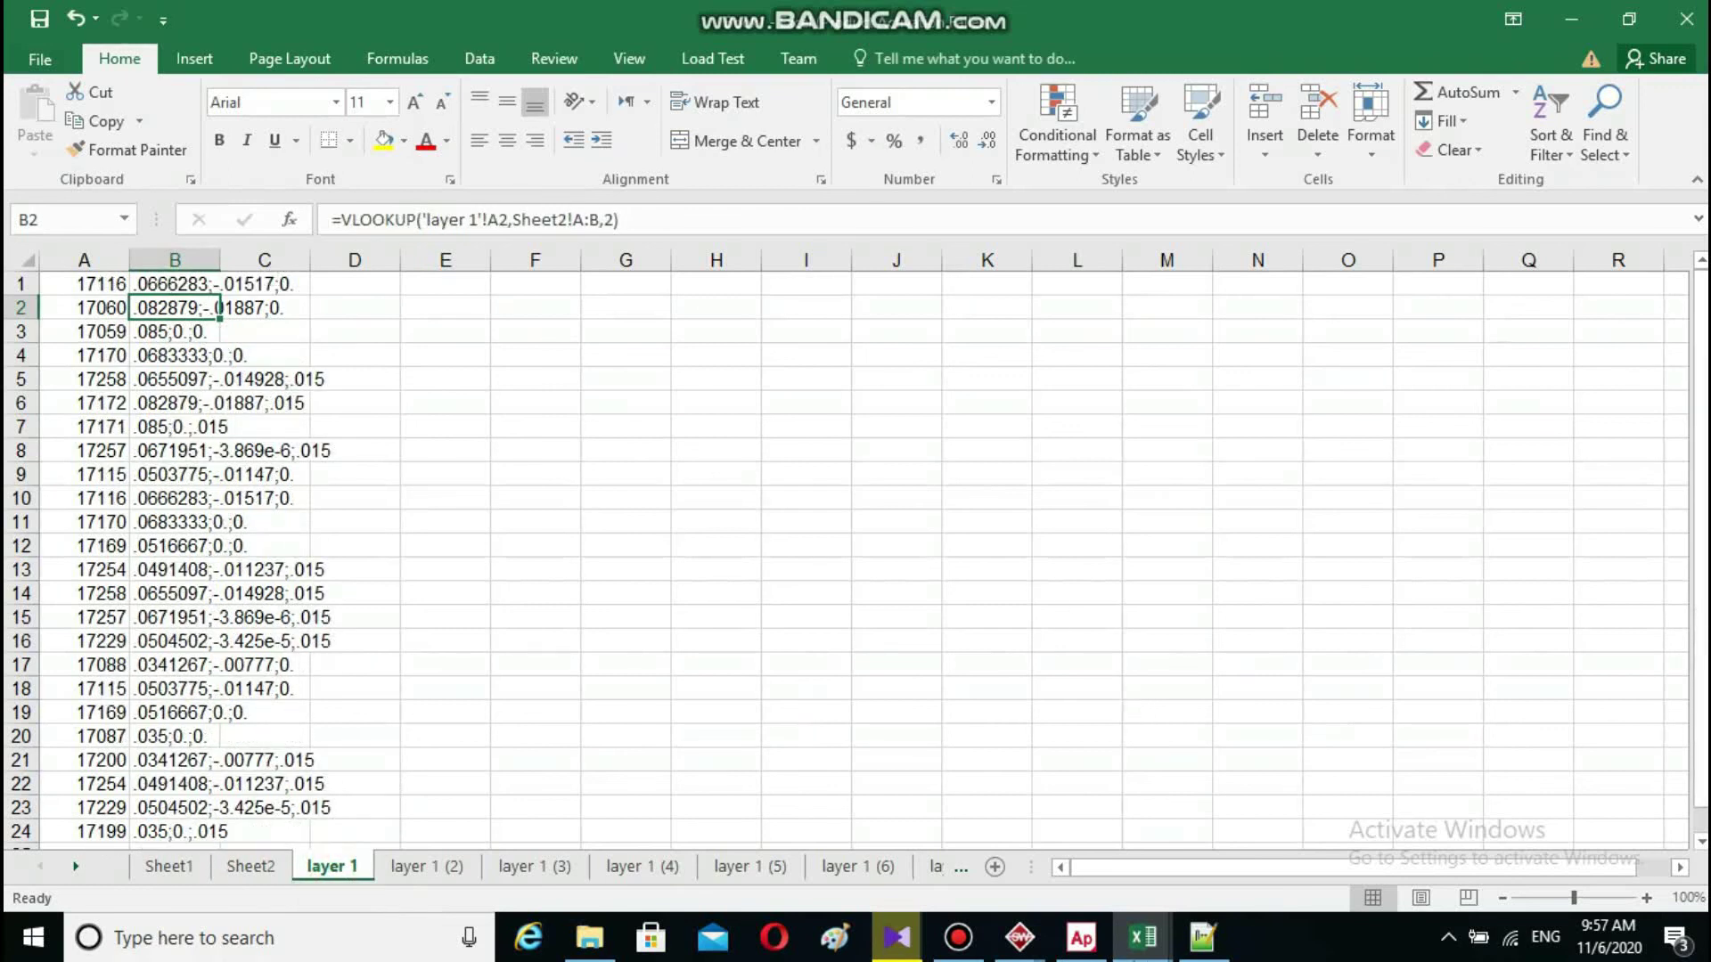
mouse_move(1037, 943)
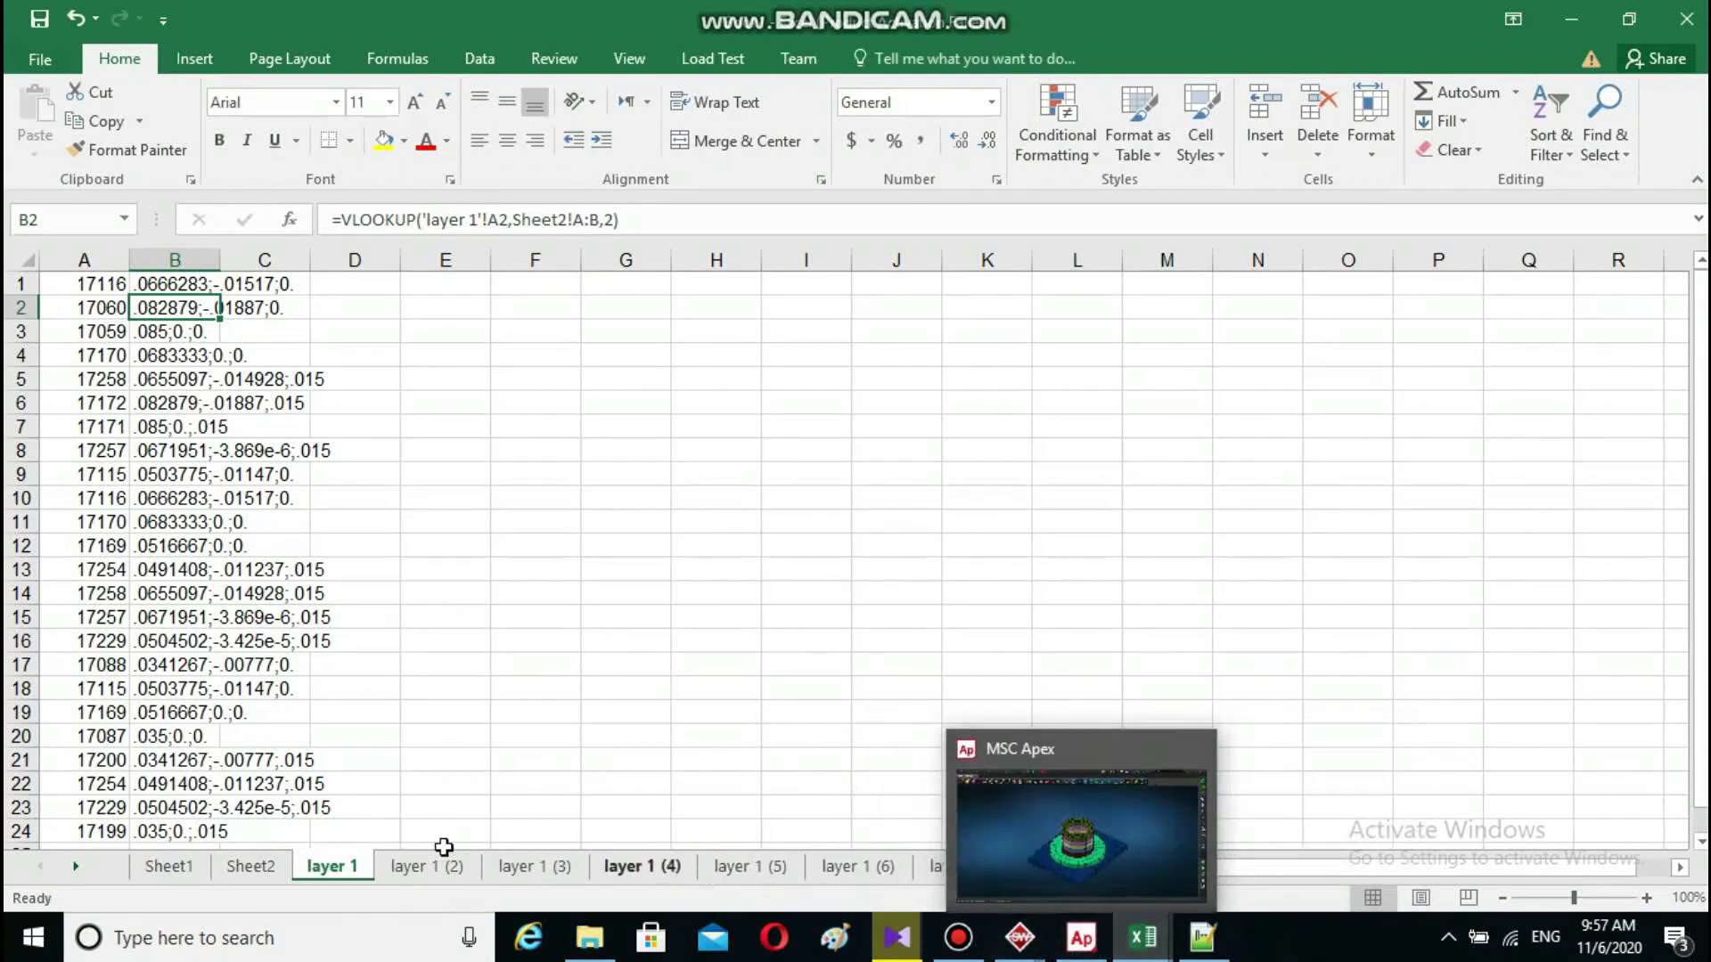
click(426, 871)
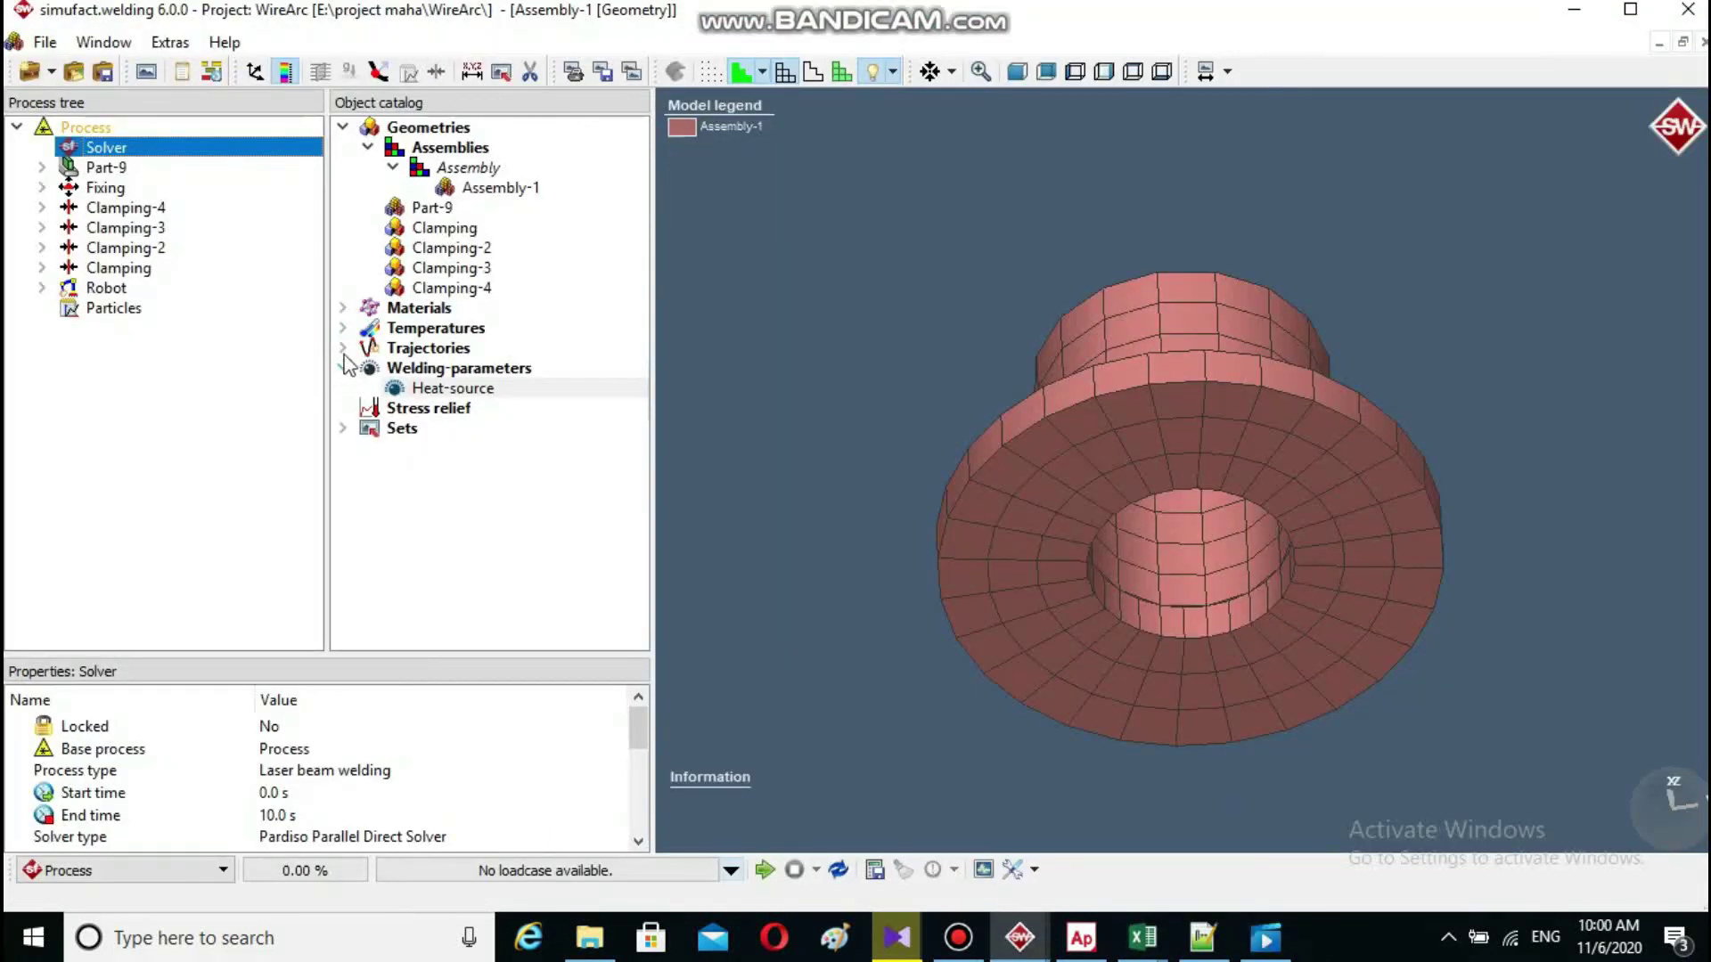
- Switch to the WireArc project in simufact.welding and examine the layer-1 trajectories in the object catalog and under Robot
click(344, 348)
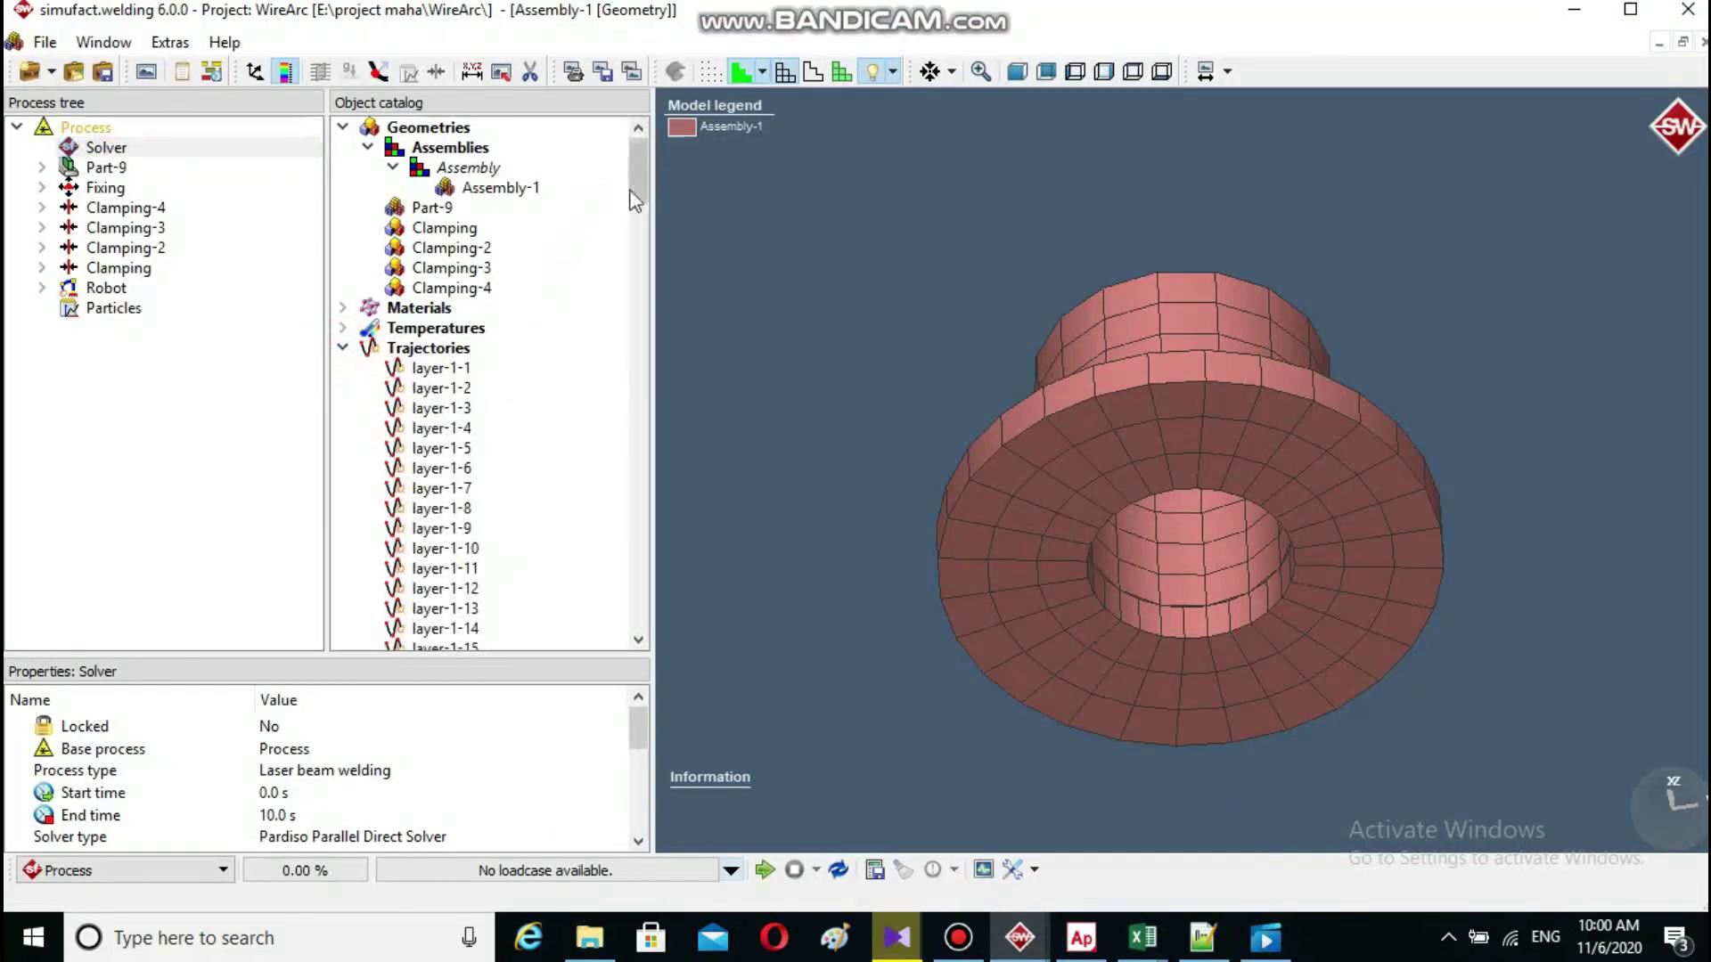
drag(645, 177, 643, 225)
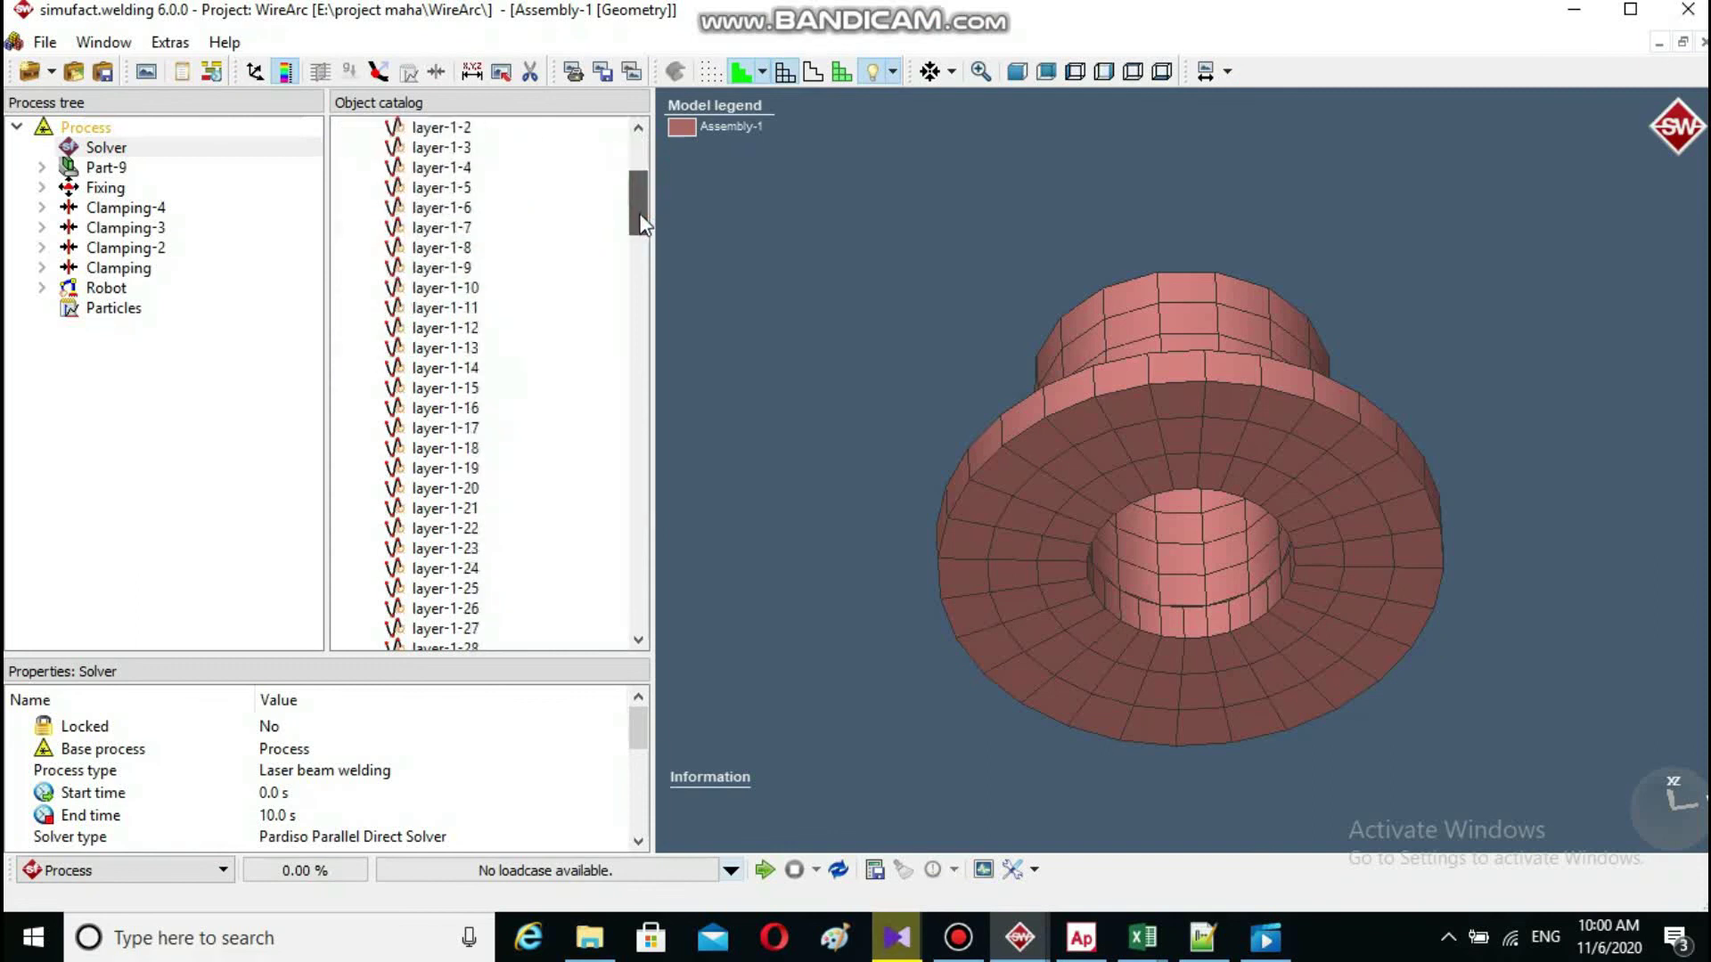
click(39, 287)
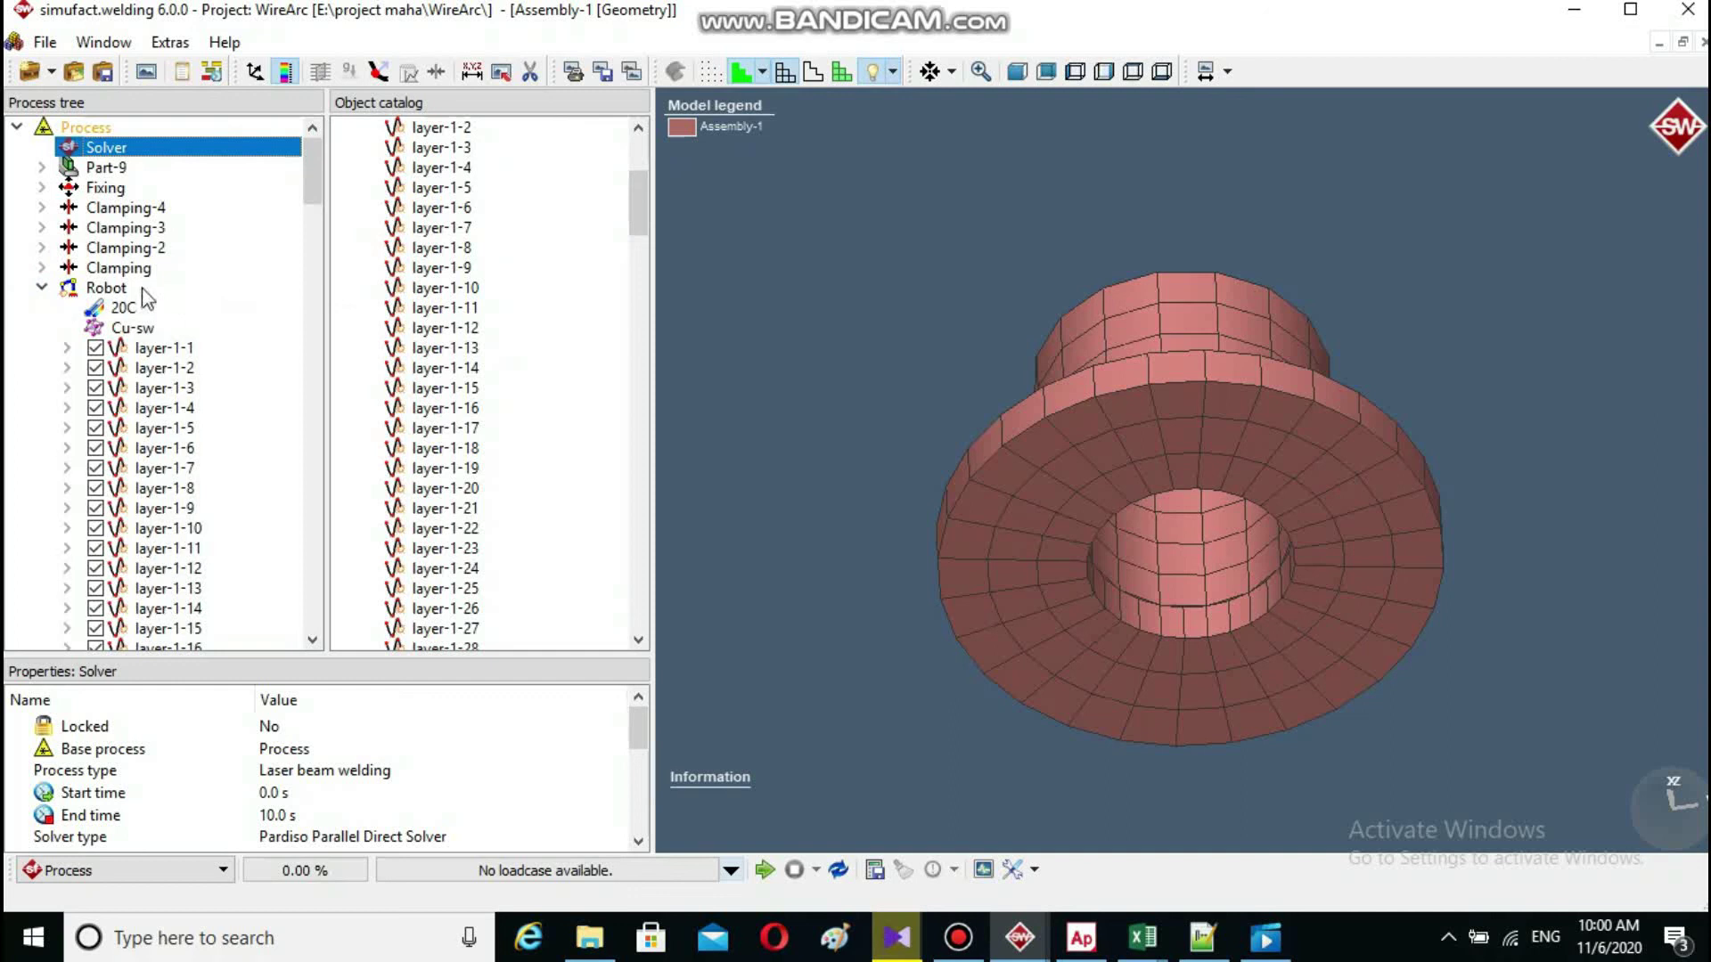
drag(448, 239, 531, 226)
drag(635, 198, 634, 167)
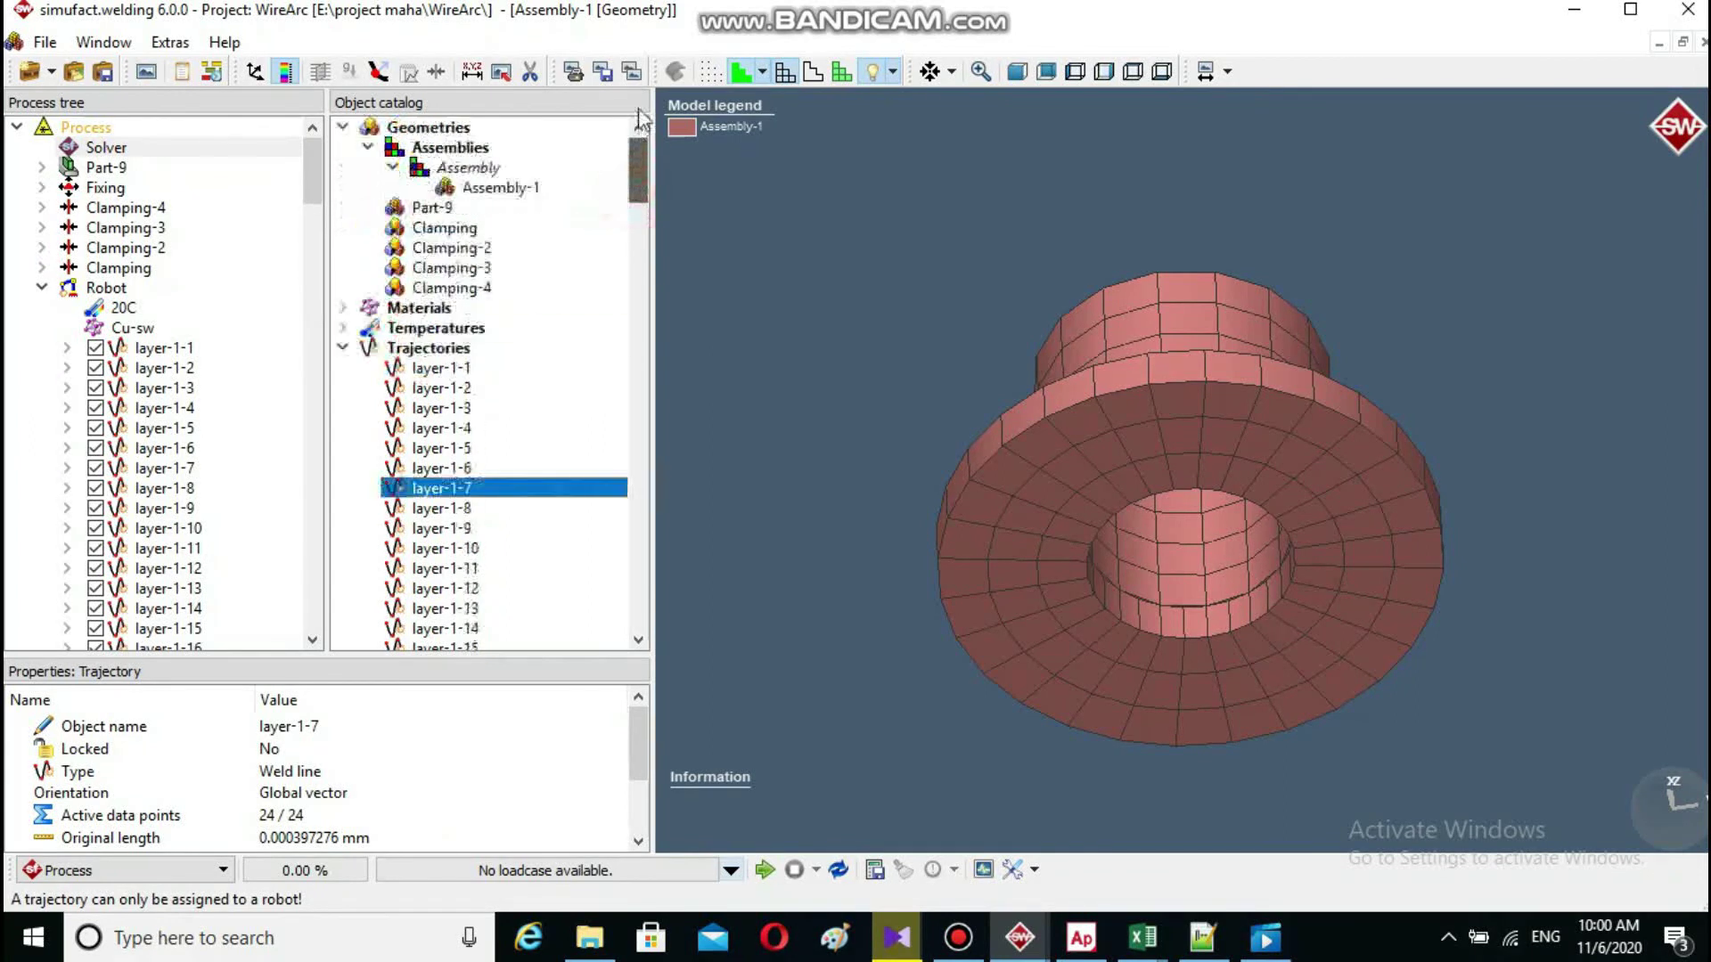
- Try to assign the Assembly-1 geometry and the Heat-source welding parameters to the Robot
mouse_move(484, 196)
mouse_down()
mouse_move(229, 246)
mouse_move(95, 306)
mouse_move(431, 225)
mouse_move(465, 192)
mouse_up()
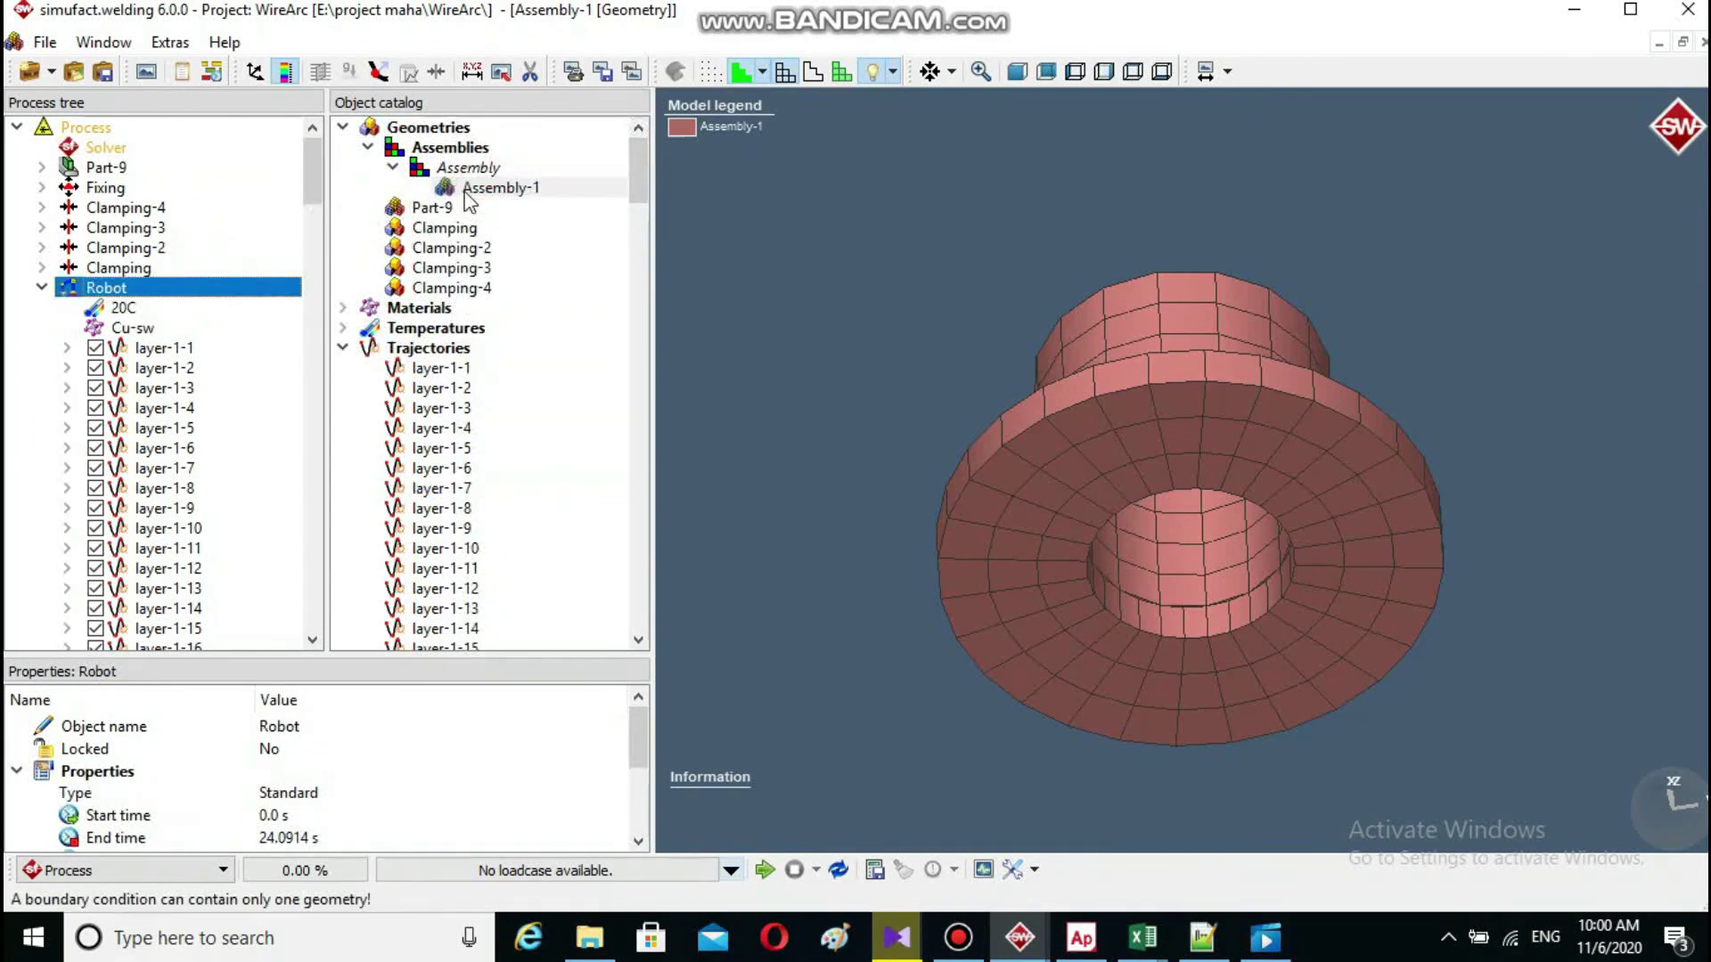
click(342, 349)
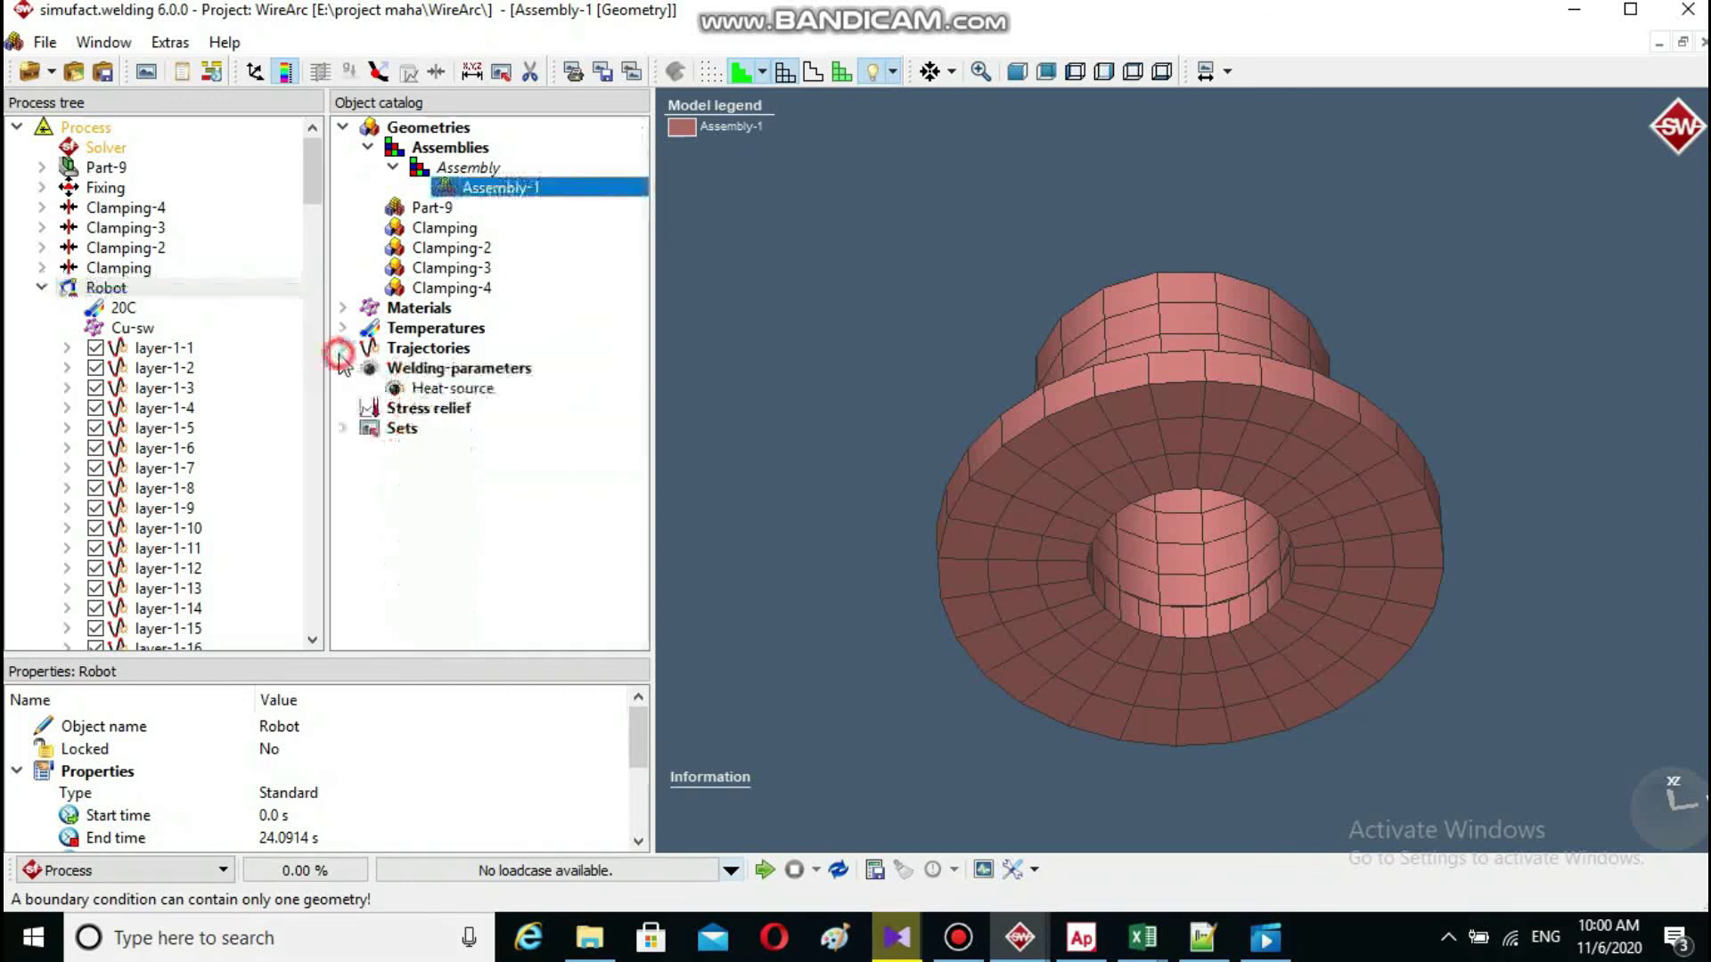
drag(419, 392, 138, 287)
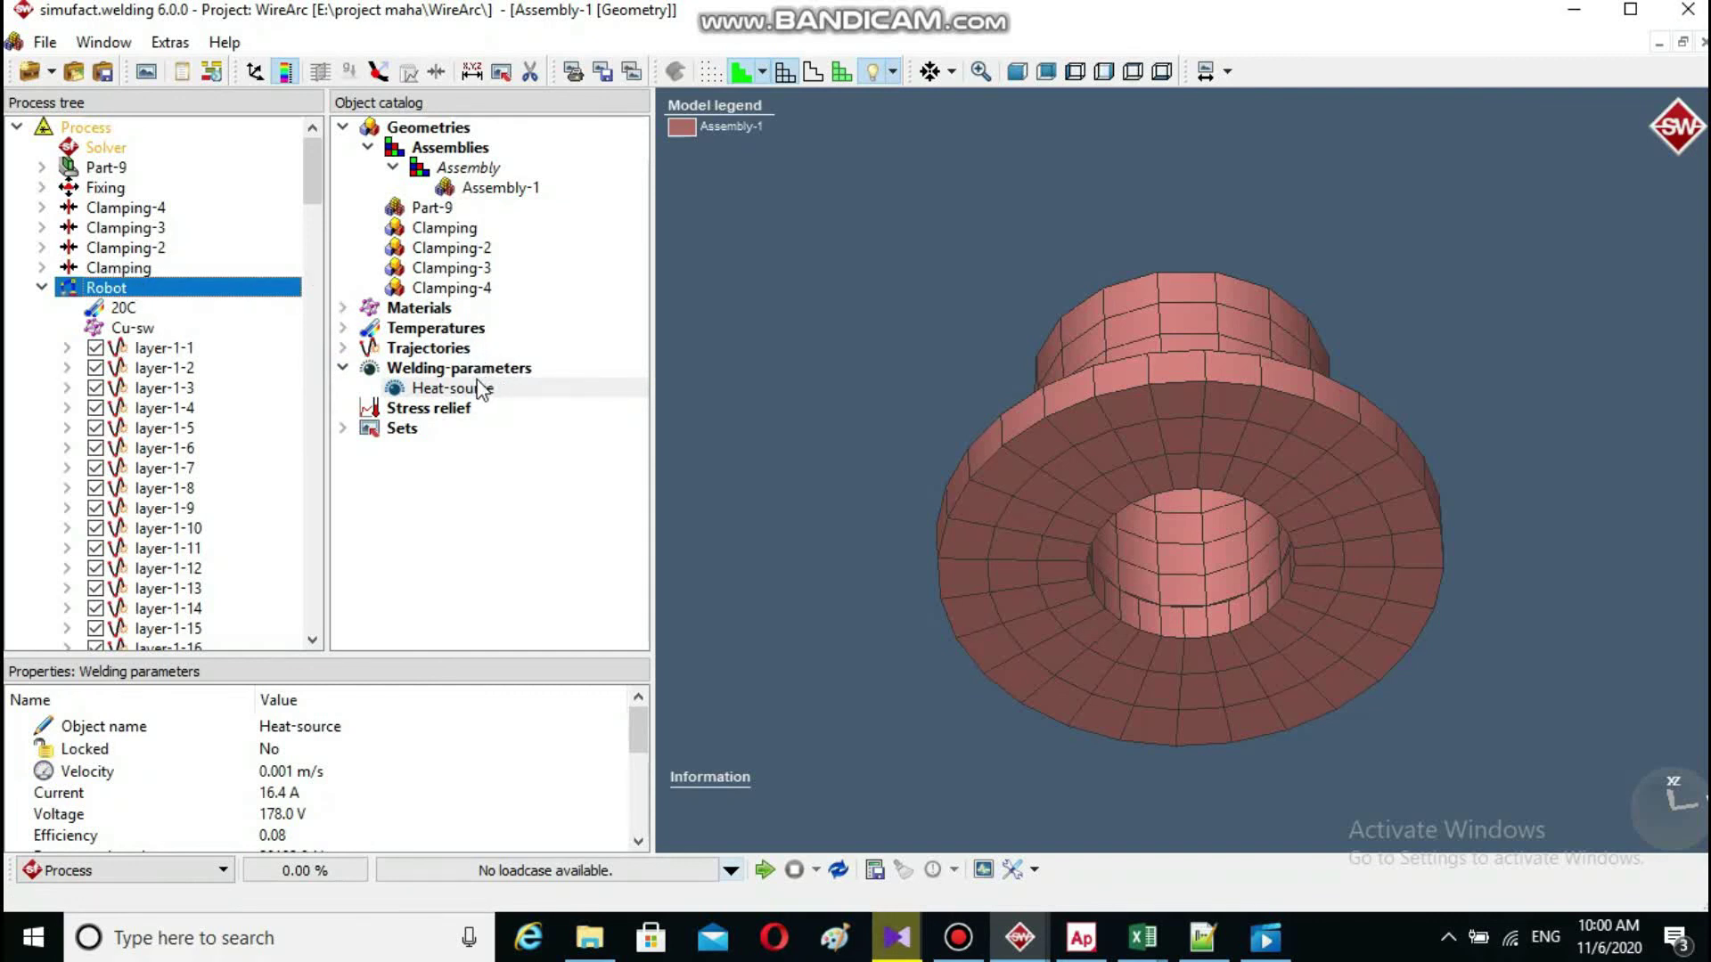
- Review the solver's parallelization, time control and refinement settings and accept them
click(128, 147)
double_click(128, 148)
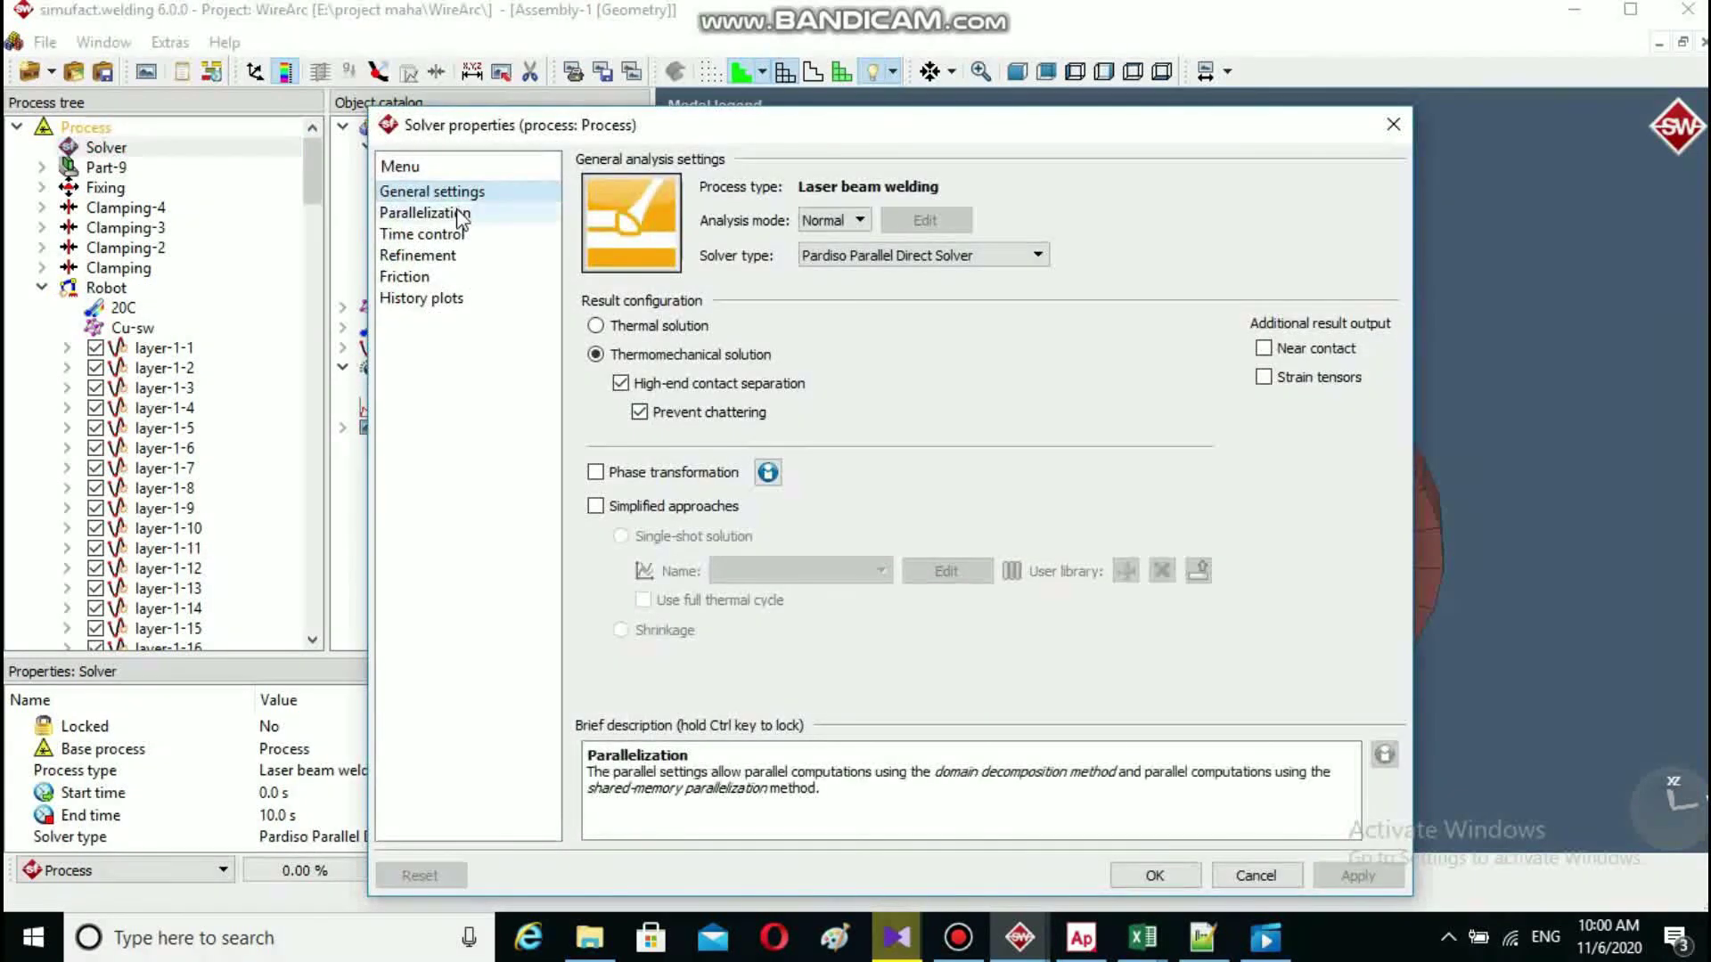
click(450, 212)
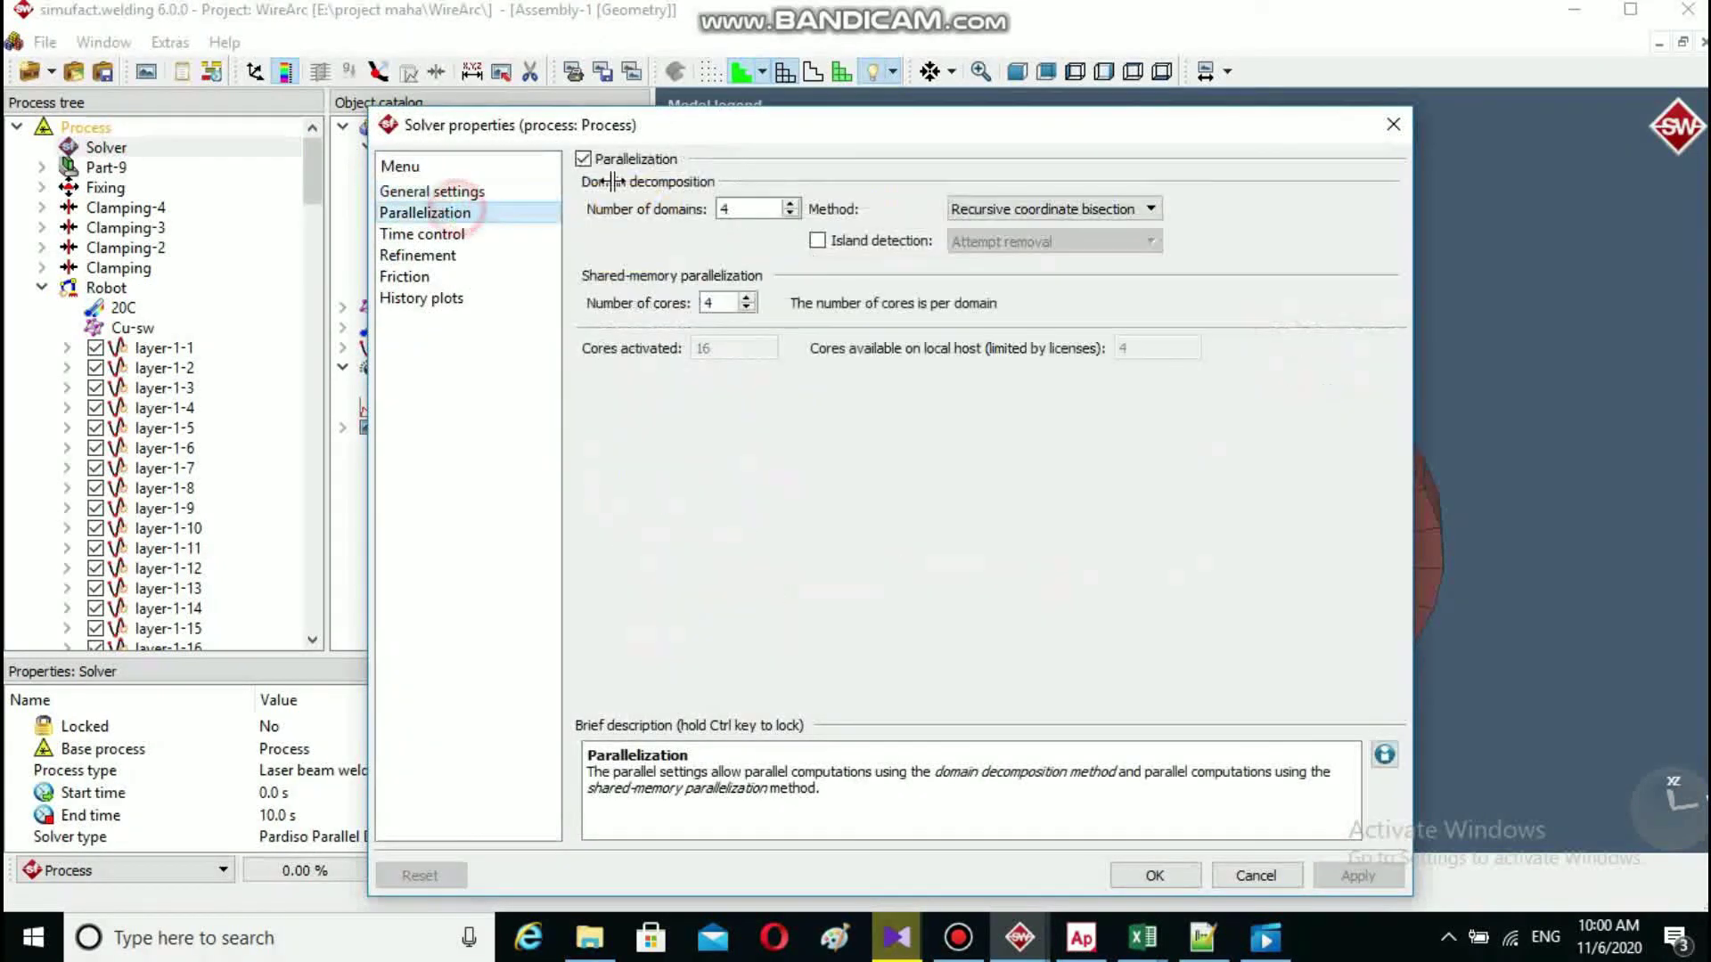
click(428, 235)
click(430, 257)
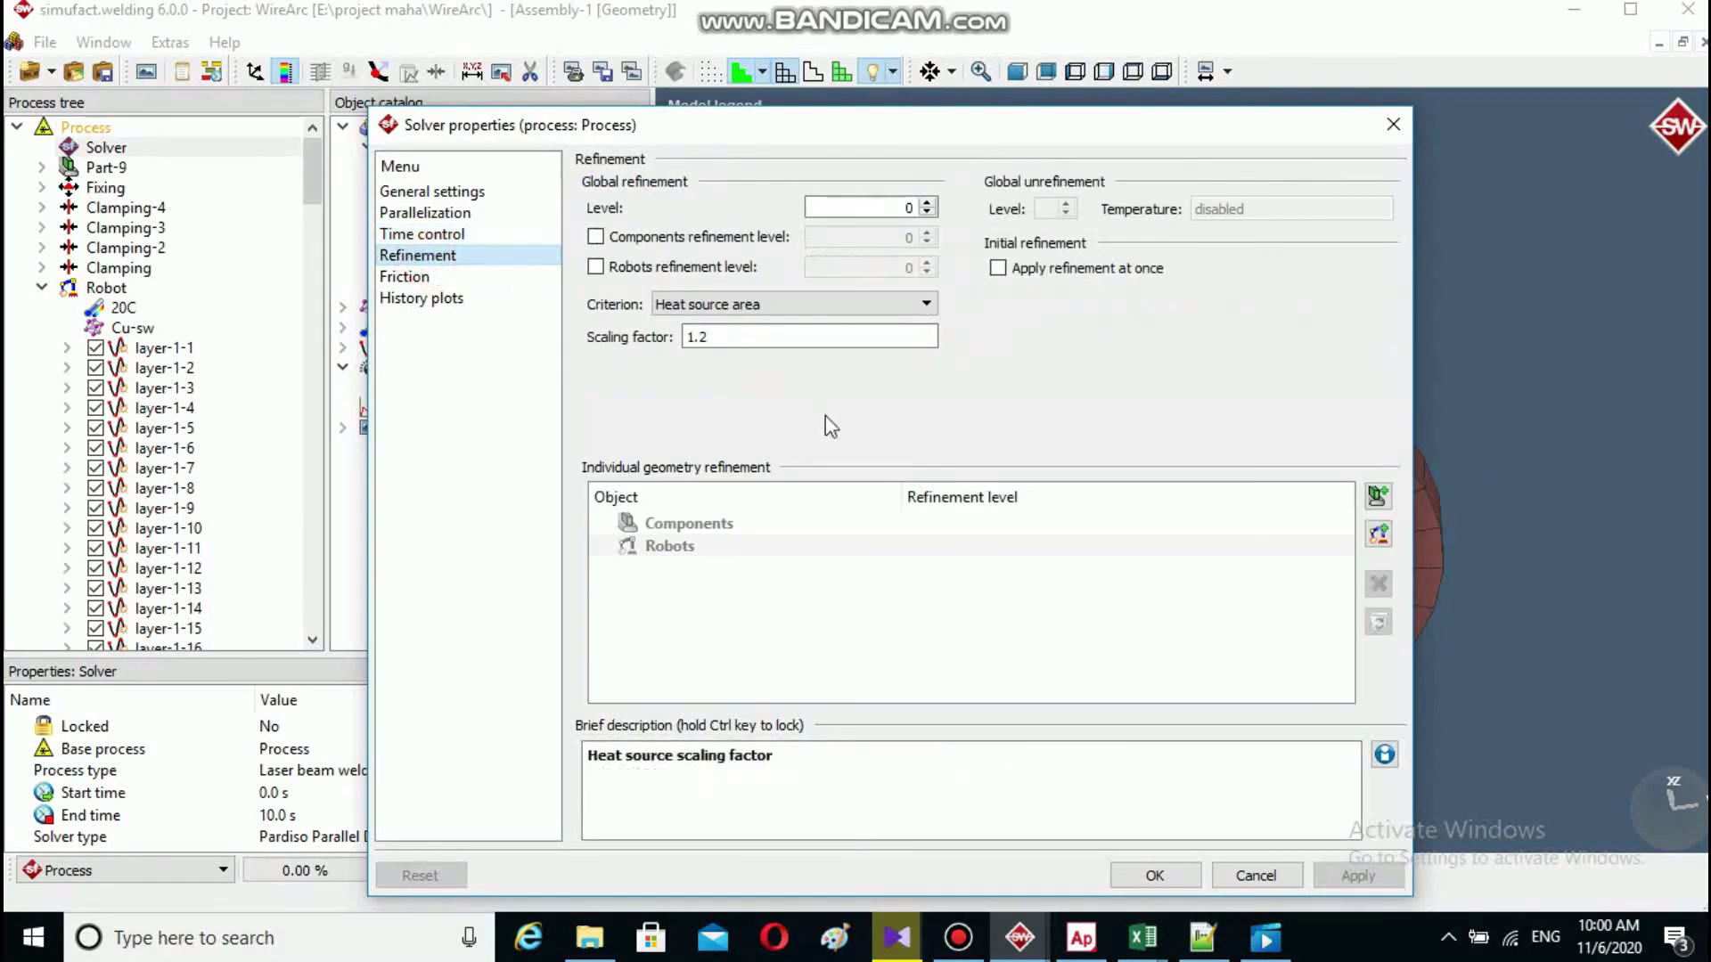
click(1181, 877)
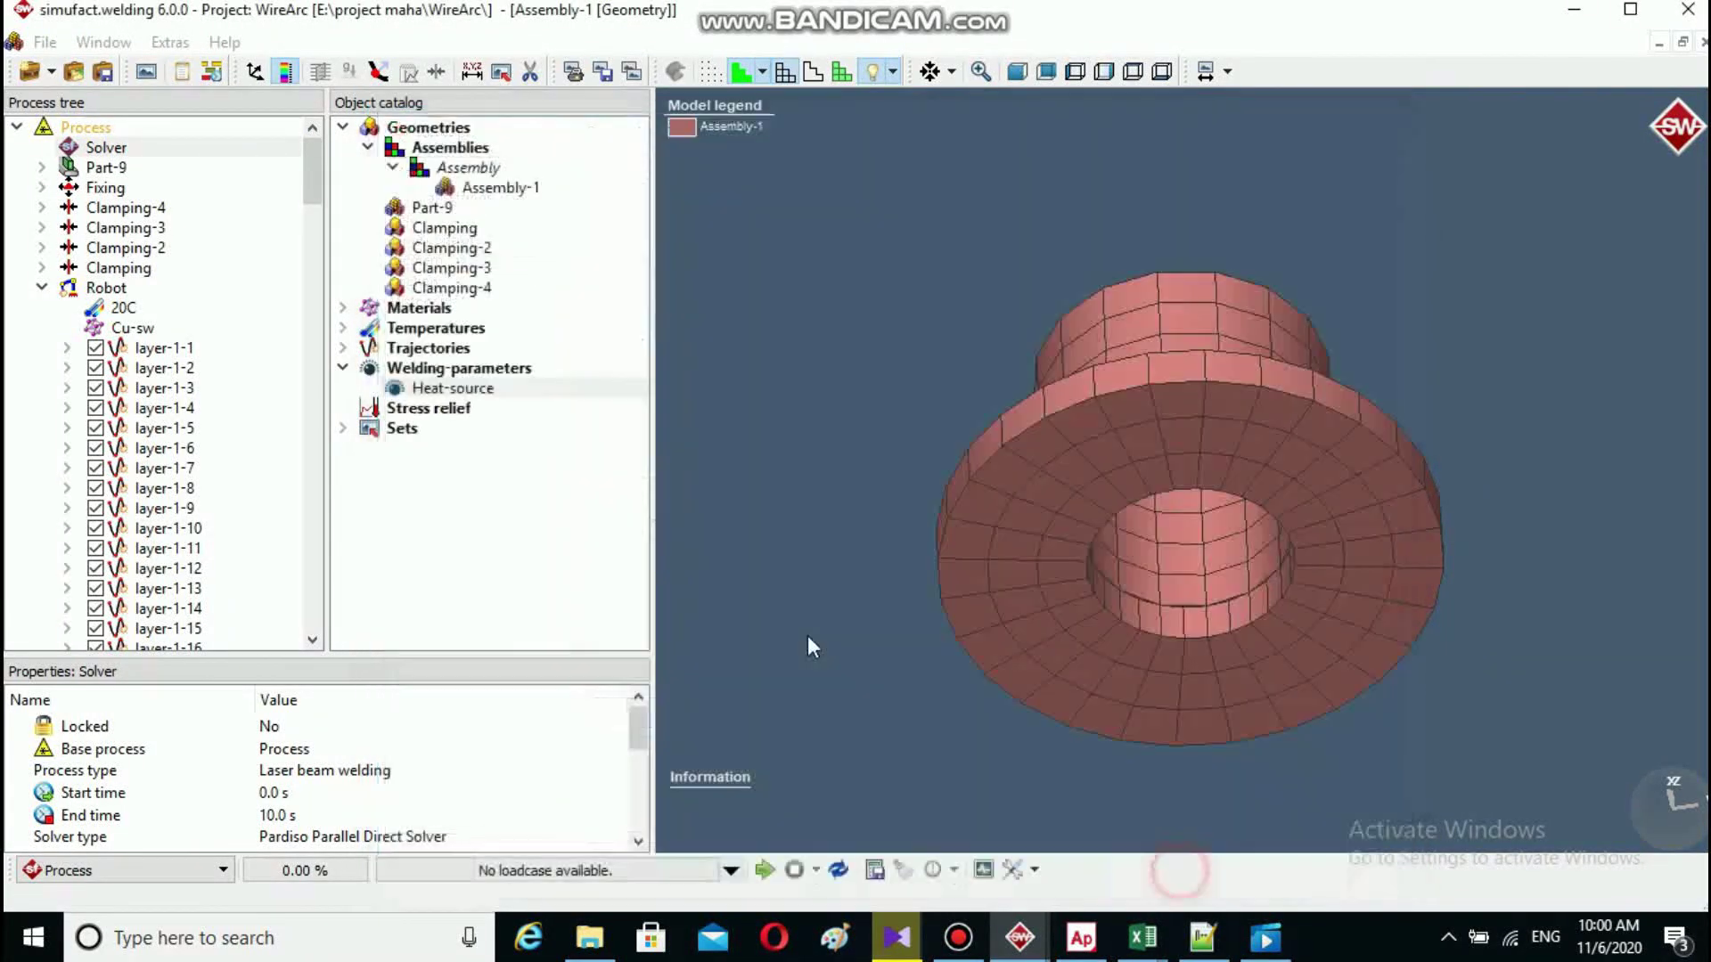
- Collapse the Robot entry in the process tree and start the welding process calculation
click(41, 288)
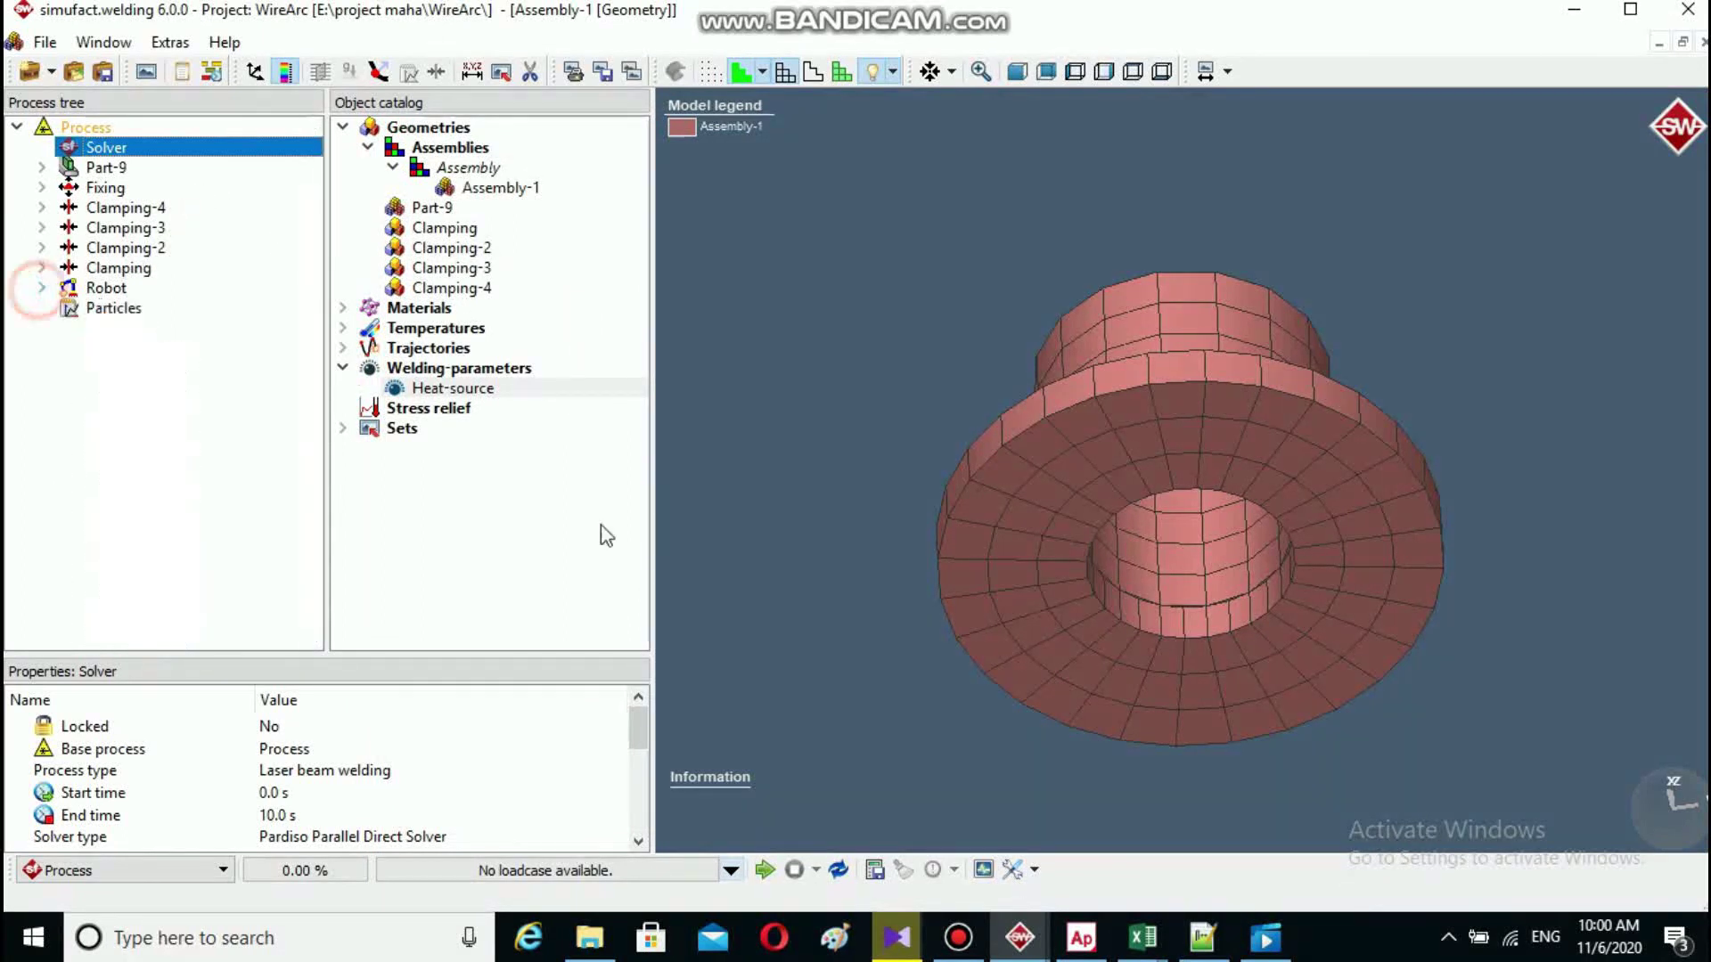
click(764, 870)
key(Return)
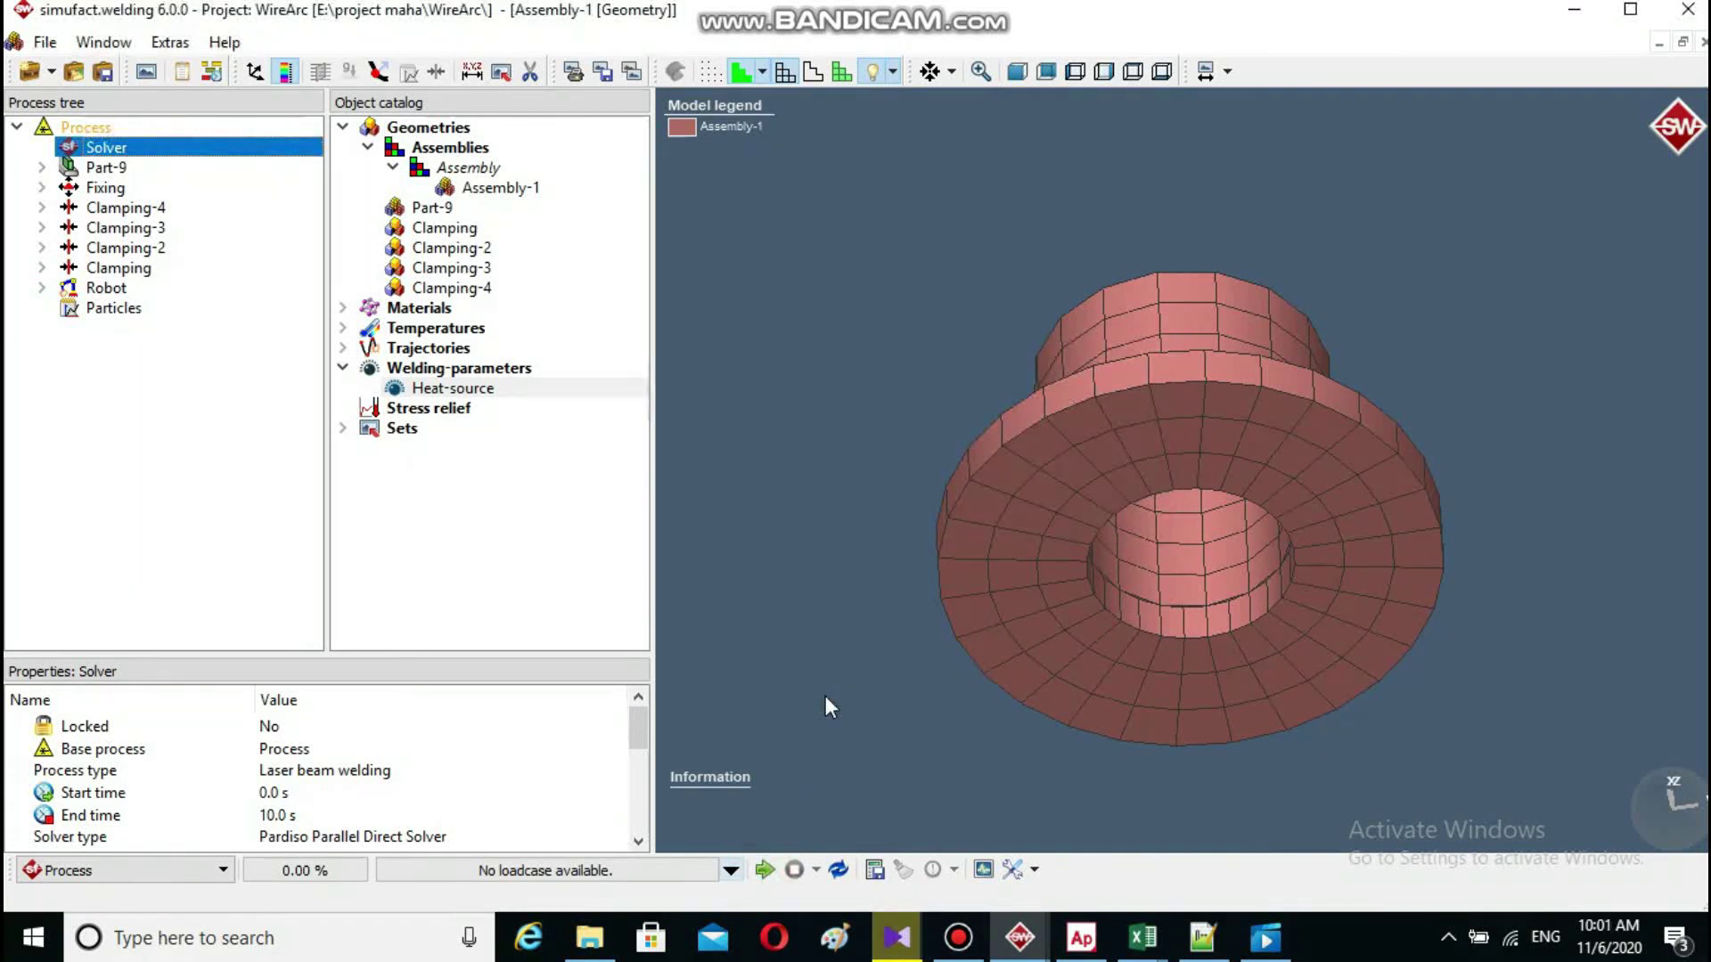